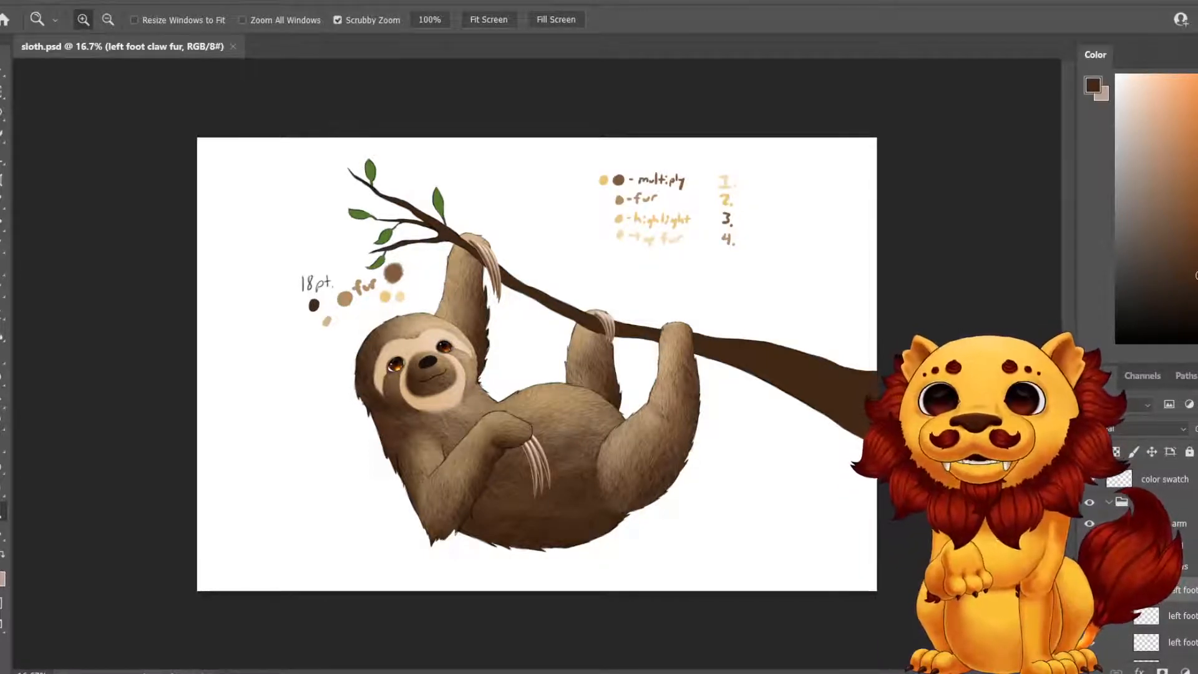
Inspect the sloth and the left foot gripping the branch, checking the visibility of the left foot claw layers.
click(499, 430)
click(499, 430)
key(ctrl+plus)
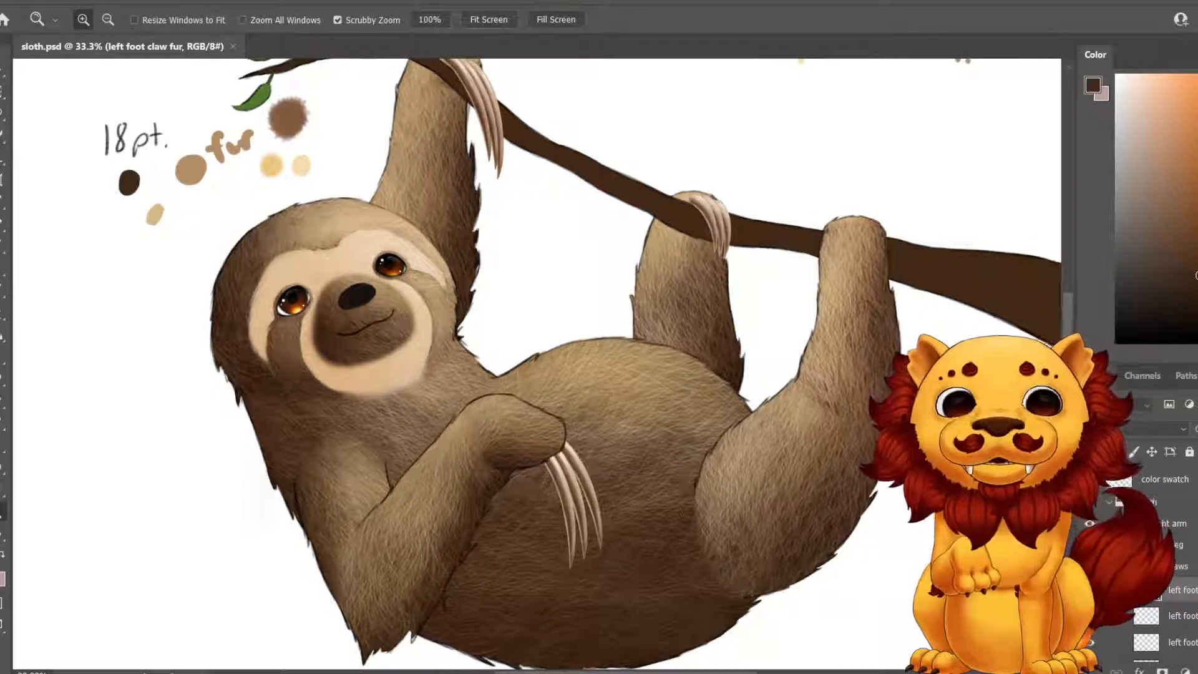
key(i)
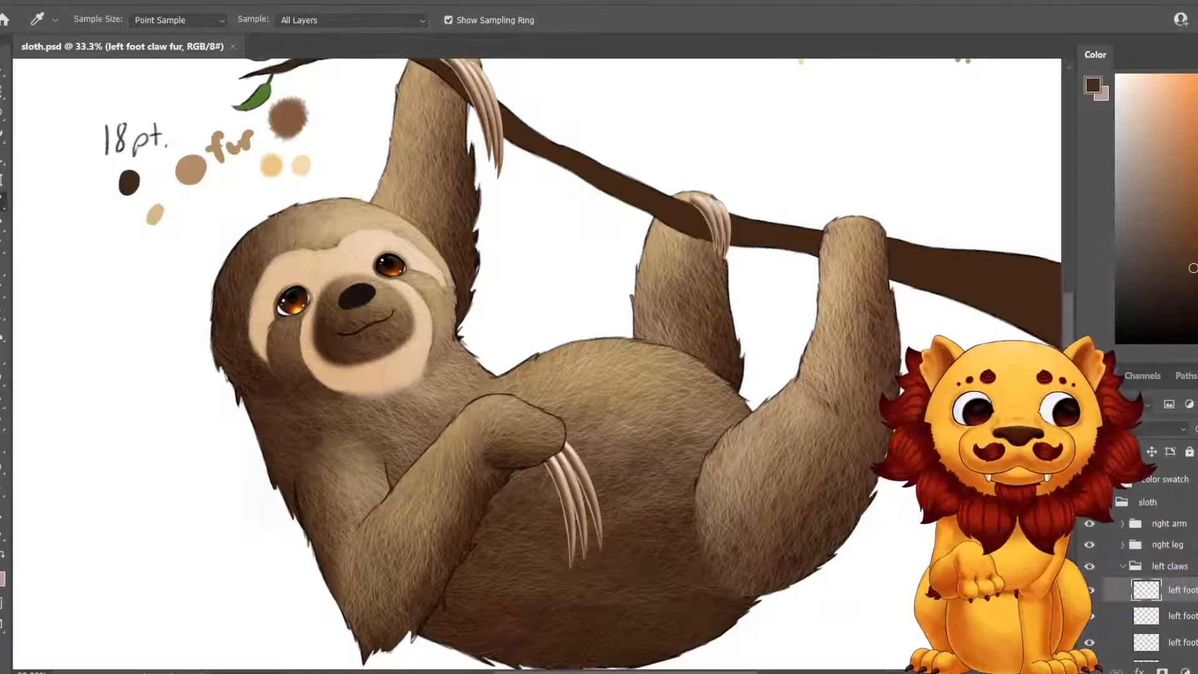
click(1089, 590)
click(1089, 615)
click(1089, 615)
drag(717, 280, 728, 405)
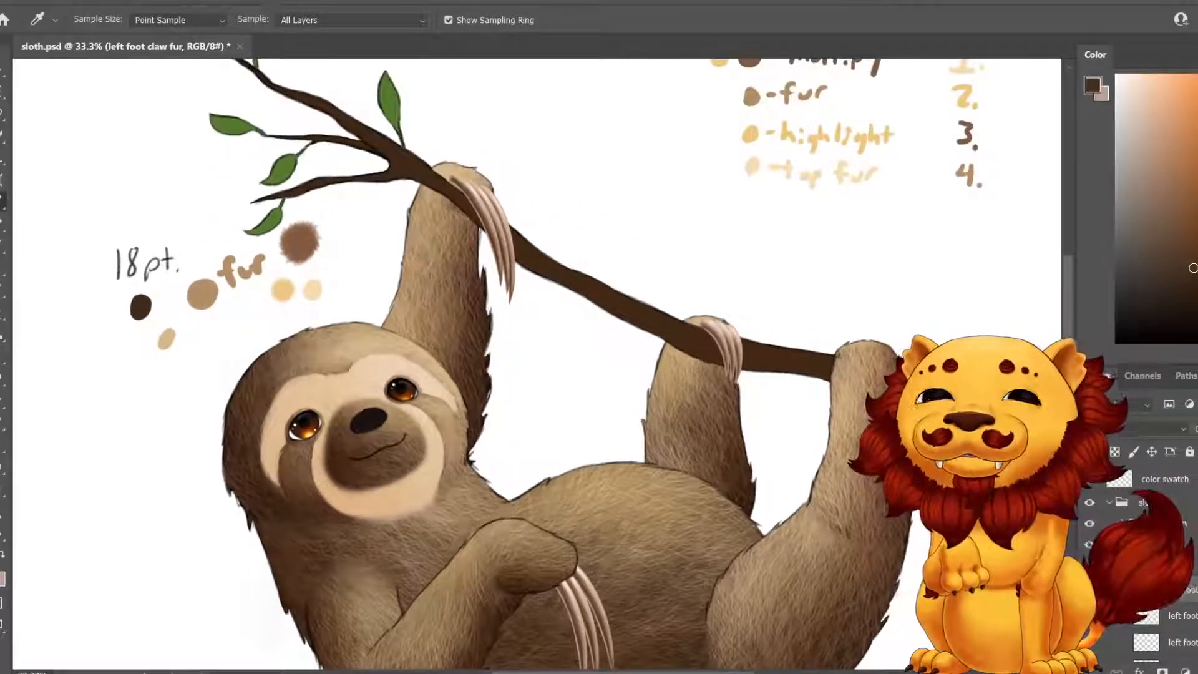
key(z)
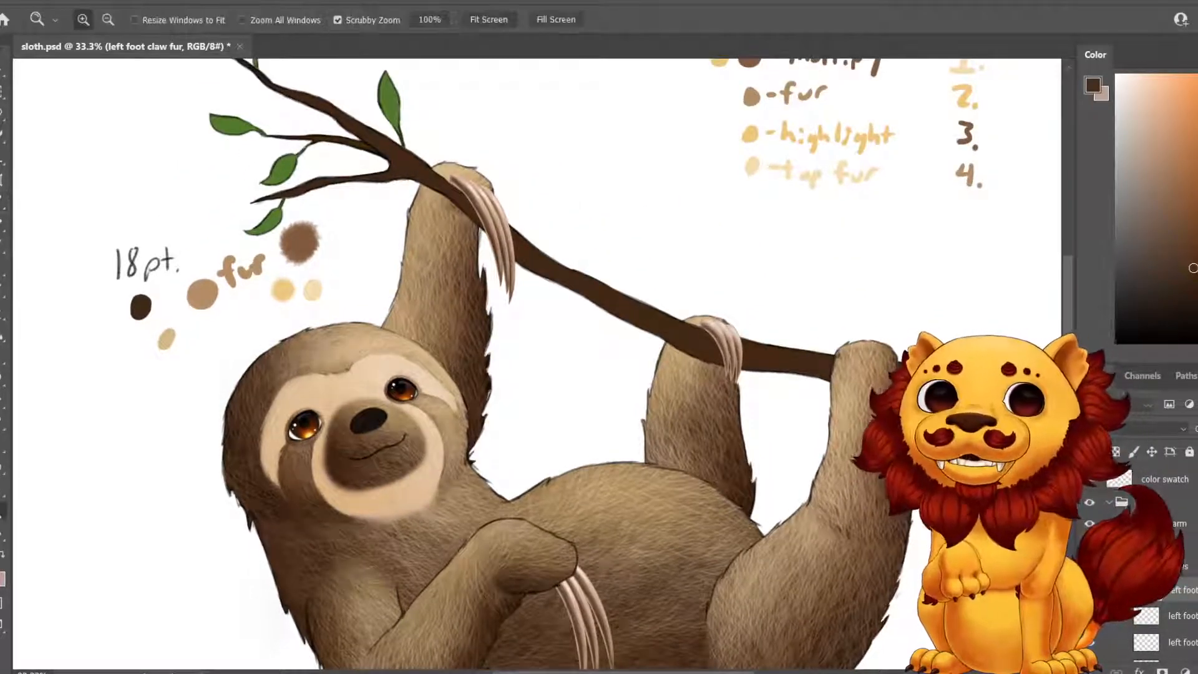
click(757, 360)
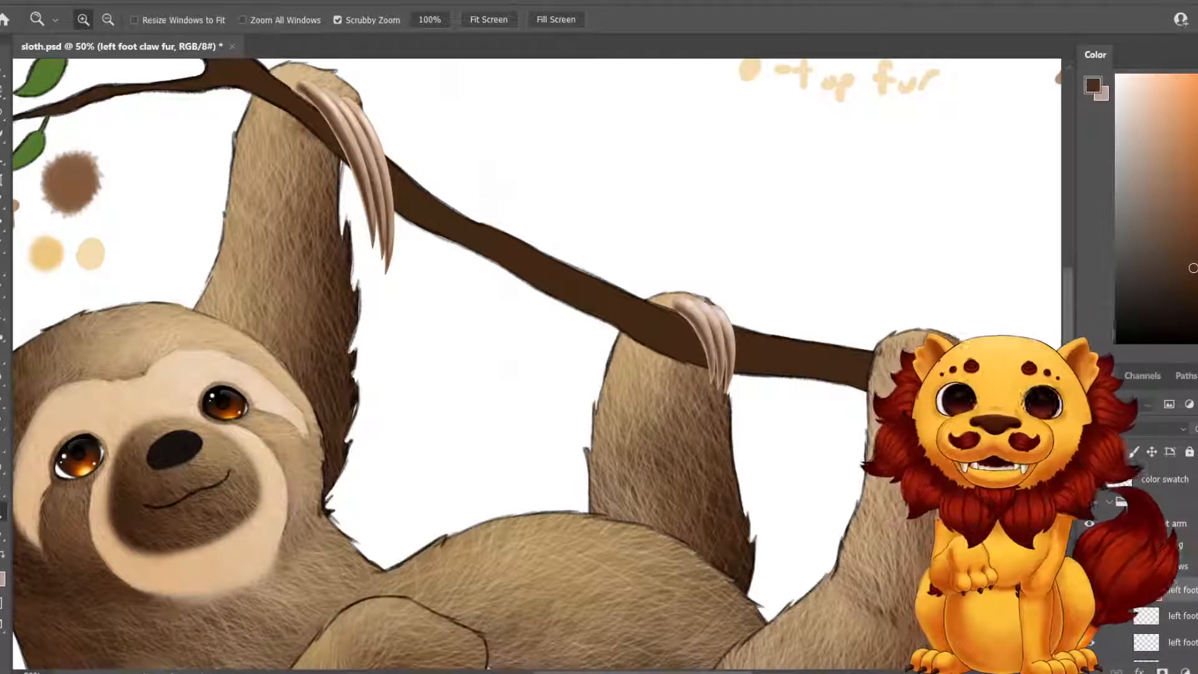
Choose the Soft Round Pressure Opacity brush and set its size to 78 px.
key(b)
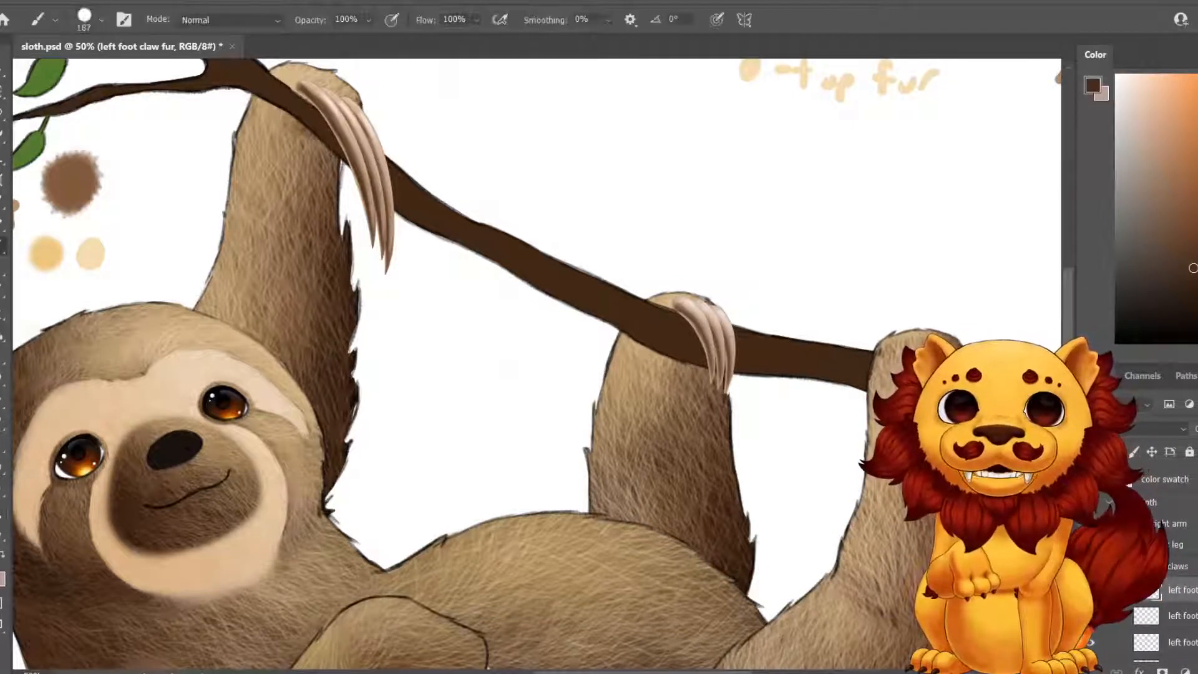
click(102, 20)
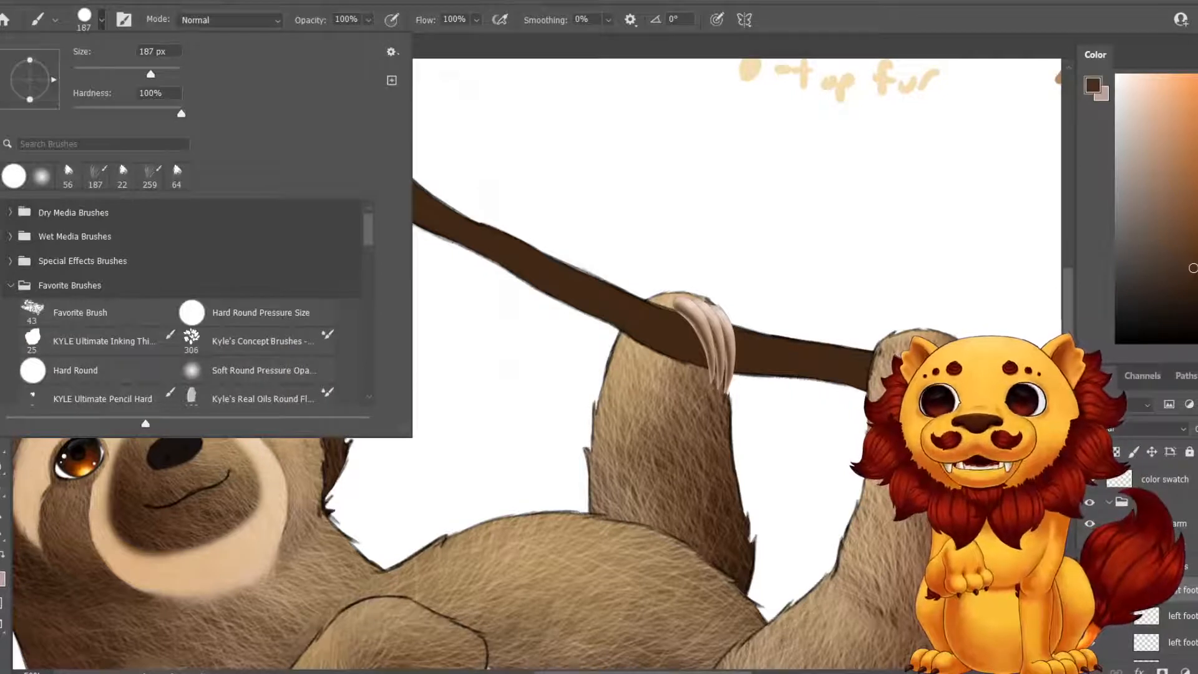
click(263, 371)
drag(150, 74, 115, 74)
key(Return)
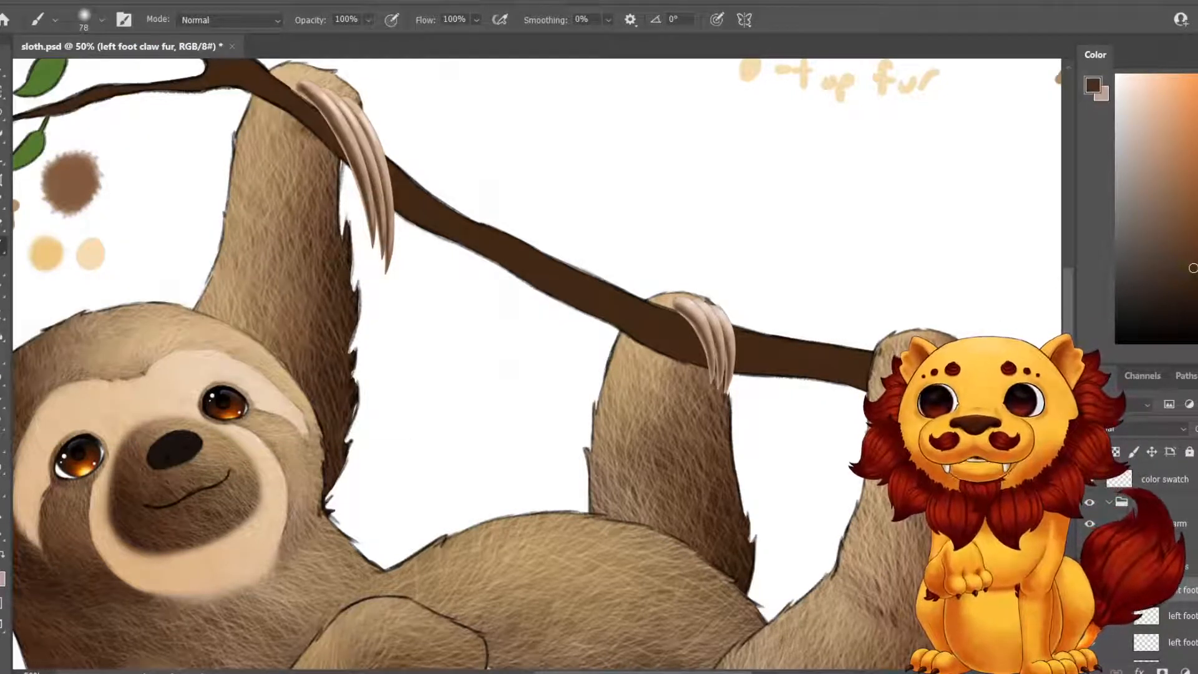
Examine the whole sloth, the fur around its muzzle and eyes, and how the head and body layers are organised.
drag(521, 499, 586, 287)
key(z)
drag(524, 400, 374, 399)
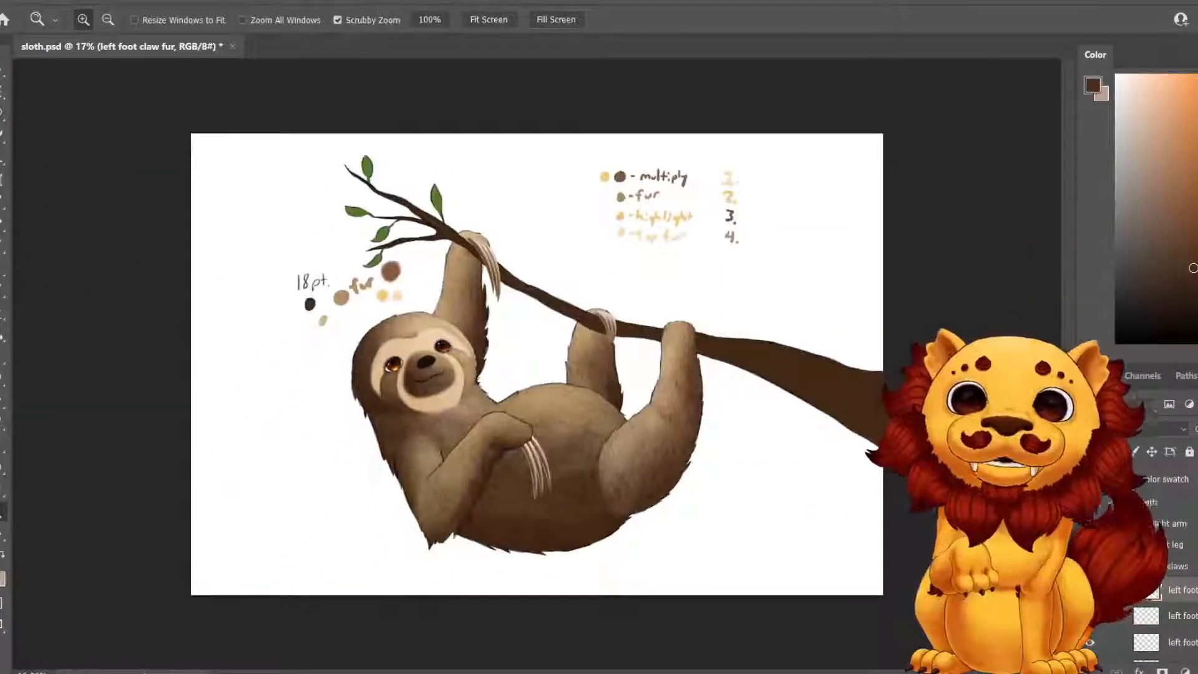
drag(406, 362, 478, 360)
click(416, 340)
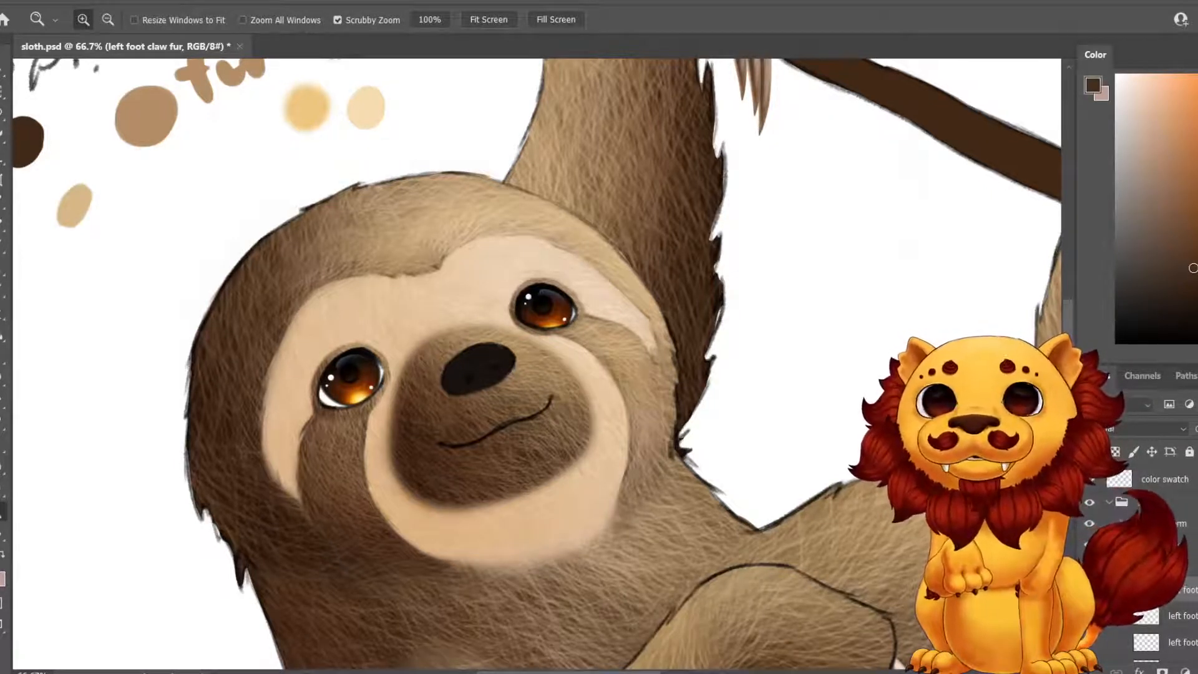
scroll(1160, 562, down, 15)
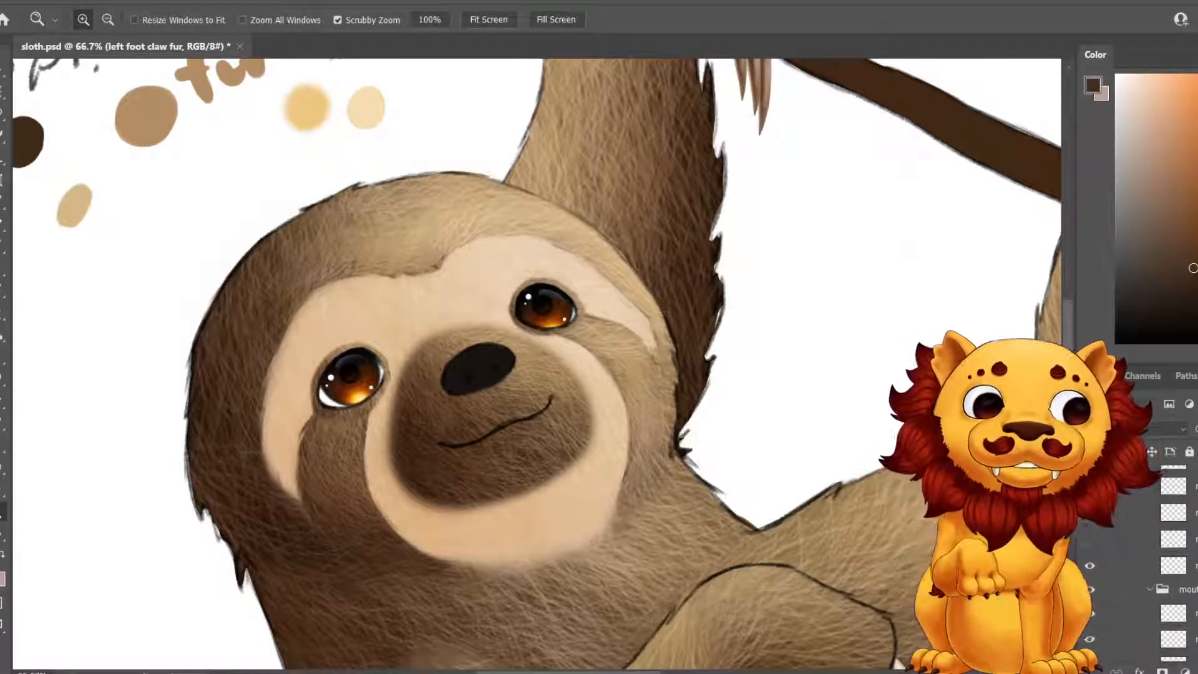
scroll(1160, 562, down, 5)
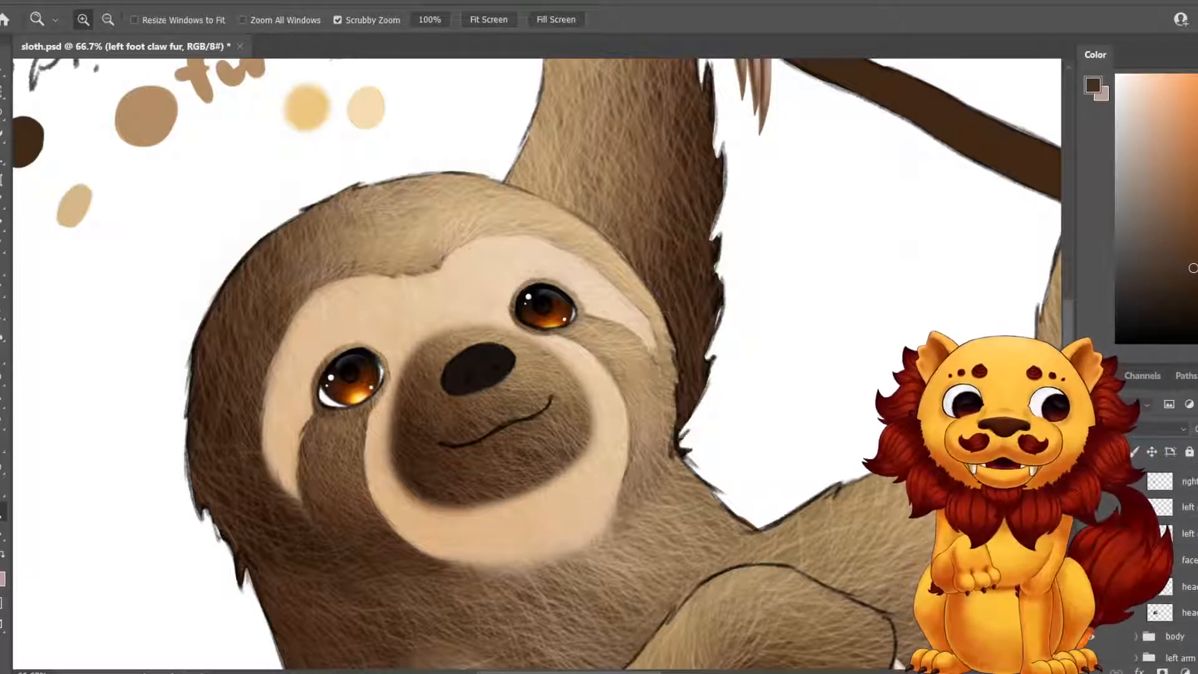
drag(502, 438, 576, 439)
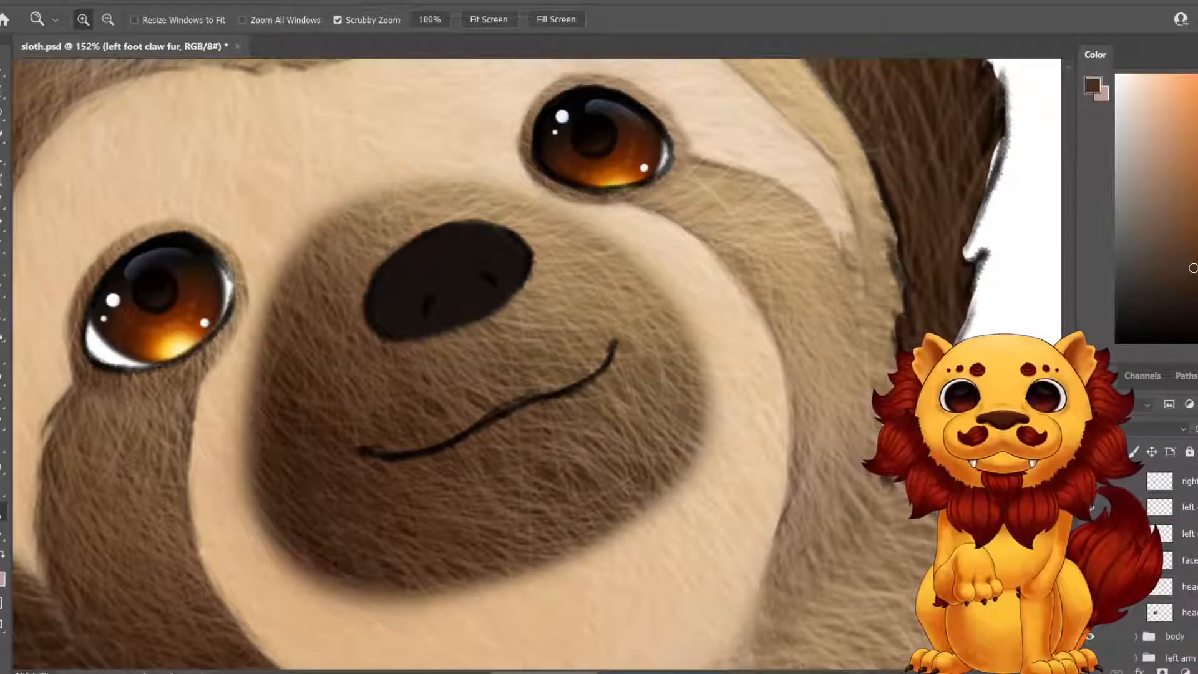
drag(714, 192, 250, 449)
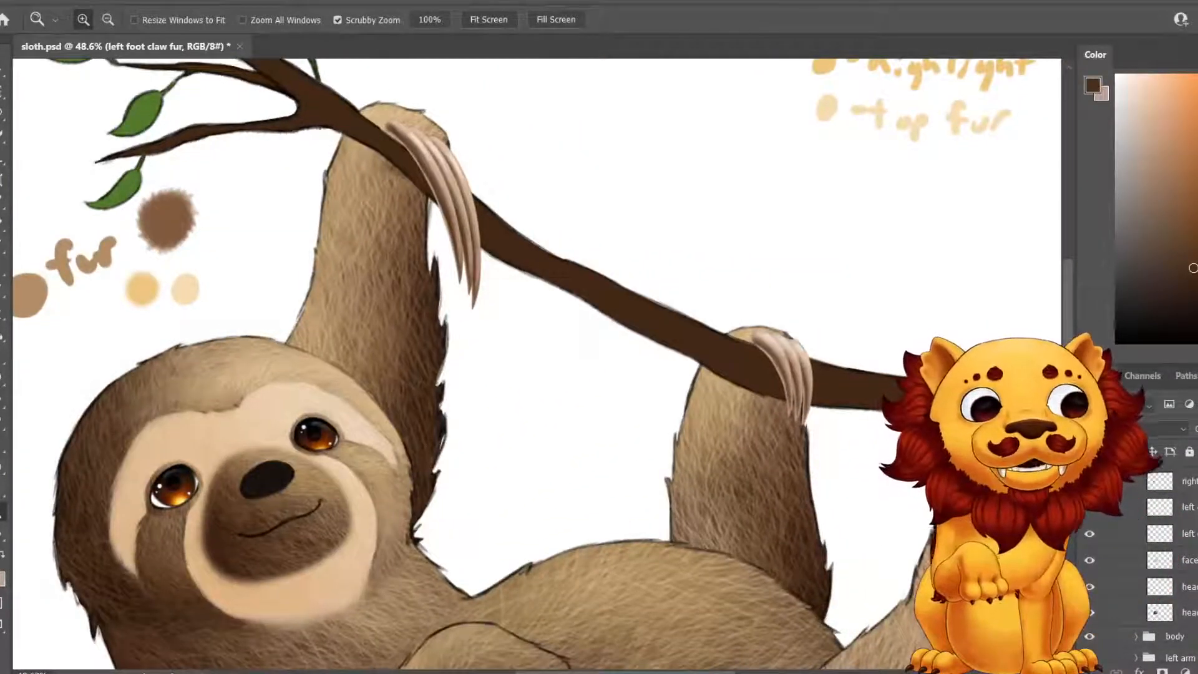
scroll(1160, 561, down, 5)
scroll(1160, 561, up, 8)
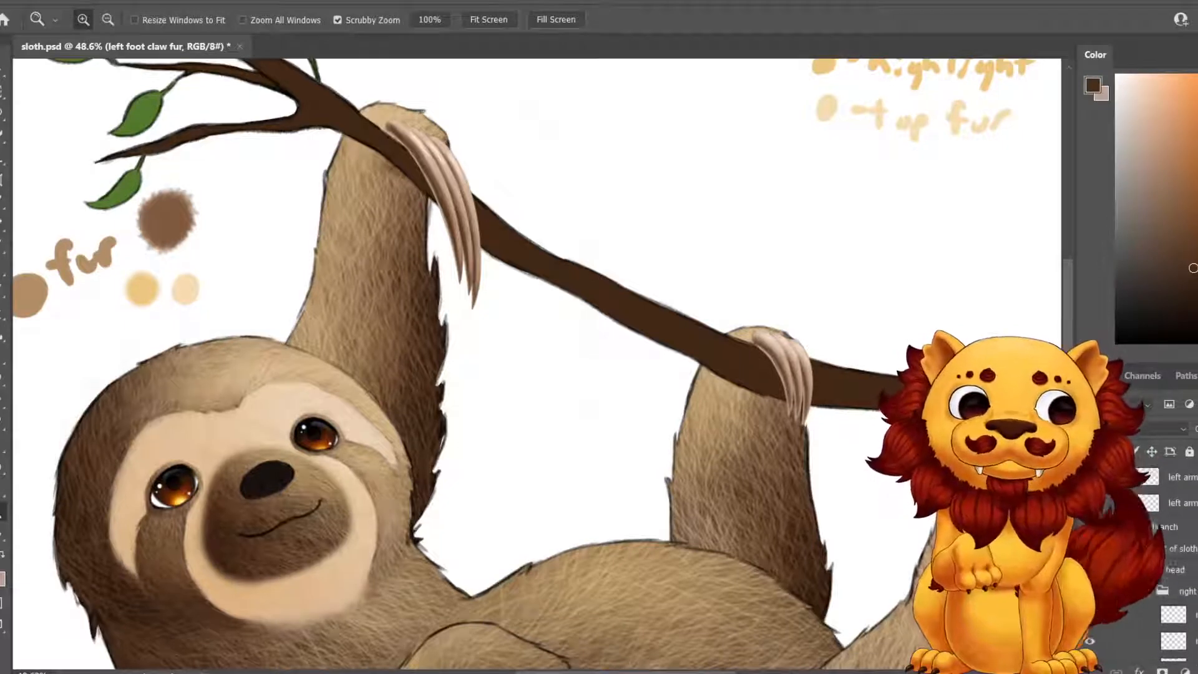
scroll(1160, 561, up, 3)
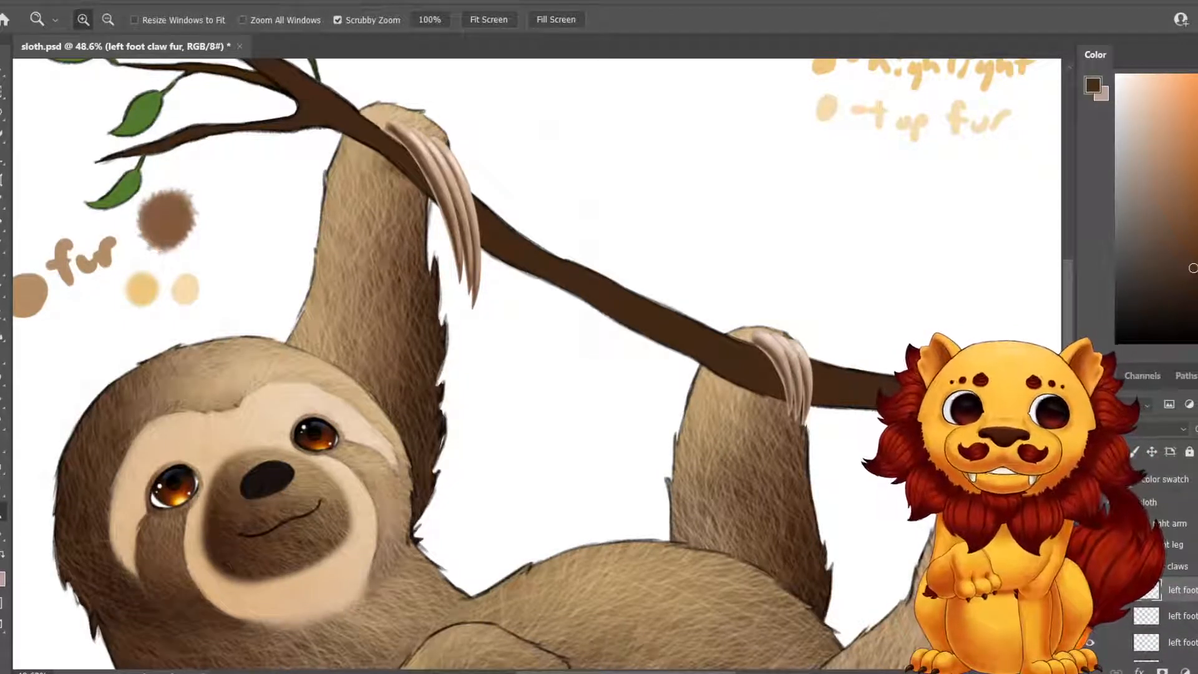
Try a soft dark brown brush stroke across the top of the left foot above its claws.
click(766, 339)
click(766, 342)
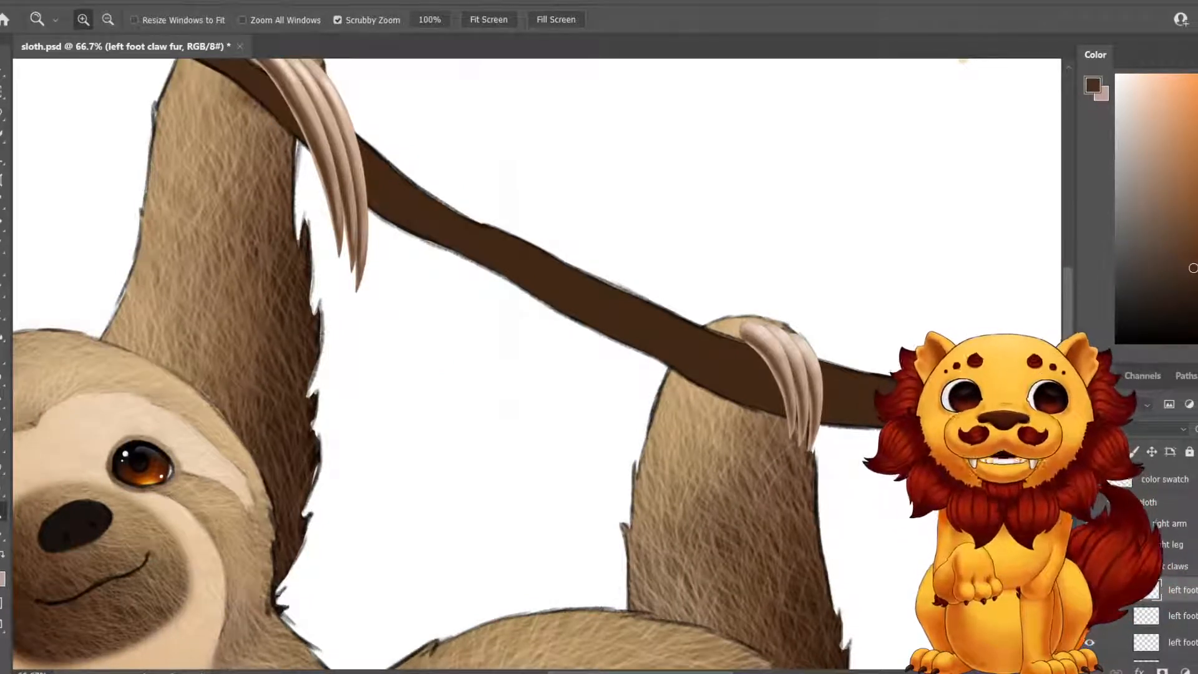
key(b)
drag(752, 329, 780, 323)
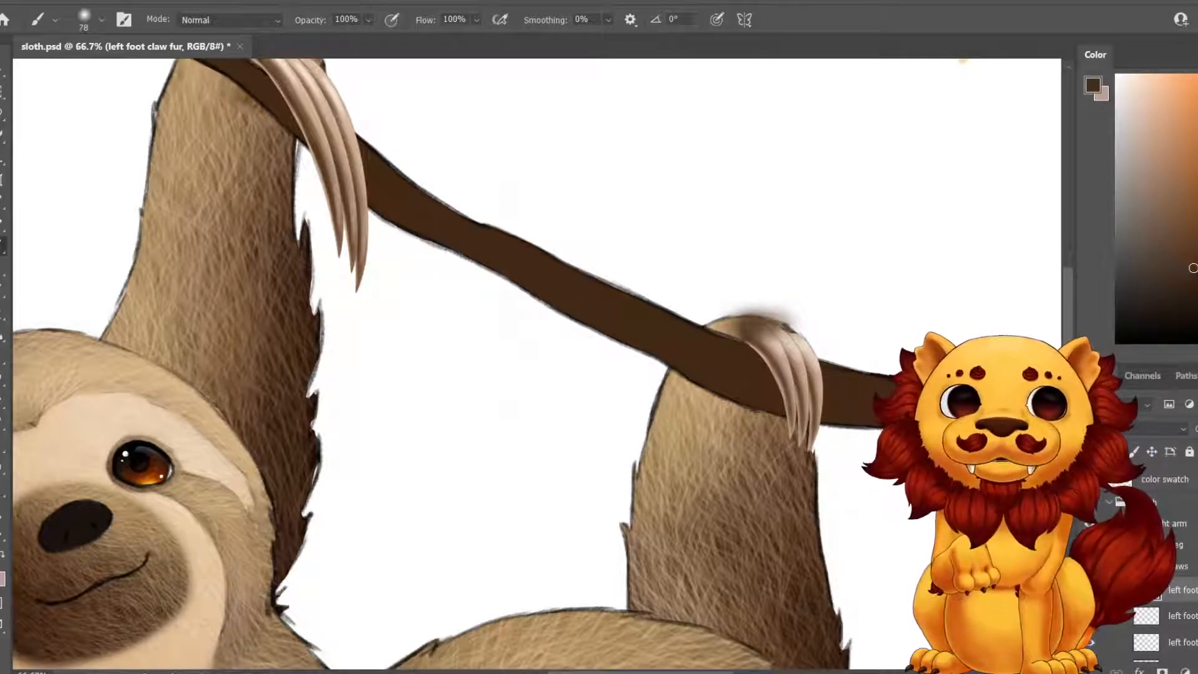
key(ctrl+z)
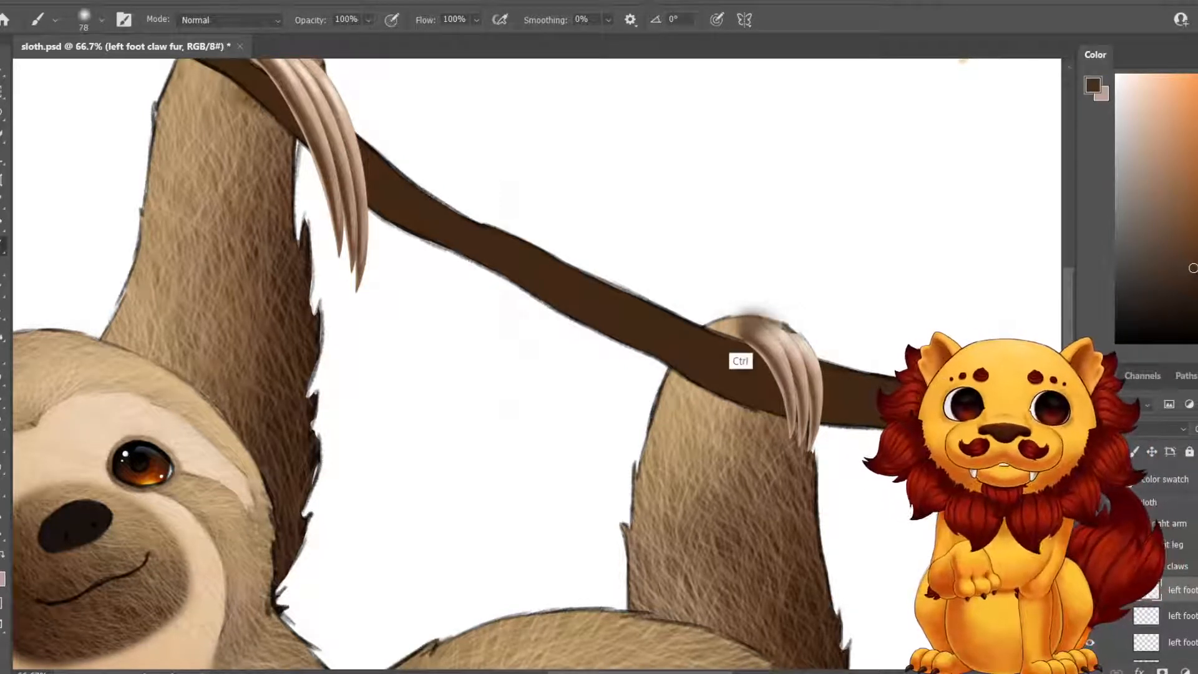
key(ctrl+z)
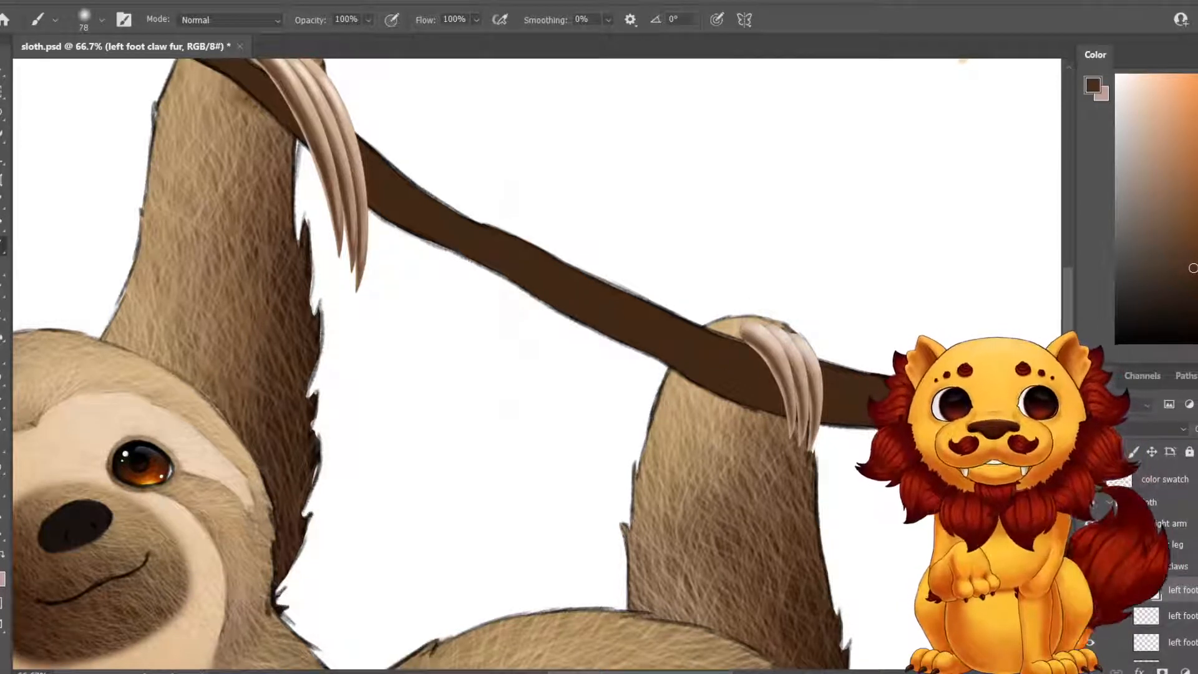
Sample the darkest brown swatch below the 18pt. note and paint a soft base over the left foot above the claws.
drag(349, 299, 947, 473)
key(i)
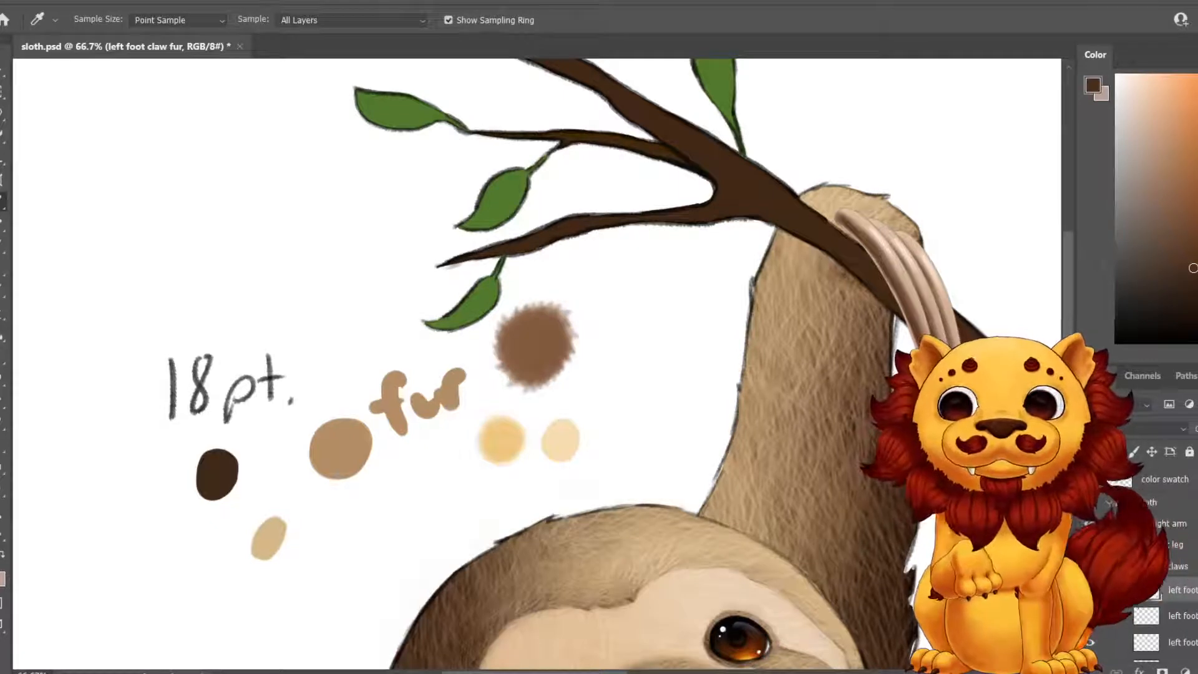
click(217, 474)
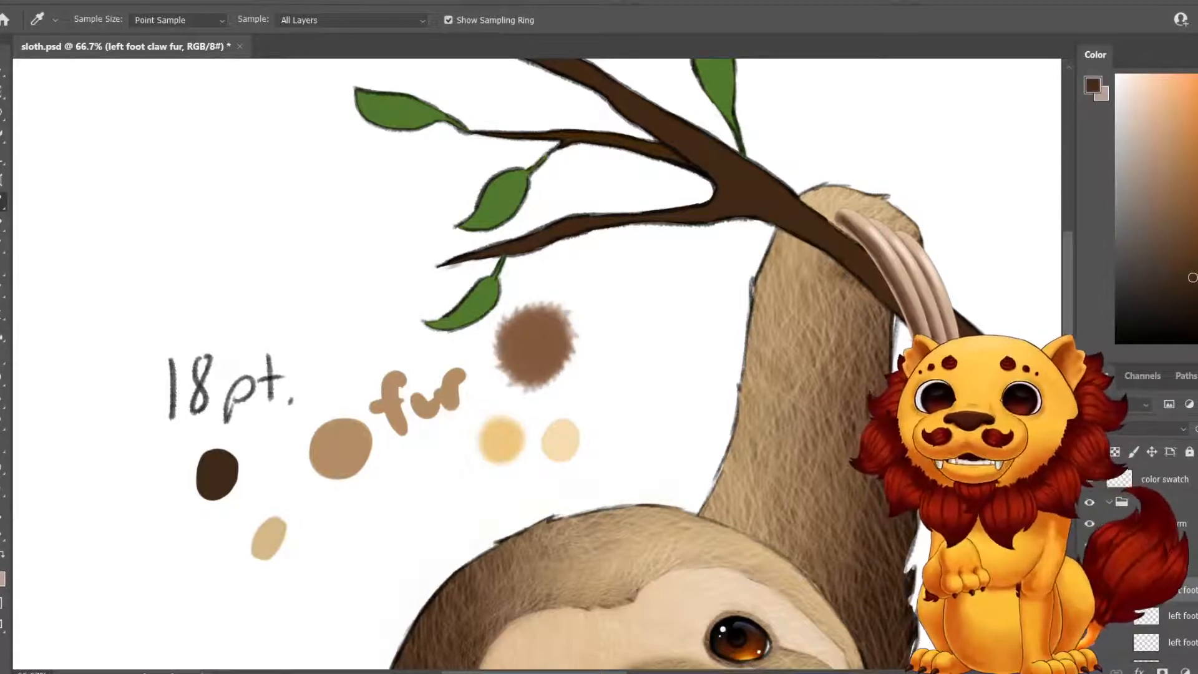
drag(842, 449, 181, 191)
key(b)
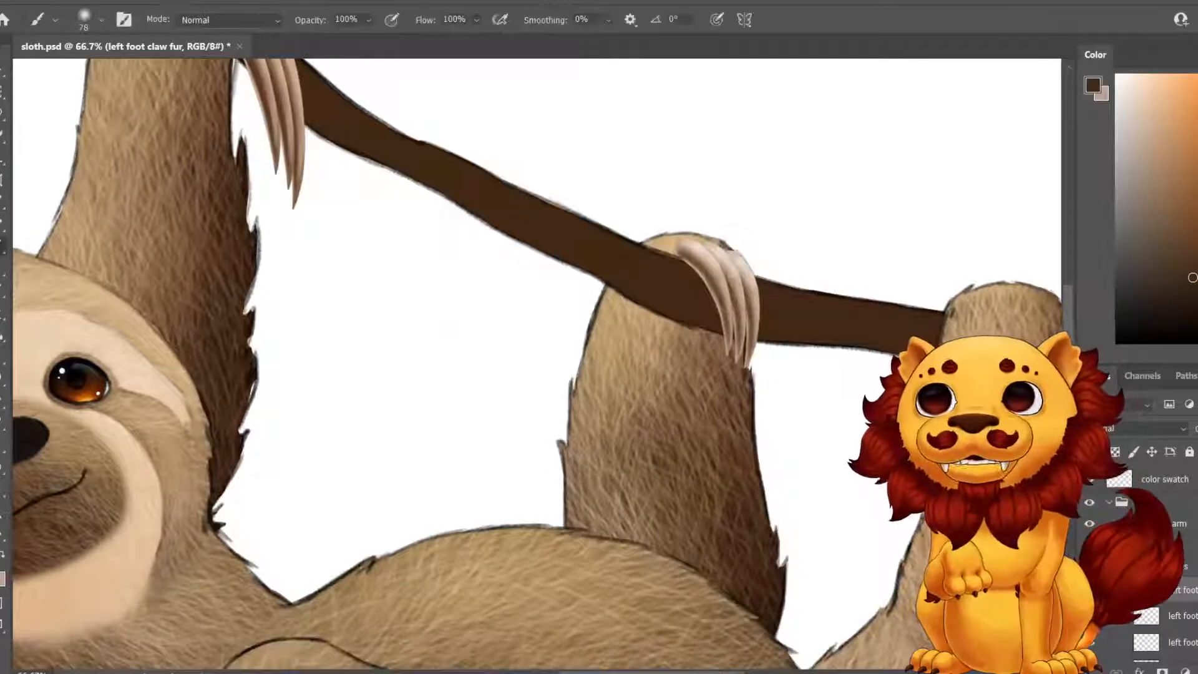
mouse_move(696, 240)
mouse_down()
mouse_move(661, 237)
mouse_move(754, 247)
mouse_move(673, 221)
mouse_move(649, 231)
mouse_move(717, 265)
mouse_move(749, 250)
mouse_move(603, 321)
mouse_move(359, 559)
mouse_up()
Sample the highlight swatch and paint a soft highlight over the left foot's dark base on a new layer.
key(i)
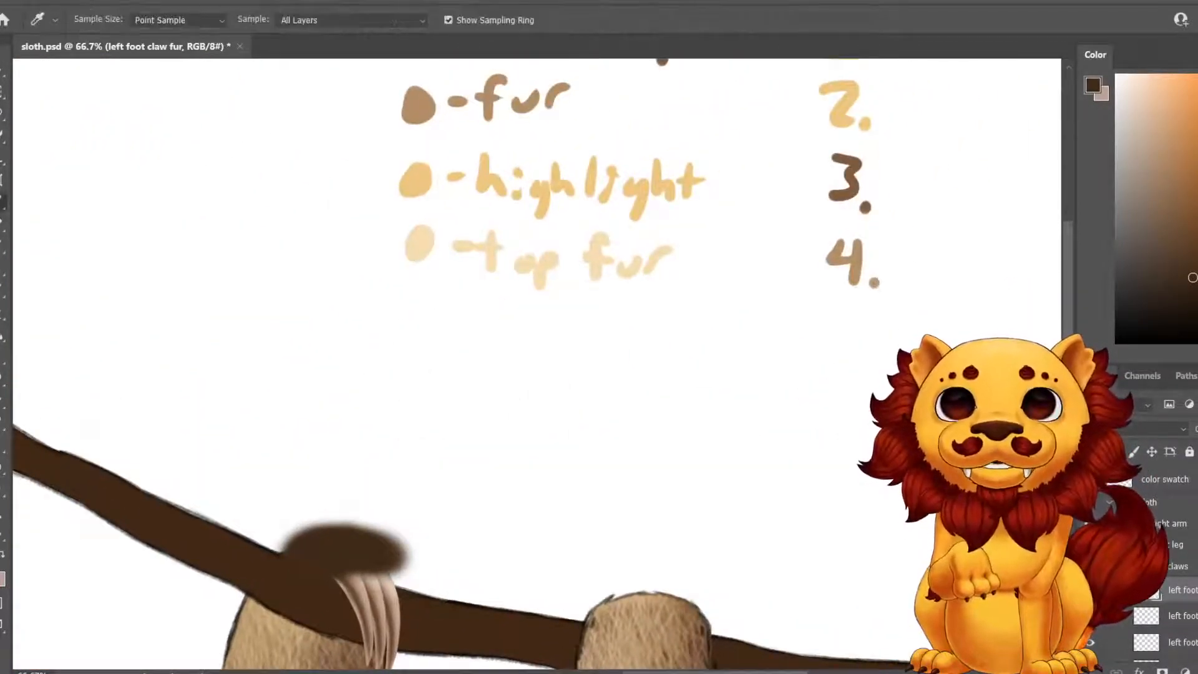
click(416, 181)
mouse_move(387, 449)
mouse_down()
mouse_move(552, 288)
mouse_move(616, 246)
mouse_up()
key(b)
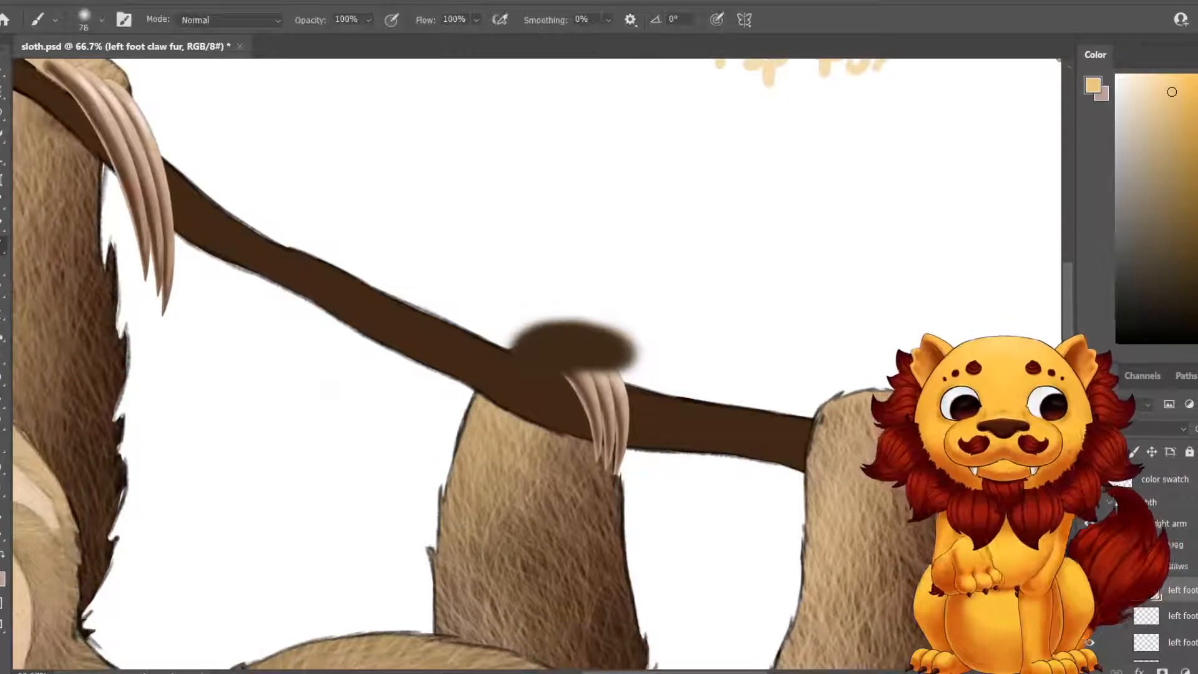
key(ctrl+shift+alt+n)
mouse_move(621, 351)
mouse_down()
mouse_move(545, 338)
mouse_move(567, 334)
mouse_move(571, 357)
mouse_move(555, 354)
mouse_move(617, 362)
mouse_up()
drag(558, 334, 583, 333)
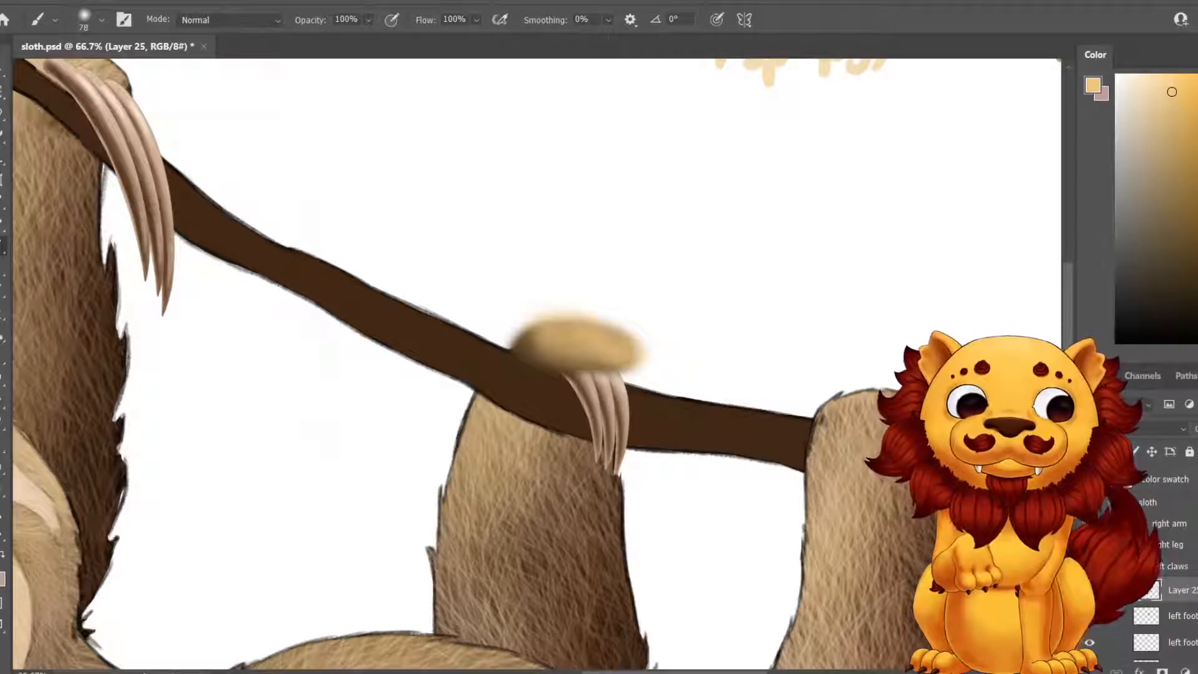
Add a new layer directly above the left foot claw fur layer and sample the tan fur swatch colour.
click(1181, 615)
key(ctrl+alt+shift+n)
drag(686, 218, 658, 354)
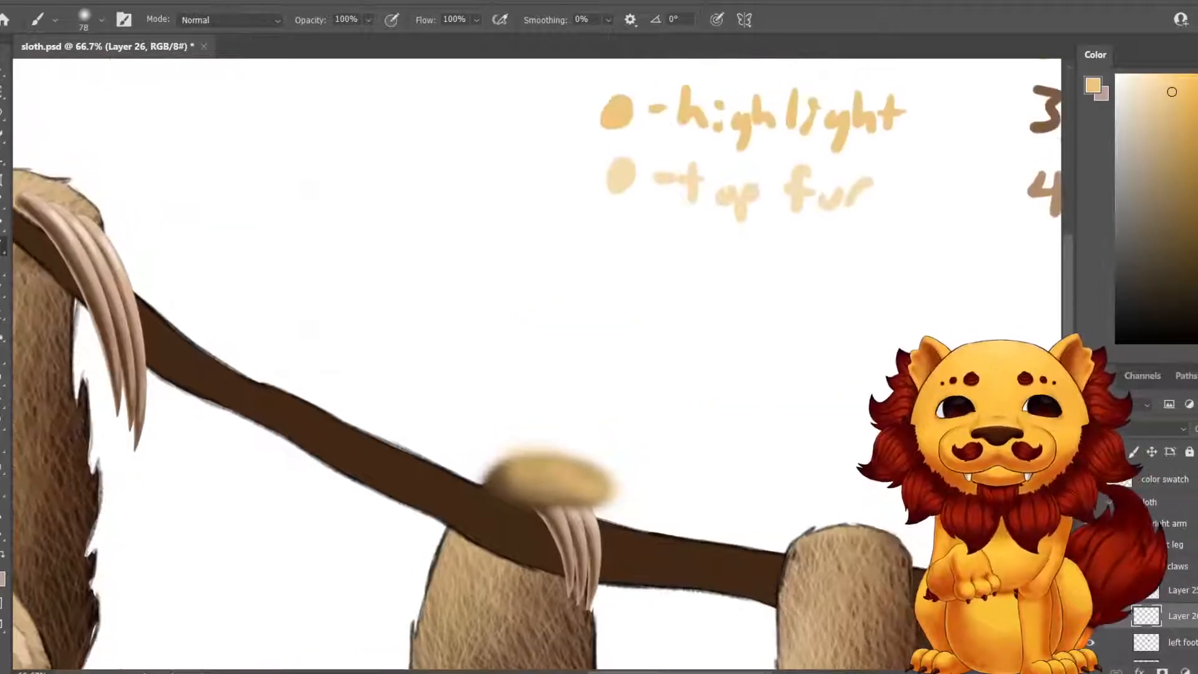
key(i)
drag(624, 156, 643, 322)
click(639, 203)
drag(624, 467, 670, 186)
key(b)
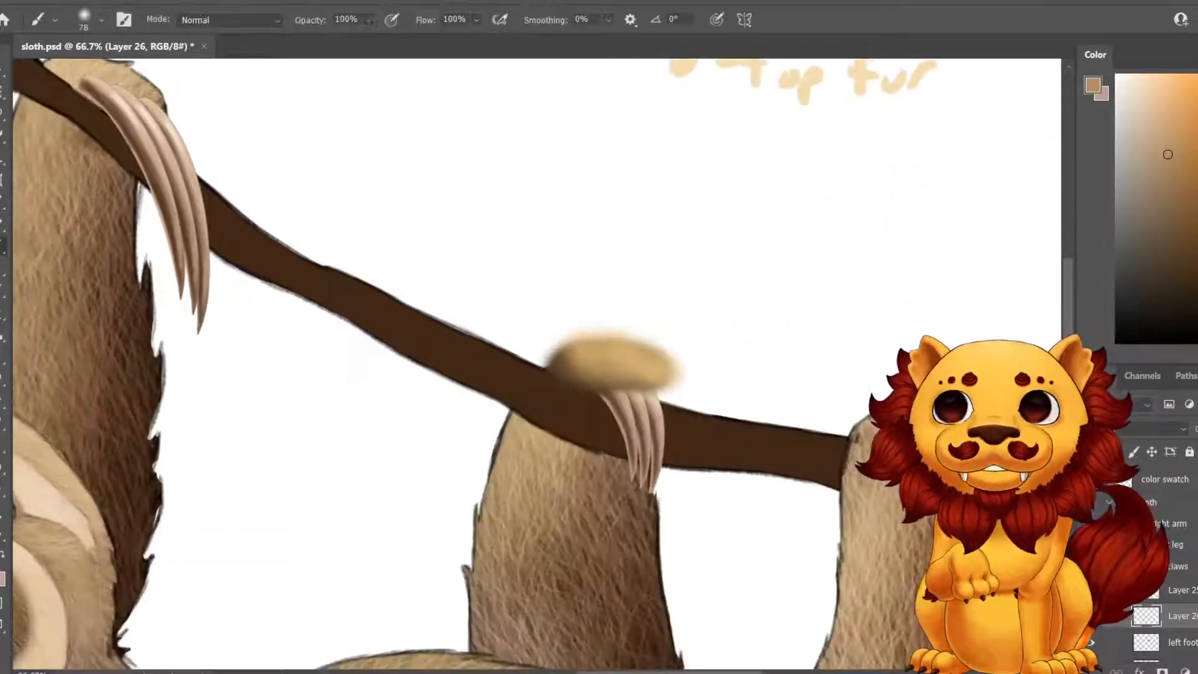
Select the 187 px fur brush and paint short tan fur strokes around the left foot above the claws.
click(101, 20)
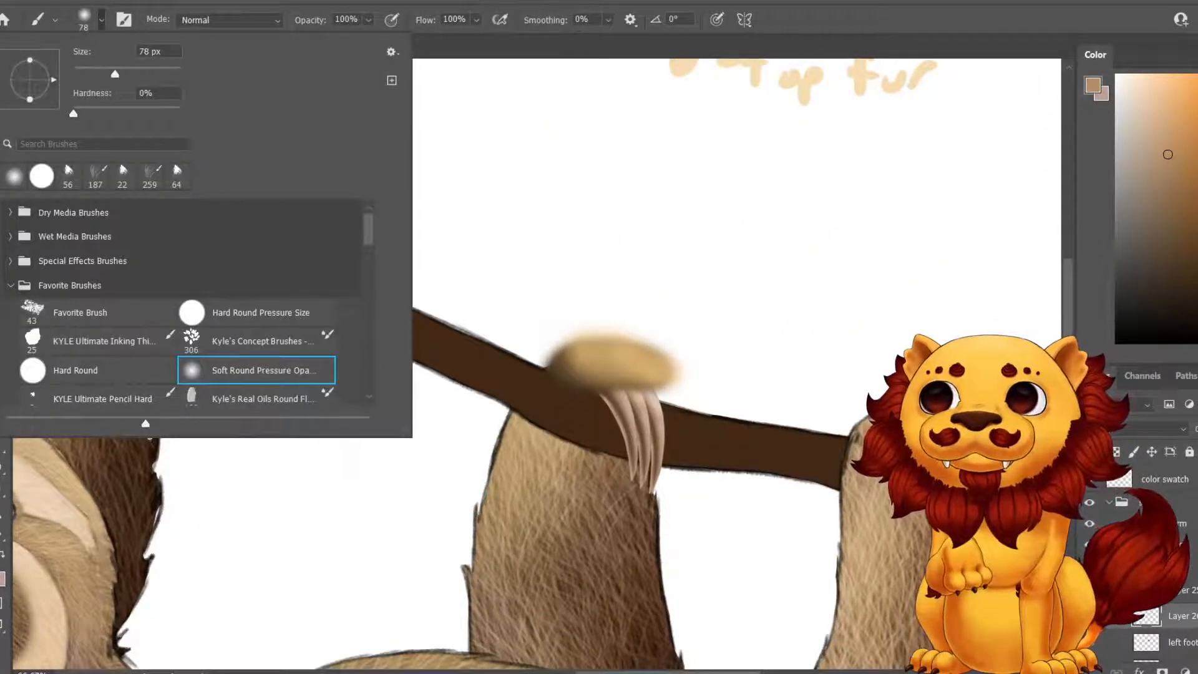
click(95, 176)
click(577, 377)
drag(577, 373, 564, 392)
mouse_move(673, 373)
mouse_down()
mouse_move(685, 382)
mouse_move(696, 370)
mouse_up()
drag(569, 383, 560, 393)
mouse_move(670, 412)
mouse_down()
mouse_move(692, 419)
mouse_move(683, 423)
mouse_up()
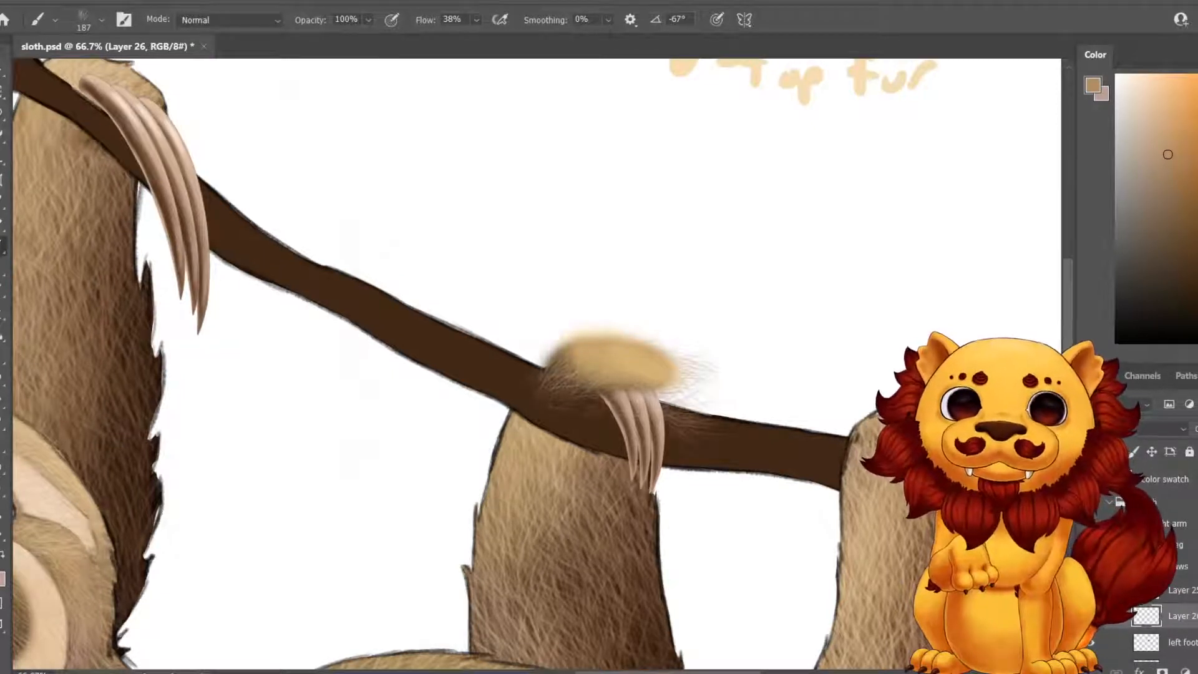
key(ctrl+z)
key(ctrl+z)
key(ctrl+z)
key(ctrl+z)
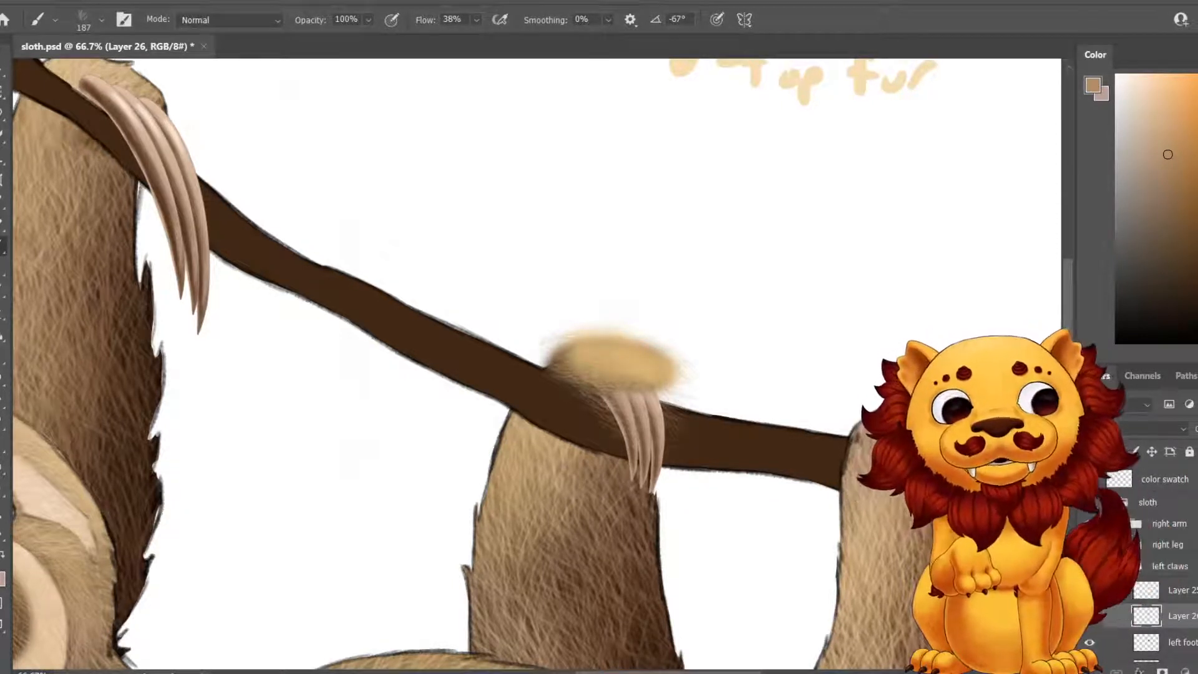
Set the eraser to 146 px and soften the highlight on the left foot.
key(e)
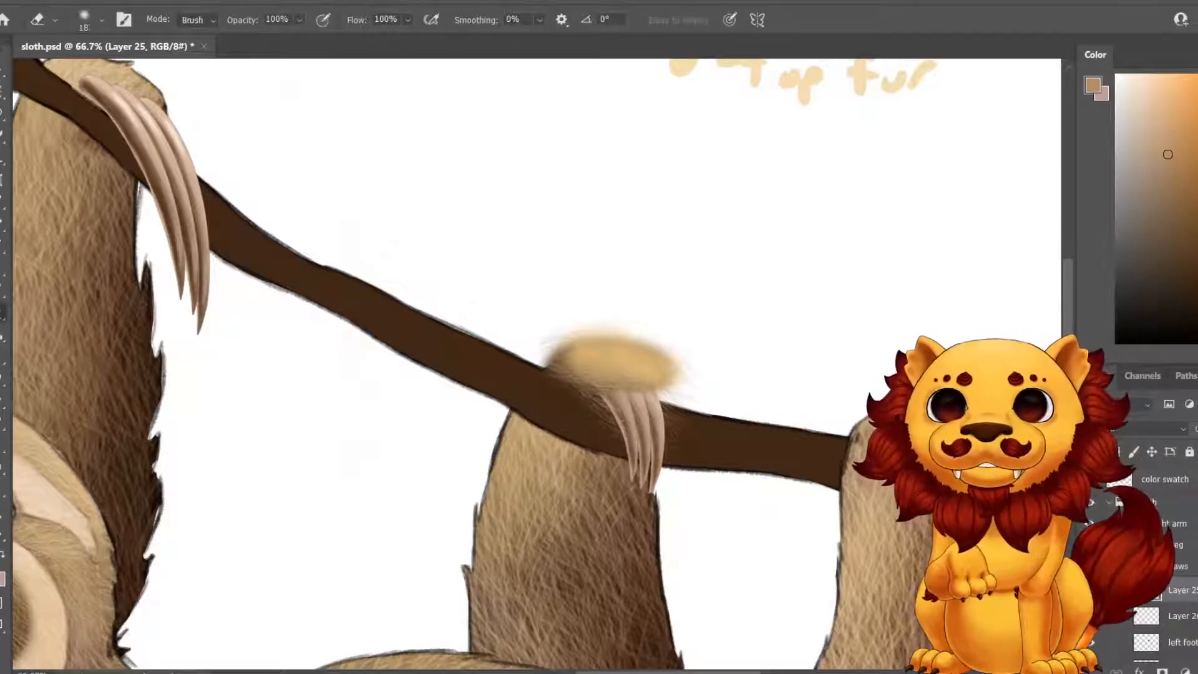
click(101, 20)
drag(82, 74, 140, 73)
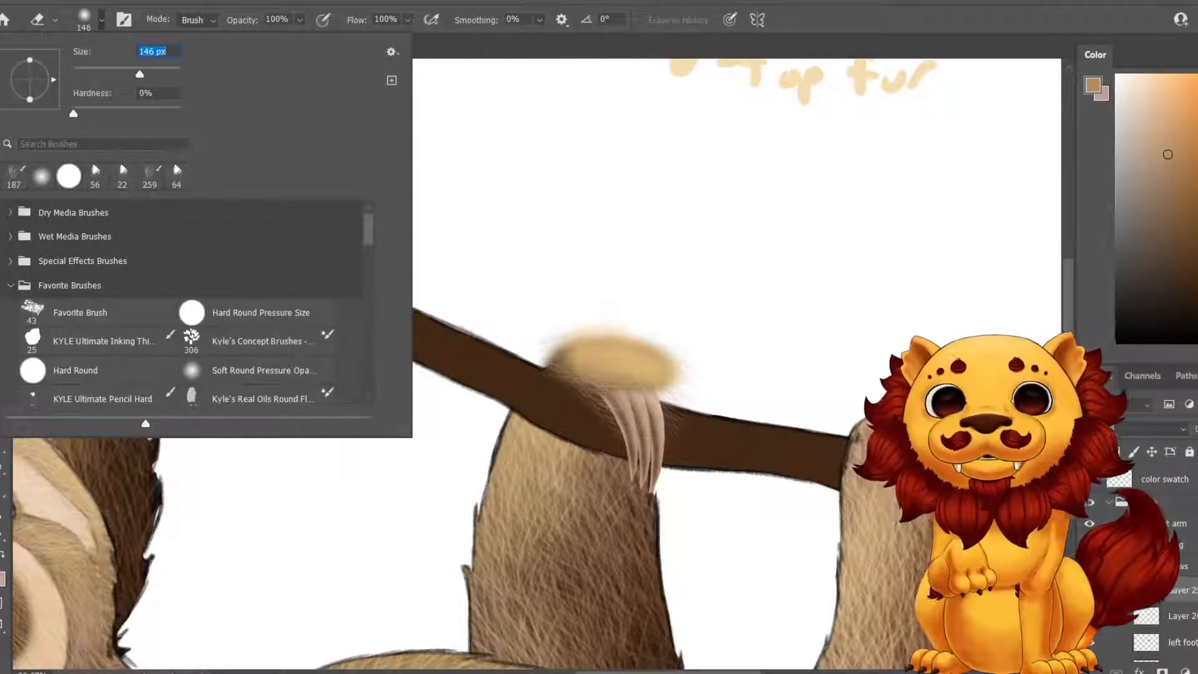
key(Return)
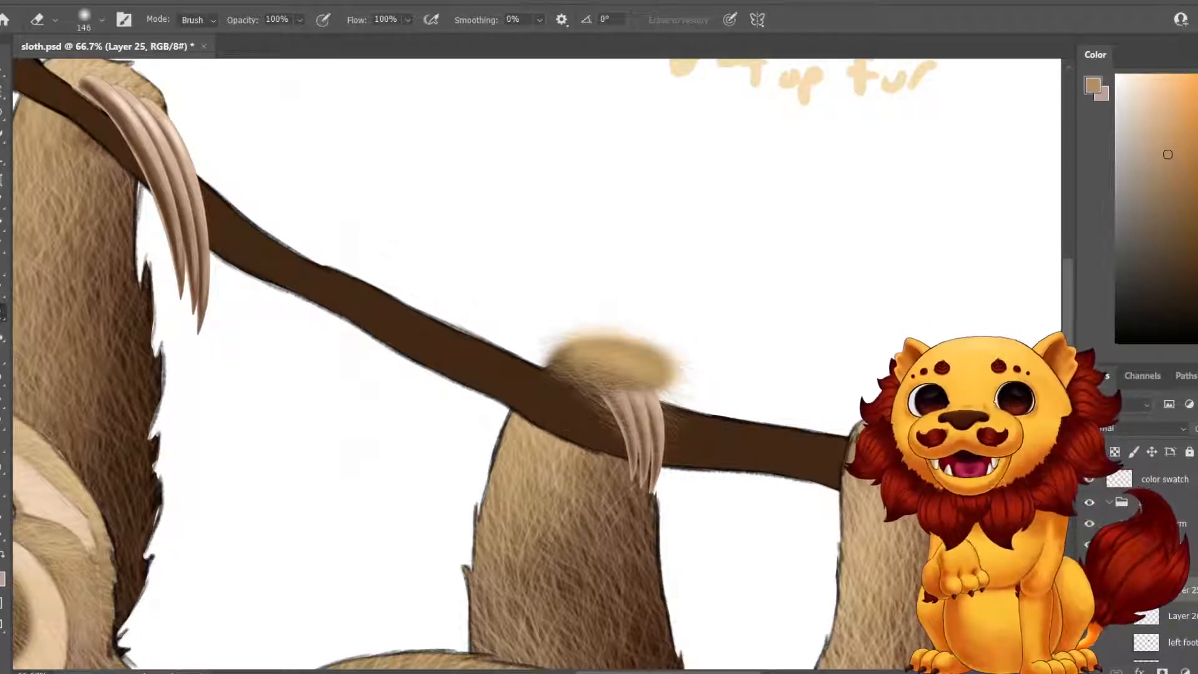
Sample the pale top fur swatch colour and add a new layer for the left foot's top fur.
key(b)
drag(562, 300, 541, 484)
key(i)
click(663, 242)
key(ctrl+alt+shift+n)
key(b)
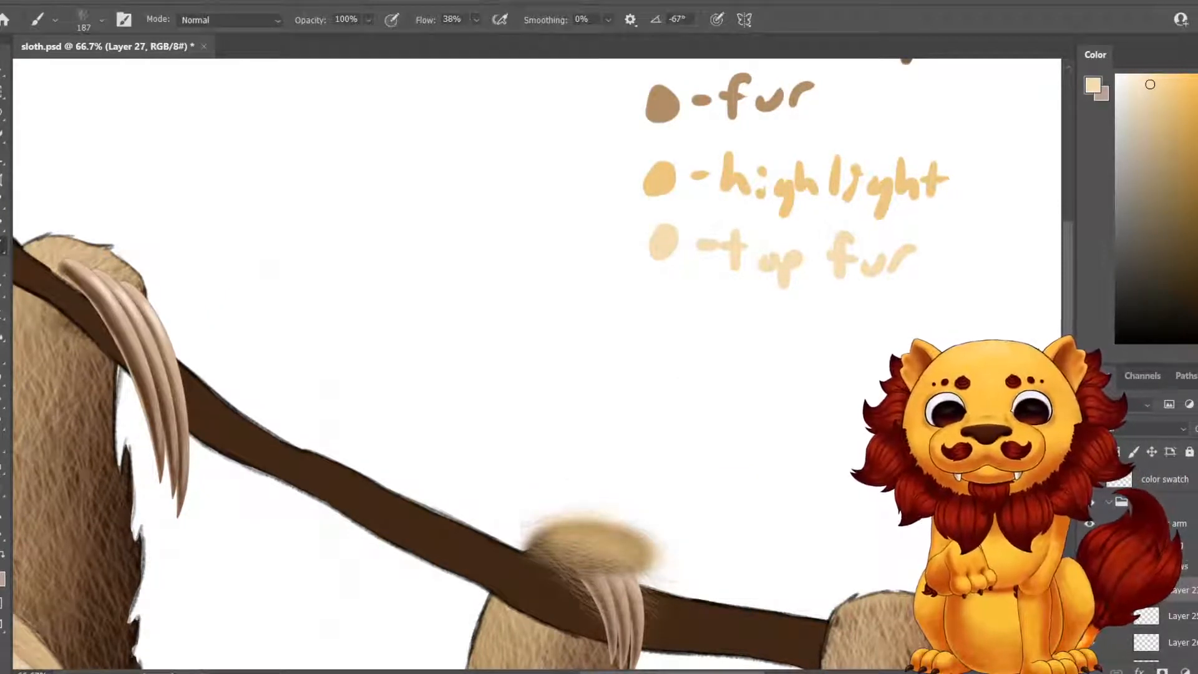
drag(549, 474, 578, 315)
Select the left foot's fur layers from Layer 27 down to the adjoining left foot layer and merge them.
scroll(1160, 561, down, 4)
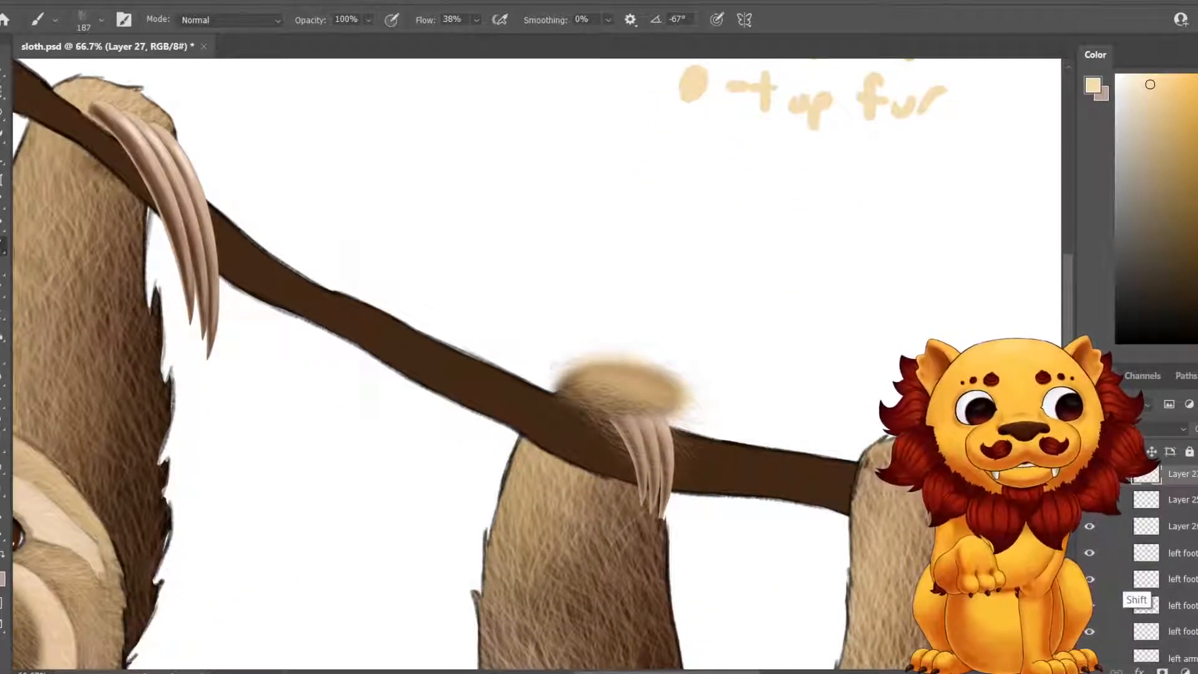
shift+click(1180, 553)
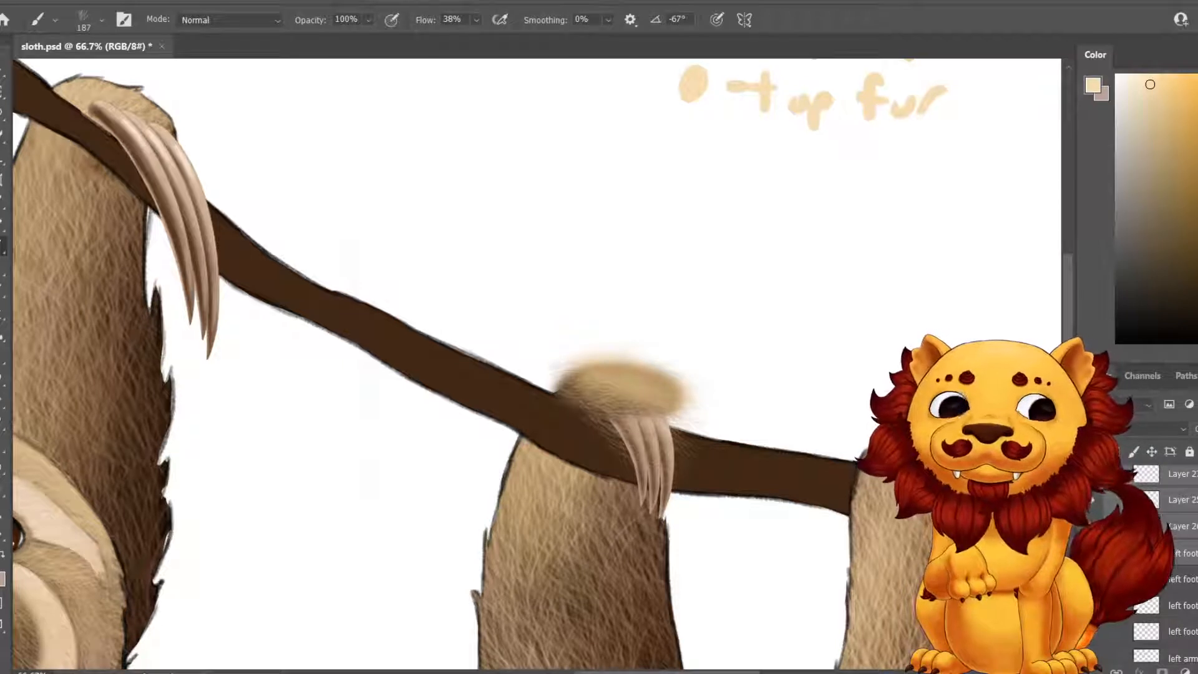
key(ctrl+e)
Erase the fuzzy overspill around the left foot, switching the eraser to Soft Round Pressure Opacity at 50 px for the edges.
key(e)
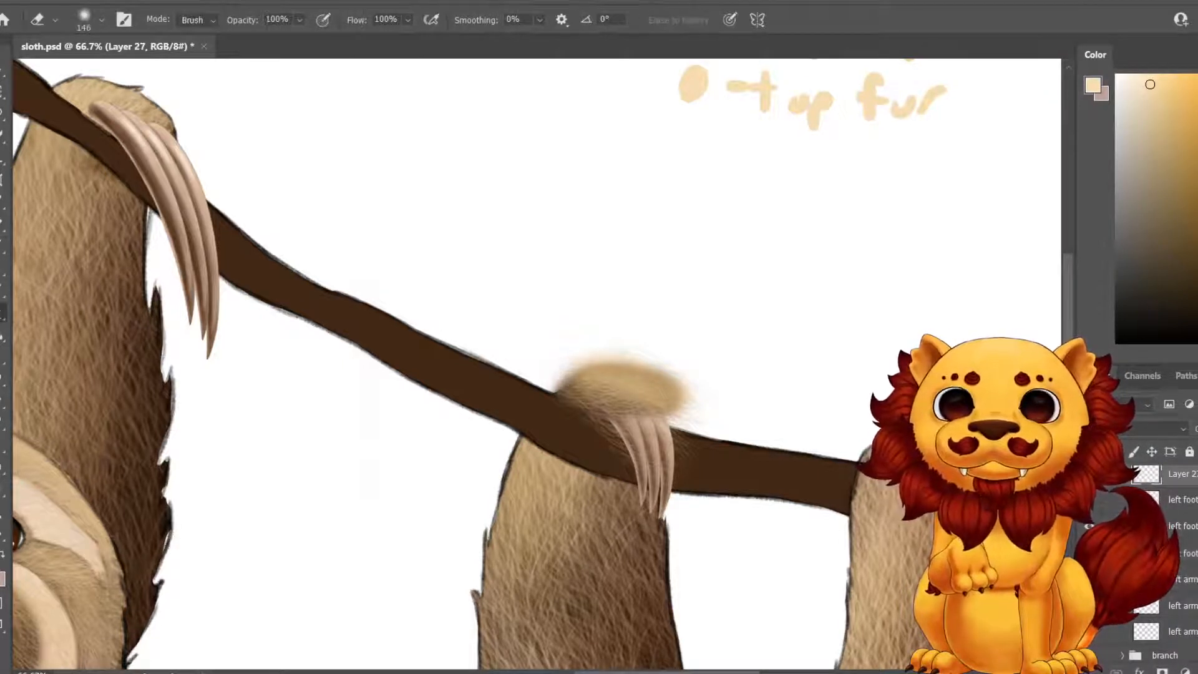
mouse_move(565, 352)
mouse_down()
mouse_move(640, 336)
mouse_move(562, 359)
mouse_up()
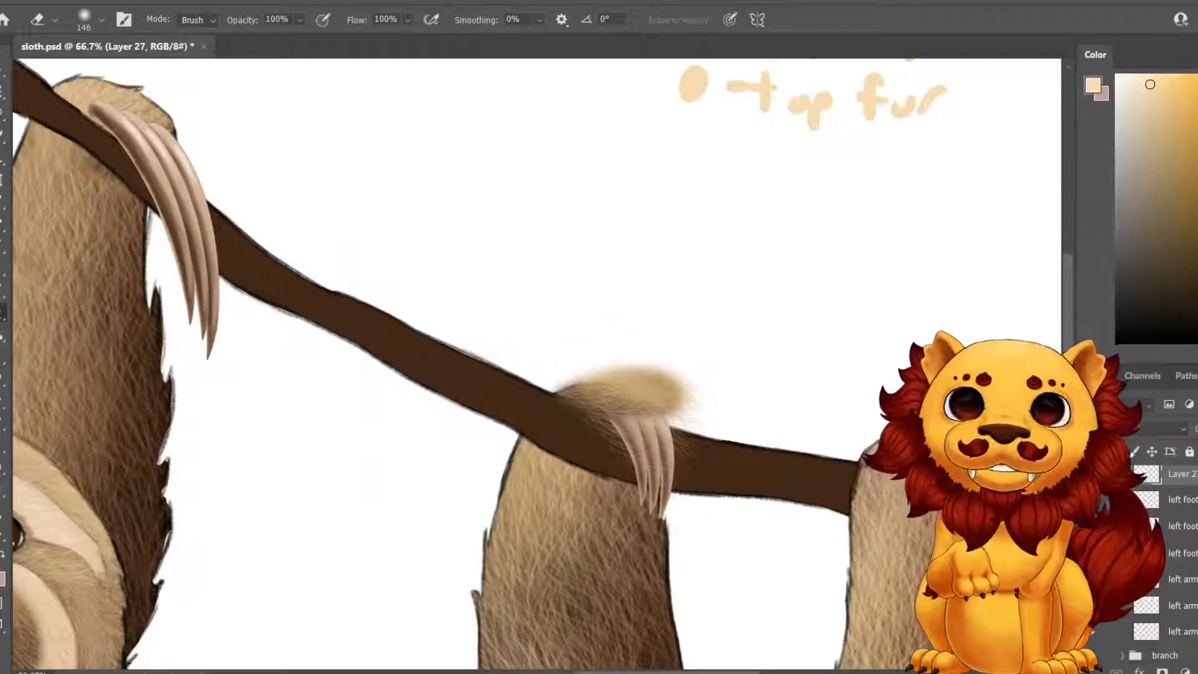
click(102, 20)
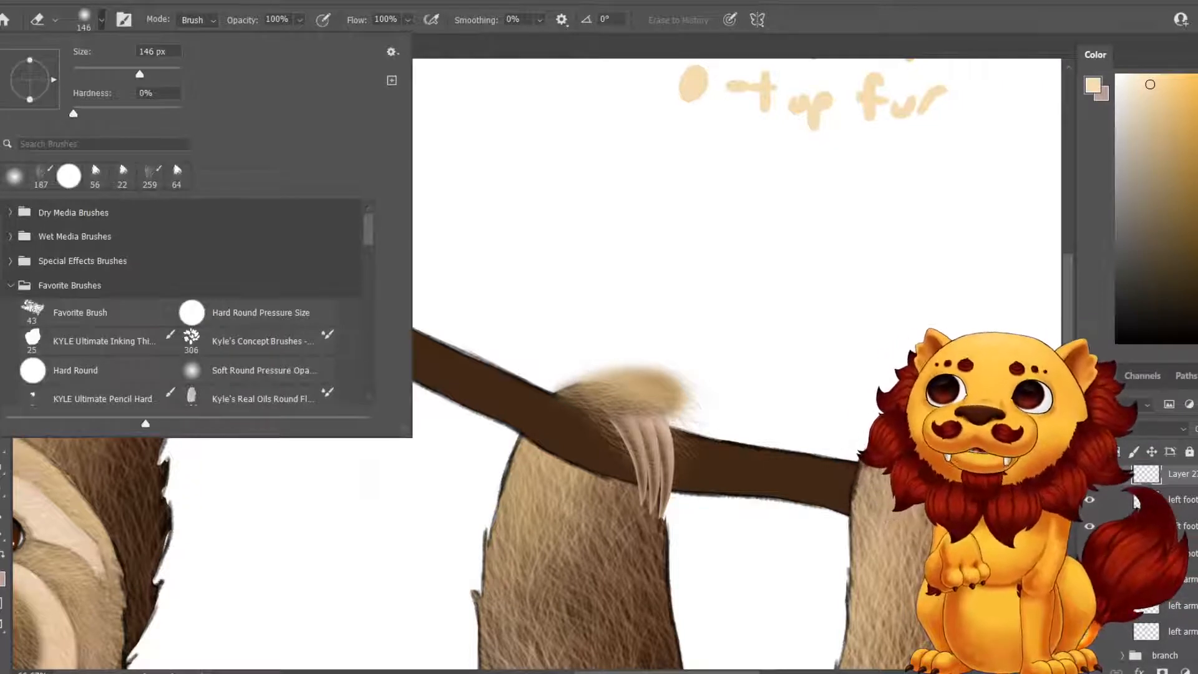
click(255, 370)
drag(140, 74, 100, 74)
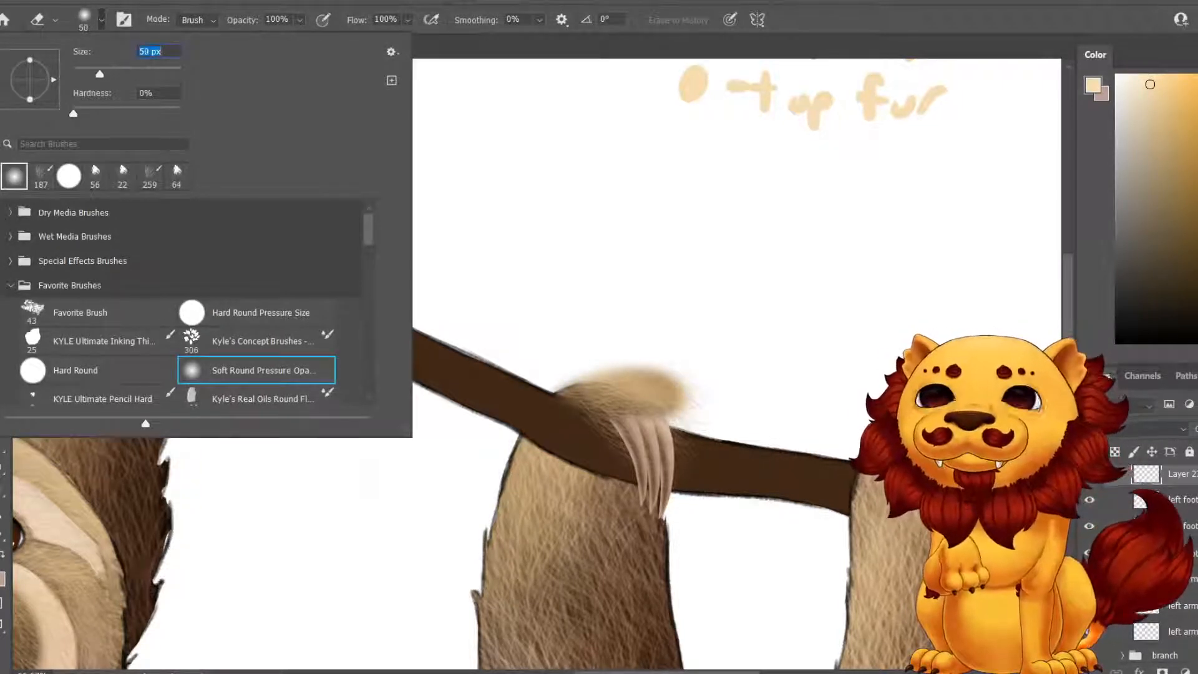
key(Return)
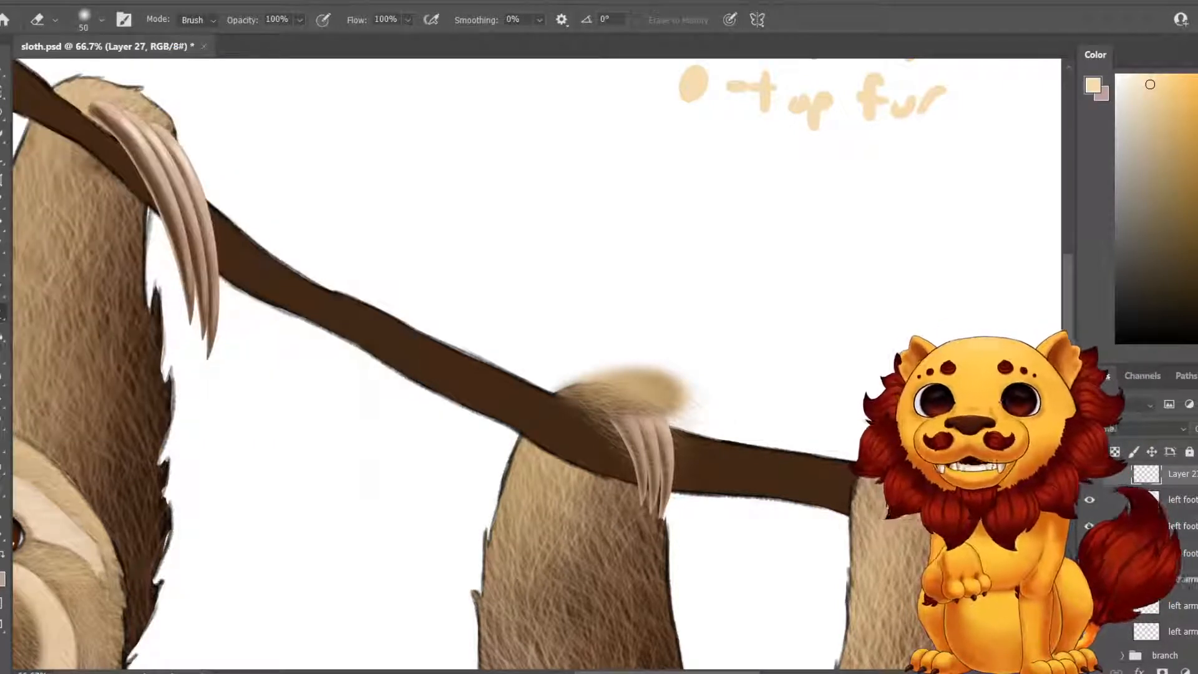
mouse_move(557, 381)
mouse_down()
mouse_move(611, 371)
mouse_move(676, 386)
mouse_move(614, 377)
mouse_move(667, 399)
mouse_move(677, 372)
mouse_up()
mouse_move(694, 413)
mouse_down()
mouse_move(672, 402)
mouse_move(676, 417)
mouse_up()
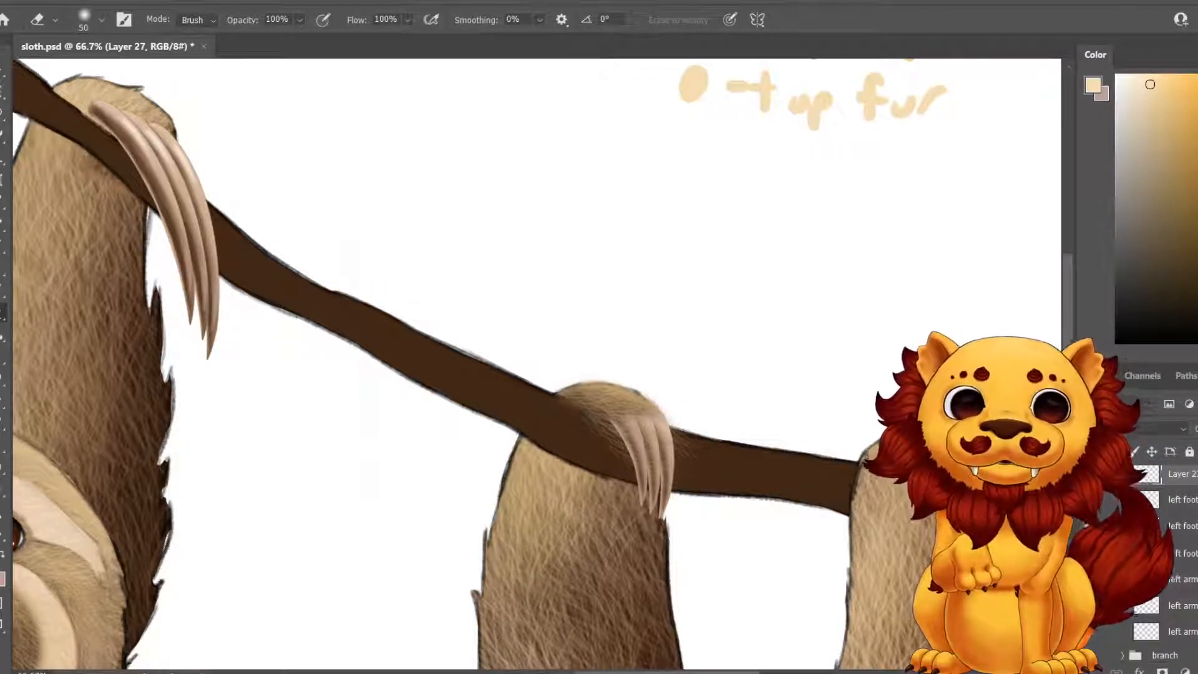
Undo the last two eraser strokes and trim the left foot's upper and outer edges again.
key(ctrl+z)
key(ctrl+z)
mouse_move(646, 367)
mouse_down()
mouse_move(693, 394)
mouse_move(681, 393)
mouse_move(694, 408)
mouse_up()
mouse_move(655, 378)
mouse_down()
mouse_move(676, 393)
mouse_move(623, 371)
mouse_move(587, 373)
mouse_up()
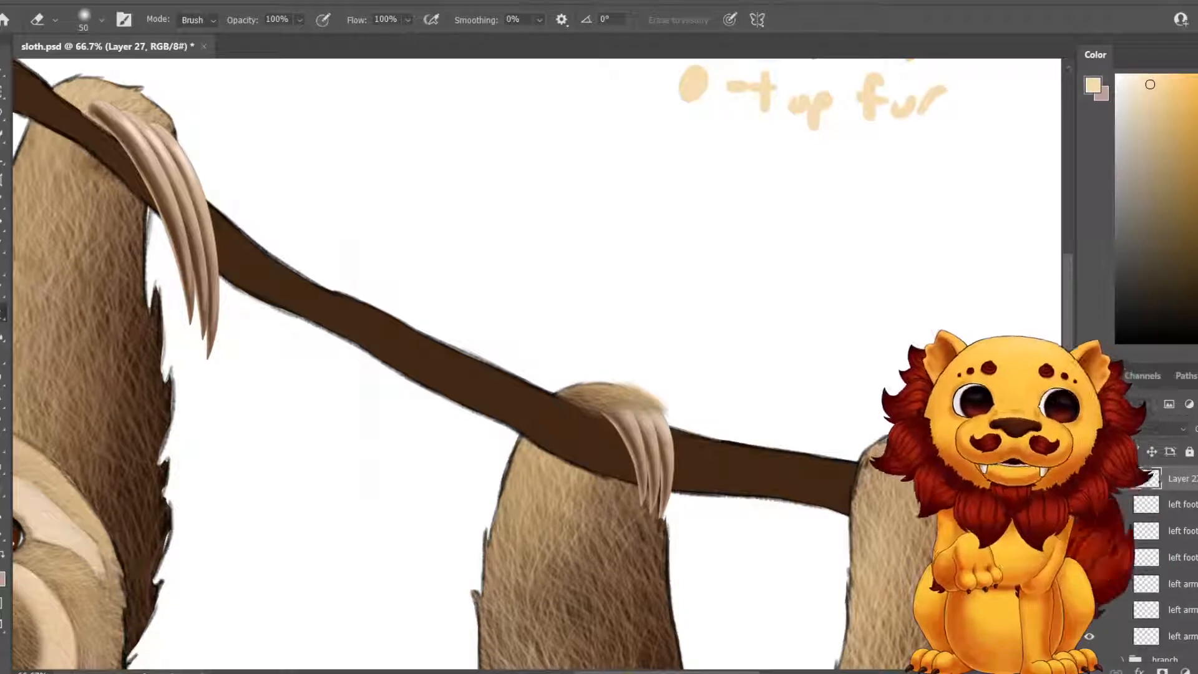
Sample the darkest brown swatch below the 18pt. note as the foreground colour.
mouse_move(654, 419)
mouse_down()
mouse_move(617, 263)
mouse_move(524, 268)
mouse_move(730, 444)
mouse_move(675, 271)
mouse_up()
key(z)
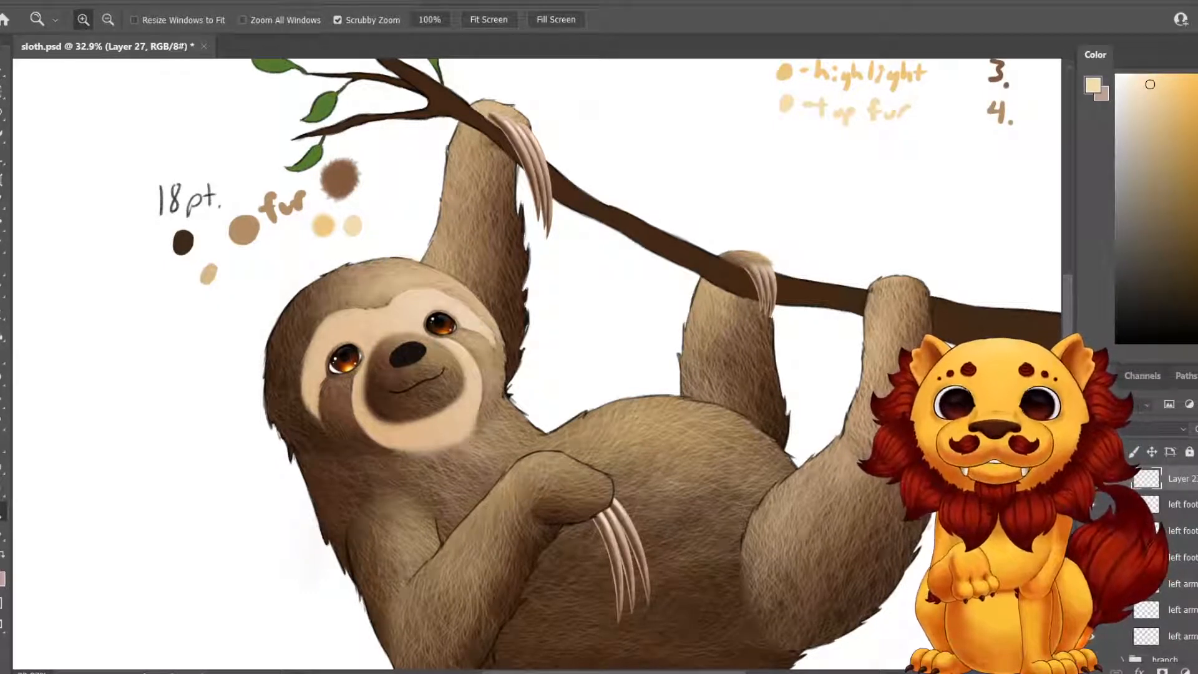
drag(536, 312, 609, 401)
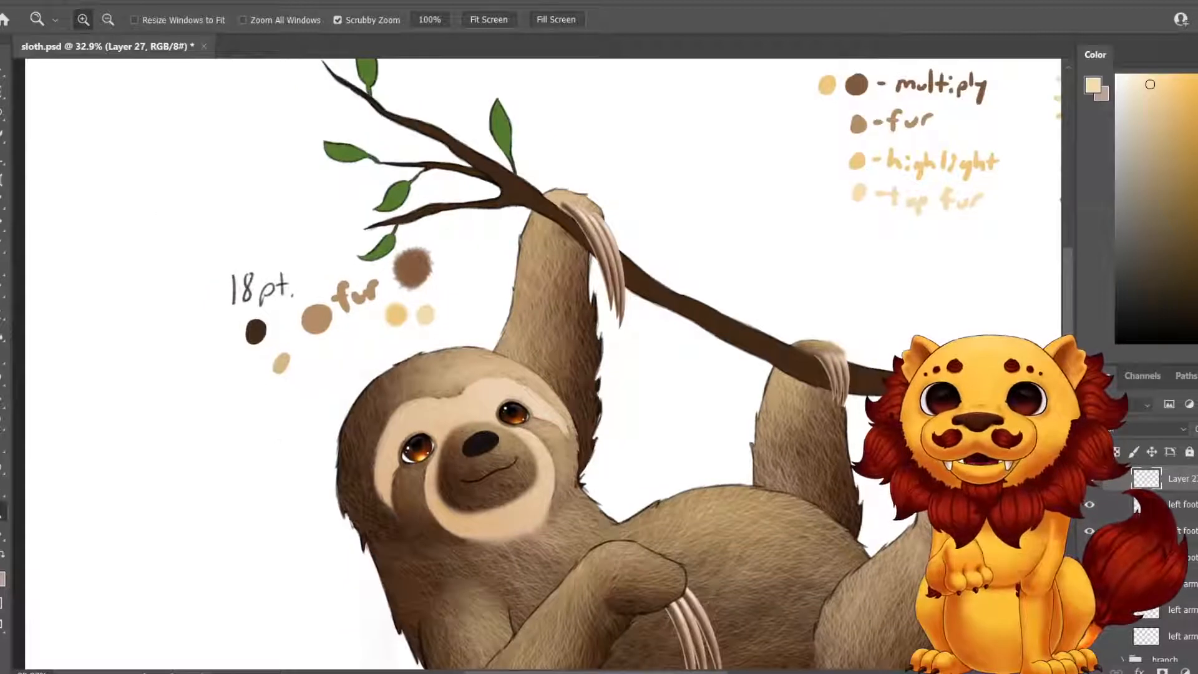
click(546, 305)
click(546, 305)
mouse_move(546, 305)
mouse_down()
mouse_move(556, 419)
mouse_move(675, 412)
mouse_up()
drag(543, 363, 554, 361)
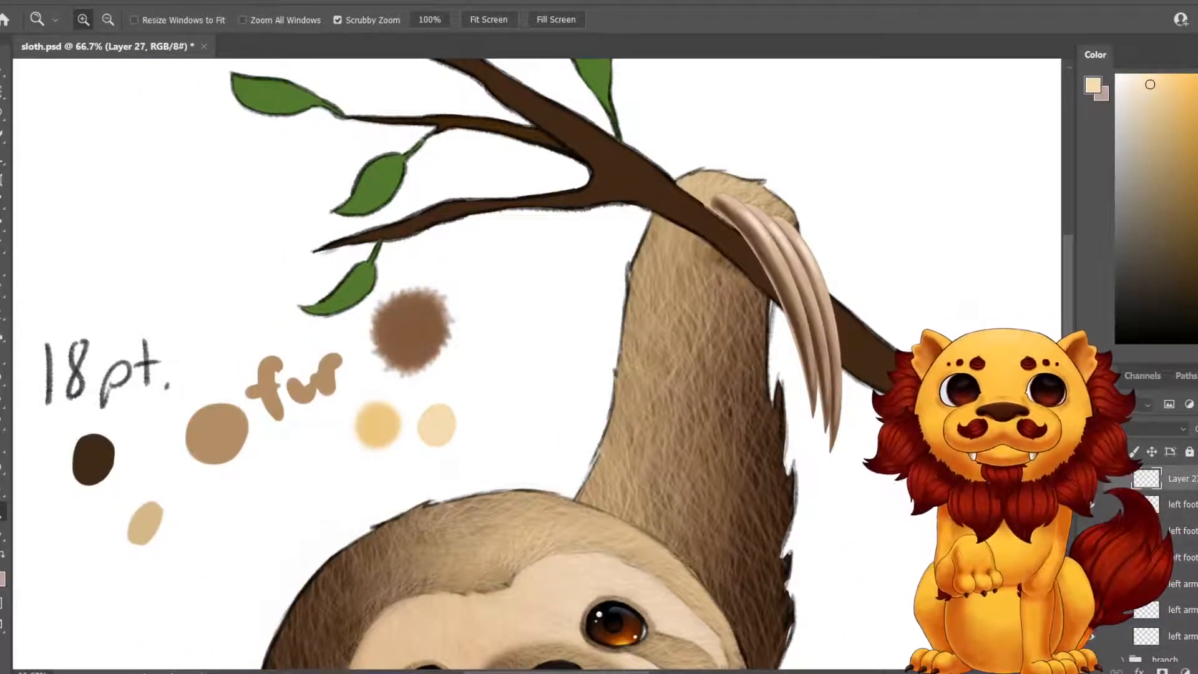
key(i)
click(94, 460)
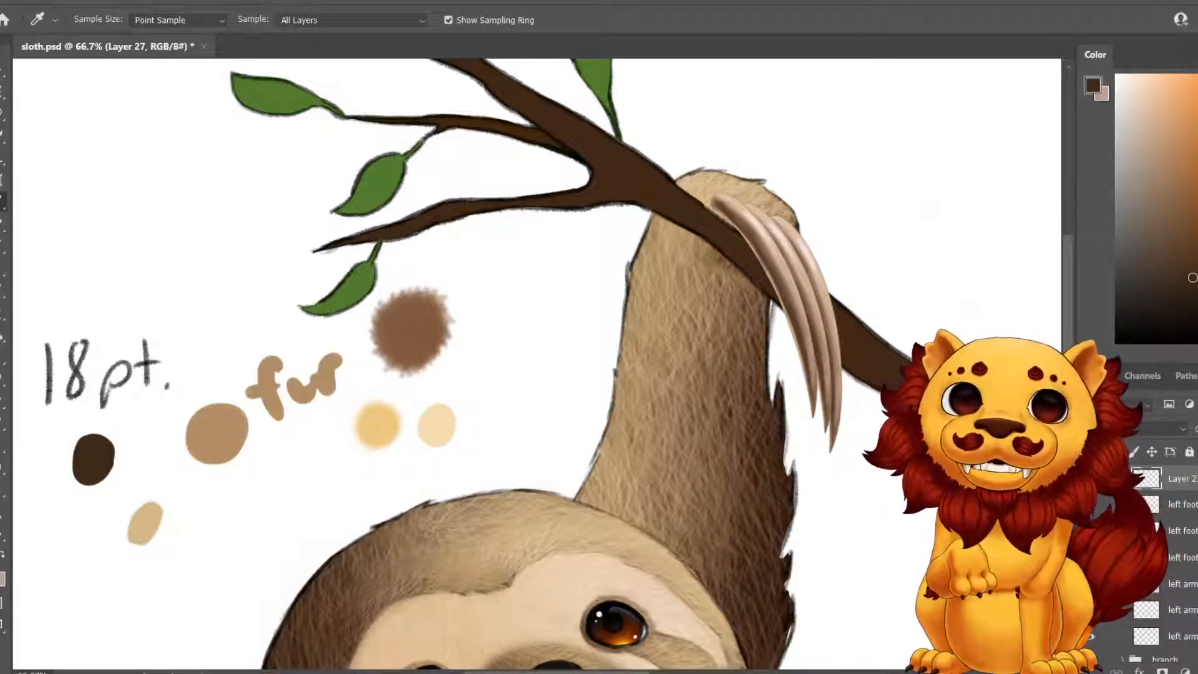
Merge Layer 27 down into the left foot claw 1 layer.
drag(562, 311, 447, 377)
key(b)
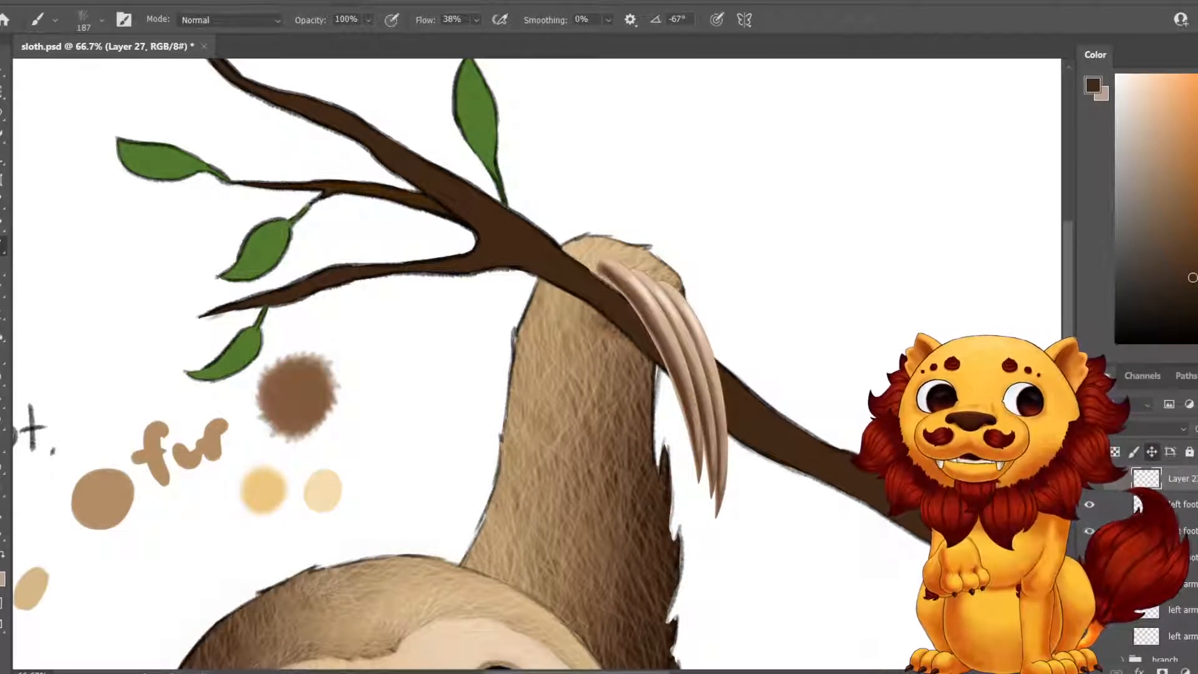
key(e)
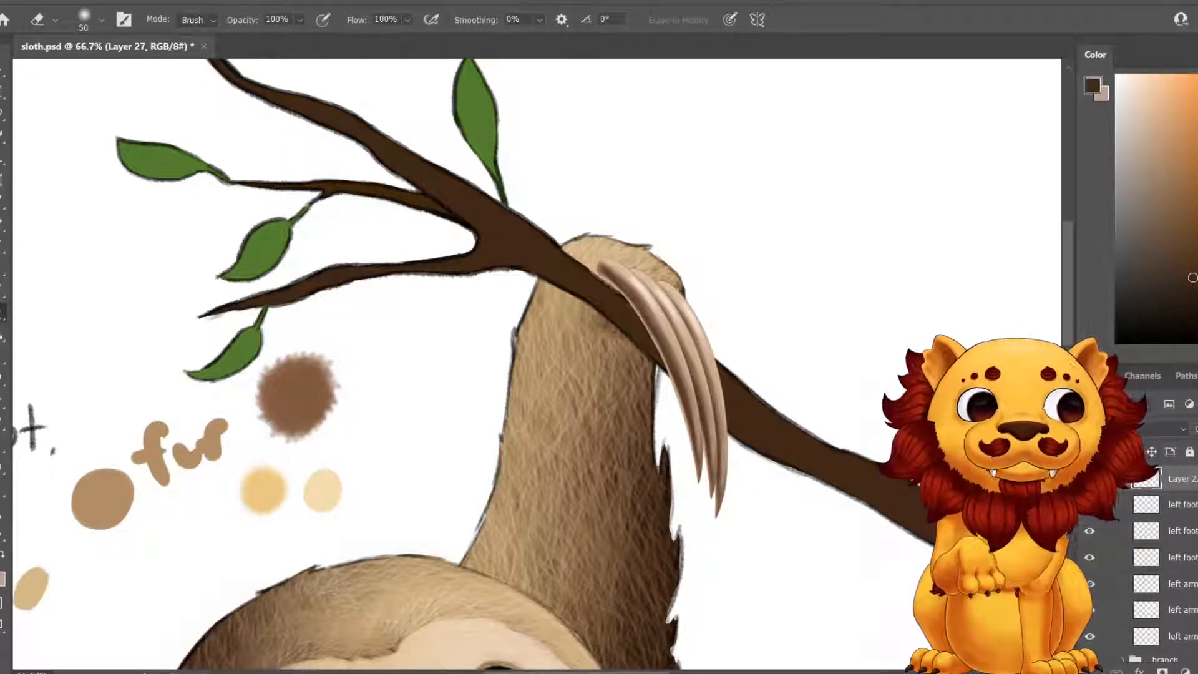
key(ctrl+e)
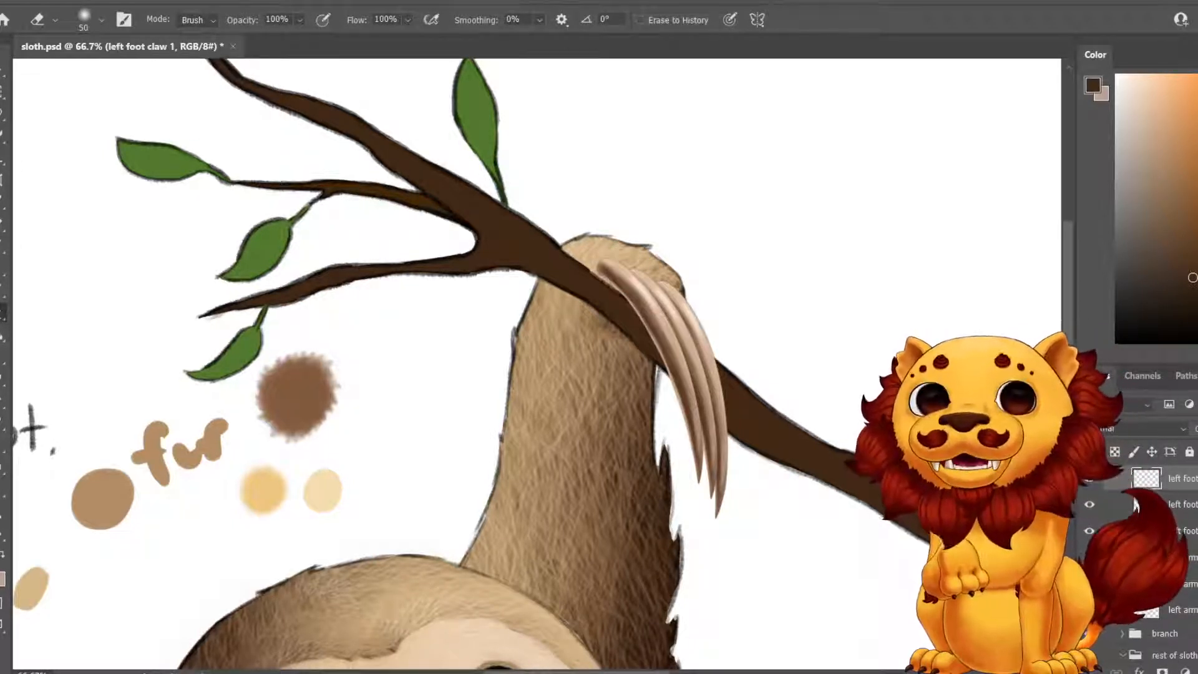
Review the whole sloth illustration, including a closer look at the face and the raised left arm.
key(z)
mouse_move(624, 349)
mouse_down()
mouse_move(487, 349)
mouse_move(505, 349)
mouse_up()
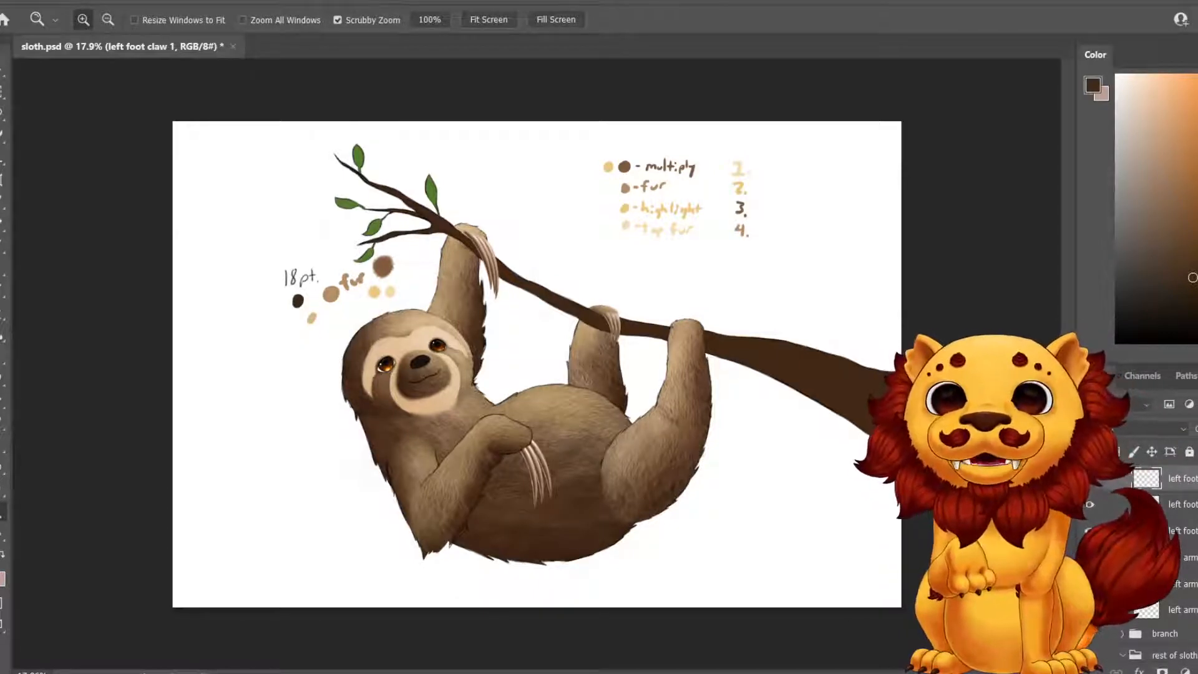
click(499, 323)
click(499, 323)
click(499, 323)
click(499, 323)
drag(499, 323, 652, 273)
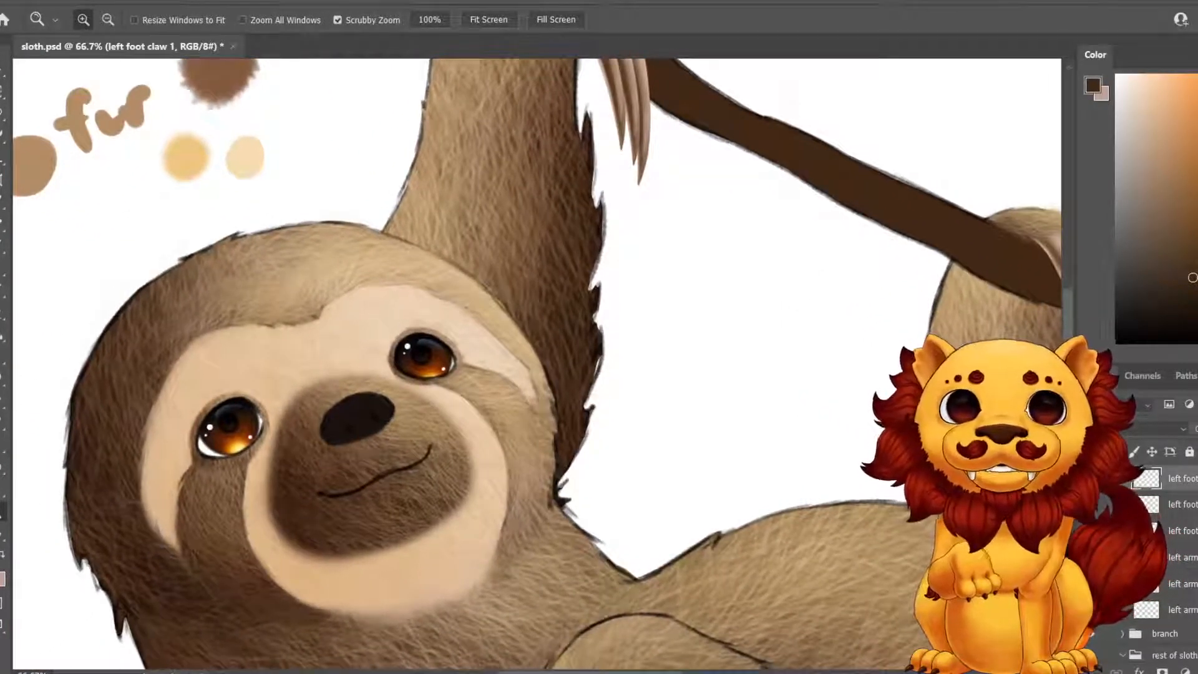
key(ctrl+0)
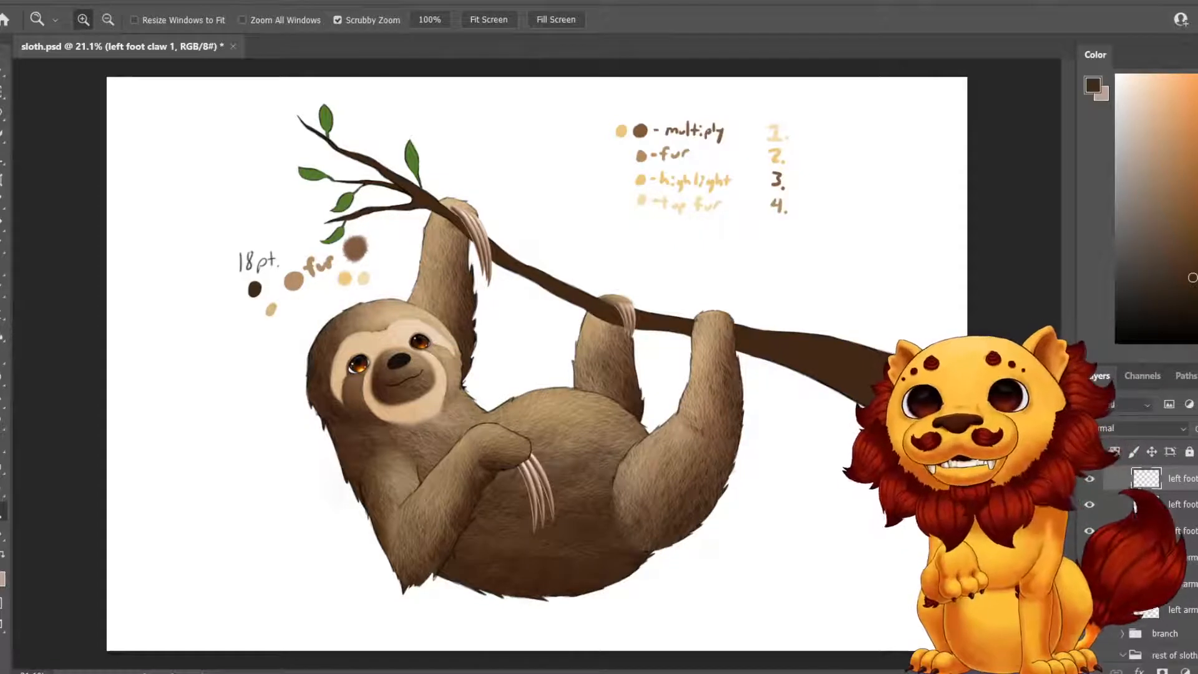
click(465, 242)
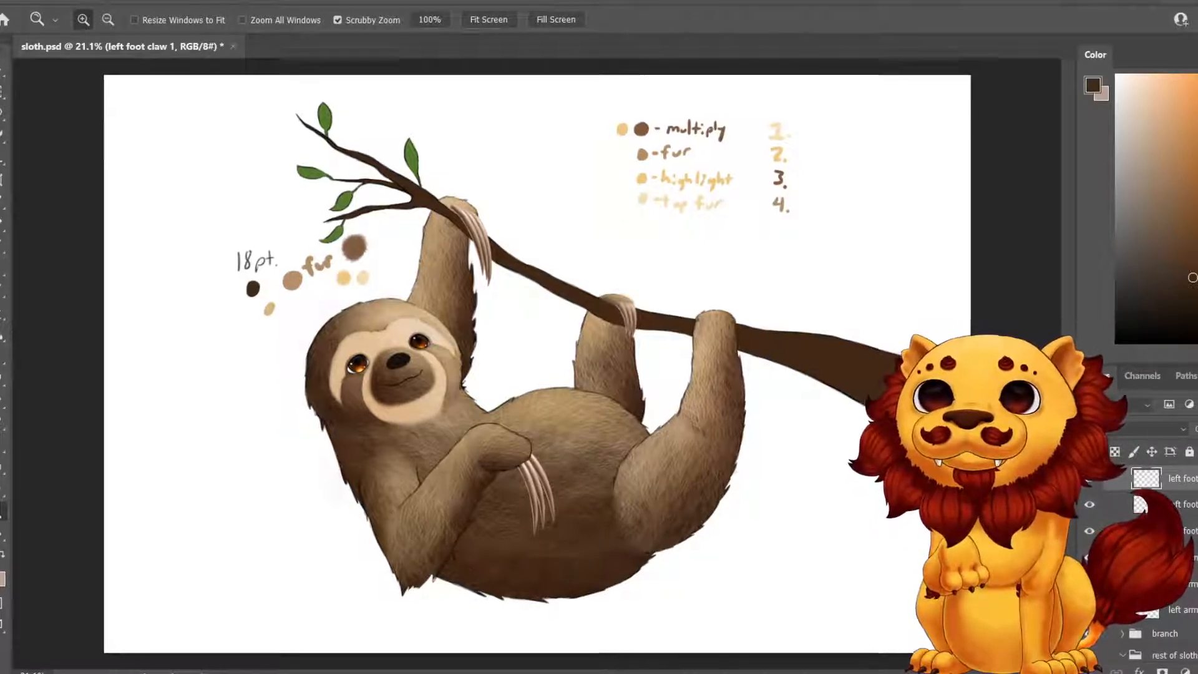
Switch the brush to the soft round tip at 69 px for work on the raised left hand.
drag(429, 199, 557, 316)
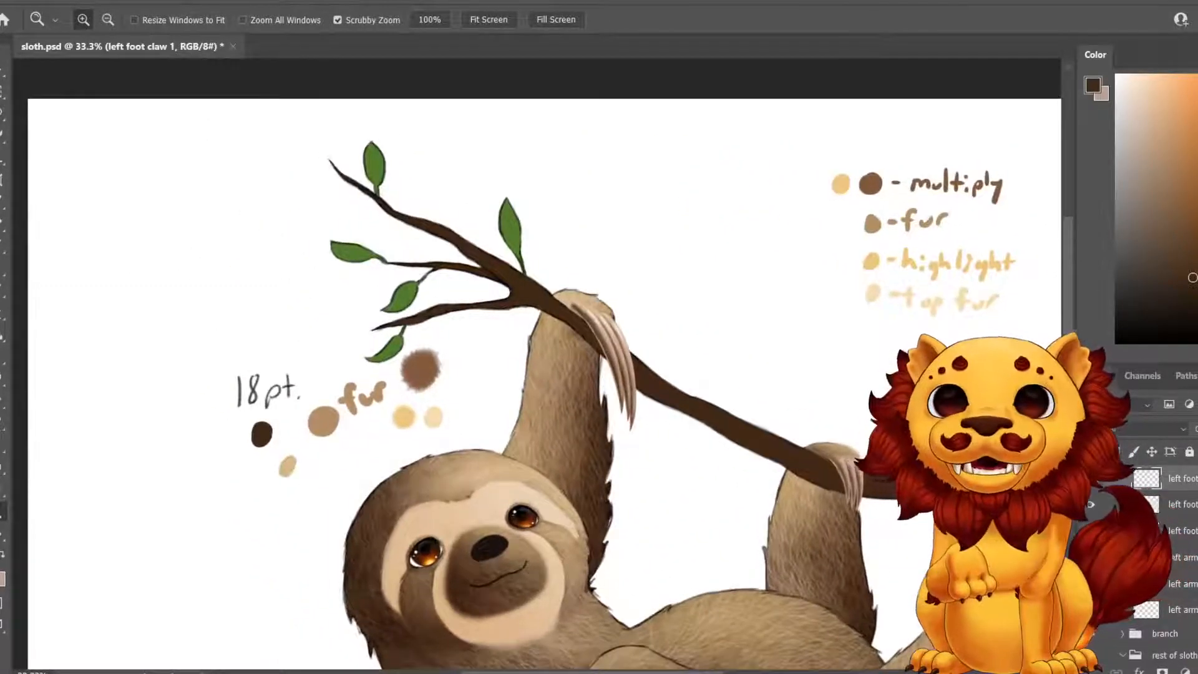
click(555, 315)
click(555, 315)
click(554, 315)
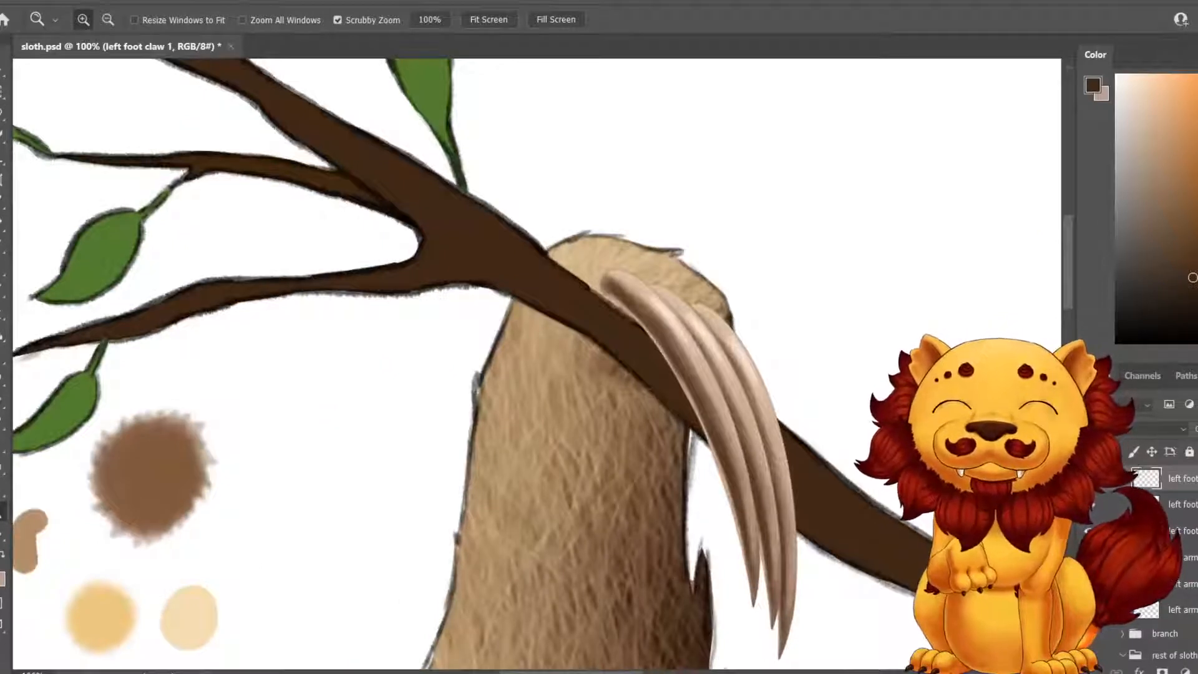
key(b)
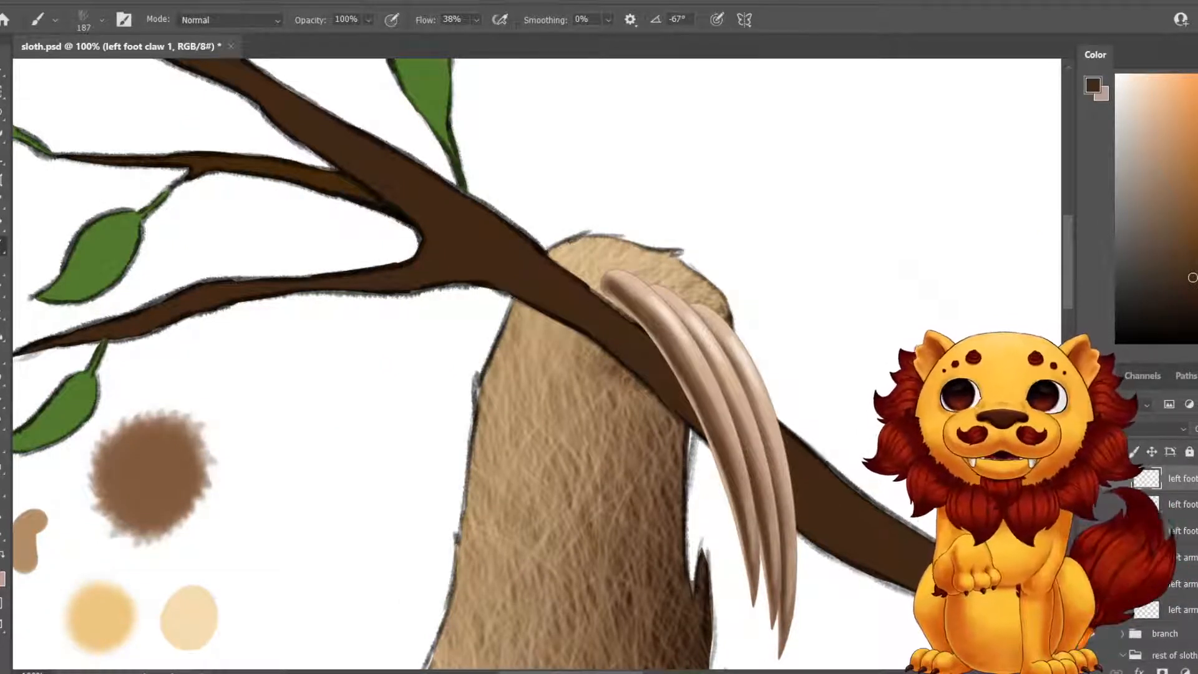
click(102, 20)
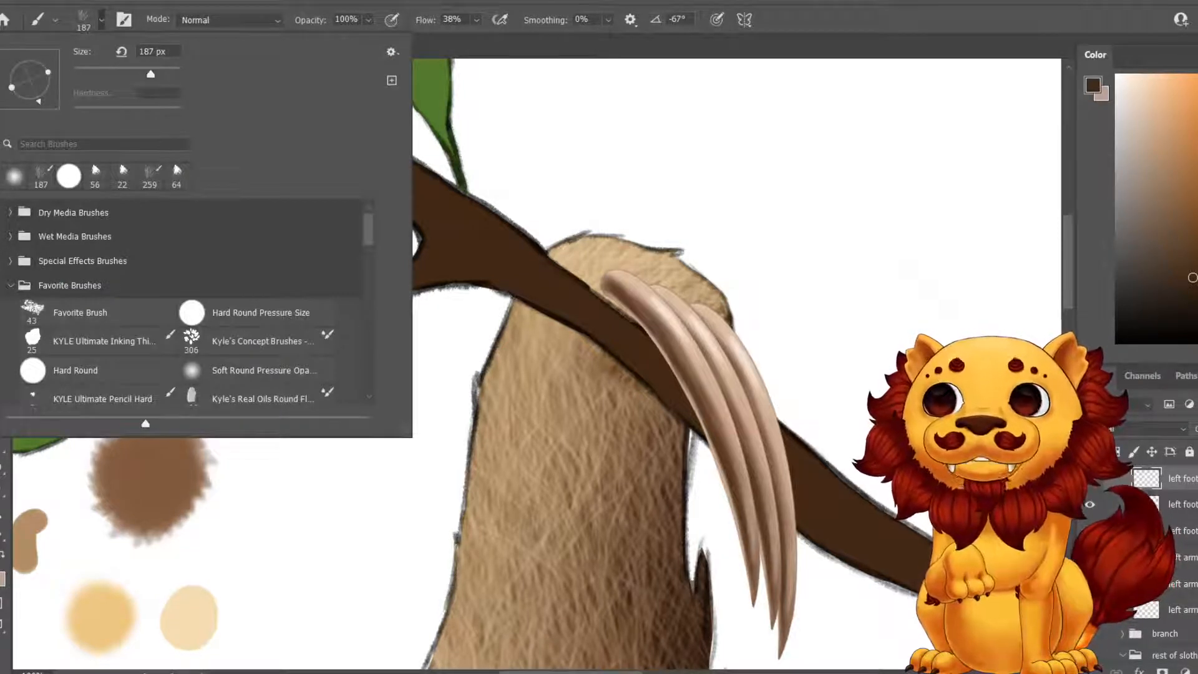
click(14, 177)
drag(150, 74, 110, 74)
key(Return)
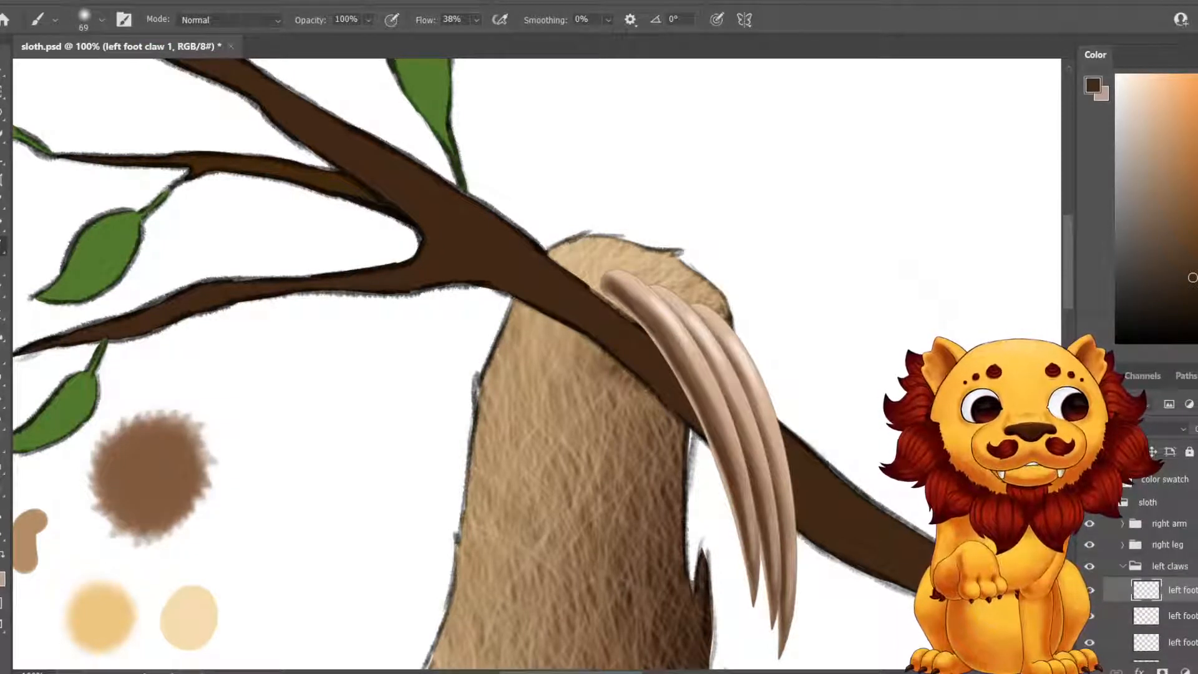
Hide and reshow the left arm group to check which artwork it contains.
click(1122, 566)
scroll(1132, 567, down, 3)
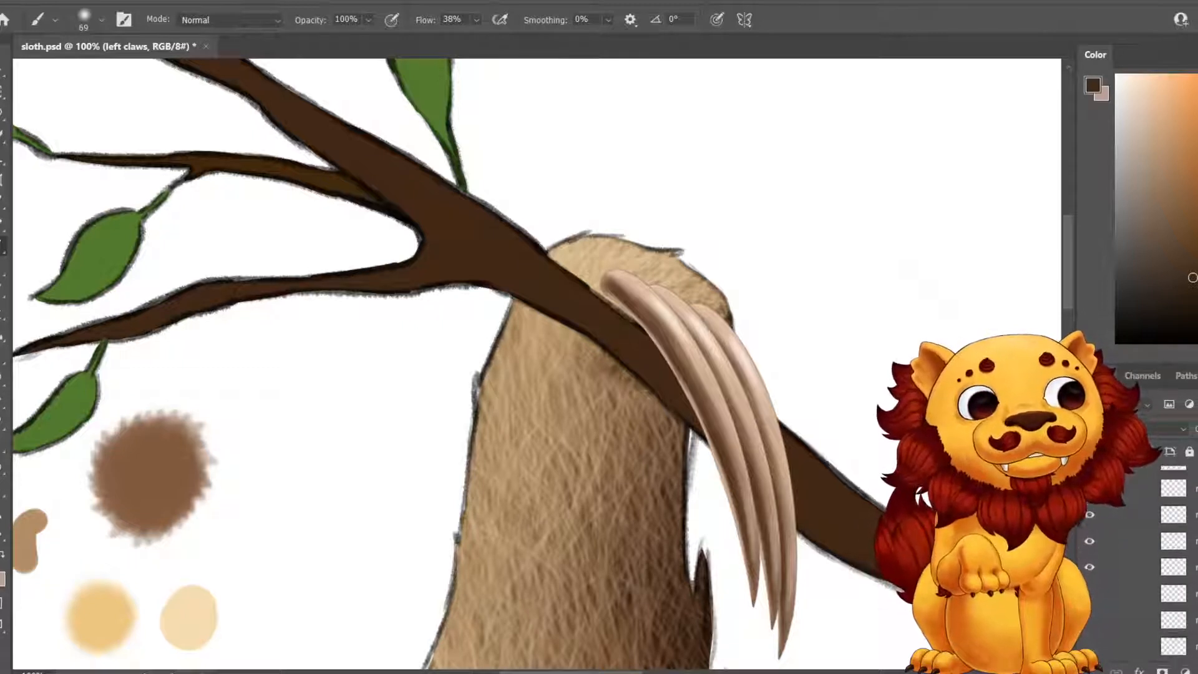
scroll(1132, 566, down, 3)
scroll(1132, 566, down, 10)
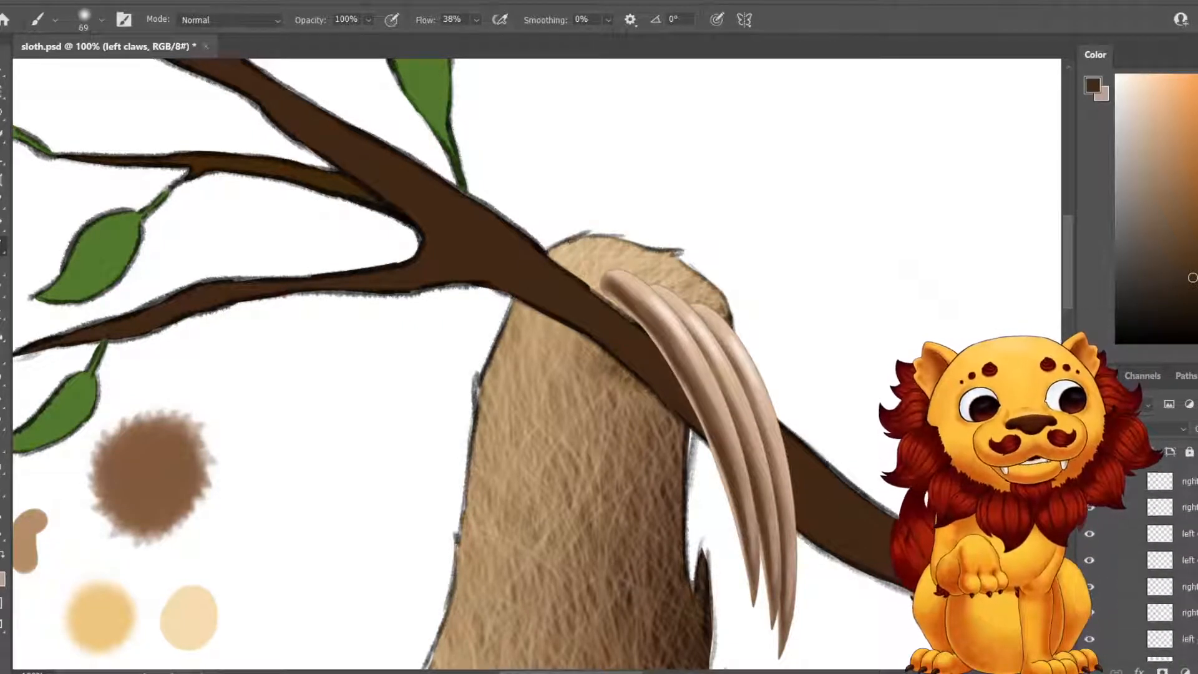
scroll(1160, 561, down, 3)
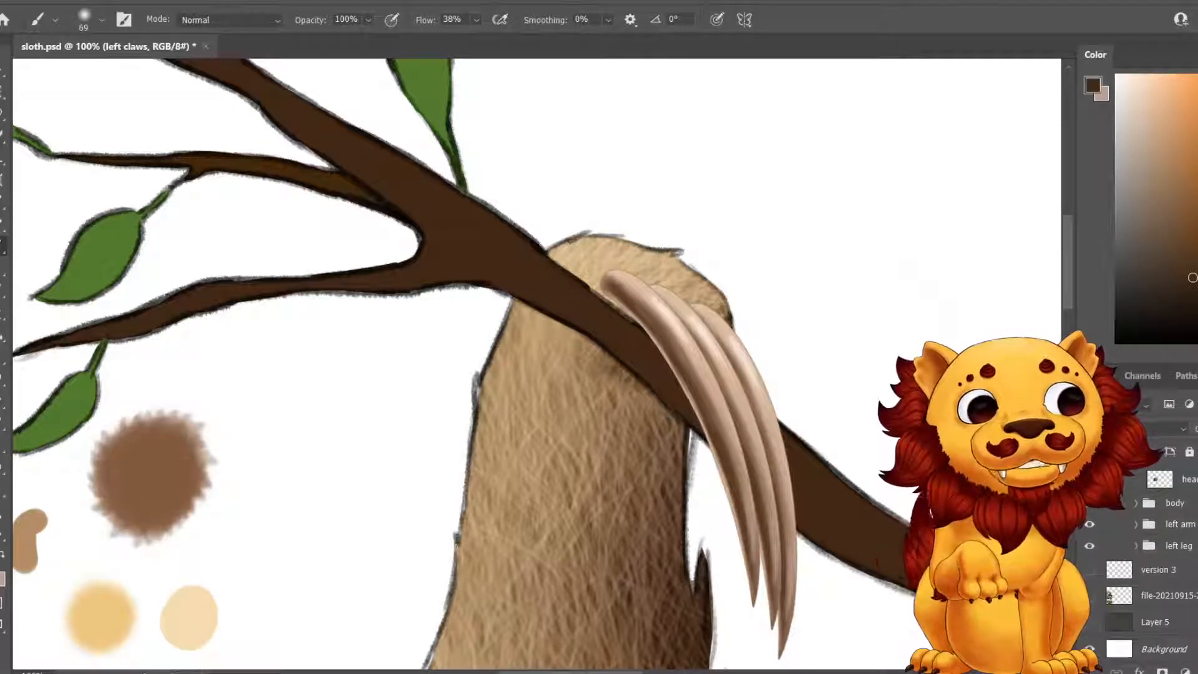
click(1088, 524)
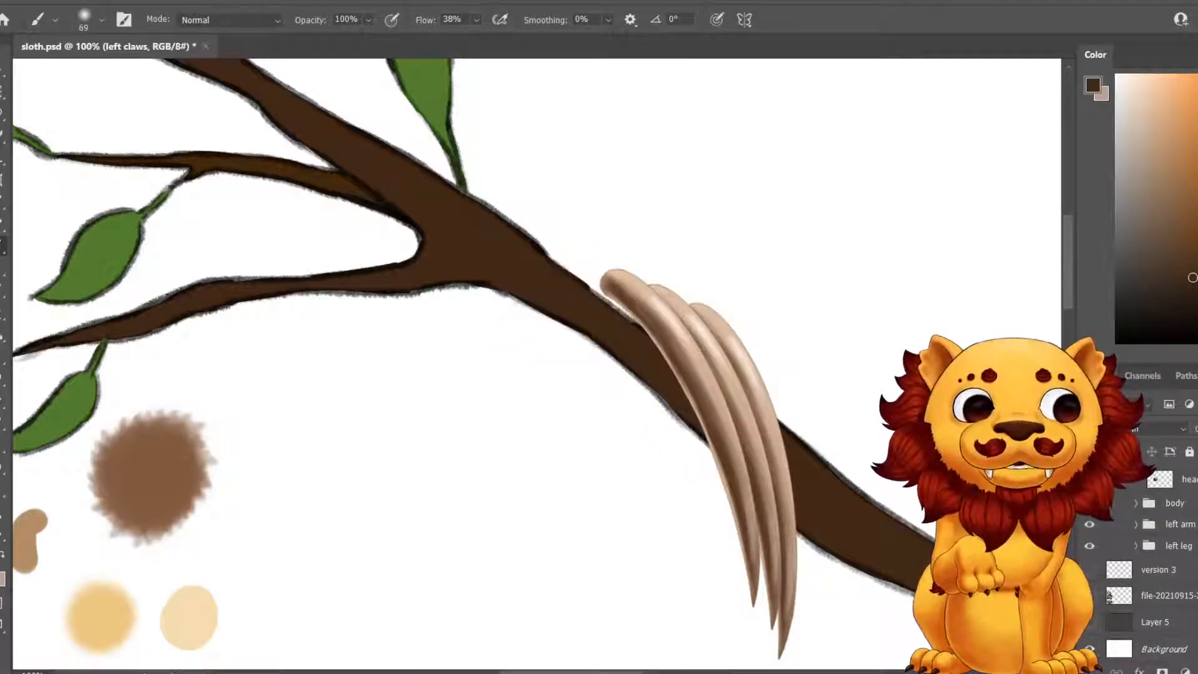
click(1089, 524)
Expand the left claws group and select its left foot claw 1 layer.
scroll(1160, 562, up, 10)
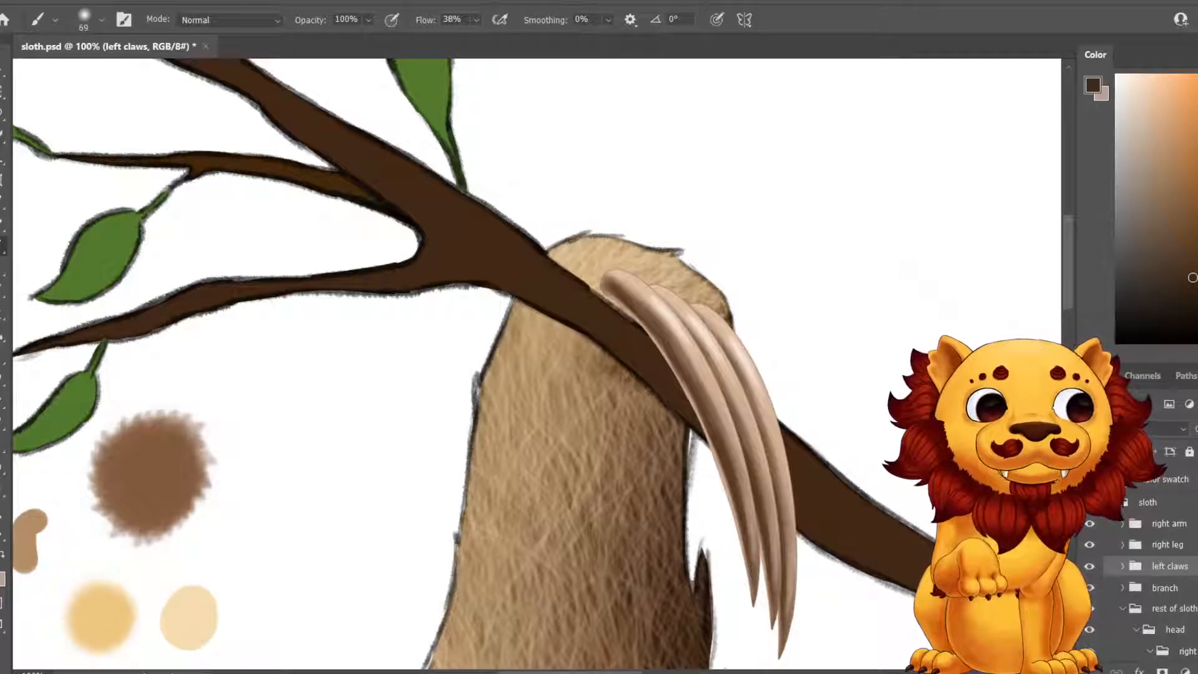
scroll(1160, 561, down, 2)
click(1122, 495)
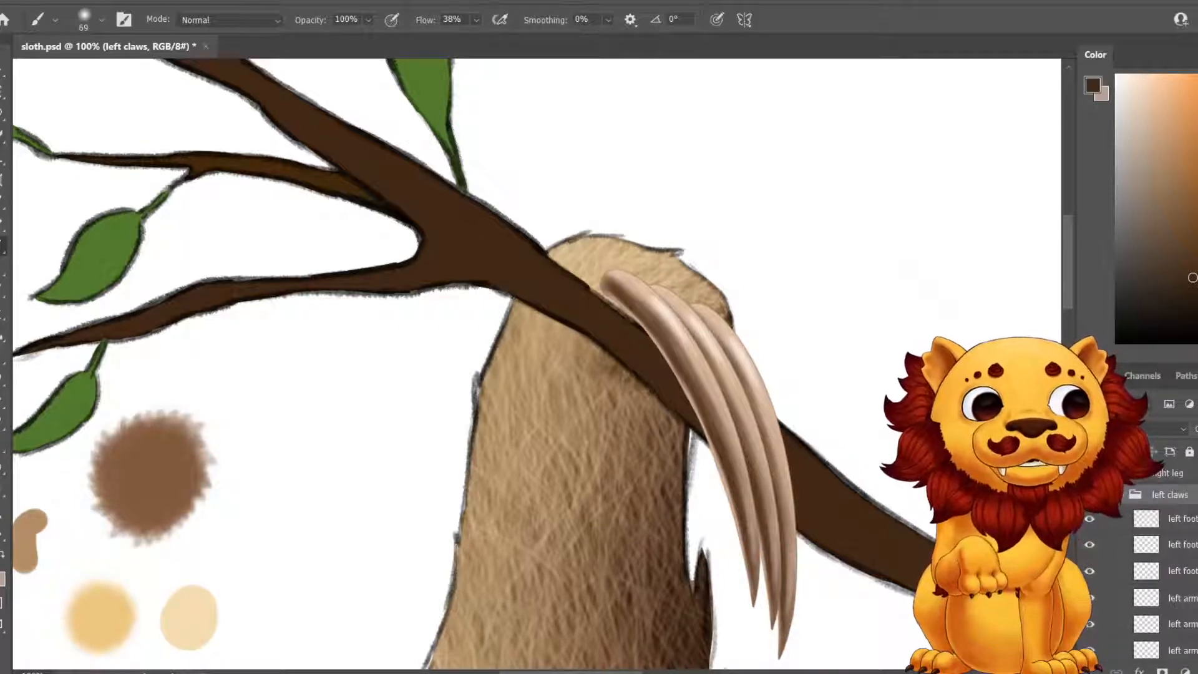
scroll(1160, 548, down, 3)
scroll(1154, 561, up, 2)
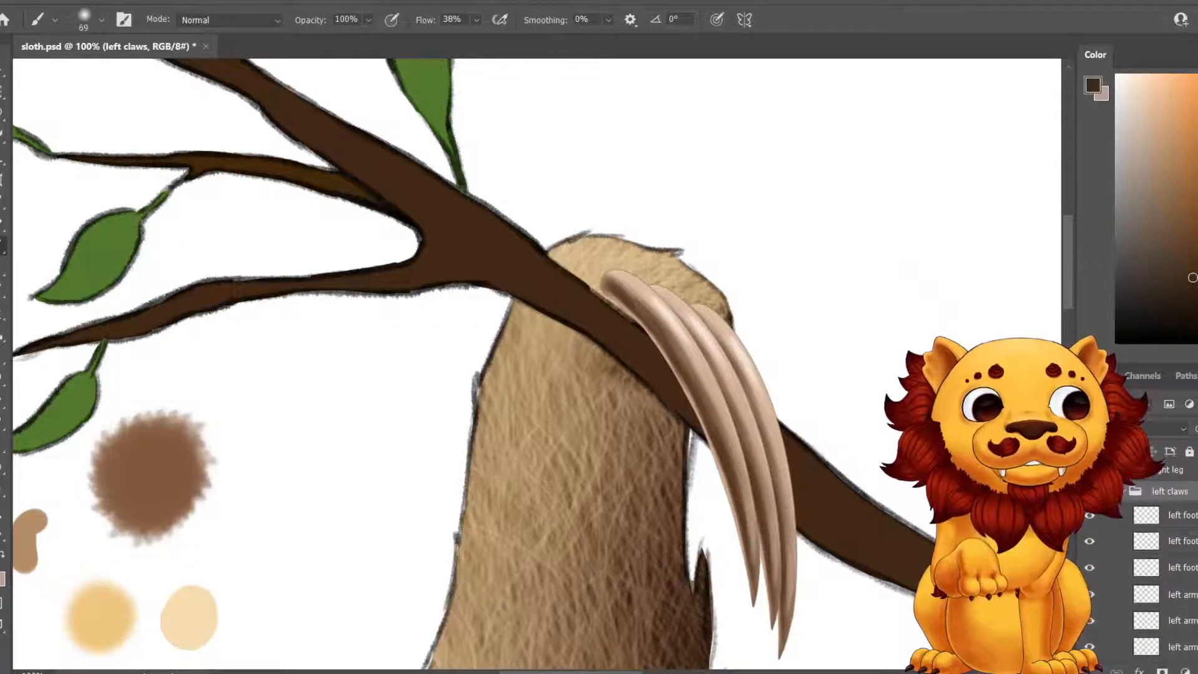
click(1179, 515)
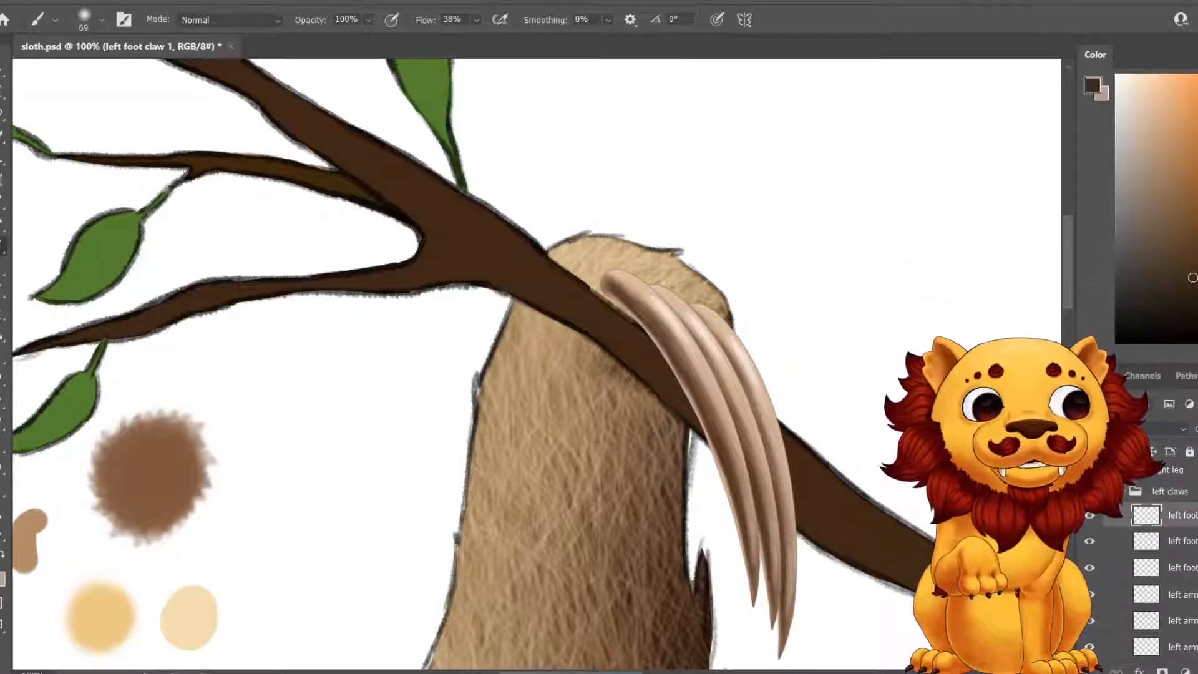
scroll(1166, 549, down, 4)
scroll(1154, 562, up, 4)
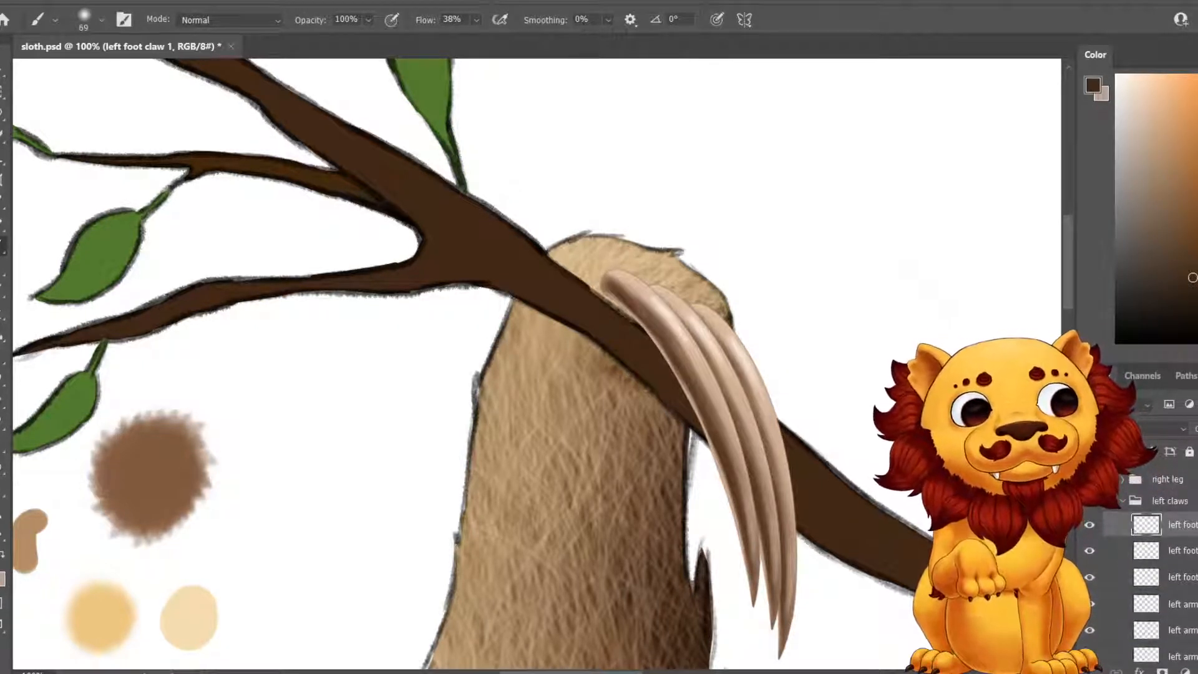
click(1179, 604)
key(ctrl+shift+alt+n)
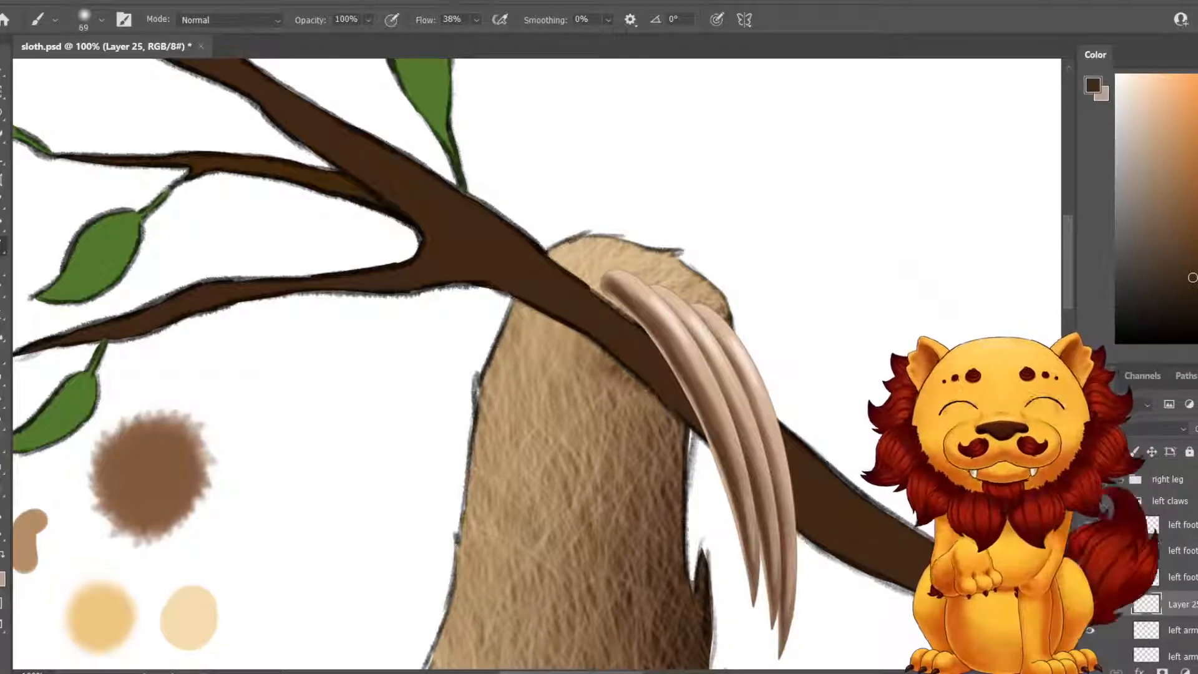
key(ctrl+z)
drag(878, 257, 775, 351)
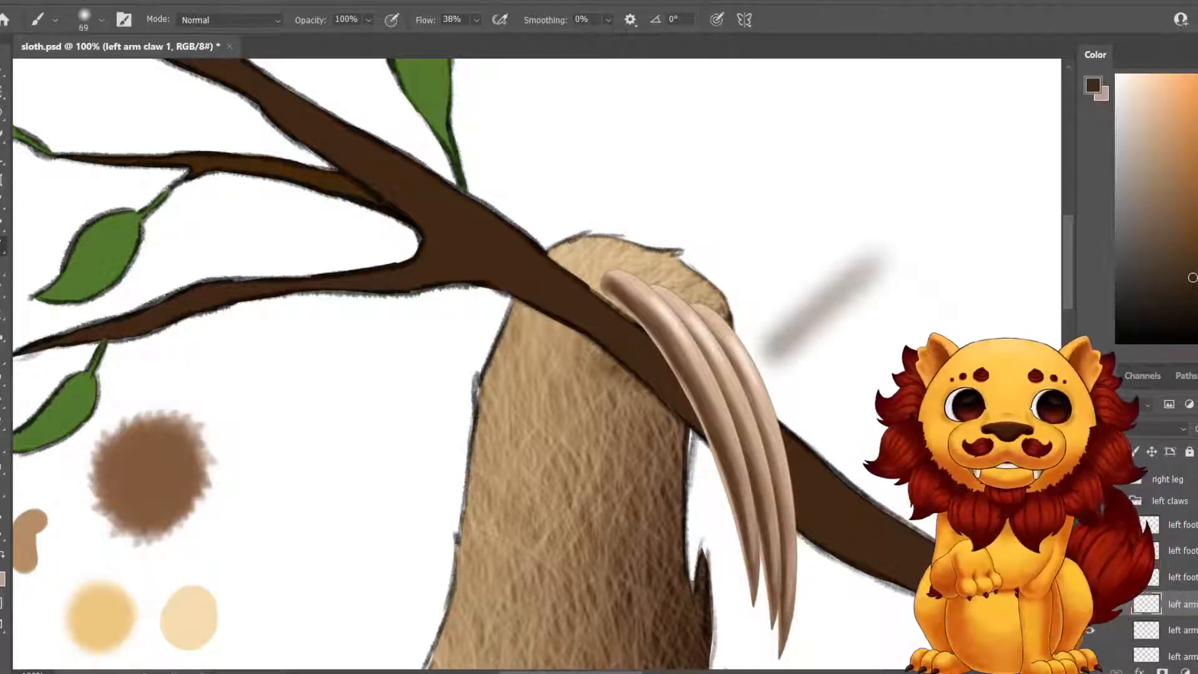
key(ctrl+z)
Hide and reshow the right leg group repeatedly to check which artwork it contains.
click(1089, 479)
click(1089, 479)
click(1089, 479)
click(1089, 479)
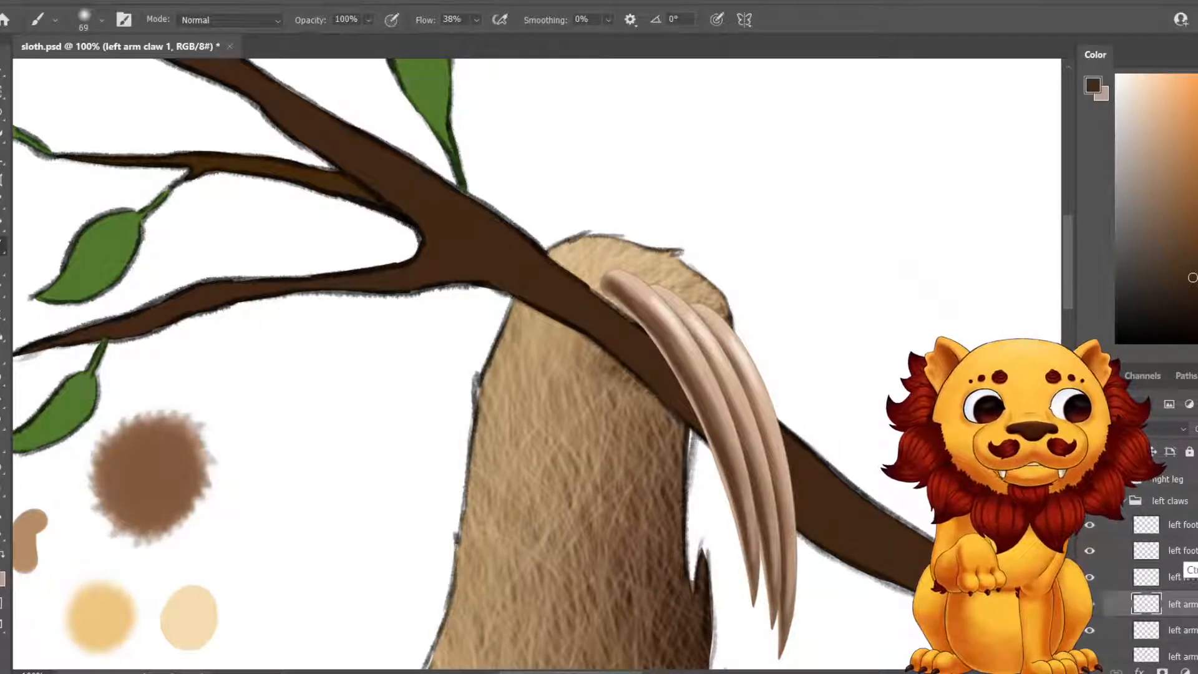
Place the foot's fur layer at the top of the left claws group and name it "left foot fur".
click(1182, 525)
key(ctrl+alt+shift+n)
mouse_move(812, 479)
mouse_down()
mouse_move(32, 364)
mouse_move(2, 219)
mouse_up()
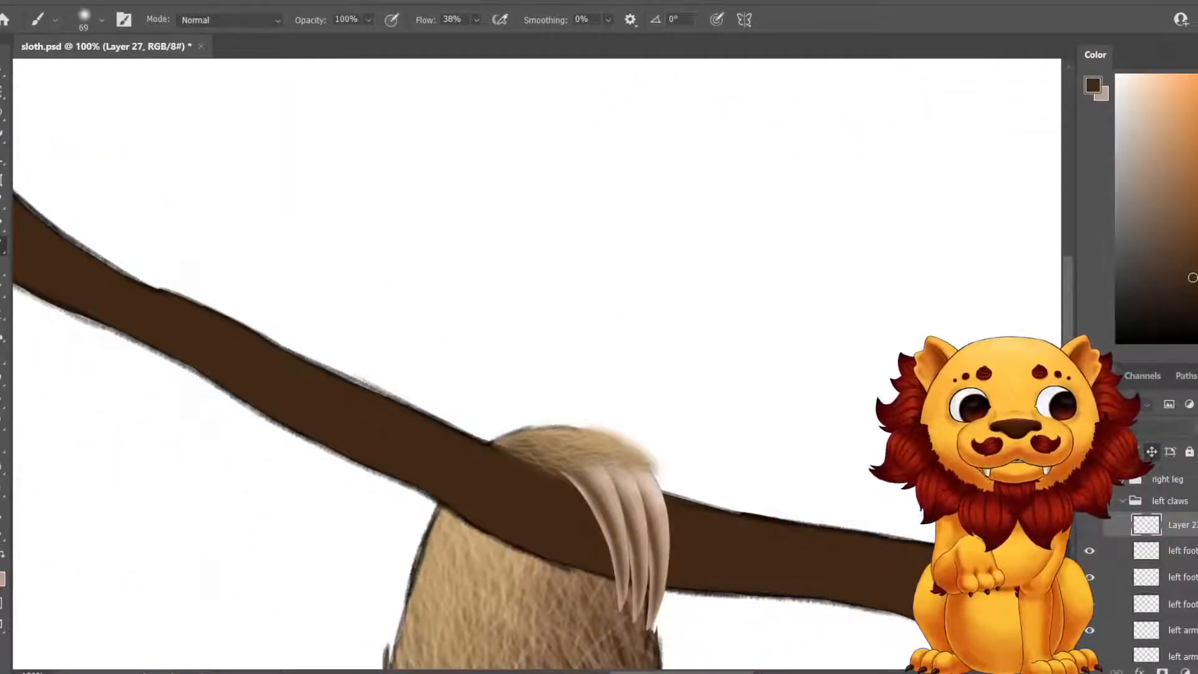
click(1089, 479)
click(1089, 479)
double_click(1182, 525)
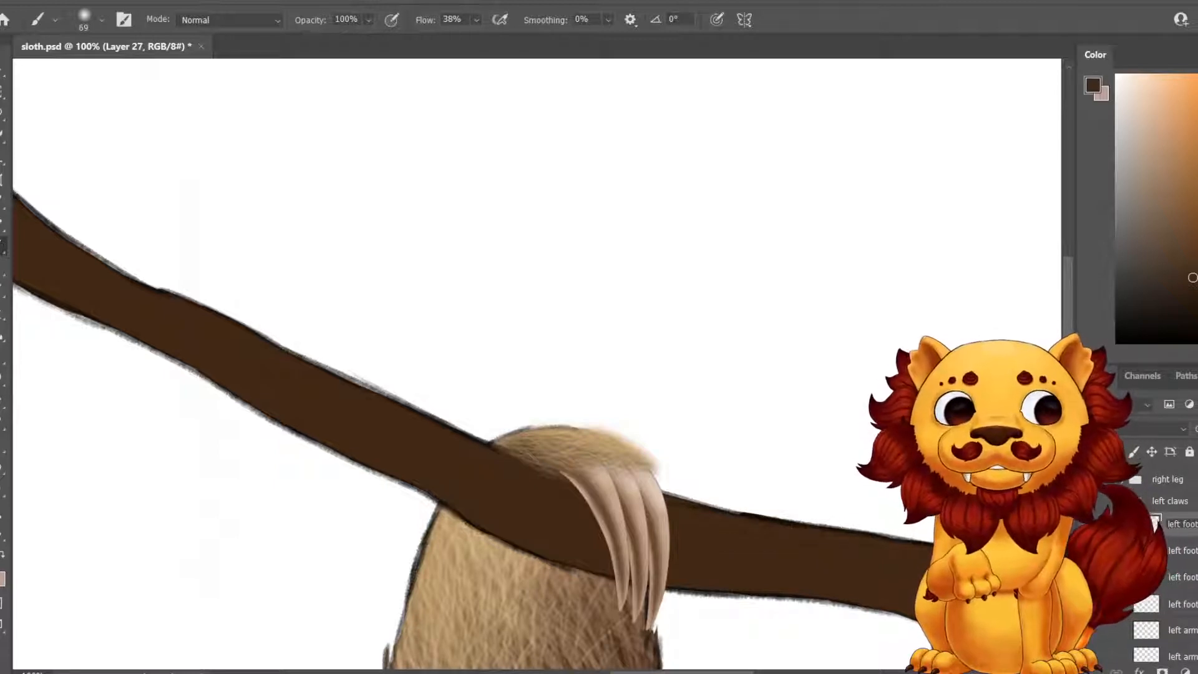
click(1155, 524)
drag(138, 250, 842, 449)
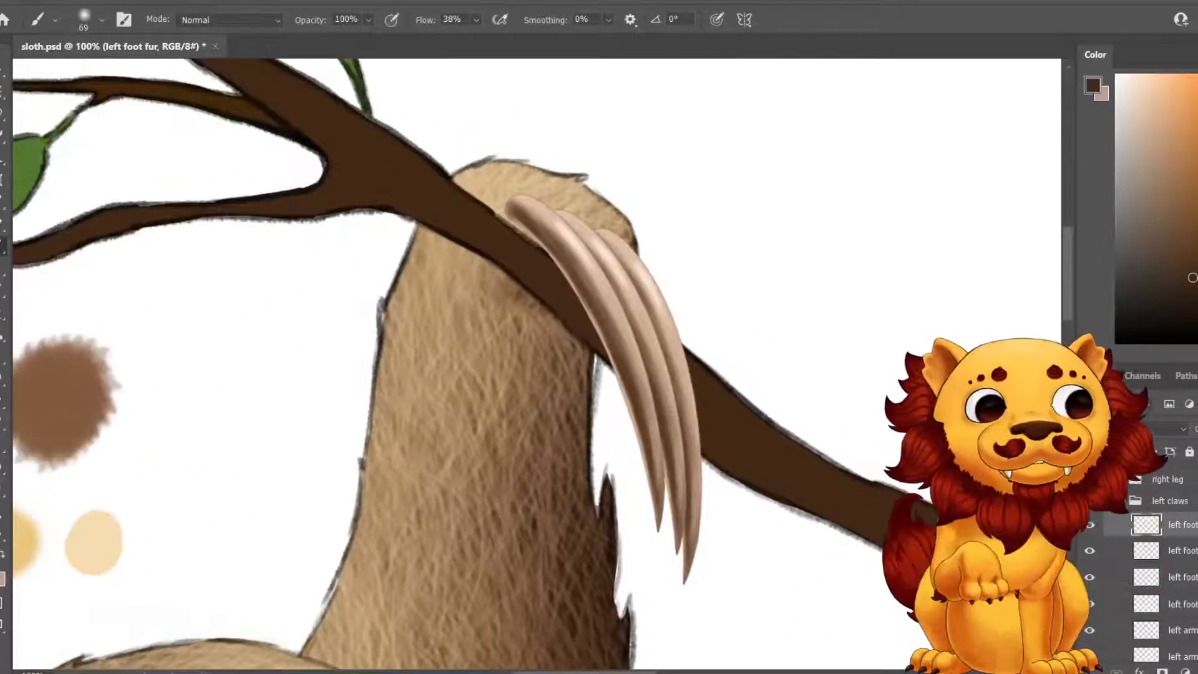
Add a layer named "left arm fur" above the left arm claws and paint a soft dark brown base over the raised hand.
click(1177, 630)
key(ctrl+alt+shift+n)
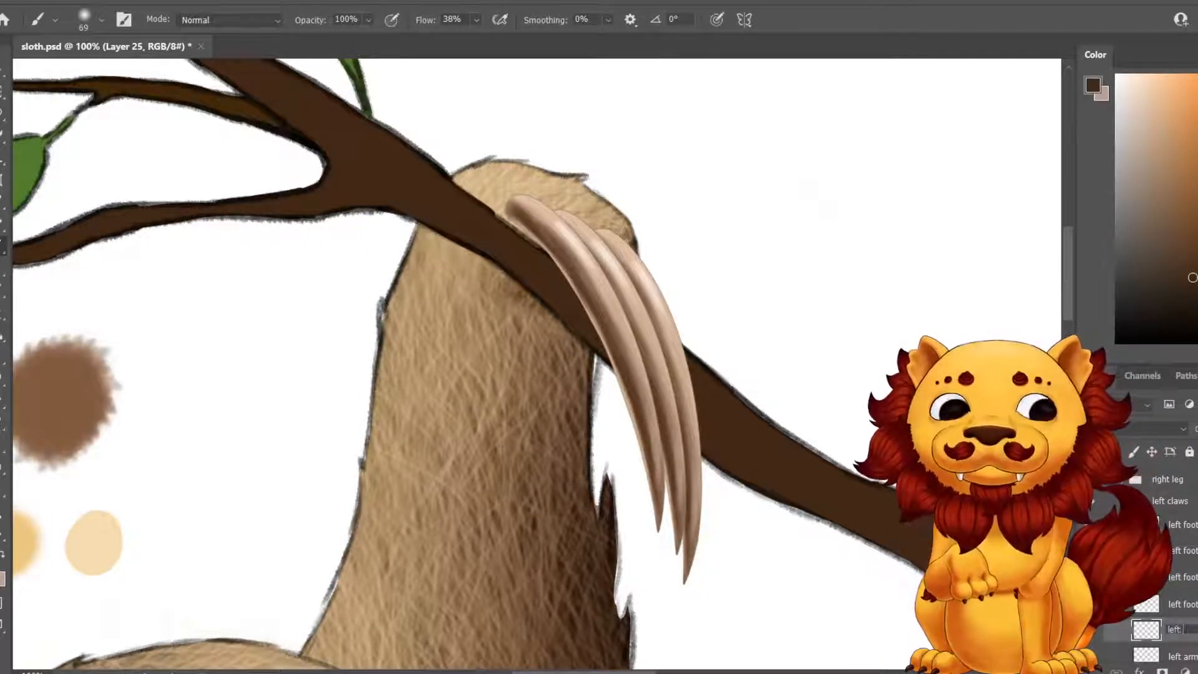
key(Return)
mouse_move(505, 190)
mouse_down()
mouse_move(543, 181)
mouse_move(493, 174)
mouse_move(536, 172)
mouse_move(630, 206)
mouse_move(649, 187)
mouse_move(499, 150)
mouse_up()
drag(593, 171, 652, 209)
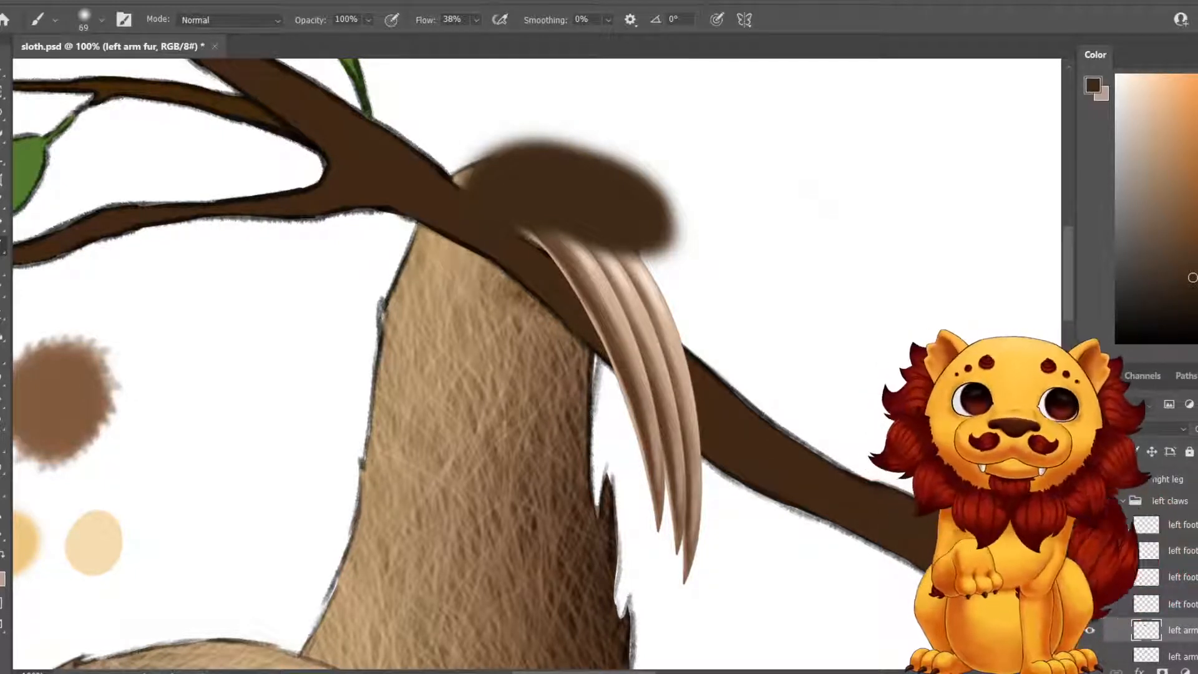
Sample the medium brown swatch and softly paint it over the branch side of the hand on a new layer.
key(i)
mouse_move(718, 218)
mouse_down()
mouse_move(653, 244)
mouse_move(386, 517)
mouse_move(274, 568)
mouse_up()
click(963, 192)
drag(387, 487, 747, 311)
key(ctrl+shift+alt+n)
key(b)
mouse_move(427, 387)
mouse_down()
mouse_move(402, 353)
mouse_move(454, 390)
mouse_up()
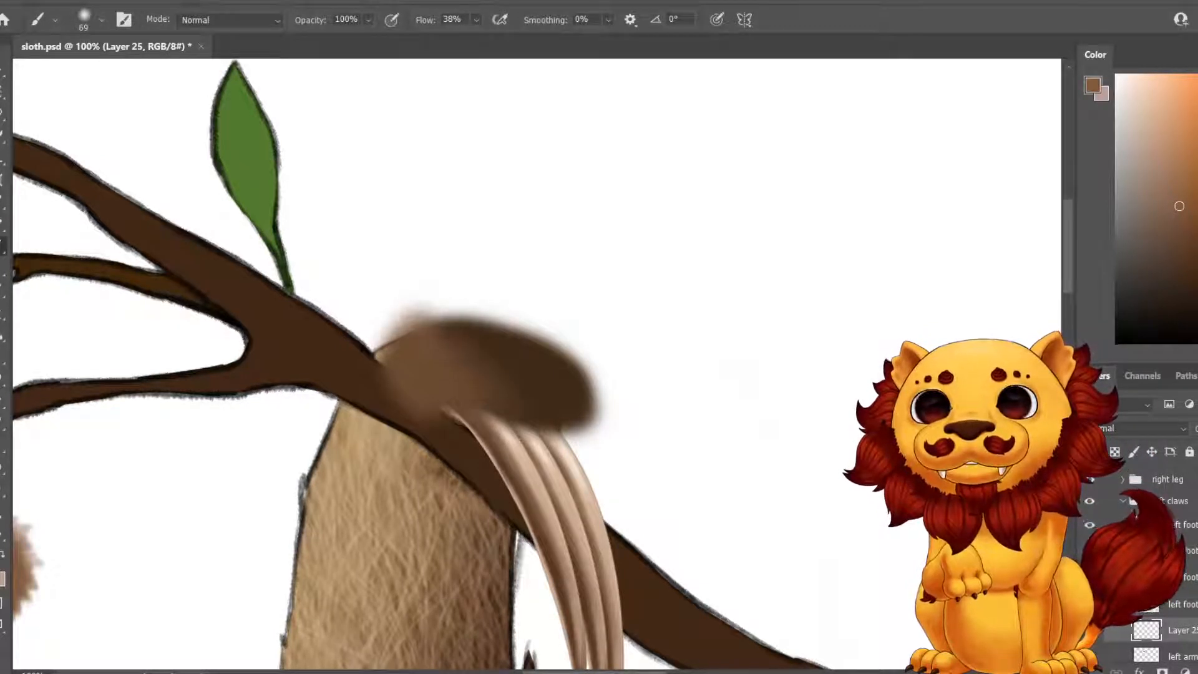
Sample a golden swatch, enlarge the soft brush to 97 px and try highlight strokes on the hand's medium brown layer.
mouse_move(686, 281)
mouse_down()
mouse_move(362, 380)
mouse_move(736, 237)
mouse_up()
key(i)
click(912, 122)
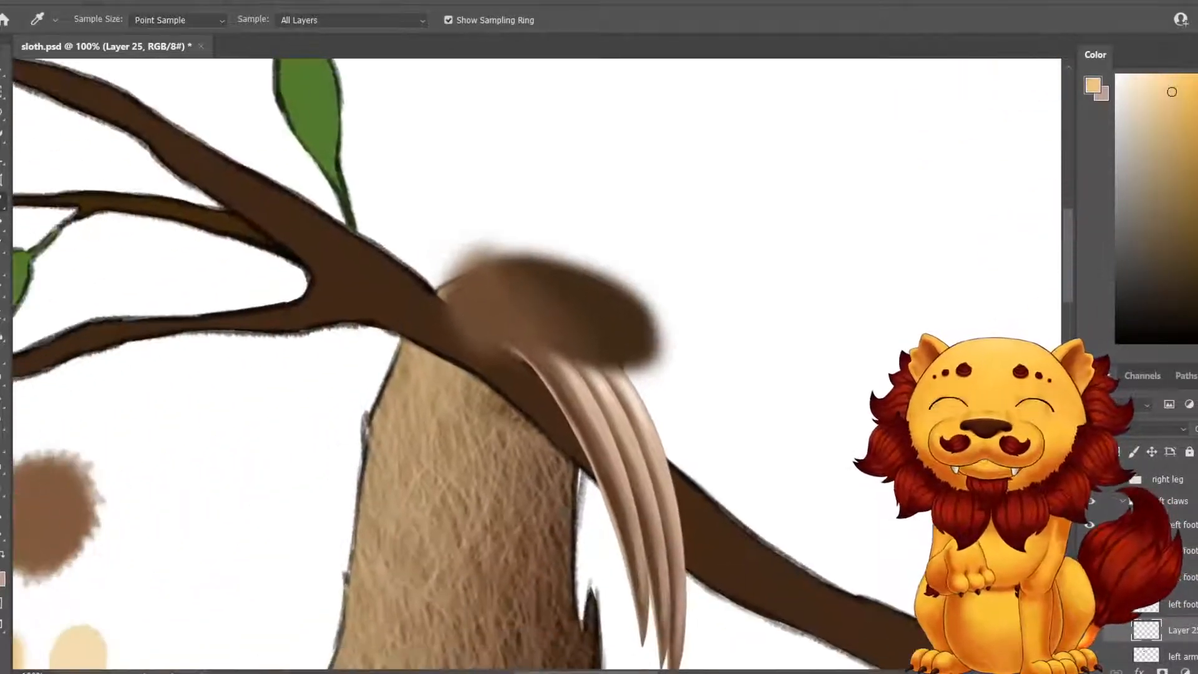
key(b)
drag(477, 268, 564, 330)
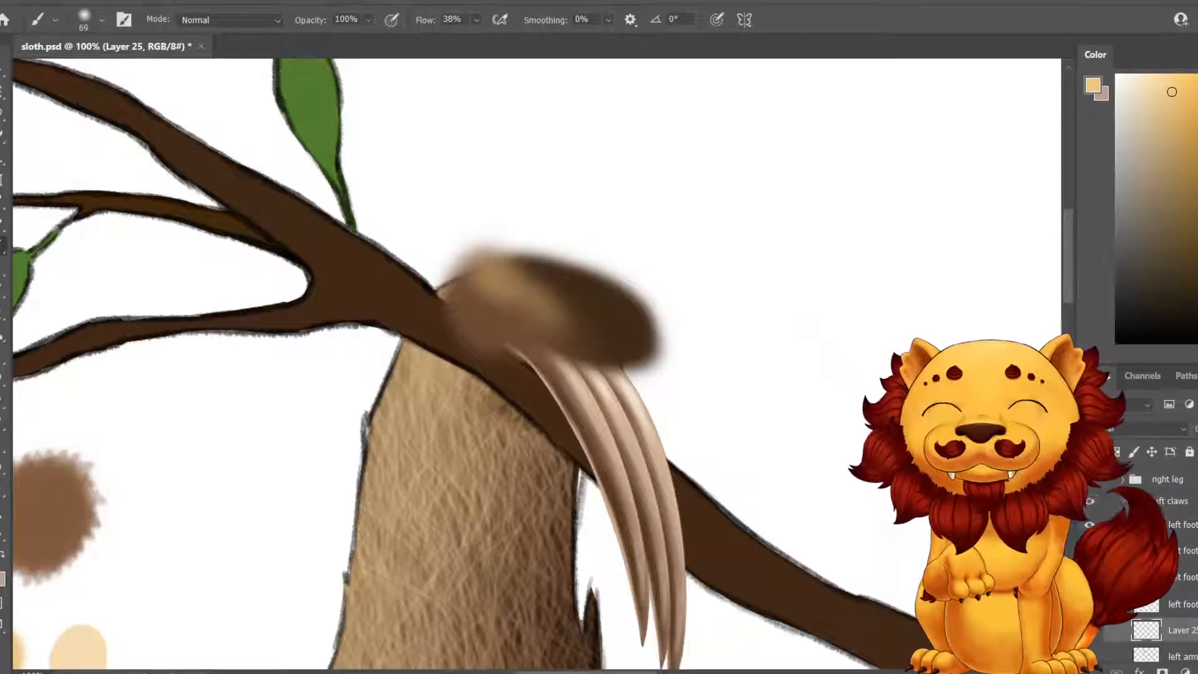
key(ctrl+z)
click(102, 20)
drag(110, 74, 125, 74)
key(Return)
drag(493, 275, 556, 350)
key(ctrl+z)
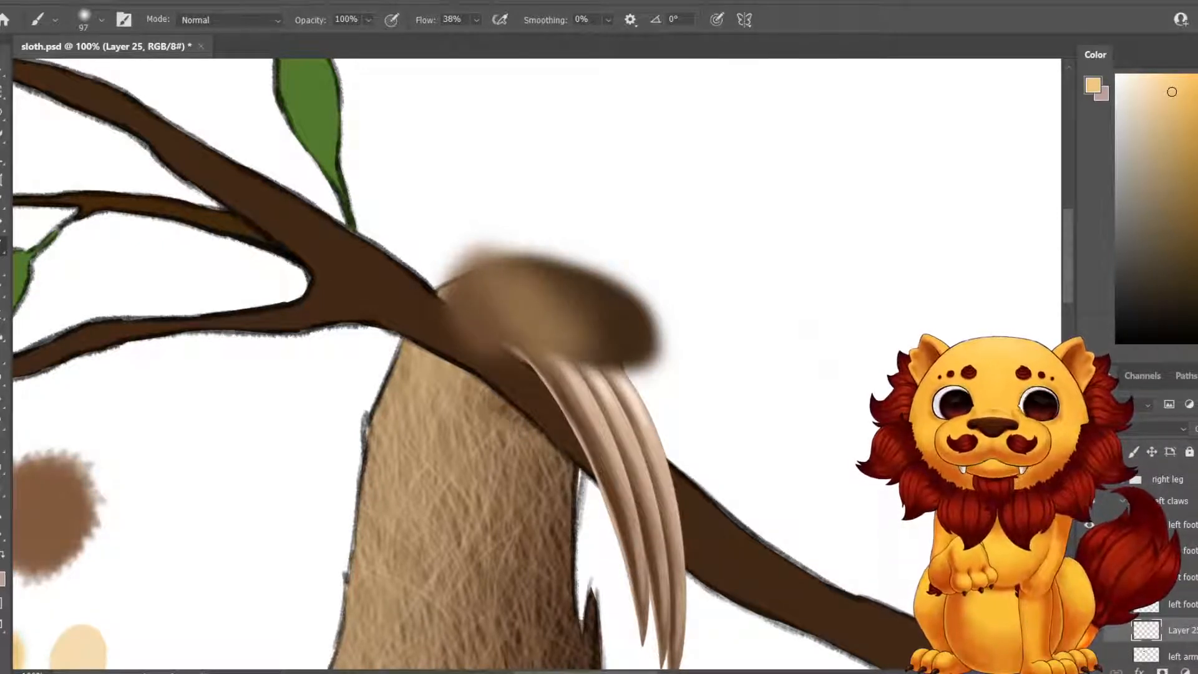
Set the medium brown layer to Multiply and brush golden highlights over the upper and outer hand on a new layer.
click(1173, 428)
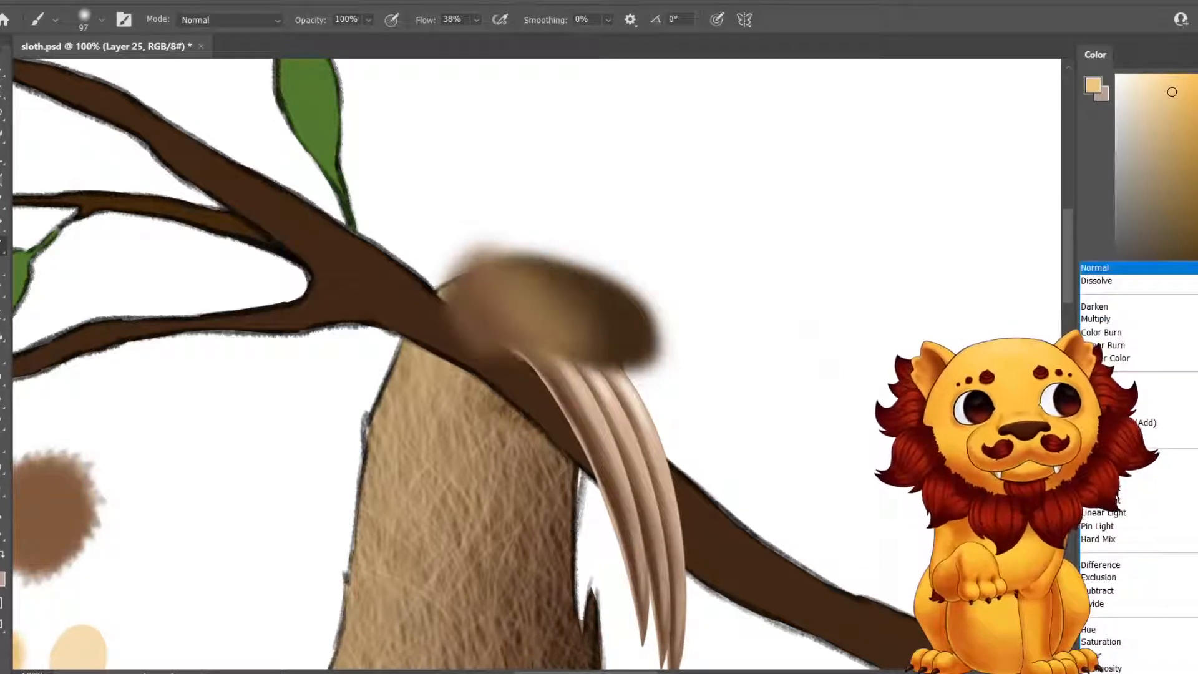
click(1116, 319)
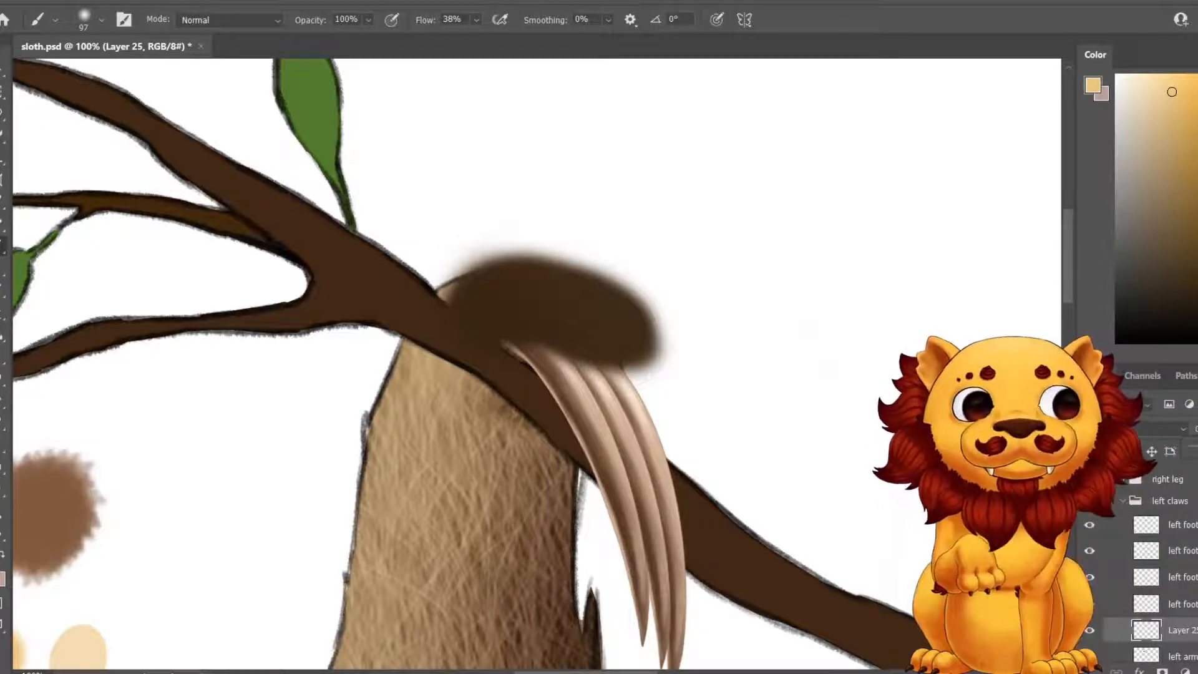
mouse_move(800, 237)
mouse_down()
mouse_move(341, 466)
mouse_move(272, 486)
mouse_move(683, 272)
mouse_move(751, 249)
mouse_up()
key(i)
key(b)
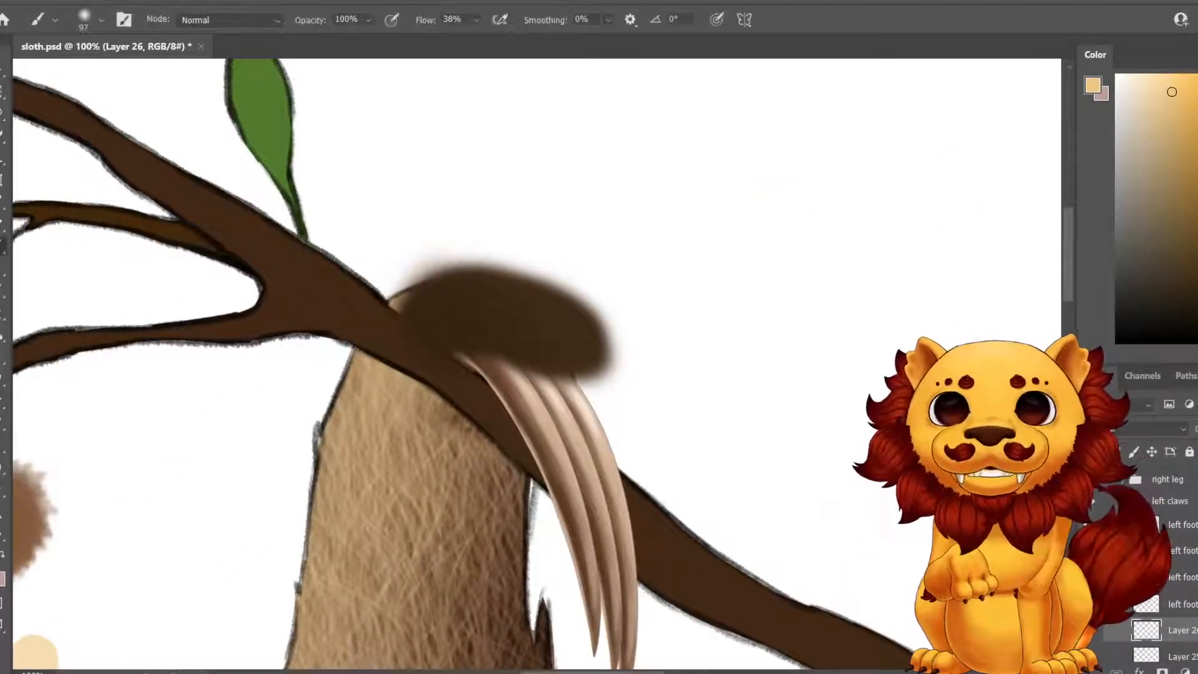
drag(581, 340, 555, 321)
drag(472, 292, 565, 337)
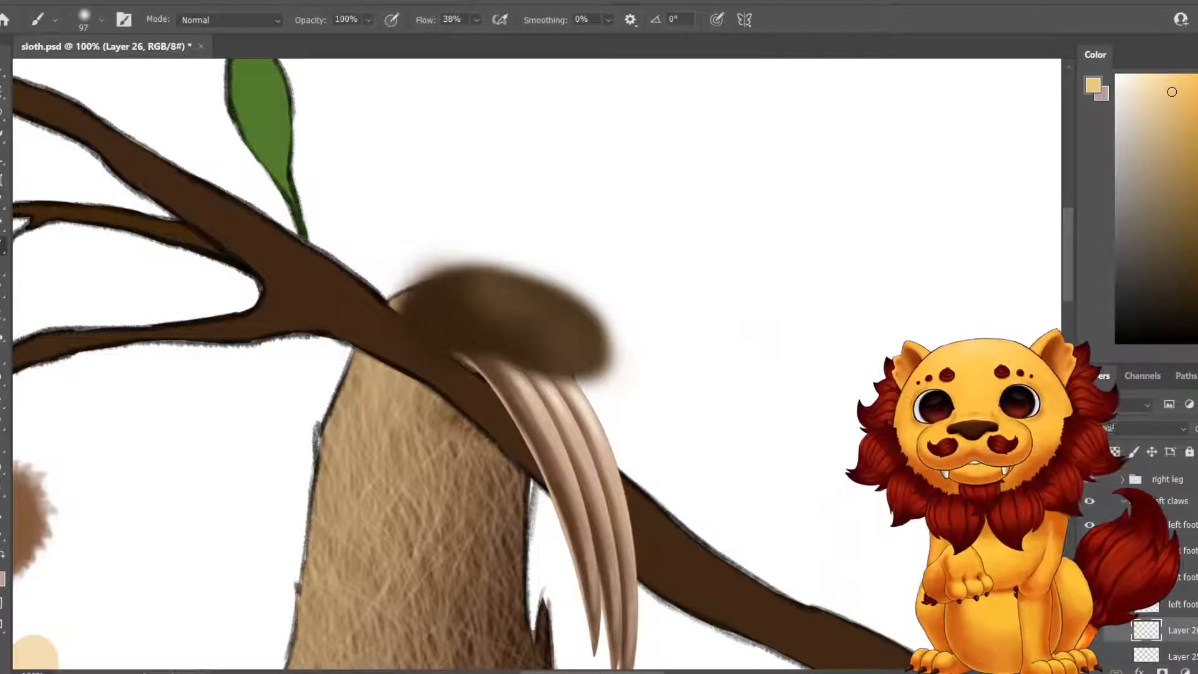
drag(555, 317, 580, 340)
mouse_move(488, 285)
mouse_down()
mouse_move(574, 350)
mouse_move(524, 290)
mouse_move(574, 321)
mouse_move(509, 314)
mouse_move(542, 354)
mouse_up()
drag(564, 307, 592, 343)
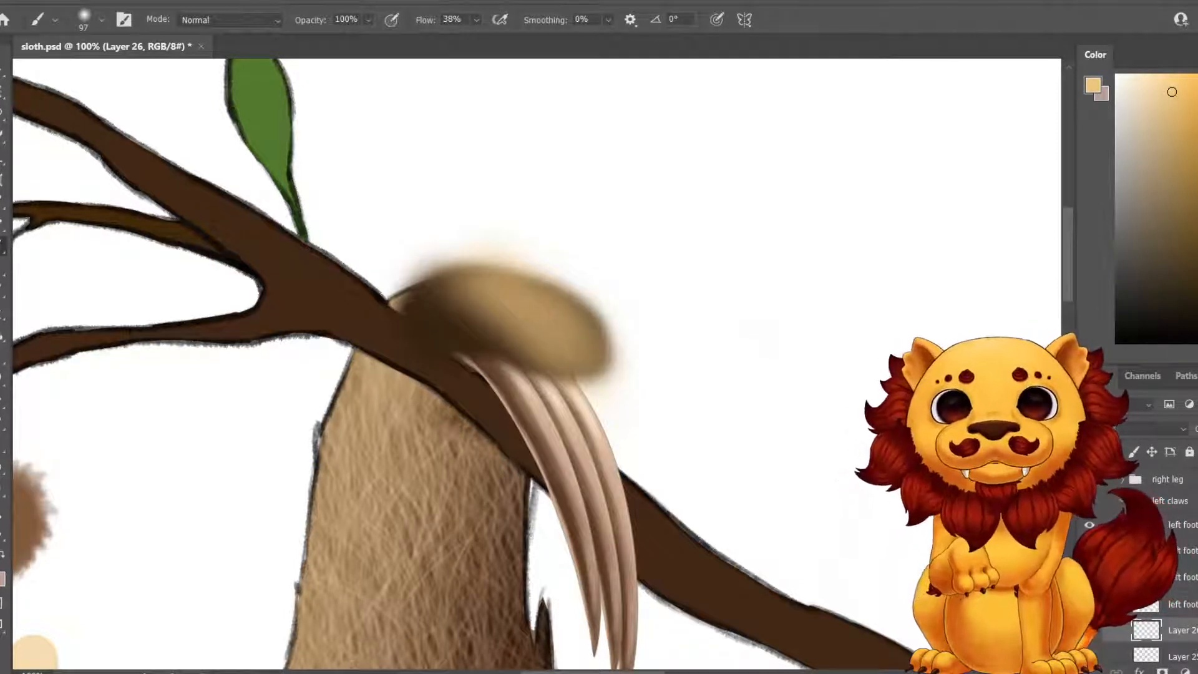
Set the soft round eraser to 127 px and soften the golden highlight on the hand.
key(e)
click(101, 19)
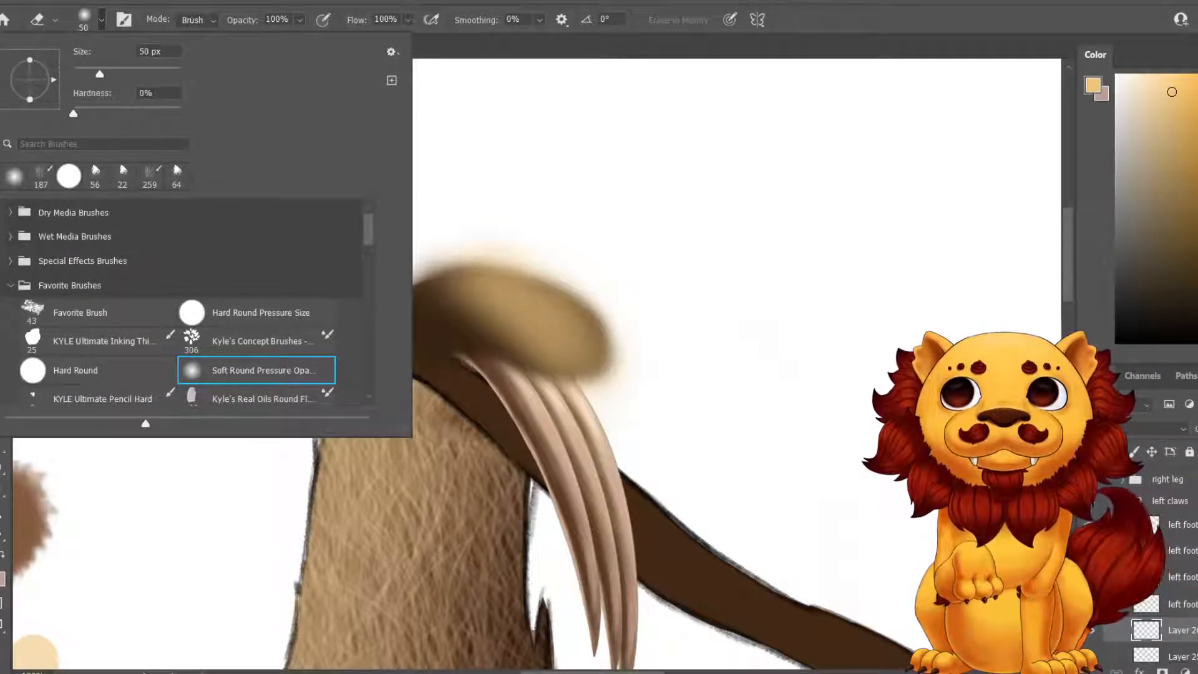
drag(100, 74, 134, 74)
key(Return)
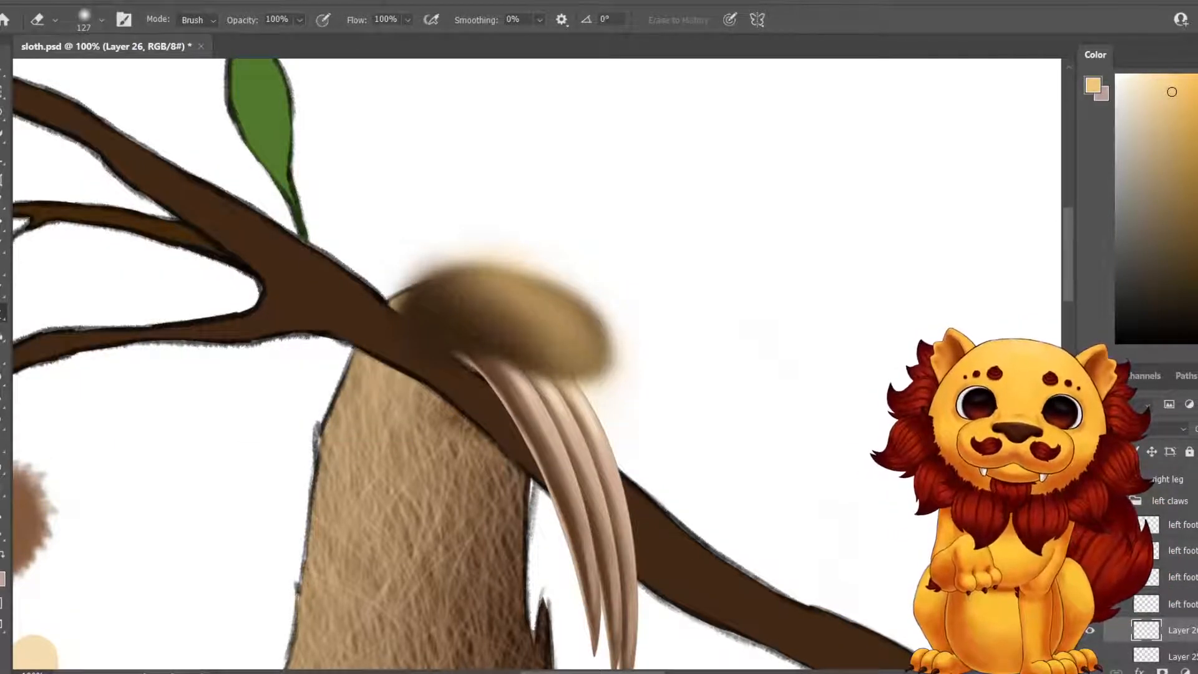
Sample the tan color, add a layer directly above the dark hand base and choose the 187 px fur brush.
mouse_move(718, 280)
mouse_down()
mouse_move(580, 308)
mouse_move(358, 398)
mouse_move(689, 250)
mouse_up()
key(i)
click(988, 207)
key(alt+bracketleft)
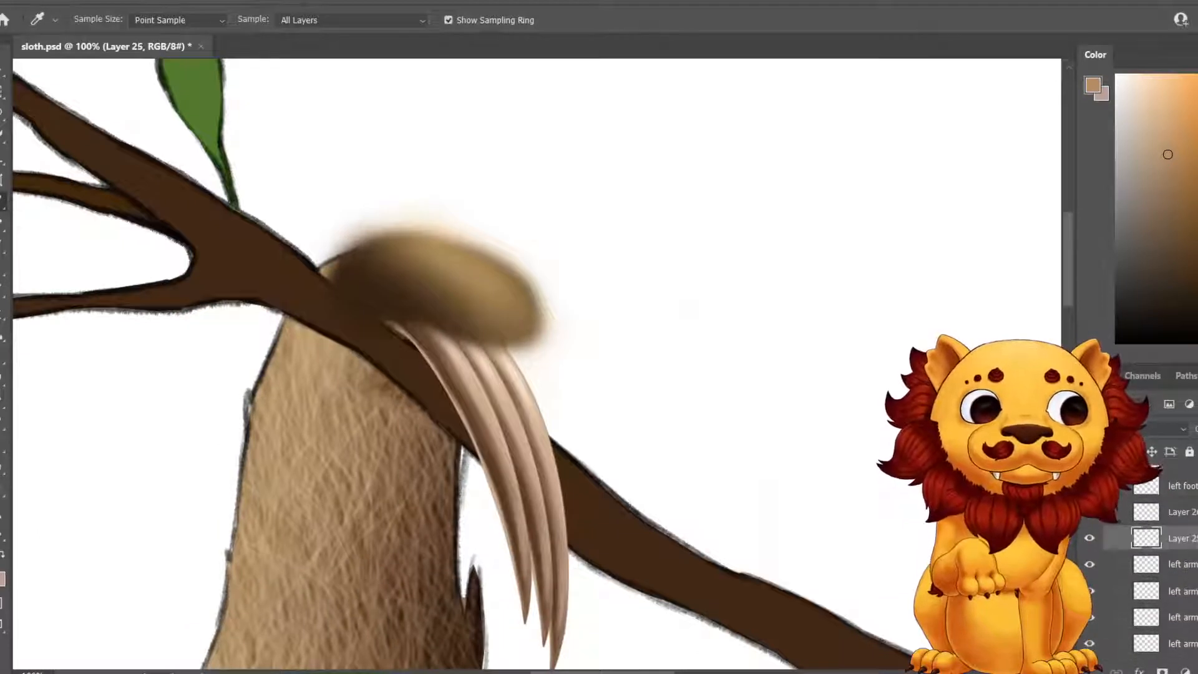
key(alt+bracketleft)
key(b)
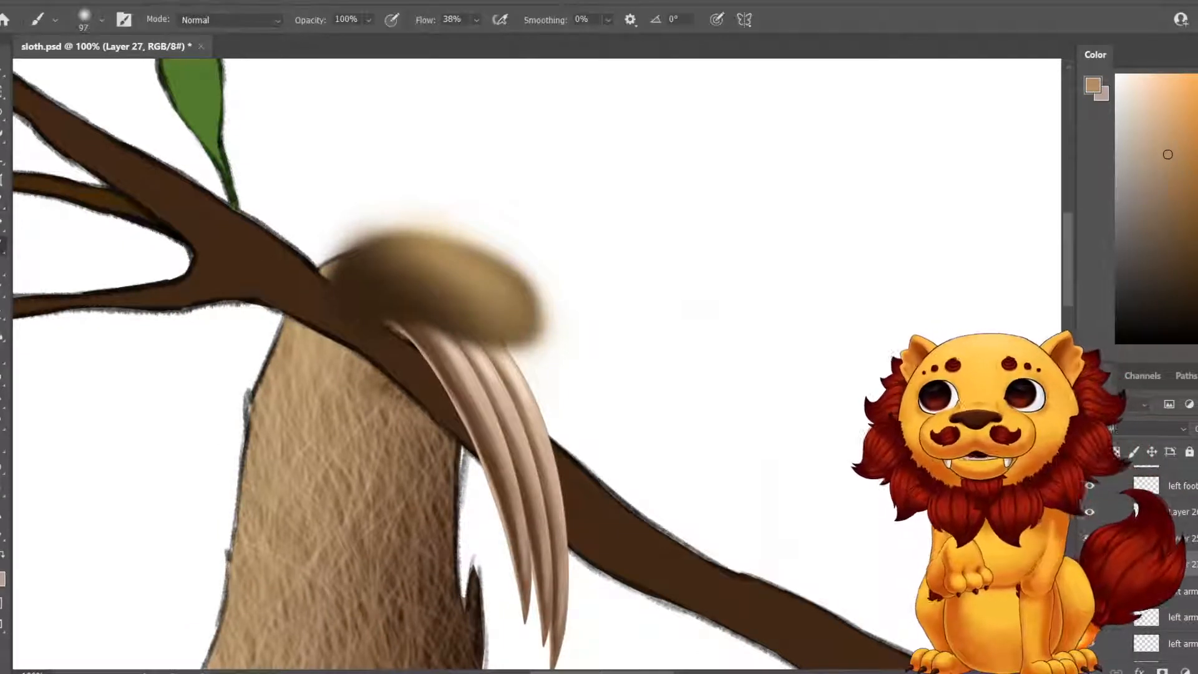
click(101, 20)
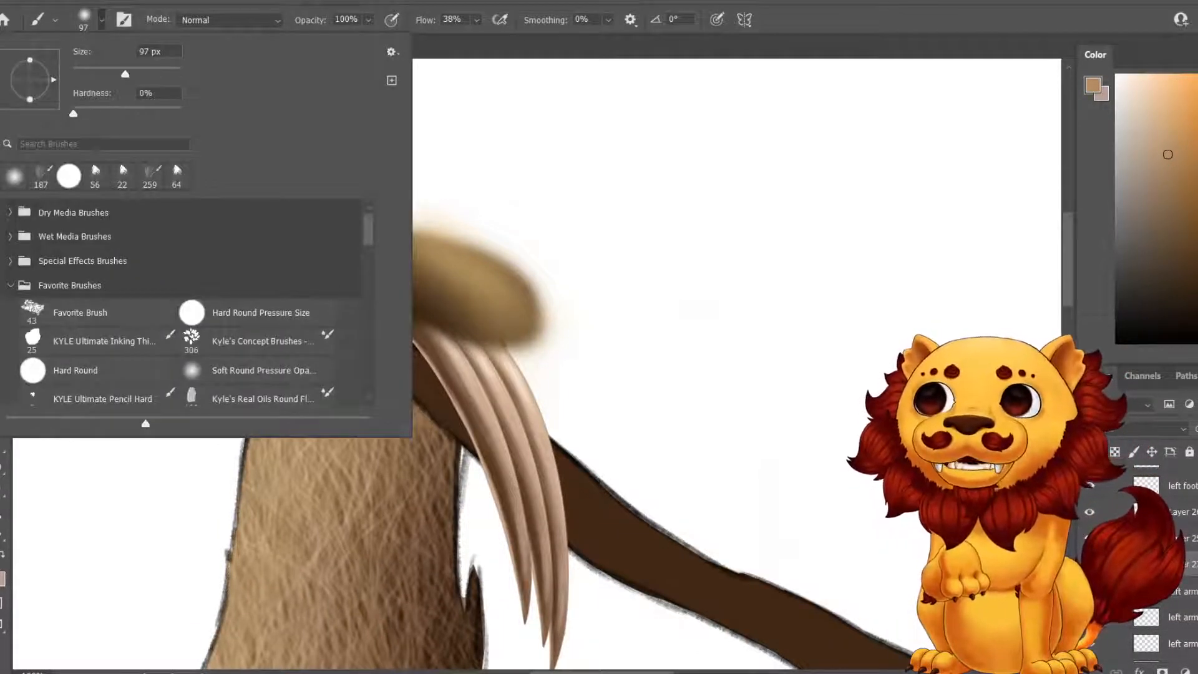
click(41, 173)
Stroke tan fur strands across the hand, over the claw bases and around its outer edge.
drag(482, 238, 549, 310)
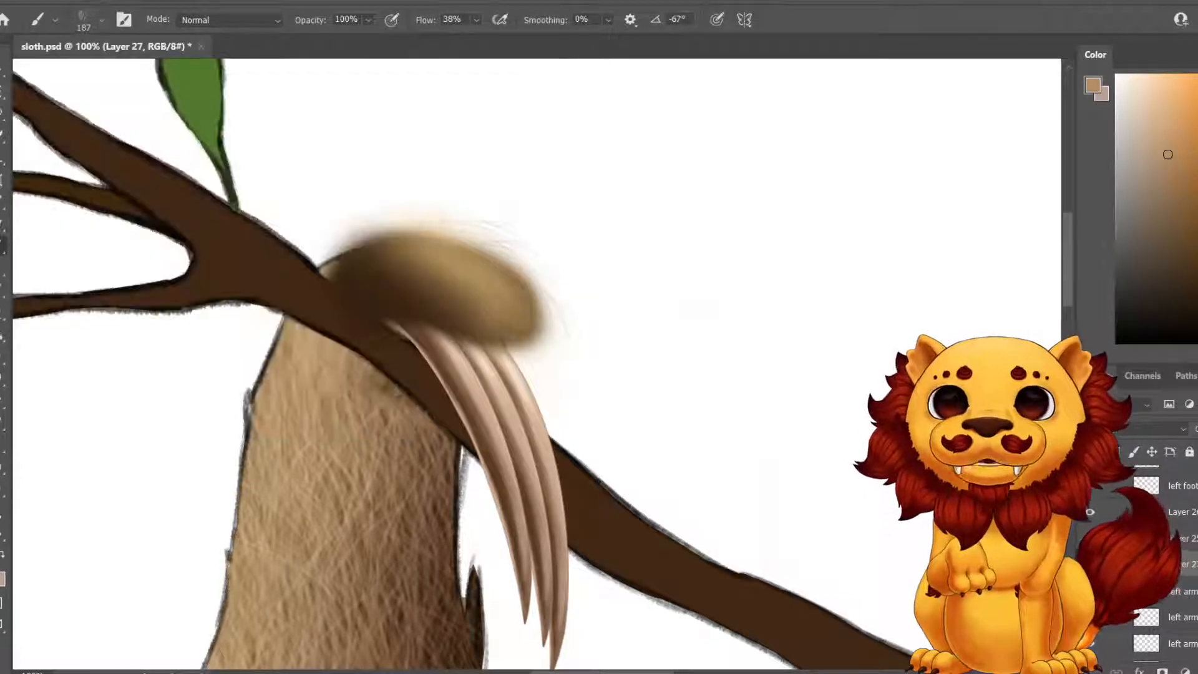
drag(404, 276, 462, 319)
drag(334, 250, 377, 257)
drag(416, 307, 460, 330)
drag(365, 272, 443, 313)
drag(312, 232, 390, 265)
drag(492, 333, 527, 319)
drag(369, 293, 455, 322)
drag(461, 246, 505, 222)
drag(517, 375, 539, 355)
drag(377, 195, 480, 216)
drag(503, 240, 574, 350)
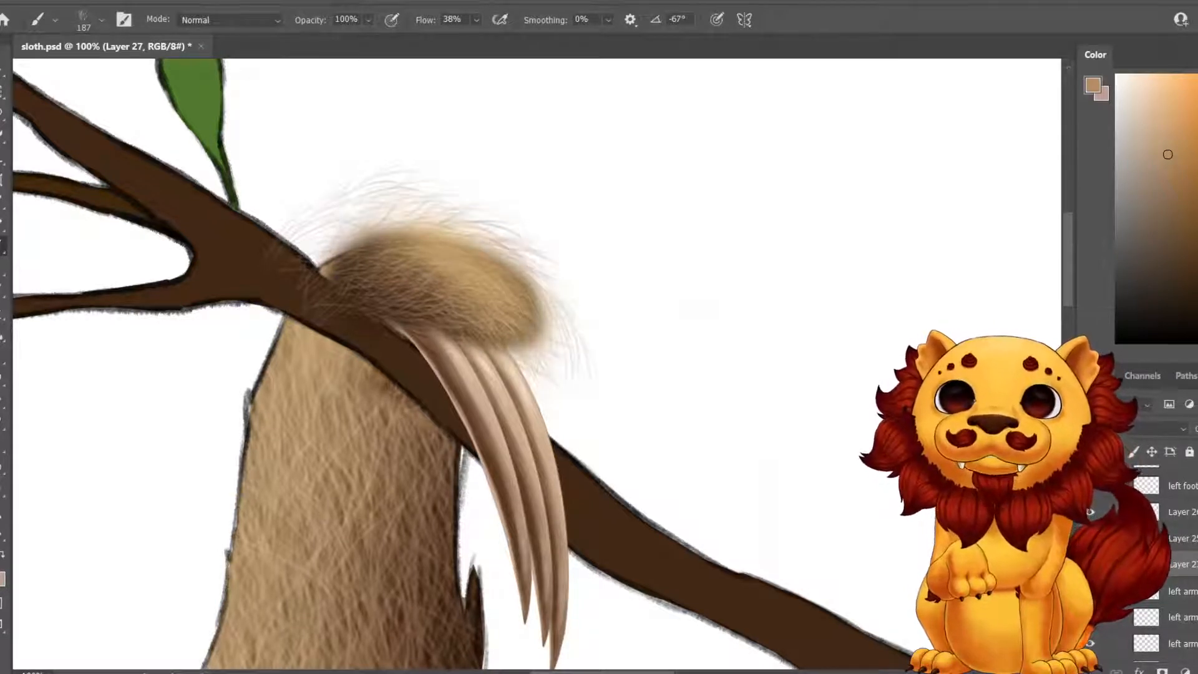
drag(360, 275, 339, 295)
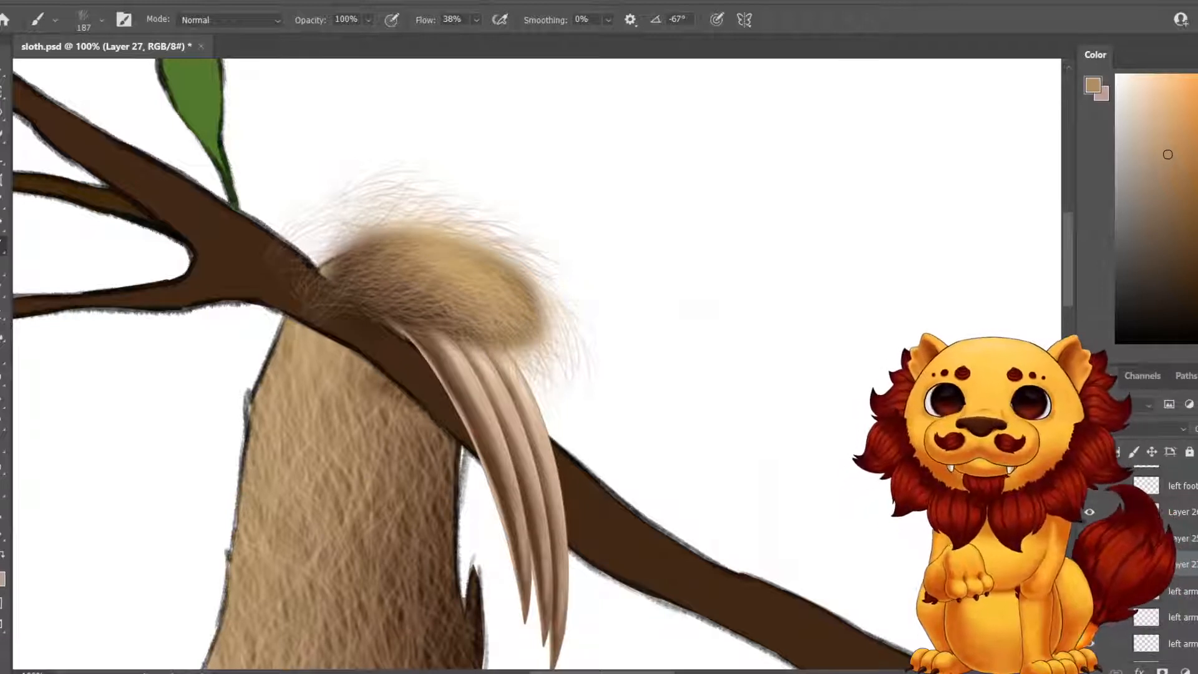
Sample the pale cream swatch and brush cream fur strands over the hand on a new top layer.
mouse_move(717, 280)
mouse_down()
mouse_move(313, 474)
mouse_move(284, 508)
mouse_up()
key(i)
click(843, 489)
drag(312, 468, 753, 283)
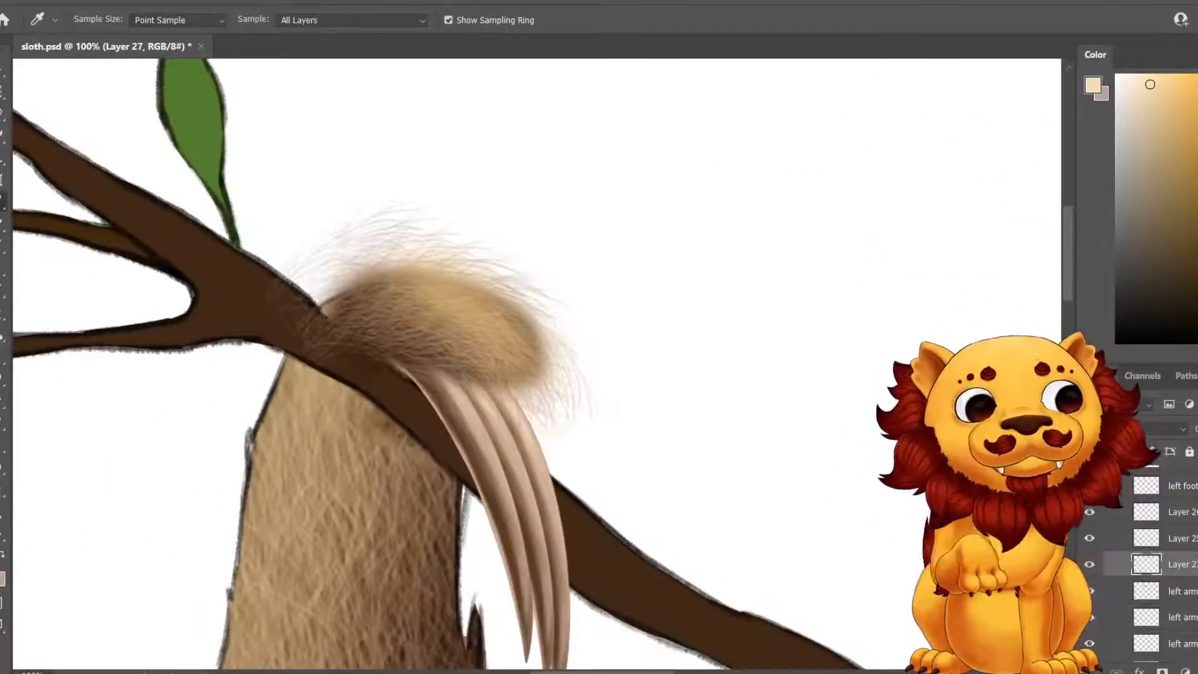
key(ctrl+alt+shift+n)
key(b)
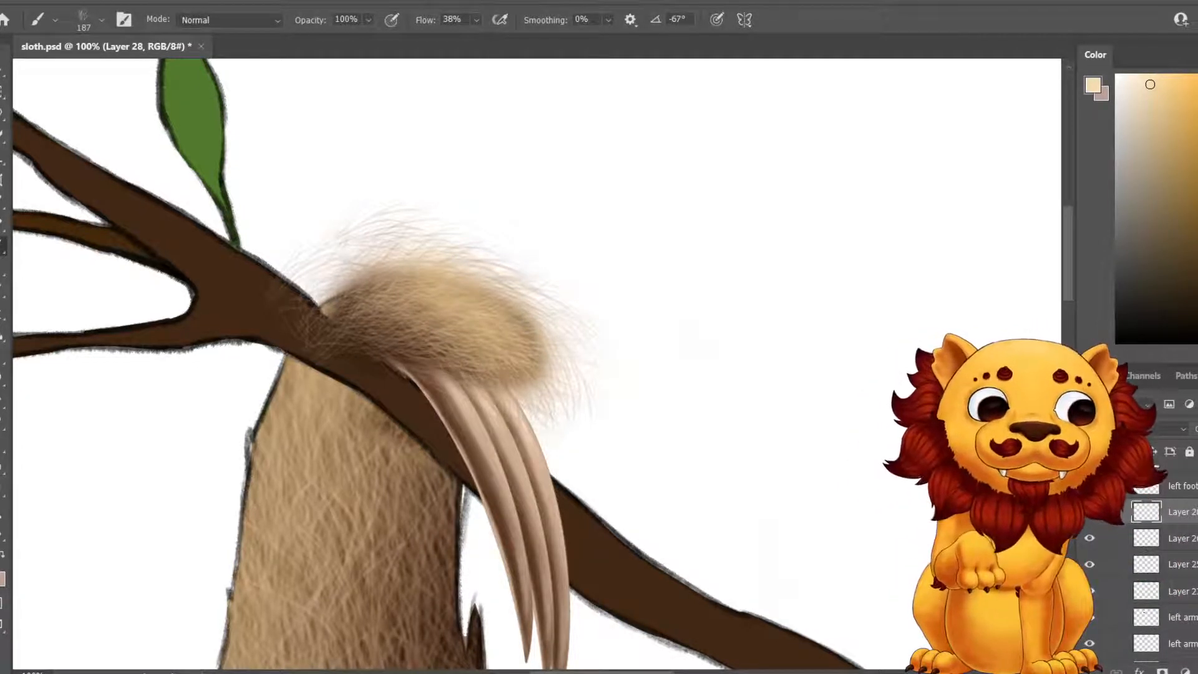
Merge all the hand's fur layers into one and erase the stray fur where the hand meets the branch.
shift+click(1181, 617)
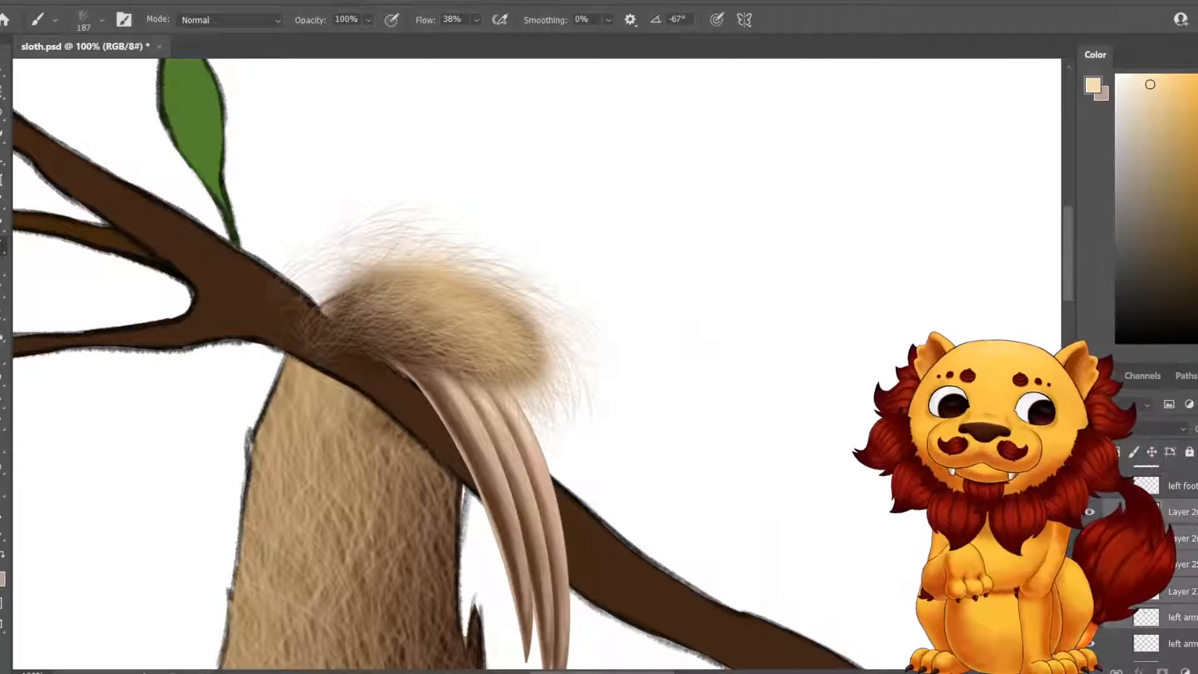
key(ctrl+e)
key(e)
drag(293, 270, 350, 229)
mouse_move(300, 294)
mouse_down()
mouse_move(416, 215)
mouse_move(369, 253)
mouse_up()
Reduce the eraser to 64 px and remove the stray hairs along the branch edge, top and outer side of the hand.
click(101, 20)
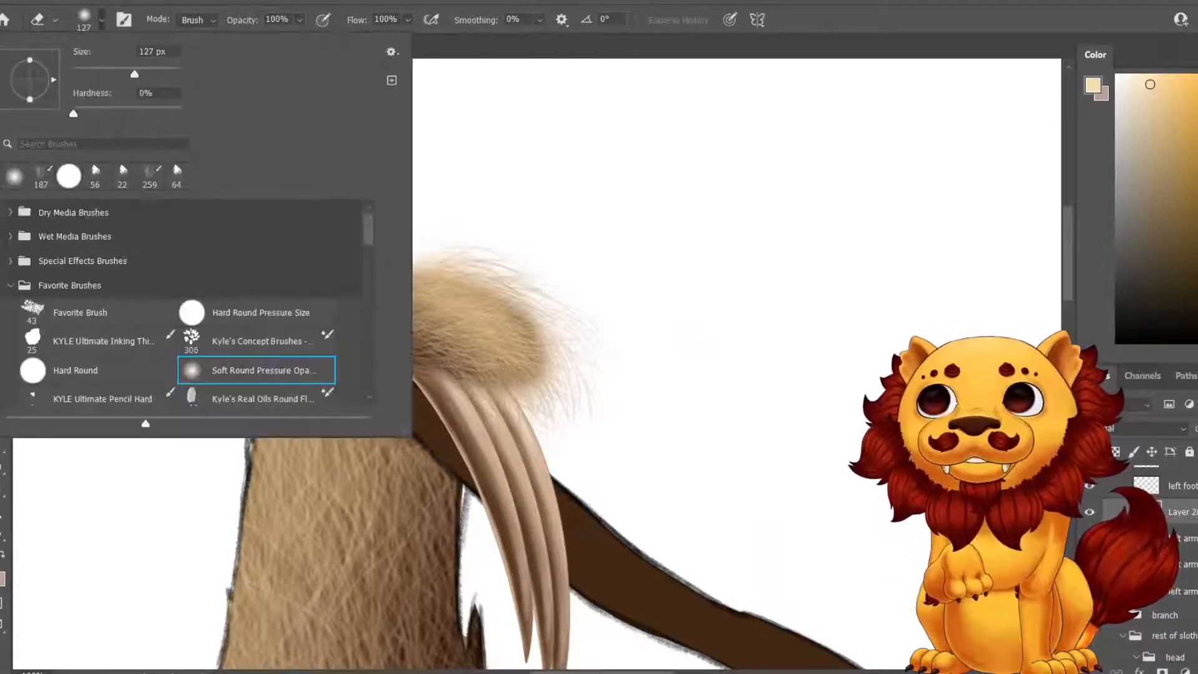
drag(133, 74, 107, 73)
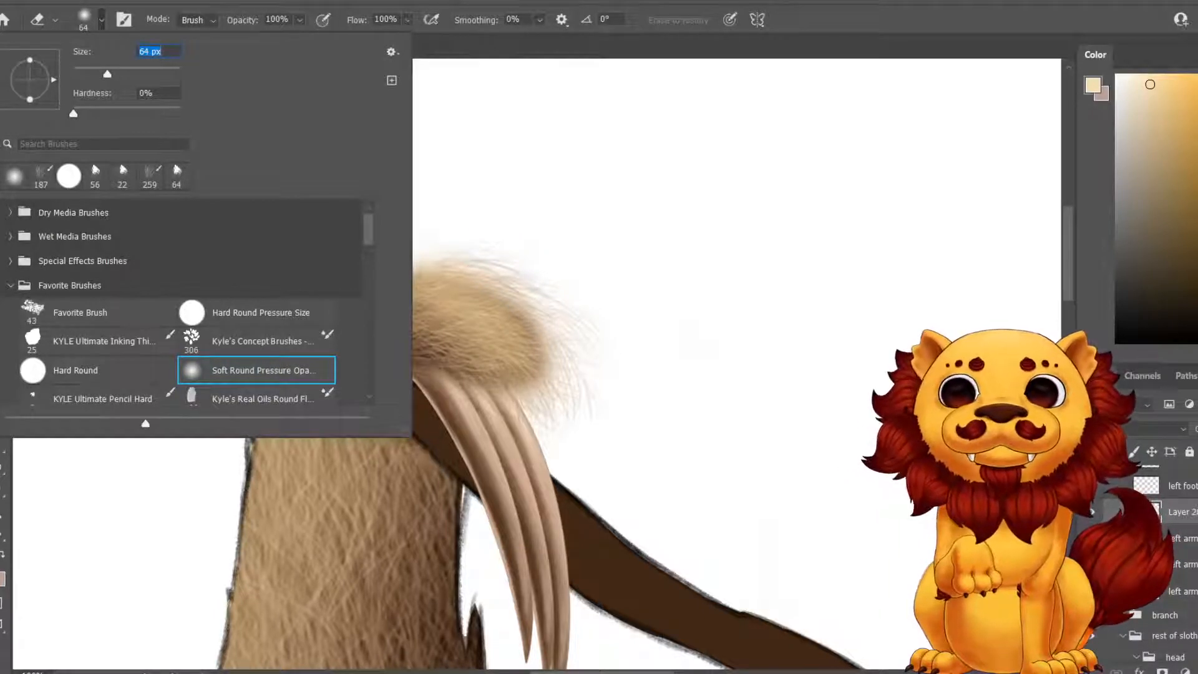
key(Return)
mouse_move(335, 316)
mouse_down()
mouse_move(372, 349)
mouse_move(342, 312)
mouse_move(371, 348)
mouse_move(374, 331)
mouse_up()
drag(444, 247, 542, 278)
mouse_move(411, 256)
mouse_down()
mouse_move(556, 294)
mouse_move(437, 261)
mouse_move(359, 273)
mouse_up()
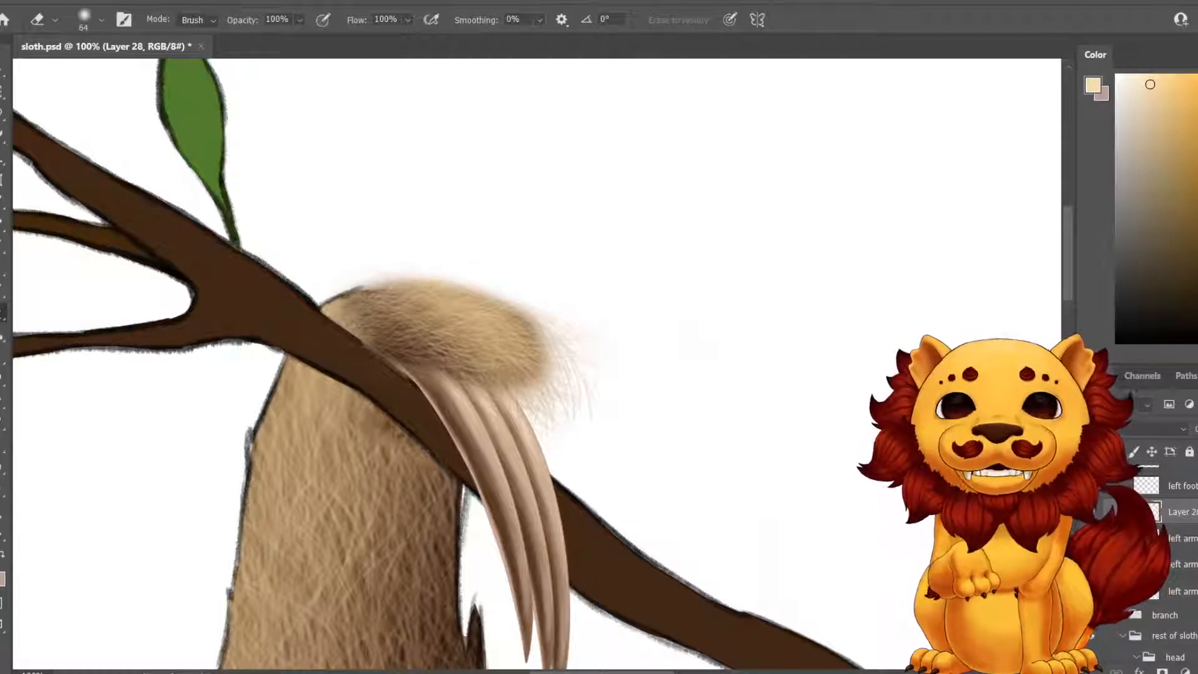
drag(559, 312, 594, 405)
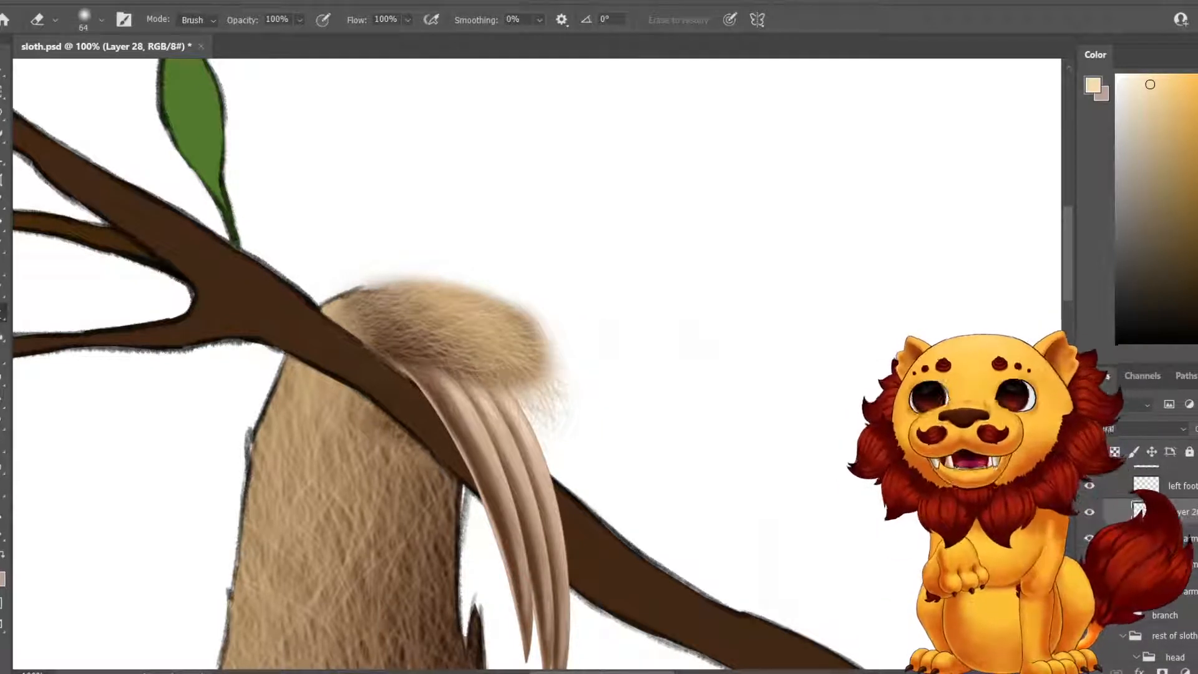
Reduce the eraser to 45 px and trim the outer edge of the hand fur down to the claws.
click(101, 20)
drag(106, 74, 97, 74)
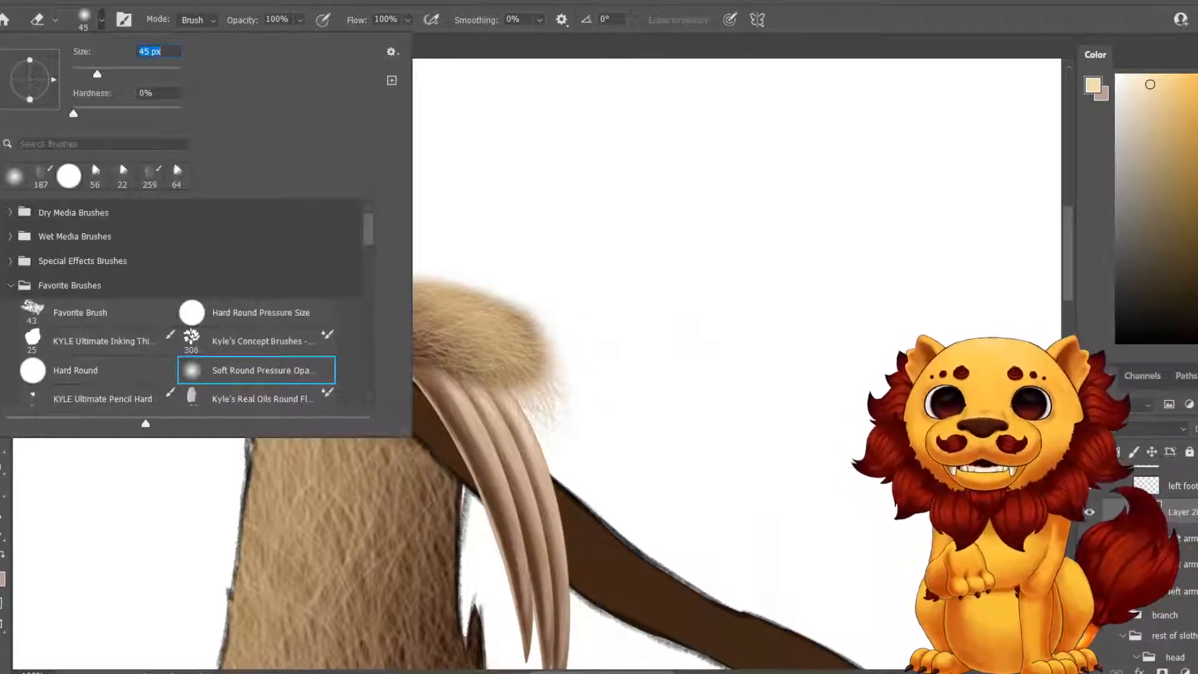
key(Return)
drag(498, 292, 560, 359)
mouse_move(530, 312)
mouse_down()
mouse_move(564, 369)
mouse_move(561, 412)
mouse_move(534, 406)
mouse_up()
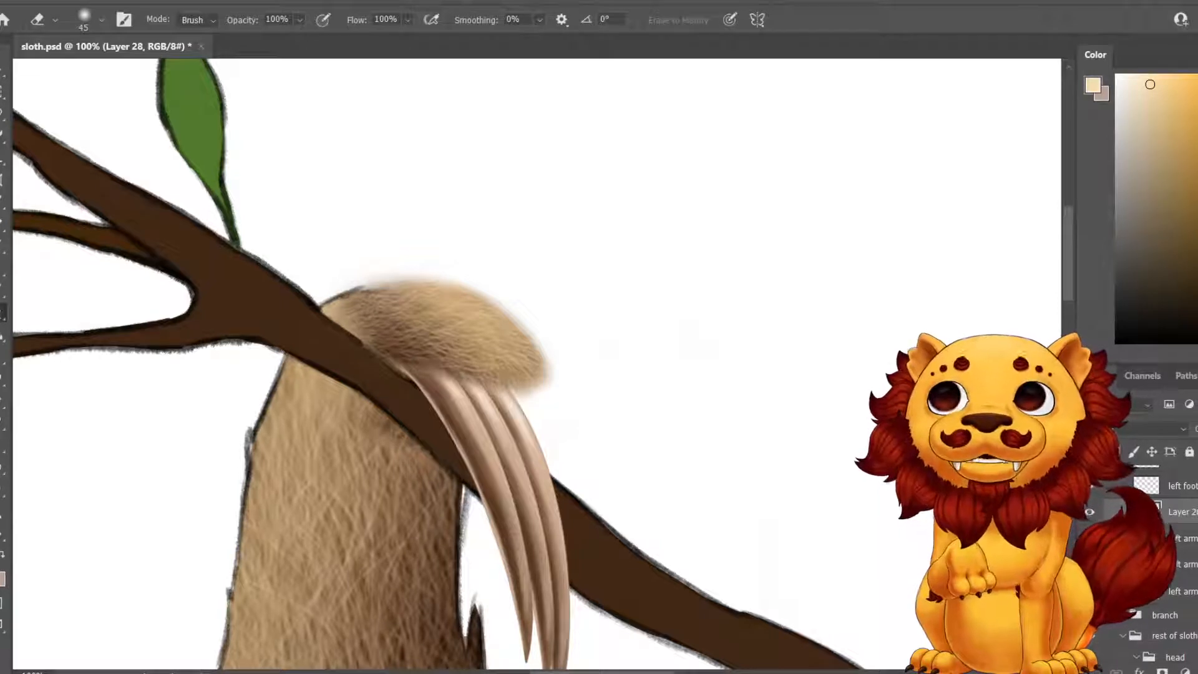
Enlarge the eraser to 75 px and cut the hand fur back to the sketched outline along its top and outer side.
click(102, 20)
drag(97, 73, 113, 74)
drag(419, 269, 527, 323)
drag(450, 288, 552, 370)
mouse_move(492, 306)
mouse_down()
mouse_move(557, 370)
mouse_move(544, 394)
mouse_move(393, 286)
mouse_move(460, 306)
mouse_up()
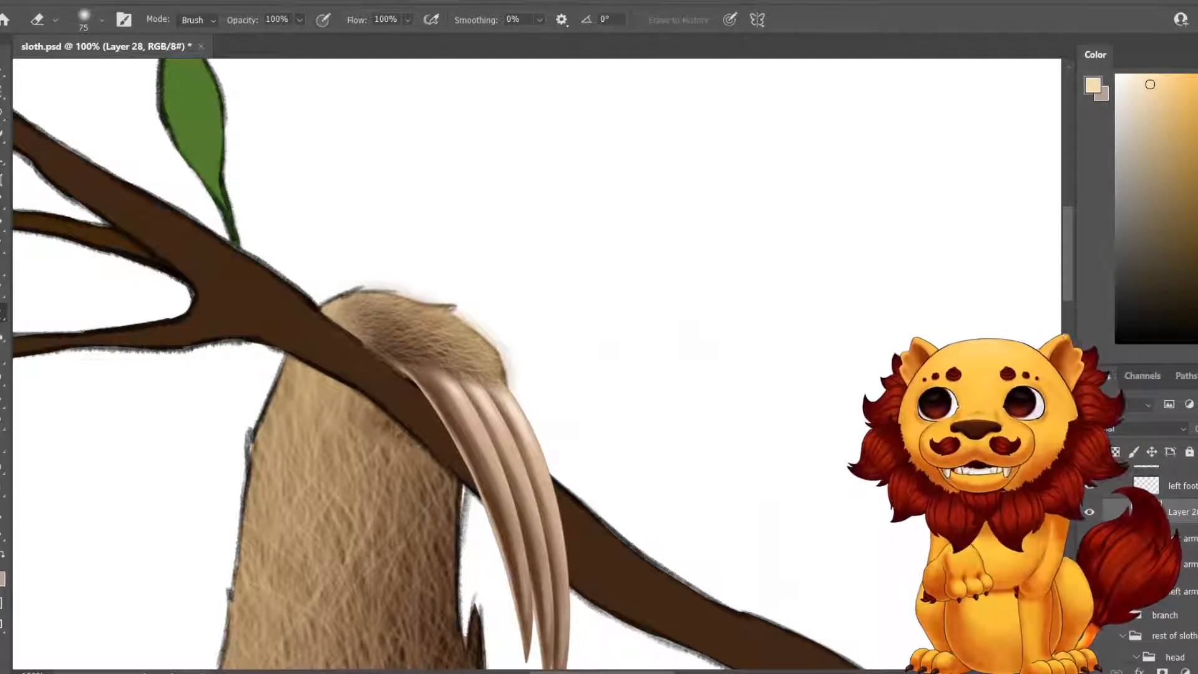
Reduce the eraser to 44 px and trim the outer edge of the hand fur just above the claws.
click(101, 20)
drag(113, 74, 96, 74)
click(101, 20)
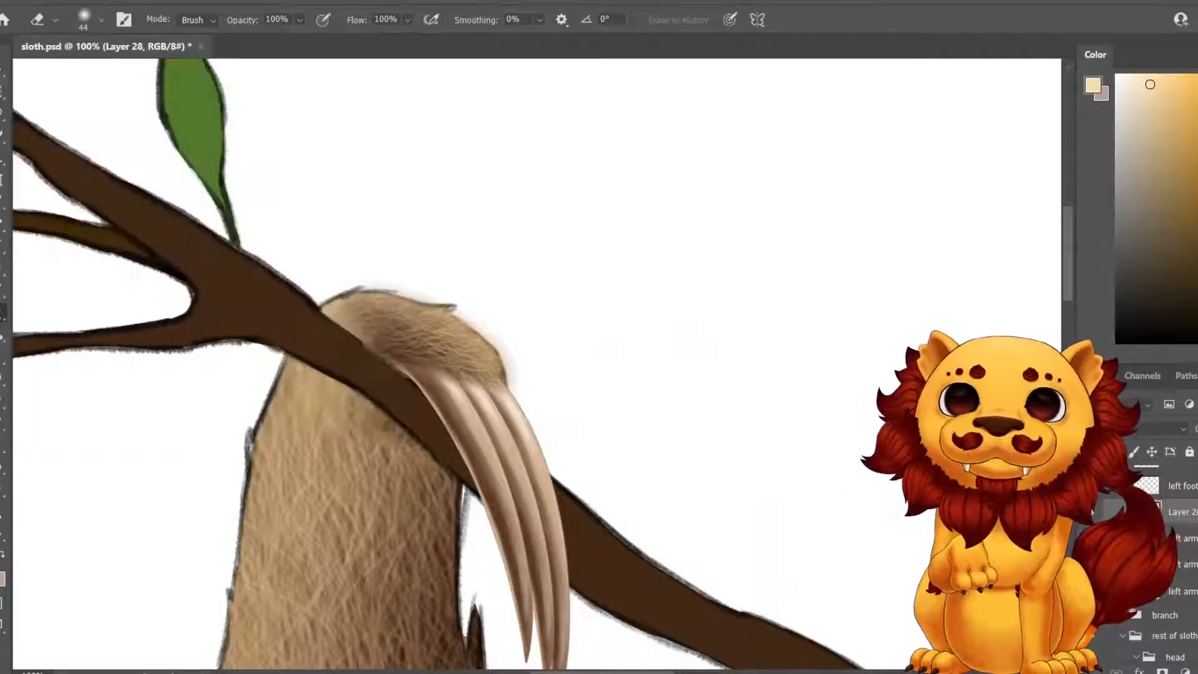
drag(503, 337, 514, 362)
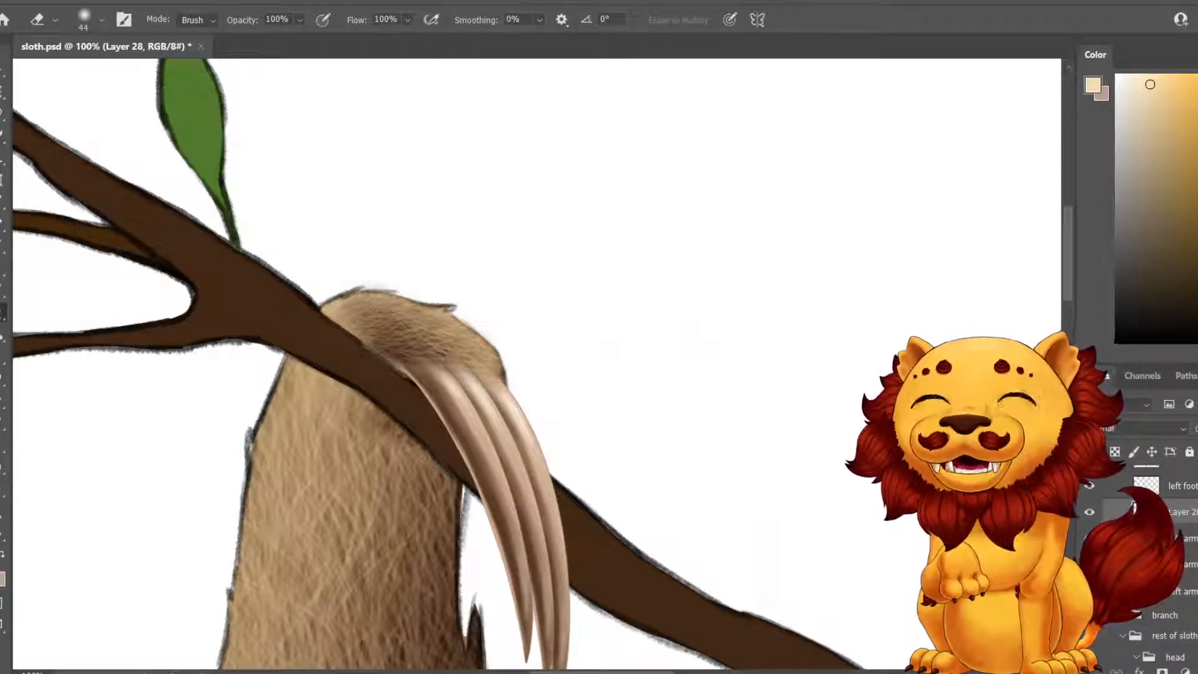
Check the fur layer's extent with Free Transform, clear faint stray paint around the hand at 136 px, and reduce the eraser to 55 px.
key(ctrl+t)
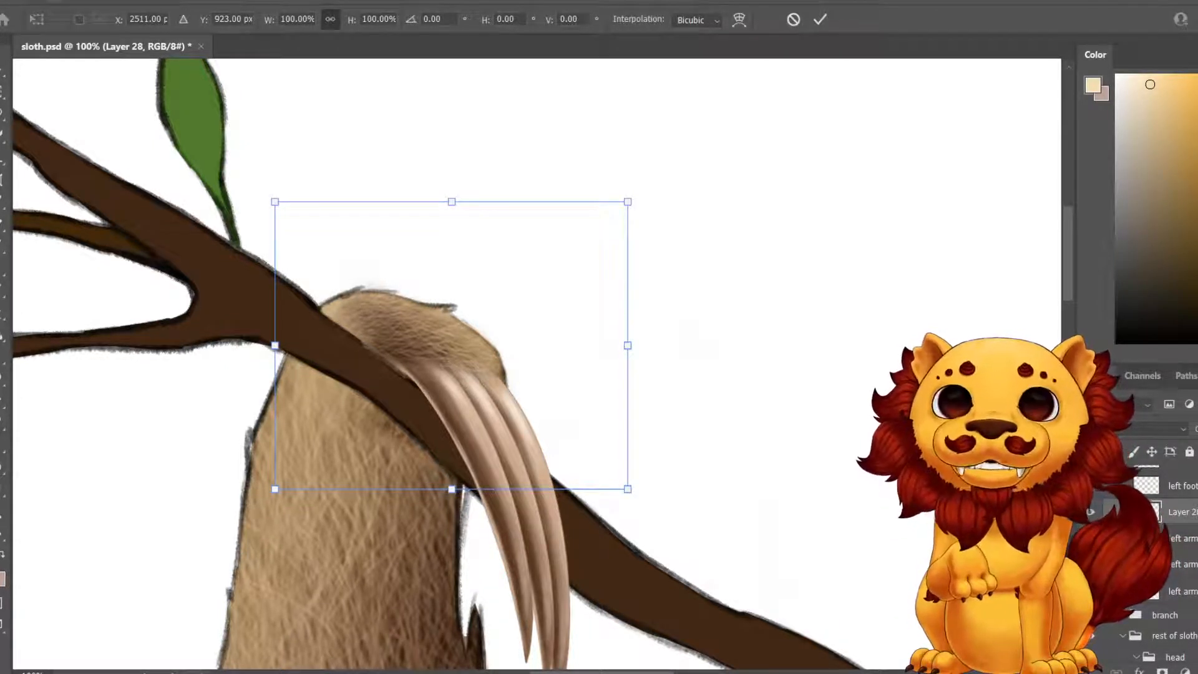
key(Return)
key(e)
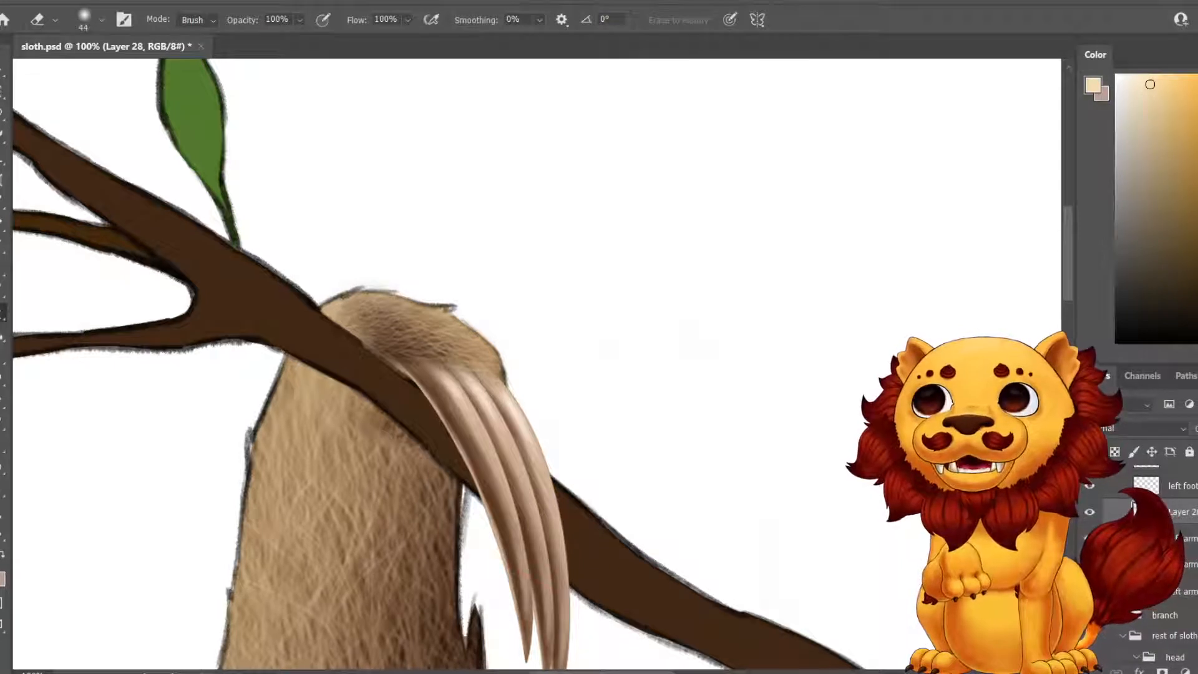
click(101, 20)
drag(96, 74, 145, 74)
click(347, 316)
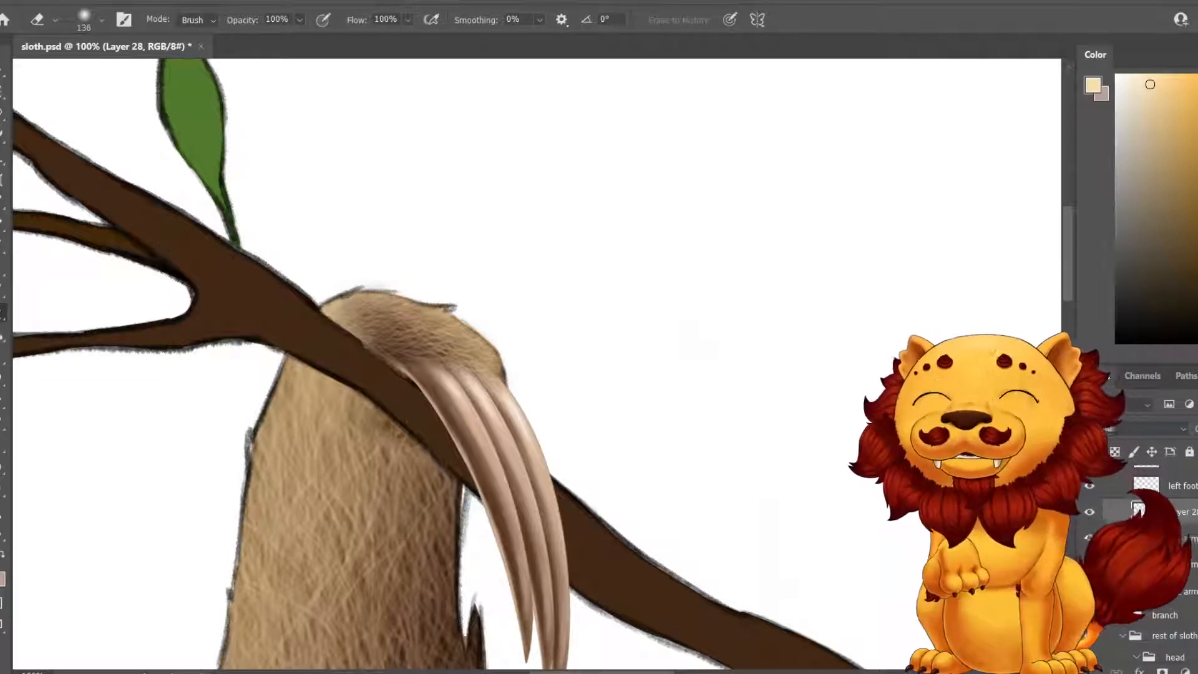
click(101, 19)
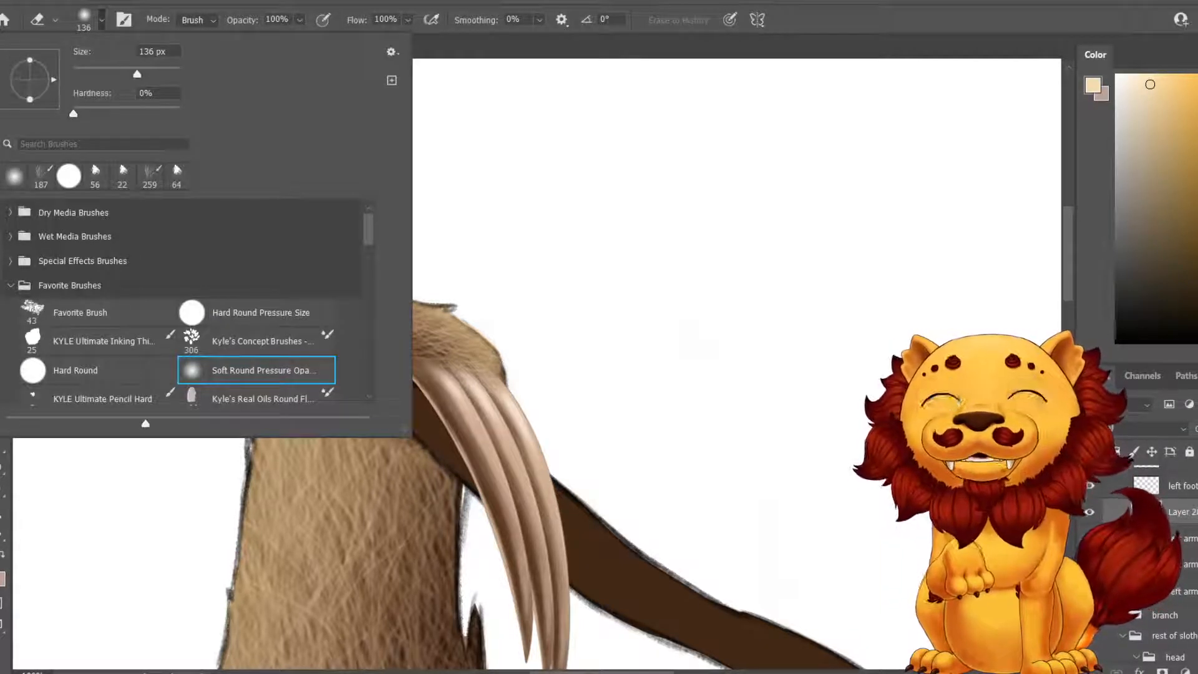
text(55)
key(Return)
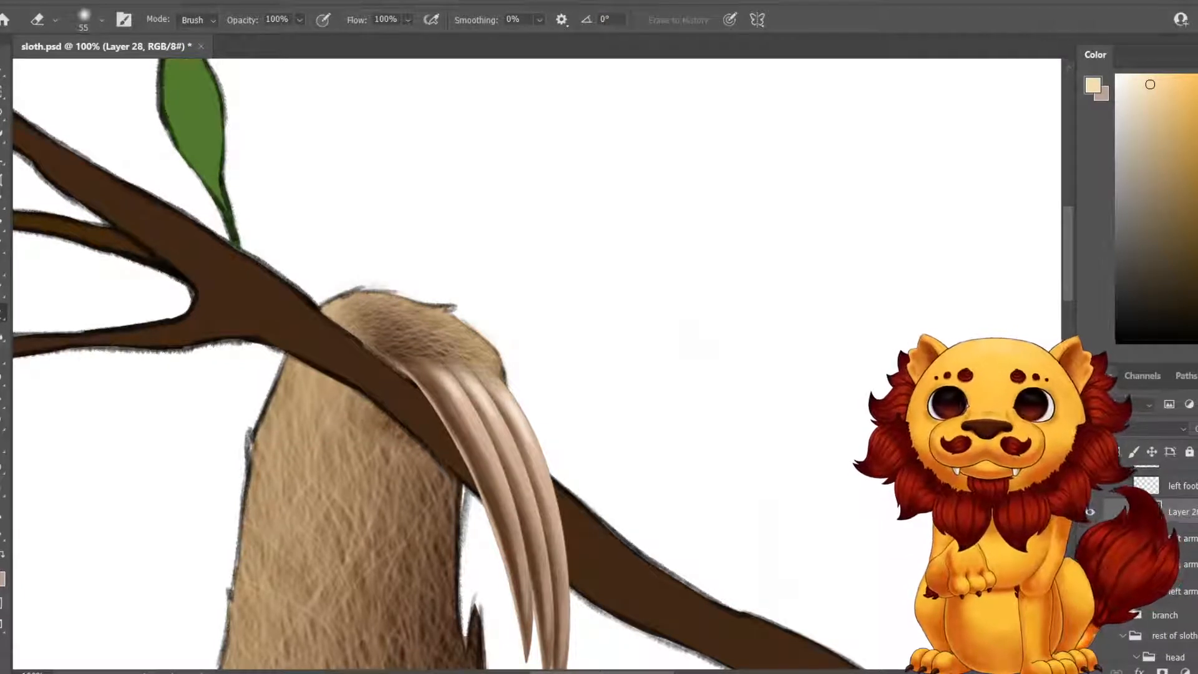
Adjust the hand fur layer with Hue/Saturation, setting saturation to +8 and lightness to +10.
click(69, 2)
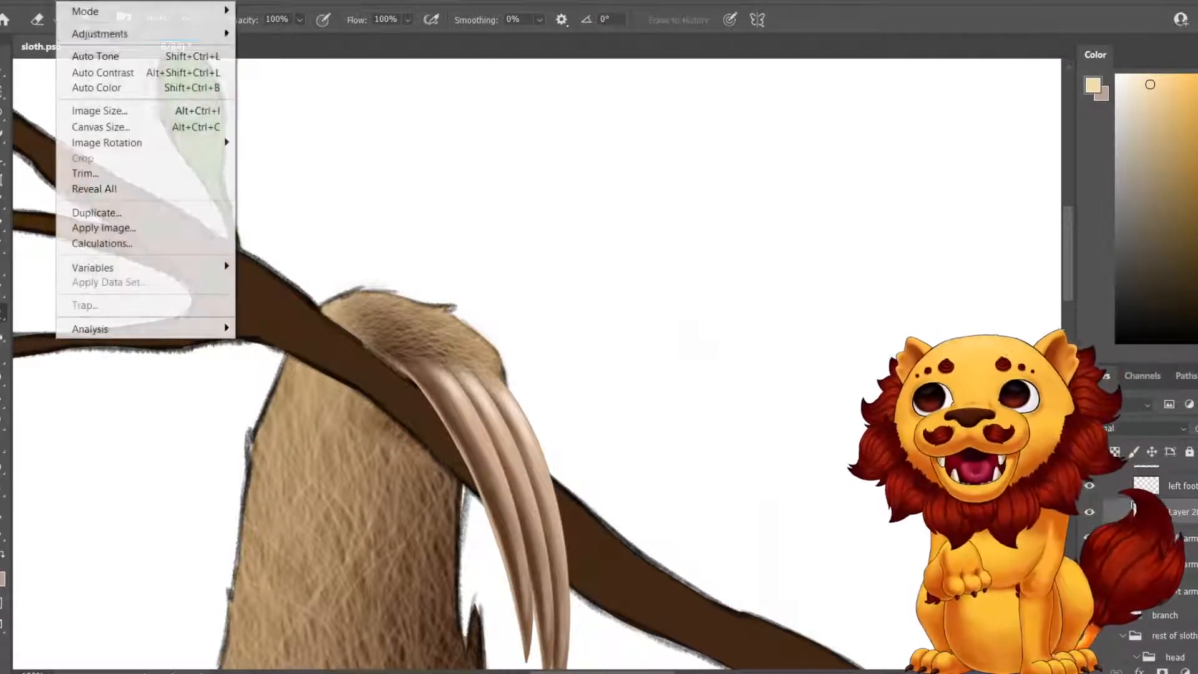
mouse_move(100, 34)
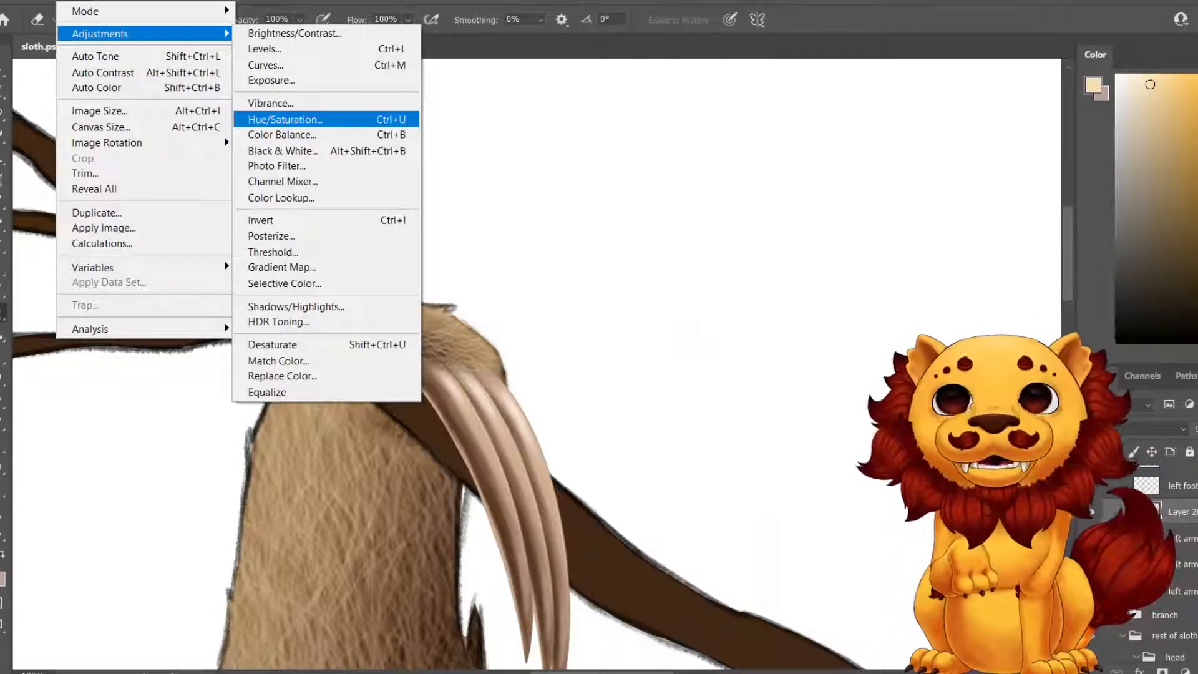
key(Return)
drag(846, 212, 858, 212)
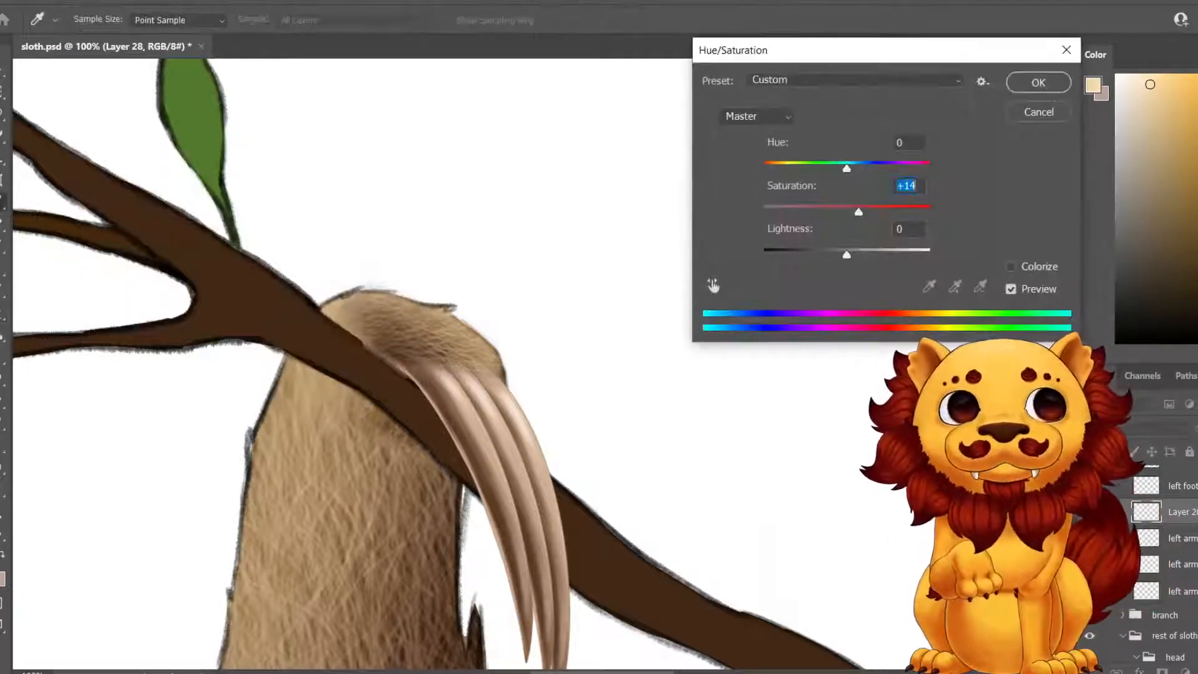
key(Tab)
key(shift+Up)
key(Down)
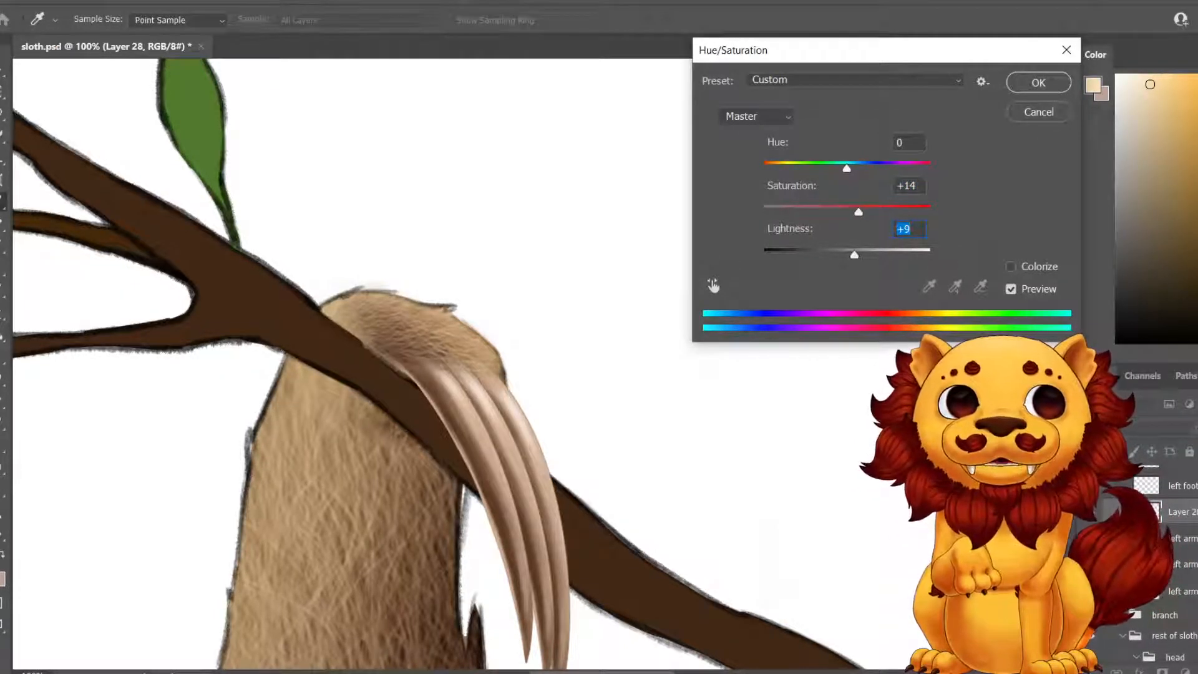
key(Up)
key(shift+Tab)
key(Down)
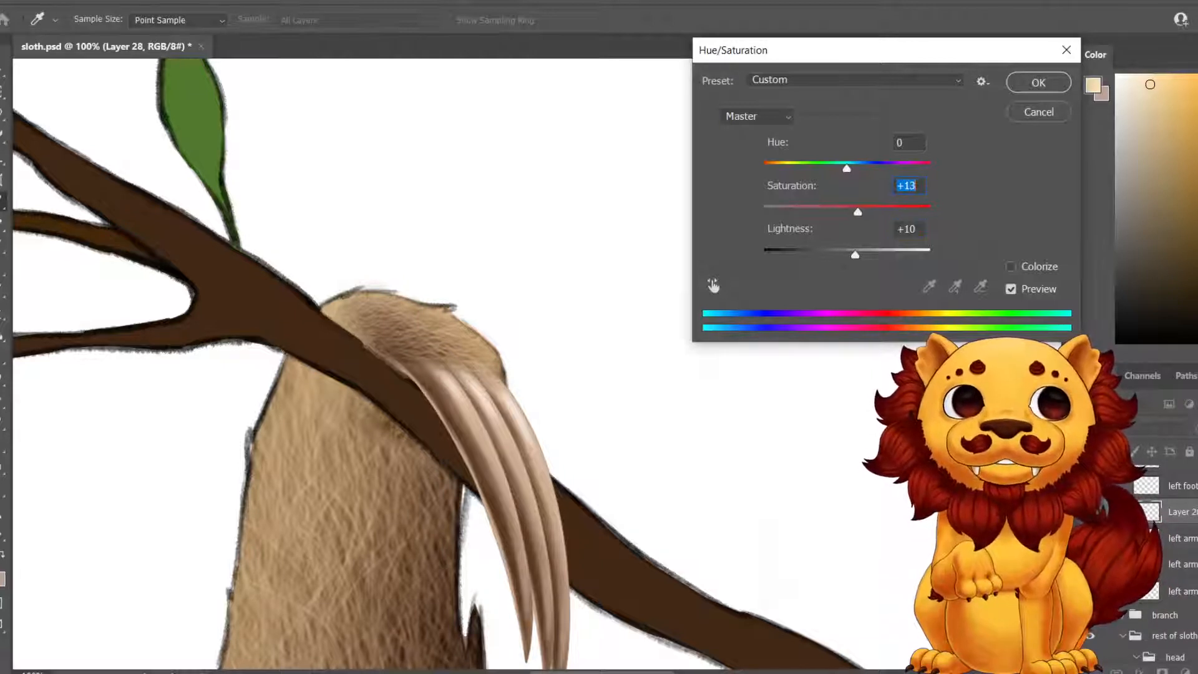
key(Down)
key(Down)
key(Down)
key(Down)
key(Down)
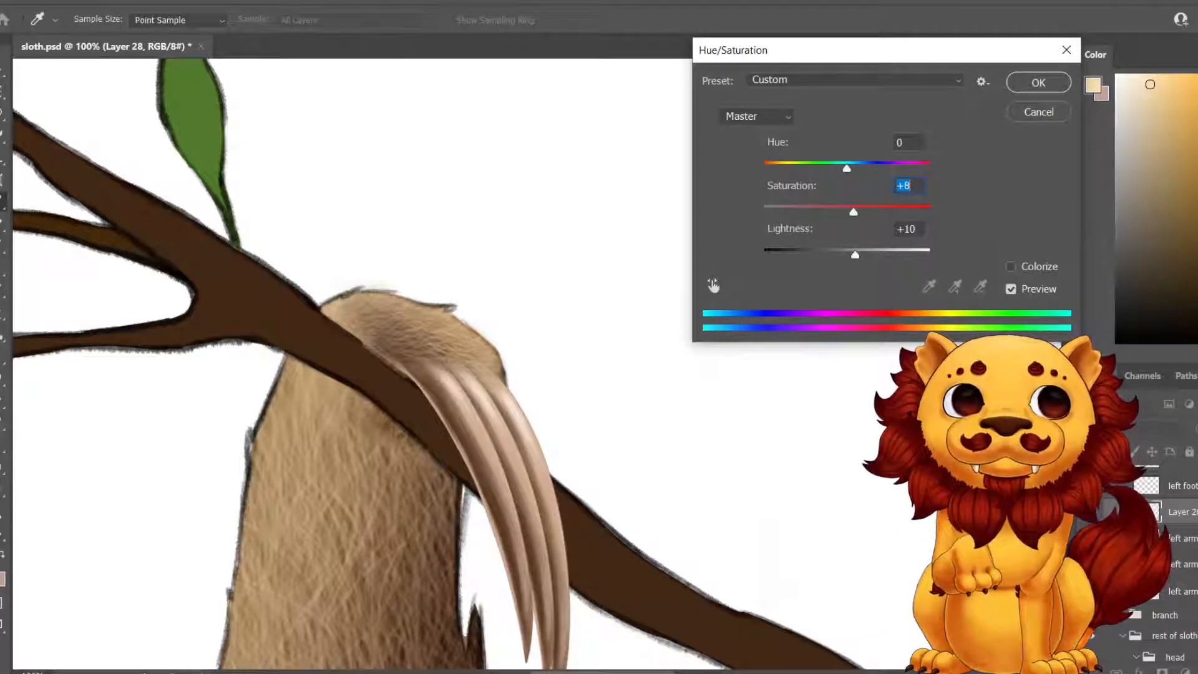
key(Return)
Try an eraser stroke across the hand fur, undo it, and soften the fur beside the branch instead.
key(e)
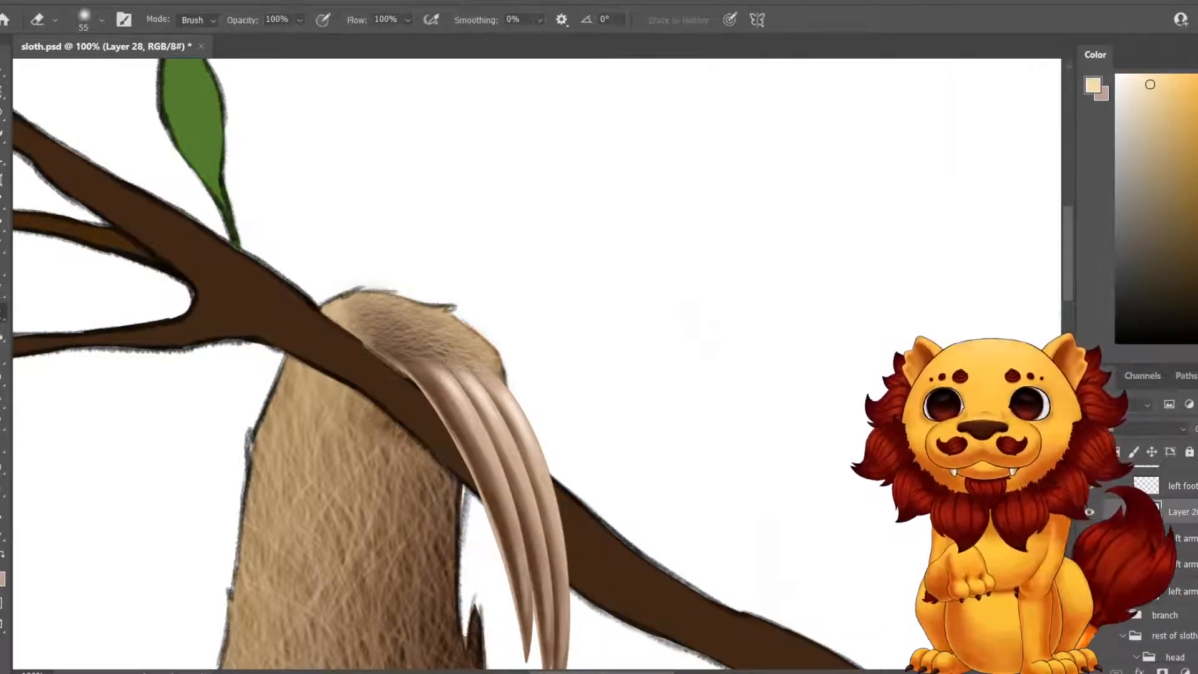
drag(379, 317, 489, 363)
key(ctrl+z)
drag(352, 308, 366, 335)
Boost the hand fur's saturation again with Hue/Saturation and set its lightness to +9.
click(68, 2)
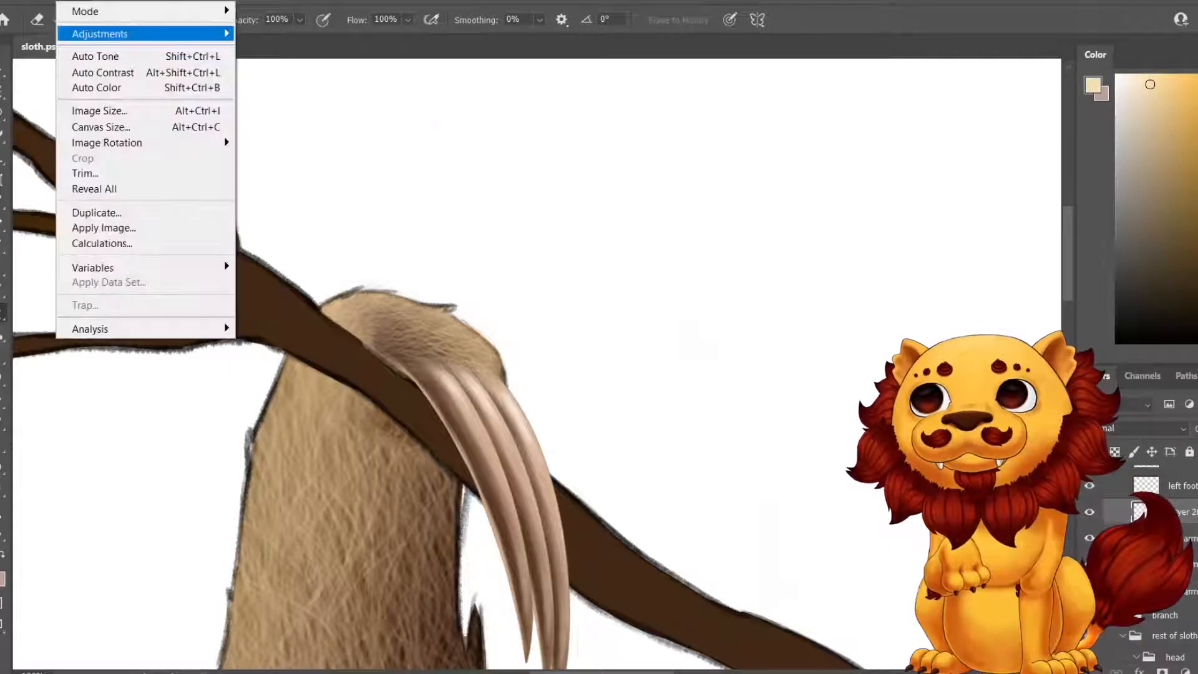
mouse_move(146, 34)
click(284, 119)
drag(846, 212, 888, 212)
text(20)
key(Up)
key(Up)
key(Up)
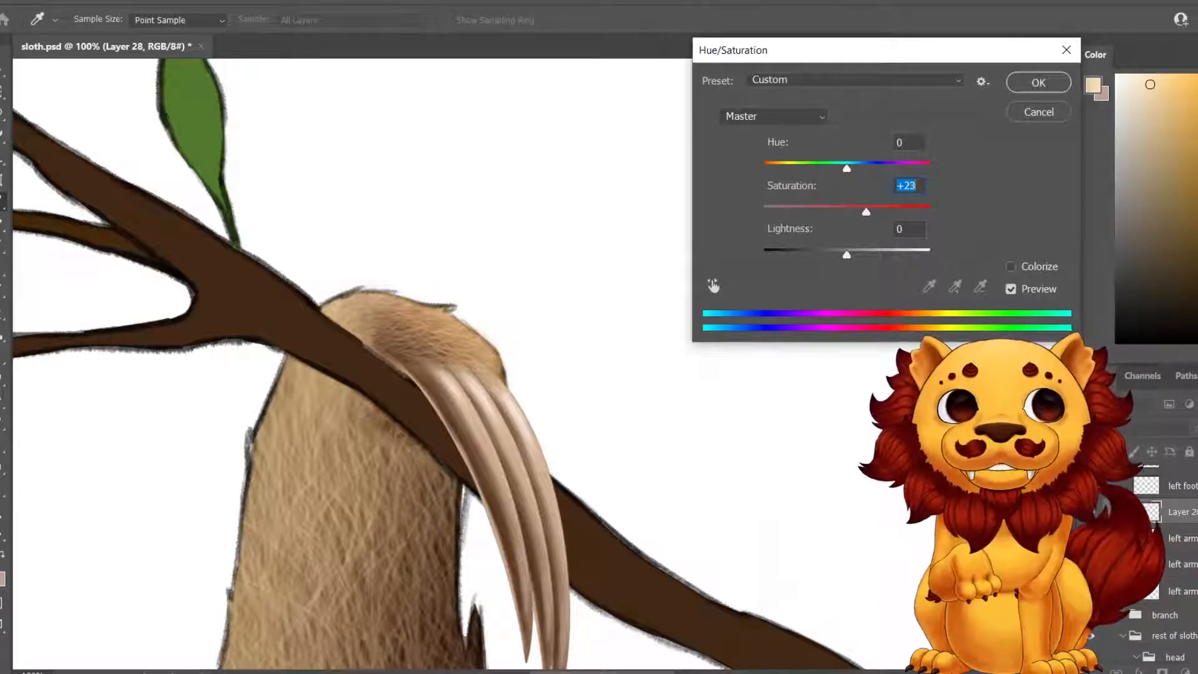
key(Tab)
text(9)
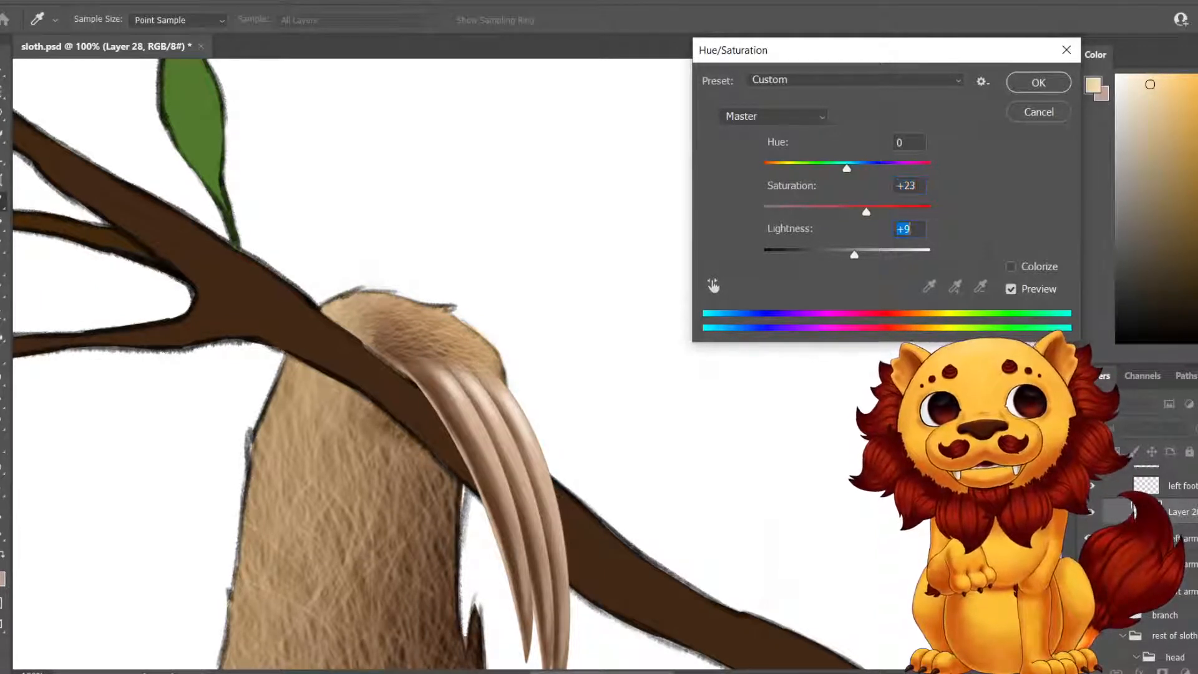
key(shift+Tab)
text(38)
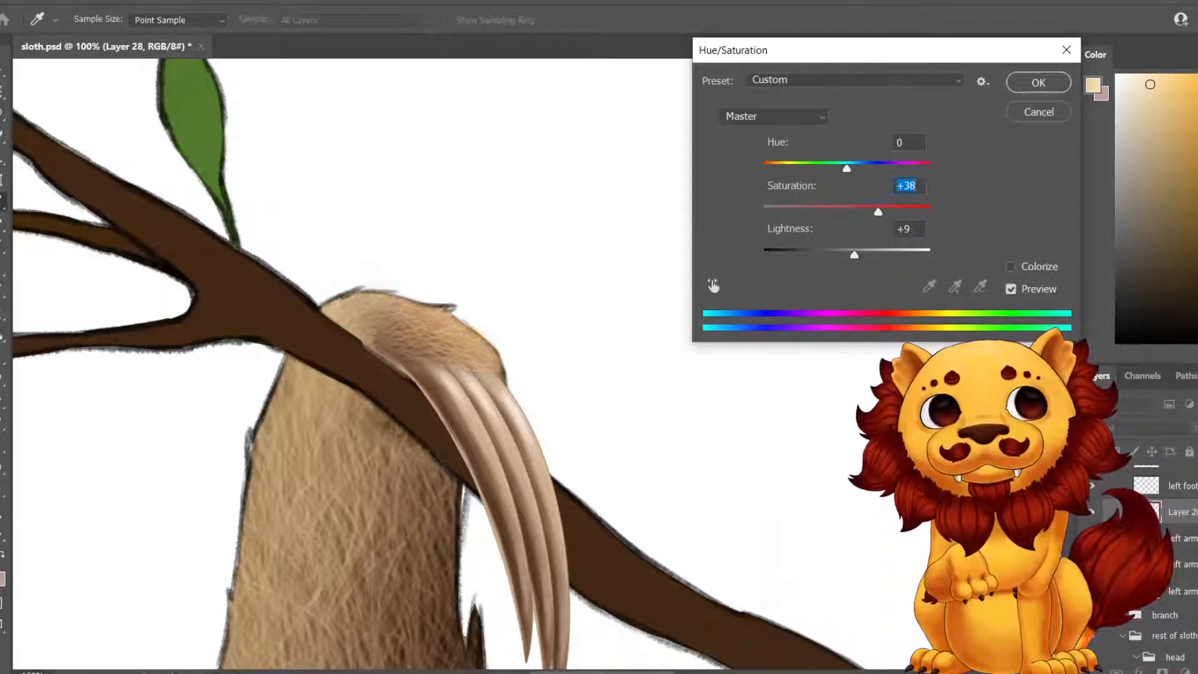
drag(877, 212, 868, 212)
click(1038, 82)
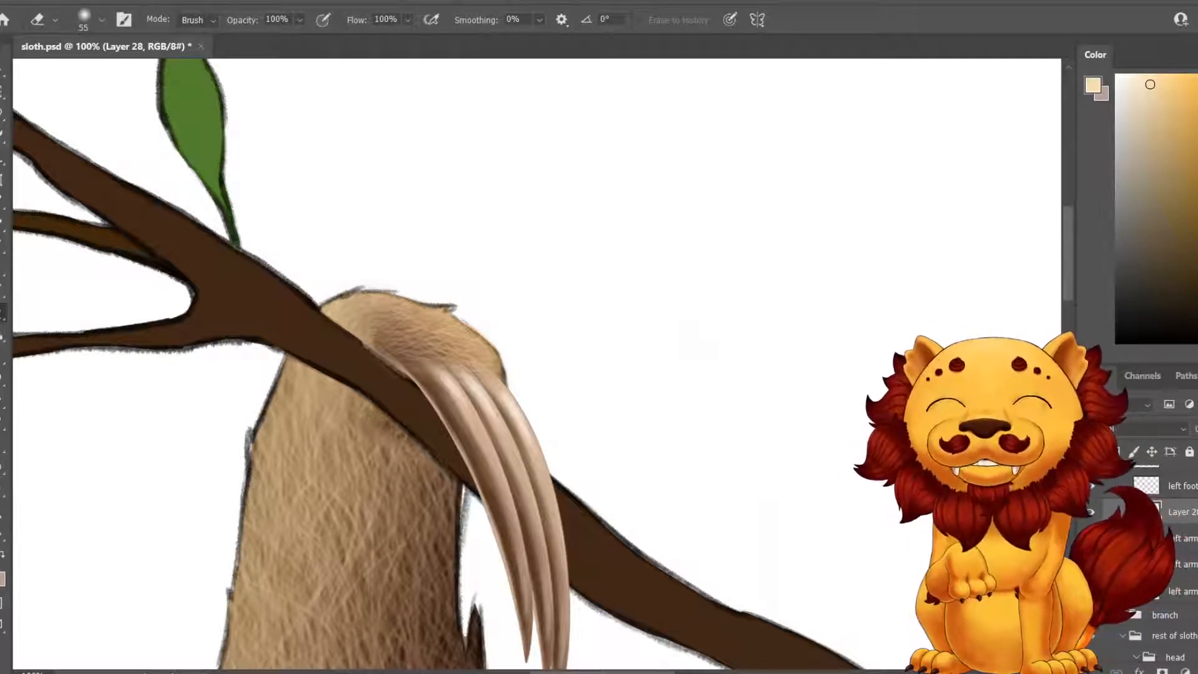
Clear the leftover paint outside the hand fur, using Free Transform to check the layer's extent, and save the file.
key(ctrl+t)
drag(558, 331, 553, 289)
key(Return)
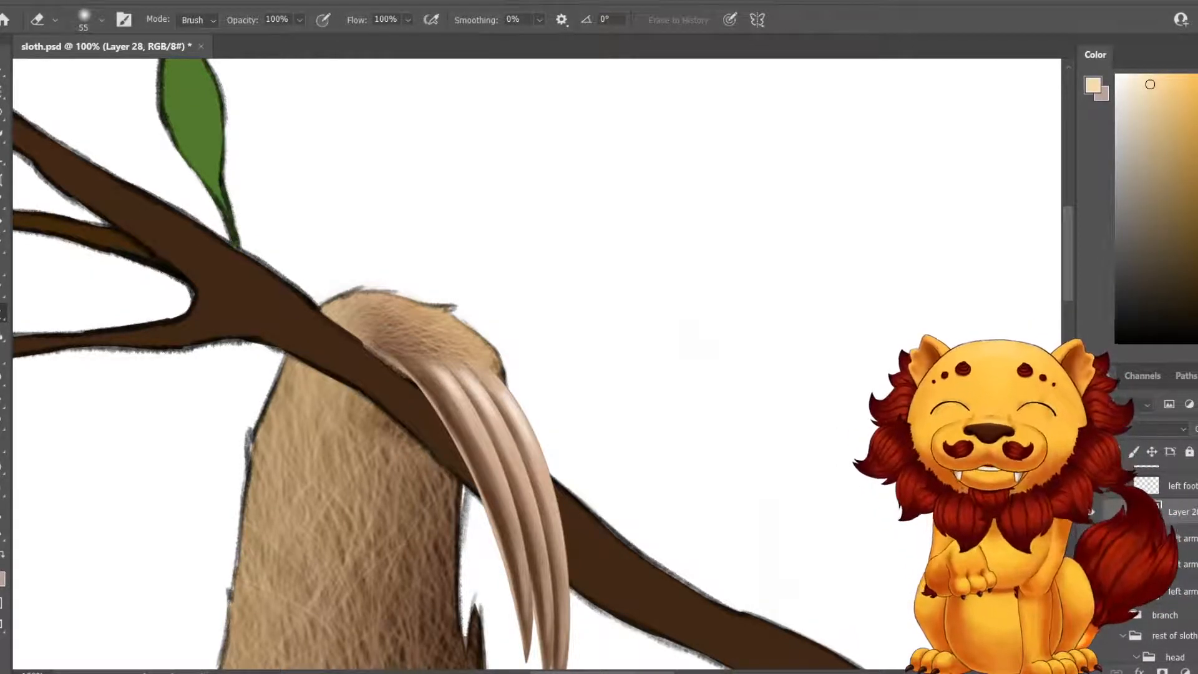
key(ctrl+t)
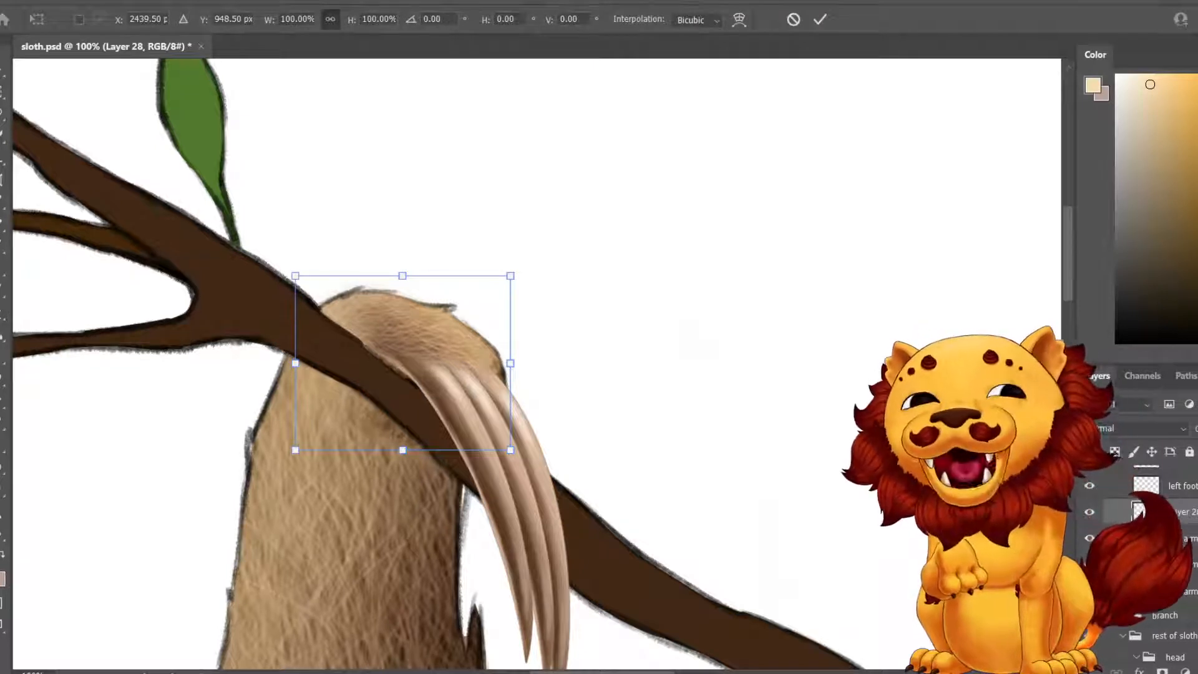
key(Return)
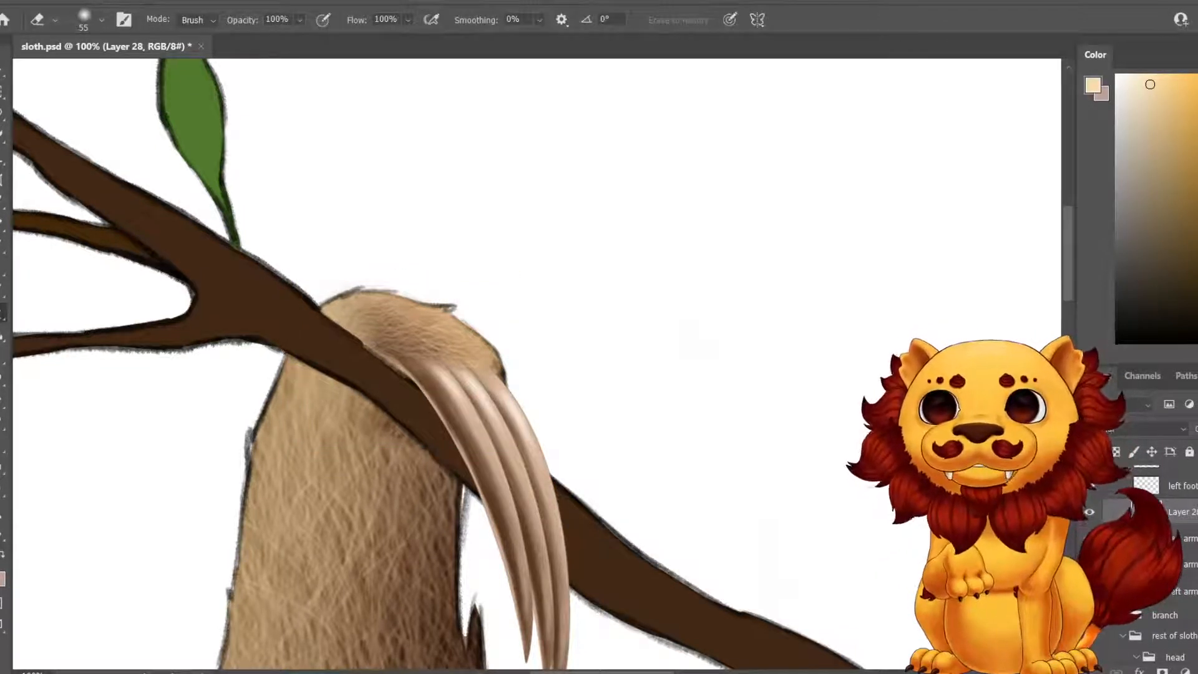
click(9, 2)
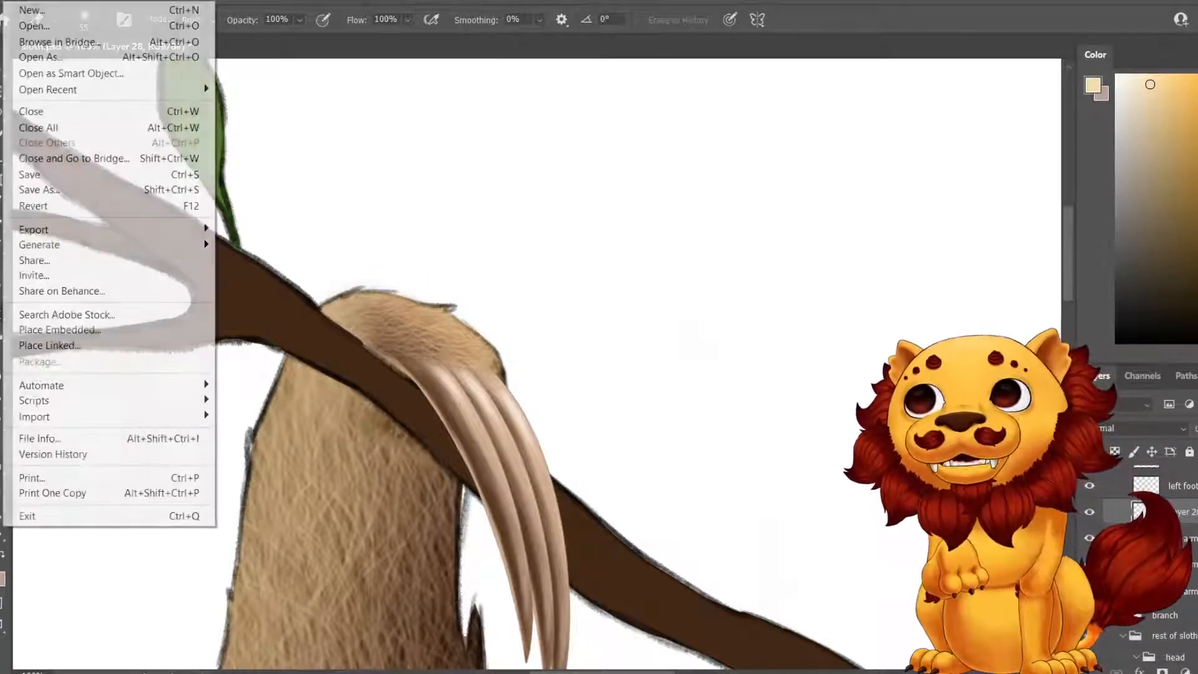
click(38, 174)
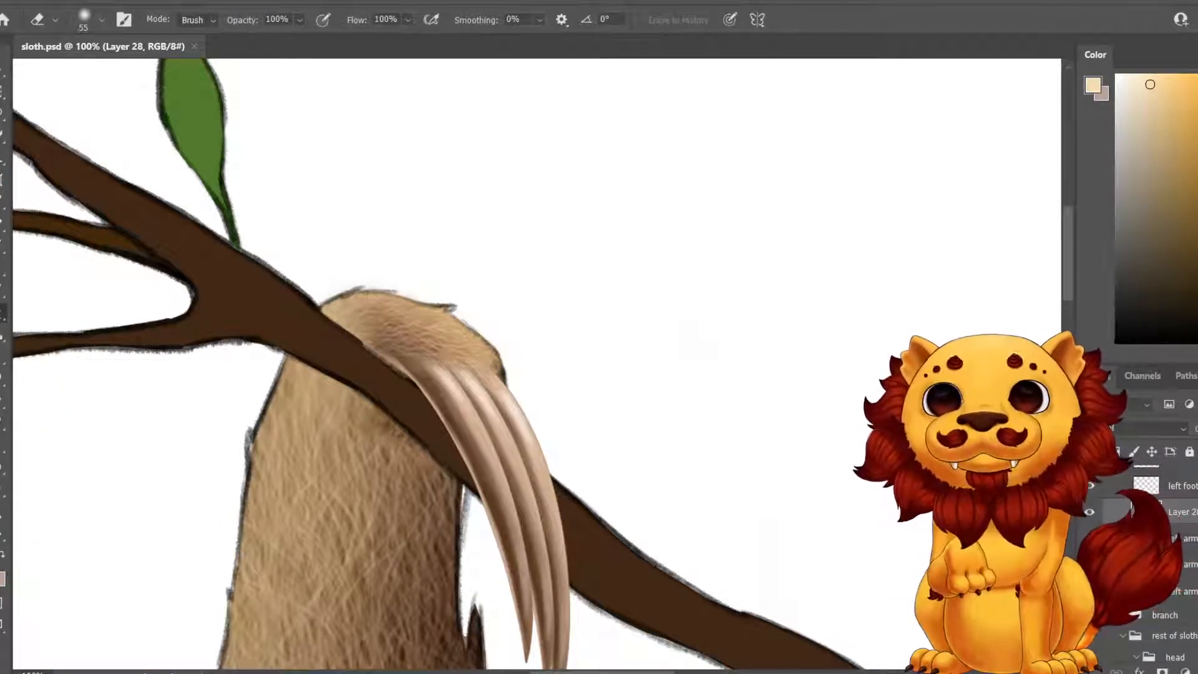
Rename the raised hand's fur layer as "left arm fur".
key(z)
drag(508, 250, 381, 250)
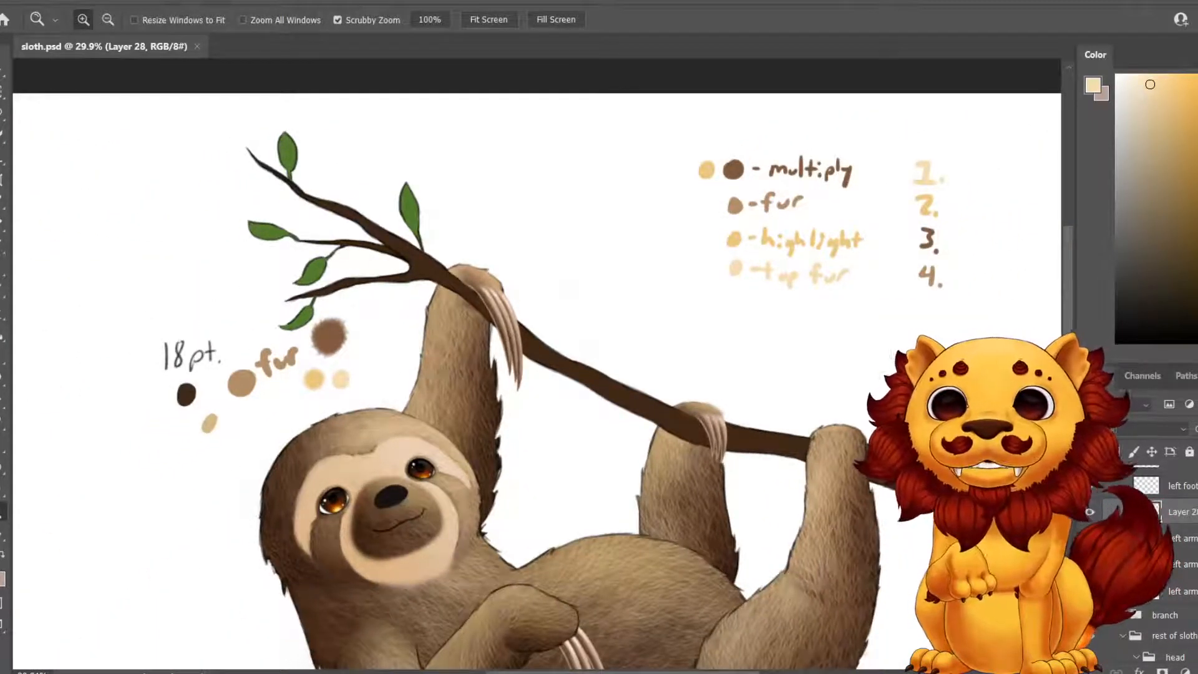
drag(508, 412, 565, 251)
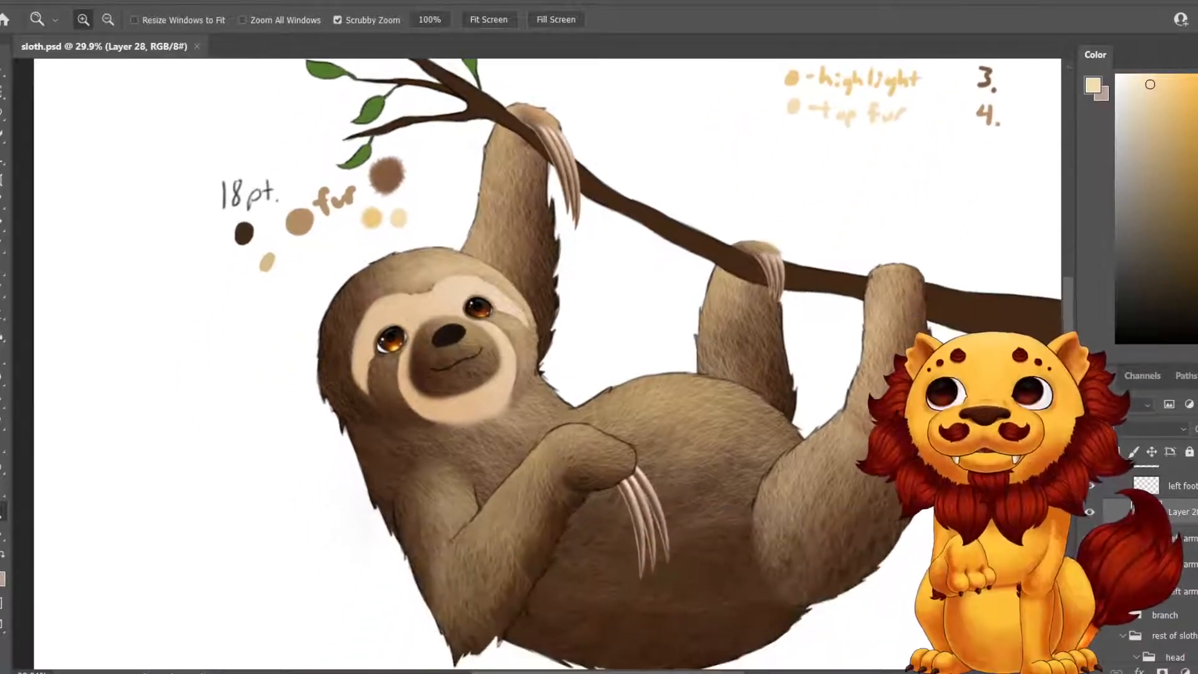
click(14, 1)
key(Escape)
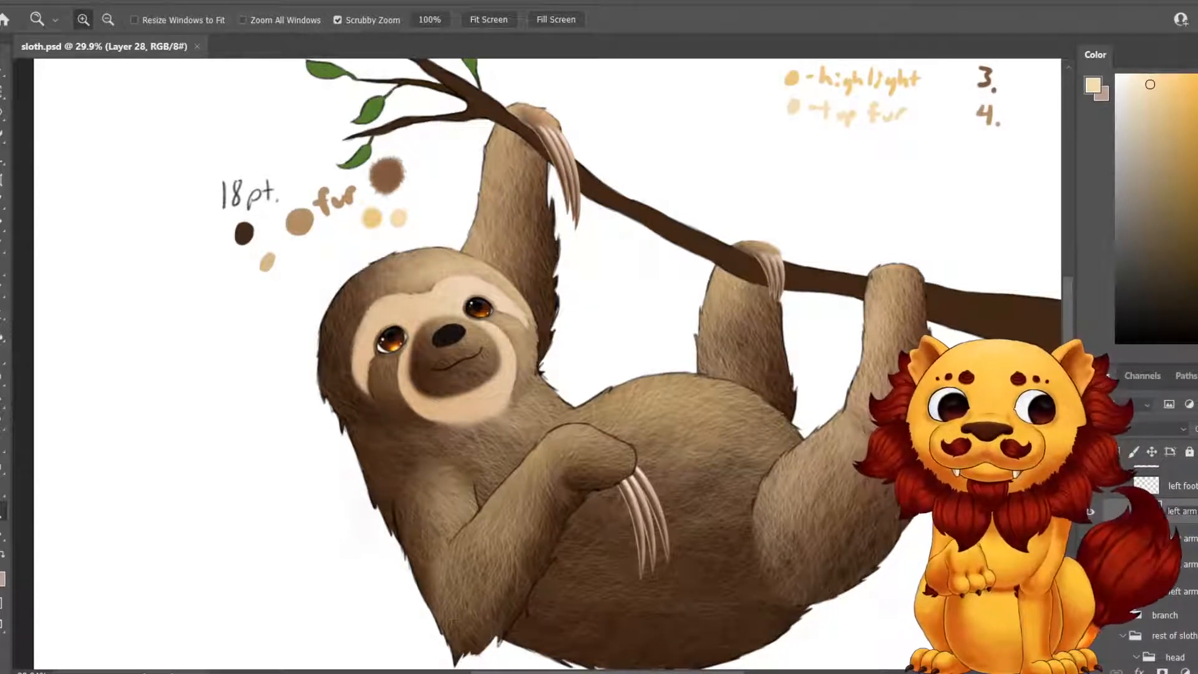
click(1135, 508)
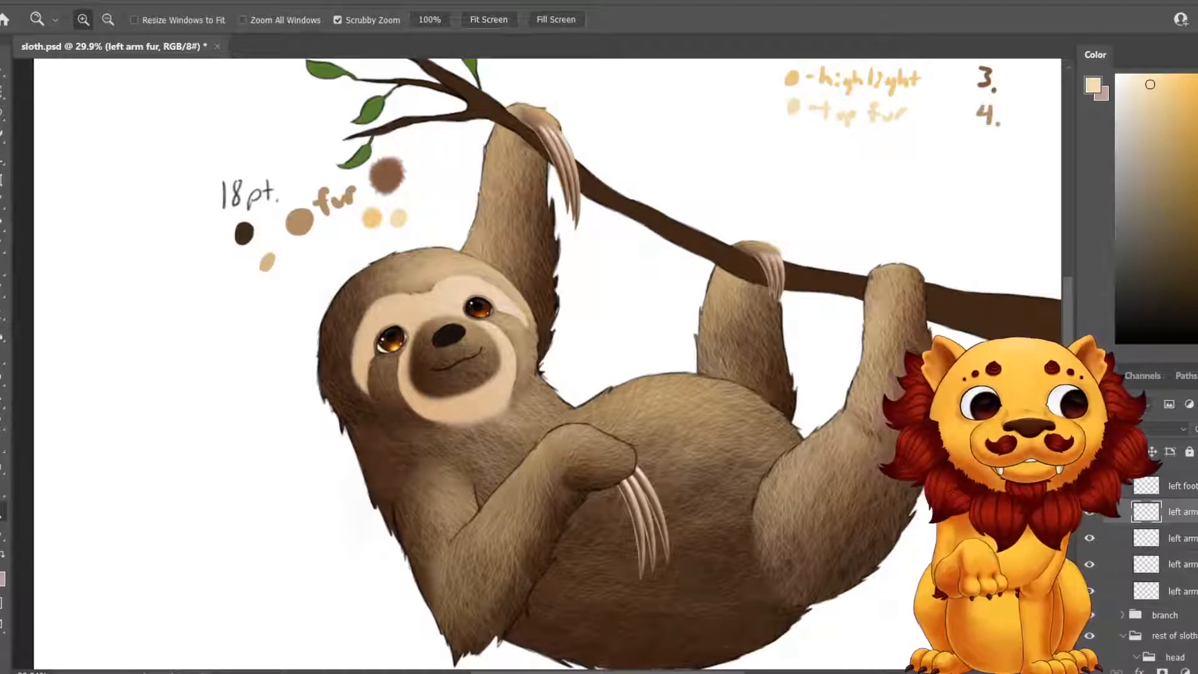
Sample the dark brown swatch below the "18pt." note as the painting colour and switch to the Brush tool.
scroll(1173, 561, down, 4)
scroll(1172, 561, up, 2)
drag(623, 349, 603, 324)
key(i)
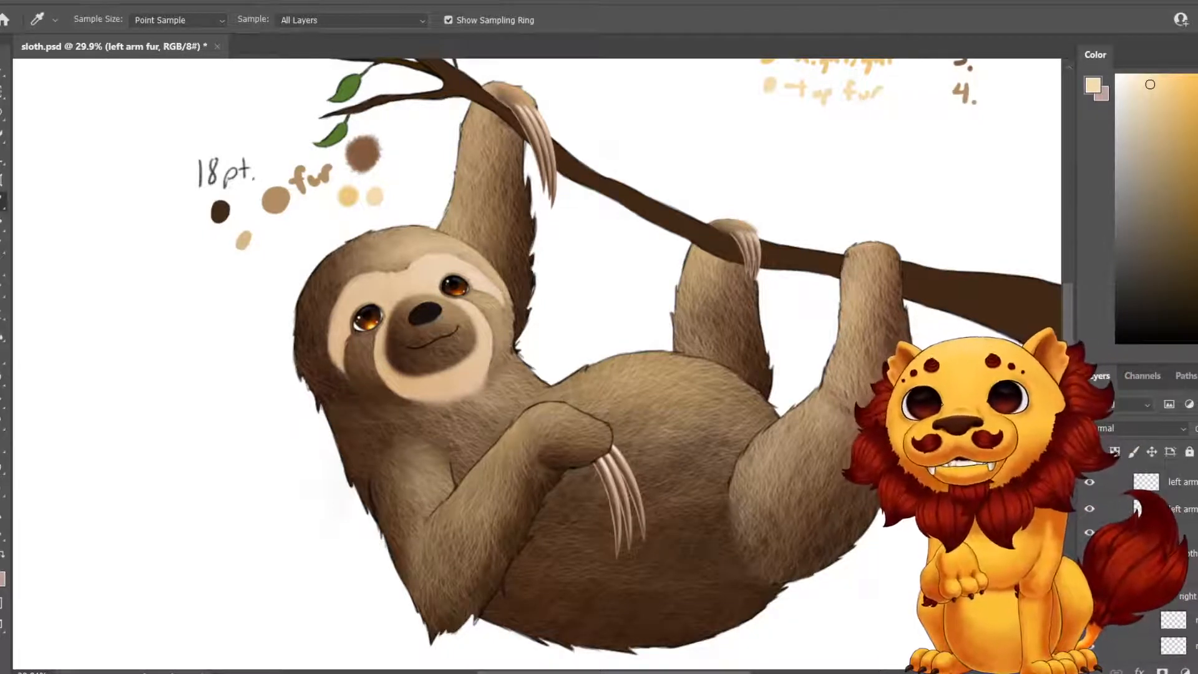
click(219, 212)
key(b)
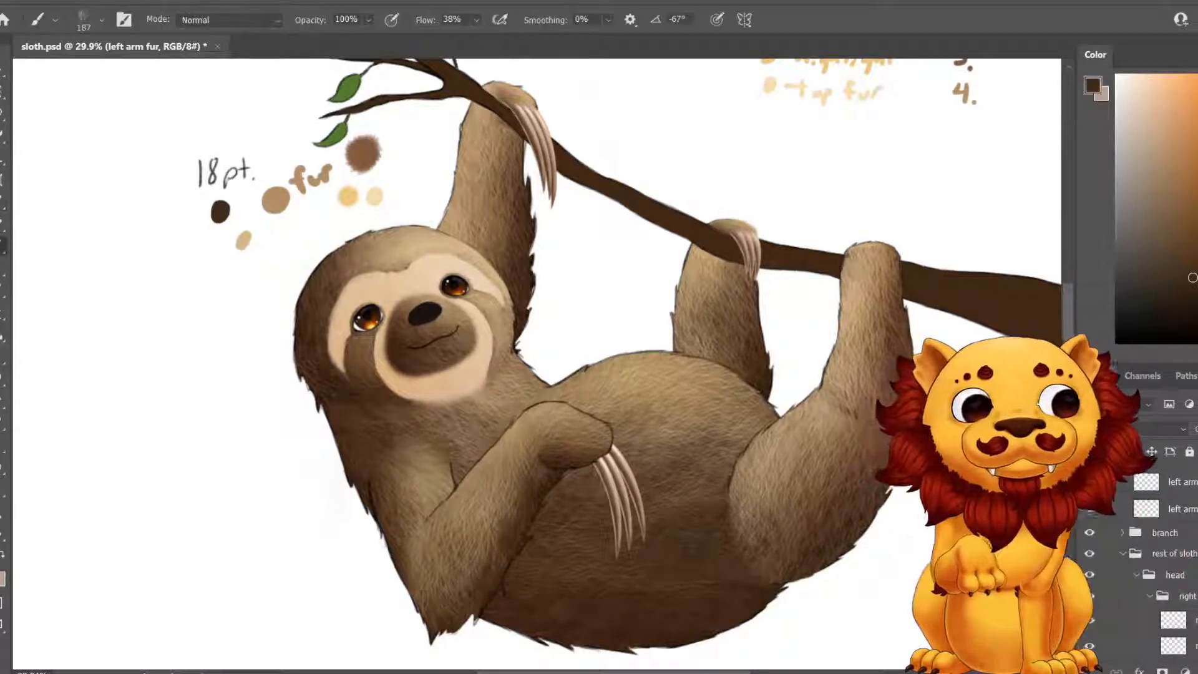
Find the left leg layer group, expand it and make it the active selection.
scroll(1154, 561, down, 5)
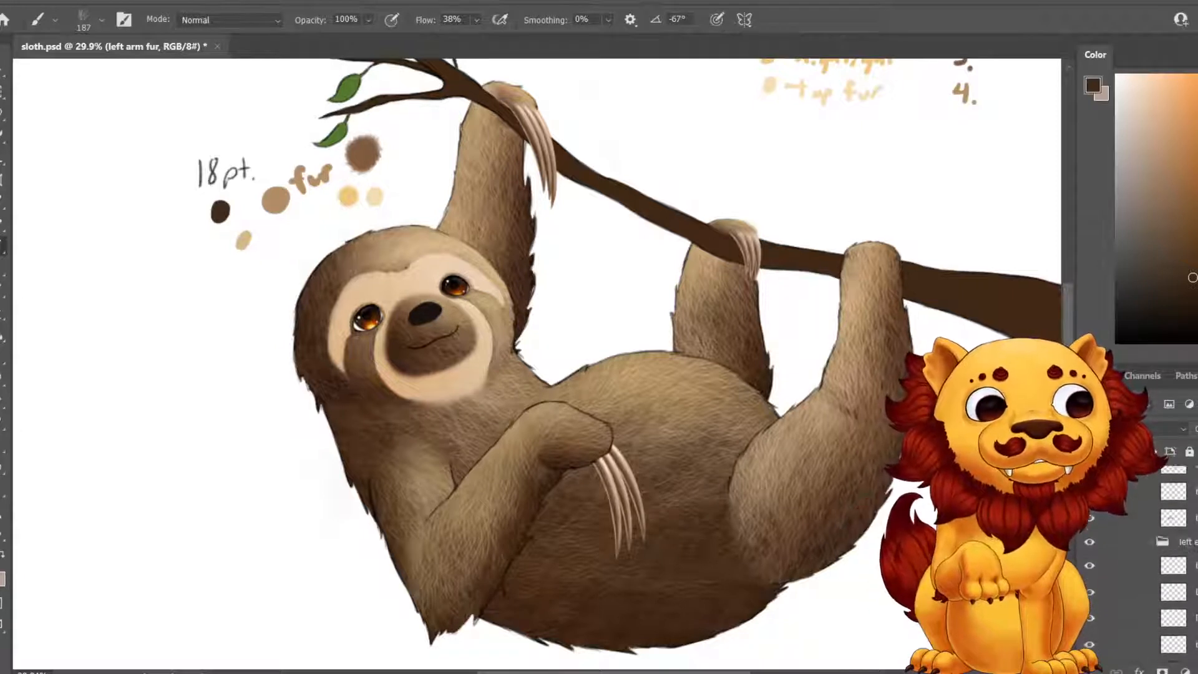
scroll(1154, 562, up, 8)
scroll(1154, 561, down, 10)
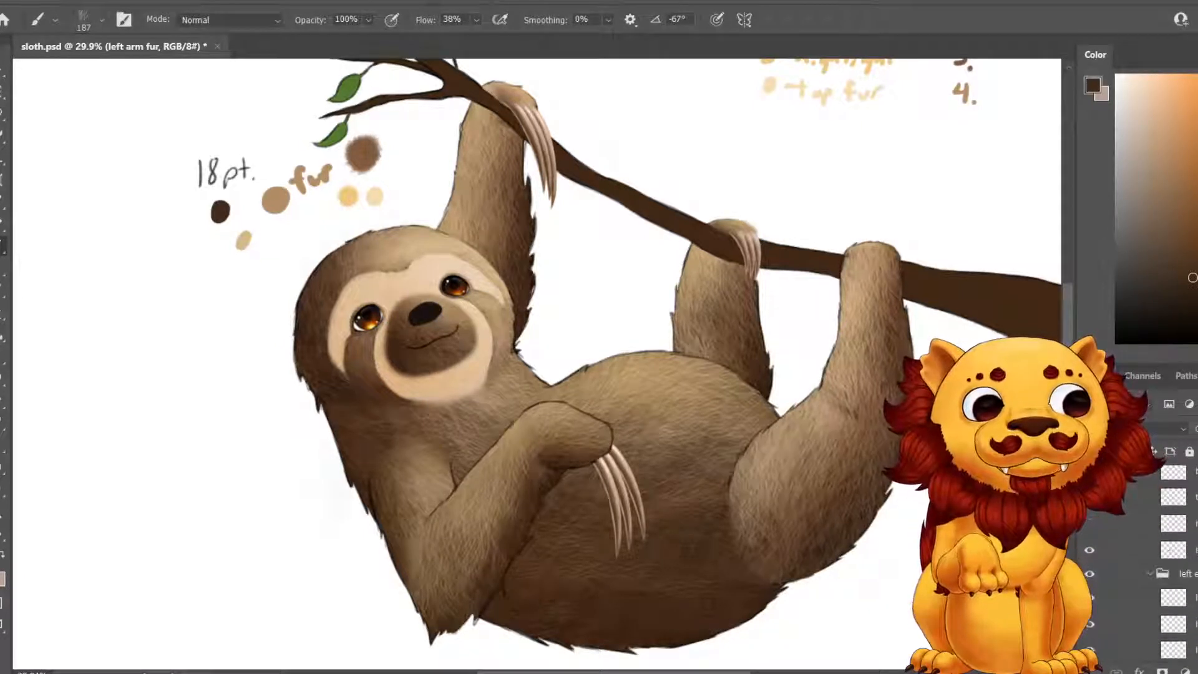
scroll(1153, 562, down, 10)
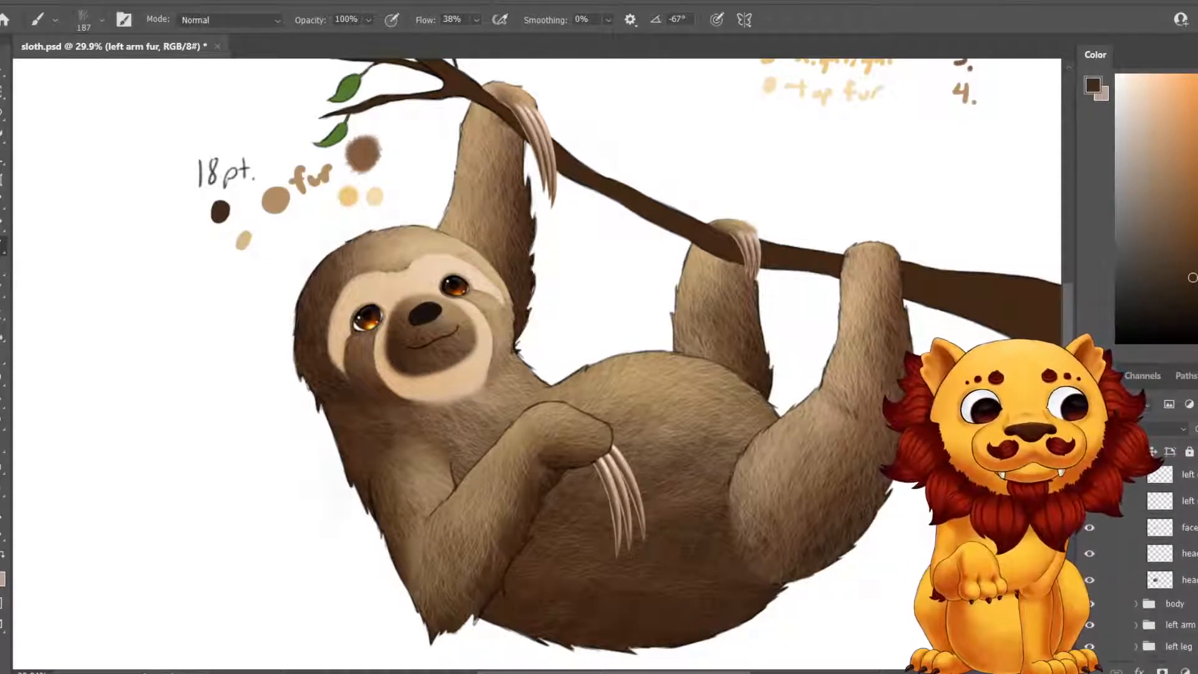
scroll(1153, 562, down, 2)
click(1135, 575)
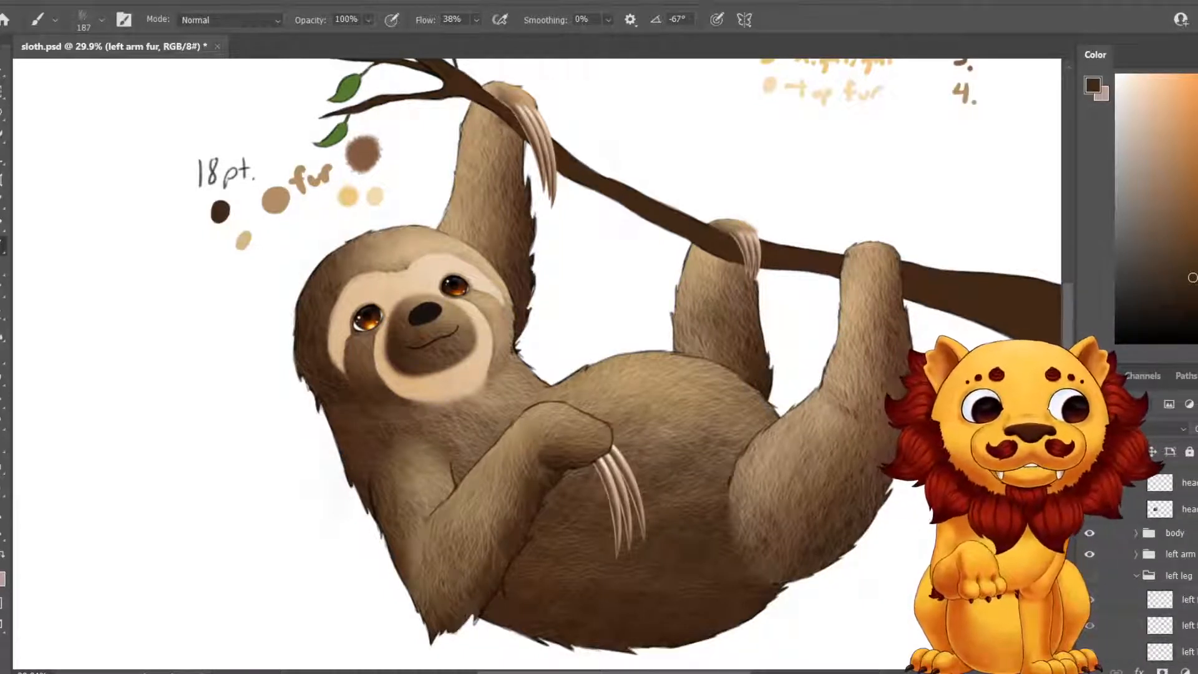
click(1089, 575)
click(1178, 576)
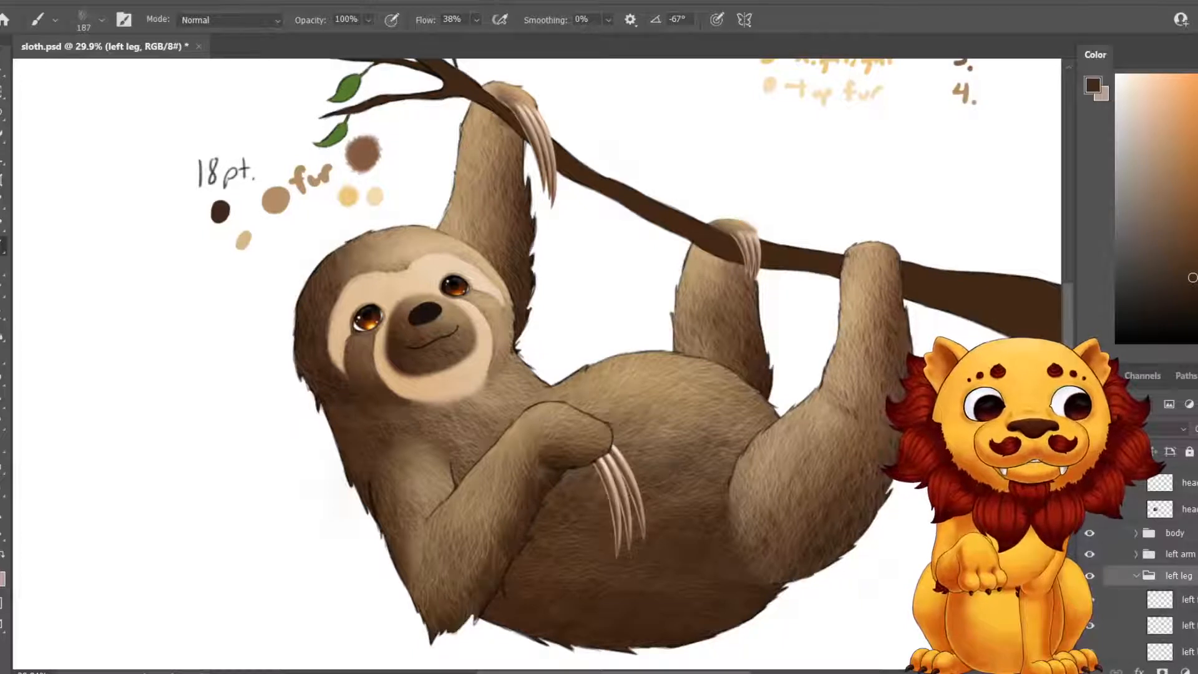
Collapse the left leg group, find and expand the right leg group, and check its lowest layer by toggling the visibility.
click(1135, 575)
scroll(1148, 575, up, 6)
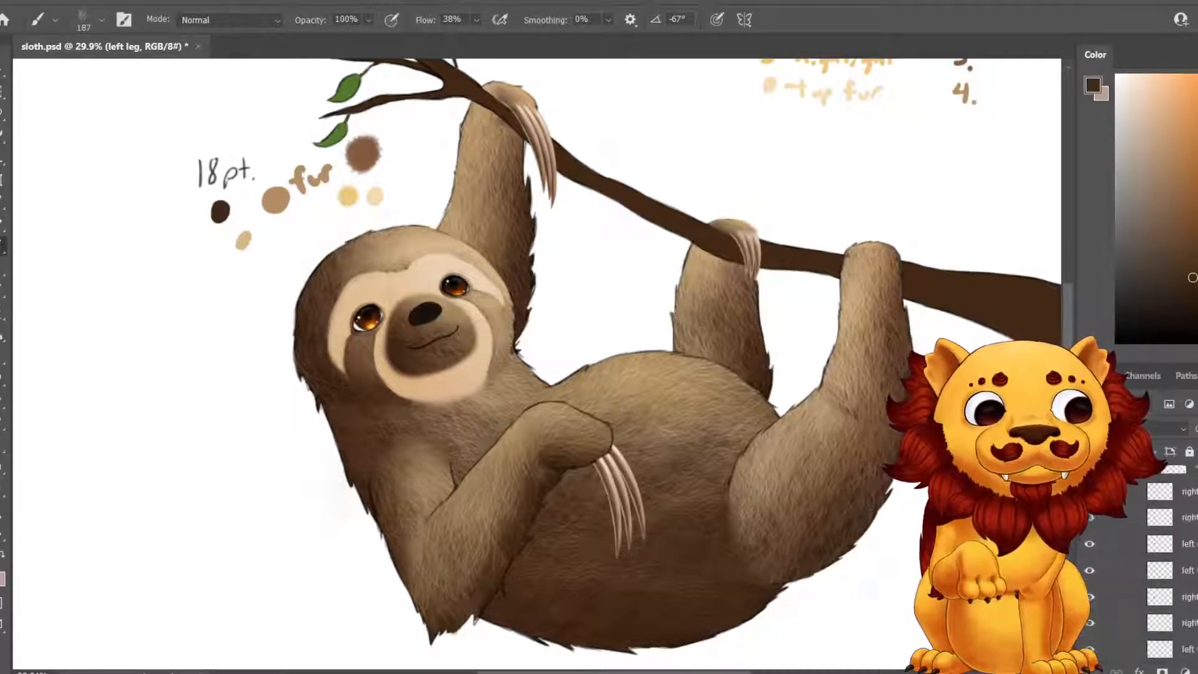
scroll(1147, 575, up, 12)
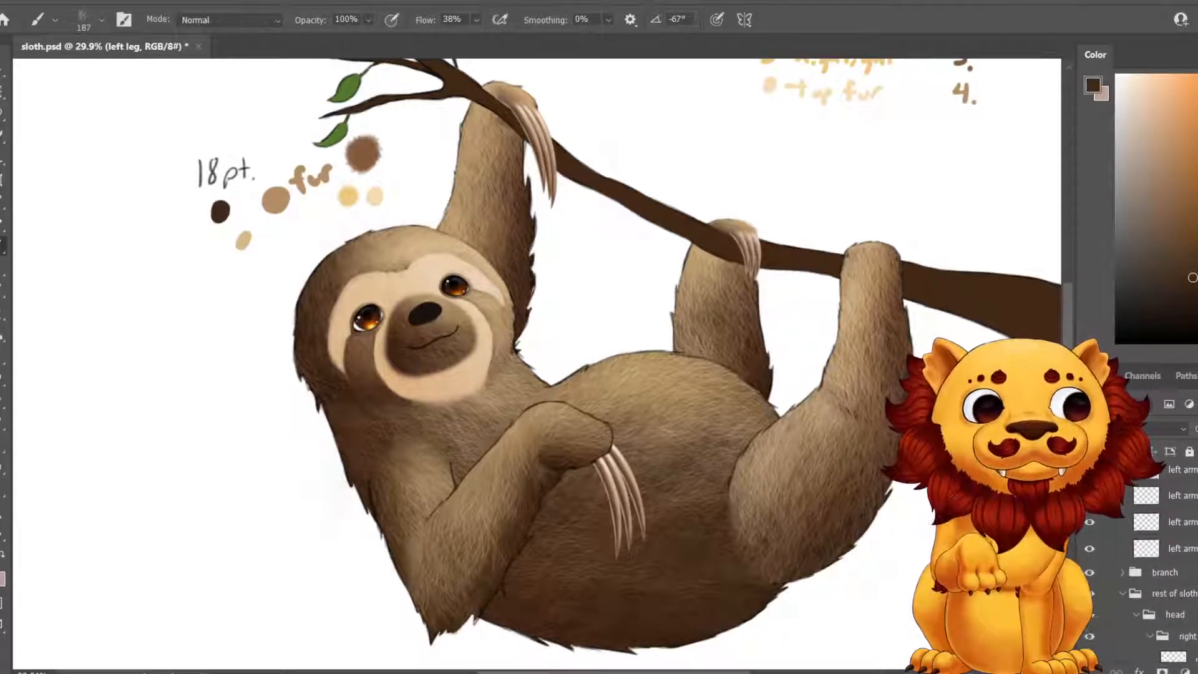
scroll(1160, 561, up, 5)
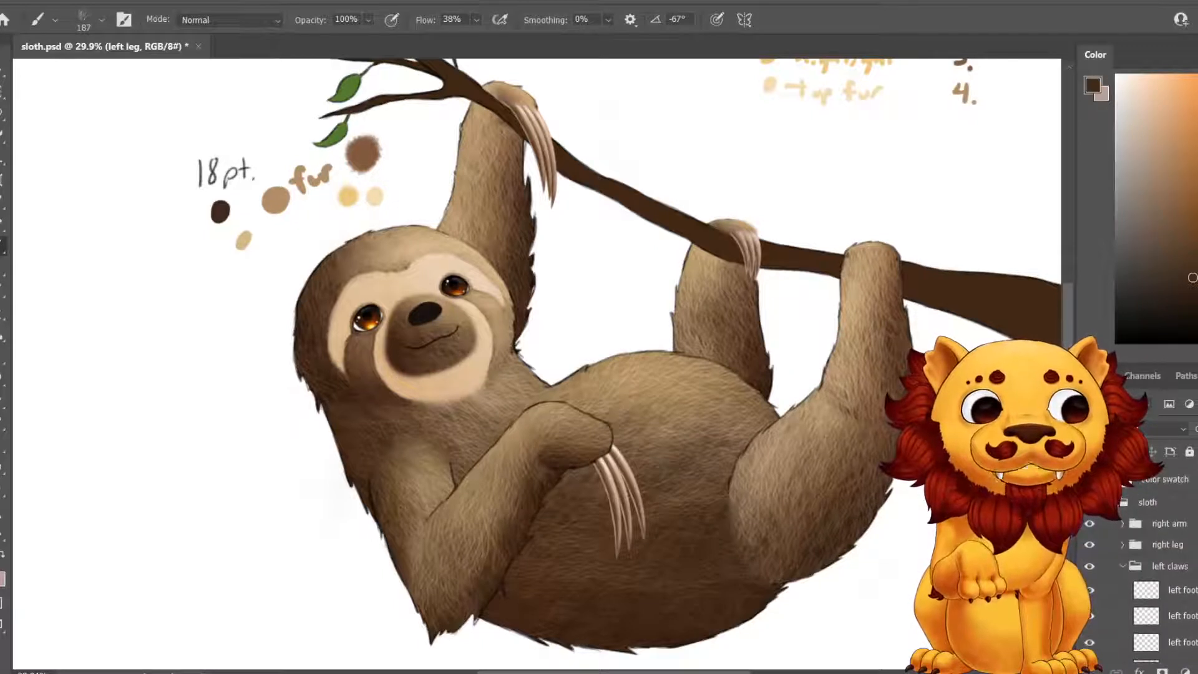
click(1122, 545)
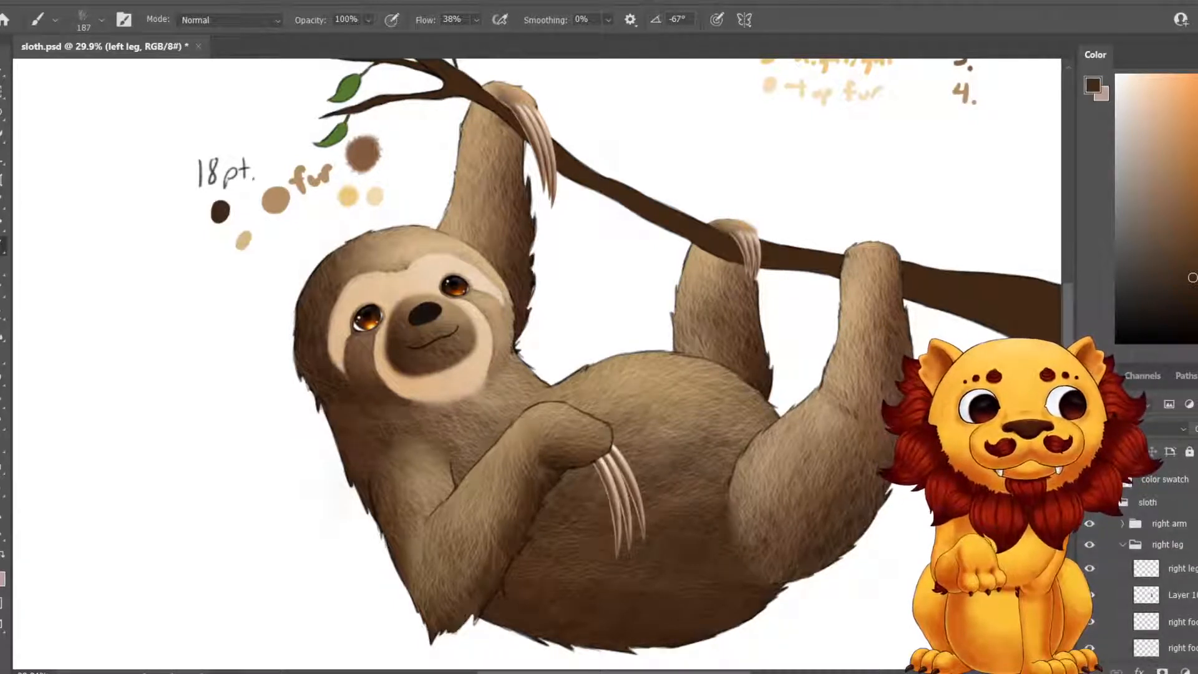
scroll(1160, 562, down, 3)
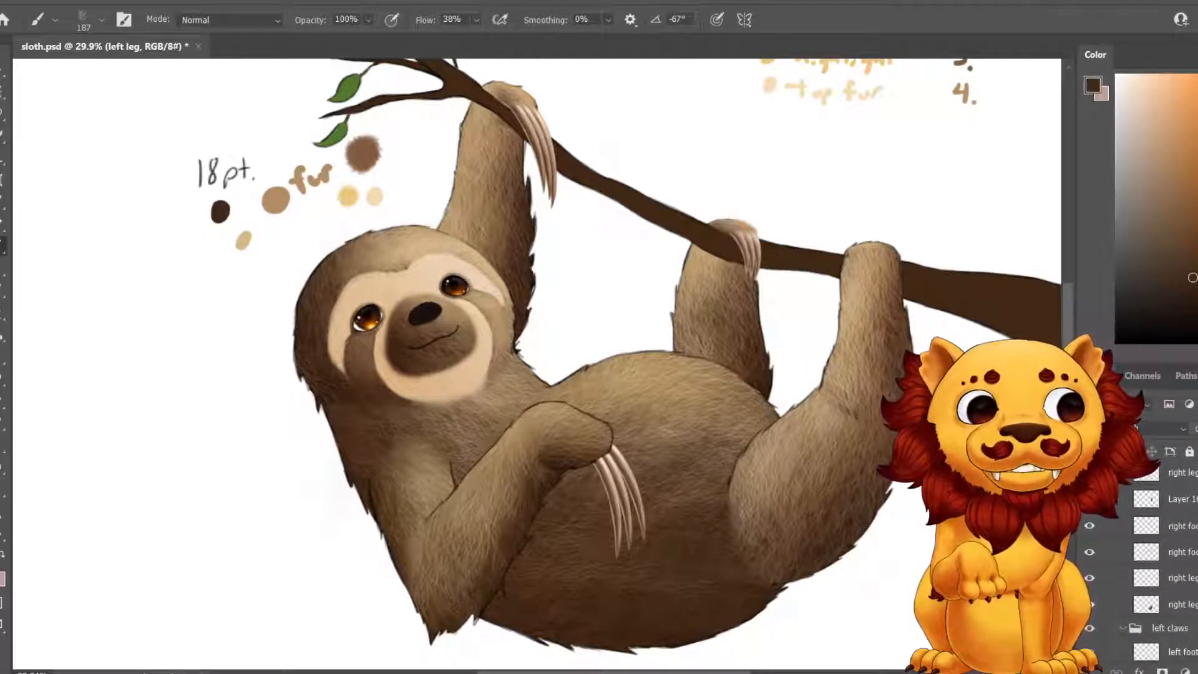
click(1089, 603)
click(1089, 604)
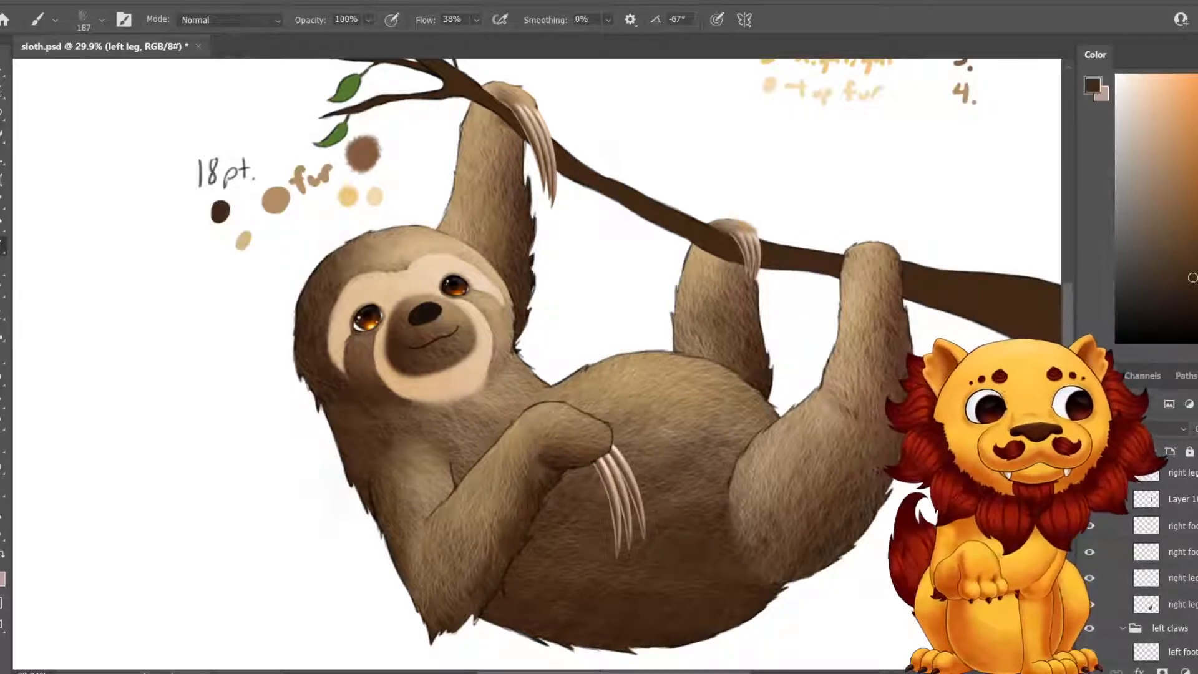
Rename Layer 10 in the right leg group as "right leg 2".
double_click(1181, 498)
text(right leg)
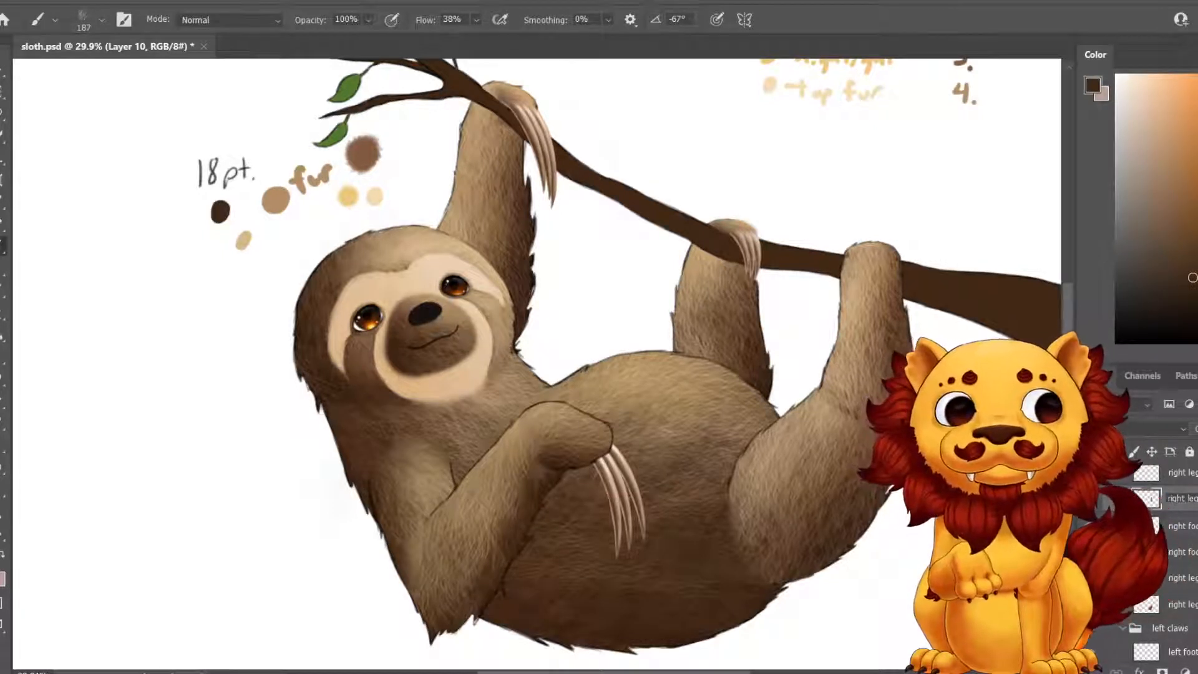
key(Return)
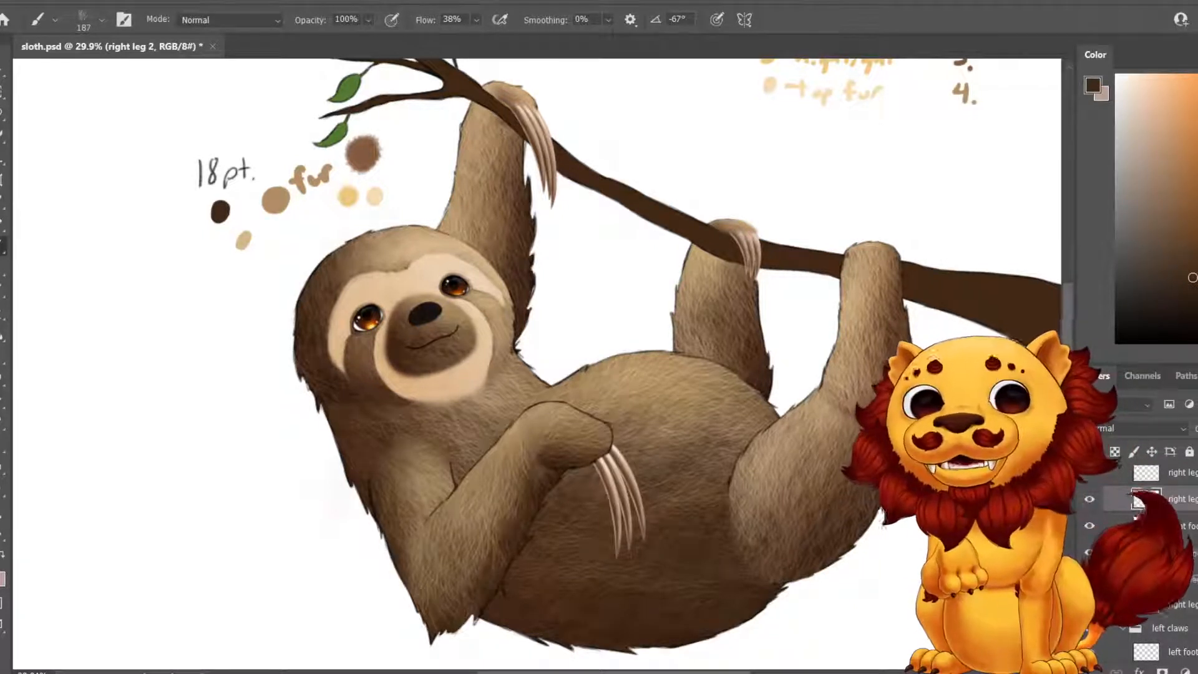
Adjust the Hue/Saturation of the "right leg 1" layer to Saturation +15 and Lightness -14, and return to the Brush tool.
scroll(1153, 561, up, 3)
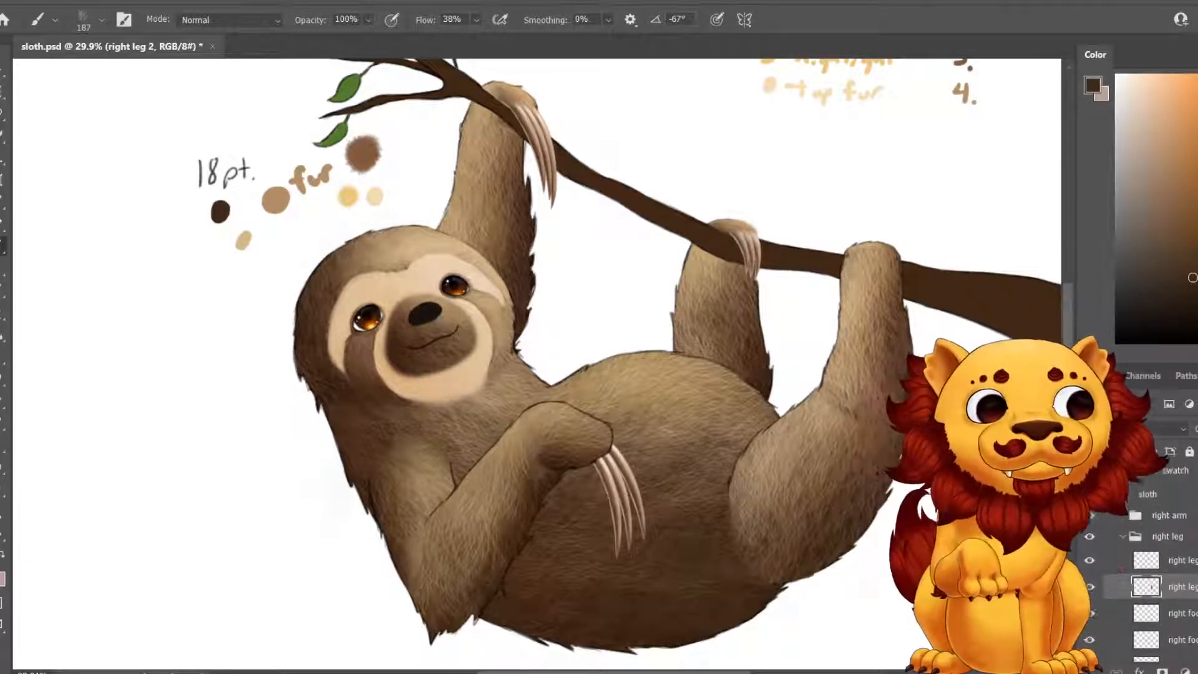
scroll(1154, 561, down, 2)
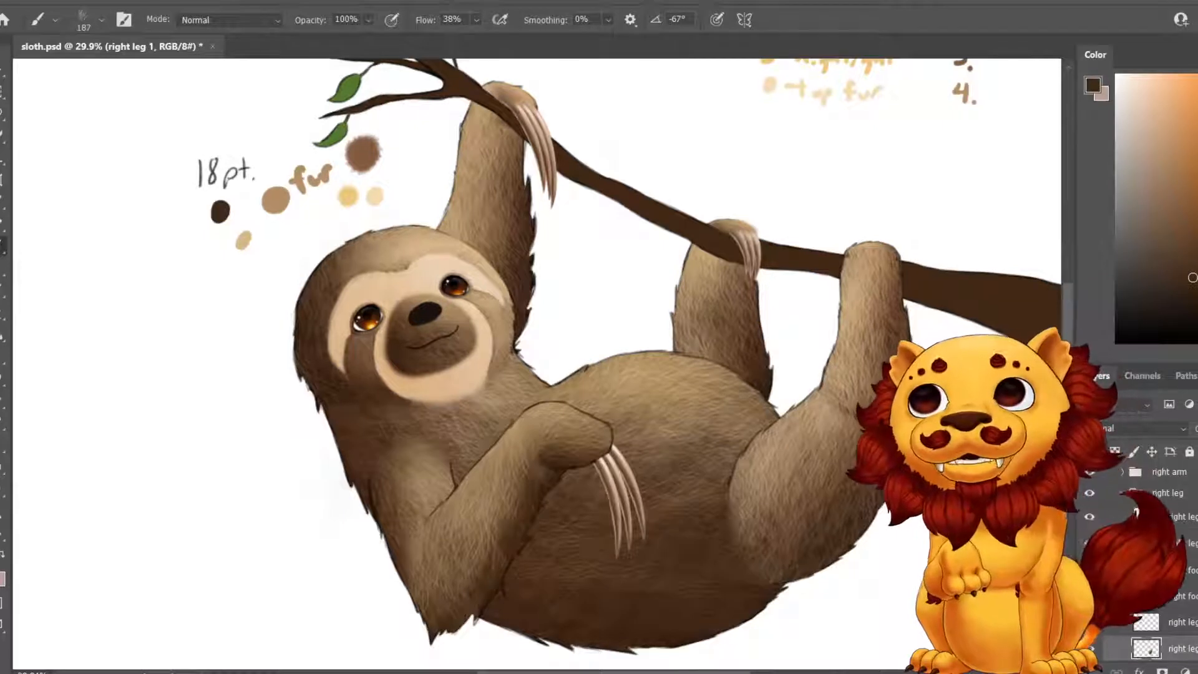
click(70, 1)
mouse_move(100, 34)
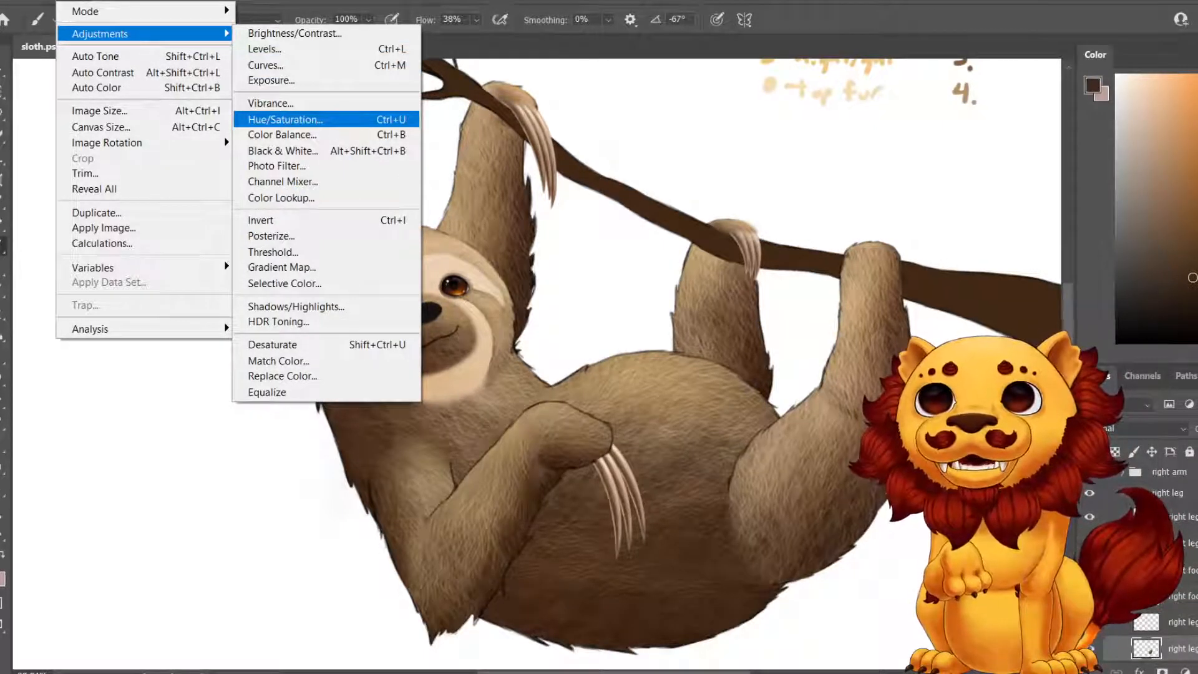
click(284, 119)
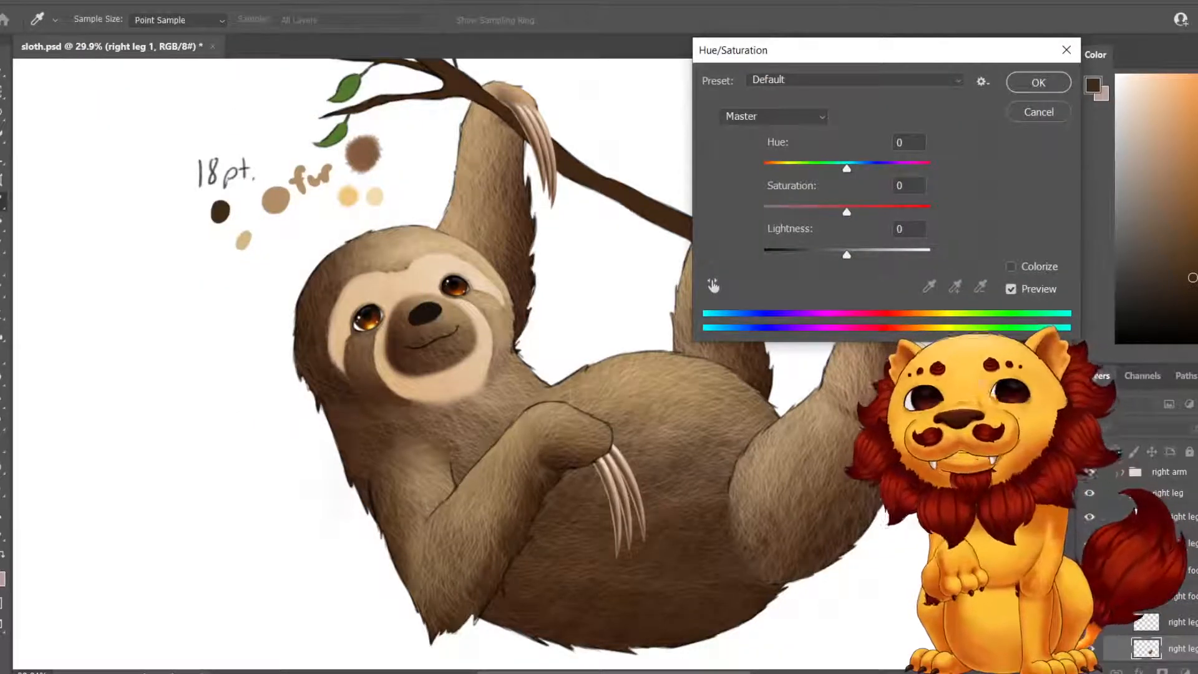
drag(846, 212, 859, 212)
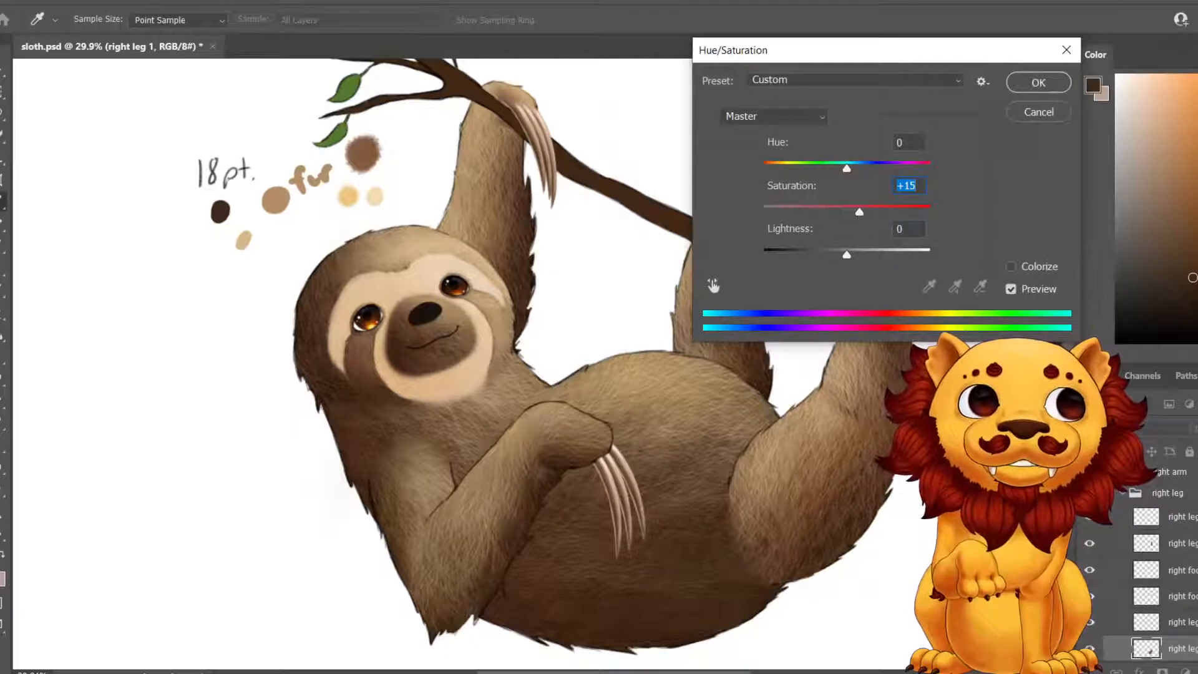
key(Tab)
key(shift+Down)
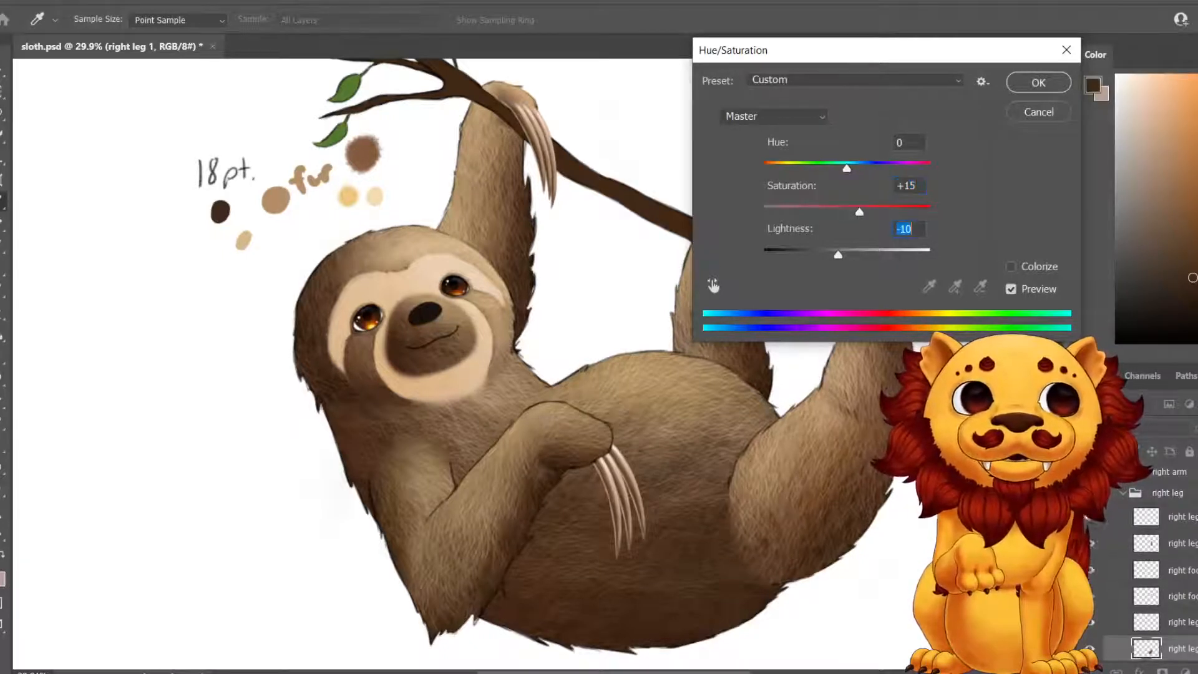
key(Down)
key(Down)
key(Down)
key(Down)
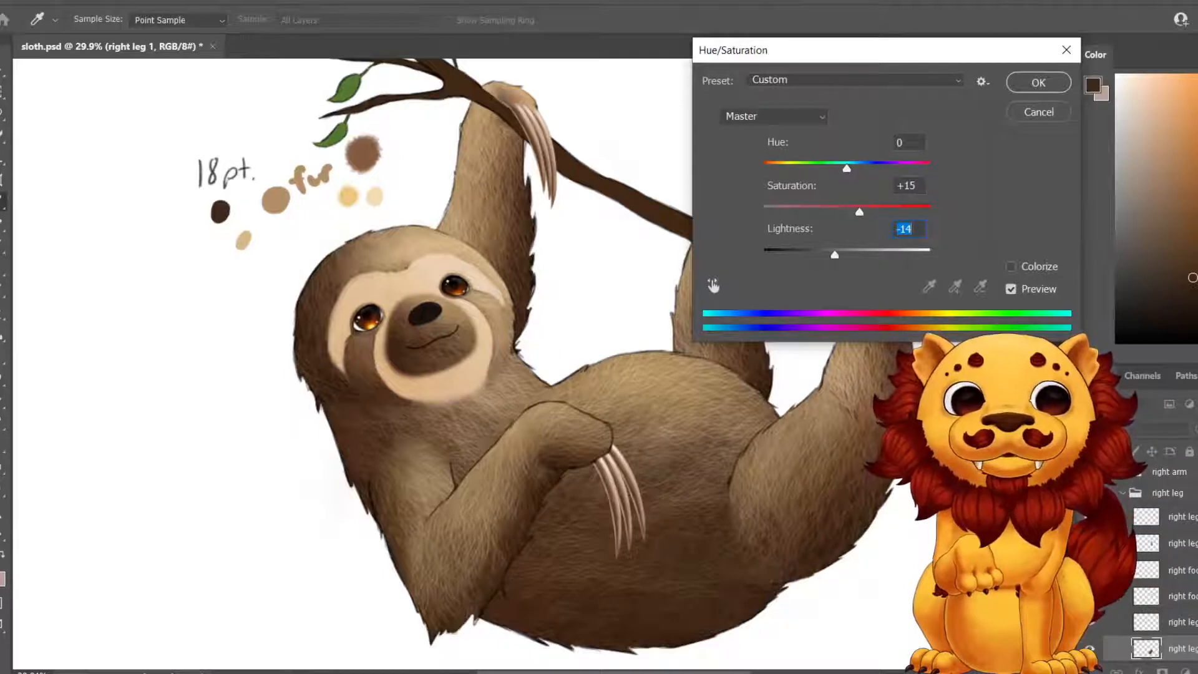
key(Return)
key(b)
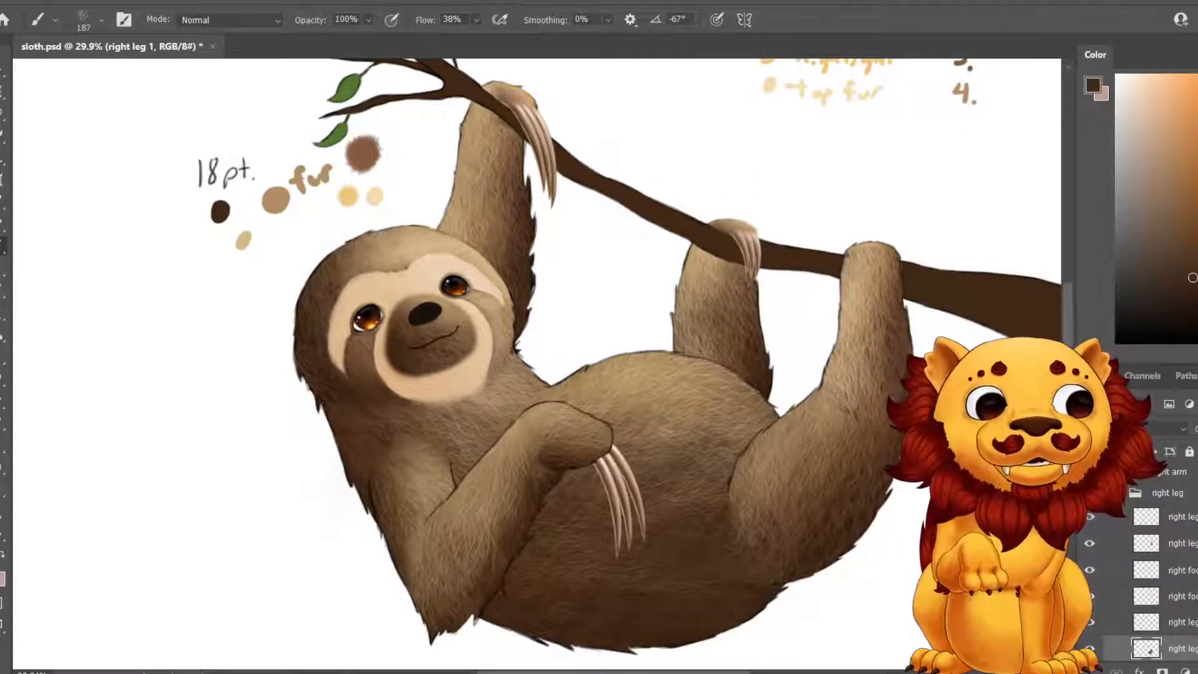
Adjust the Hue/Saturation of the "right leg 2" layer to Saturation +5 and Lightness -2.
click(1182, 544)
click(66, 2)
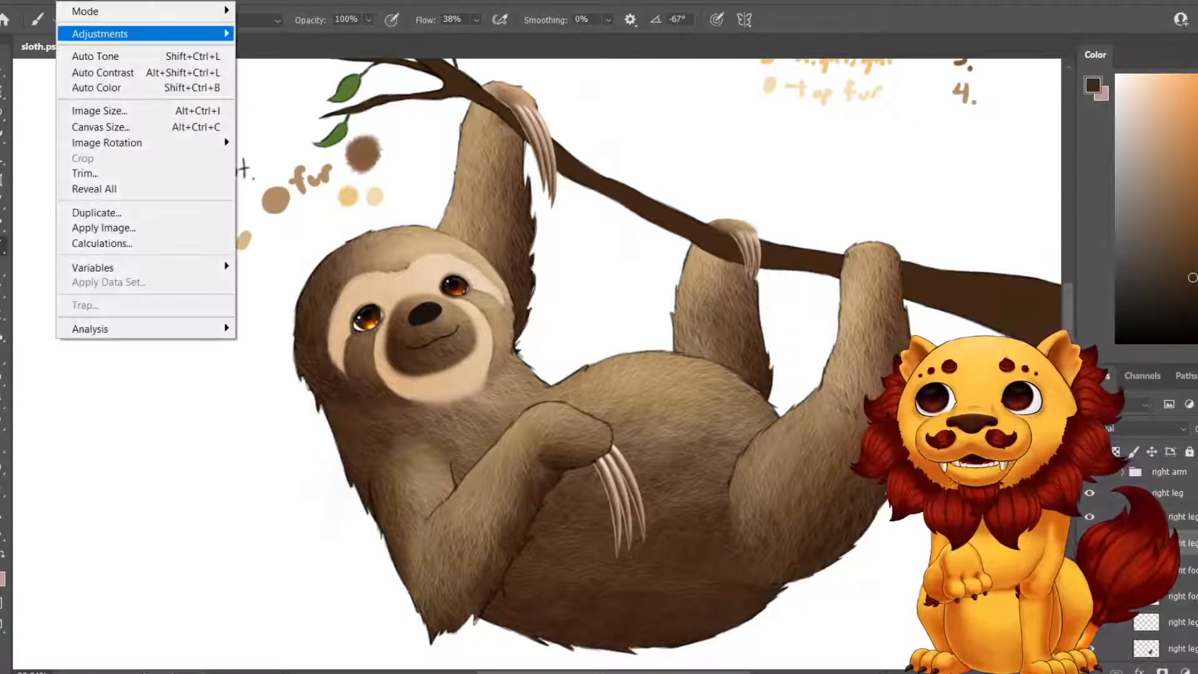
mouse_move(103, 34)
click(284, 119)
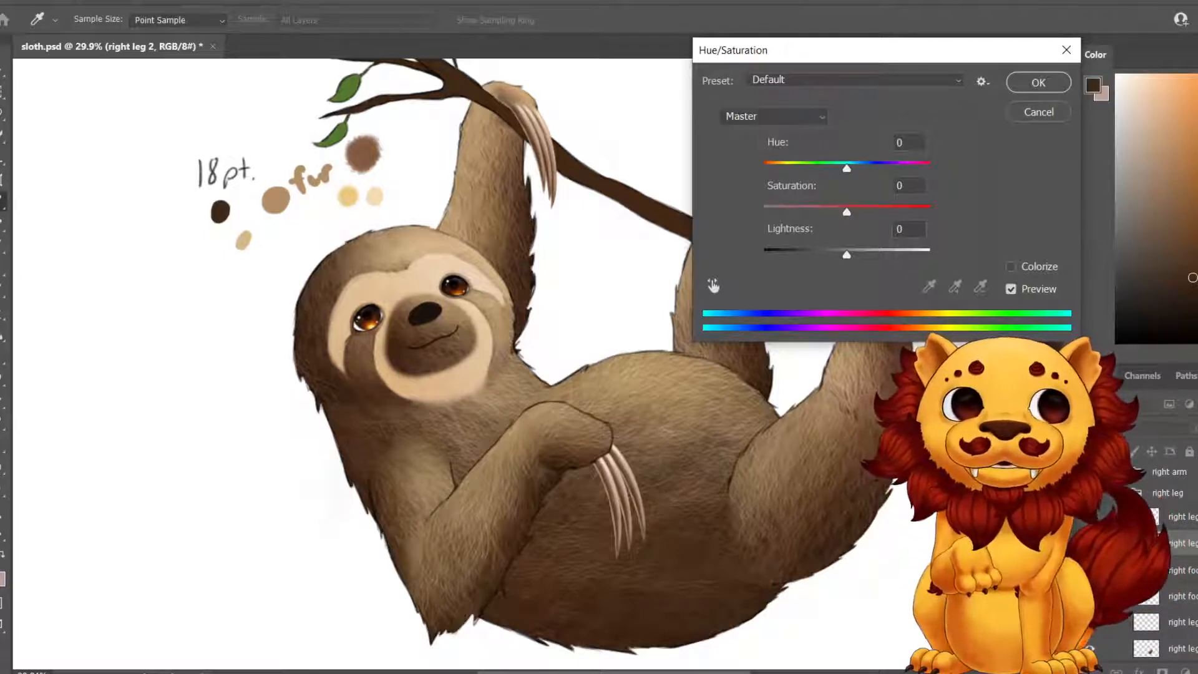
drag(811, 50, 167, 155)
drag(202, 317, 207, 317)
key(Tab)
key(Down)
key(Down)
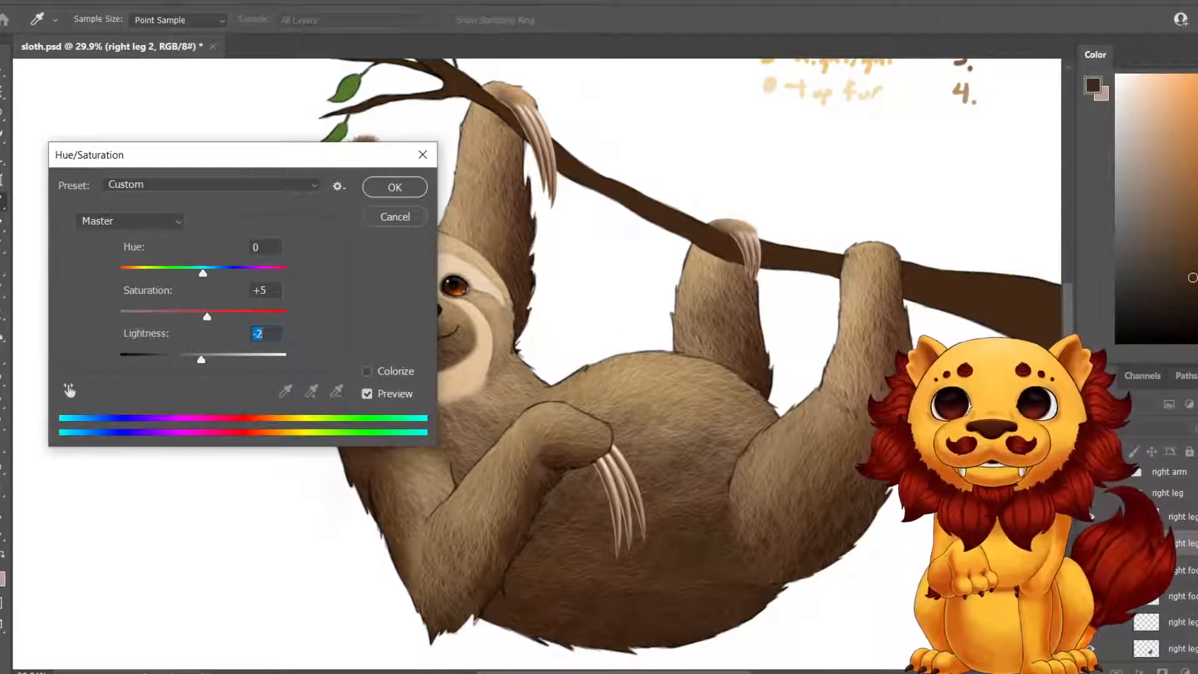
key(Return)
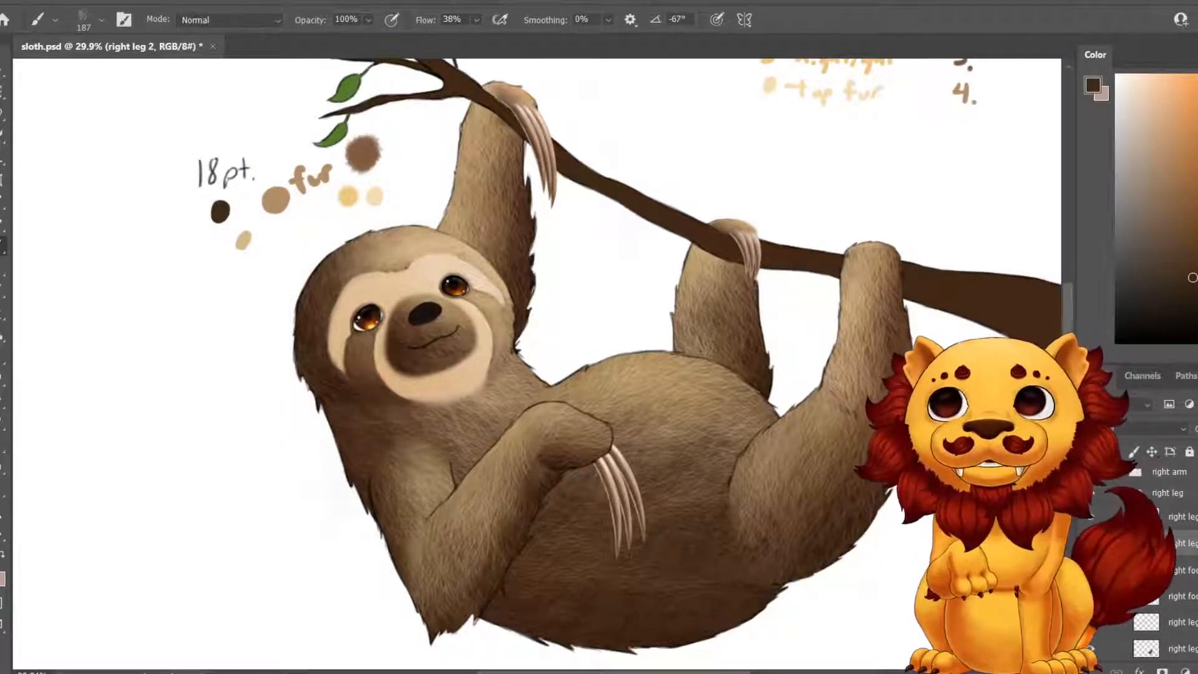
Create a layer named "right leg 1 fur" and paint a dark brown patch where thigh meets belly with the 187 px Soft Round Pressure Opacity brush.
click(102, 20)
click(14, 176)
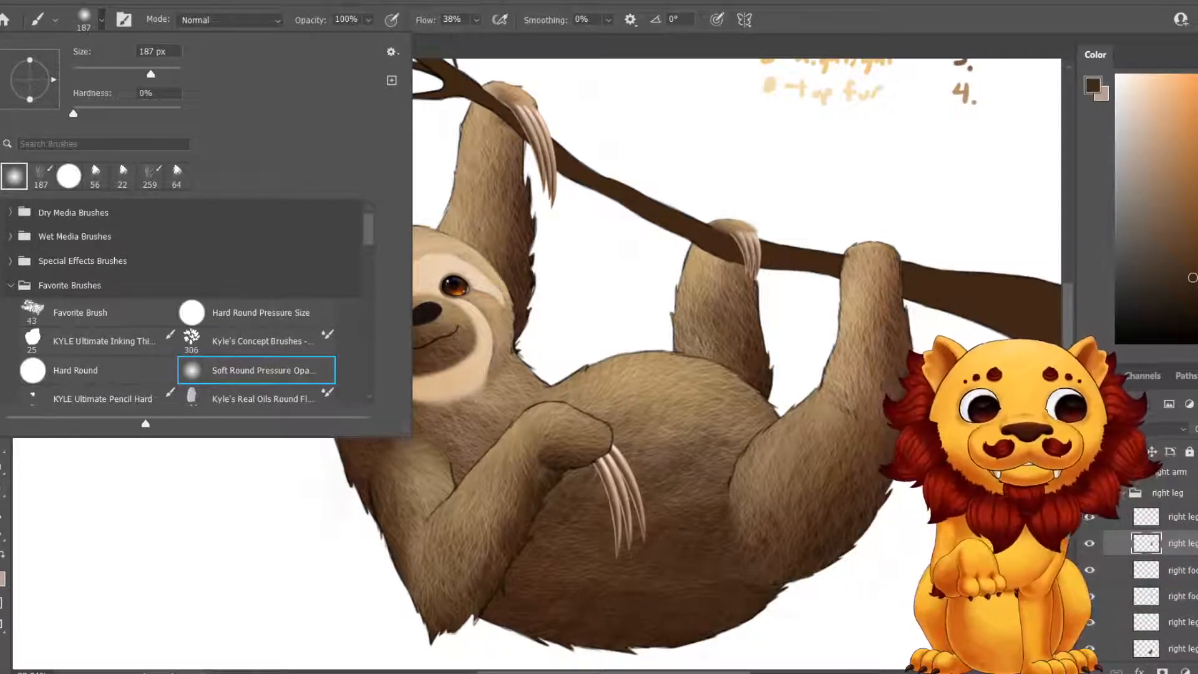
click(1182, 622)
key(ctrl+shift+alt+n)
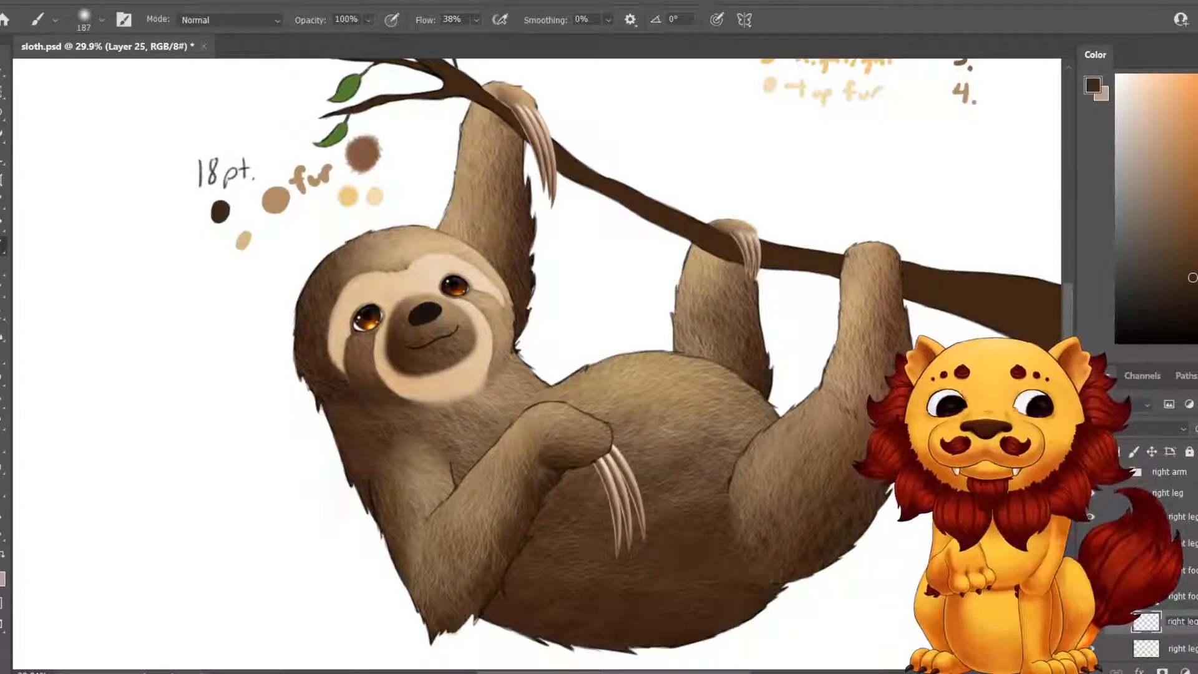
key(Return)
mouse_move(741, 530)
mouse_down()
mouse_move(738, 508)
mouse_move(746, 543)
mouse_up()
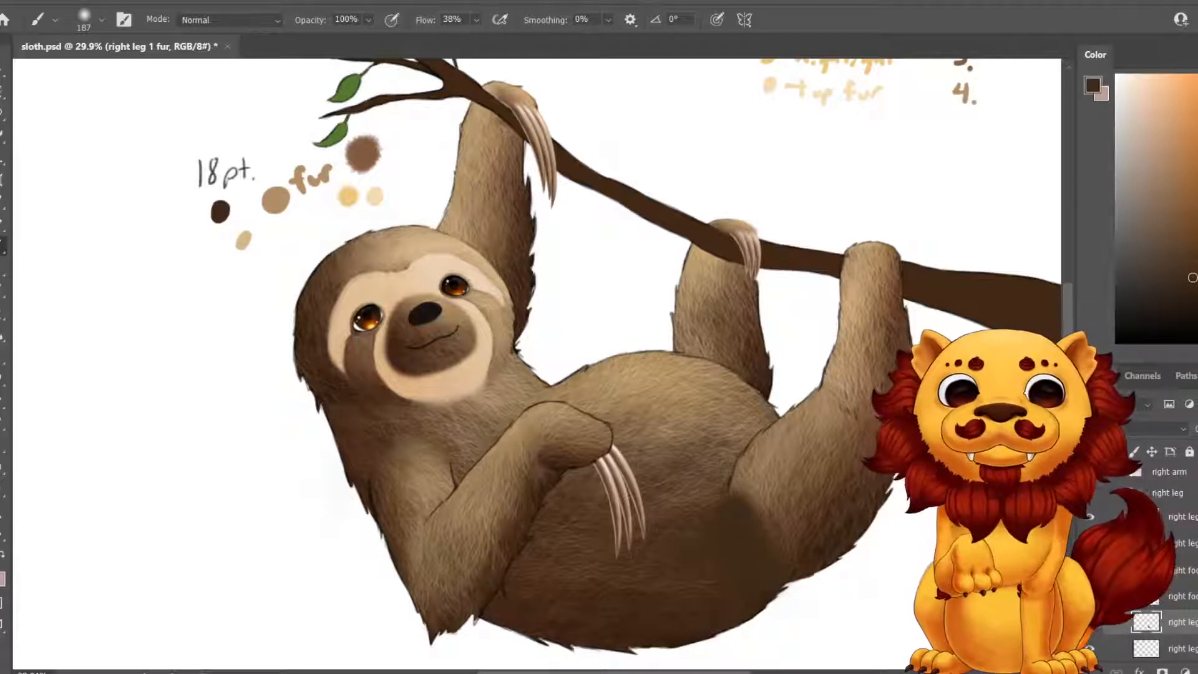
Sample the dark brown swatch beside the "multiply" note as the painting colour and return to the Brush tool.
key(i)
drag(561, 280, 516, 438)
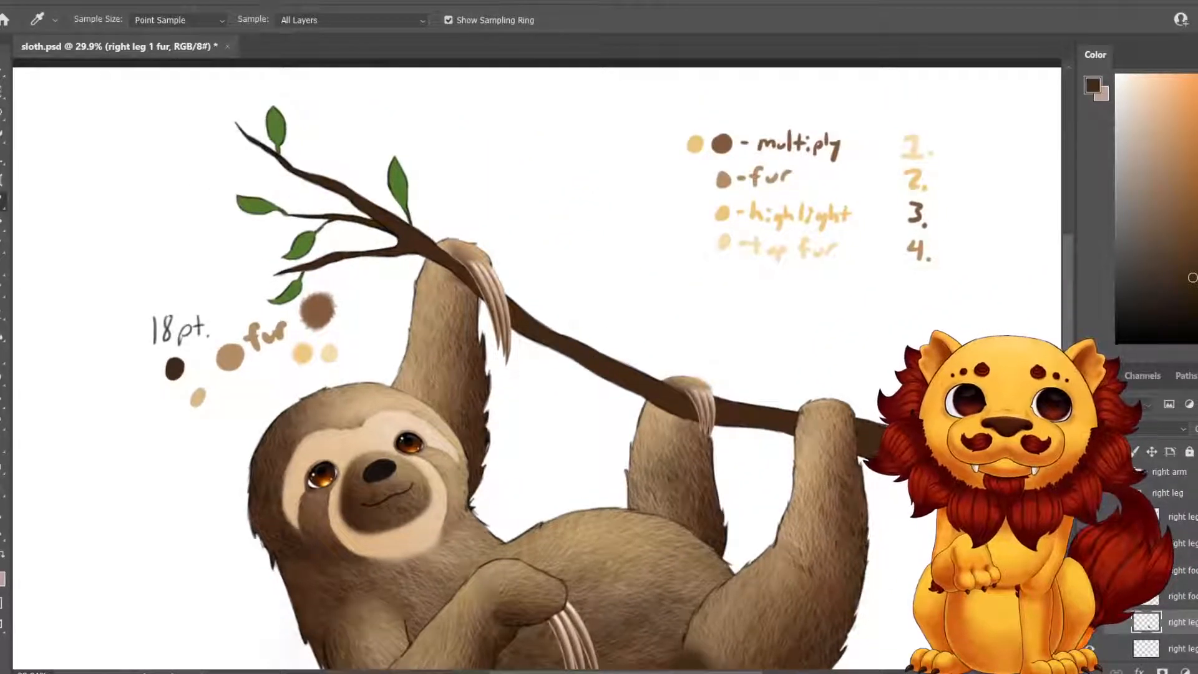
click(721, 143)
drag(624, 486, 633, 233)
key(b)
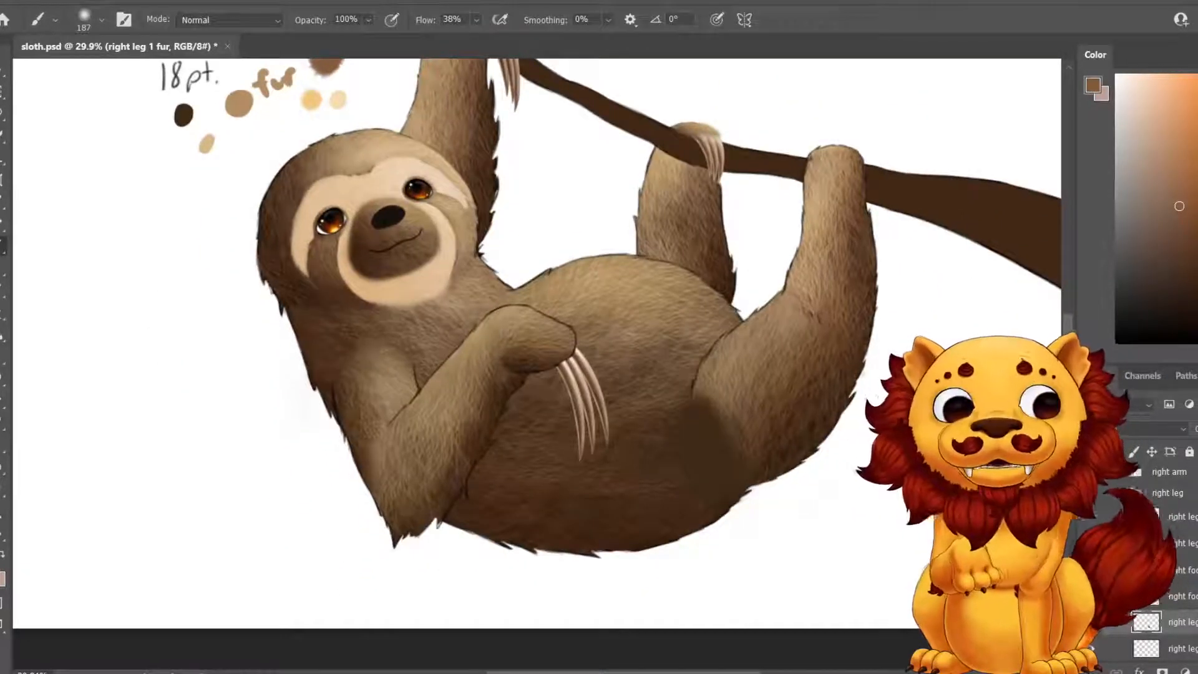
On a new layer, paint a soft brown shadow over the lower thigh with a 369 px brush and set the layer's blend mode to Multiply.
key(ctrl+shift+alt+n)
click(101, 20)
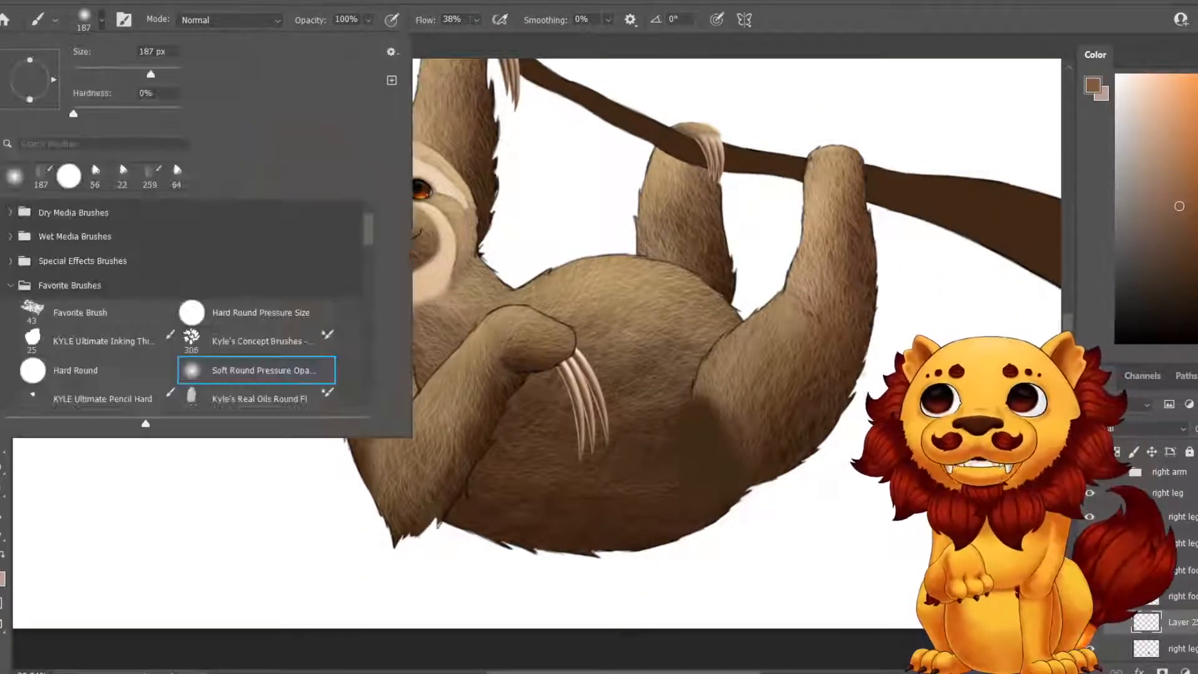
drag(151, 73, 164, 74)
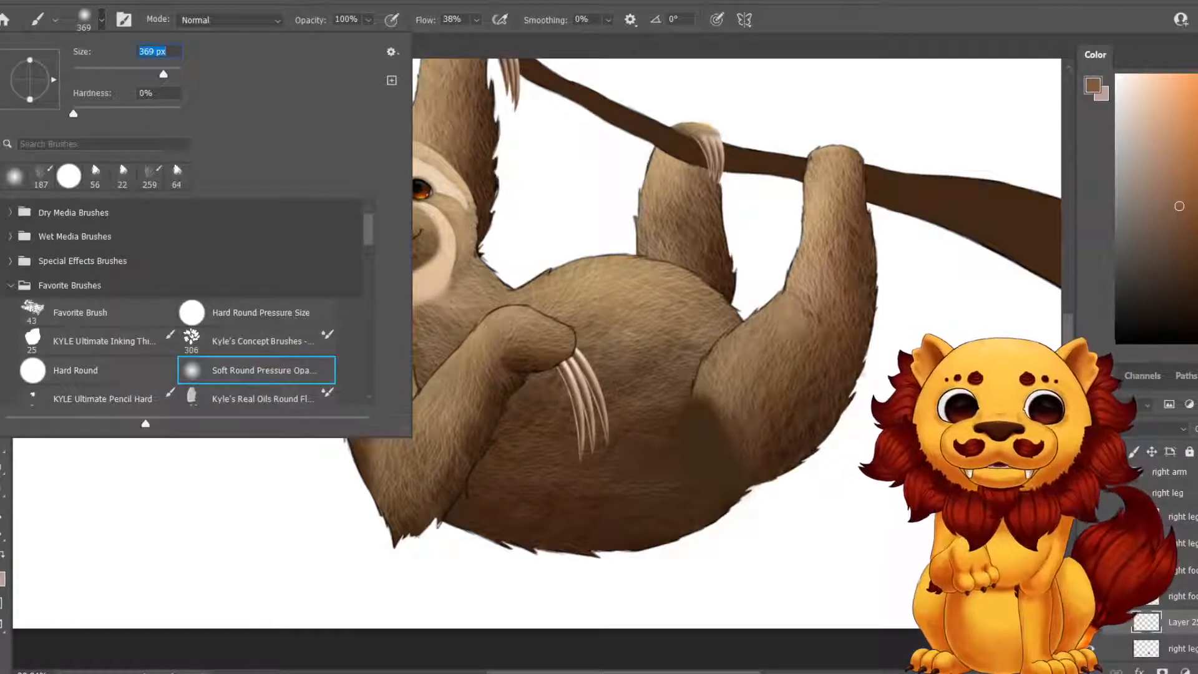
key(Return)
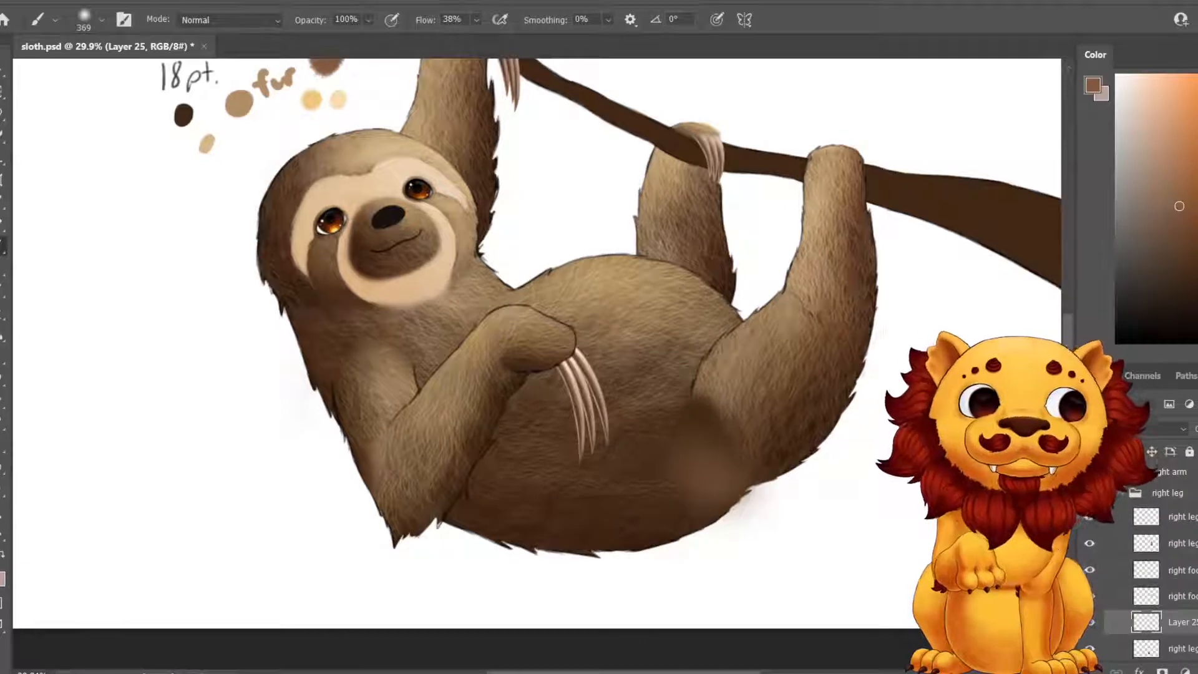
click(1166, 429)
click(1123, 319)
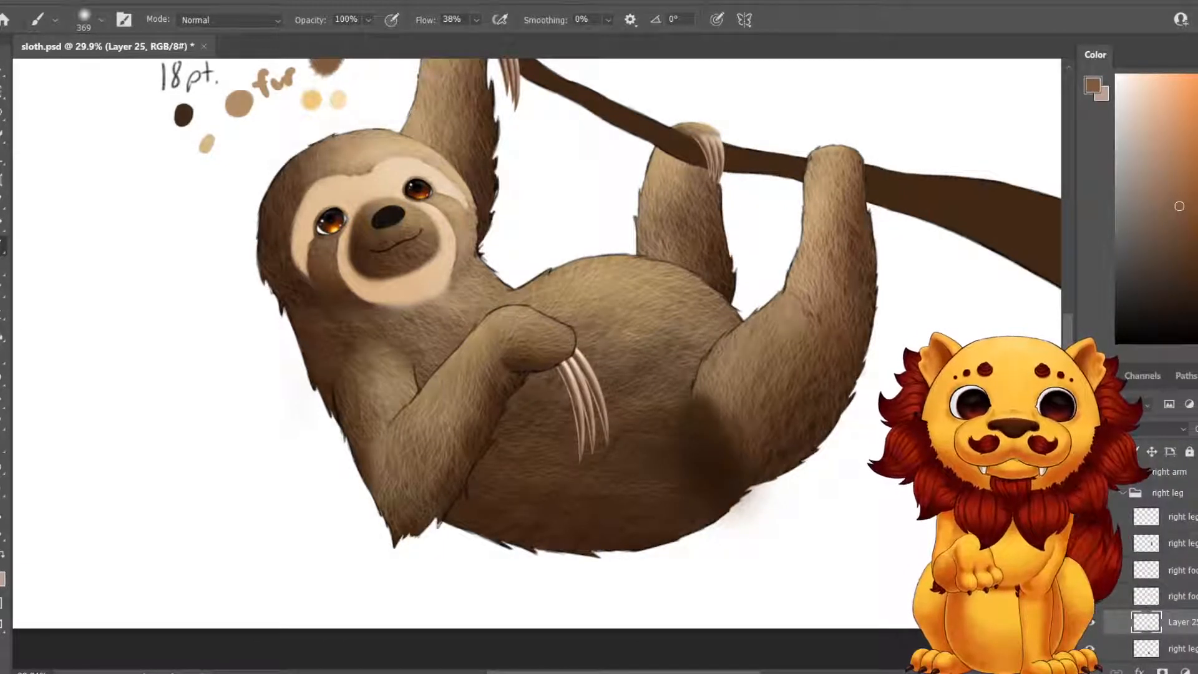
Sample the light brown swatch beside the "fur" note as the painting colour and choose the 259 px fur brush.
scroll(537, 343, up, 5)
key(i)
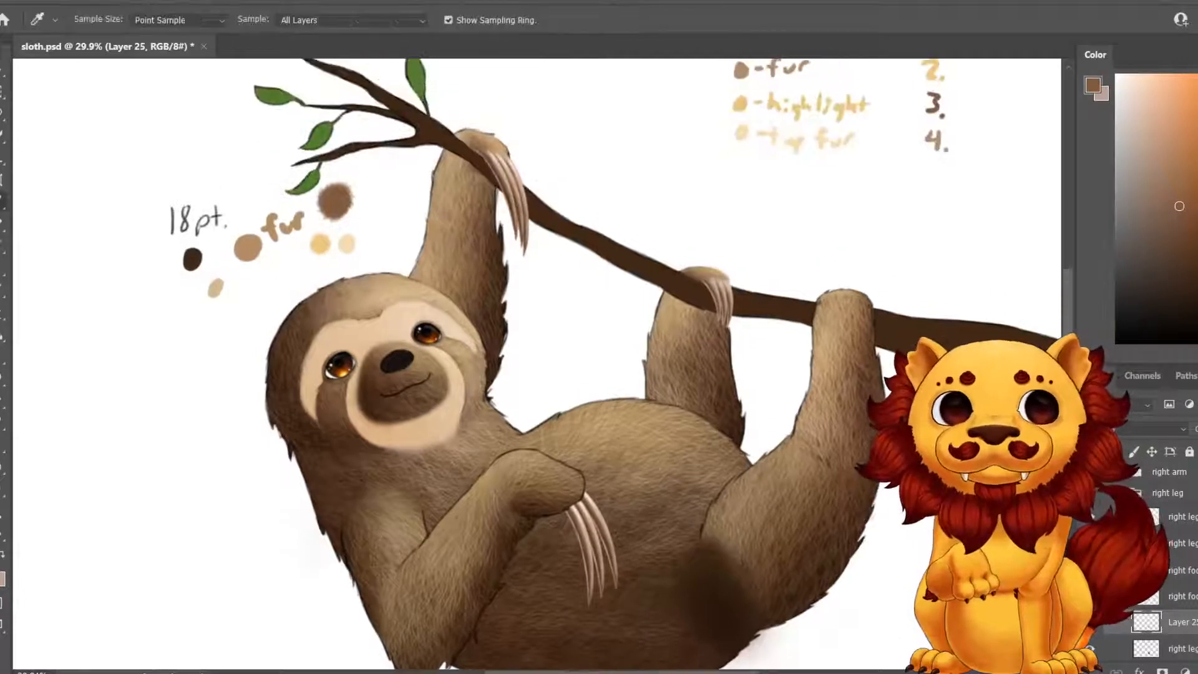
click(247, 247)
key(b)
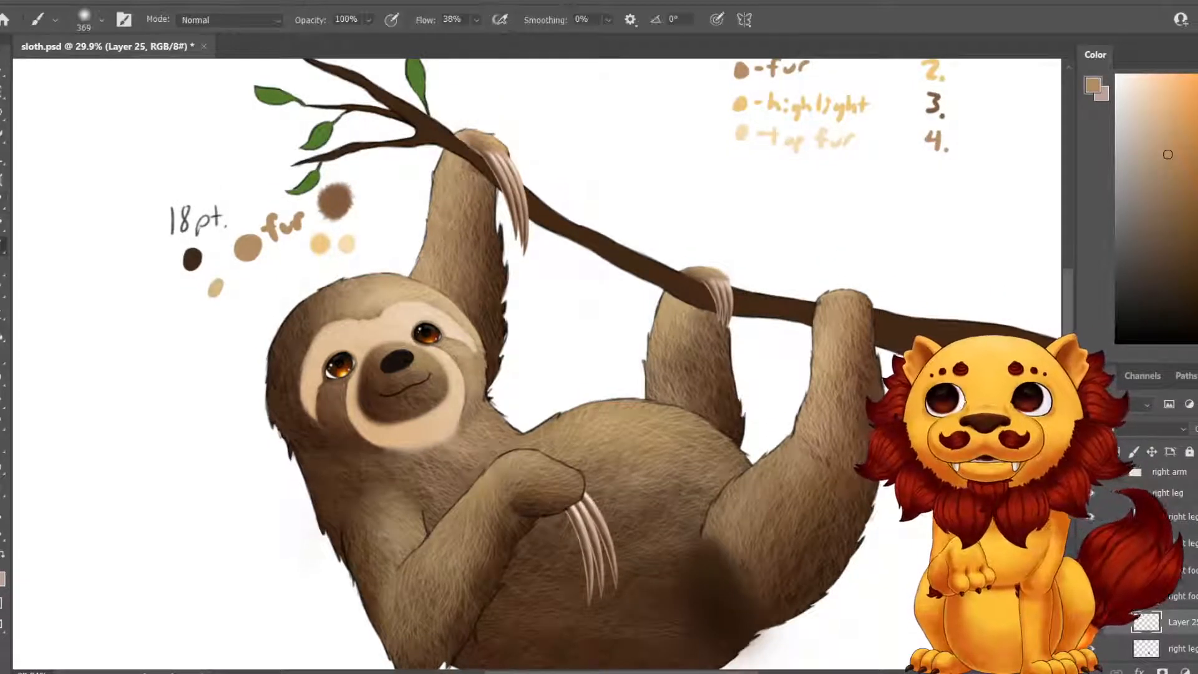
click(101, 20)
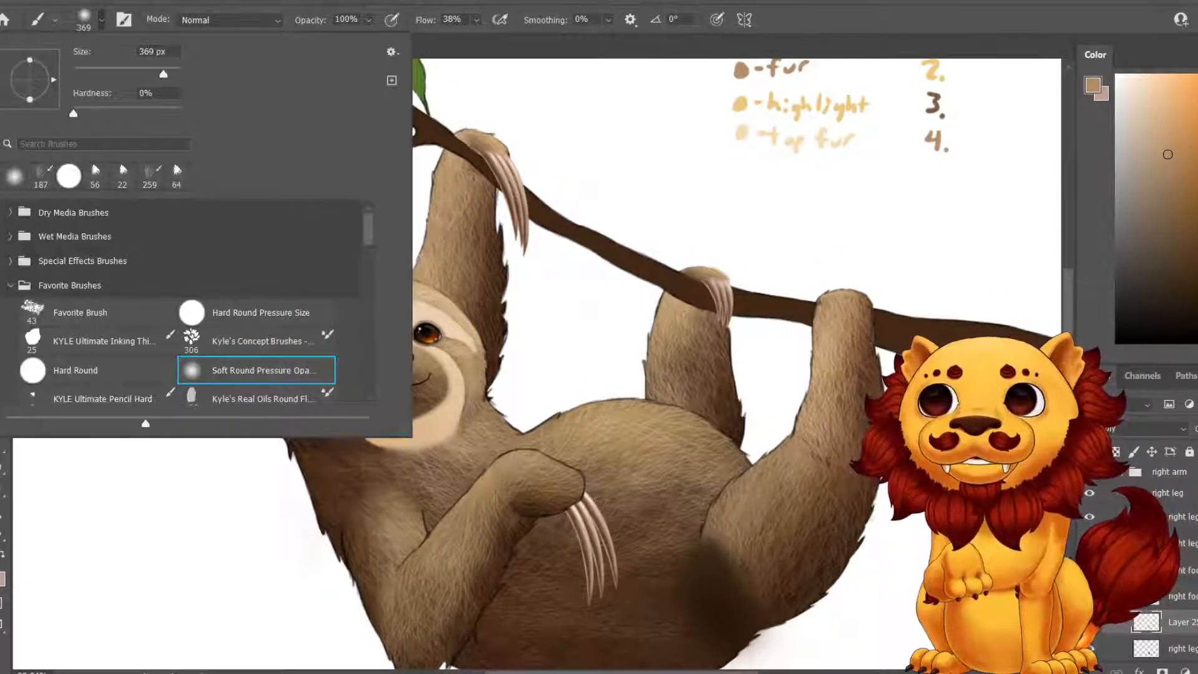
click(149, 172)
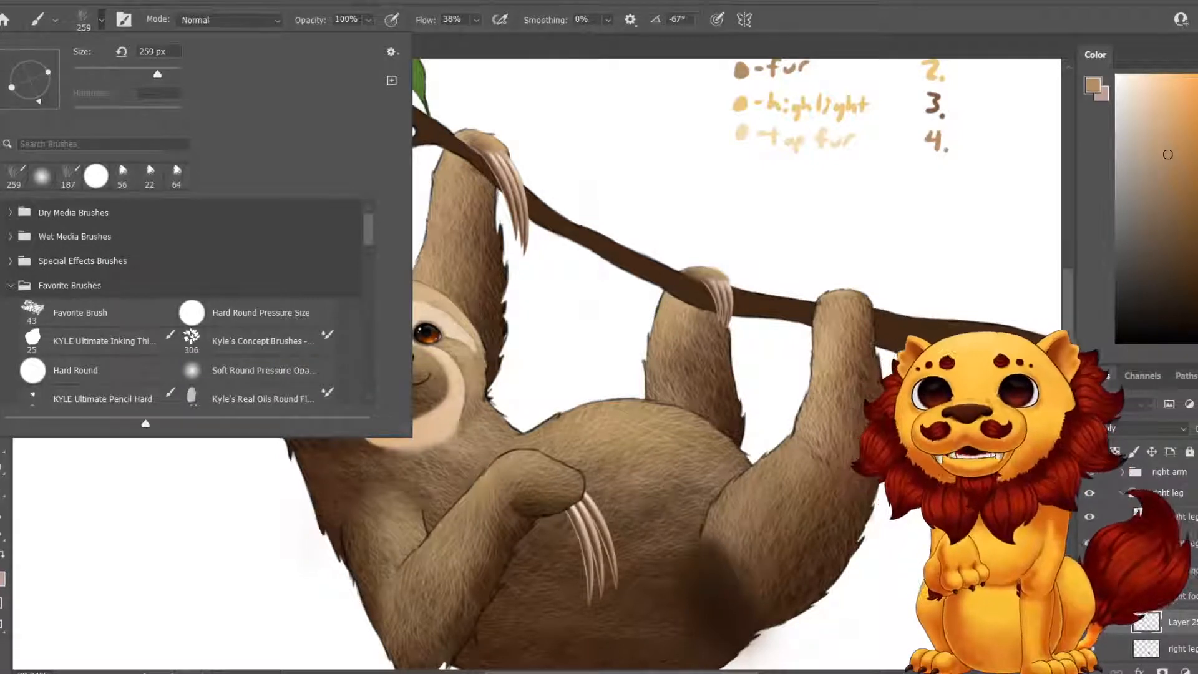
Try a fur stroke along the shaded thigh edge, and add a new layer between "right leg 1 fur" and the shadow layer.
drag(686, 468, 711, 352)
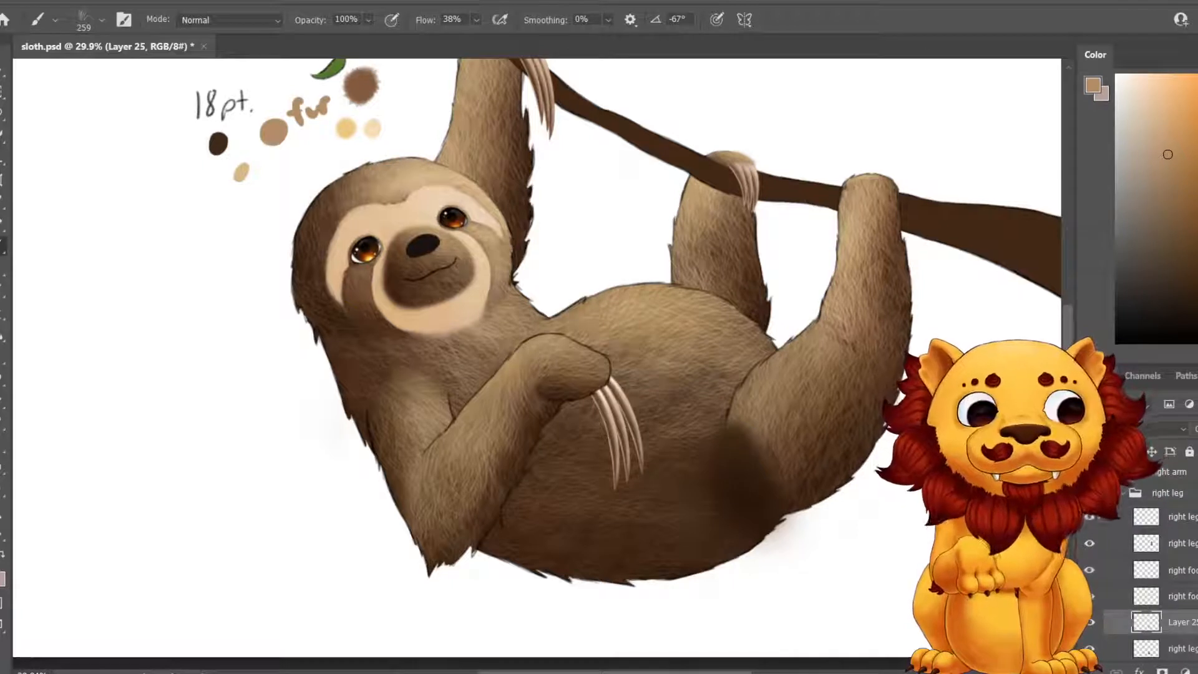
drag(736, 459, 772, 521)
click(1181, 648)
key(ctrl+alt+shift+n)
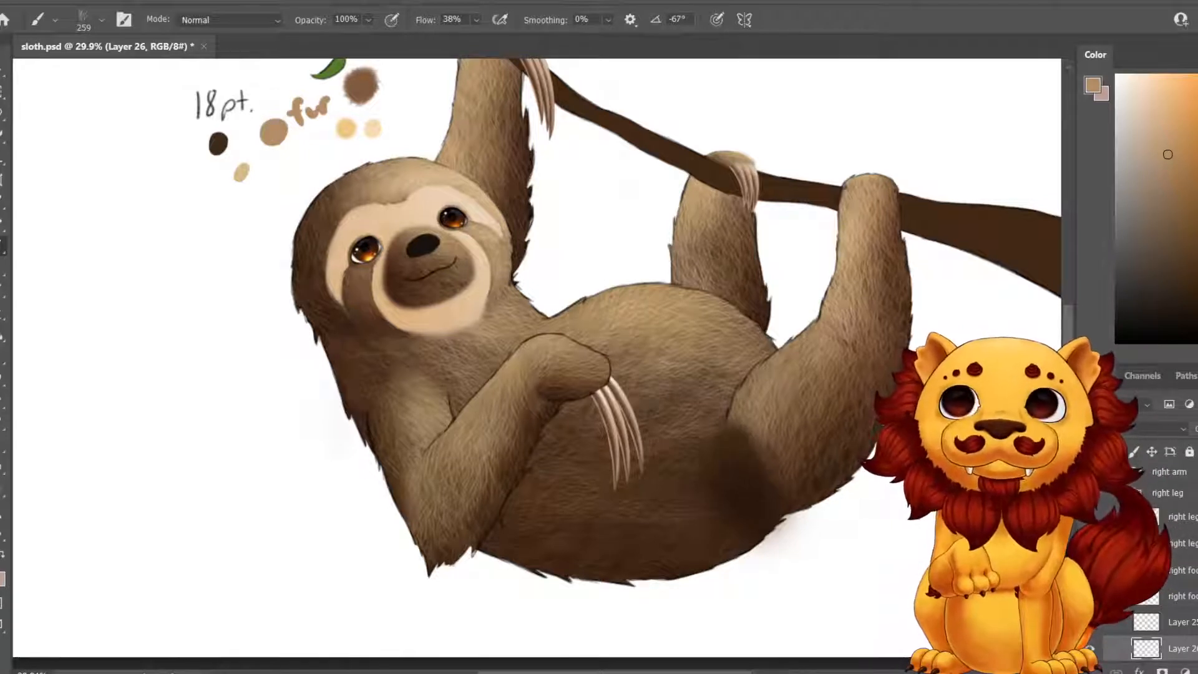
Choose the 464 px brush "fur6_nathiesbrushes 1448" and paint light brown fur over the shadowed lower thigh.
click(101, 19)
scroll(187, 303, down, 3)
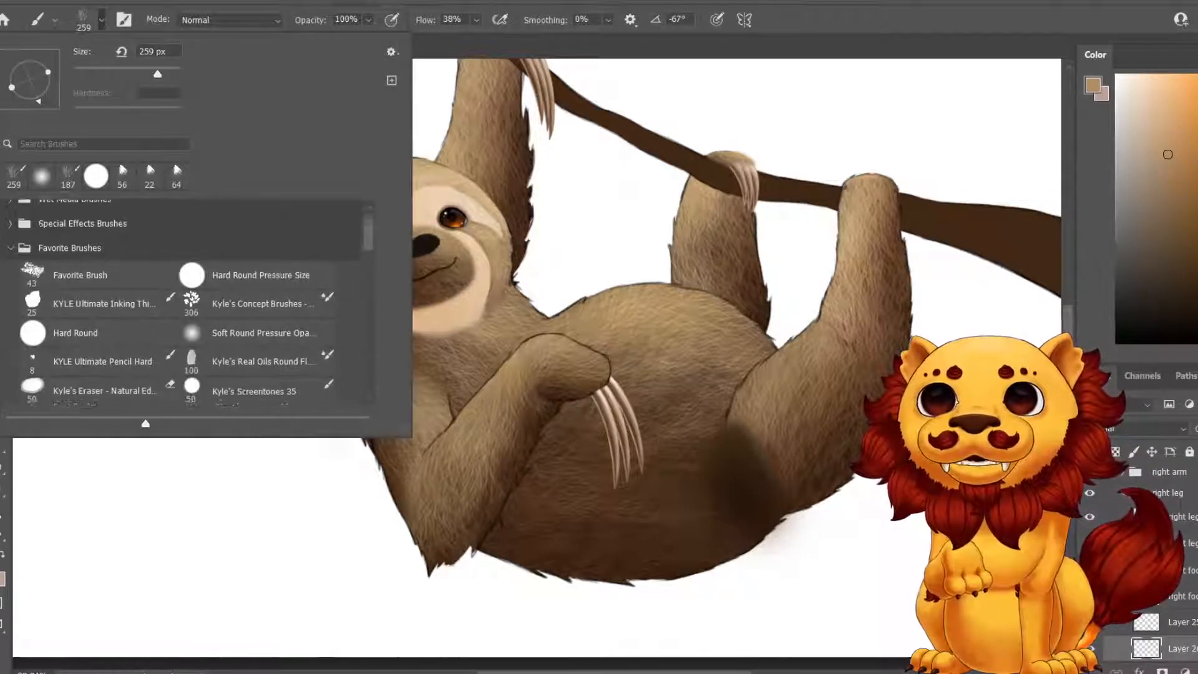
scroll(187, 303, down, 10)
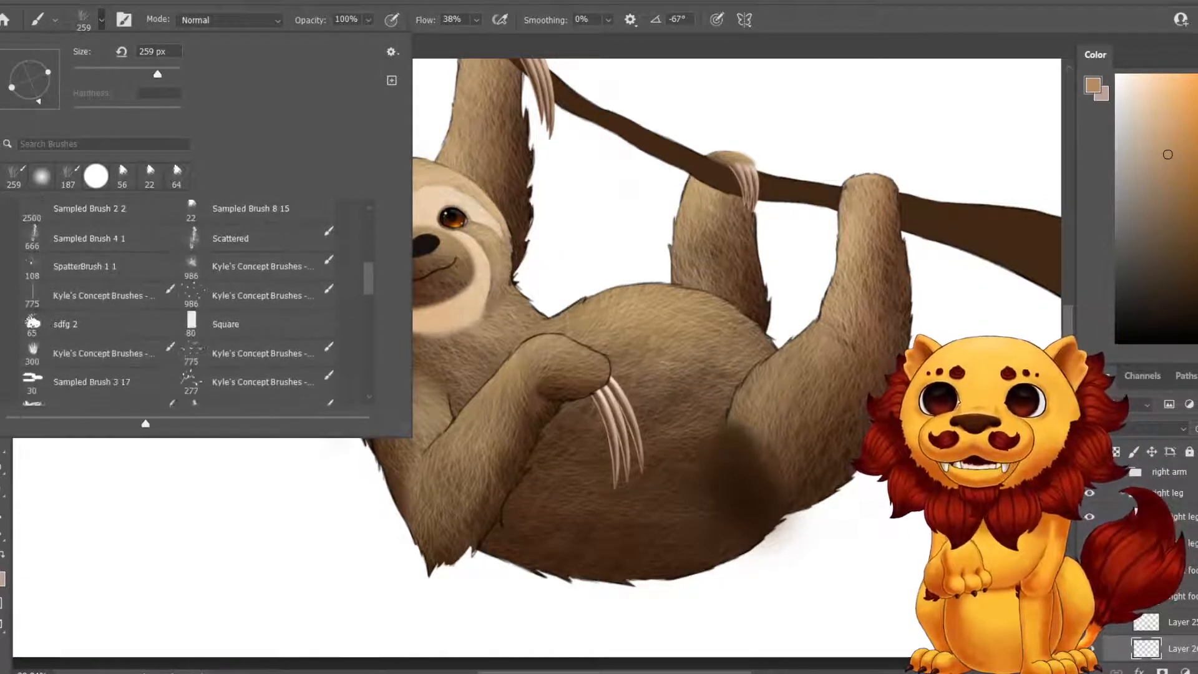
scroll(187, 303, down, 10)
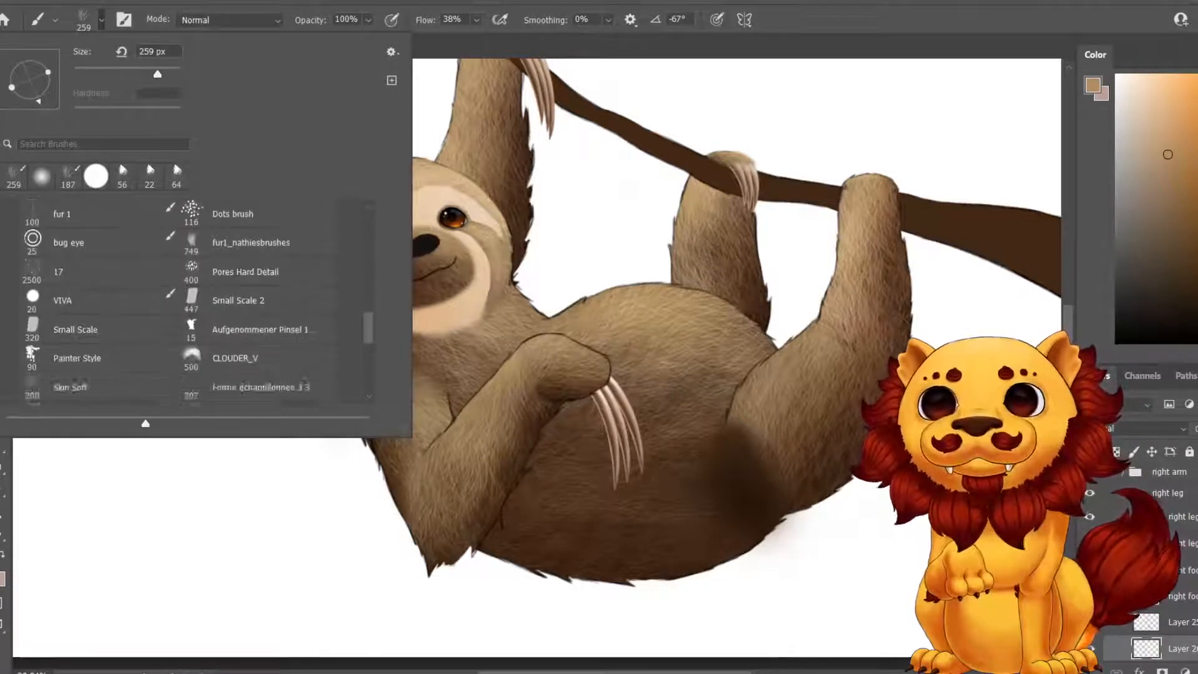
scroll(187, 303, up, 2)
click(259, 317)
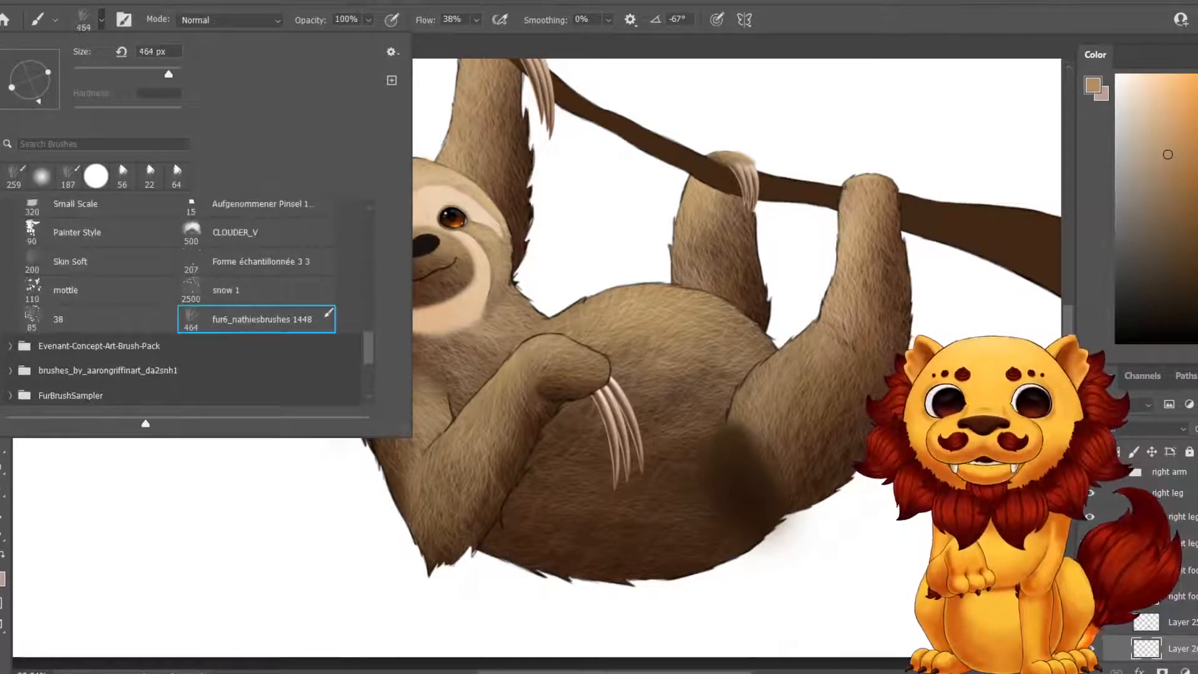
drag(737, 431, 748, 467)
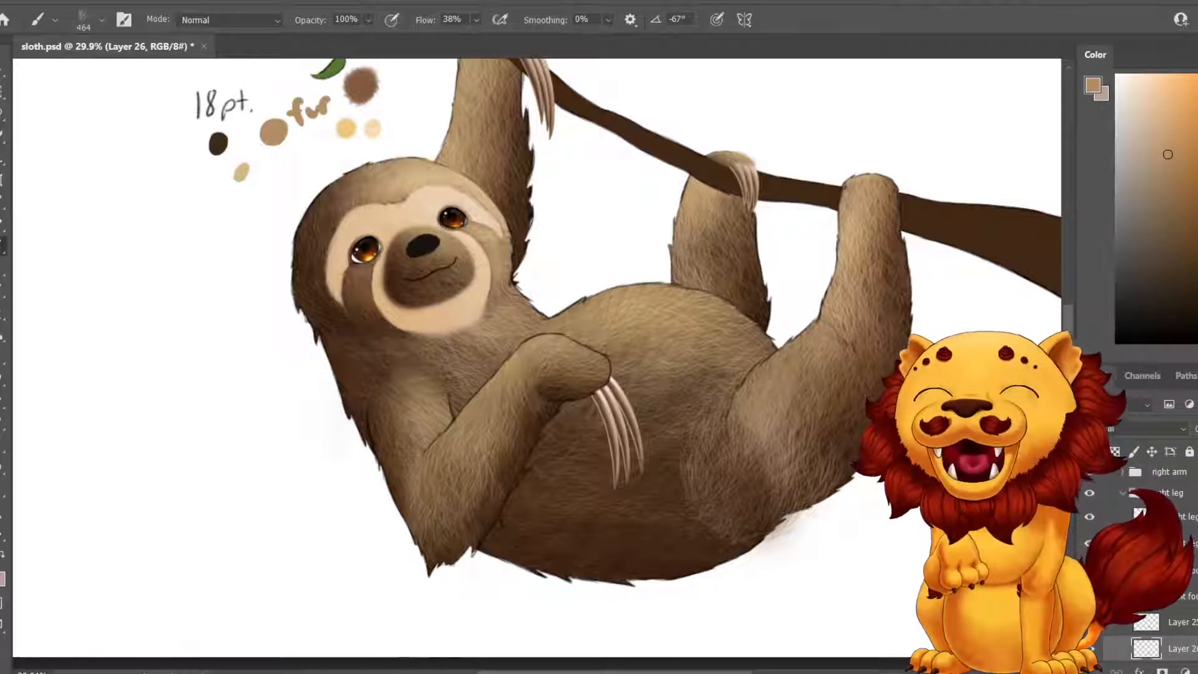
Sample the pale "top fur" swatch as the painting colour, add a new layer above Layer 25, and return to the Brush tool.
drag(537, 358, 378, 610)
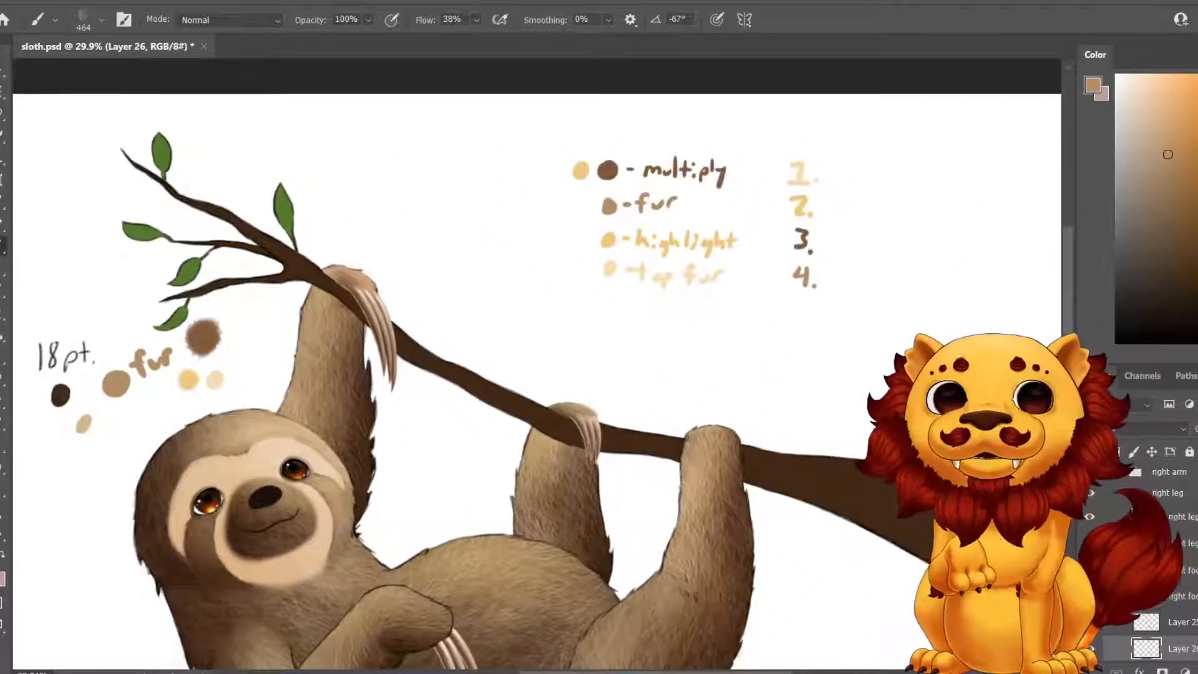
key(i)
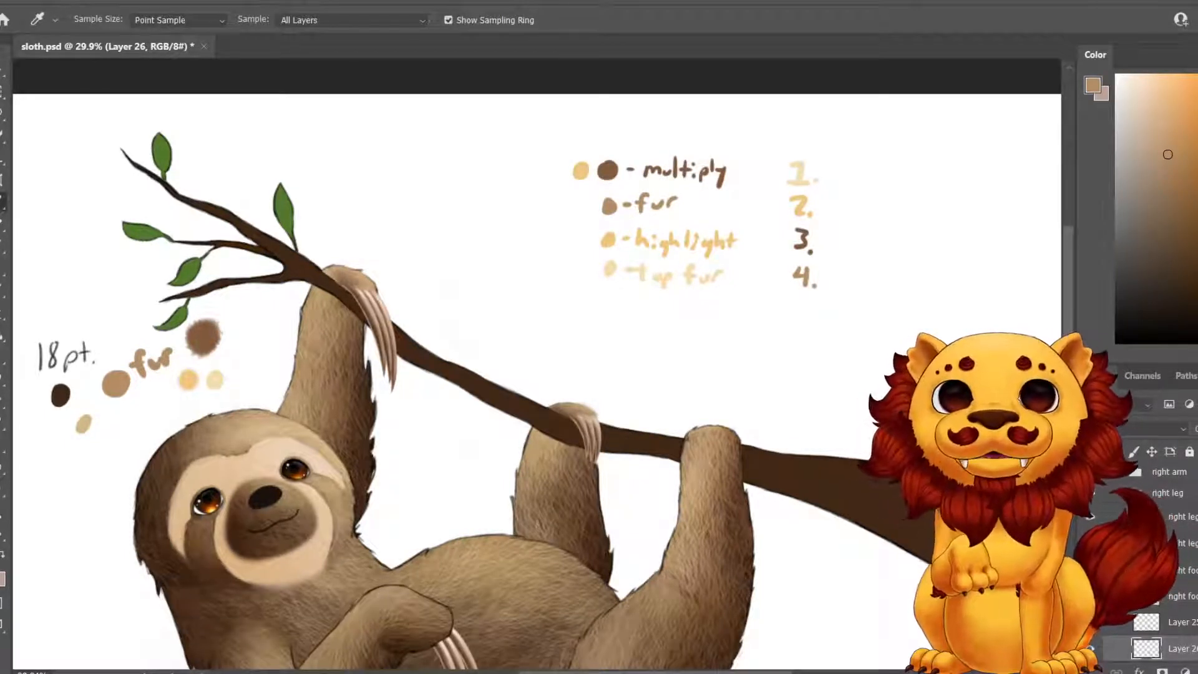
click(609, 269)
drag(561, 467, 662, 225)
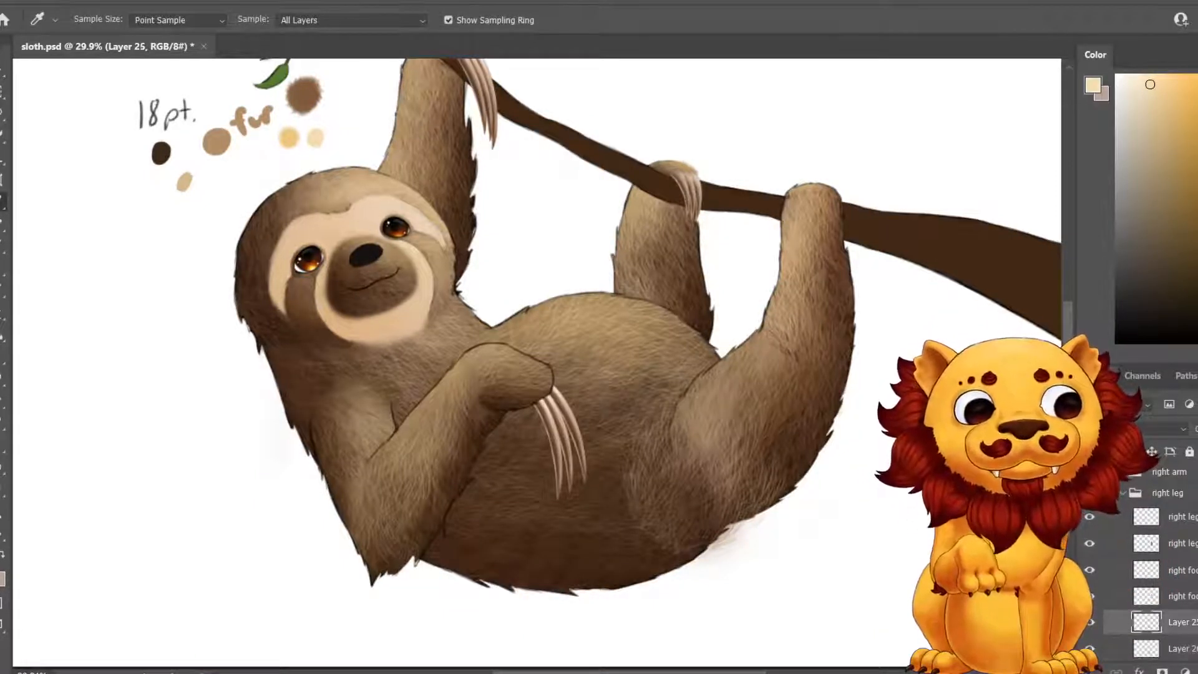
key(ctrl+shift+alt+n)
key(b)
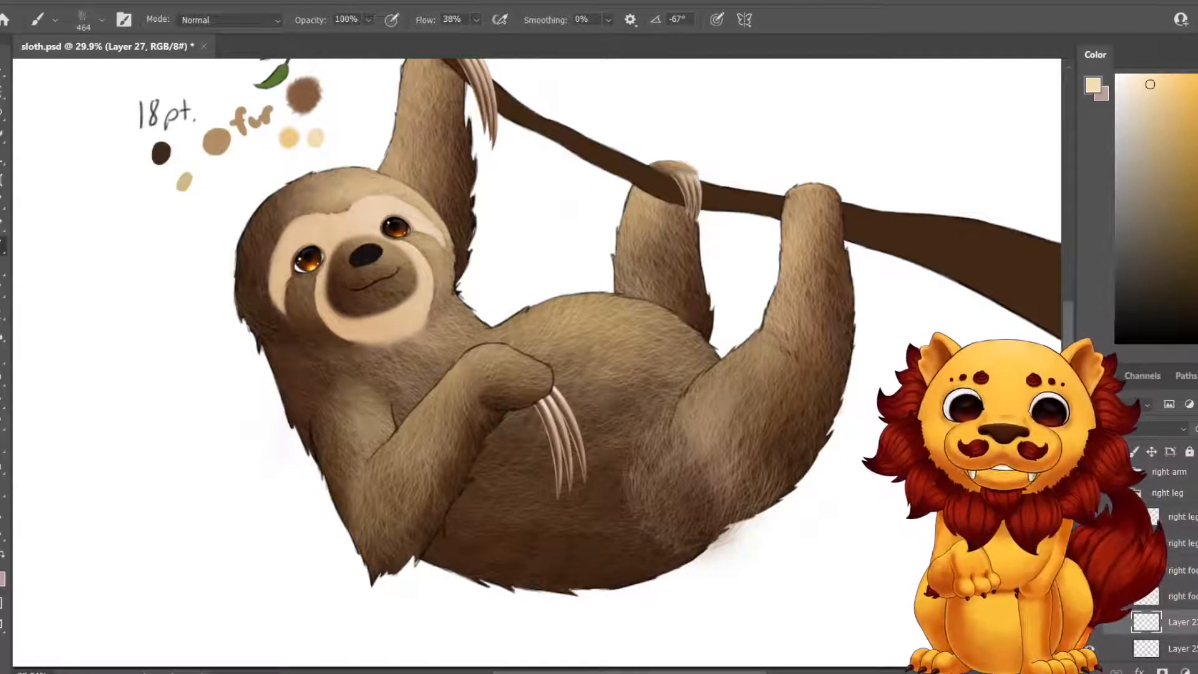
Merge the new top layer, Layer 25 and Layer 26 with the right leg's fur layer beneath them.
key(z)
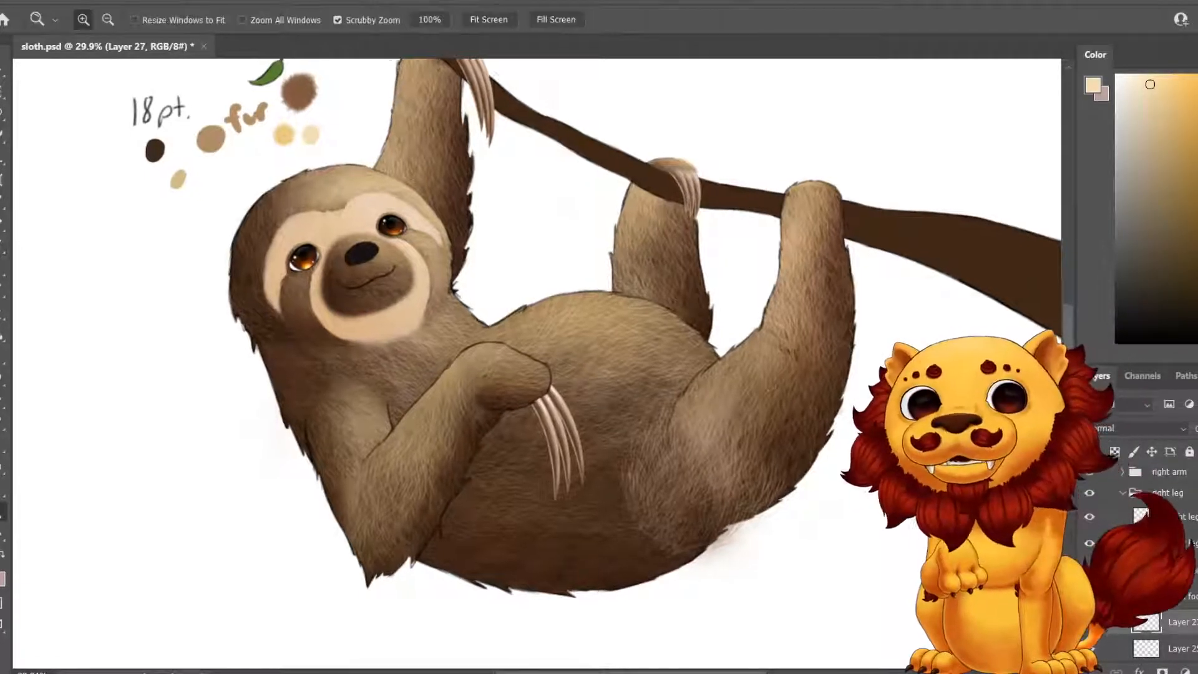
click(757, 438)
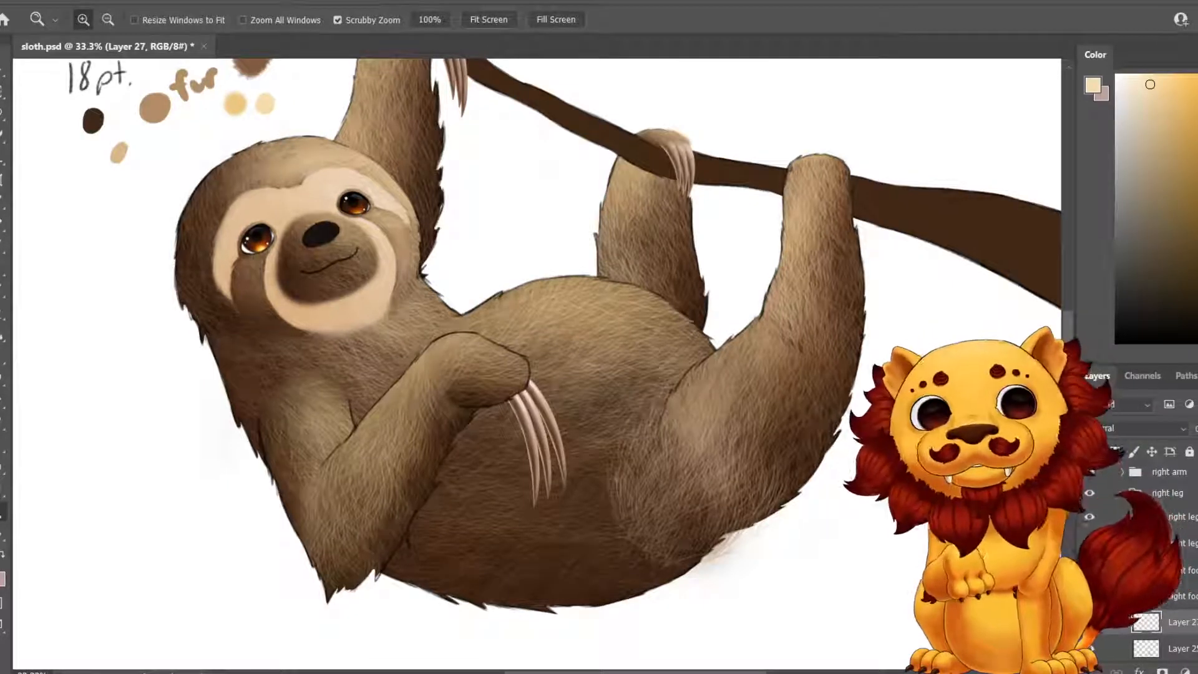
key(e)
scroll(1148, 556, down, 2)
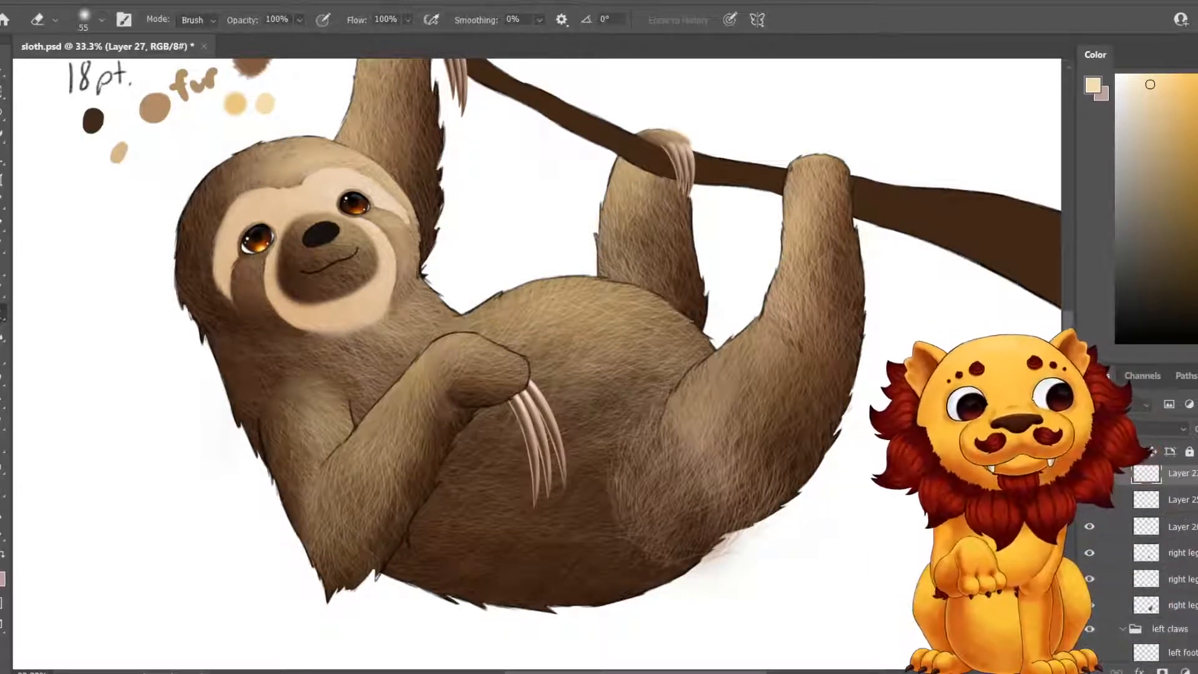
shift+click(1148, 556)
key(ctrl+e)
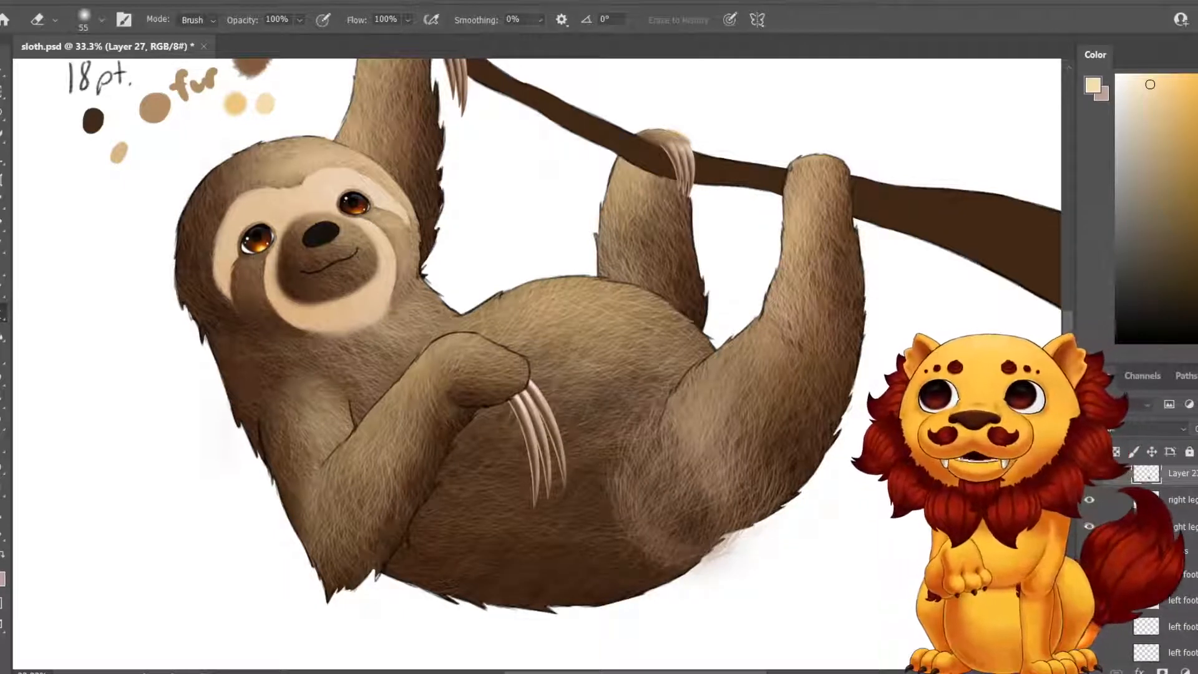
Erase excess fur around the lower thigh where it meets the belly, using a soft eraser at 105 px and 196 px.
click(101, 20)
drag(102, 73, 128, 73)
drag(644, 419, 622, 489)
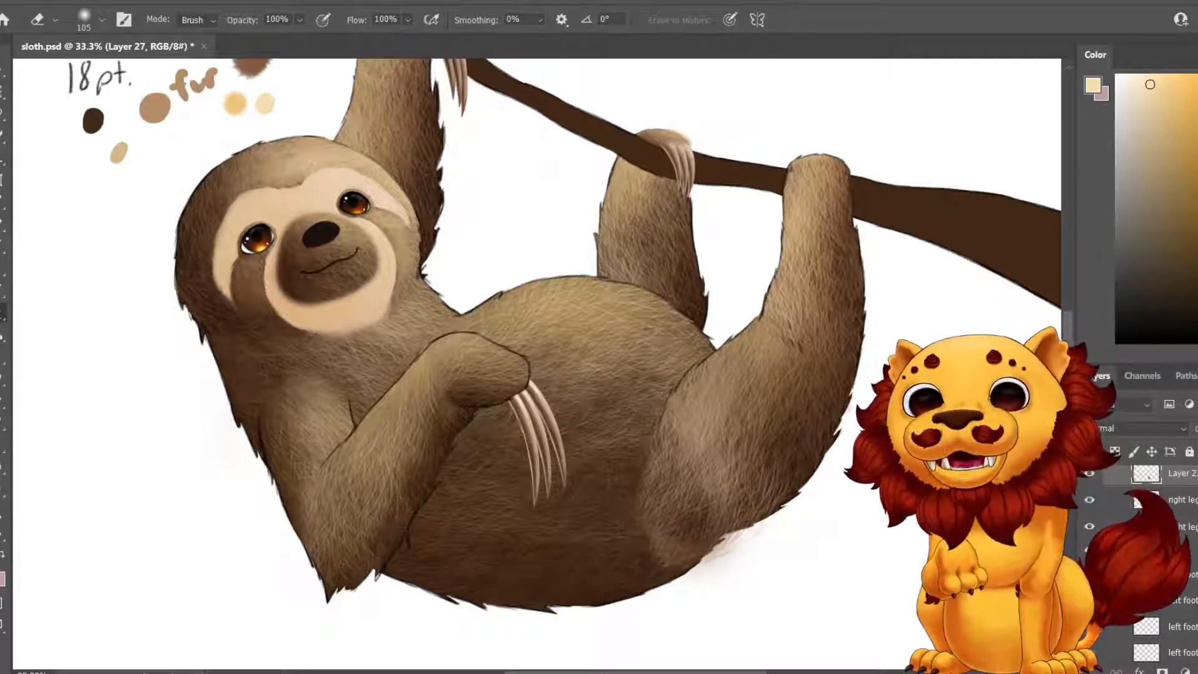
click(102, 19)
text(196)
key(Return)
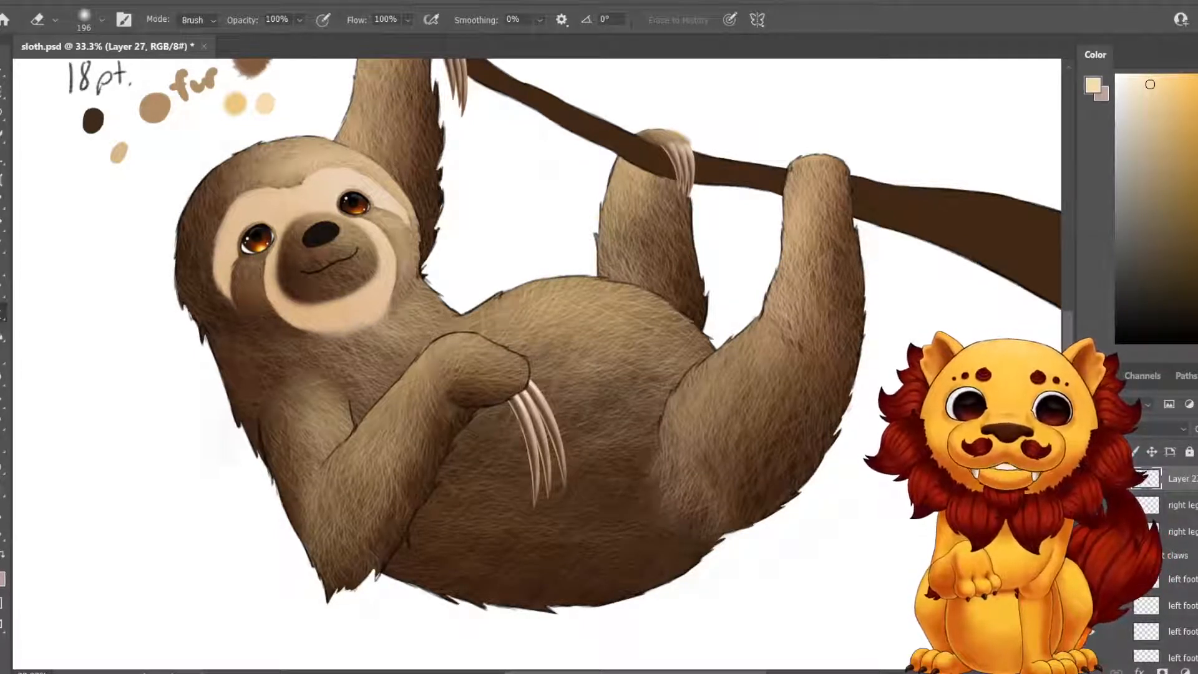
Rotate the merged thigh fur by 9.75° and shift it down to X 3660.00, Y 2986.59.
key(ctrl+t)
drag(852, 315, 847, 329)
drag(749, 462, 748, 439)
key(Down)
key(Down)
key(Down)
key(Down)
key(Down)
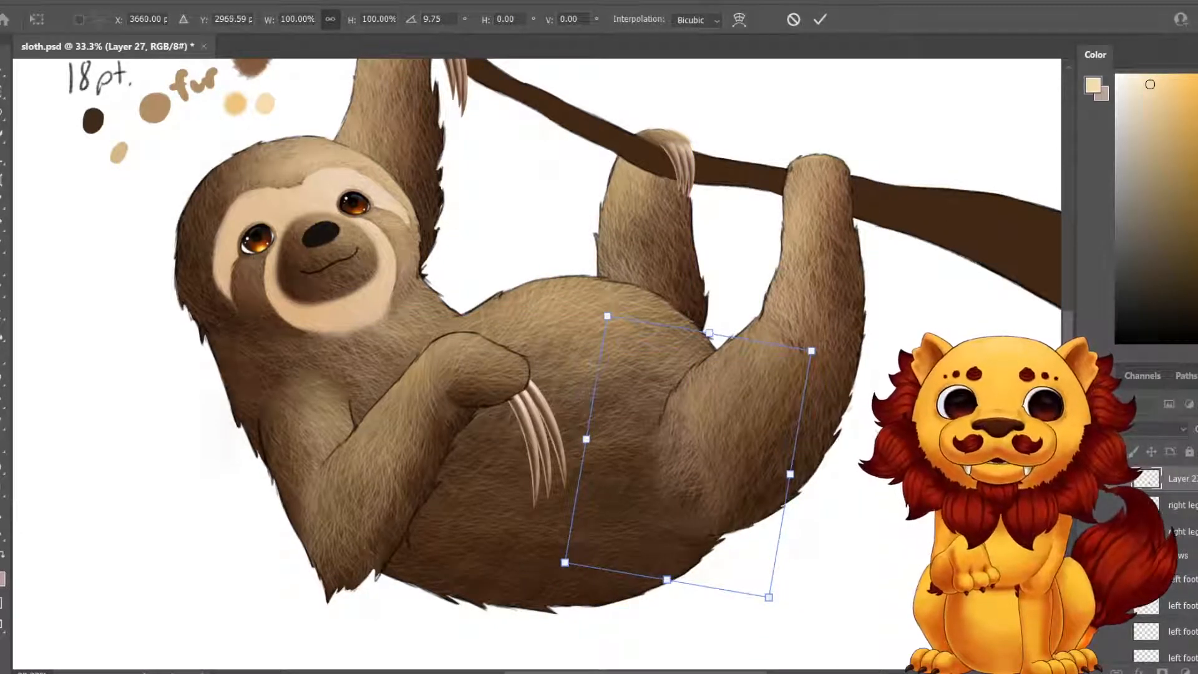
key(Down)
key(Down)
key(Down)
key(Down)
key(Down)
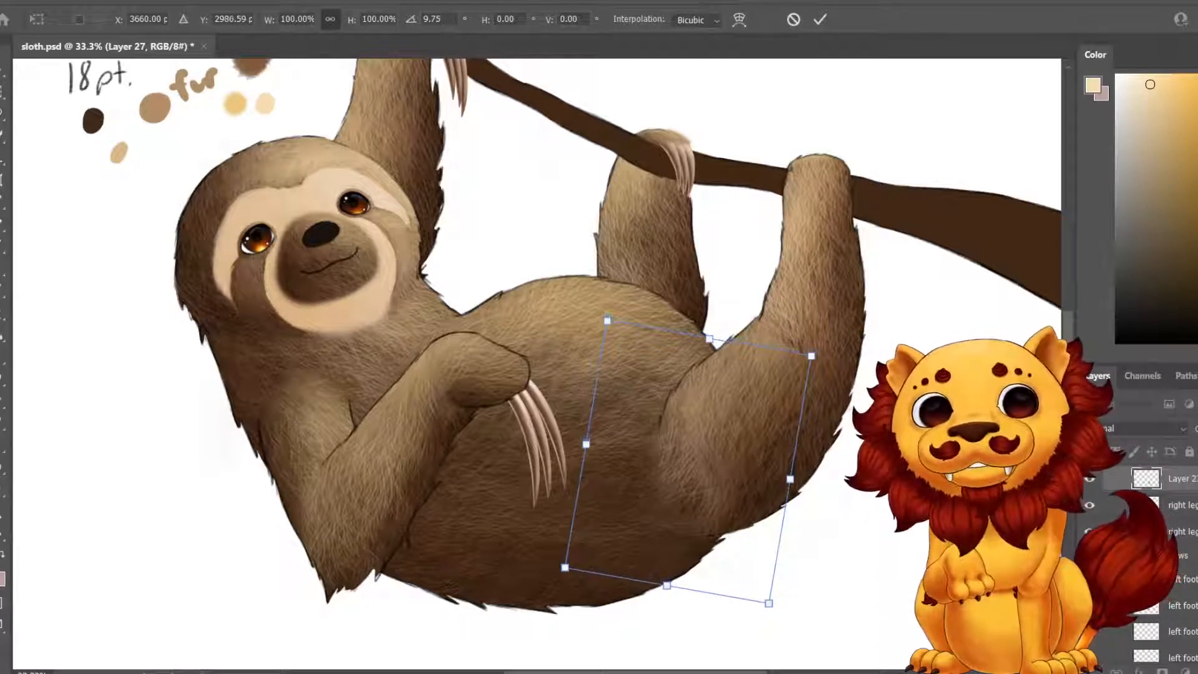
key(Return)
key(e)
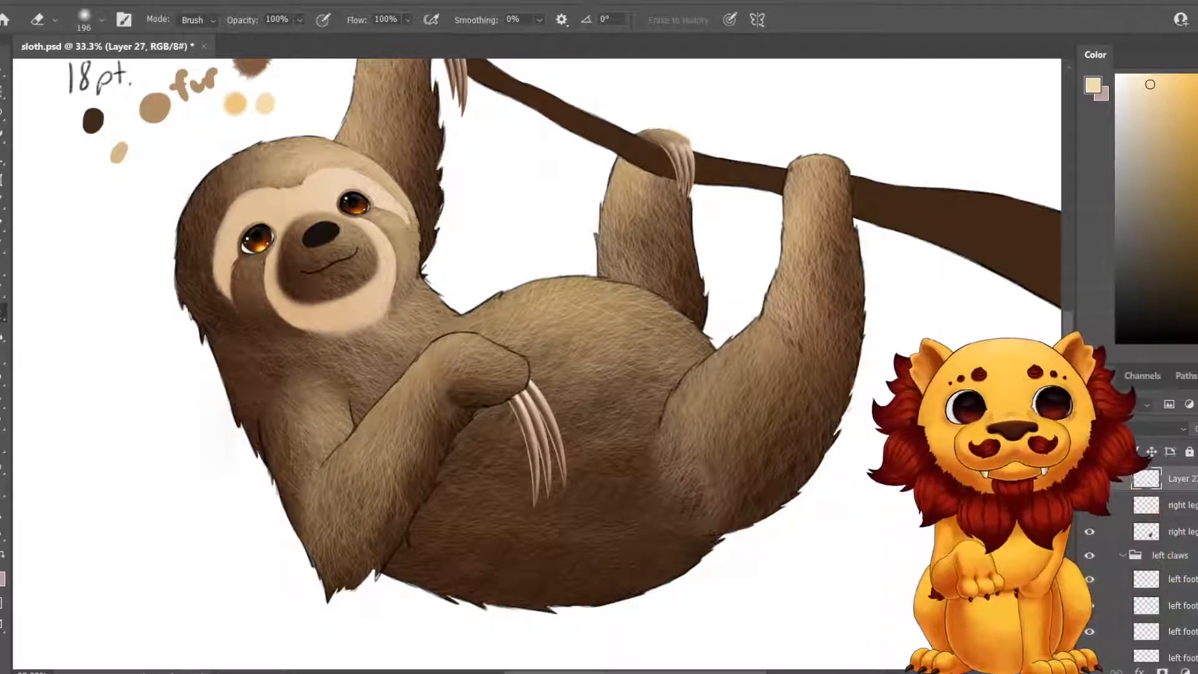
Start a Hue/Saturation adjustment on the thigh fur layer with Saturation +17 and Lightness -14.
click(70, 1)
mouse_move(100, 34)
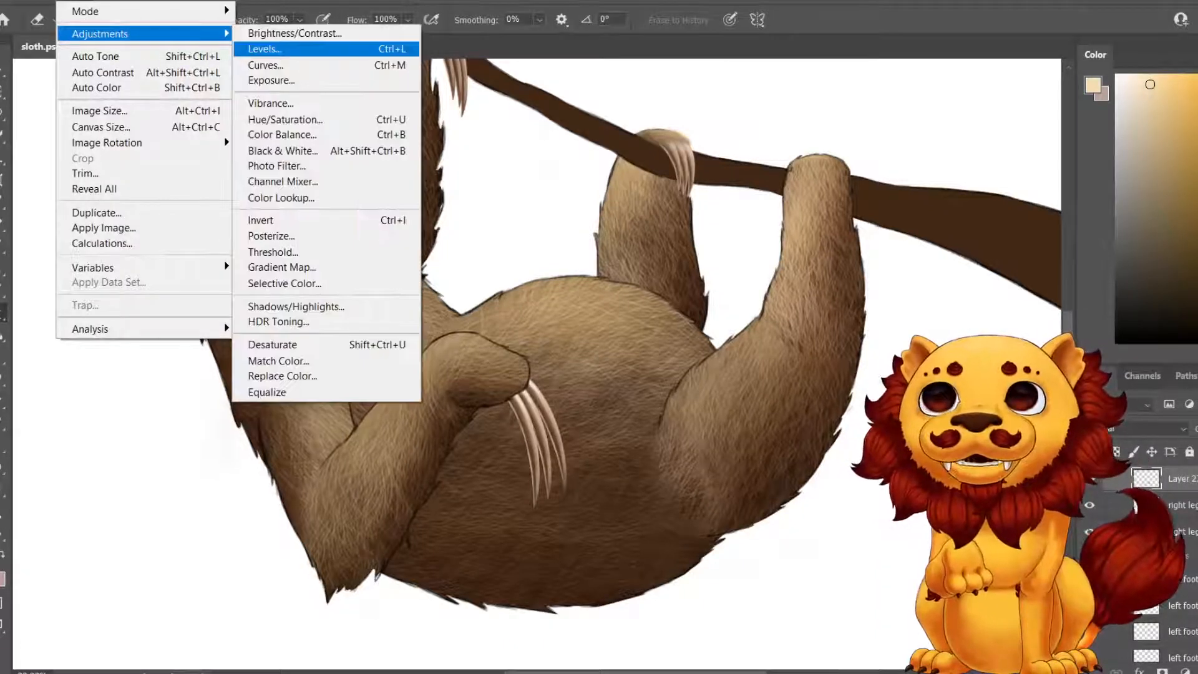
key(Return)
drag(202, 317, 217, 317)
key(Tab)
text(-3)
drag(200, 359, 191, 360)
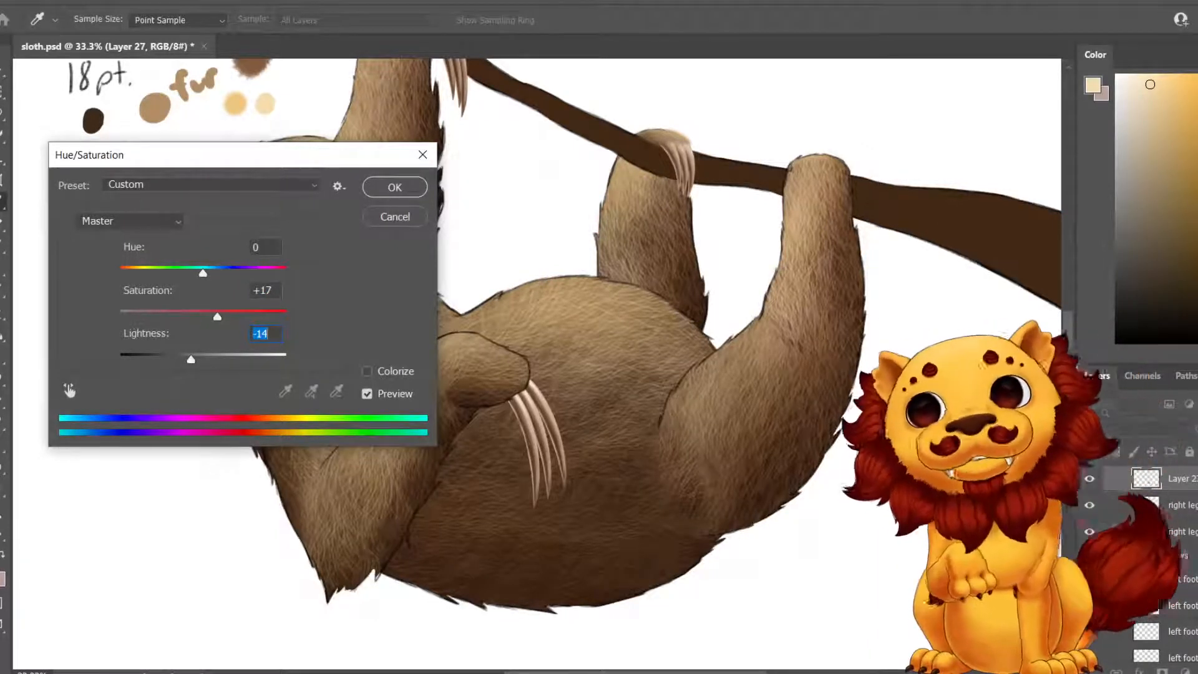
key(Up)
key(Up)
key(Up)
key(Up)
key(Up)
key(Down)
key(Down)
key(Down)
key(Down)
key(Down)
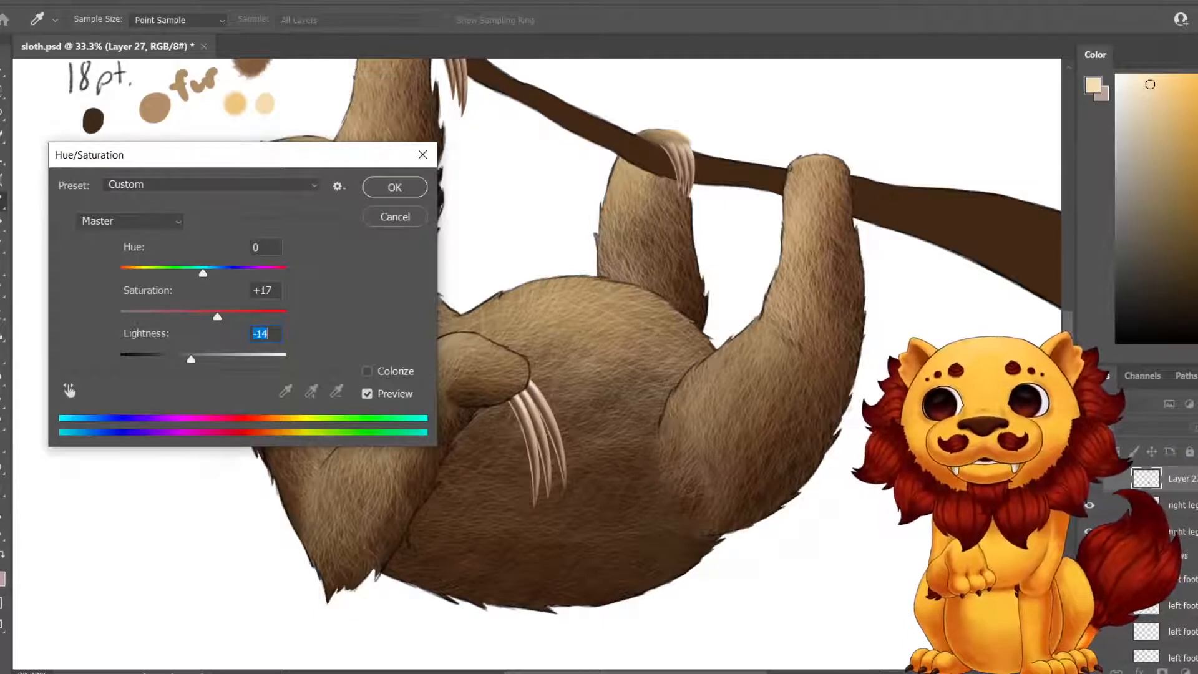
Set the adjustment's Saturation to +14 and Lightness to -10, apply it, and return to the Eraser.
key(shift+Tab)
key(Down)
key(Down)
key(Down)
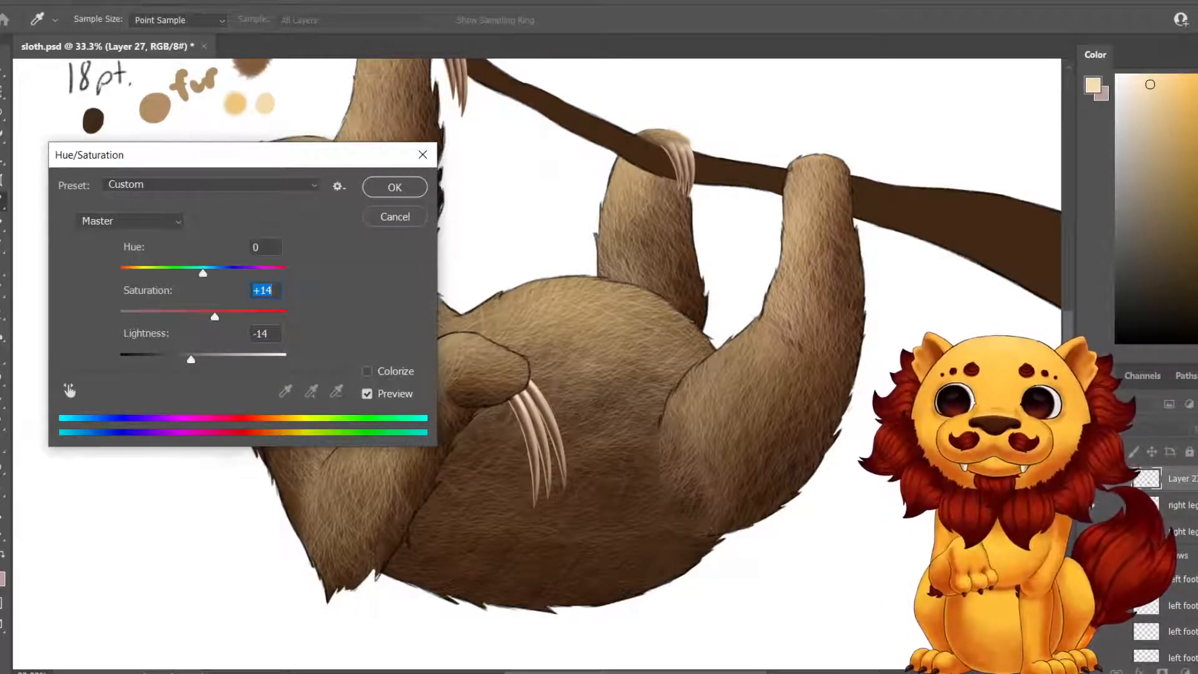
key(Tab)
key(Up)
key(Up)
key(Up)
key(Up)
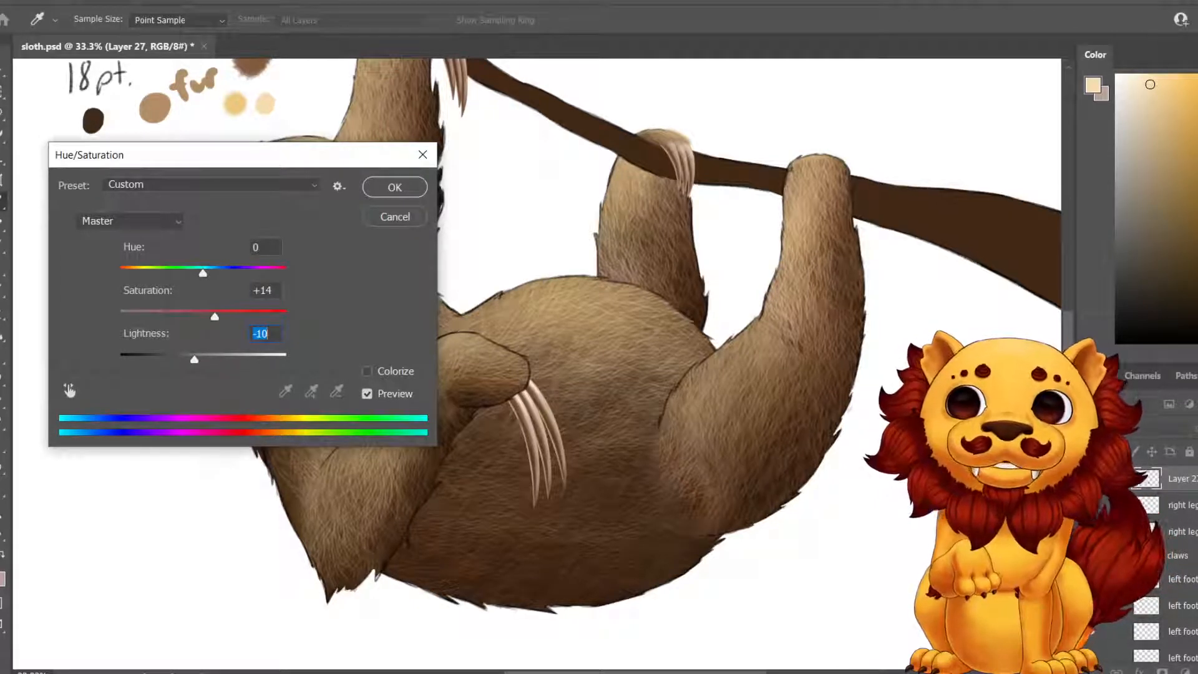
key(Return)
key(e)
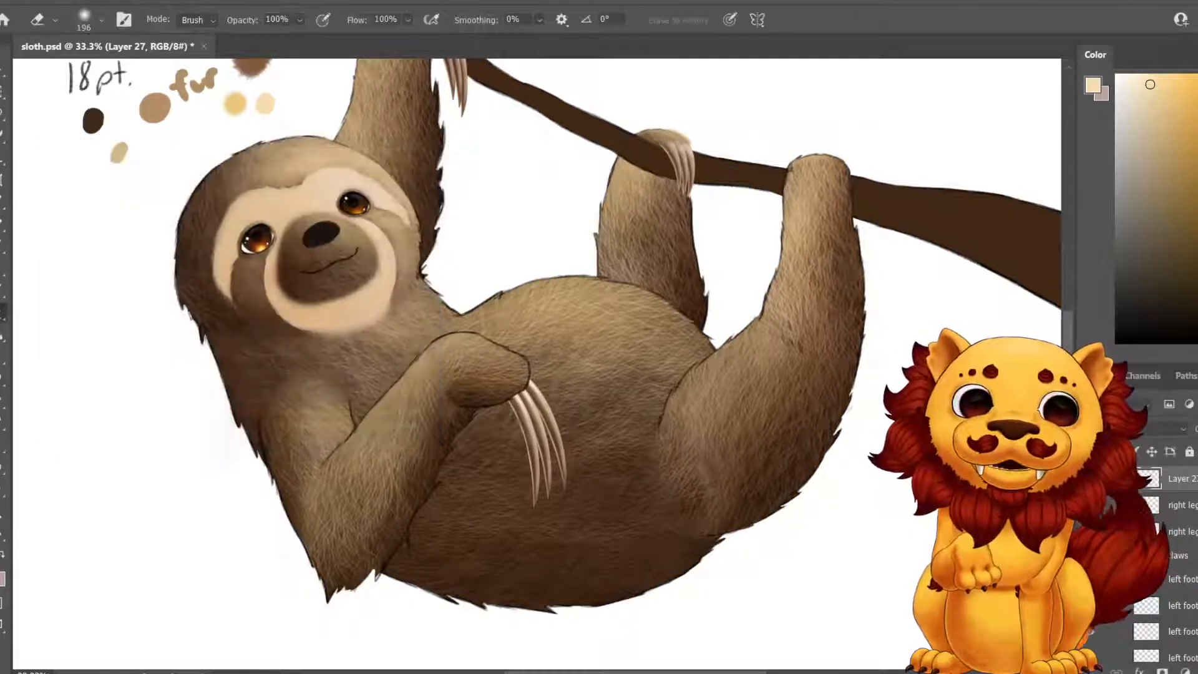
Scale the thigh fur to 119.30% width and 113.24% height, rotate it 2.43°, and nudge it slightly up and right.
key(ctrl+t)
drag(807, 339, 850, 302)
drag(763, 408, 735, 437)
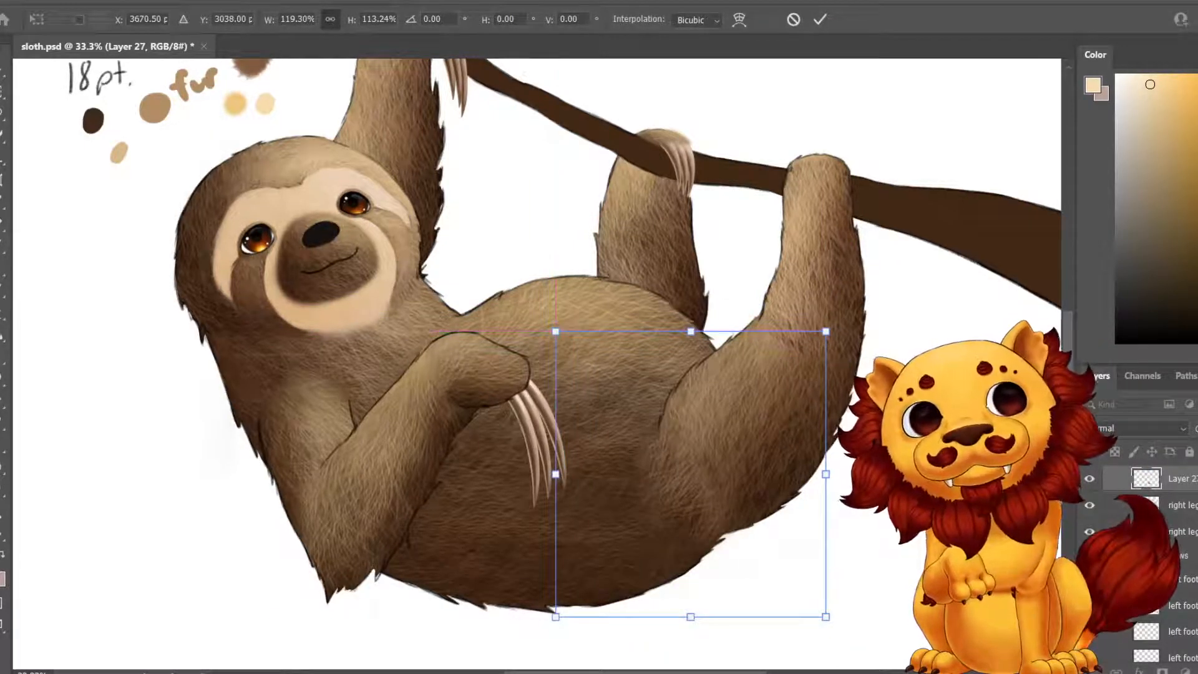
drag(841, 302, 848, 308)
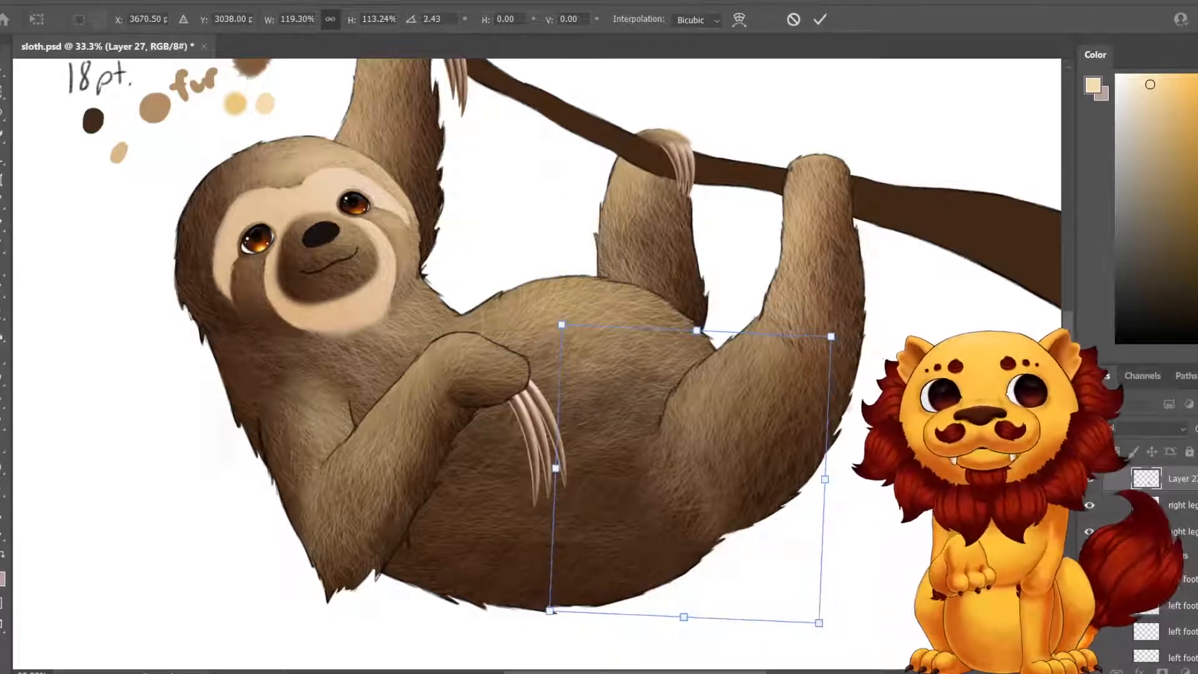
key(Up)
key(Up)
key(Up)
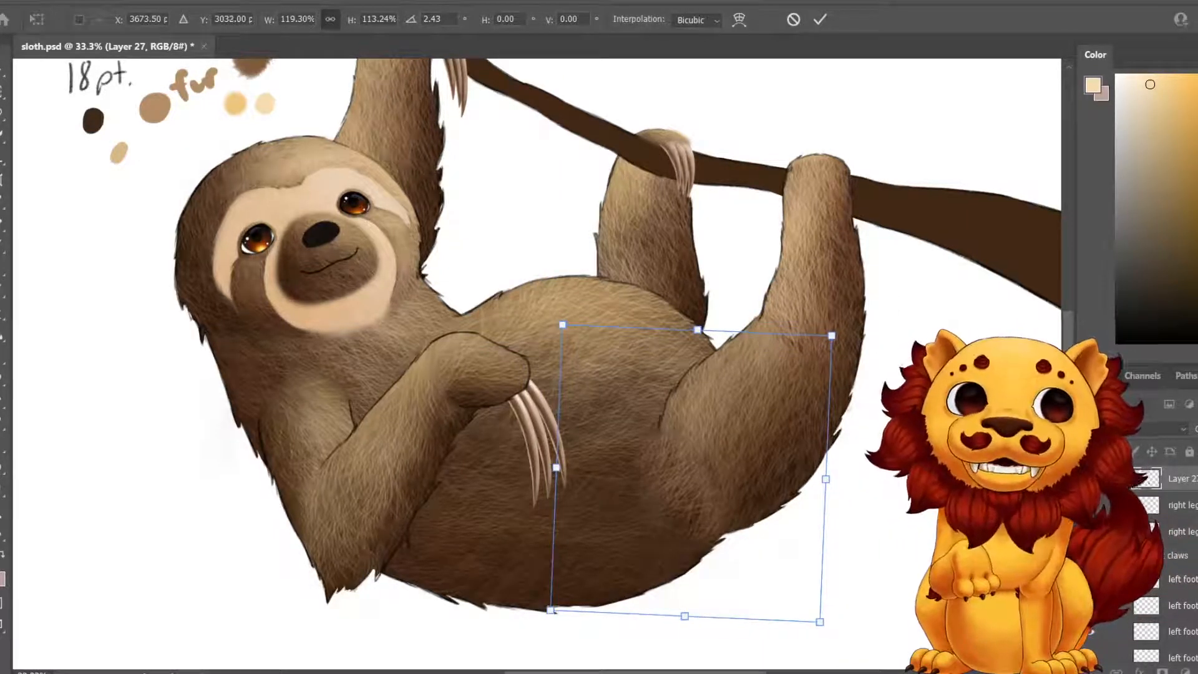
key(Right)
key(Right)
key(Right)
key(Return)
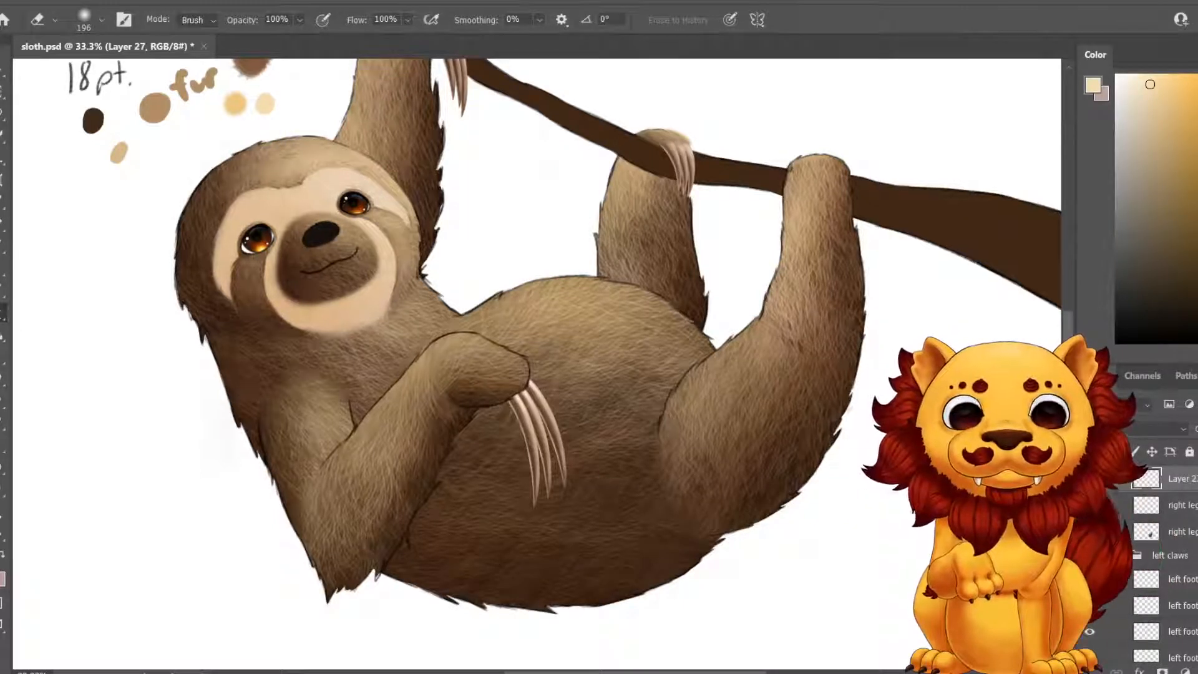
Nudge the thigh fur slightly down and left to X 3683.50, Y 3034.00.
key(ctrl+t)
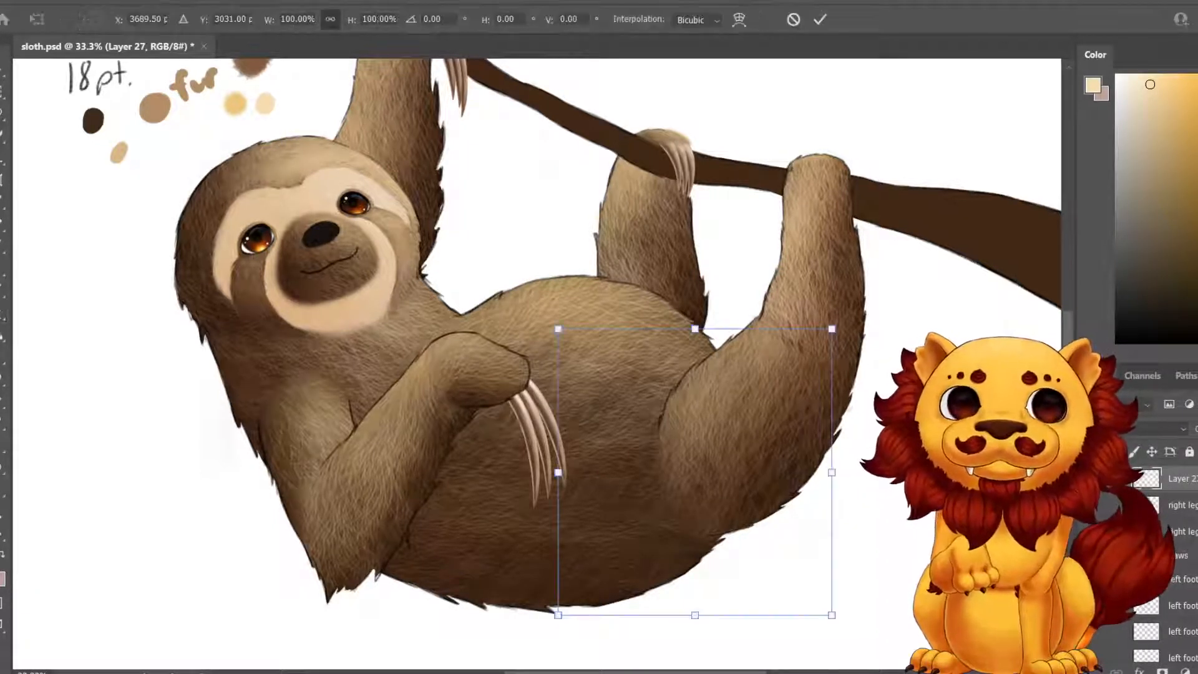
key(Down)
key(Left)
key(Left)
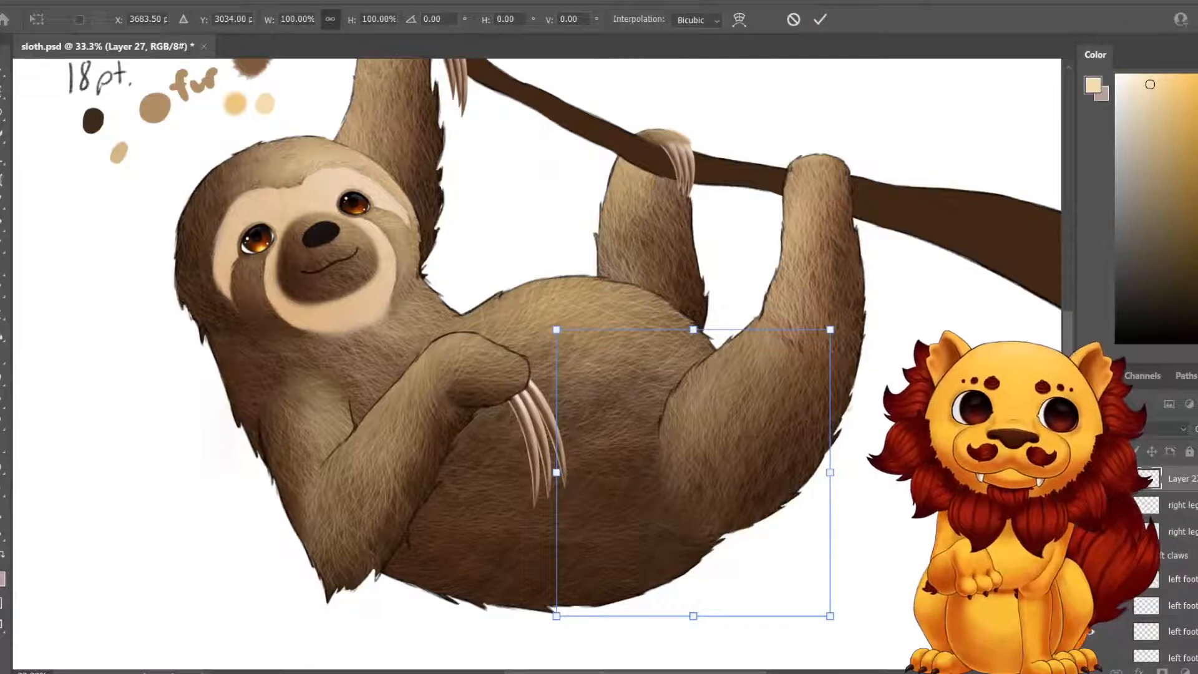
key(Return)
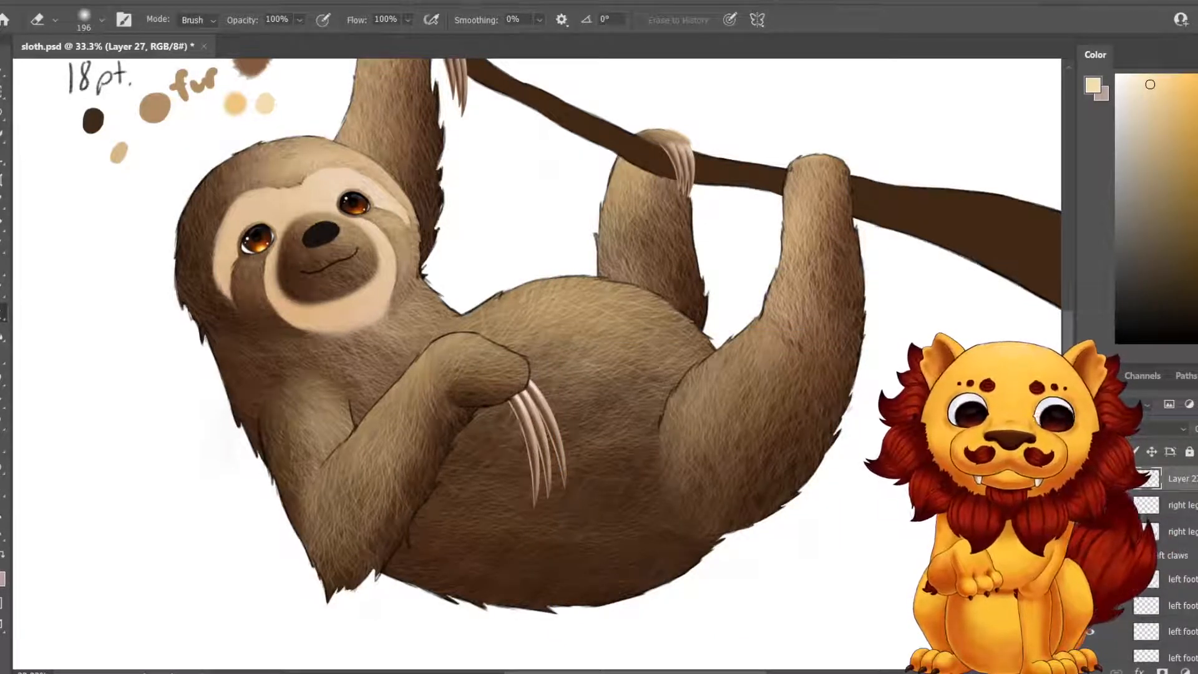
Rename the merged thigh fur layer as "right leg fur 1".
key(ctrl+t)
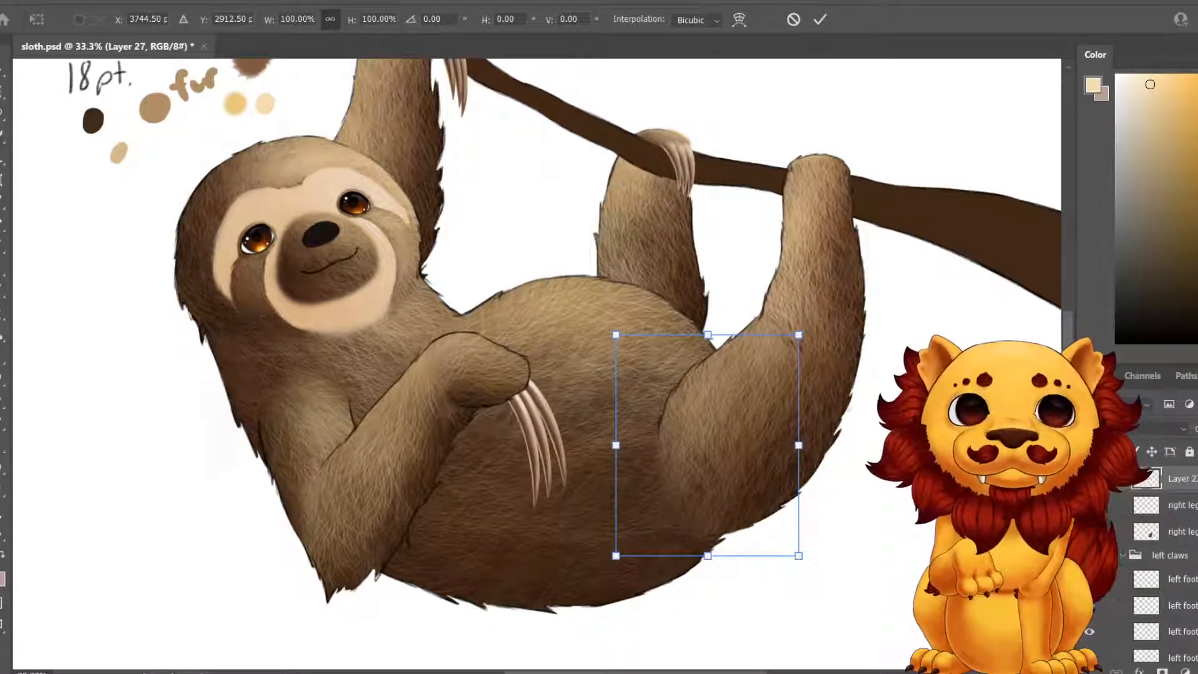
key(Return)
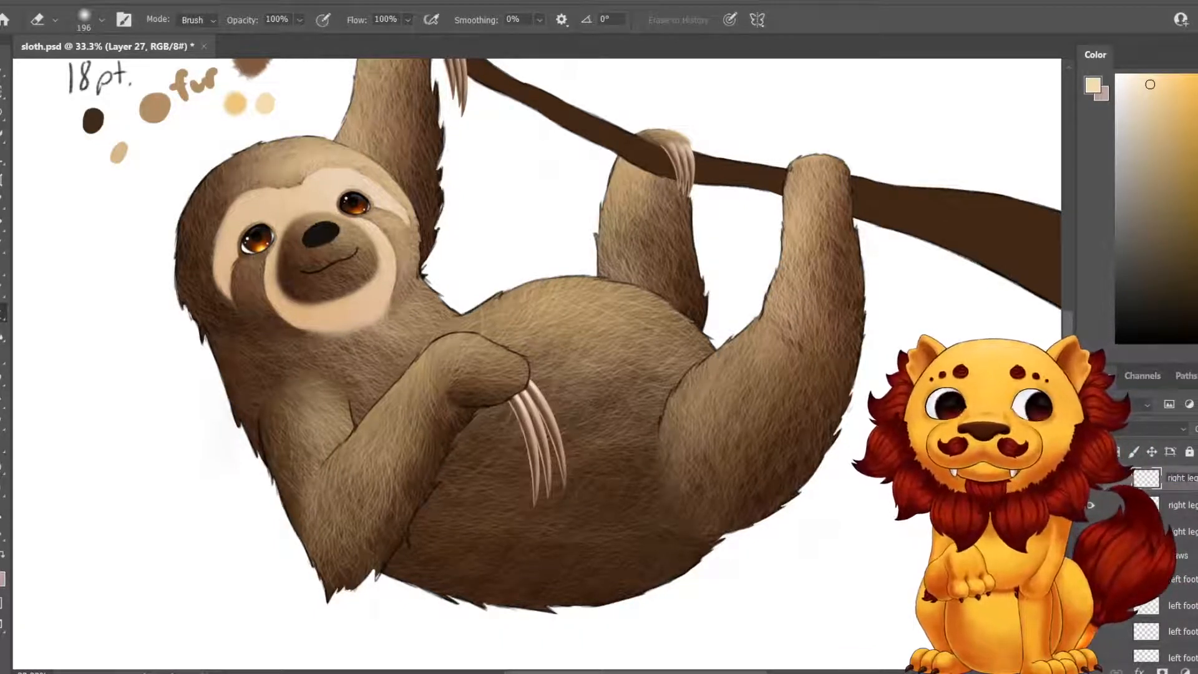
key(Return)
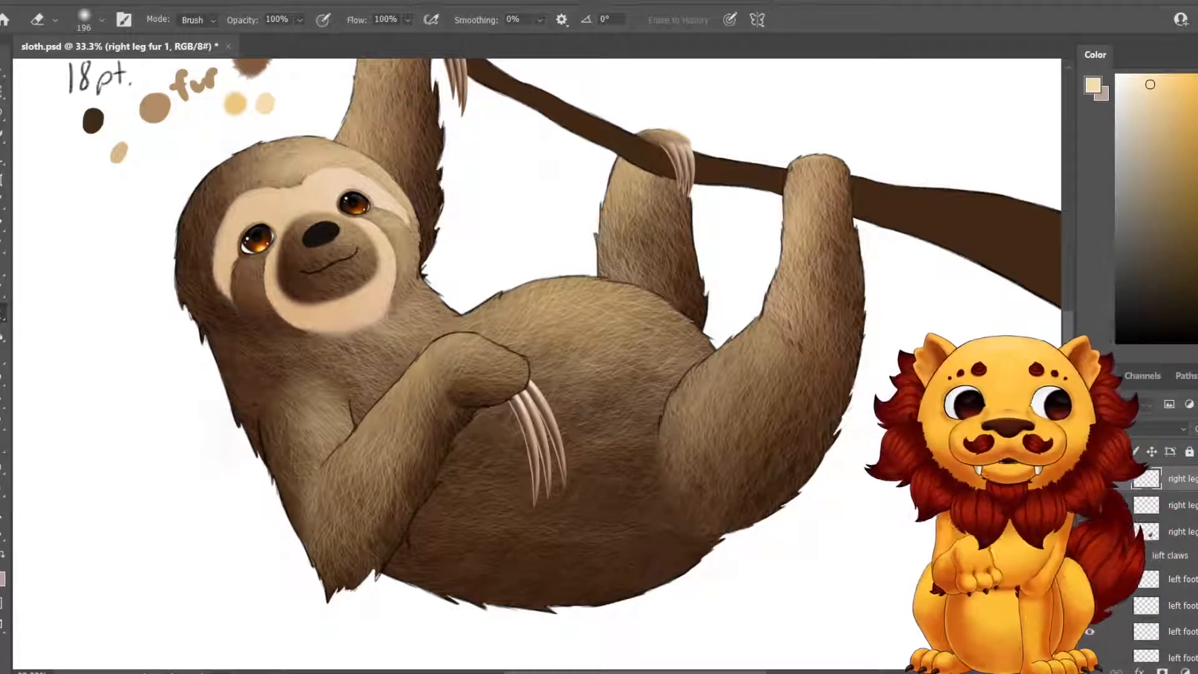
scroll(1154, 561, up, 3)
scroll(1154, 561, down, 1)
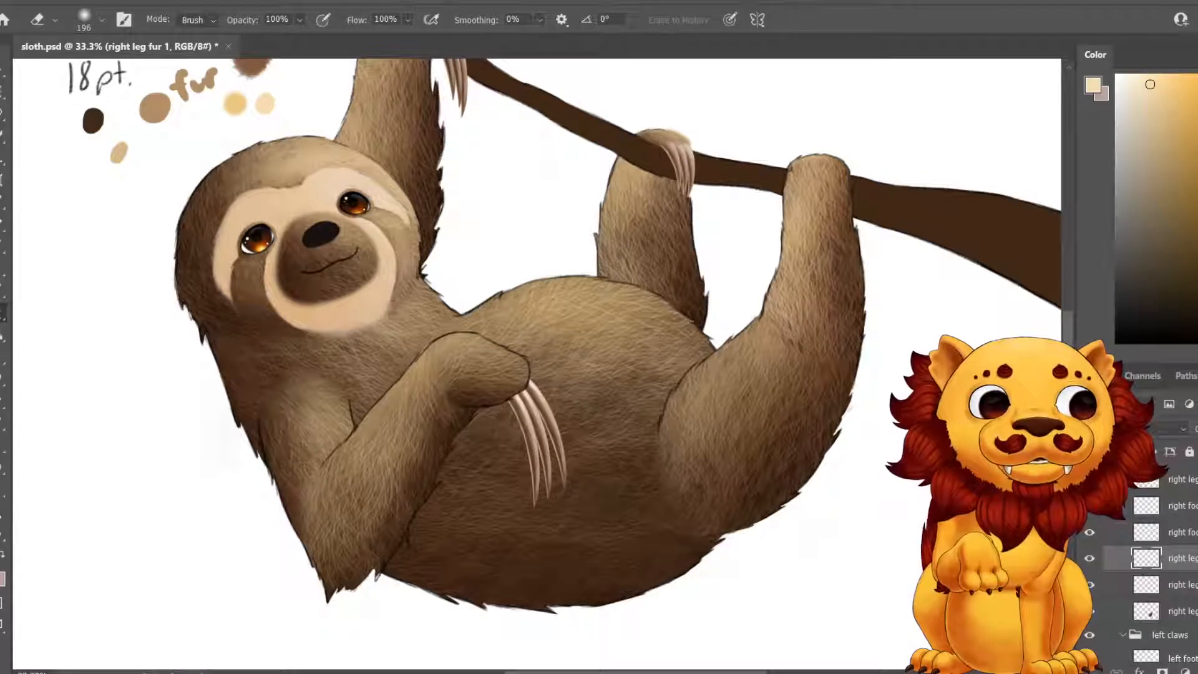
Add a new layer above right leg 2 and sample the dark brown swatch as the brush colour.
scroll(1160, 561, up, 4)
click(1181, 555)
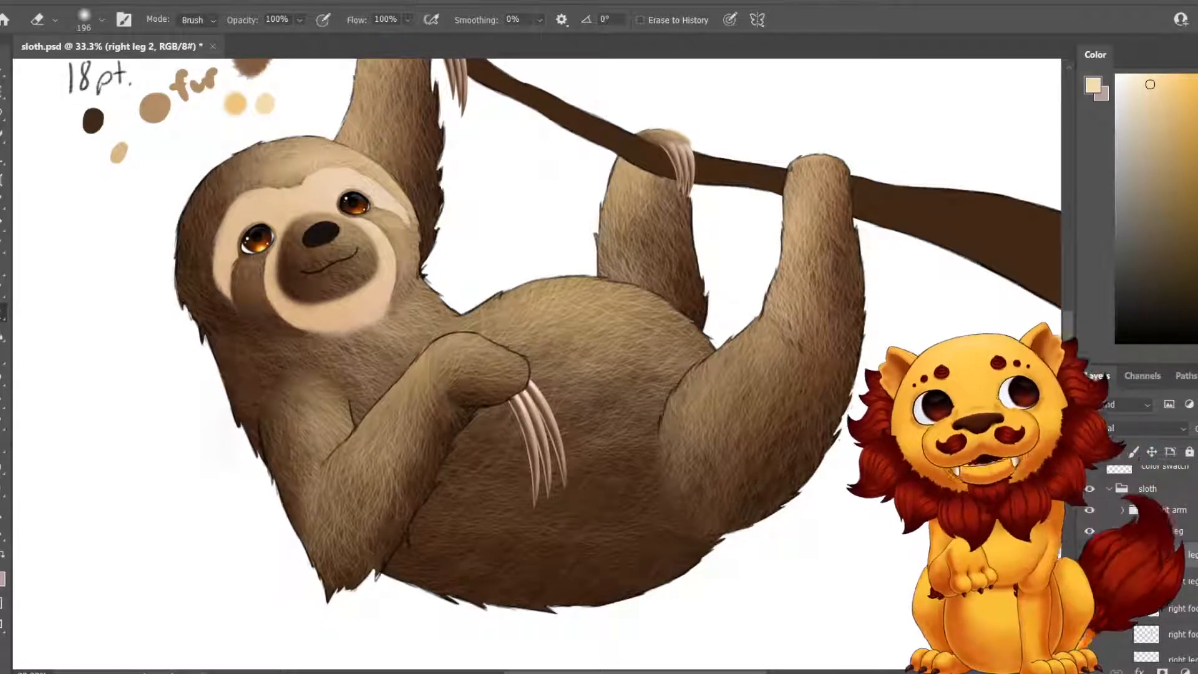
key(ctrl+alt+shift+n)
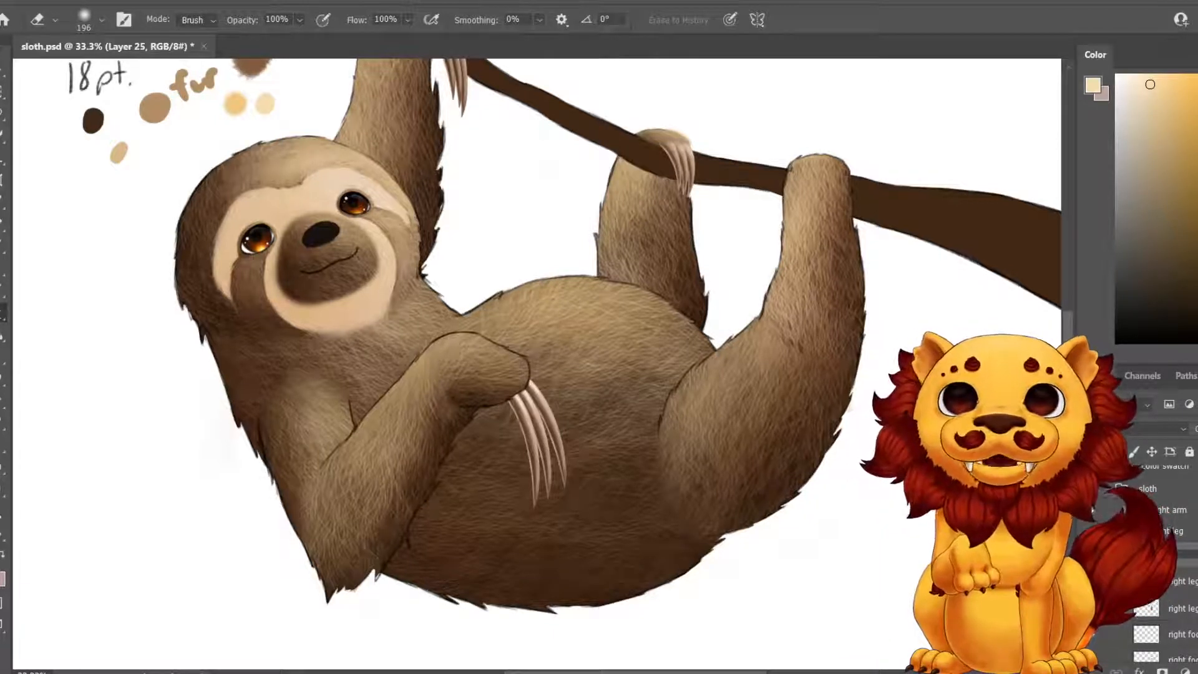
key(i)
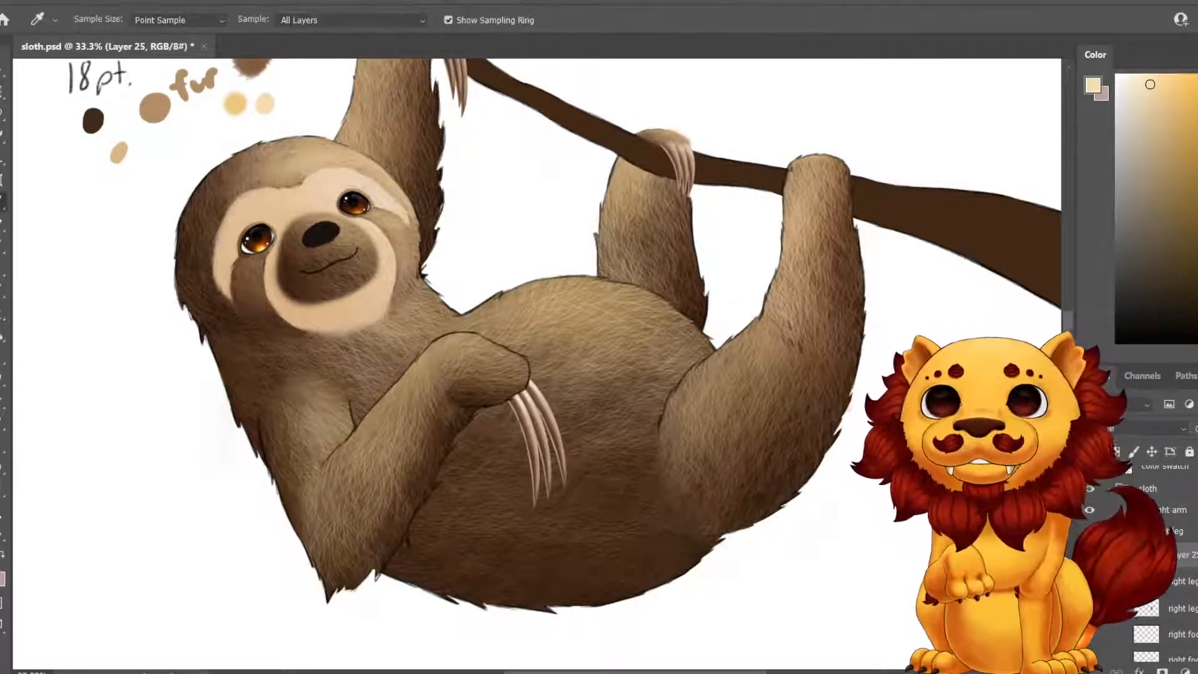
click(93, 121)
key(b)
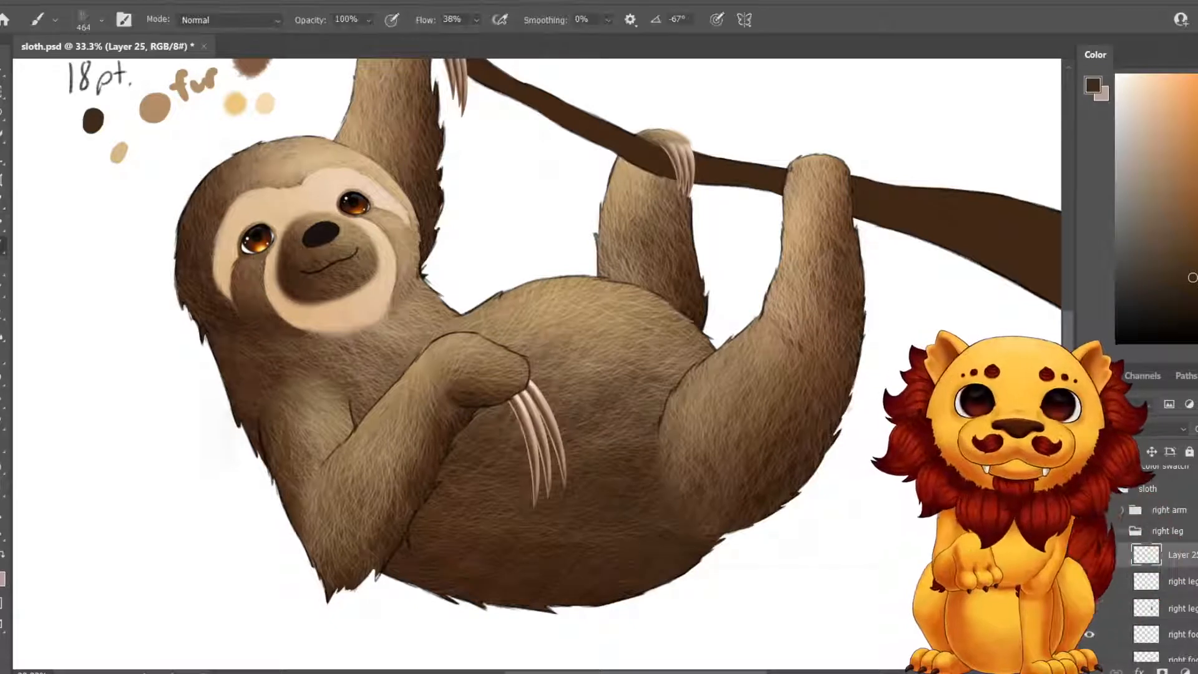
Switch to the Soft Round Pressure Opacity brush at 180 px and paint a dark brown shadow band across the right leg's knee.
click(101, 20)
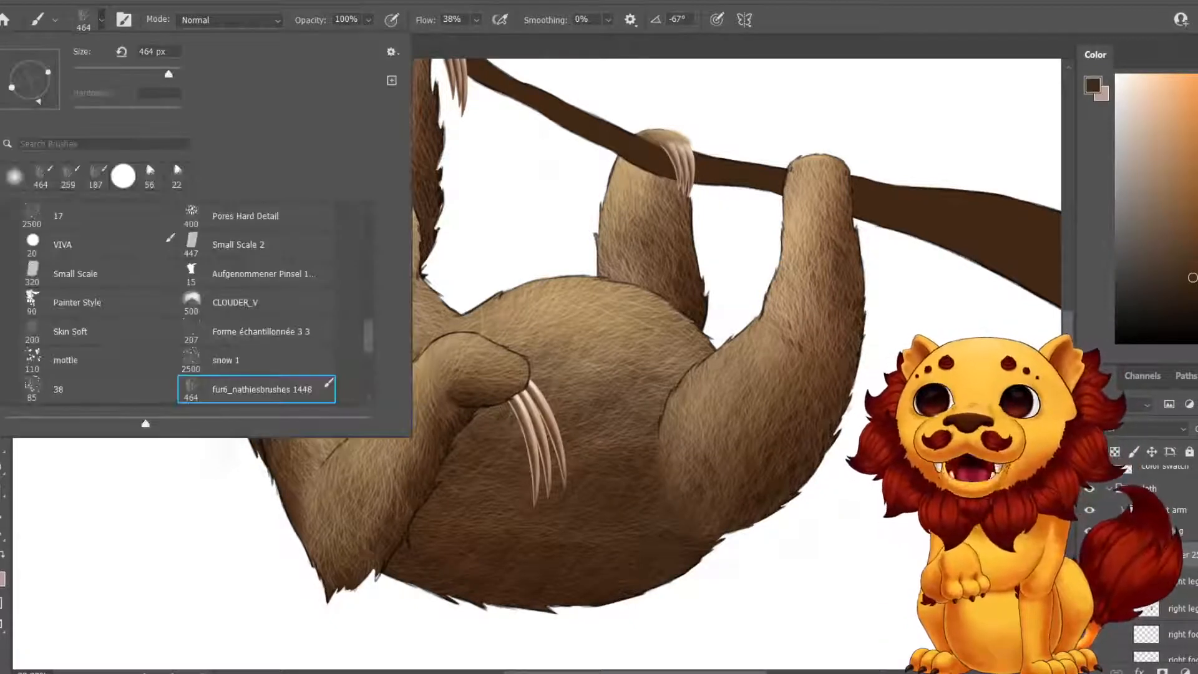
scroll(198, 303, up, 10)
scroll(199, 304, up, 10)
click(256, 309)
drag(169, 74, 149, 73)
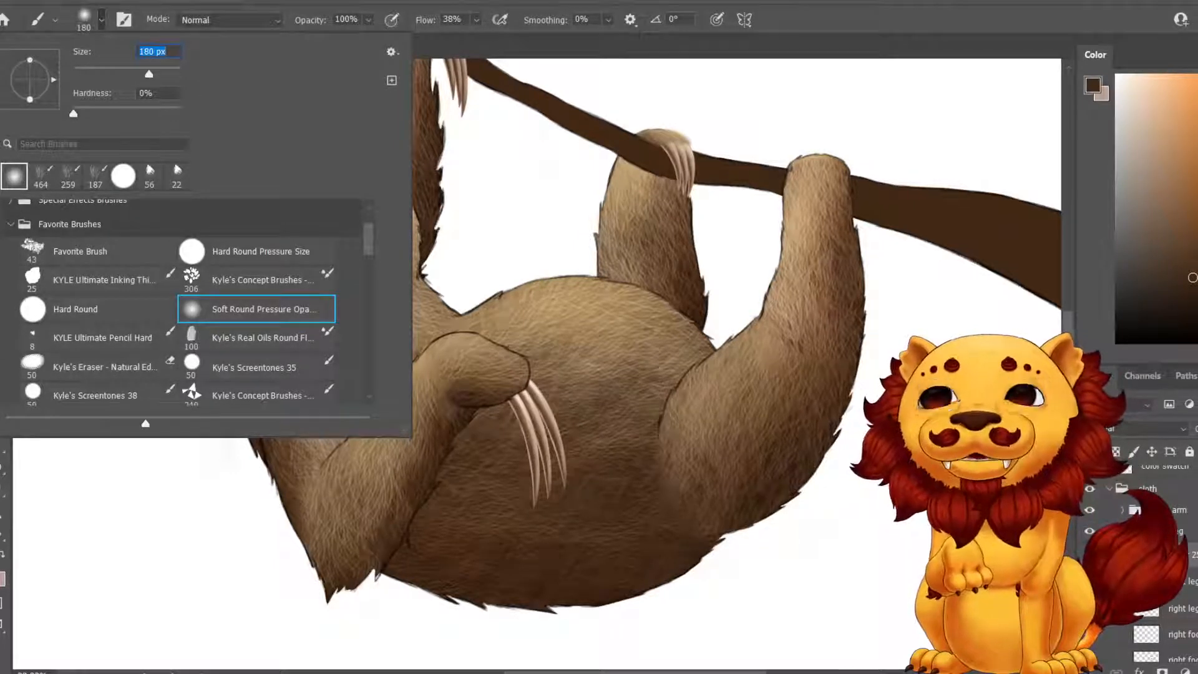
mouse_move(776, 341)
mouse_down()
mouse_move(854, 352)
mouse_move(766, 331)
mouse_move(796, 359)
mouse_up()
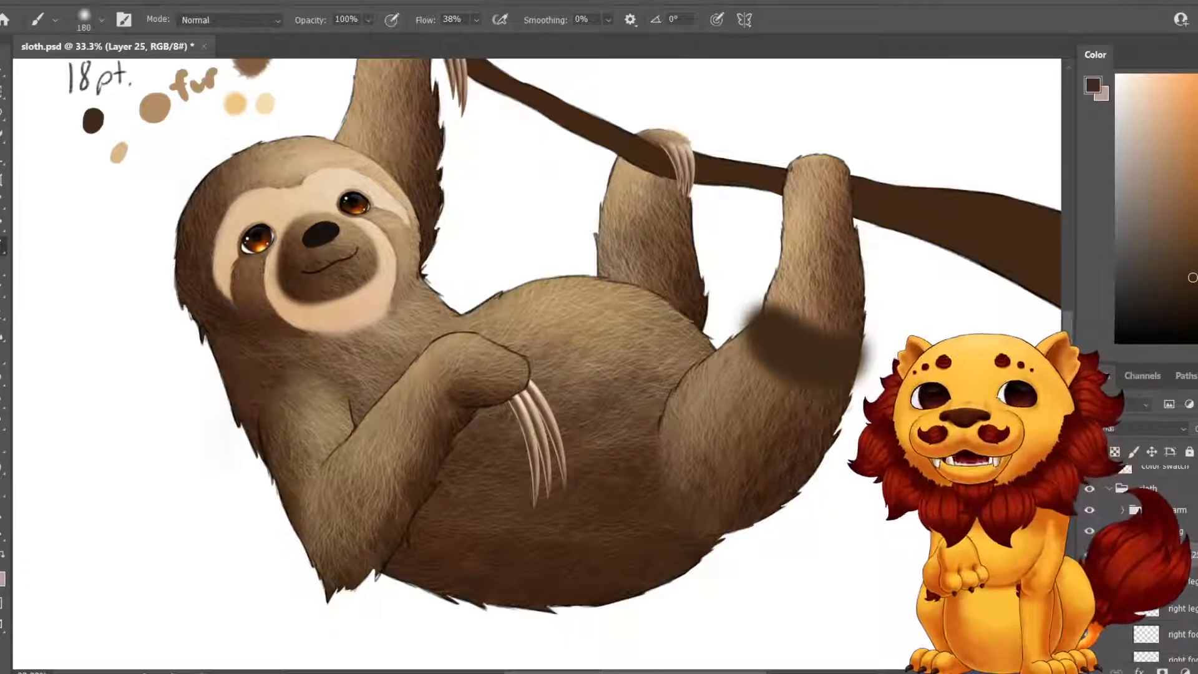
Sample the brown multiply swatch and paint it softly over the knee shadow on a new layer.
mouse_move(624, 218)
mouse_down()
mouse_move(485, 479)
mouse_move(490, 505)
mouse_up()
key(i)
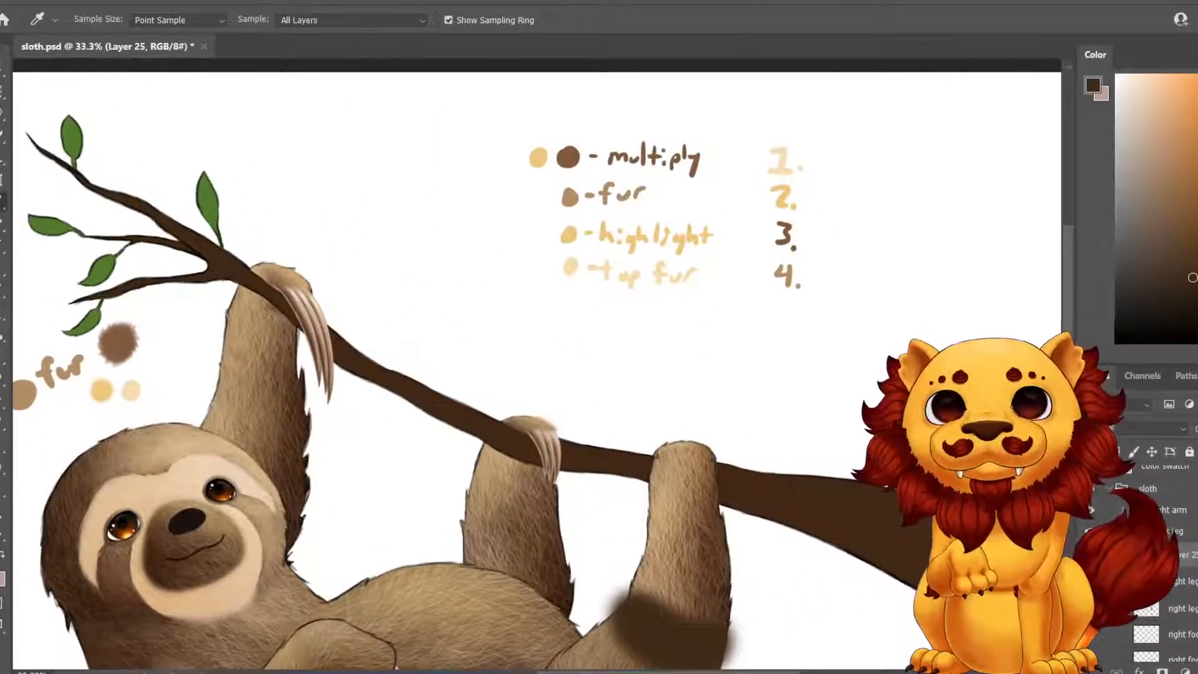
click(567, 157)
drag(561, 436, 591, 224)
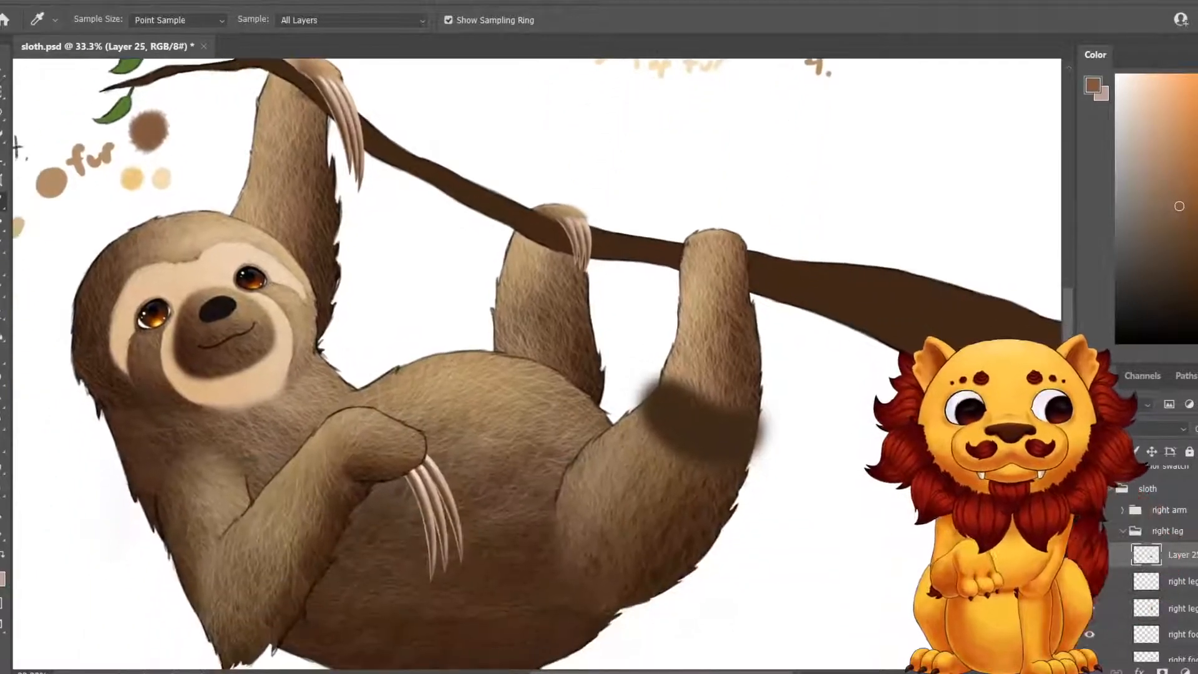
key(b)
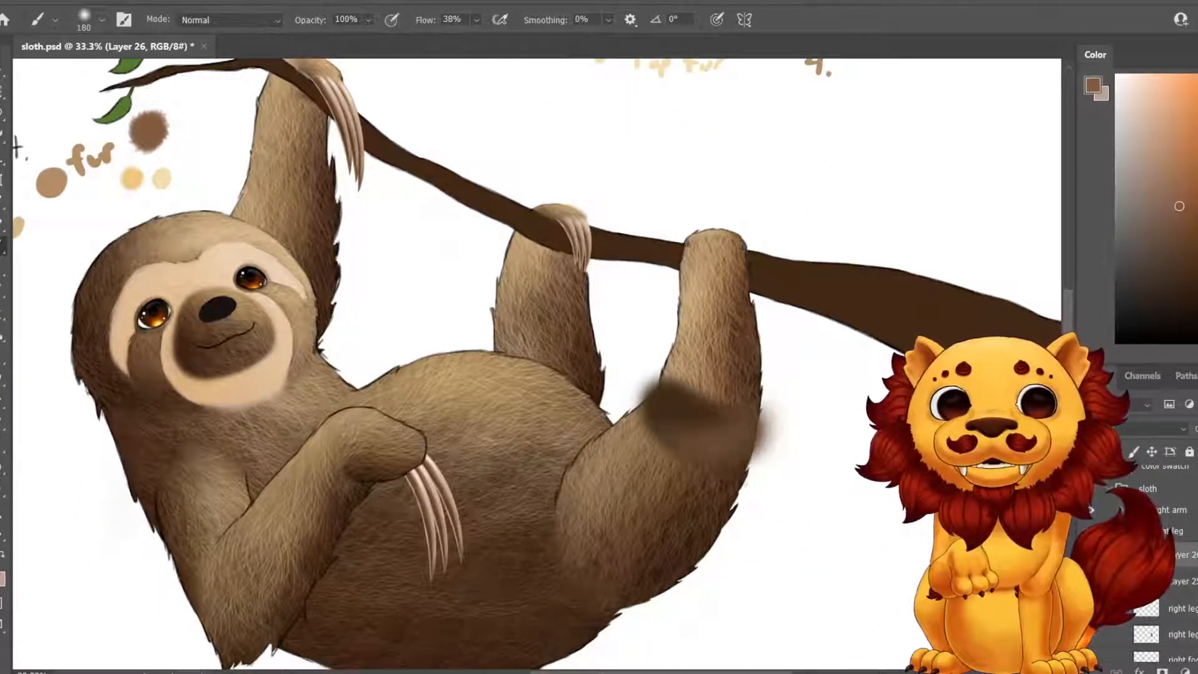
Brush the yellow highlight swatch colour over the knee's brown shading and set that layer's blend mode to Multiply.
key(i)
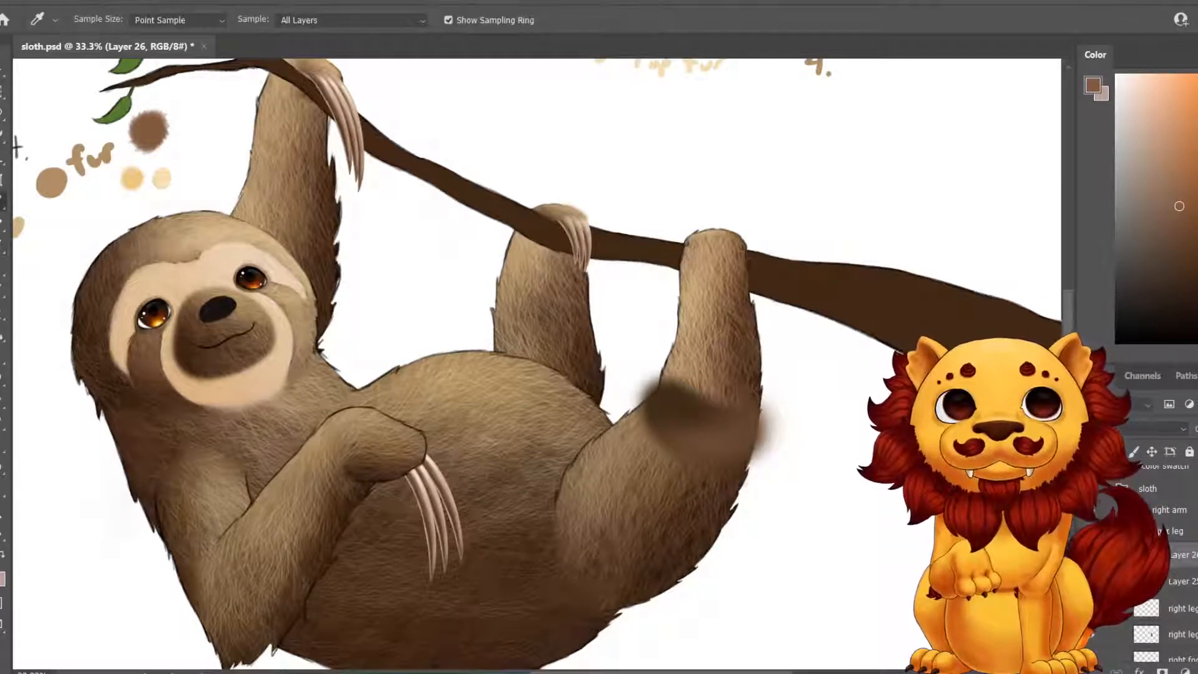
scroll(536, 361, up, 5)
click(613, 157)
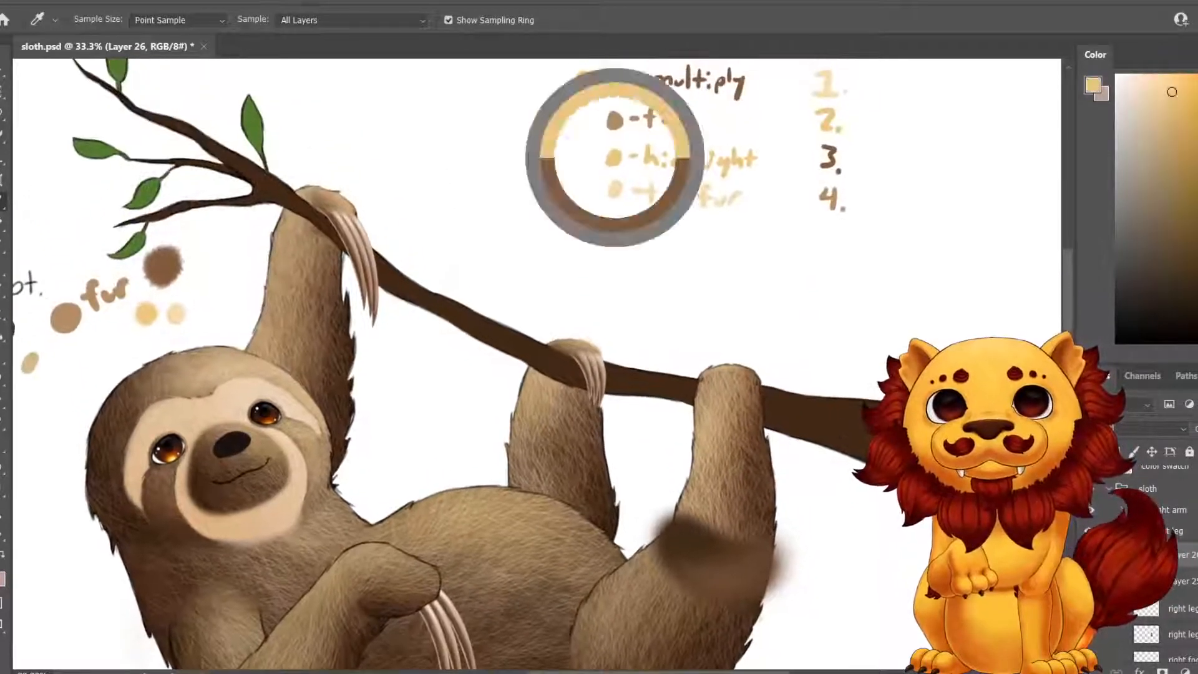
drag(624, 374, 639, 228)
key(b)
mouse_move(742, 406)
mouse_down()
mouse_move(712, 421)
mouse_move(746, 457)
mouse_move(717, 422)
mouse_move(745, 430)
mouse_up()
key(ctrl+z)
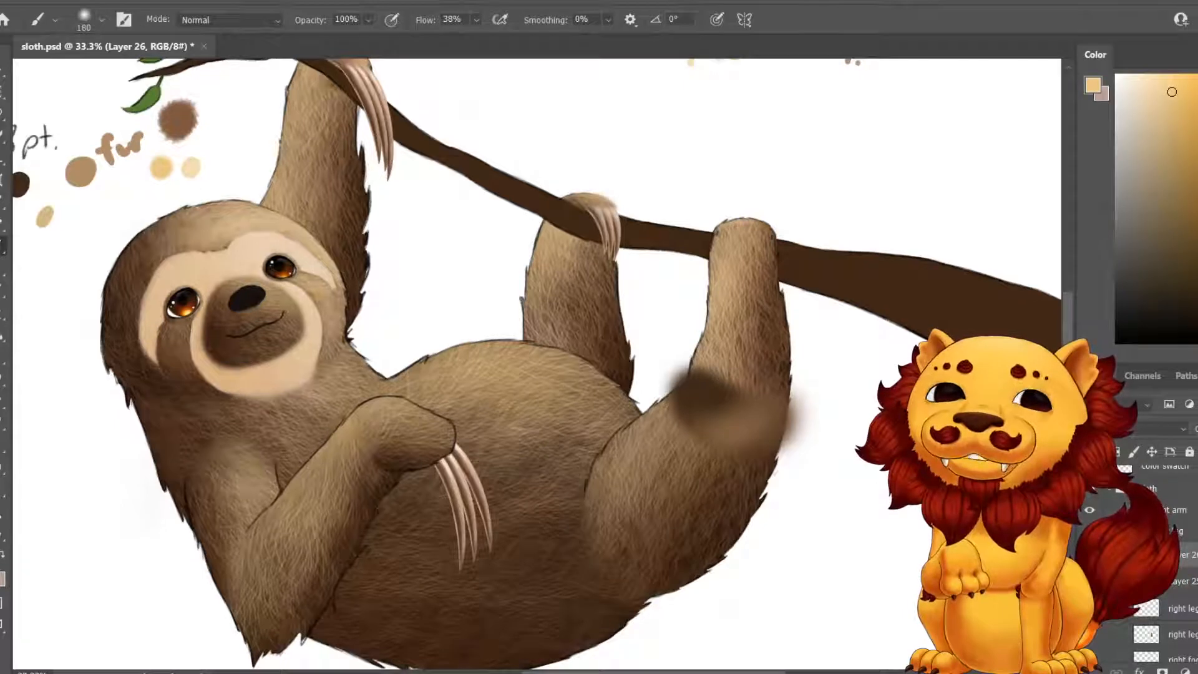
click(1162, 430)
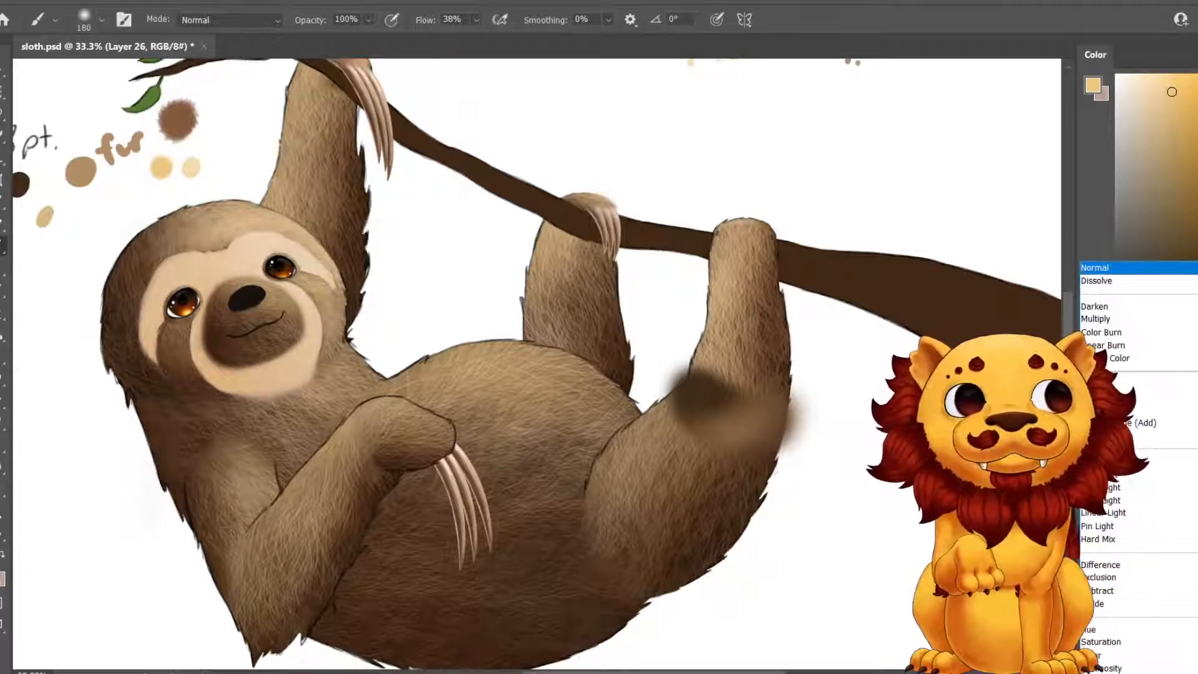
click(1154, 318)
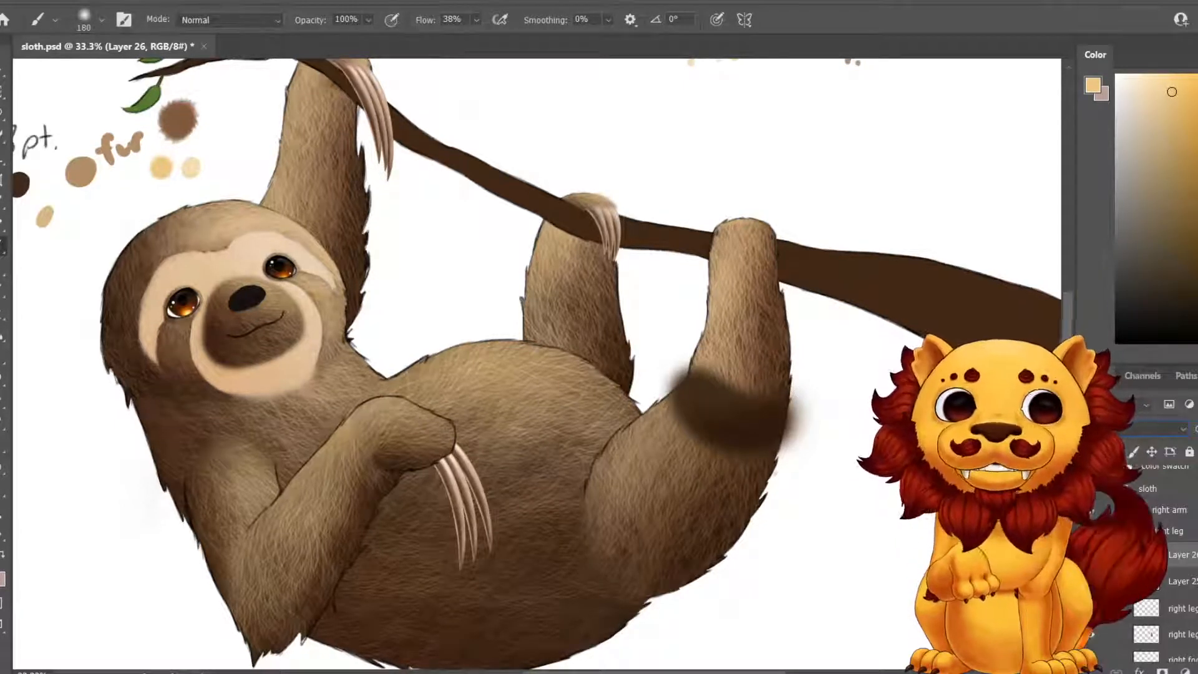
Paint a soft yellow highlight on the inner side of the right knee on a new layer.
mouse_move(624, 249)
mouse_down()
mouse_move(614, 322)
mouse_move(626, 513)
mouse_up()
key(i)
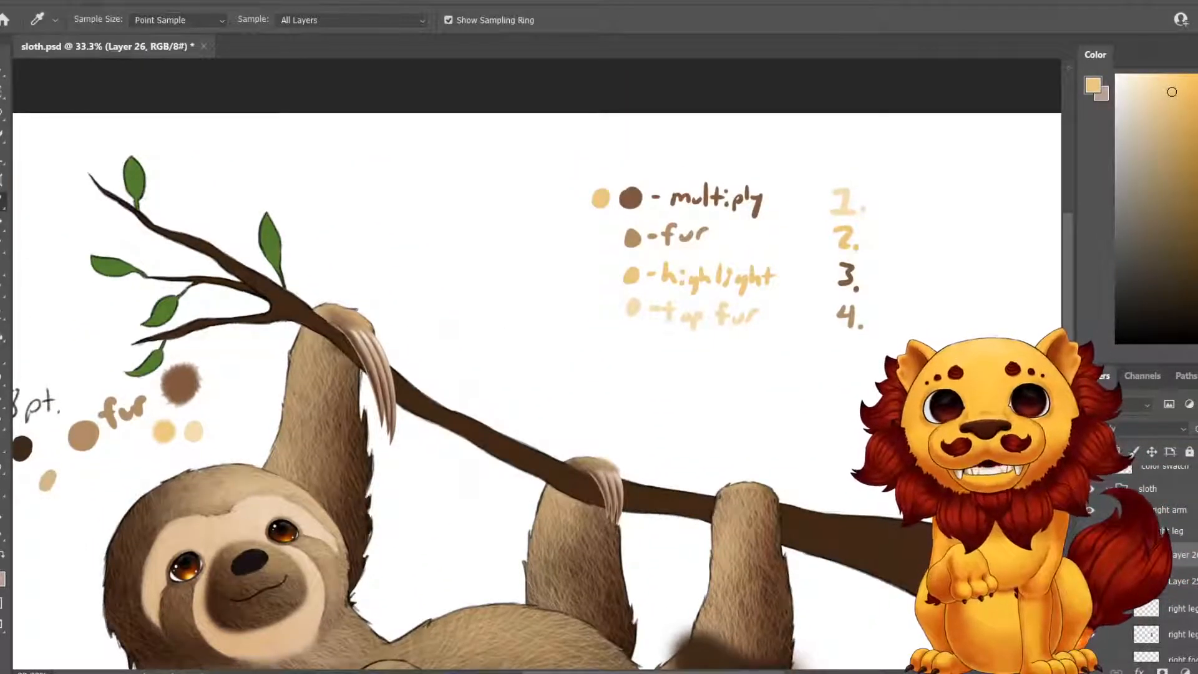
scroll(536, 362, down, 8)
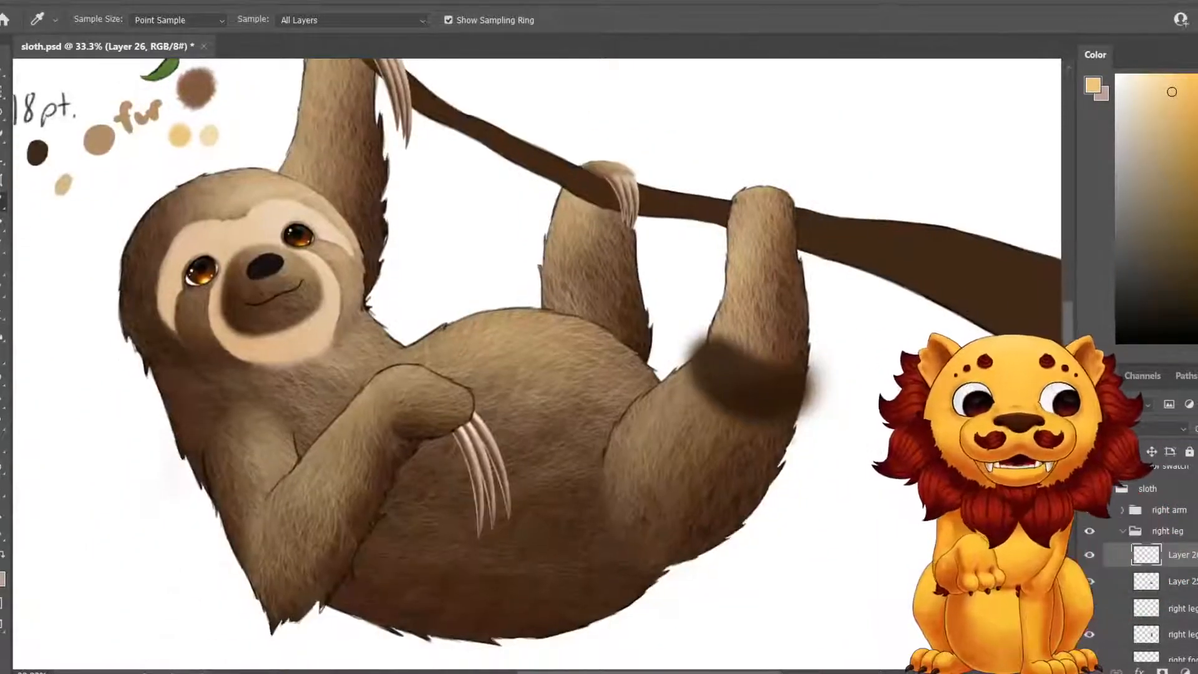
key(b)
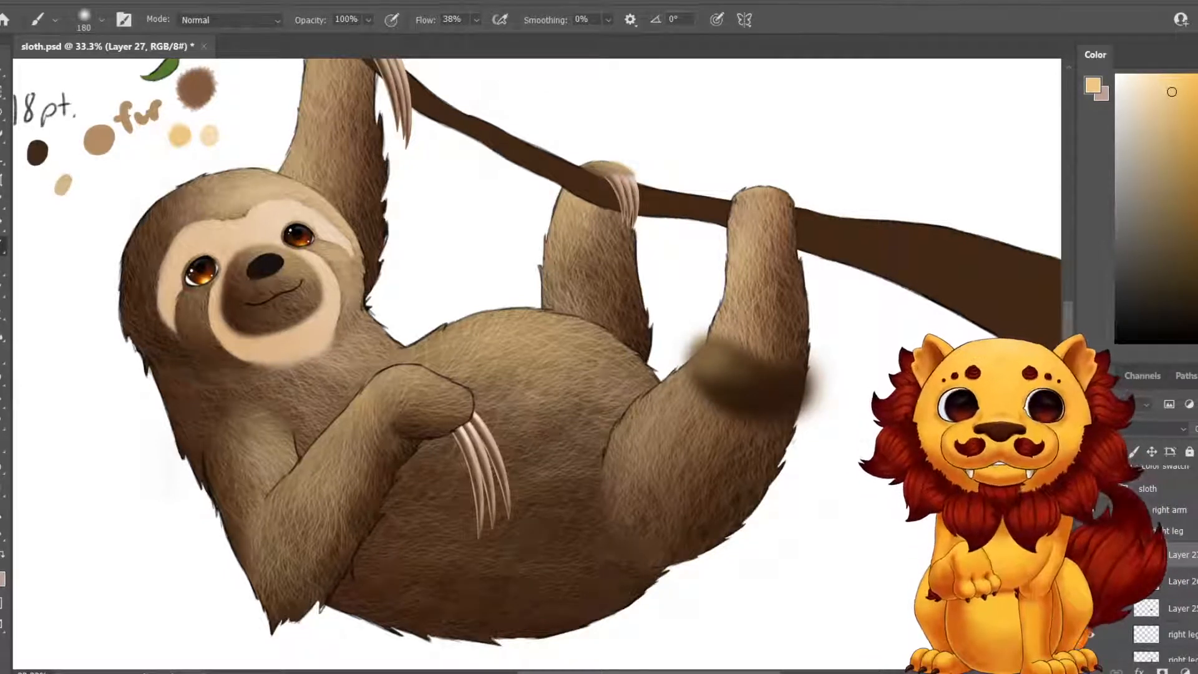
Switch to the 259 px fur brush and set its size to 322 px.
drag(599, 262, 487, 468)
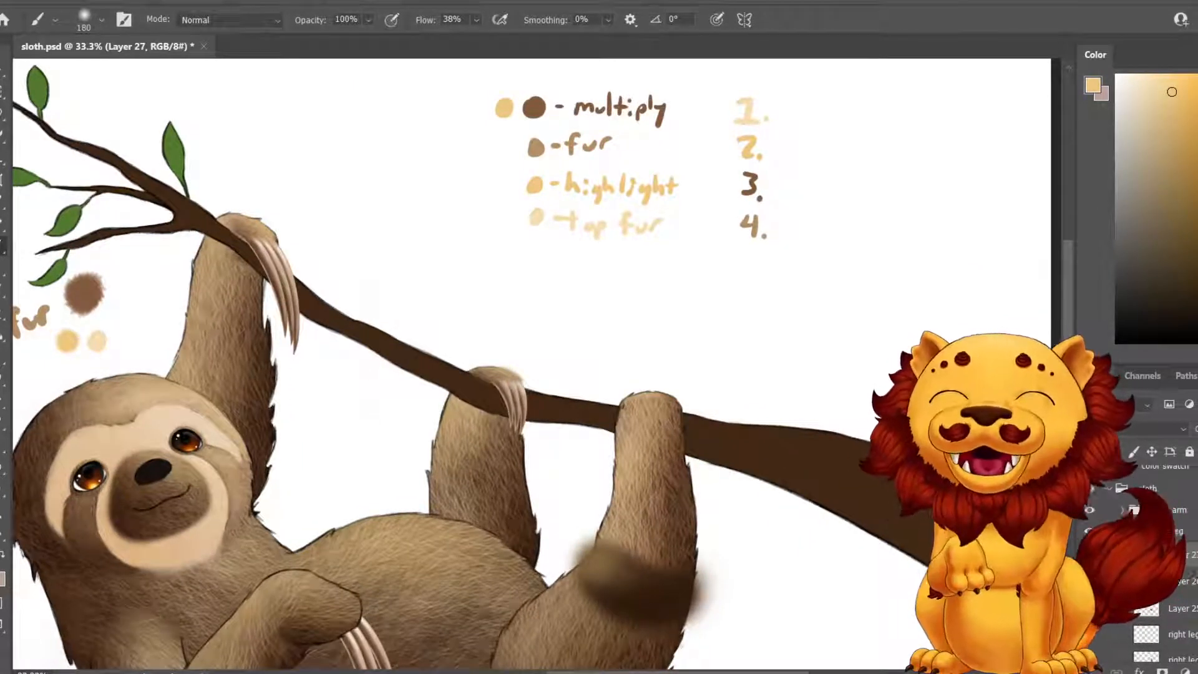
key(i)
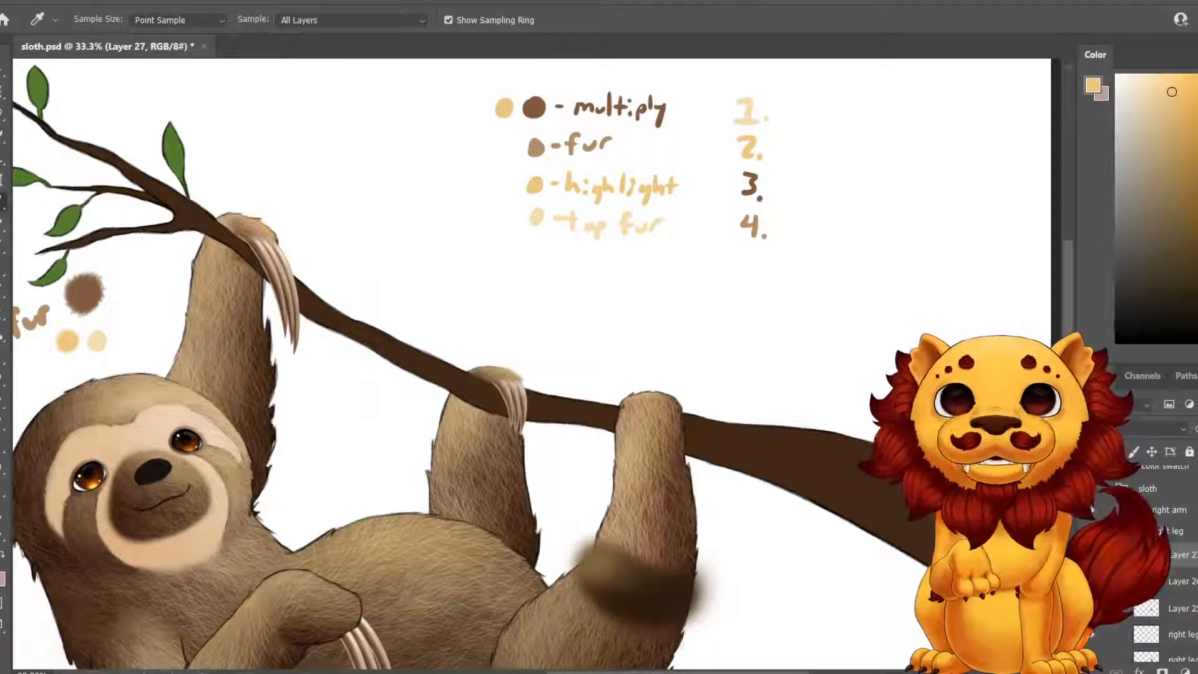
drag(549, 437, 593, 245)
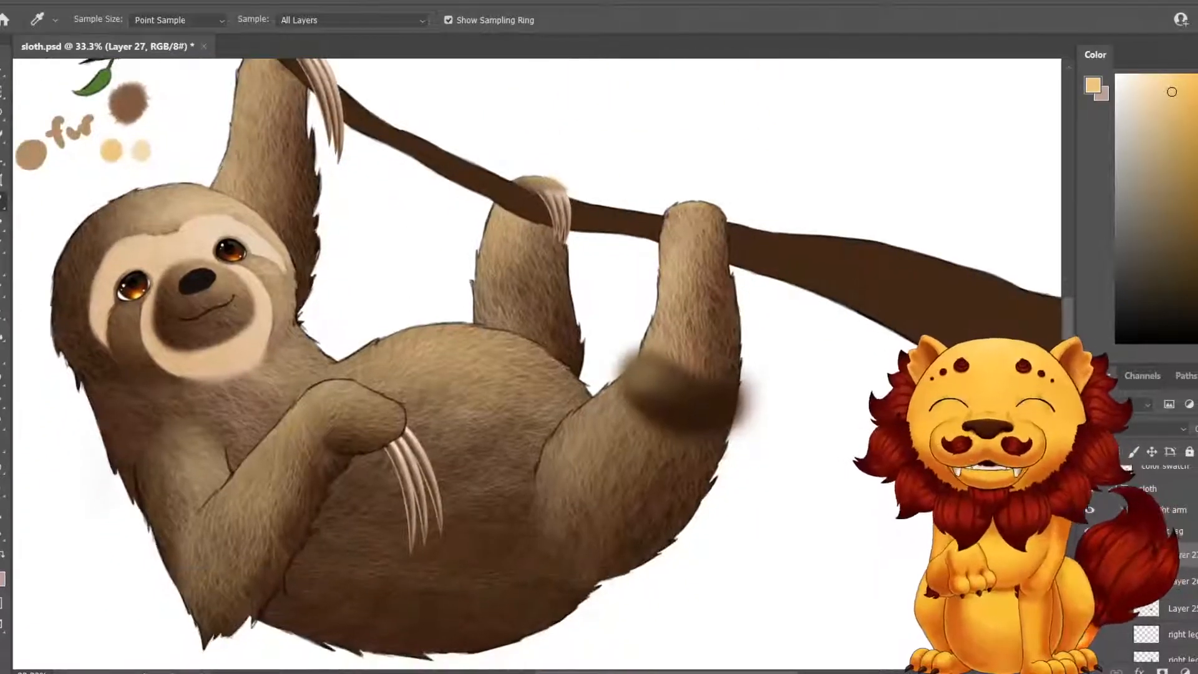
key(b)
click(101, 20)
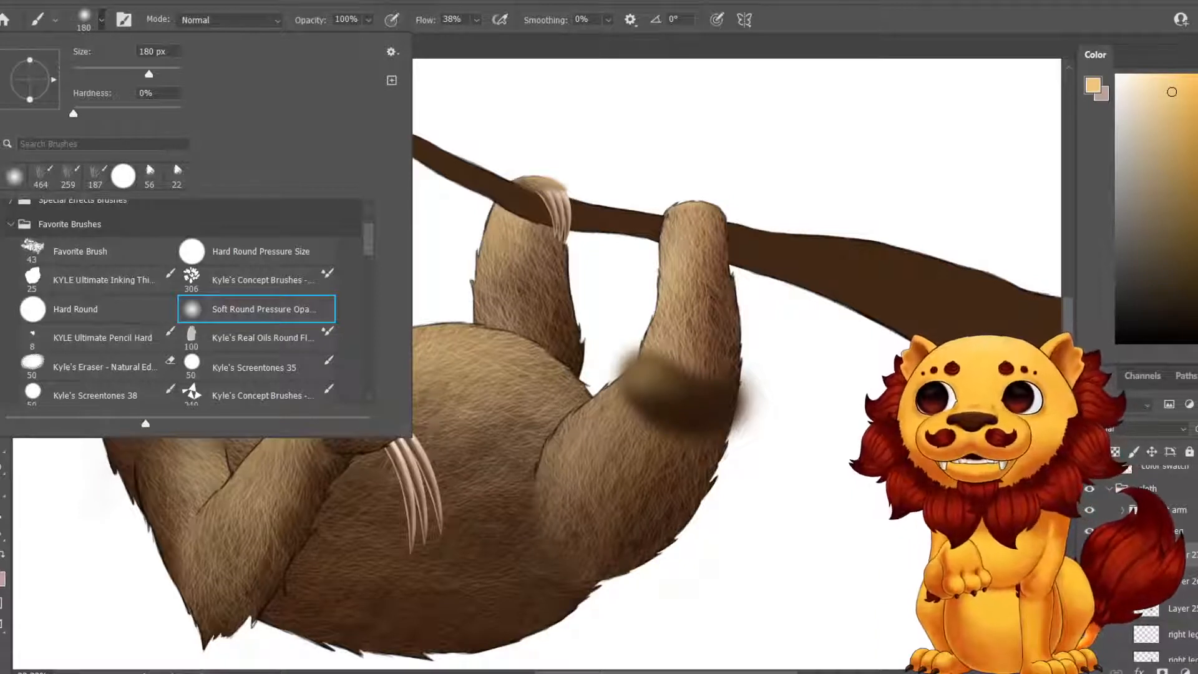
click(95, 176)
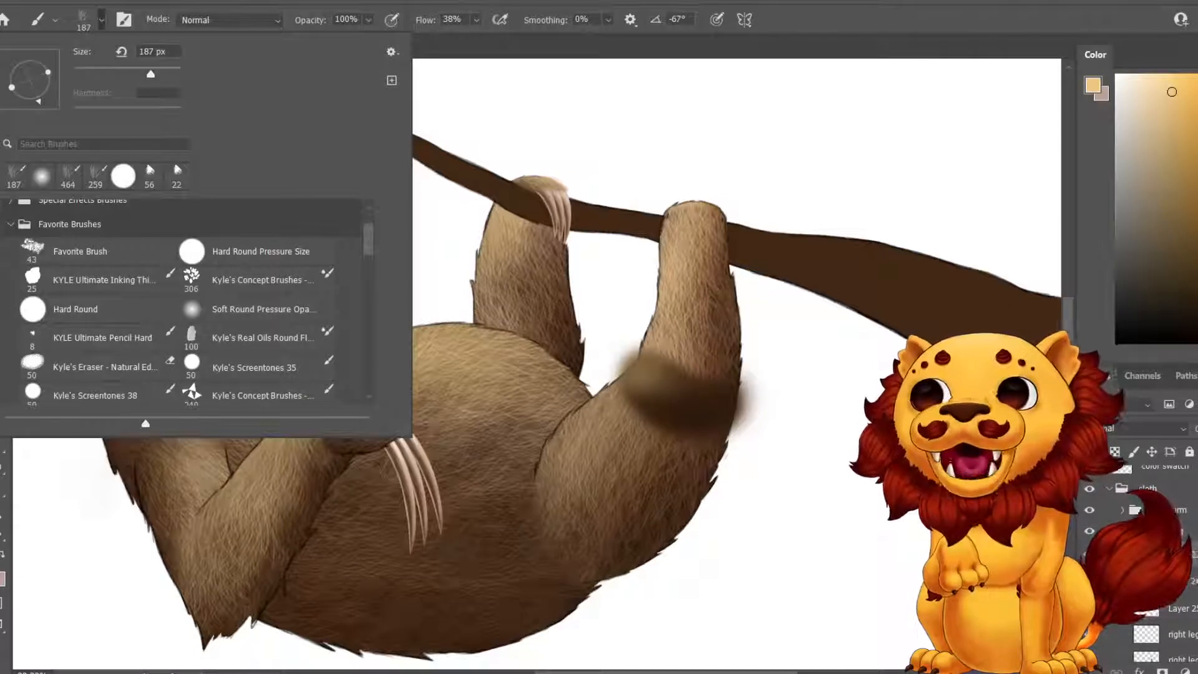
click(95, 176)
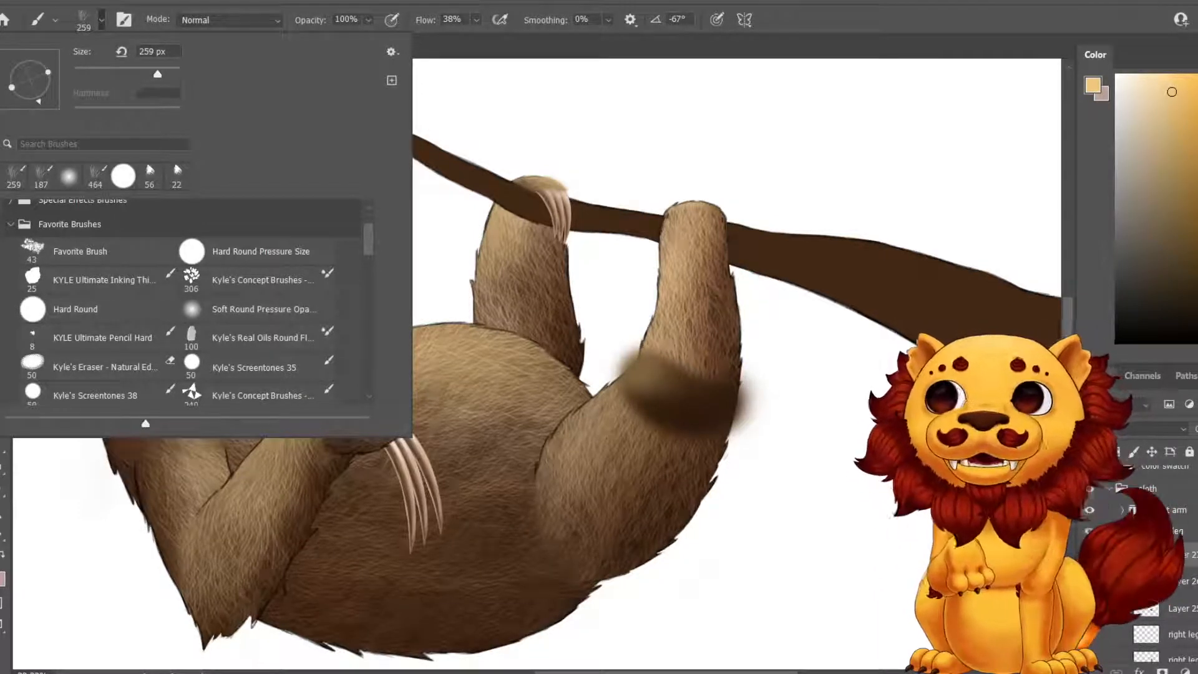
drag(158, 74, 161, 74)
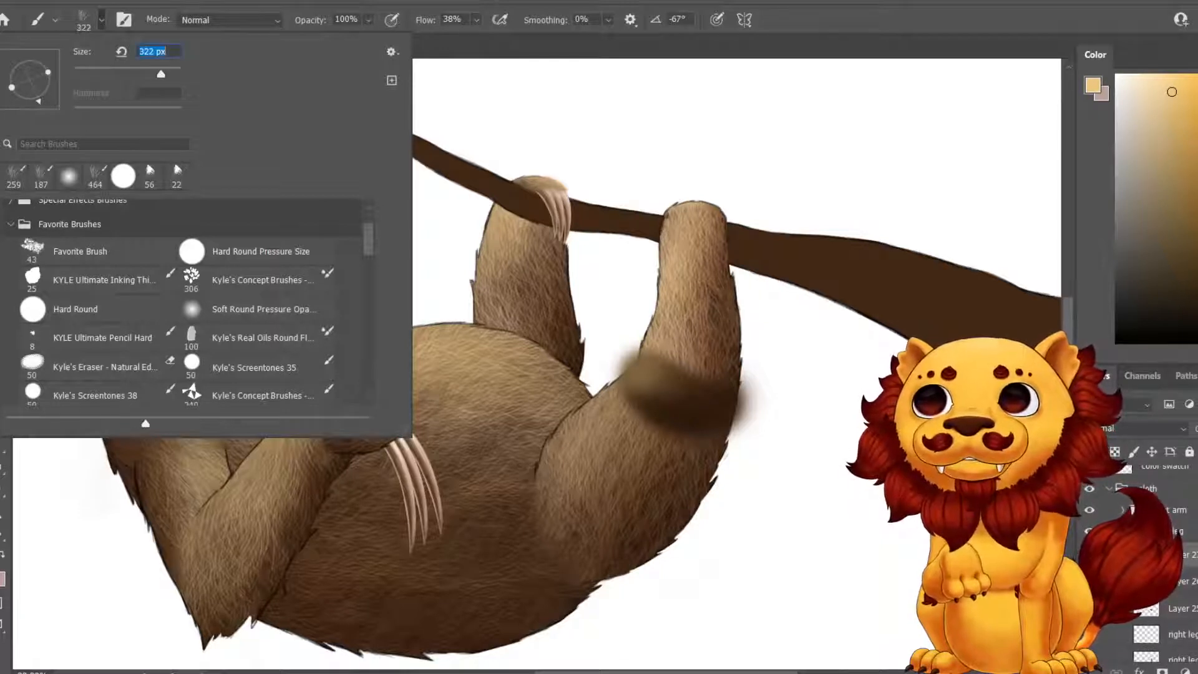
key(Return)
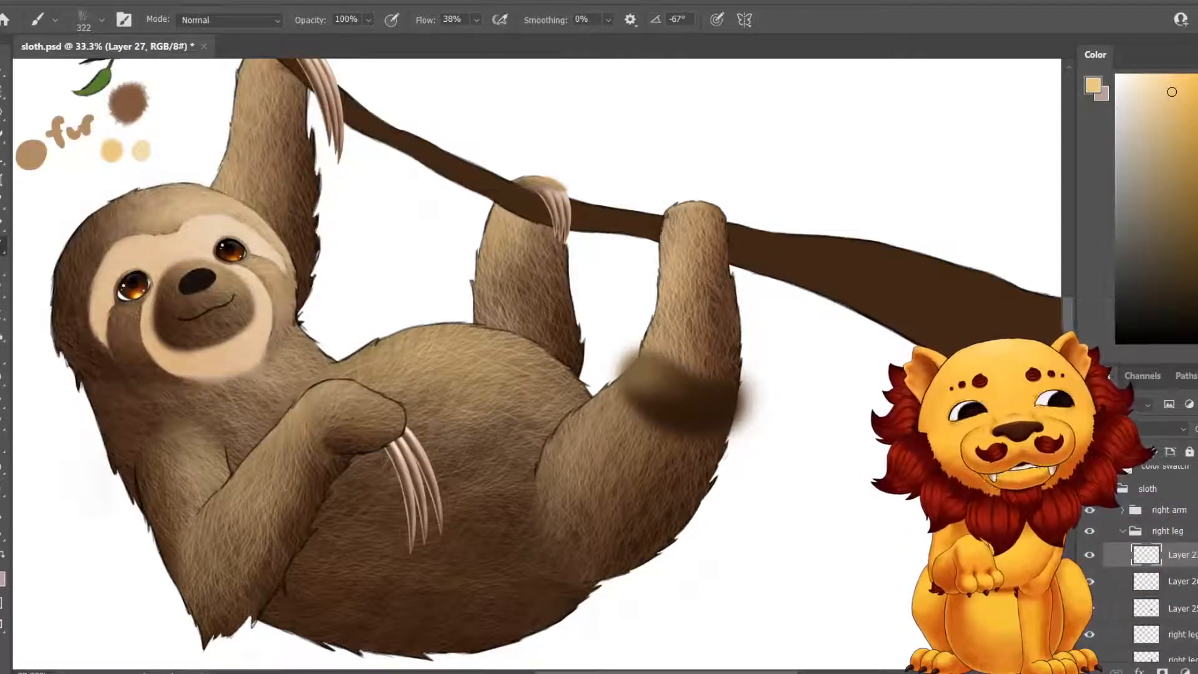
Add a layer directly above the dark brown shadow layer, paint fur strokes across the knee, and undo the last stroke.
click(1181, 608)
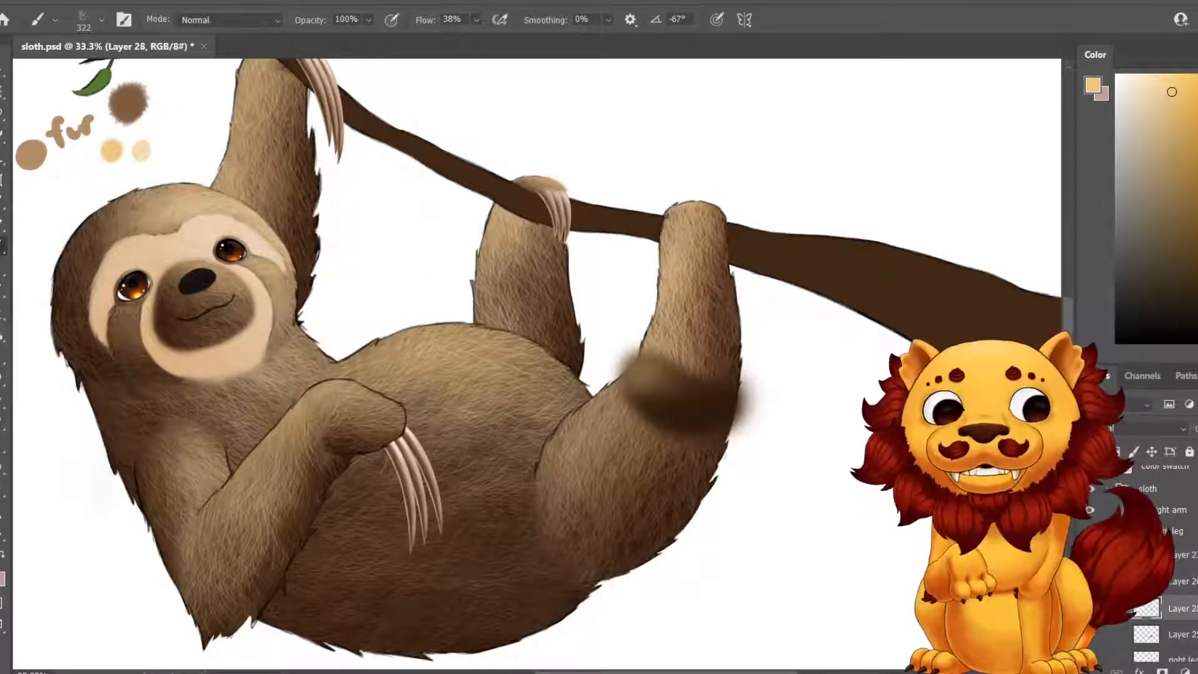
mouse_move(659, 364)
mouse_down()
mouse_move(678, 397)
mouse_move(652, 397)
mouse_move(694, 411)
mouse_move(680, 424)
mouse_up()
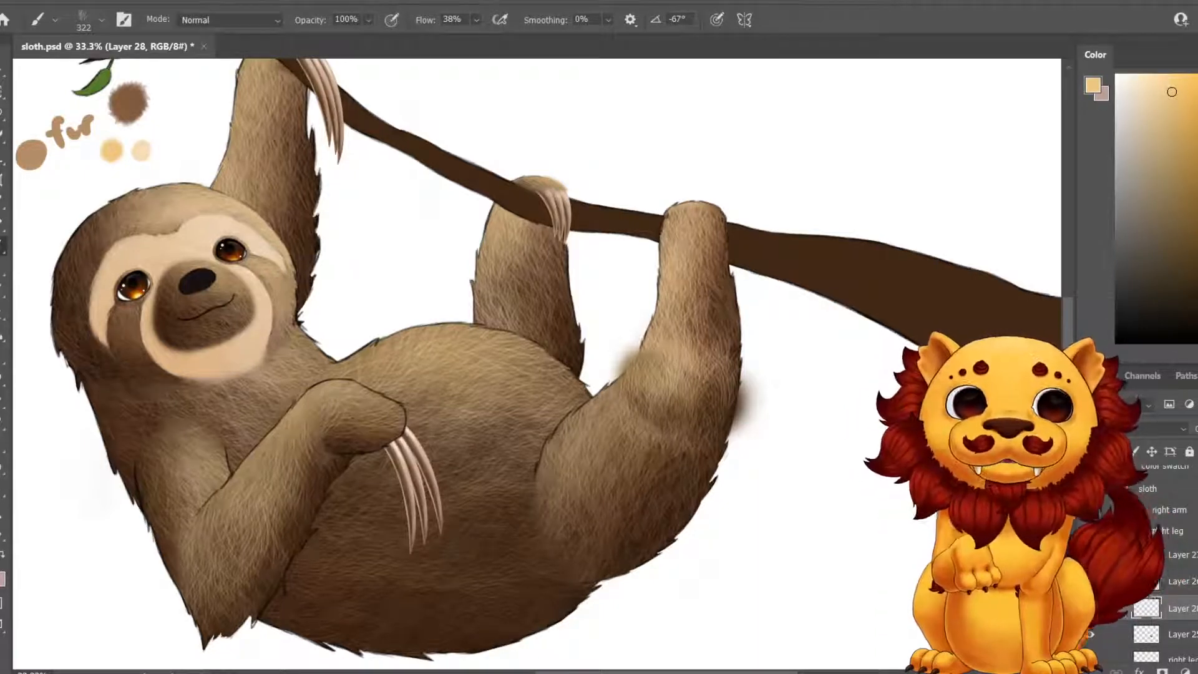
key(ctrl+z)
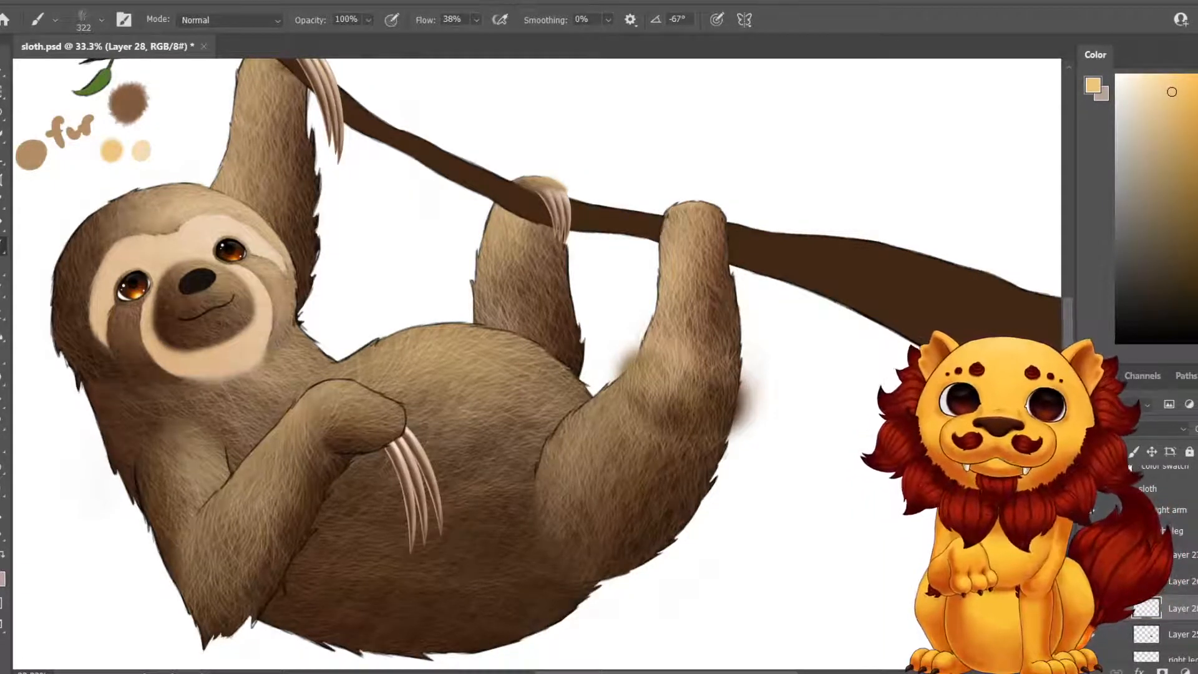
Sample the top fur swatch and paint light fur over the knee on a new layer at the top of the right leg group.
drag(540, 274, 535, 456)
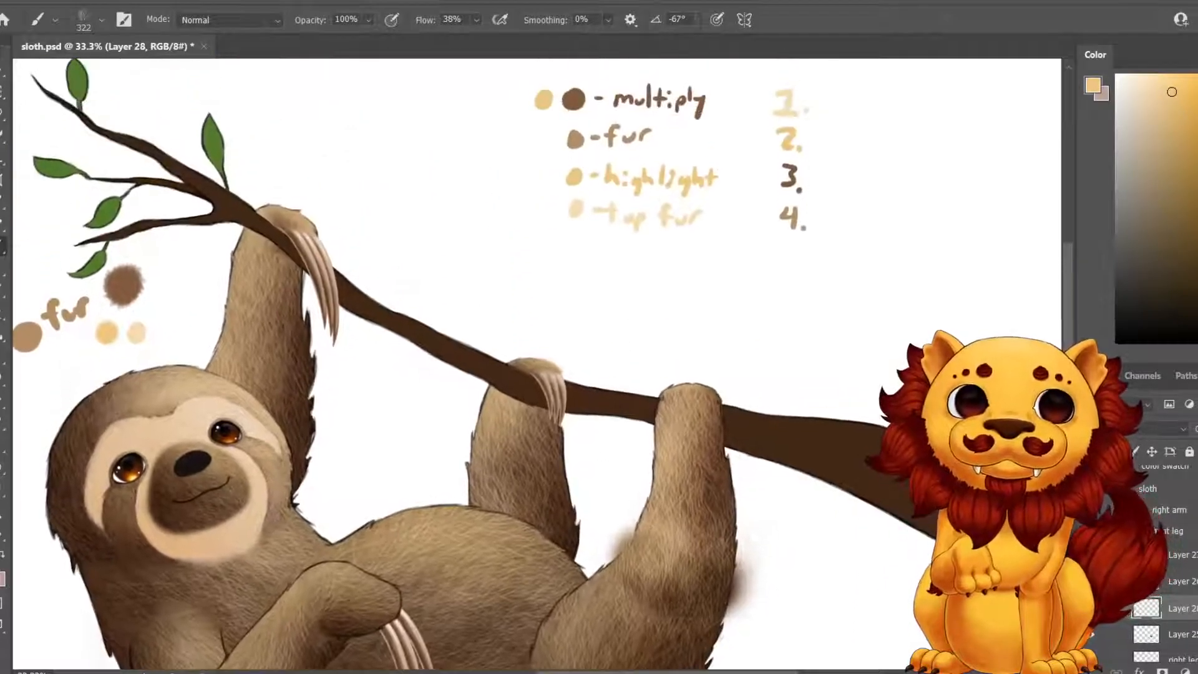
key(i)
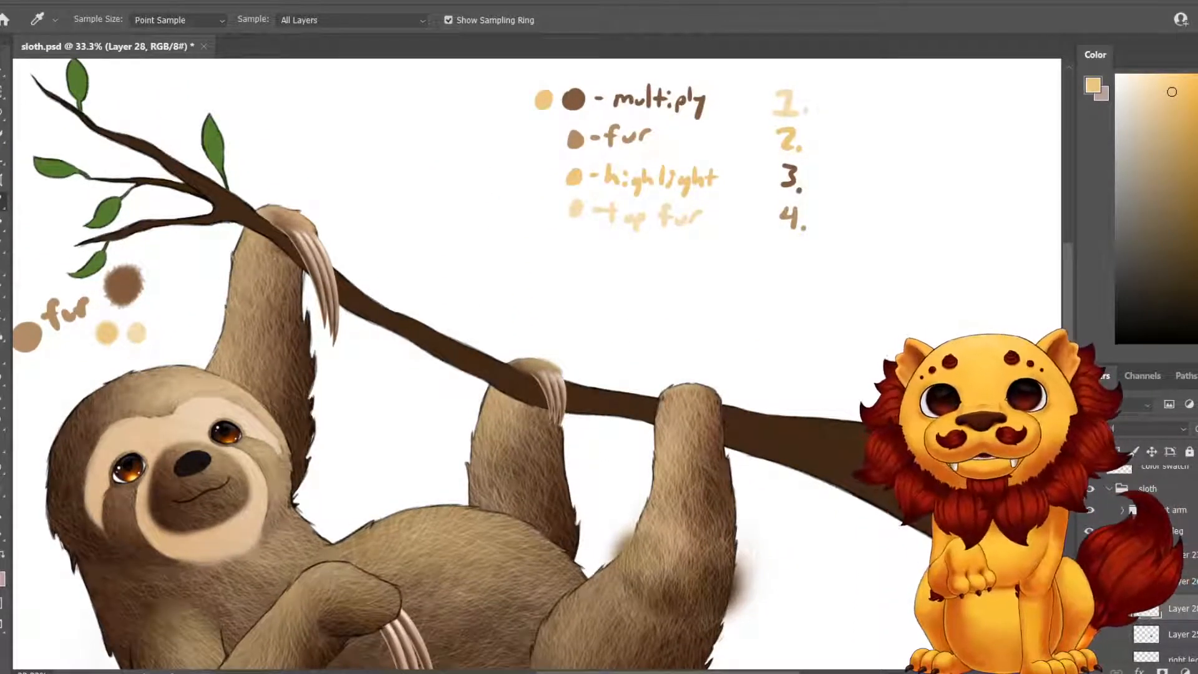
click(576, 209)
drag(537, 437, 578, 279)
key(ctrl+shift+alt+n)
key(b)
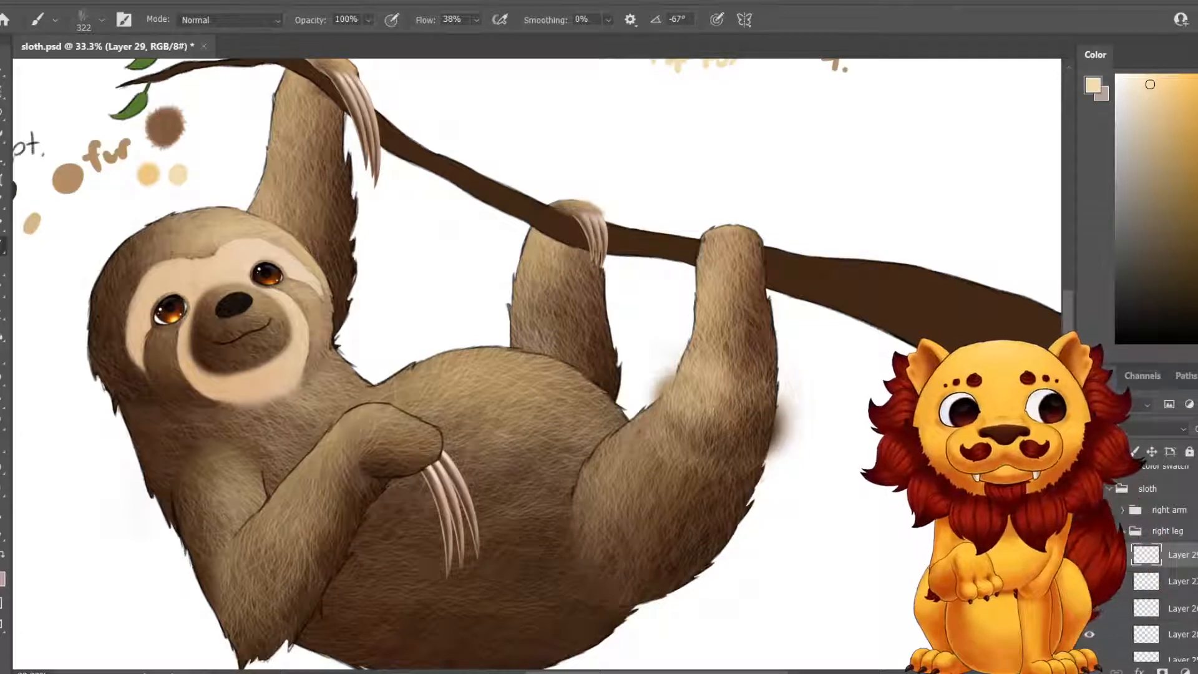
Merge the knee shading and fur layers, from the top of the right leg group down to Layer 25, into one layer.
scroll(1160, 561, down, 3)
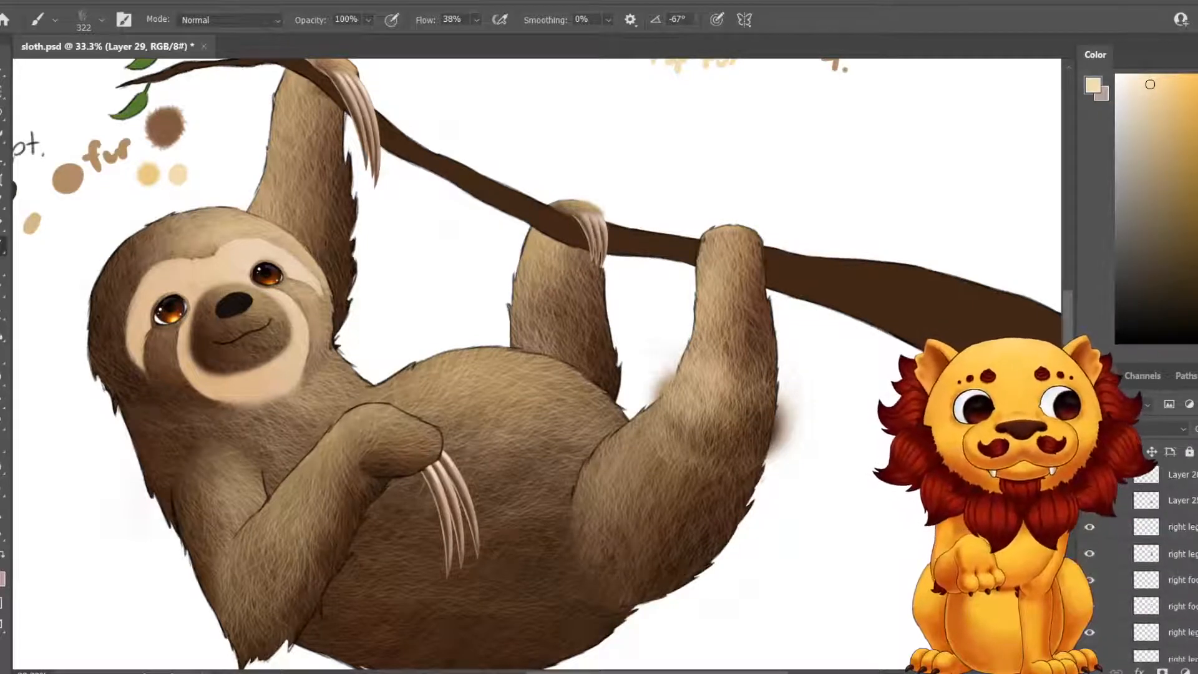
shift+click(1150, 564)
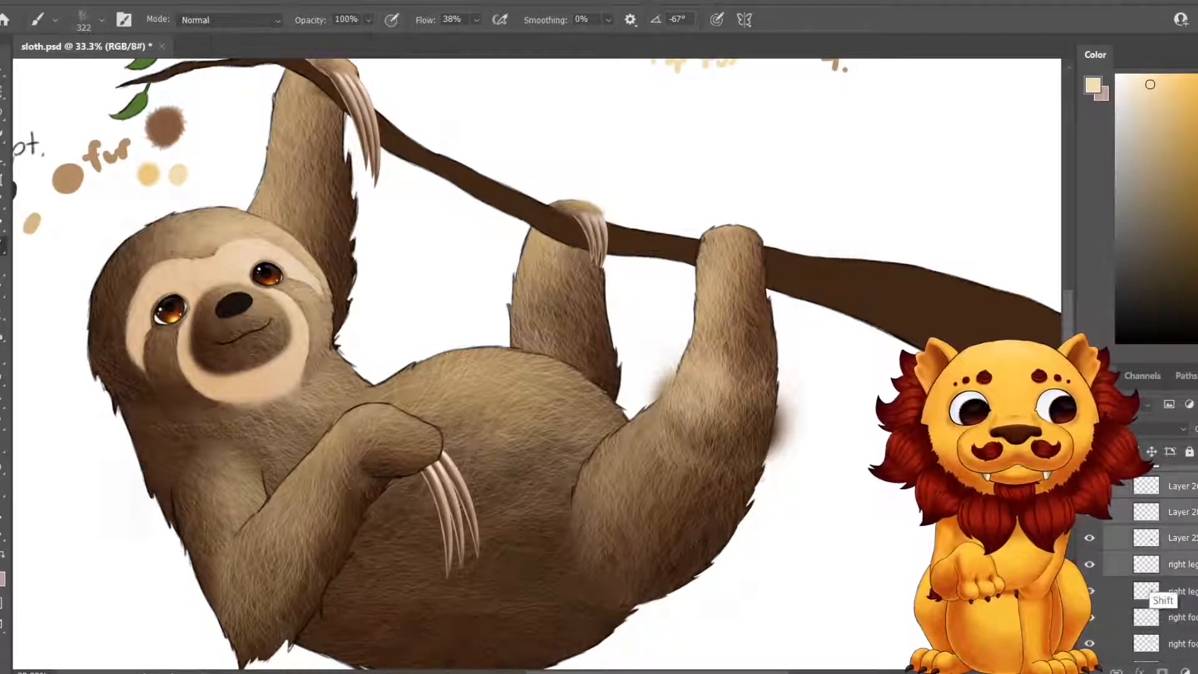
click(1180, 538)
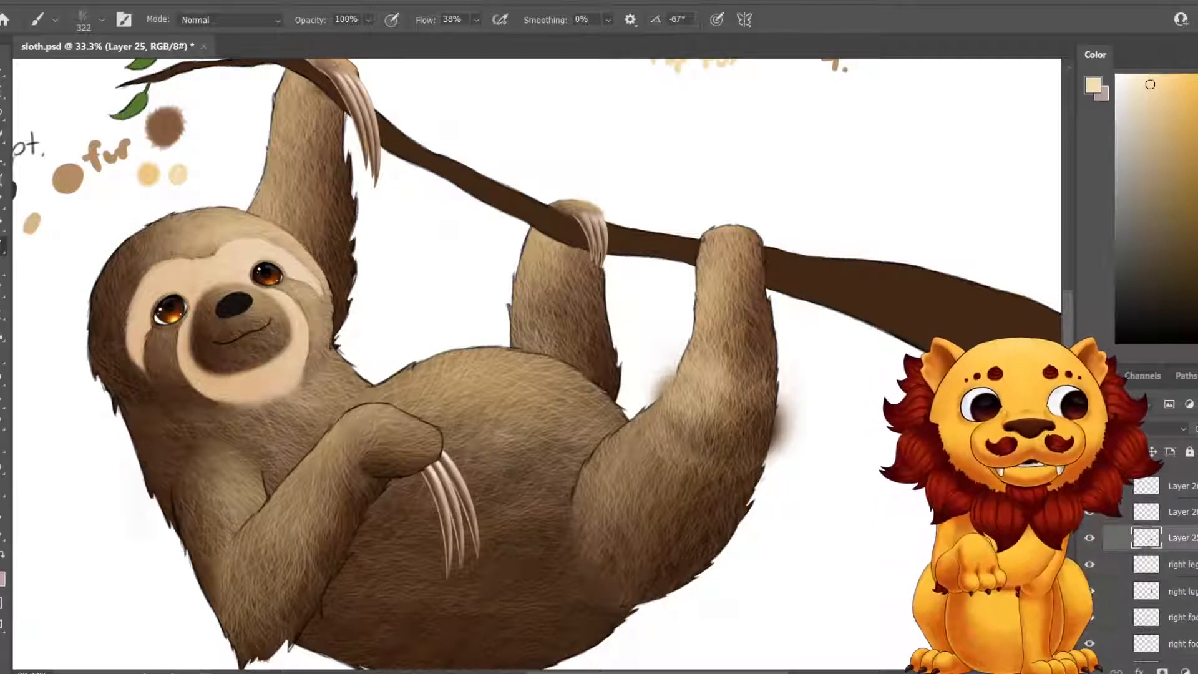
scroll(1160, 555, up, 3)
shift+click(1148, 552)
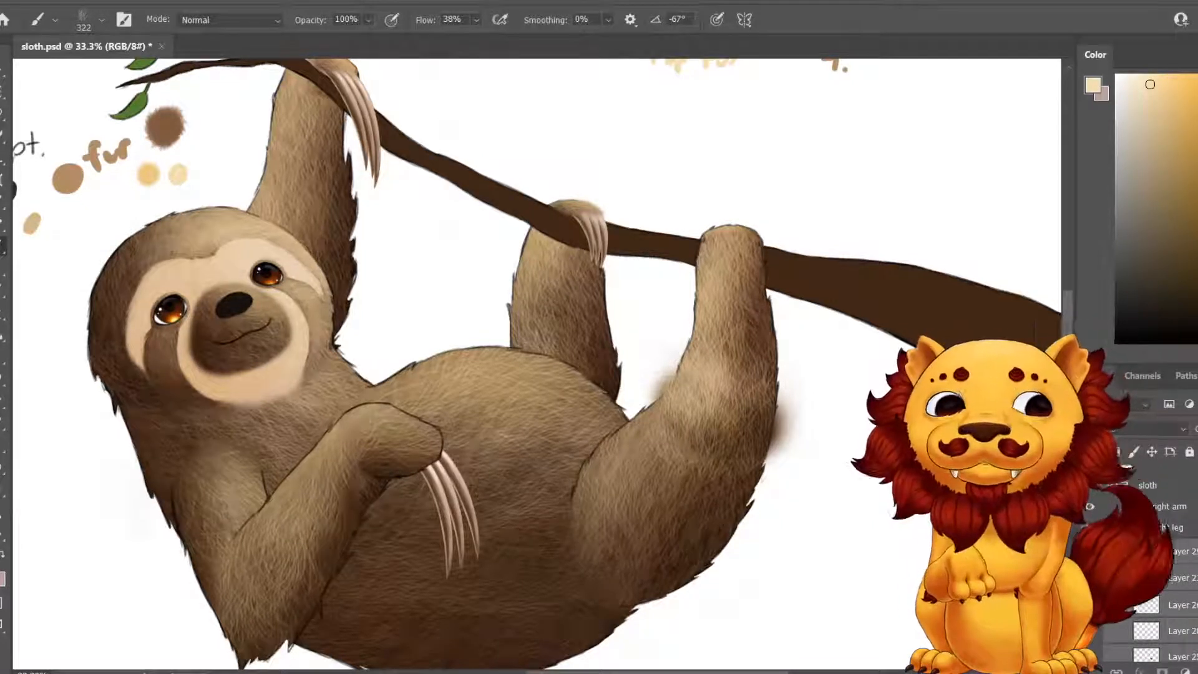
key(ctrl+e)
Set the eraser size to 102 px and erase the paint spilling outside the right knee's outline.
key(e)
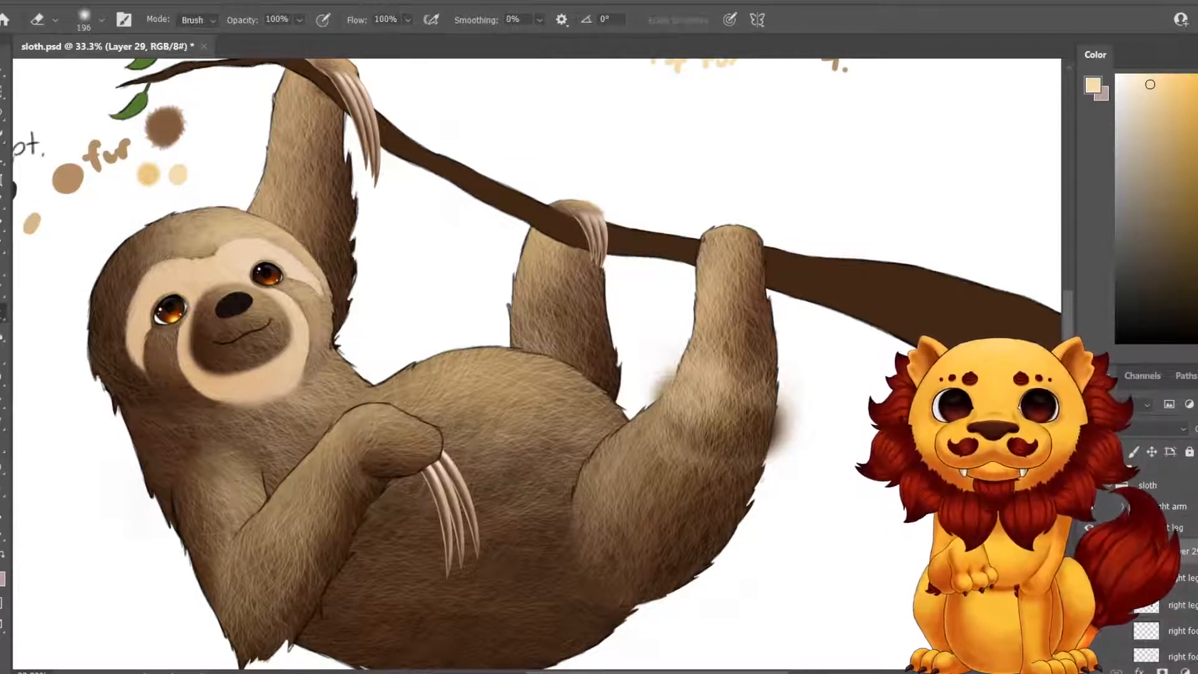
click(102, 20)
drag(153, 74, 128, 74)
key(Return)
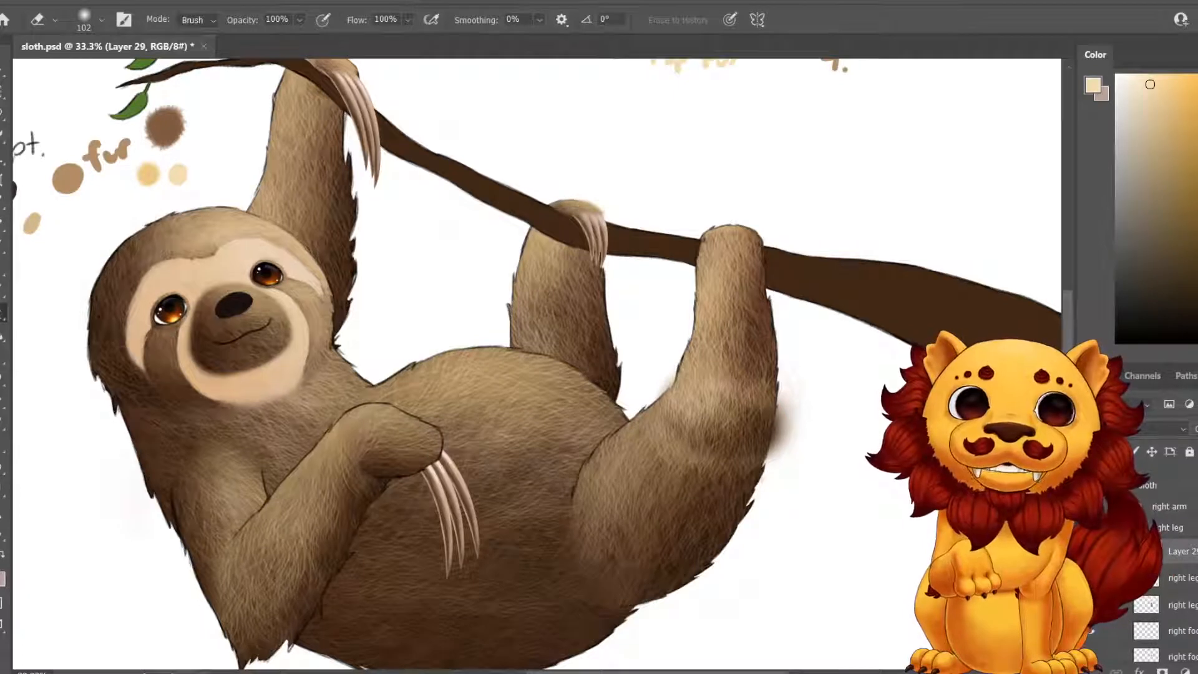
mouse_move(795, 411)
mouse_down()
mouse_move(783, 456)
mouse_move(782, 415)
mouse_up()
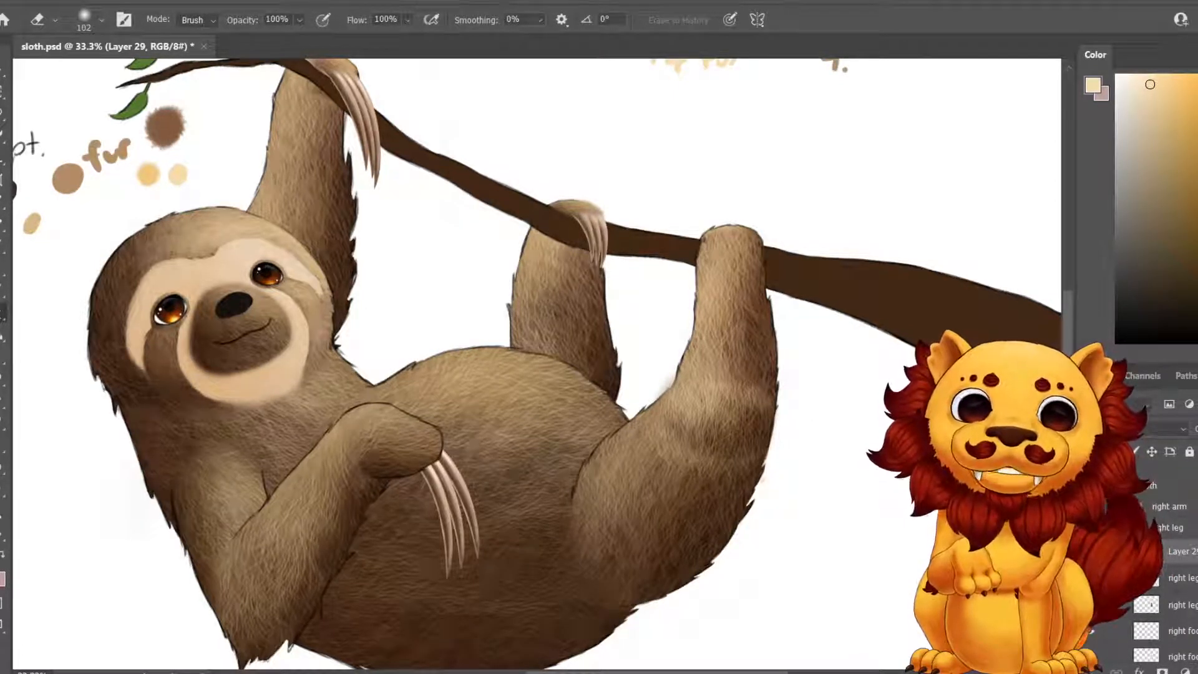
Enlarge the eraser to 146 px and soften the light fur patch on the knee so it blends into the thigh.
click(101, 20)
drag(127, 74, 139, 73)
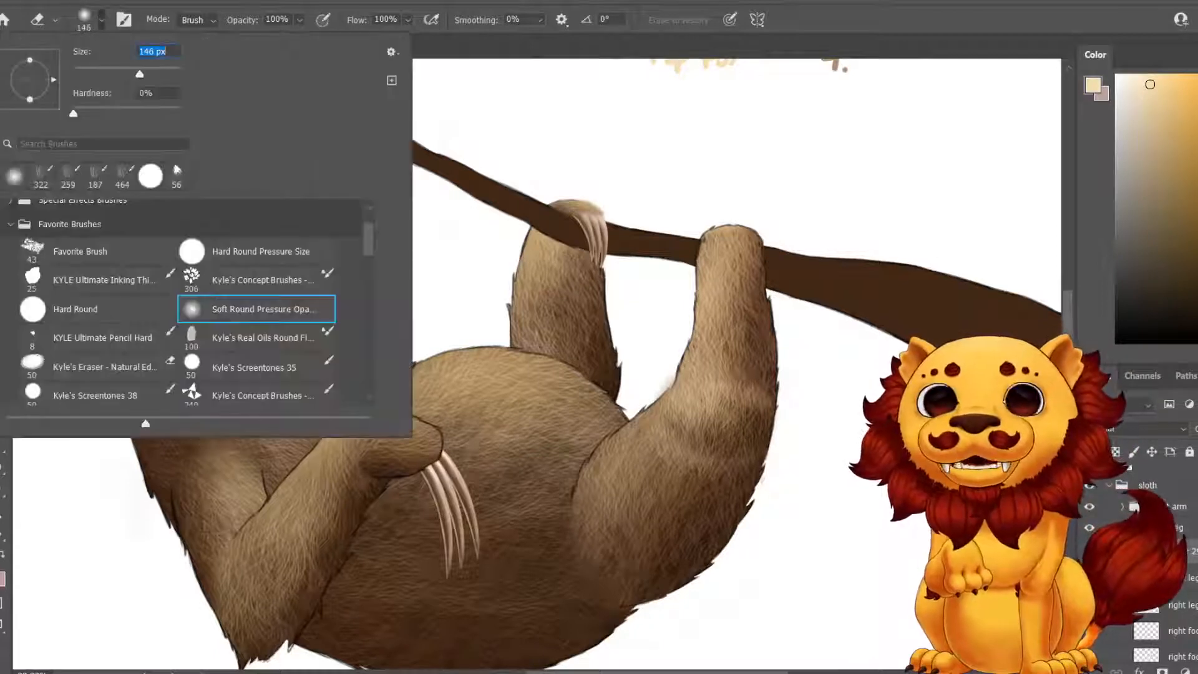
key(Return)
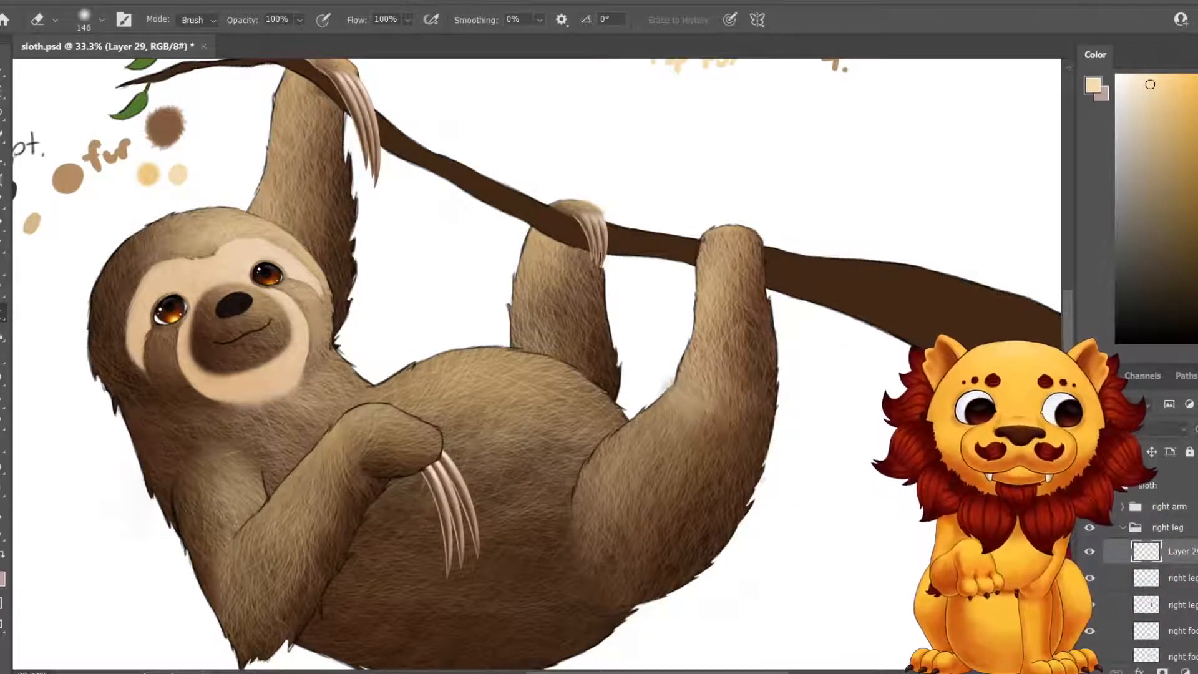
drag(680, 396, 712, 405)
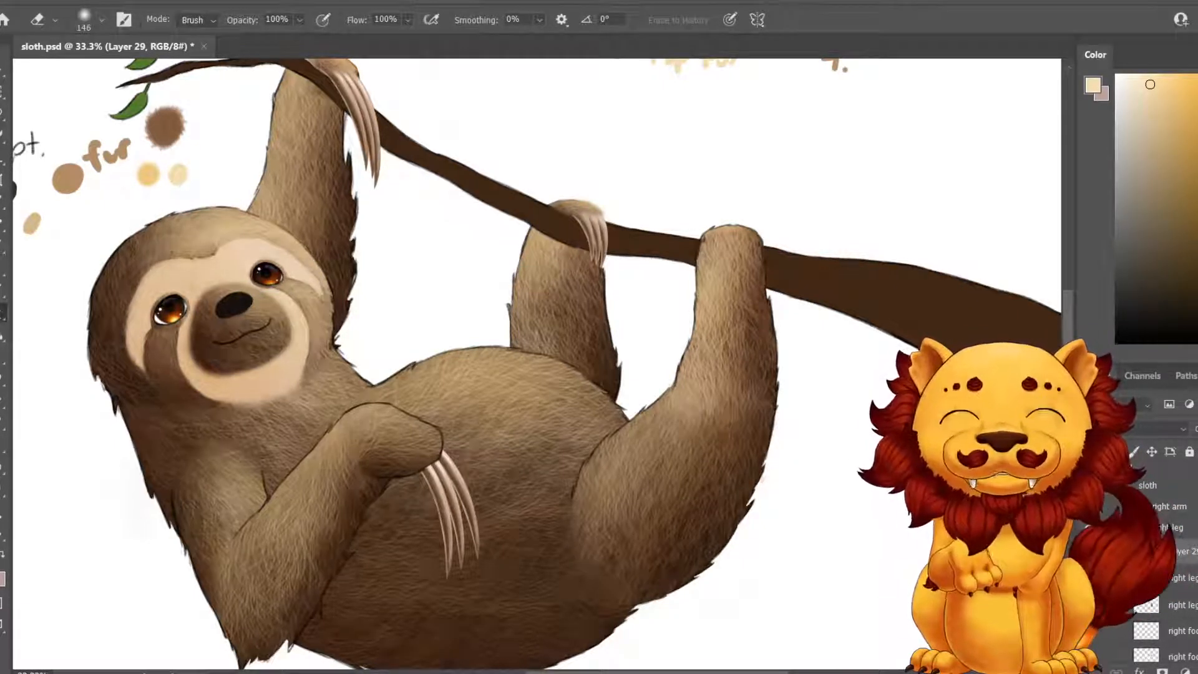
Rotate the merged knee layer by 6.42 degrees with Free Transform.
key(ctrl+t)
drag(851, 322, 862, 336)
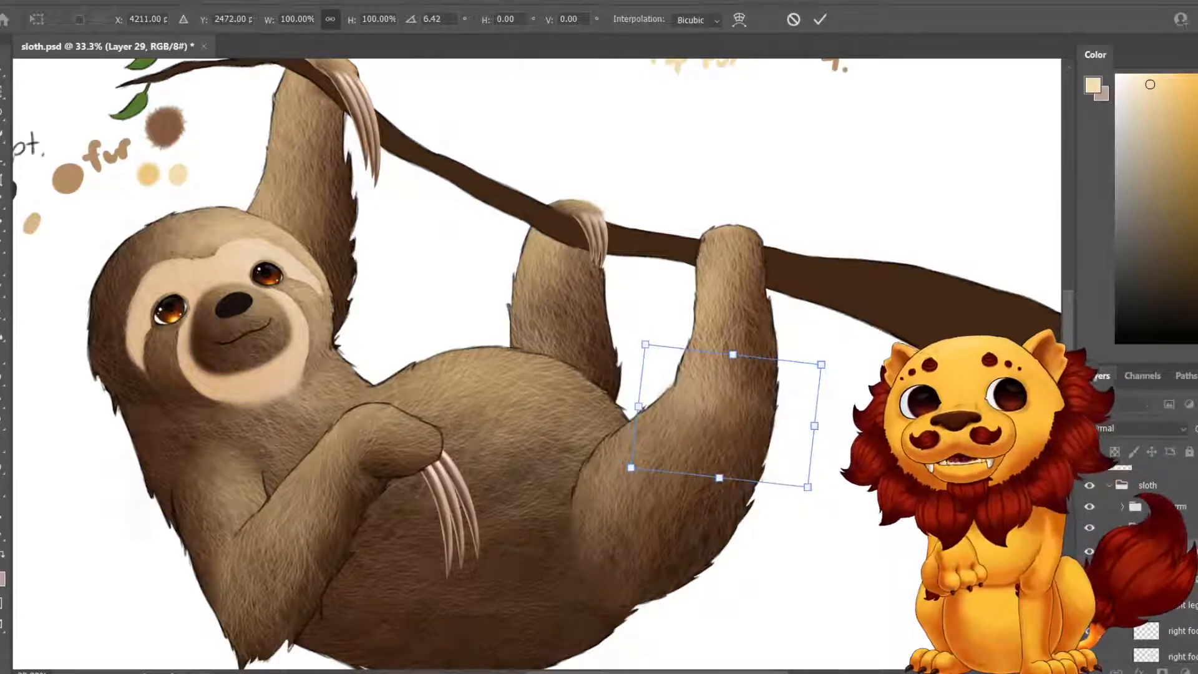
key(Return)
key(e)
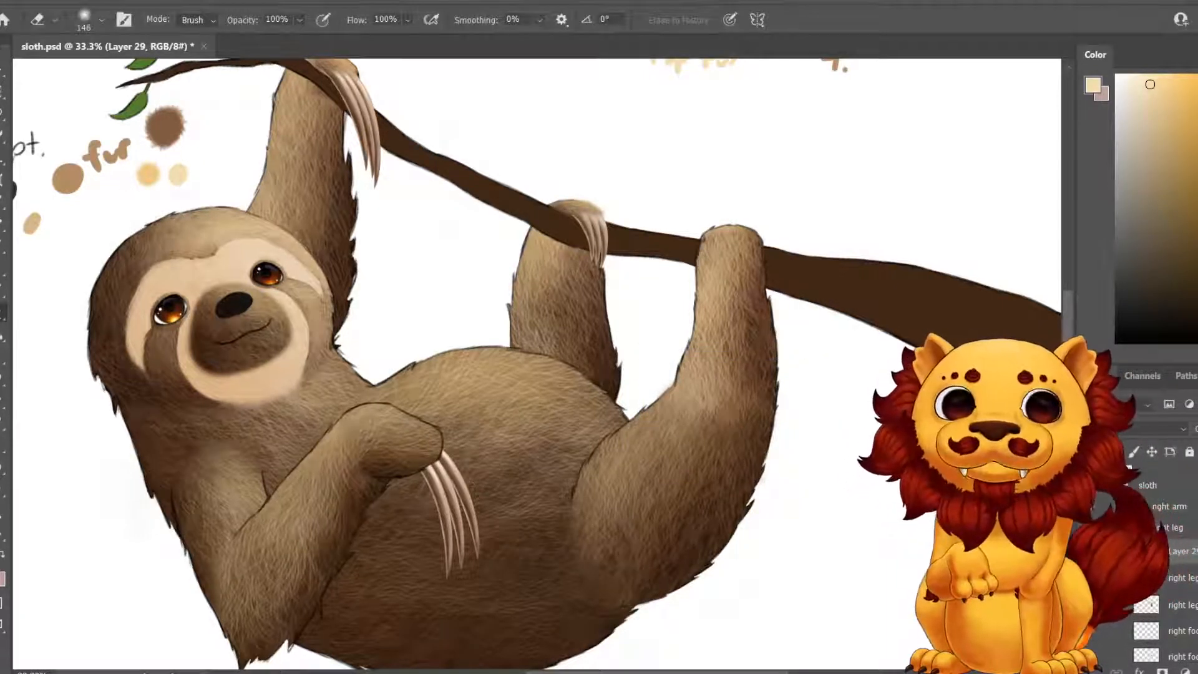
Check the merged knee layer's bounds with Free Transform and erase its stray pixels and leftover paint around the knee.
key(ctrl+space)
ctrl+click(696, 405)
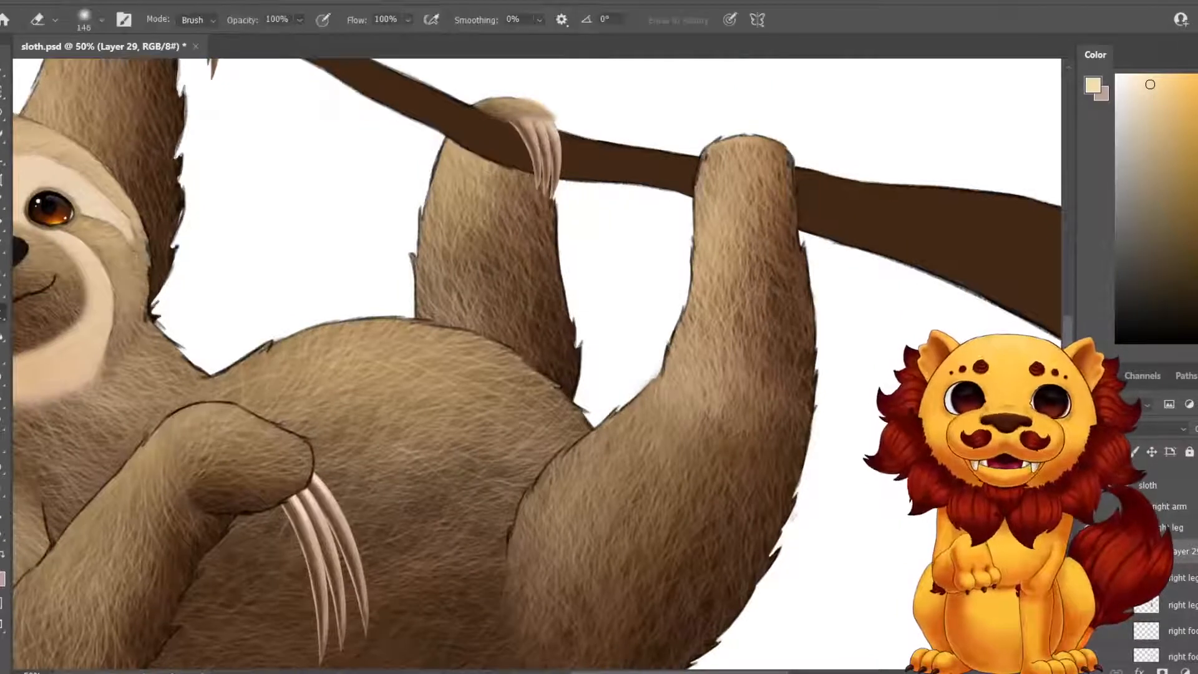
key(ctrl+t)
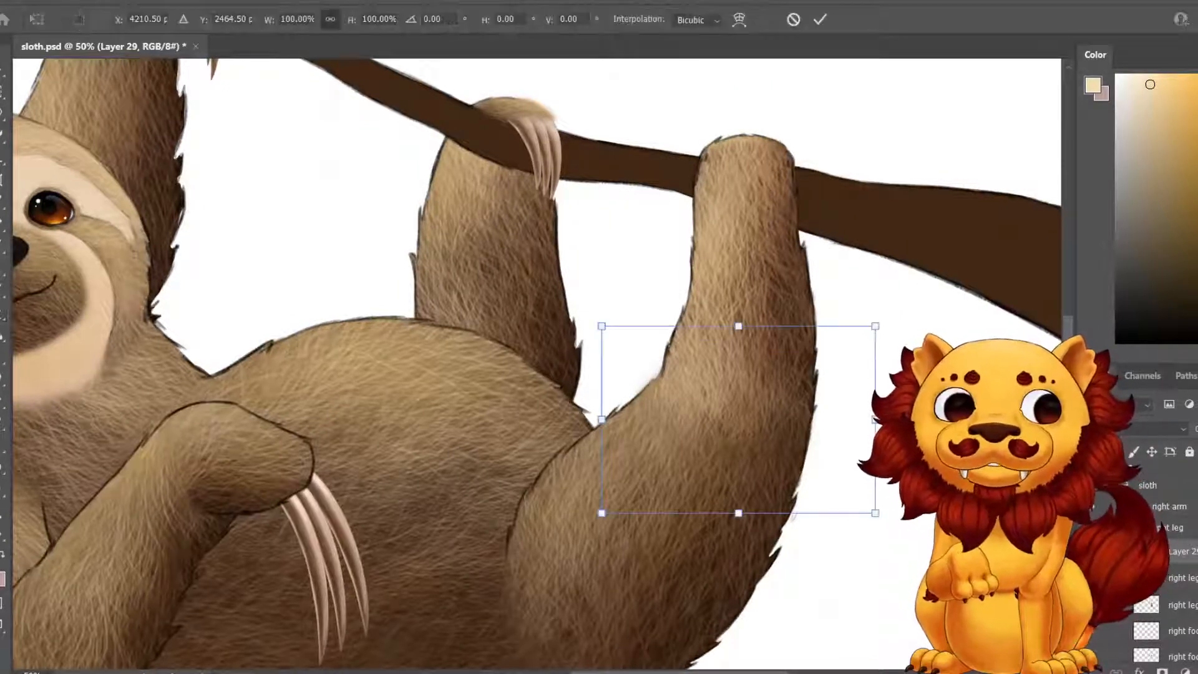
key(Return)
key(e)
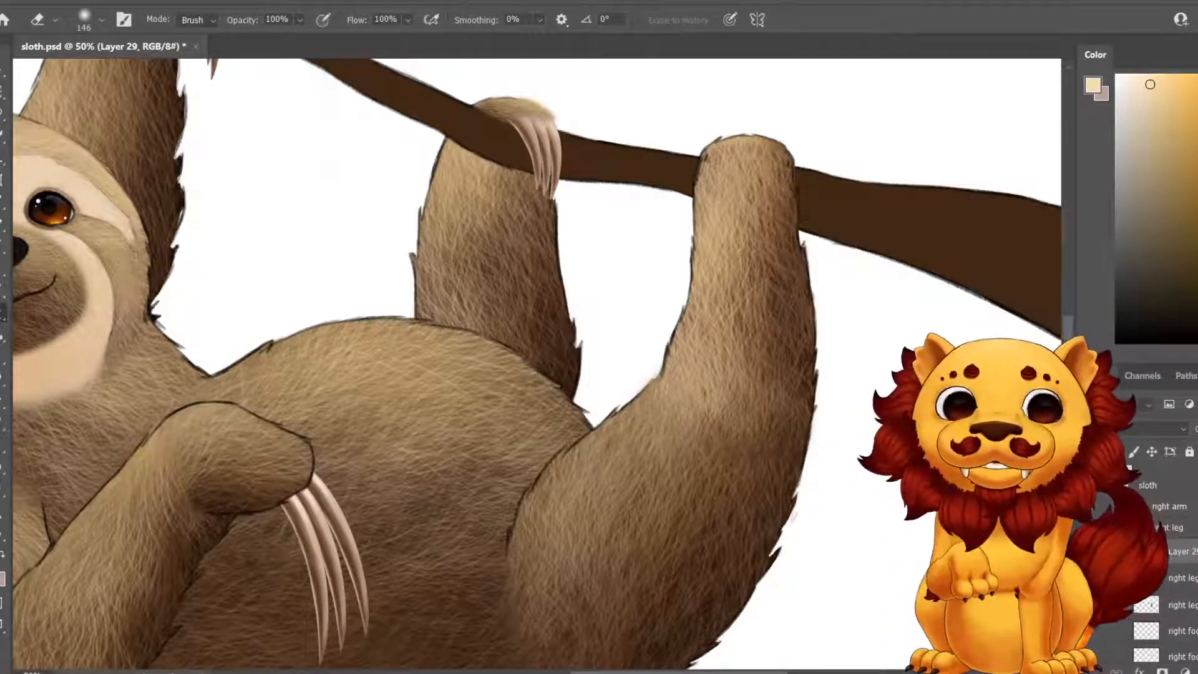
key(ctrl+t)
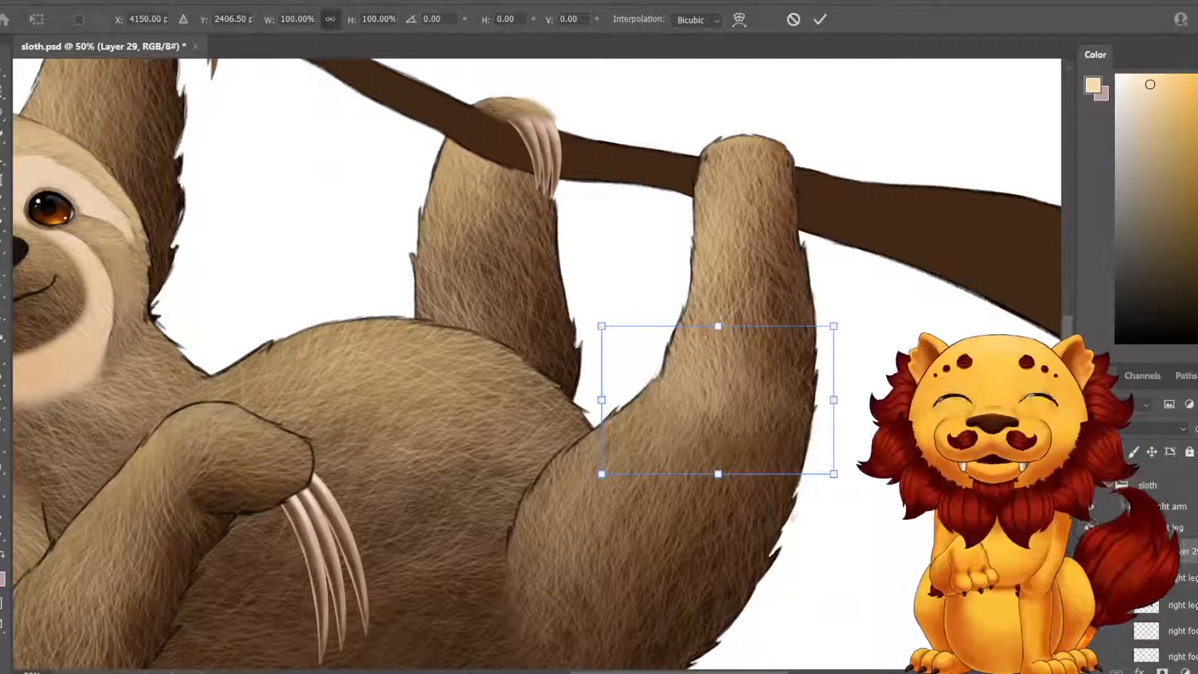
key(Return)
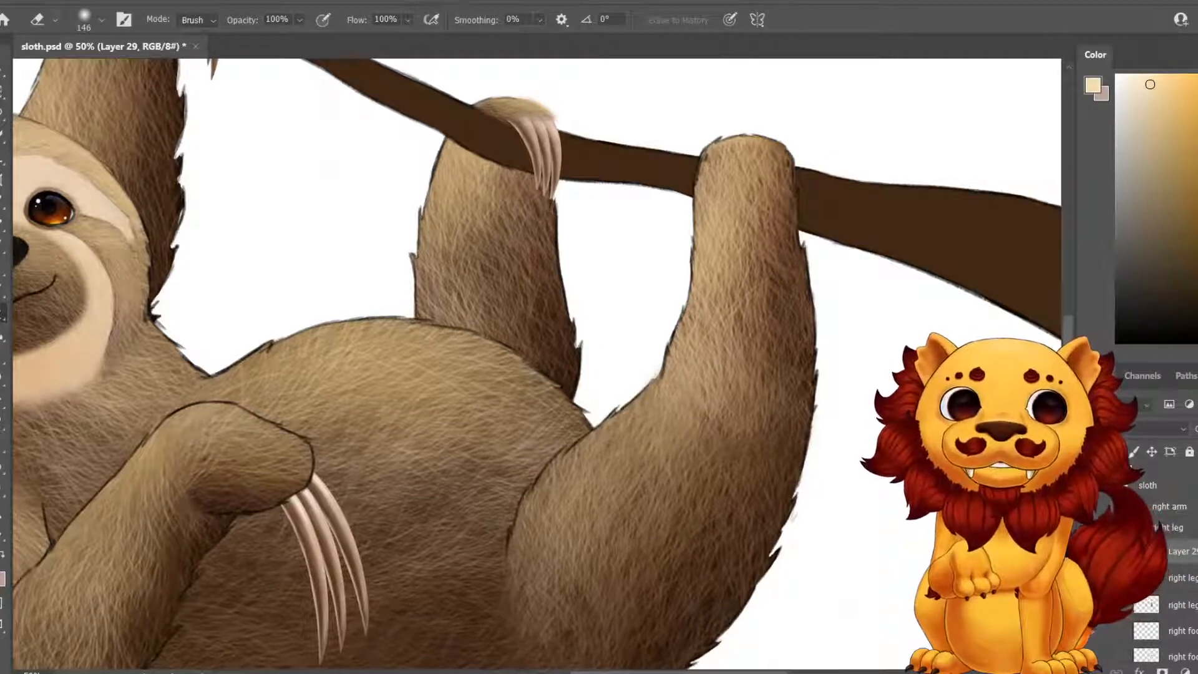
drag(686, 390, 720, 415)
Rename the merged knee layer to "right leg 2 fur".
key(z)
drag(671, 270, 605, 271)
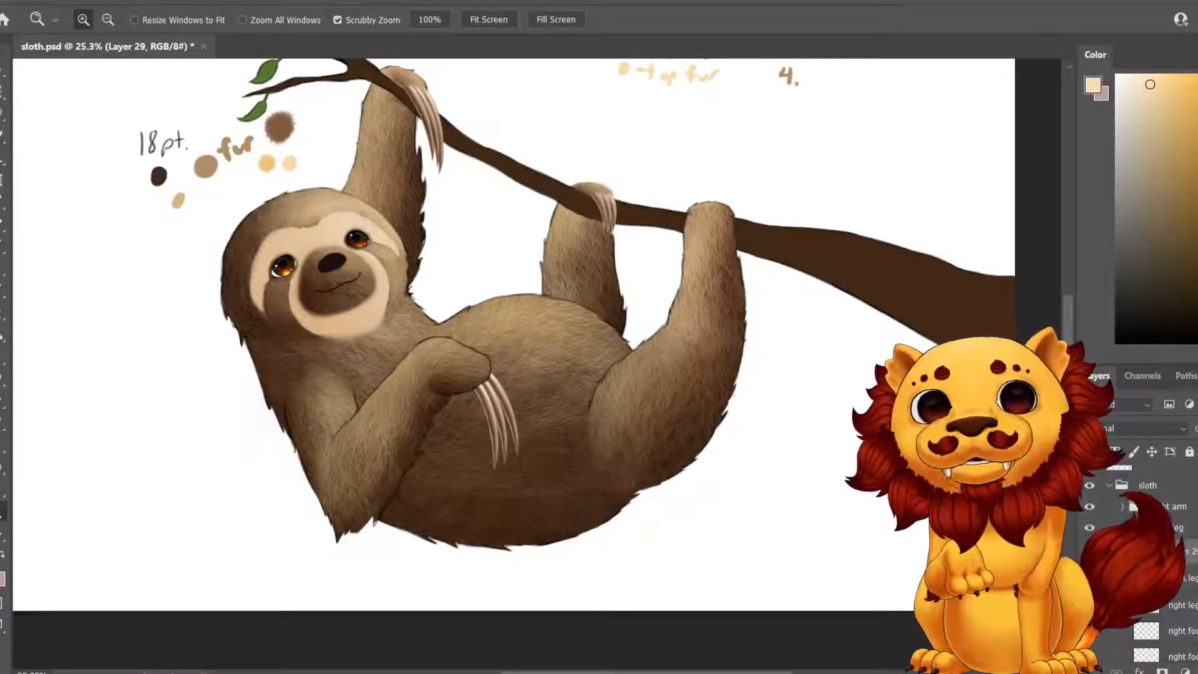
drag(474, 337, 709, 360)
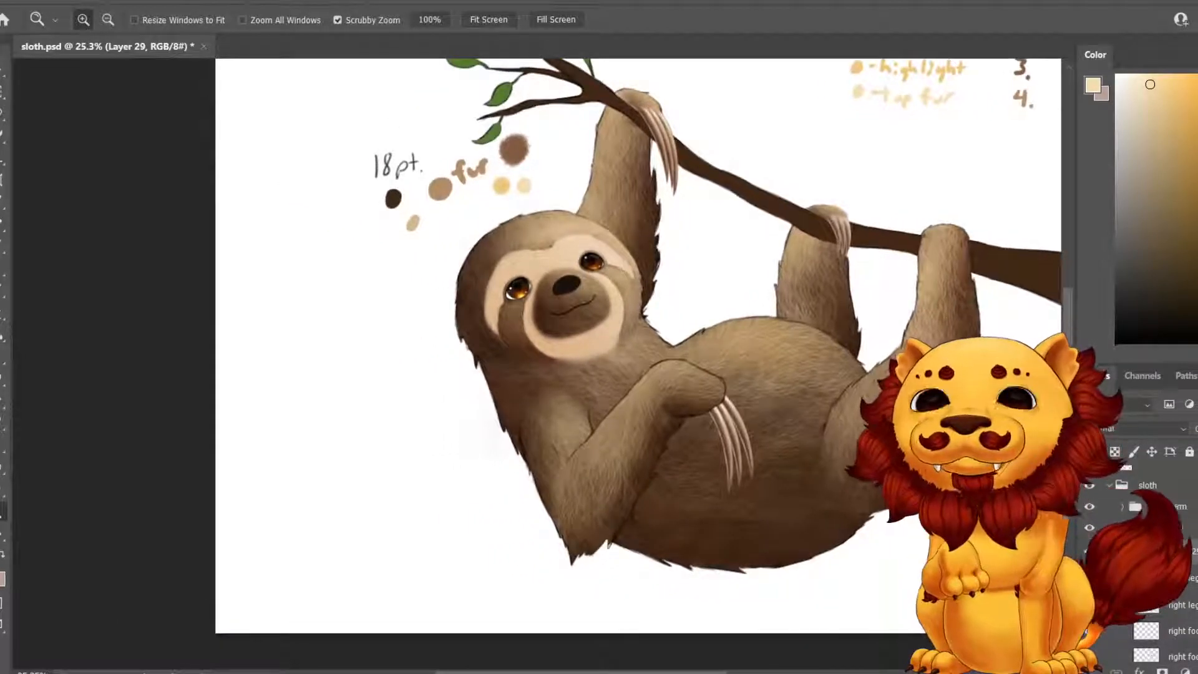
click(596, 472)
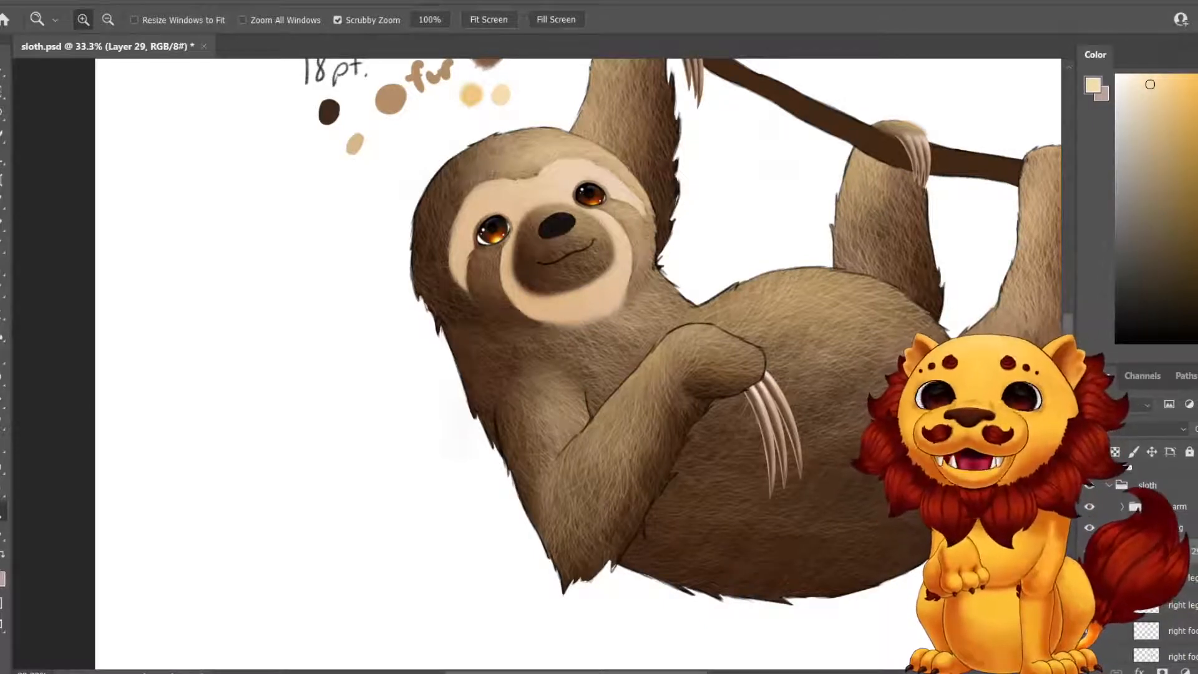
key(ctrl+plus)
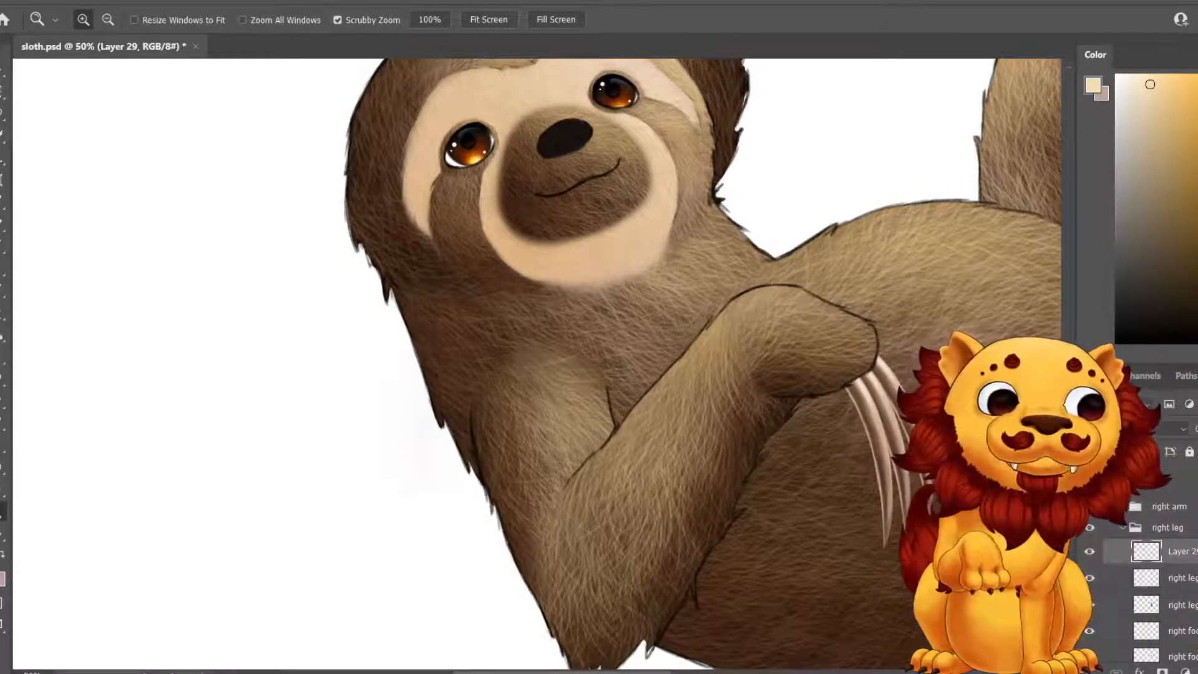
drag(836, 312, 185, 419)
double_click(1146, 550)
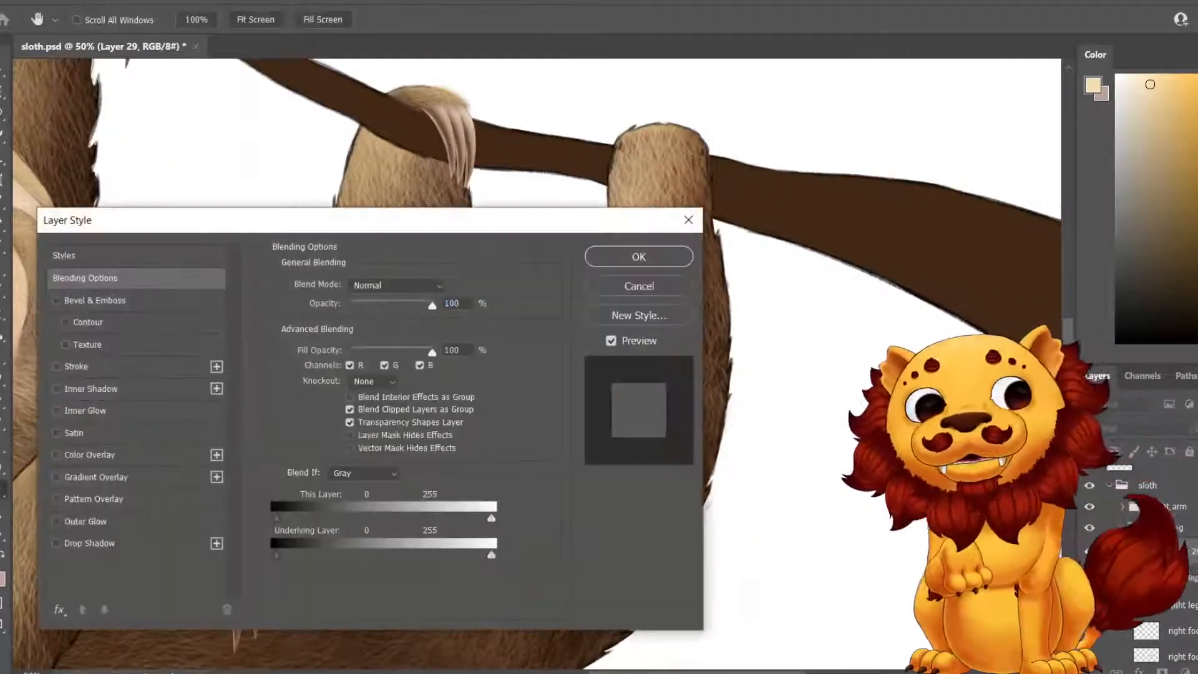
key(Escape)
key(z)
double_click(1182, 551)
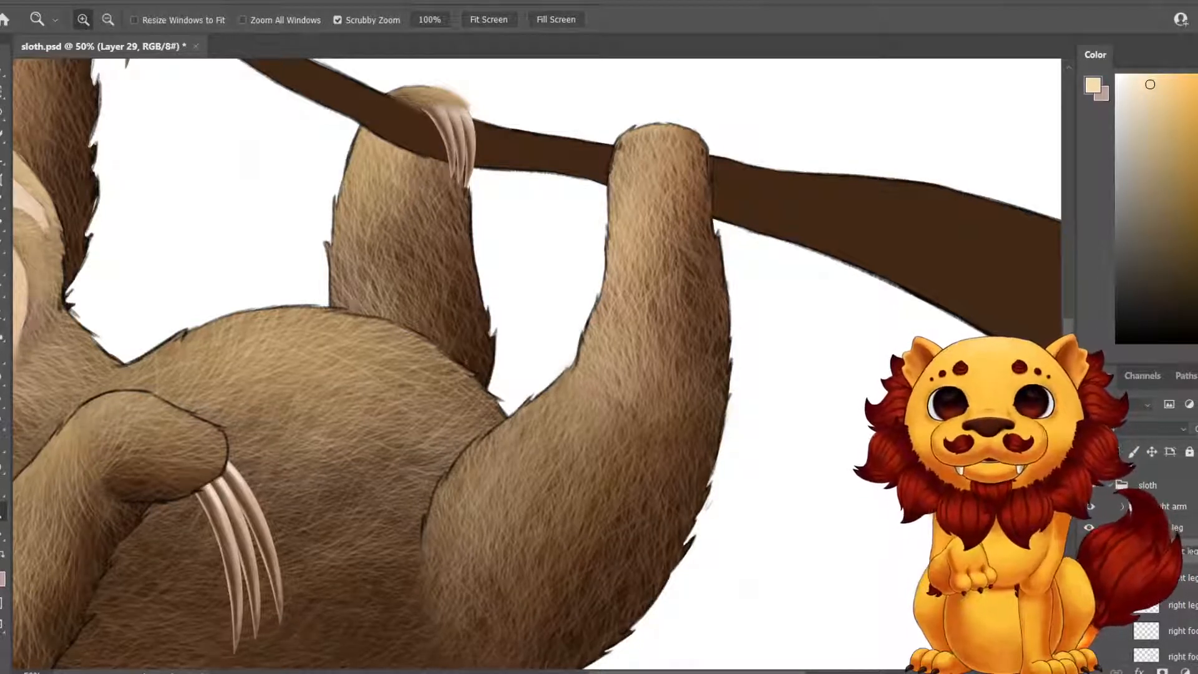
click(1181, 551)
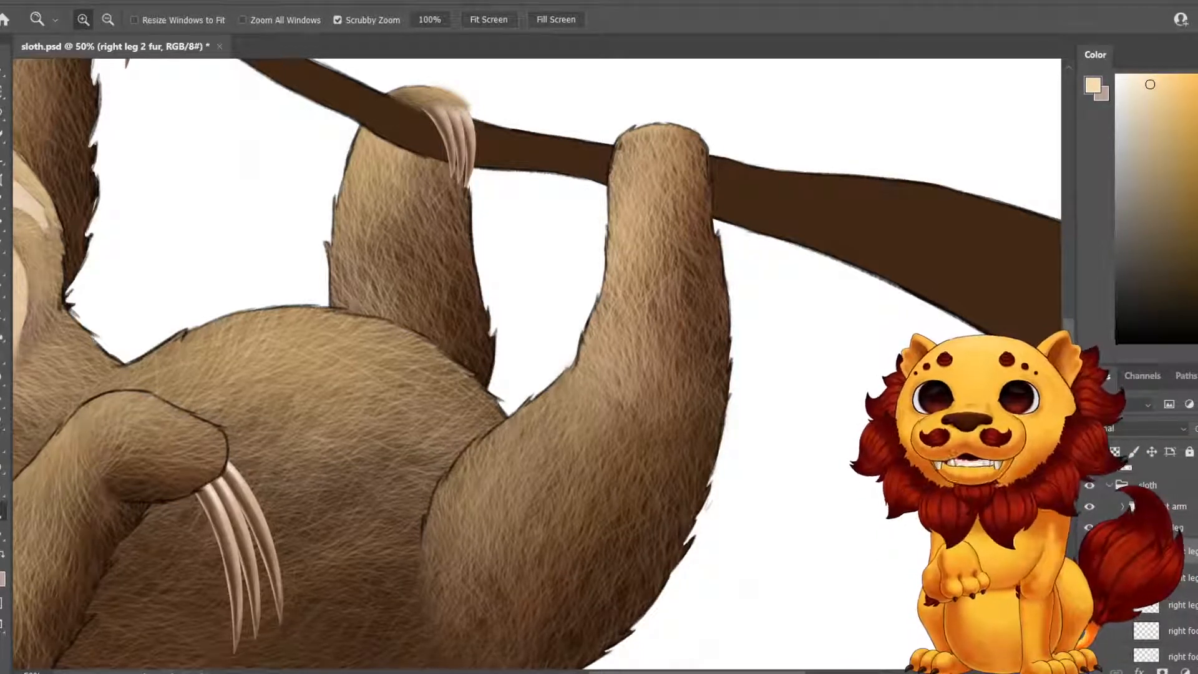
Bring the bent right arm into view and save the document.
drag(350, 474, 864, 237)
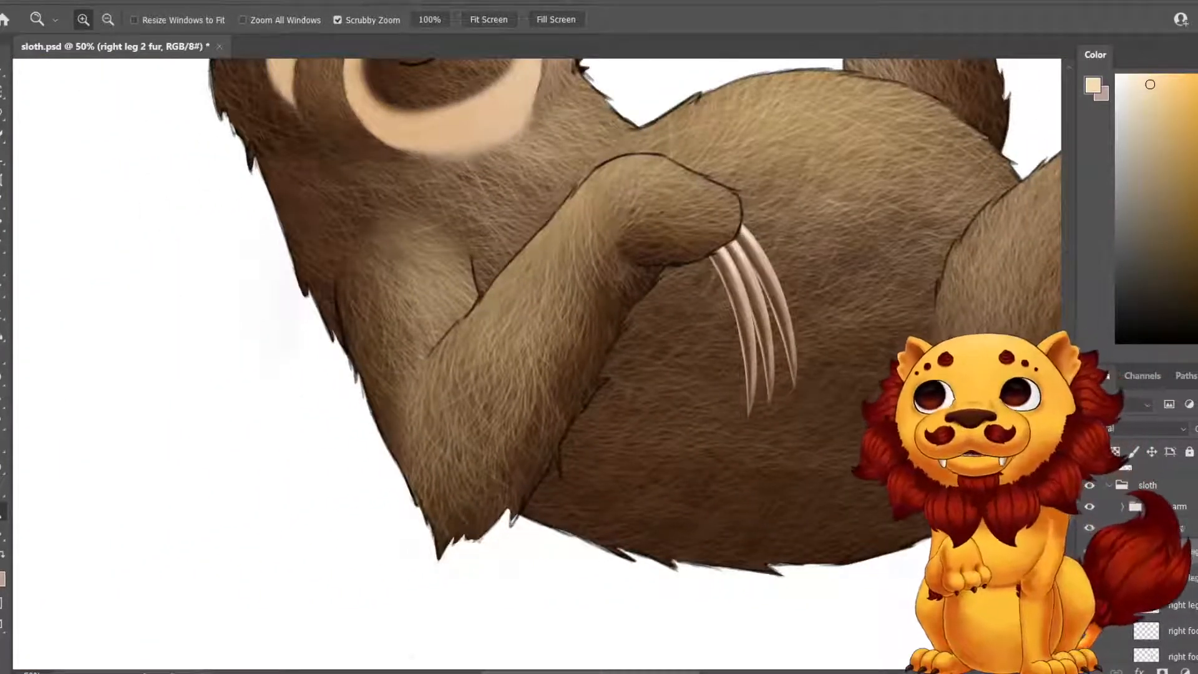
click(11, 1)
click(62, 176)
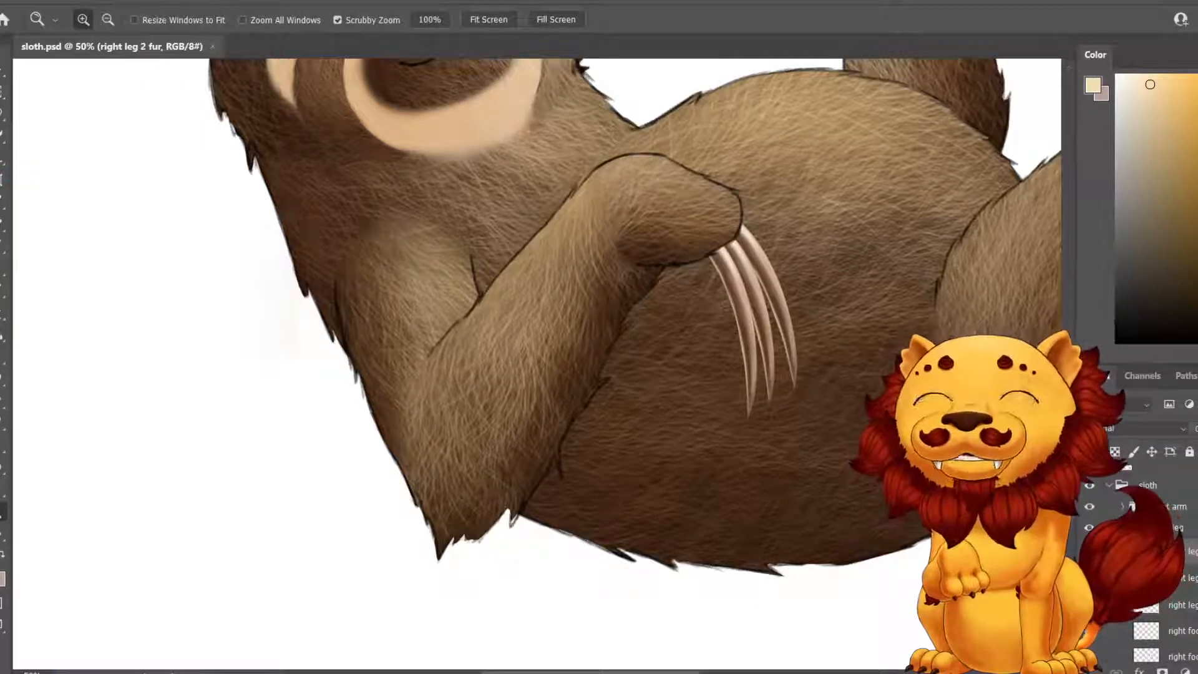
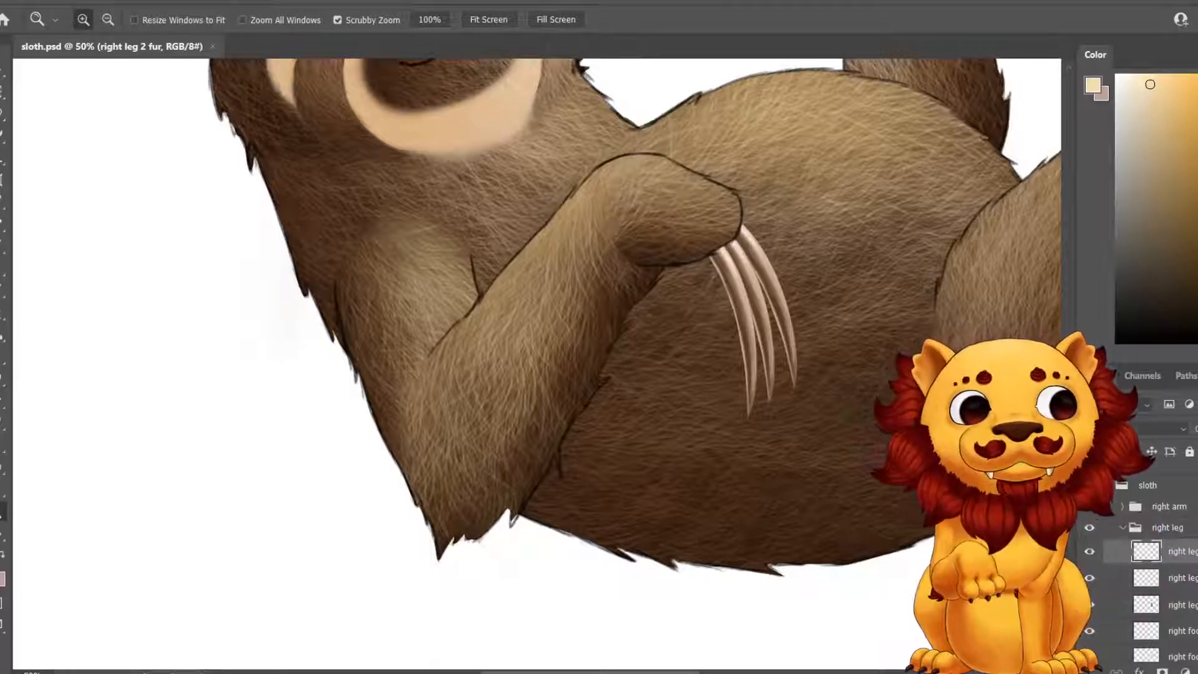
Collapse the left claws, rest of sloth and right leg groups, and expand the right arm group.
scroll(1160, 568, down, 4)
scroll(1160, 567, up, 2)
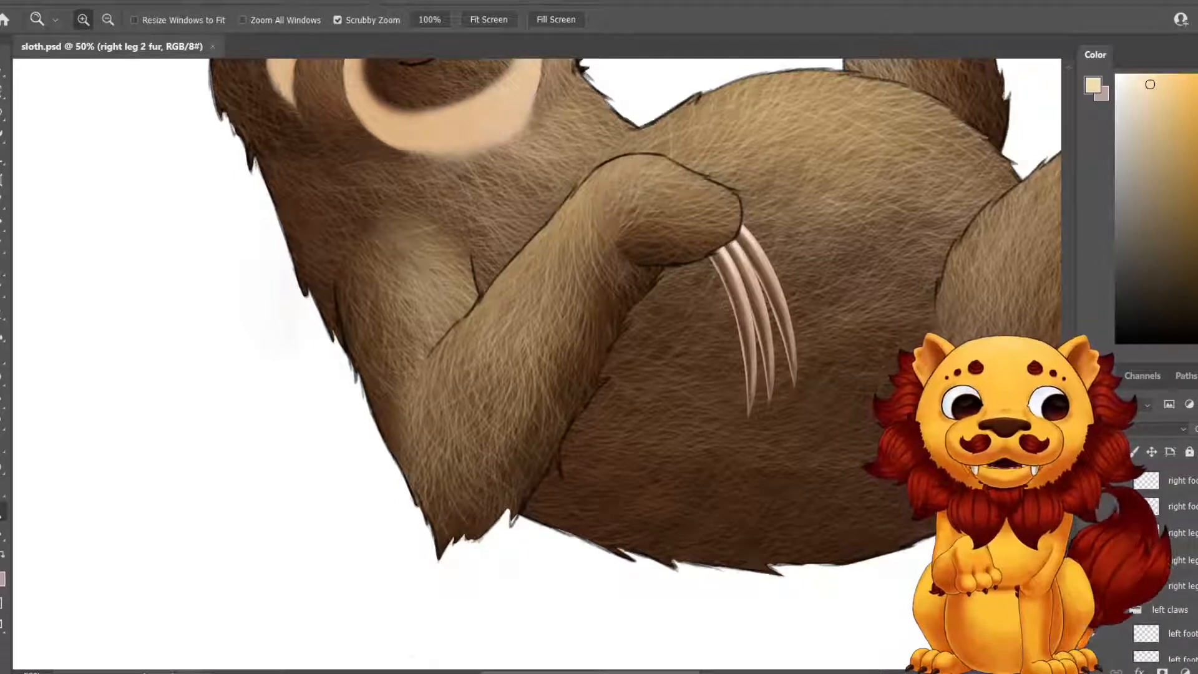
click(1122, 610)
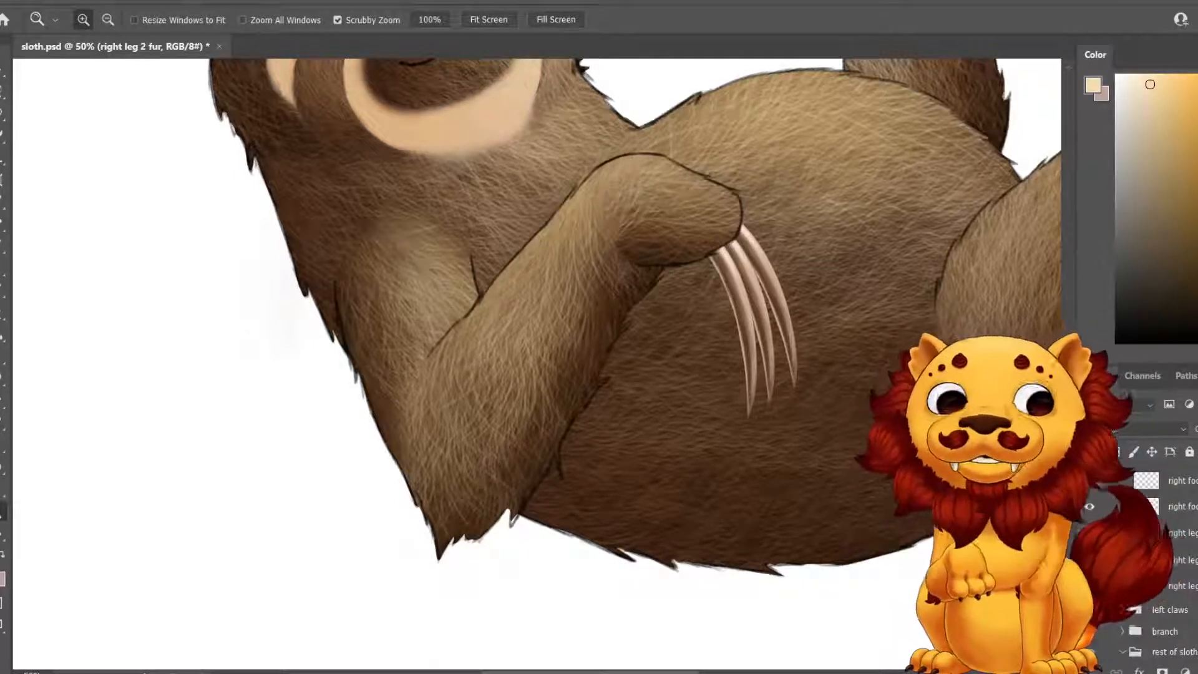
click(1122, 651)
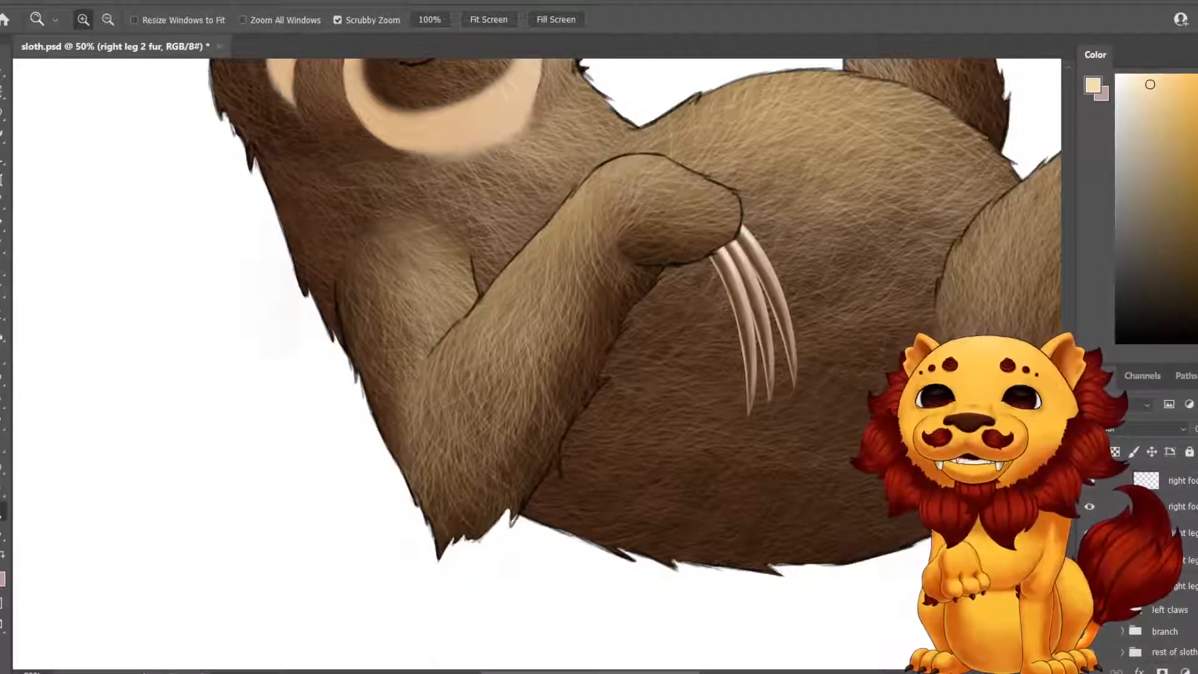
drag(536, 312, 553, 376)
scroll(1161, 561, up, 3)
scroll(1160, 549, up, 3)
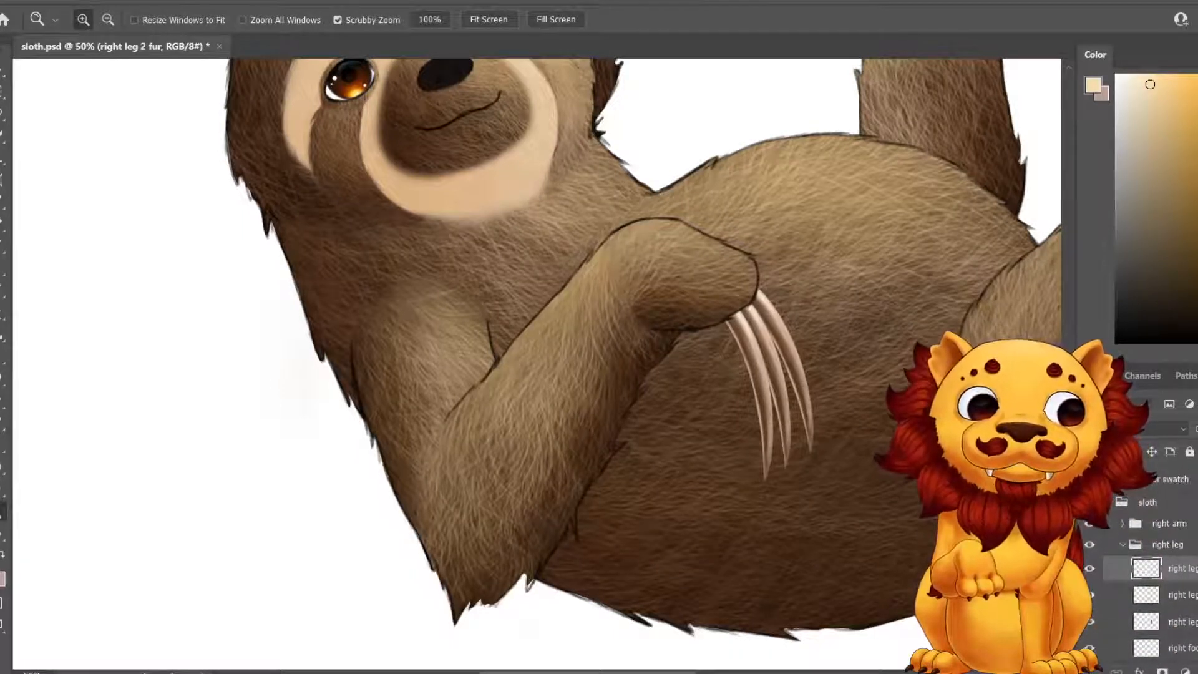
click(1121, 544)
click(1121, 524)
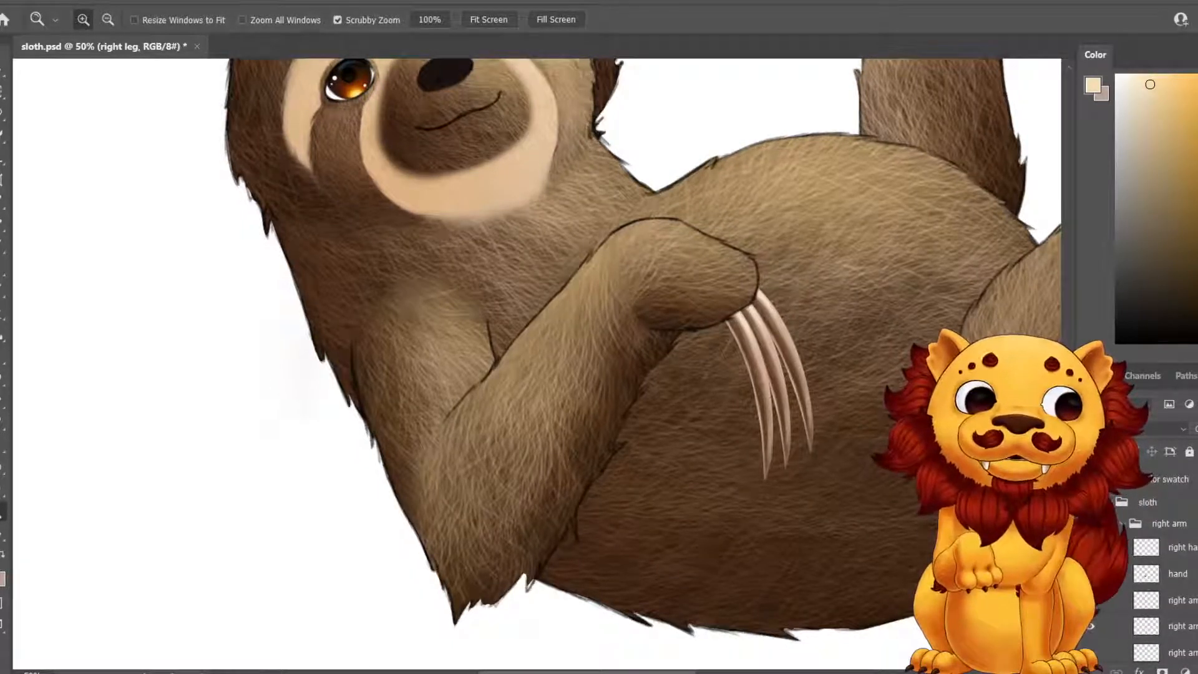
Identify the lowest layer of the right arm group by toggling its visibility, and add a new layer directly above it.
scroll(1160, 561, down, 3)
scroll(1160, 561, down, 2)
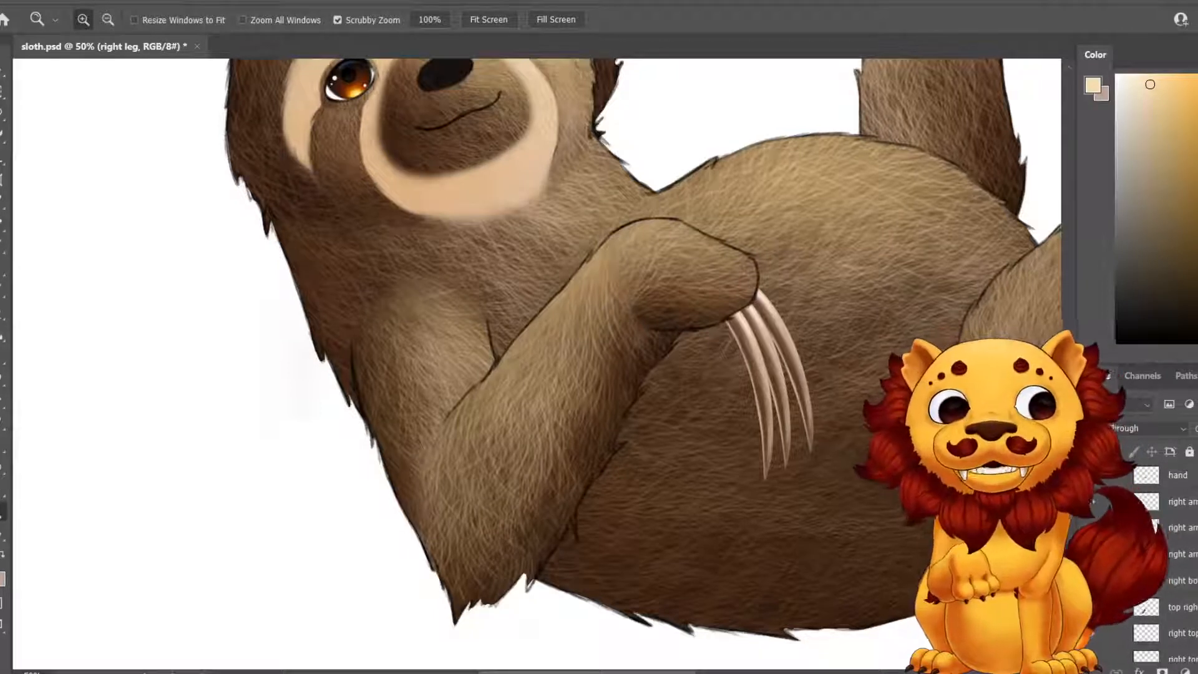
scroll(1135, 502, down, 2)
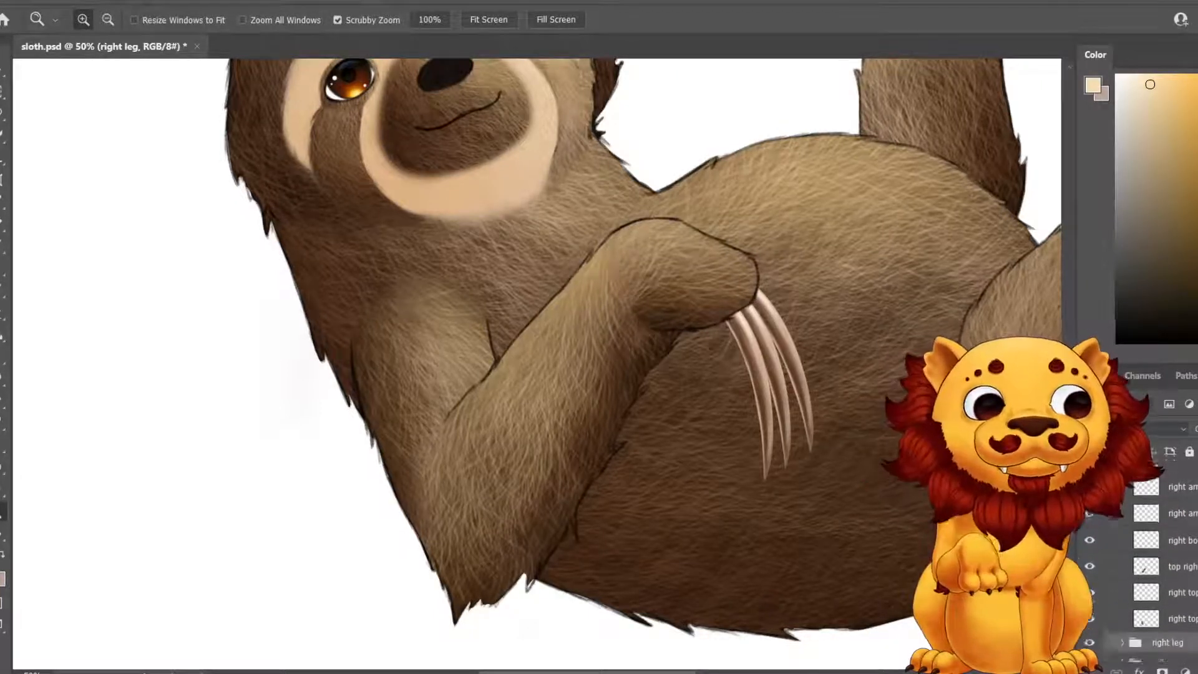
scroll(1123, 599, up, 1)
click(1089, 622)
click(1089, 622)
click(1178, 621)
key(ctrl+shift+alt+n)
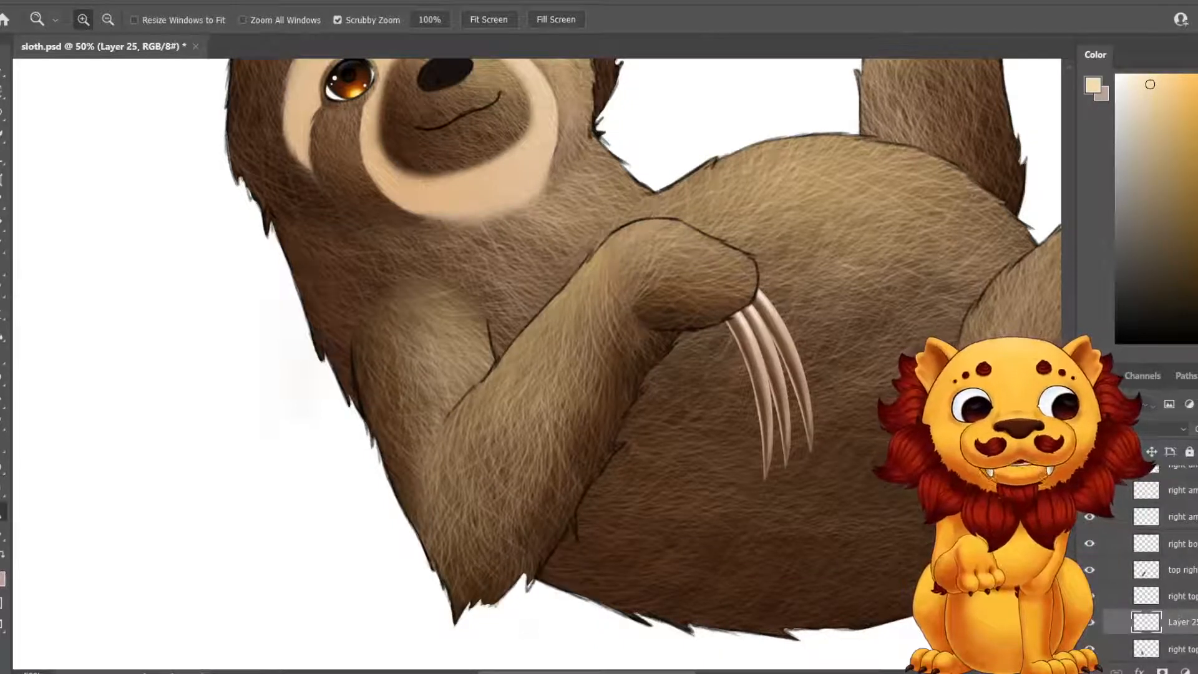
Raise the new arm layer one position in the right arm group and sample the dark brown swatch for painting.
drag(1179, 621, 1179, 584)
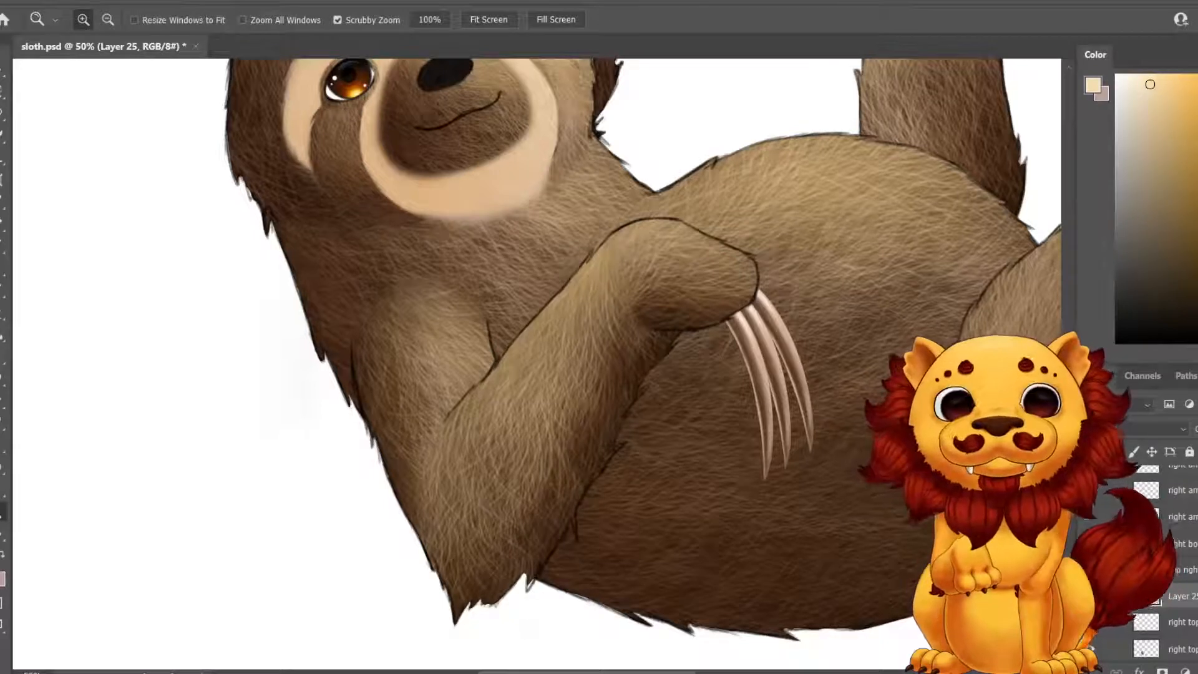
drag(430, 193, 649, 534)
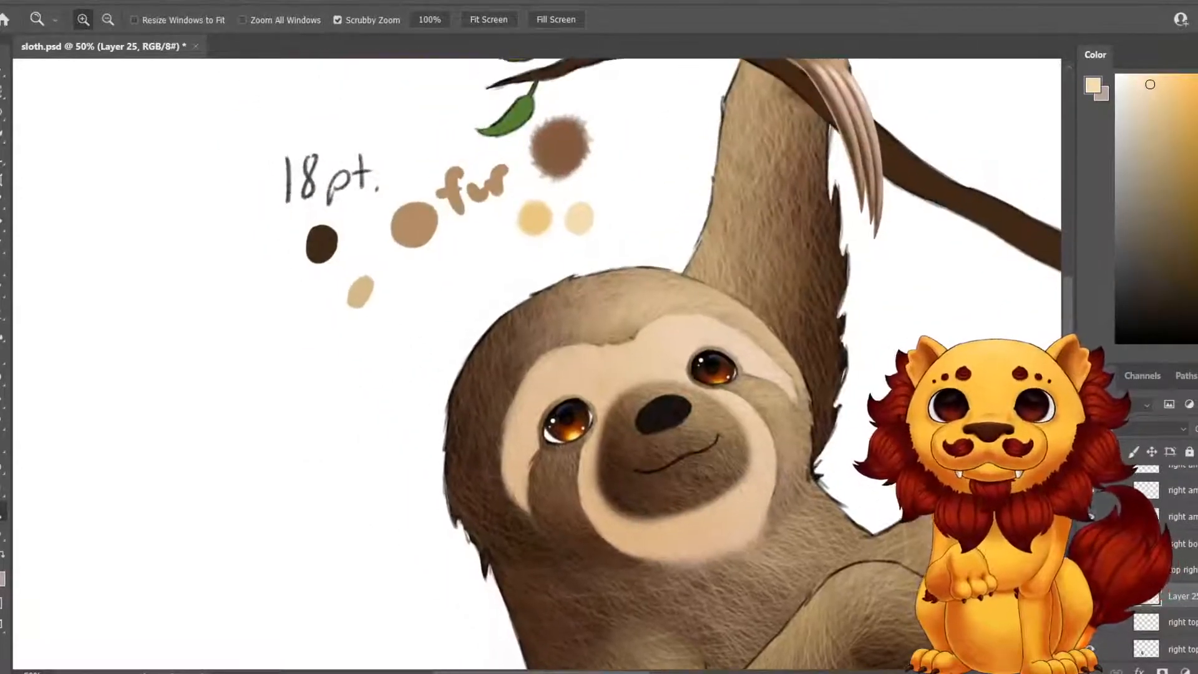
key(i)
click(322, 244)
mouse_move(561, 499)
mouse_down()
mouse_move(508, 189)
mouse_move(484, 120)
mouse_up()
key(b)
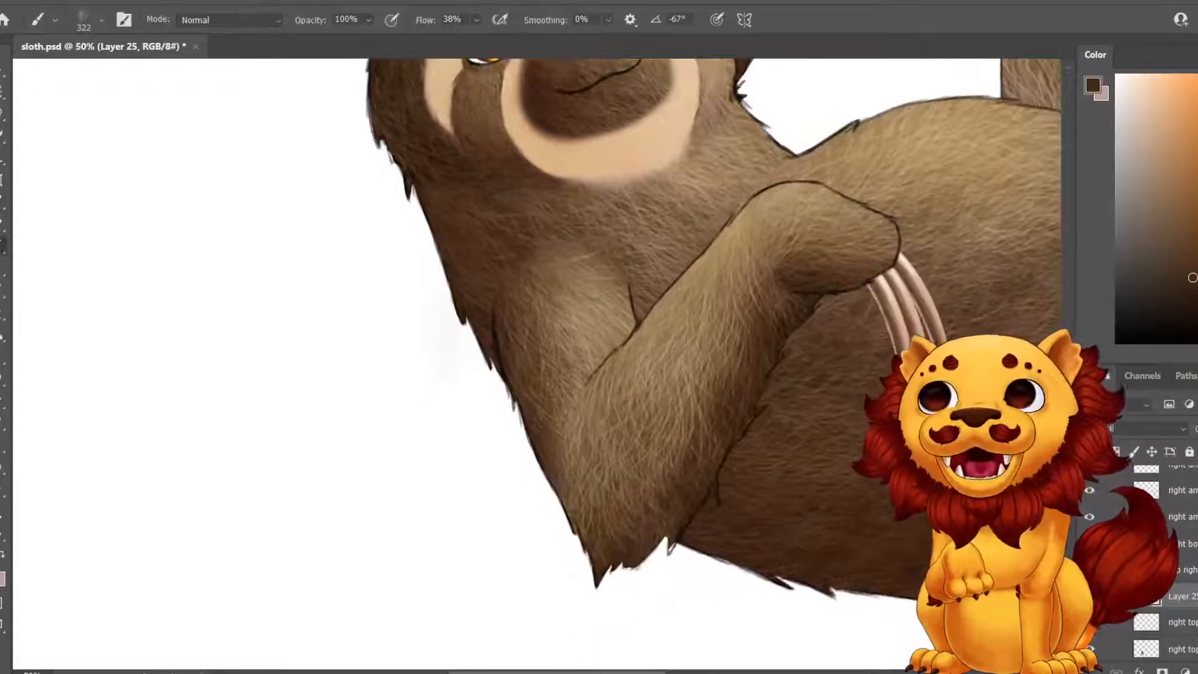
Paint a dark brown base over the top of the right shoulder with the Soft Round Pressure Opacity brush at 187 px.
click(102, 20)
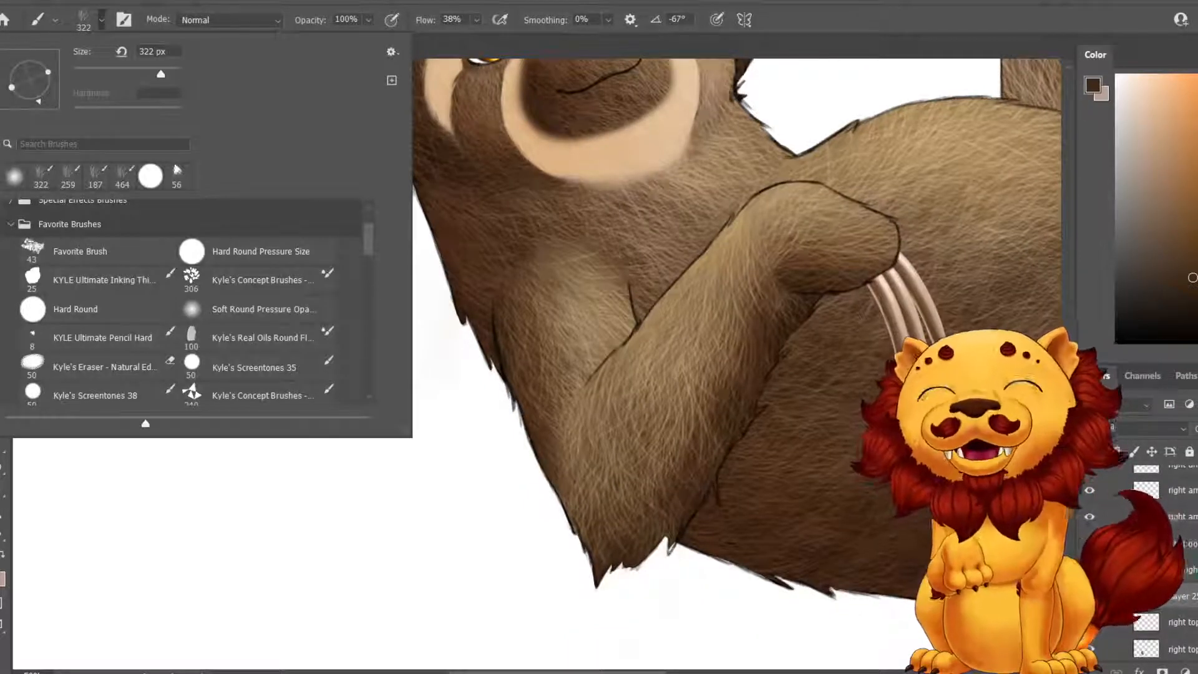
click(256, 309)
drag(161, 74, 151, 74)
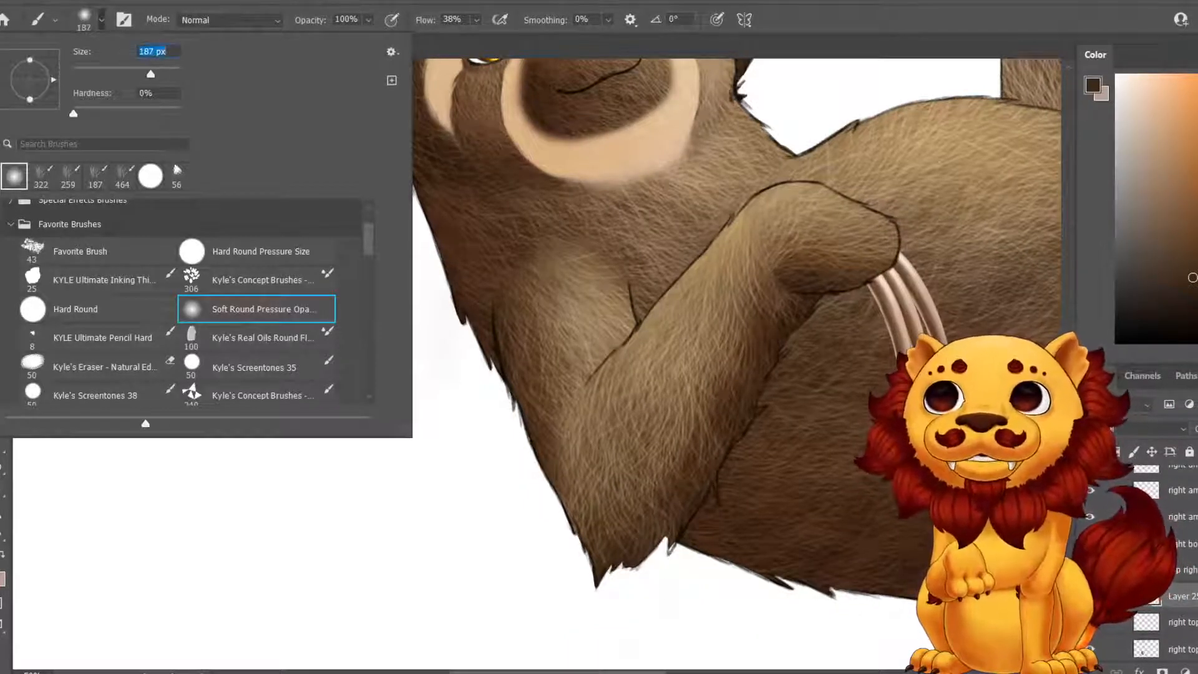
click(580, 253)
mouse_move(590, 253)
mouse_down()
mouse_move(535, 268)
mouse_move(580, 271)
mouse_move(512, 282)
mouse_up()
drag(583, 215, 635, 247)
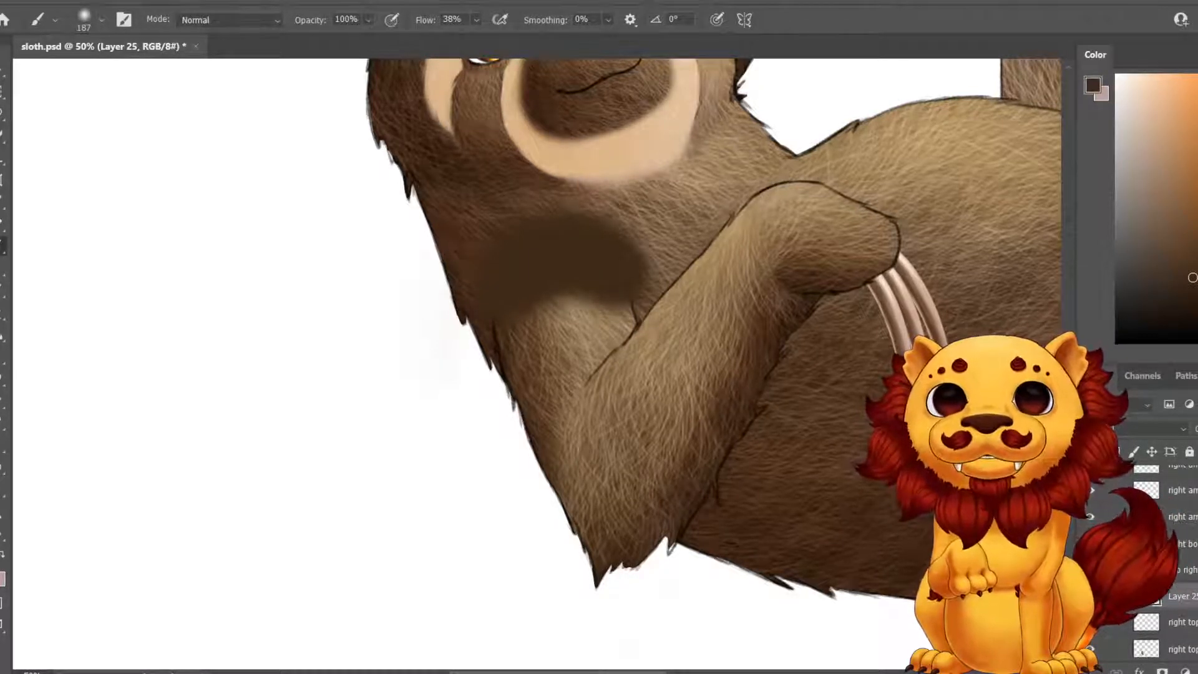
Sample the fuzzy mid-brown swatch and paint it on a new layer over the outer half of the shoulder's dark patch.
drag(580, 212, 587, 533)
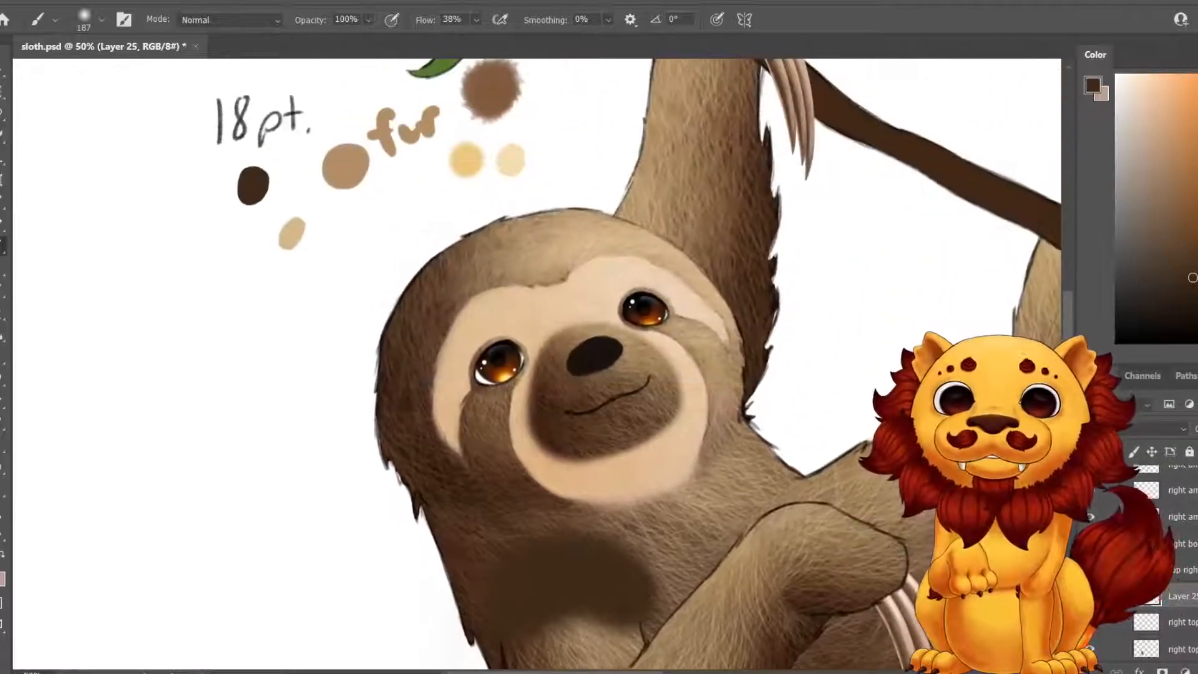
key(i)
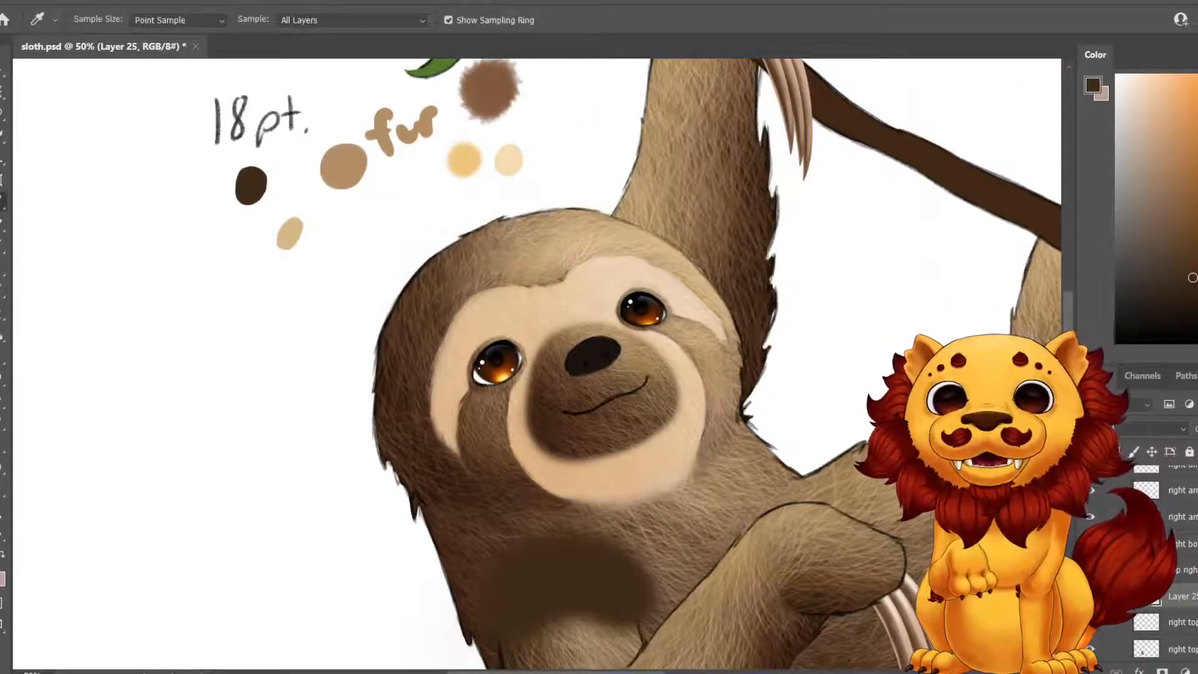
click(489, 91)
scroll(728, 363, down, 10)
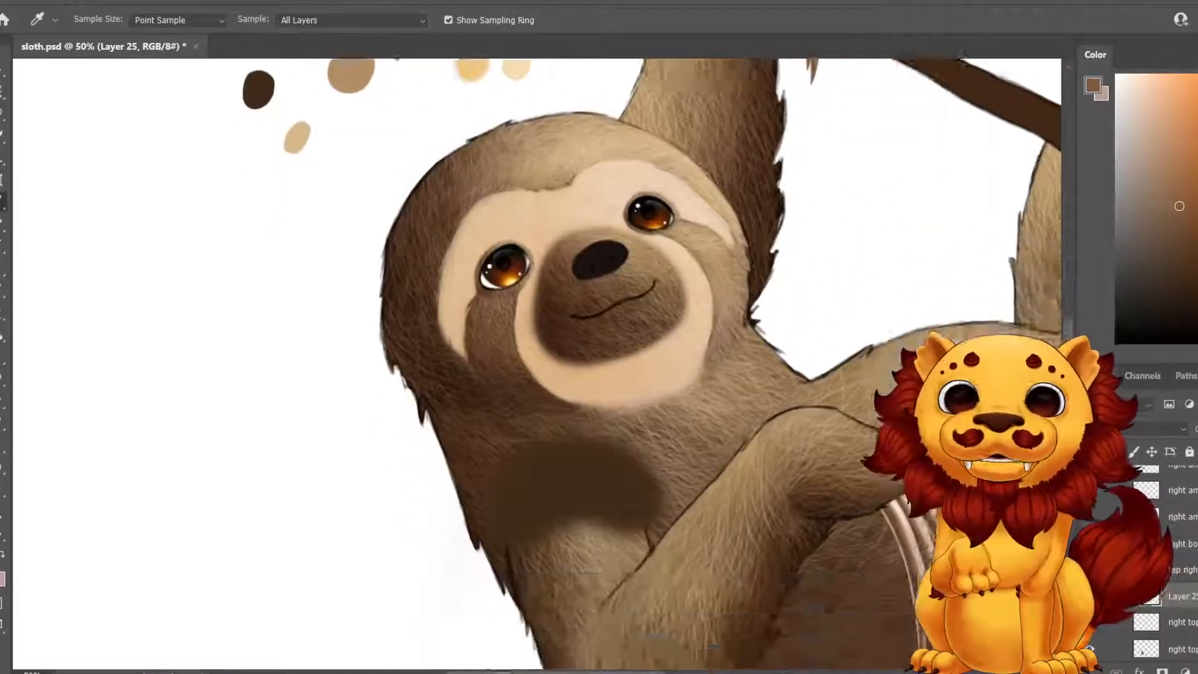
key(b)
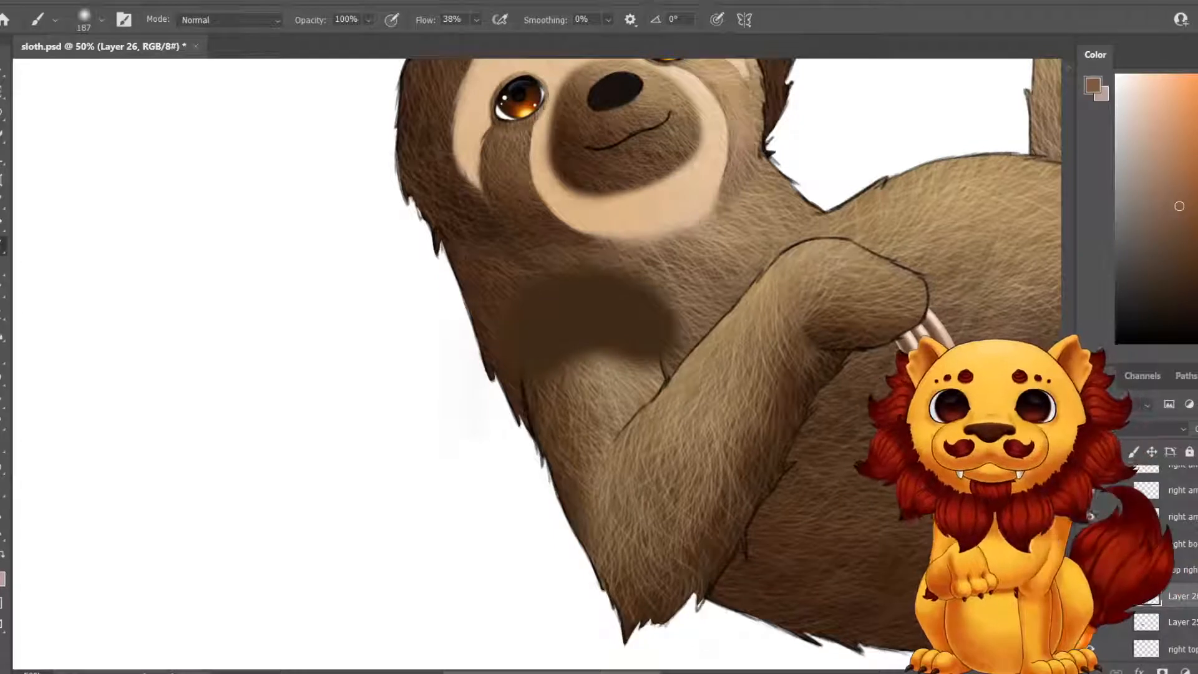
mouse_move(541, 305)
mouse_down()
mouse_move(529, 324)
mouse_move(543, 315)
mouse_up()
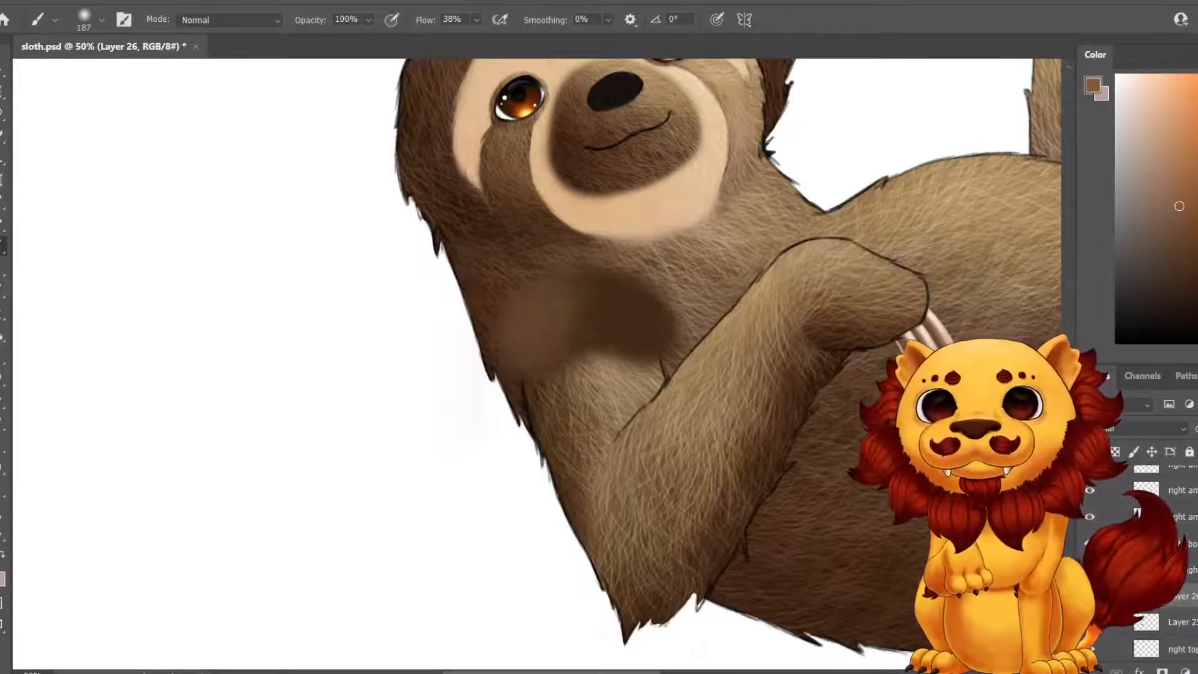
Sample the golden swatch beside the multiply note and brush it lightly over the mid-brown part of the shoulder patch.
drag(611, 187, 350, 588)
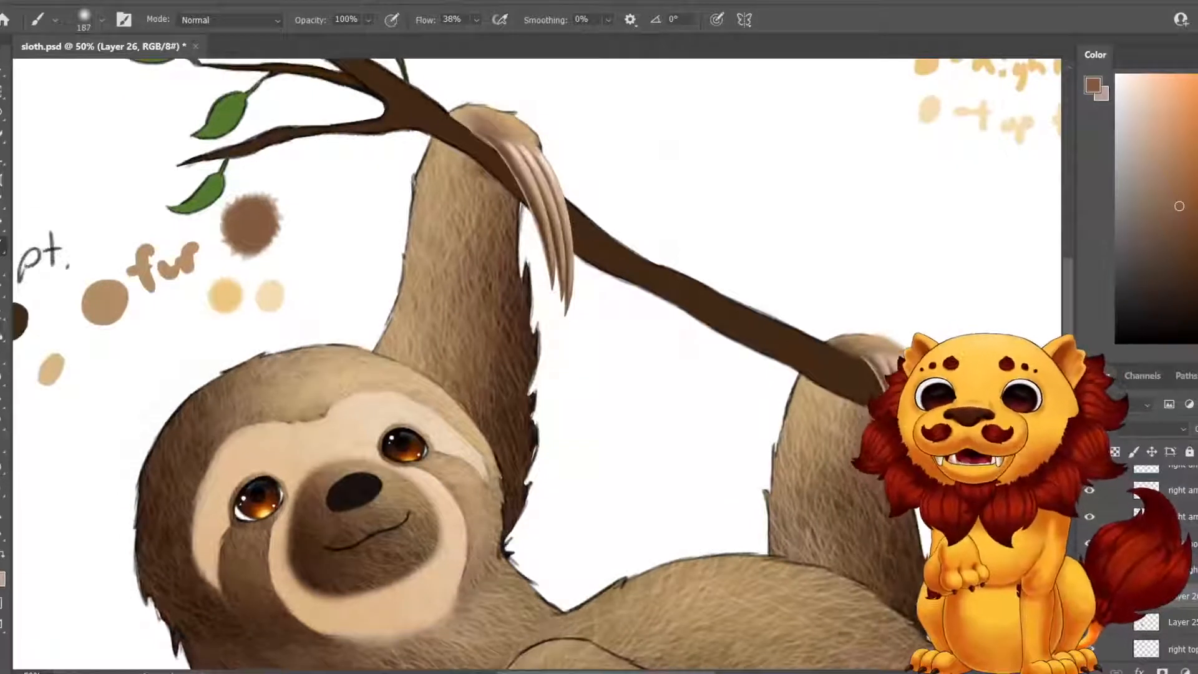
key(i)
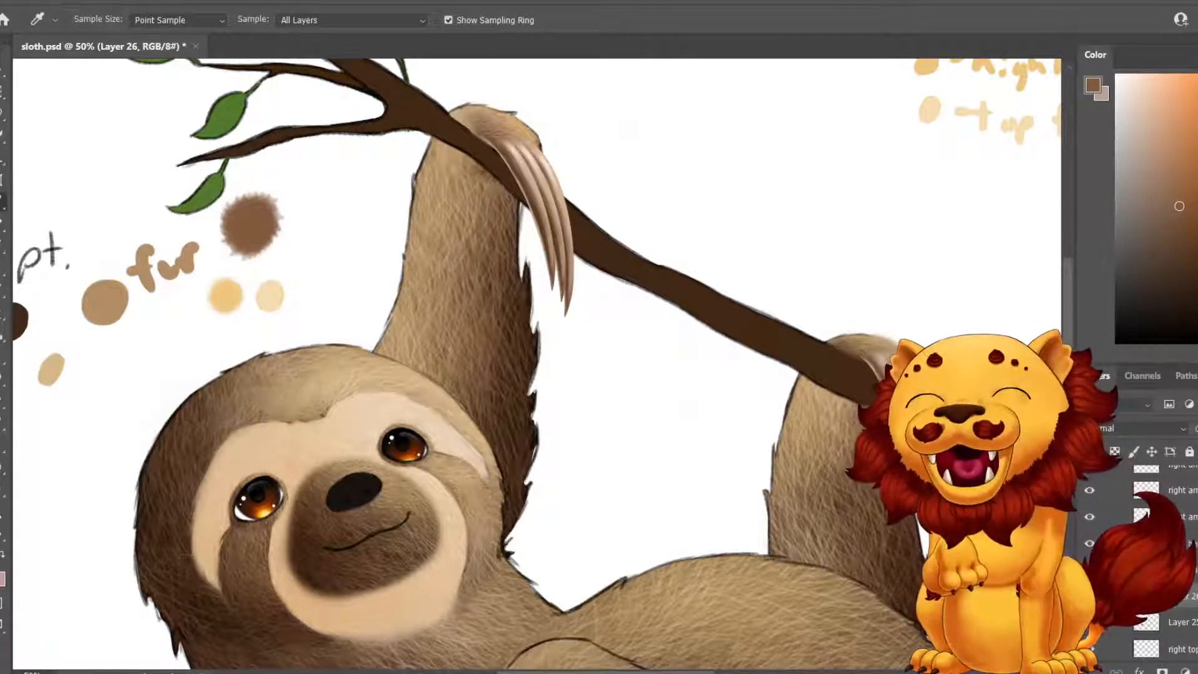
scroll(536, 362, up, 5)
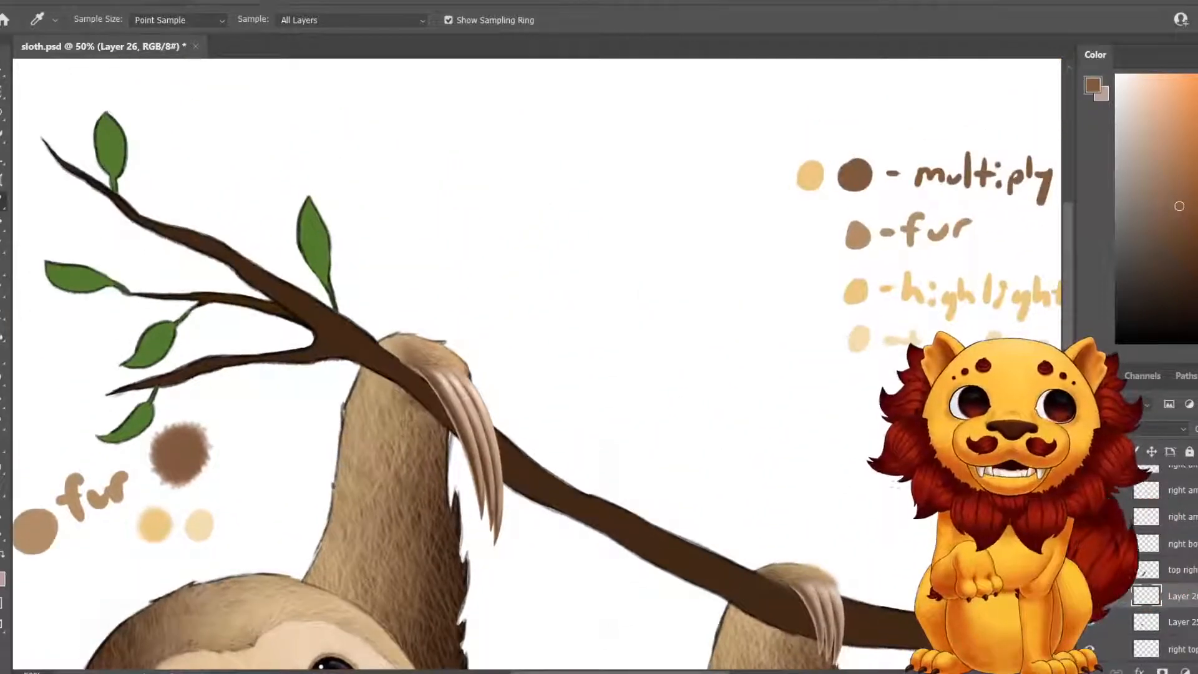
click(809, 175)
drag(399, 549, 661, 80)
key(b)
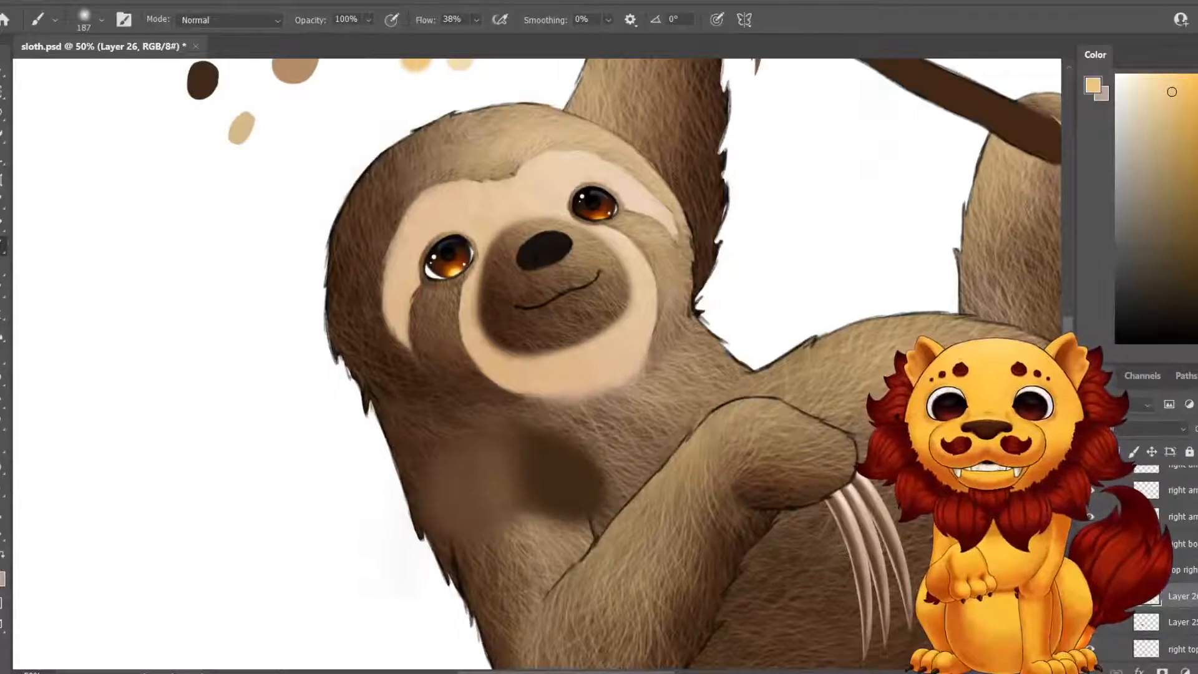
mouse_move(469, 467)
mouse_down()
mouse_move(482, 495)
mouse_move(496, 436)
mouse_up()
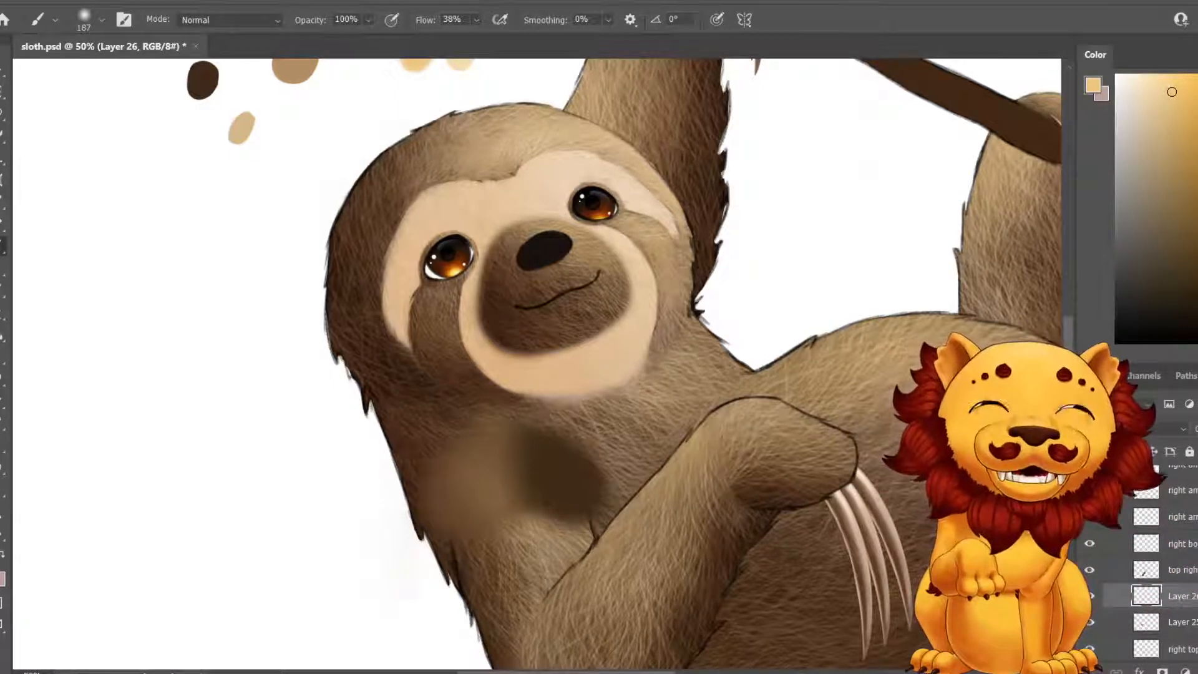
Add a new layer and brush the golden tone over the inner, still dark half of the shoulder patch.
key(ctrl+alt+shift+n)
mouse_move(571, 487)
mouse_down()
mouse_move(539, 447)
mouse_move(549, 489)
mouse_move(534, 477)
mouse_move(549, 437)
mouse_move(588, 460)
mouse_move(552, 474)
mouse_move(593, 477)
mouse_move(588, 451)
mouse_move(582, 513)
mouse_move(557, 504)
mouse_move(597, 376)
mouse_up()
key(ctrl+z)
key(ctrl+z)
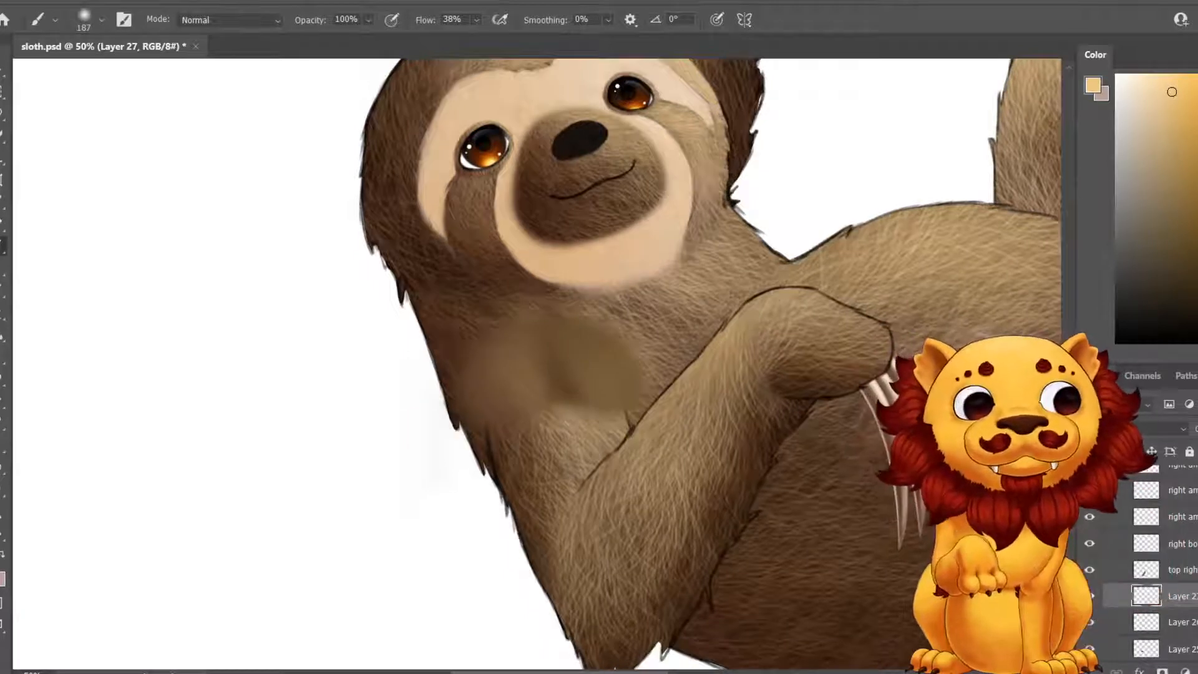
mouse_move(548, 346)
mouse_down()
mouse_move(564, 386)
mouse_move(553, 348)
mouse_move(612, 369)
mouse_move(634, 358)
mouse_move(642, 390)
mouse_up()
mouse_move(564, 327)
mouse_down()
mouse_move(580, 337)
mouse_move(566, 362)
mouse_move(589, 394)
mouse_move(619, 359)
mouse_move(640, 405)
mouse_up()
drag(561, 384, 602, 399)
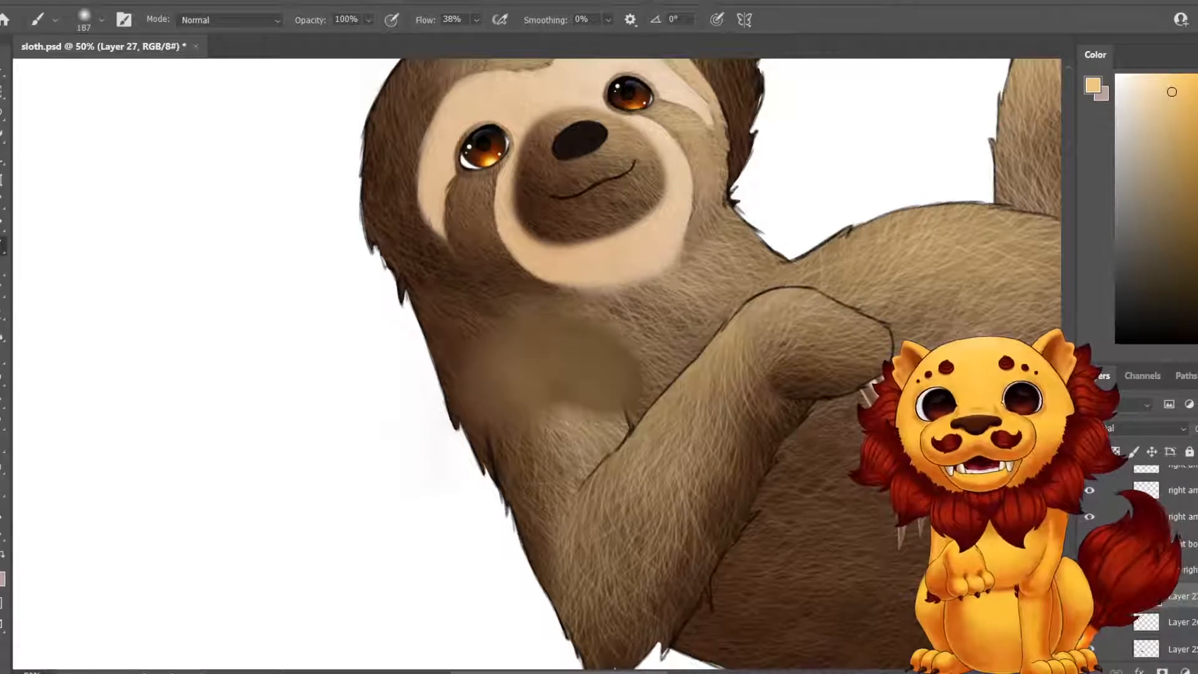
drag(587, 340, 620, 390)
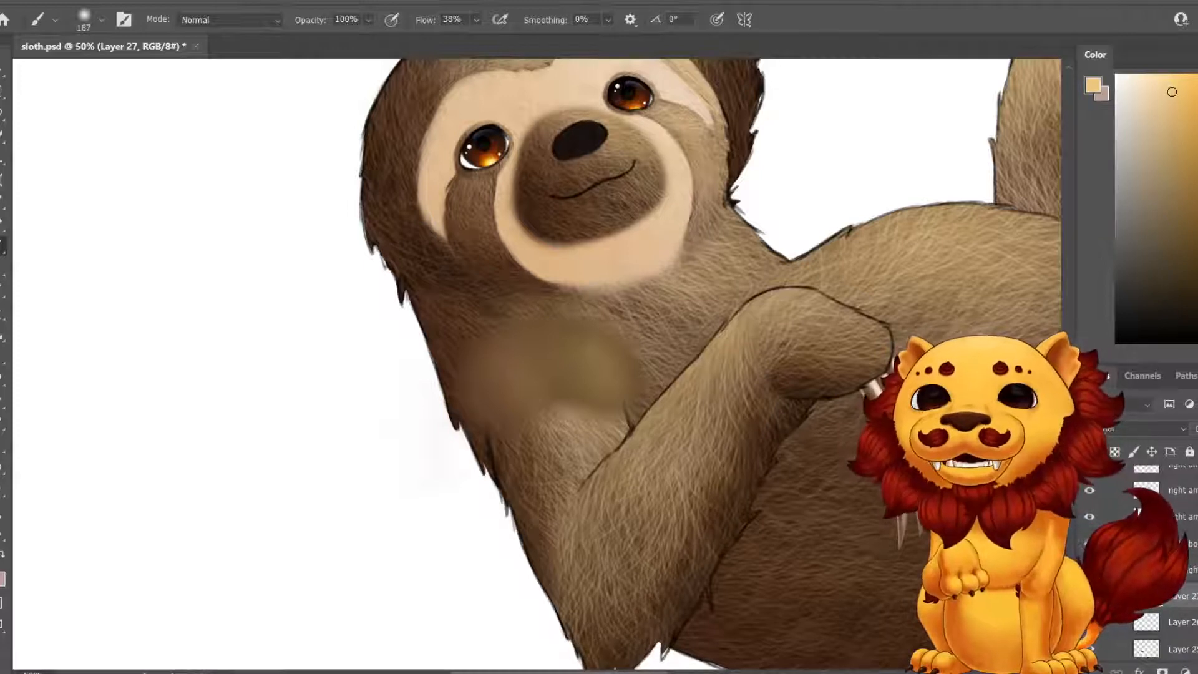
Select Layer 26 with the mid-brown shading and set its blend mode to Multiply.
scroll(1180, 569, down, 2)
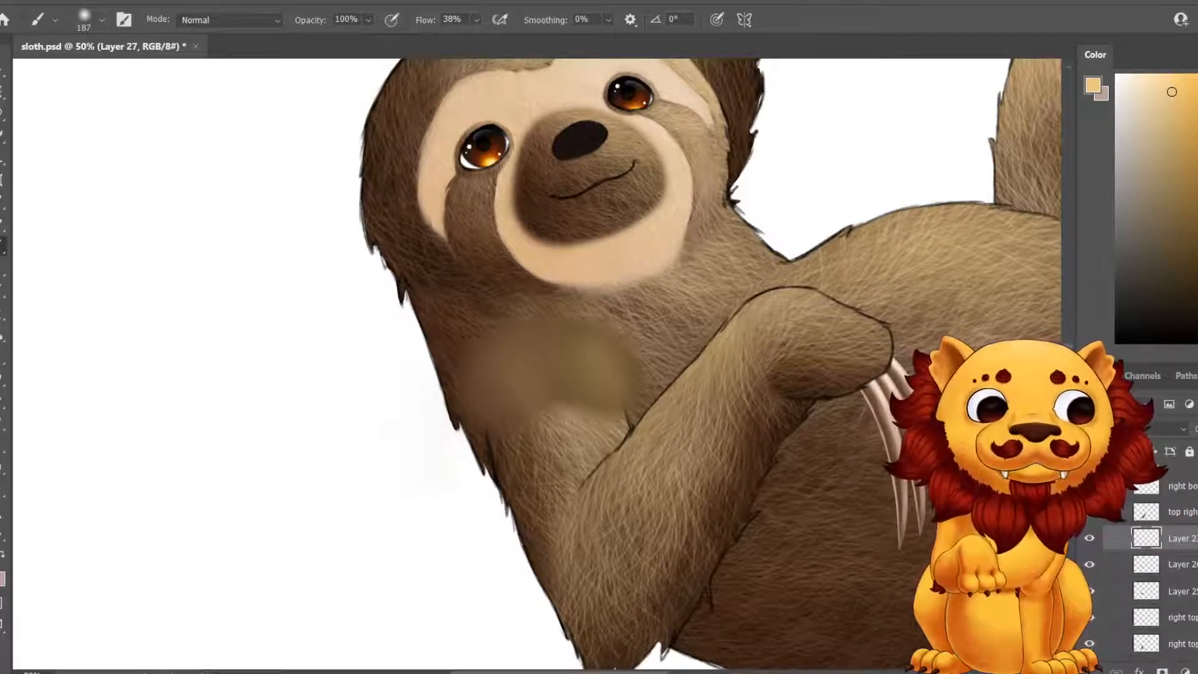
key(ctrl+z)
key(ctrl+z)
key(alt+bracketleft)
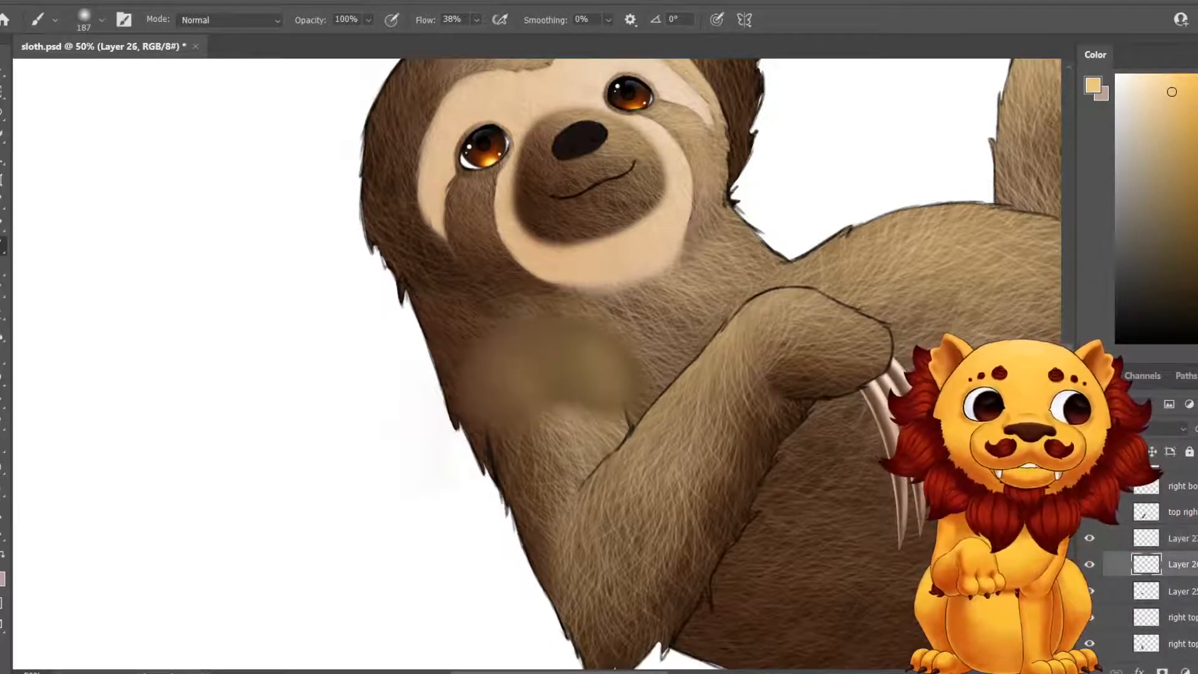
click(1162, 429)
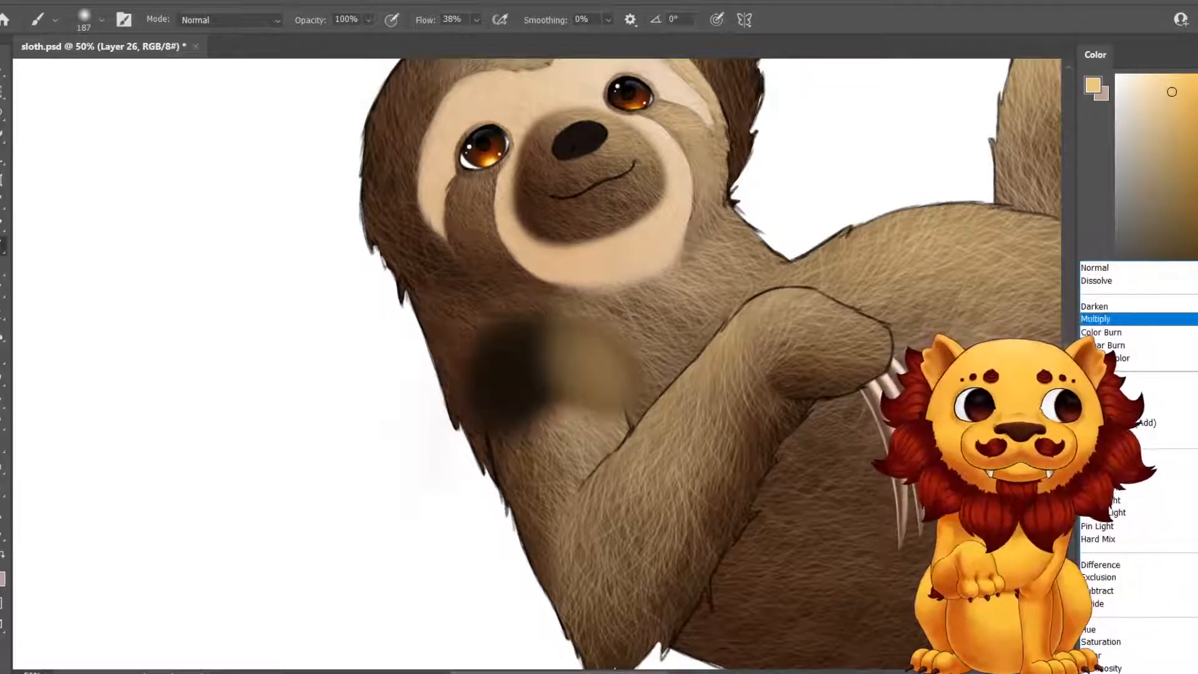
click(1116, 319)
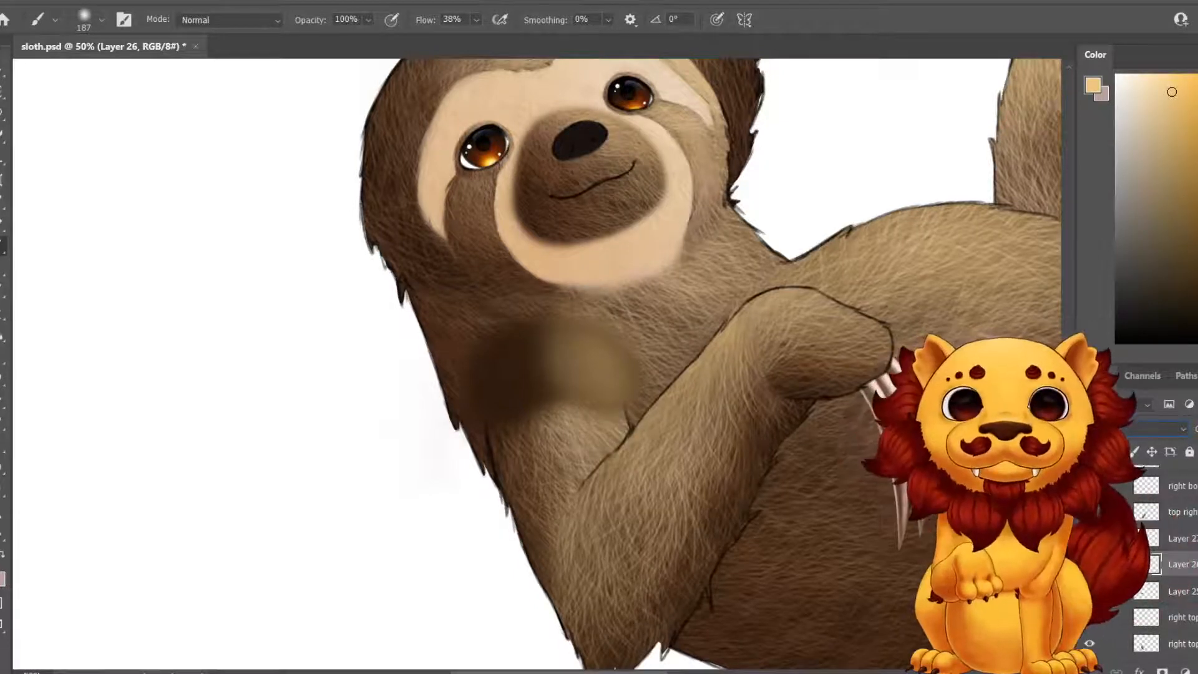
Enlarge the soft brush to 306 px and try the golden tone over the arm fur below the shoulder patch.
click(101, 20)
drag(149, 73, 160, 74)
key(Return)
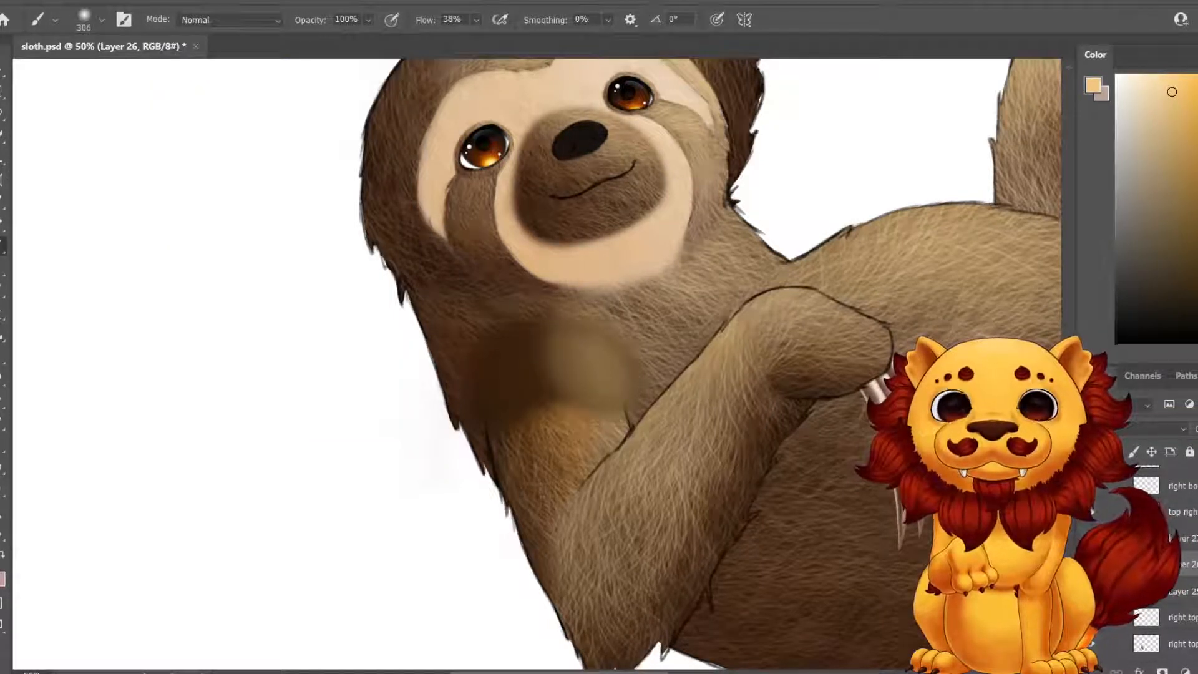
Soften the edges of the golden shoulder patch on Layer 27 with the 146 px soft Eraser.
key(e)
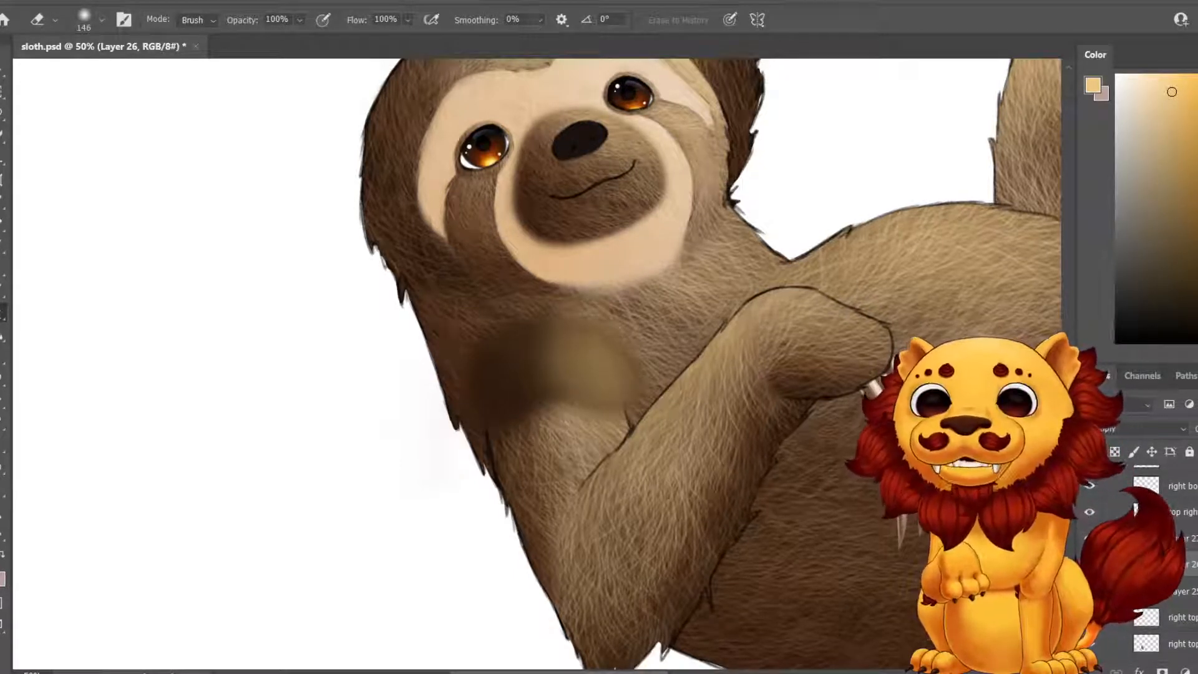
click(1180, 537)
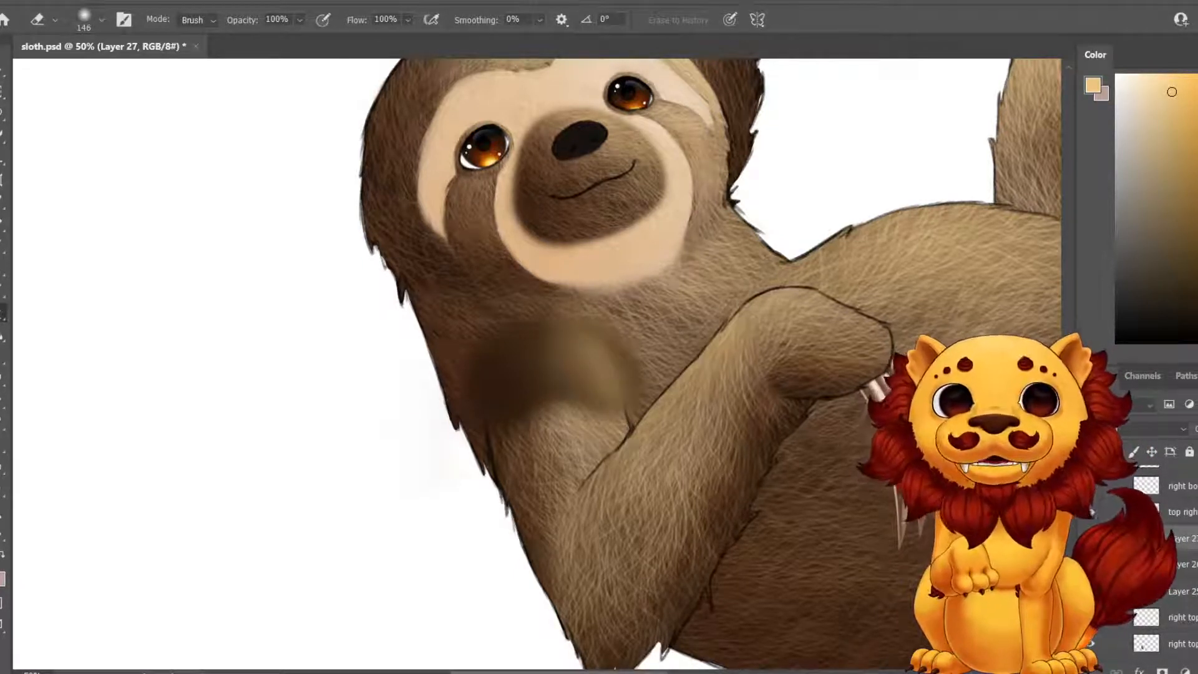
Sample the tan swatch from the fur colour notes and return to painting at the right shoulder.
drag(686, 187, 363, 608)
drag(236, 634, 231, 638)
key(i)
click(826, 79)
mouse_move(475, 548)
mouse_down()
mouse_move(523, 400)
mouse_move(638, 210)
mouse_up()
key(b)
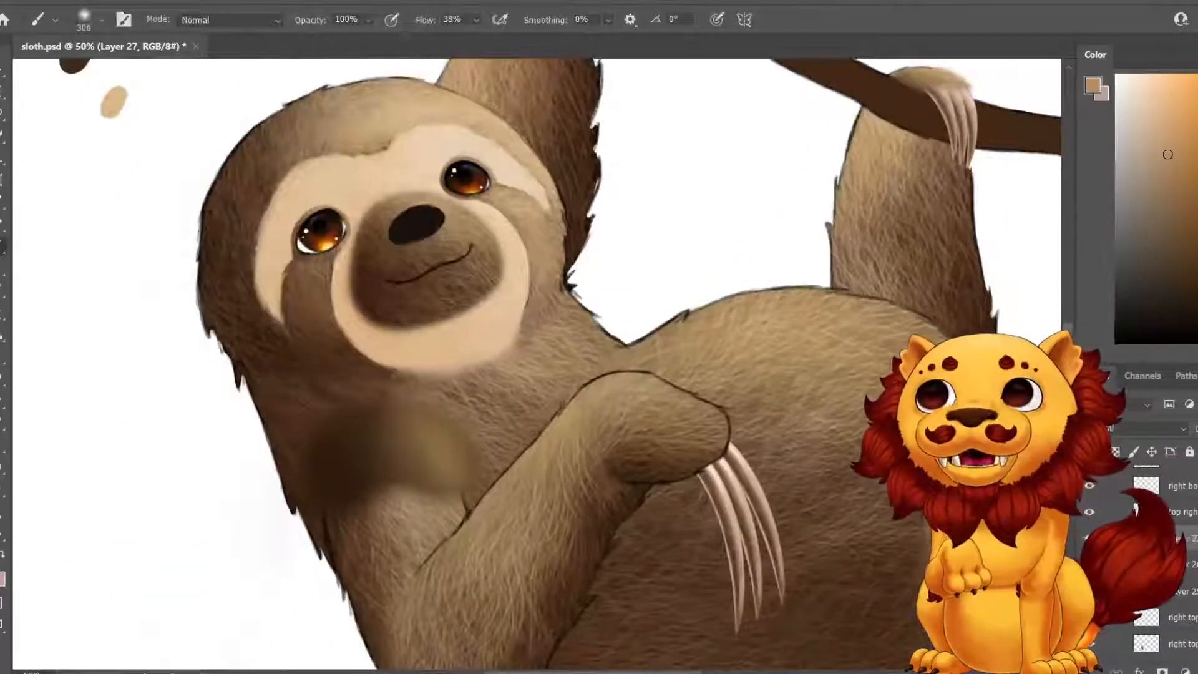
Paint tan hair strokes over the shoulder and upper arm with the 322 px fur brush on a new layer directly above Layer 25.
click(101, 20)
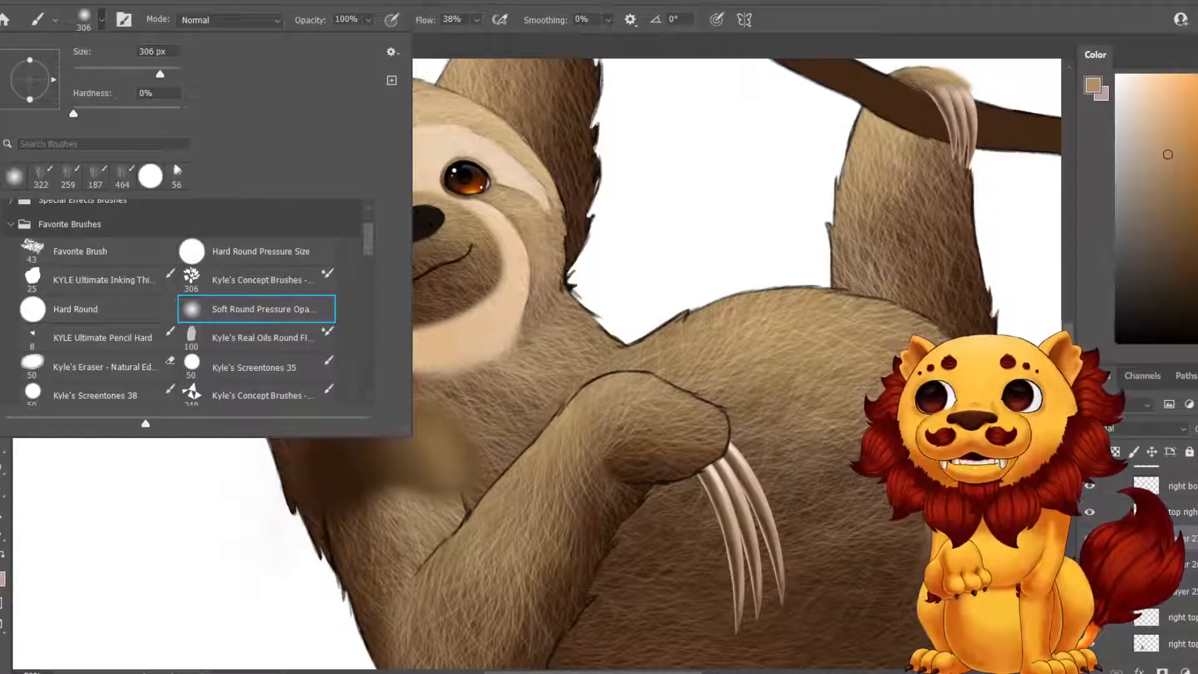
click(41, 175)
click(1181, 591)
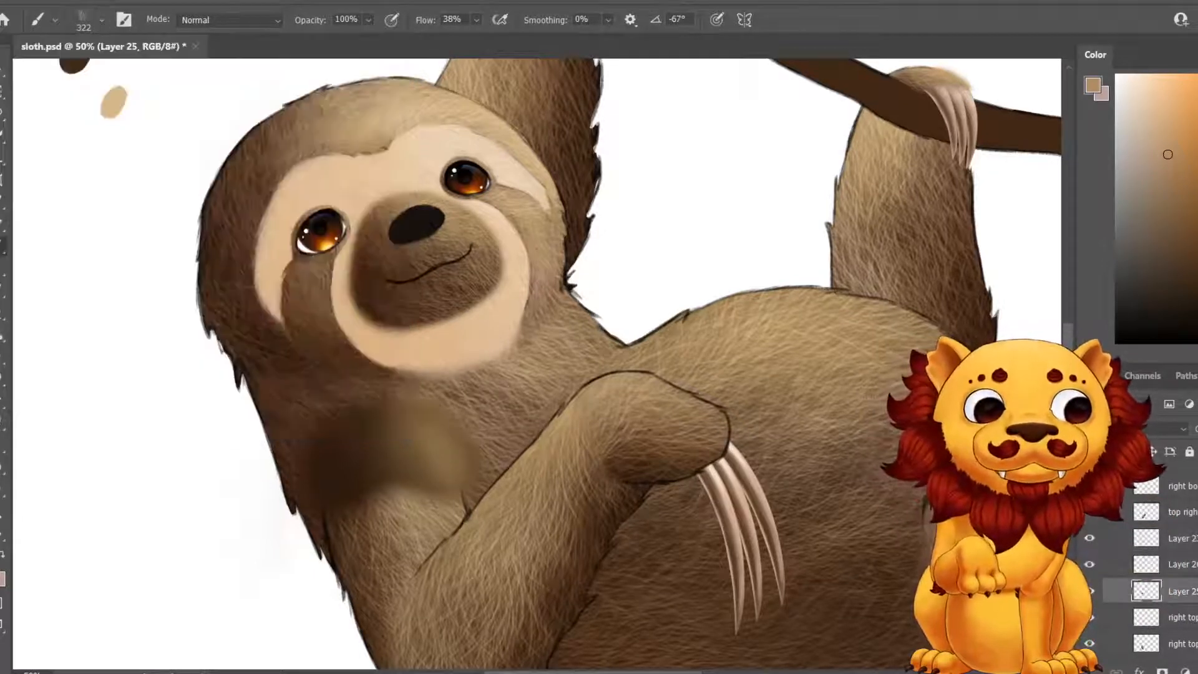
key(ctrl+shift+alt+n)
drag(362, 424, 344, 539)
mouse_move(365, 431)
mouse_down()
mouse_move(362, 511)
mouse_move(323, 524)
mouse_up()
drag(394, 403, 423, 484)
mouse_move(367, 441)
mouse_down()
mouse_move(376, 475)
mouse_move(410, 454)
mouse_up()
key(ctrl+z)
drag(404, 410, 484, 485)
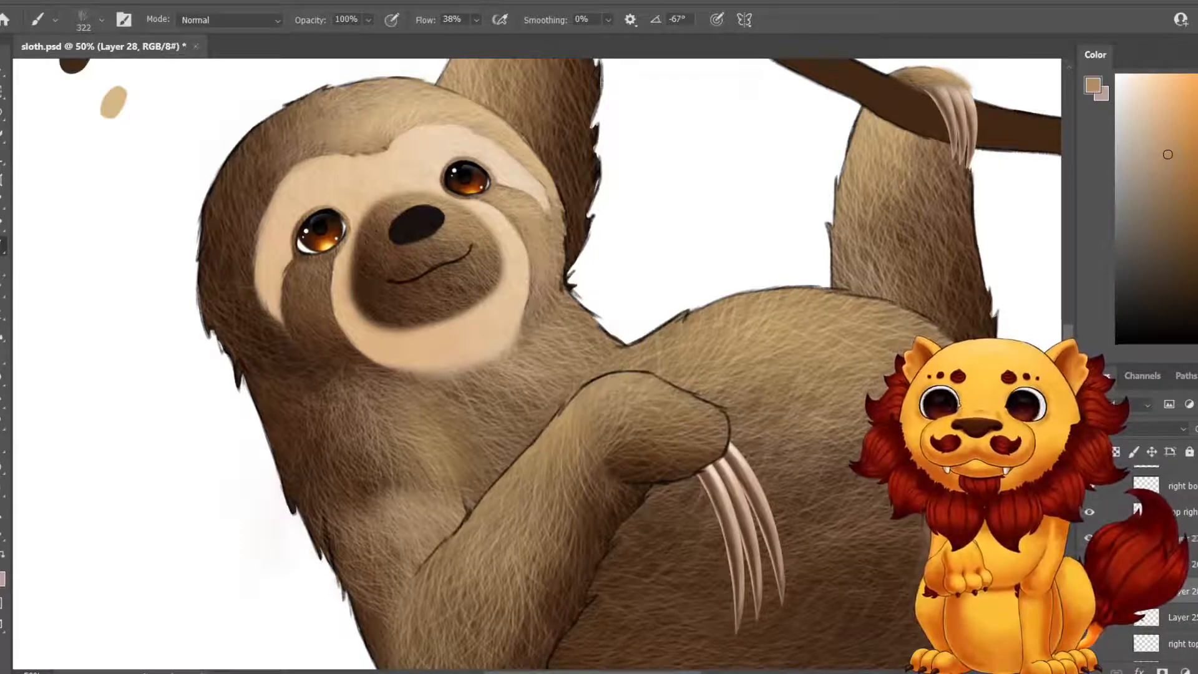
drag(388, 477, 379, 557)
drag(318, 446, 329, 565)
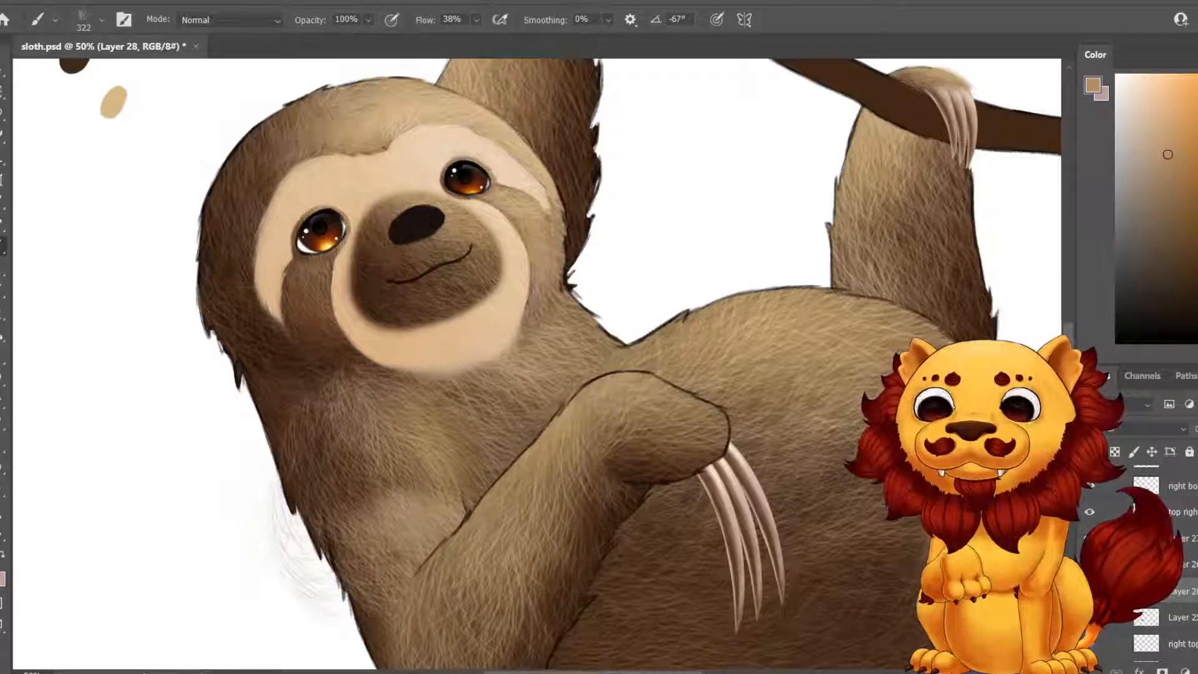
Sample the pale cream swatch and paint light hair strokes over the shoulder on a new layer above the golden one.
mouse_move(561, 187)
mouse_down()
mouse_move(410, 448)
mouse_move(365, 589)
mouse_move(616, 277)
mouse_move(739, 188)
mouse_up()
key(i)
click(795, 244)
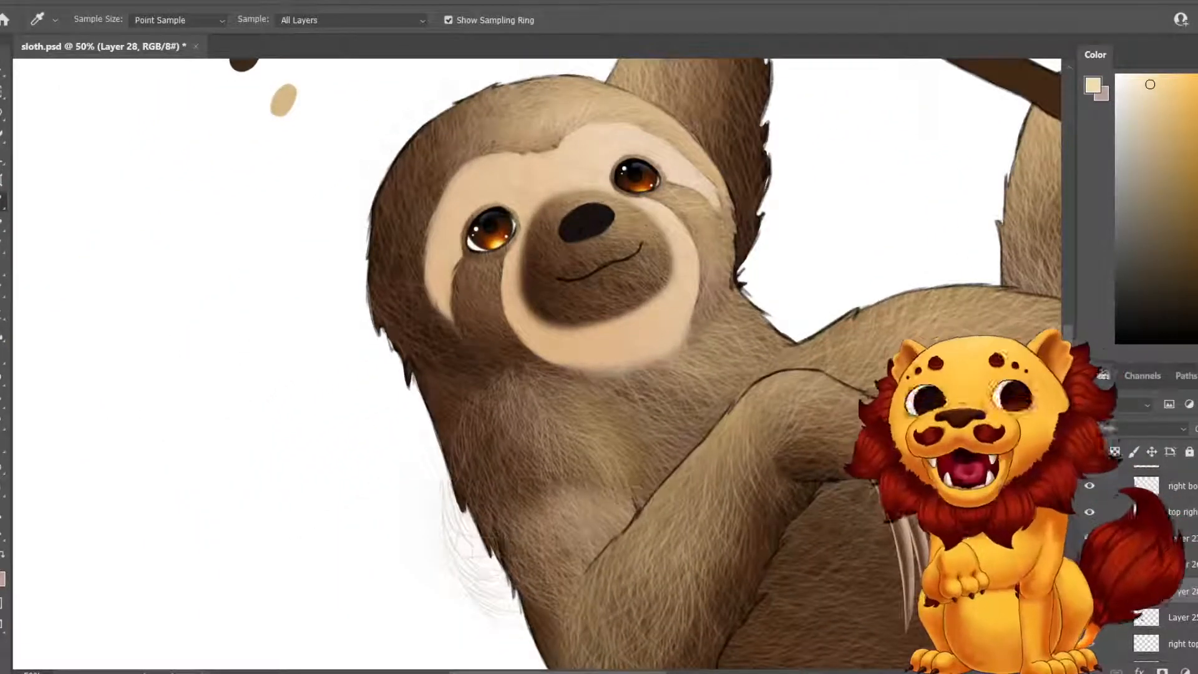
key(ctrl+shift+alt+n)
key(b)
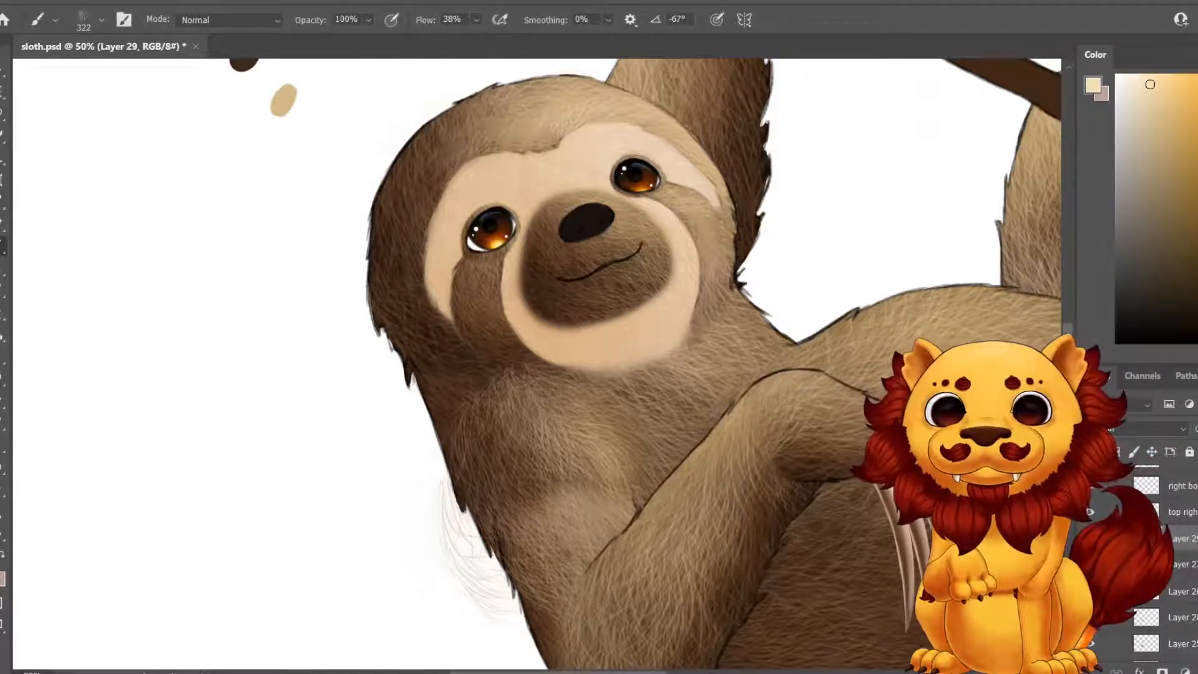
mouse_move(616, 425)
mouse_down()
mouse_move(641, 464)
mouse_move(603, 492)
mouse_up()
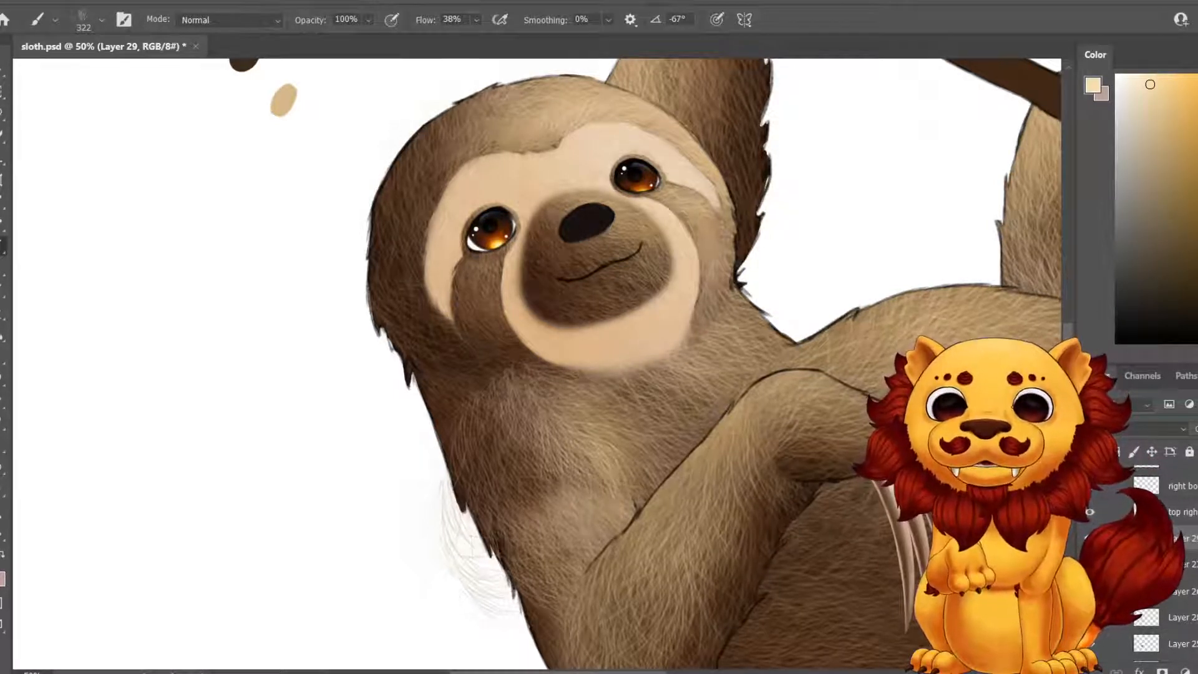
drag(530, 458, 546, 518)
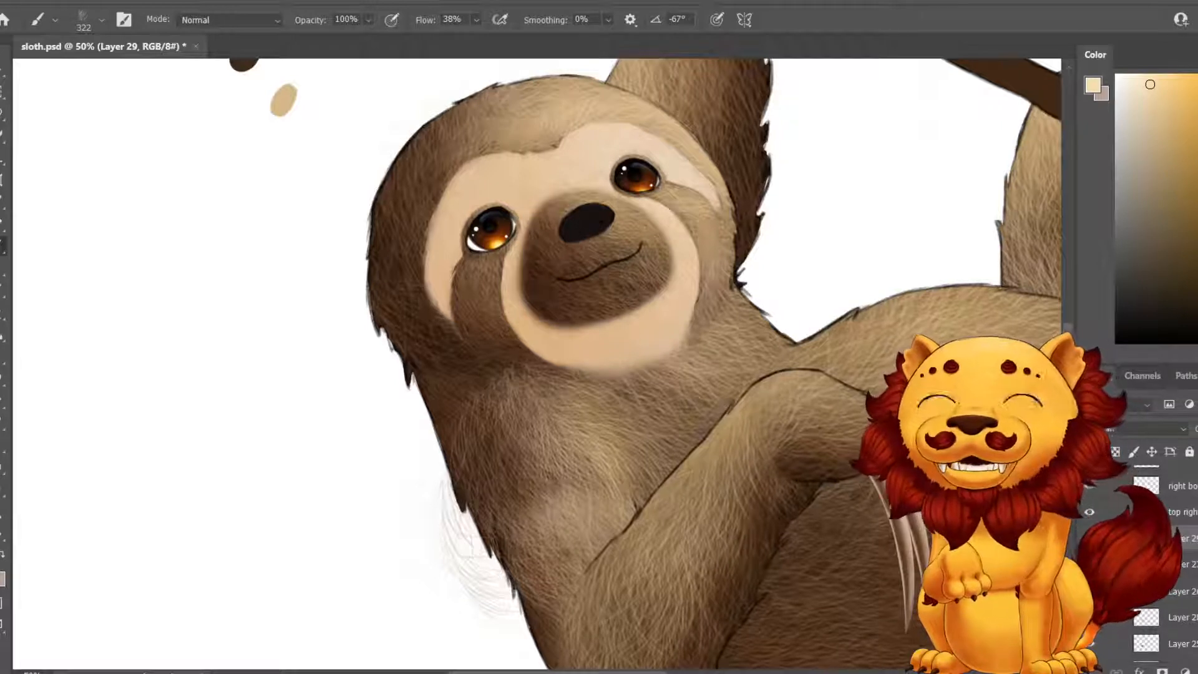
Undo the last light hair stroke and merge the shoulder fur layers from Layer 29 down through Layer 25 into one layer.
key(ctrl+z)
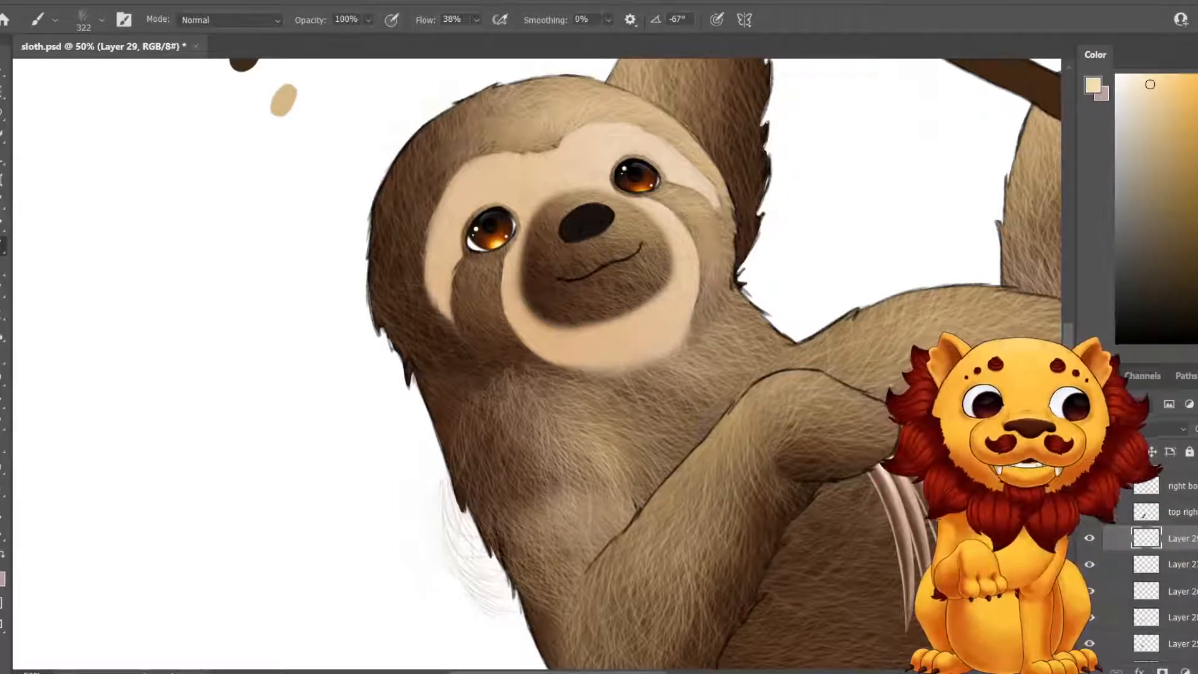
scroll(1178, 580, down, 2)
shift+click(1181, 595)
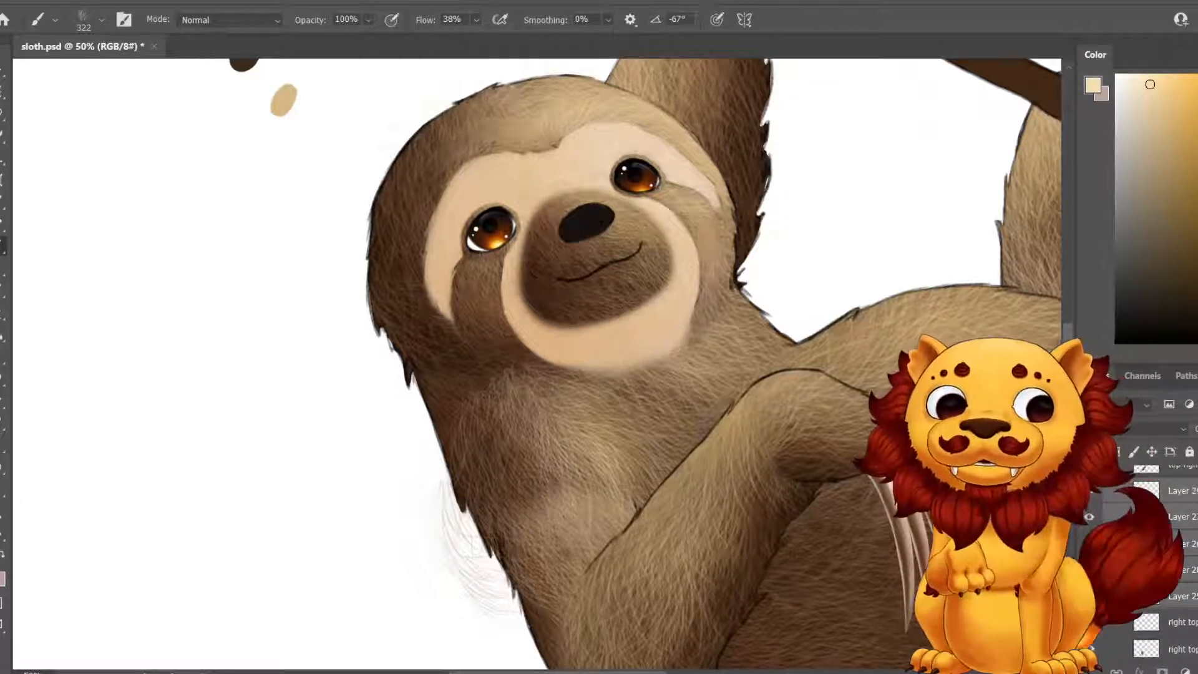
key(ctrl+e)
Soften the upper and side edges of the merged shoulder fur below the chin with the 146 px soft Eraser, blending it into the body.
key(e)
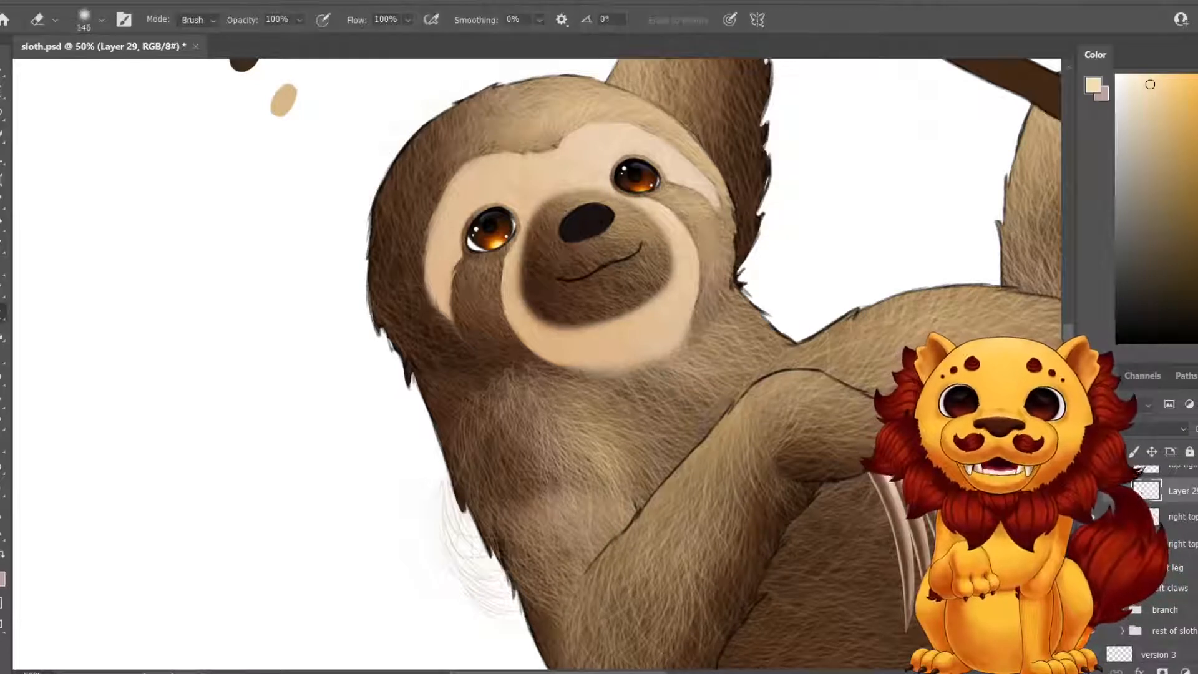
mouse_move(493, 380)
mouse_down()
mouse_move(460, 424)
mouse_move(519, 379)
mouse_move(462, 534)
mouse_move(524, 575)
mouse_move(653, 482)
mouse_move(629, 431)
mouse_up()
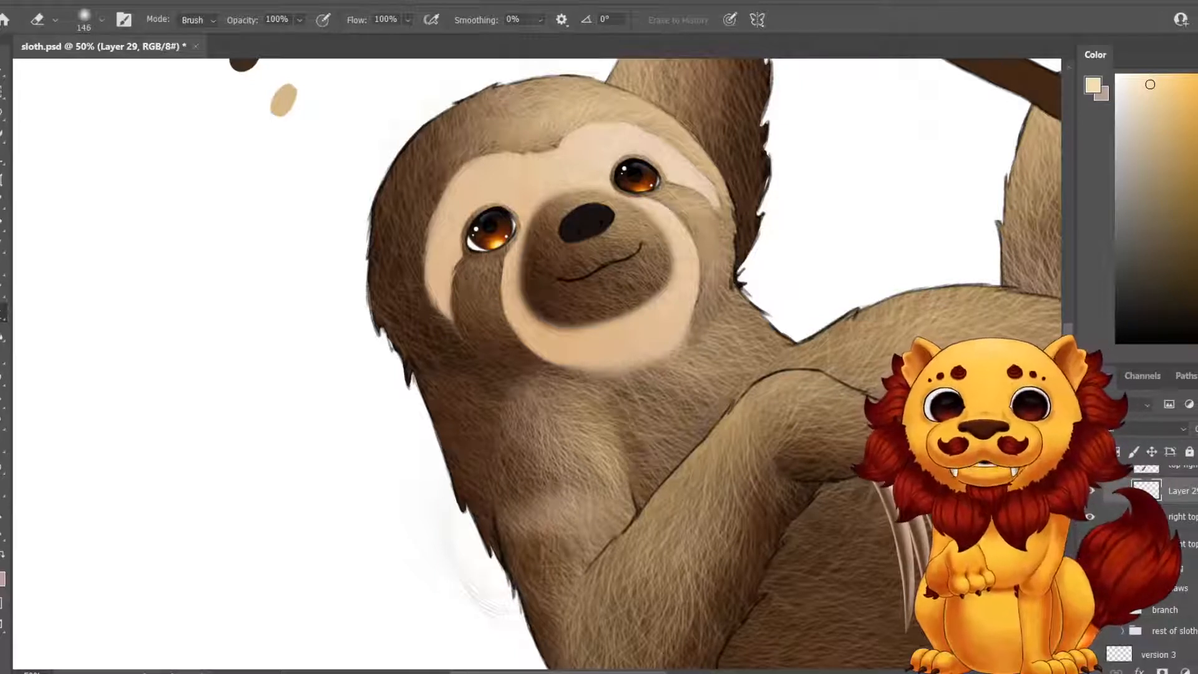
mouse_move(585, 379)
mouse_down()
mouse_move(549, 381)
mouse_move(571, 393)
mouse_move(523, 408)
mouse_move(565, 423)
mouse_move(523, 412)
mouse_move(508, 432)
mouse_up()
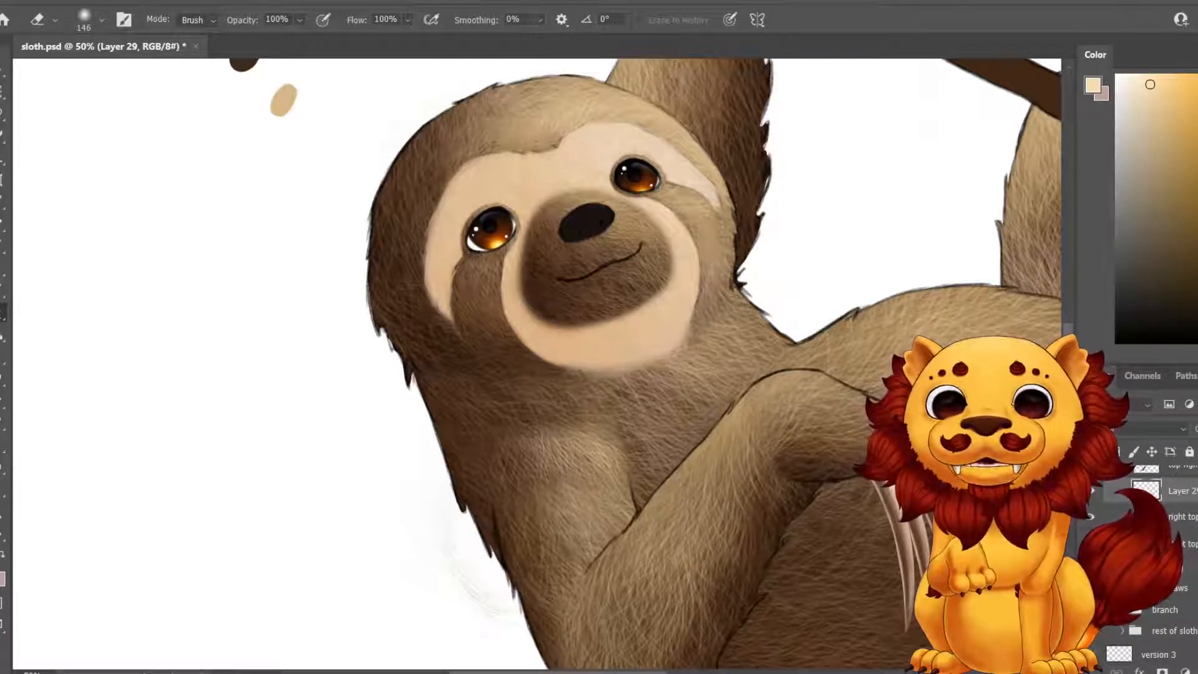
drag(525, 439, 612, 449)
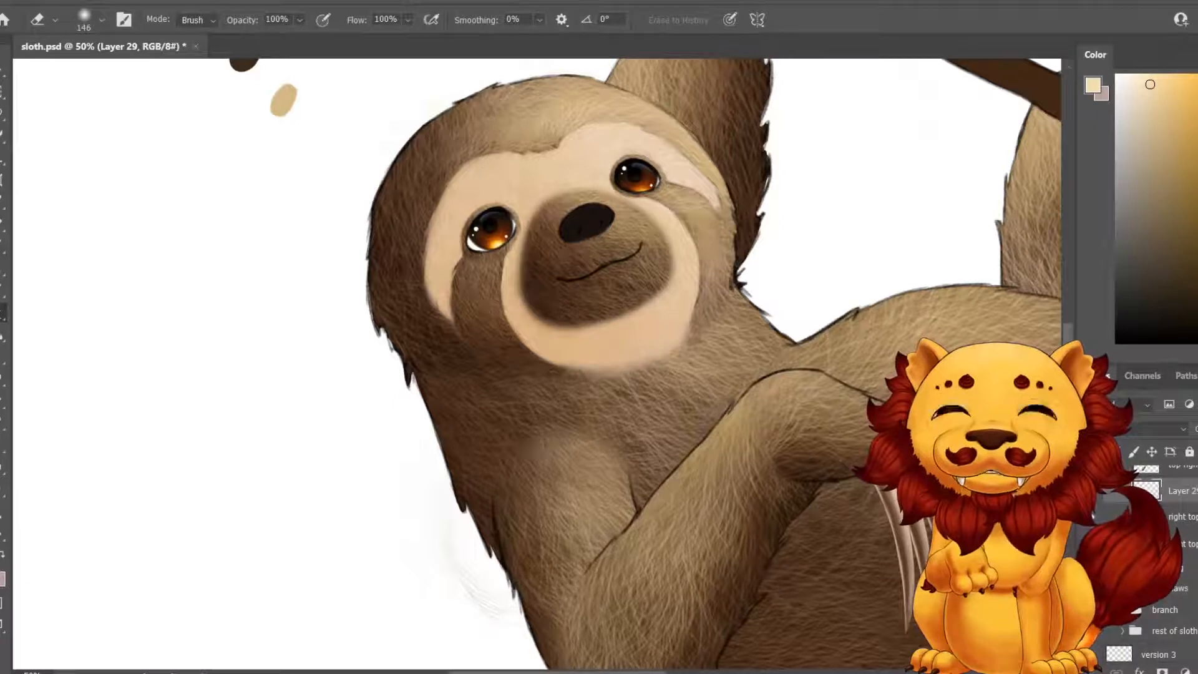
Open the Hue/Saturation adjustment for the merged shoulder layer with the whole sloth in view.
key(z)
drag(619, 358, 561, 358)
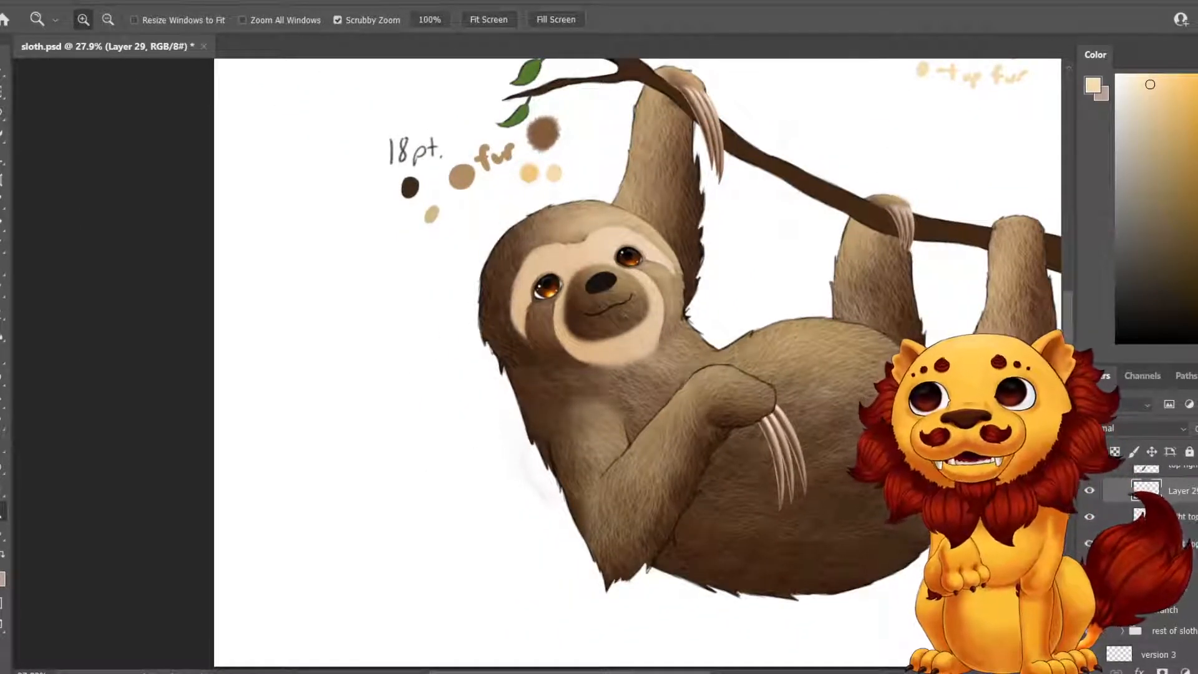
click(70, 0)
mouse_move(143, 33)
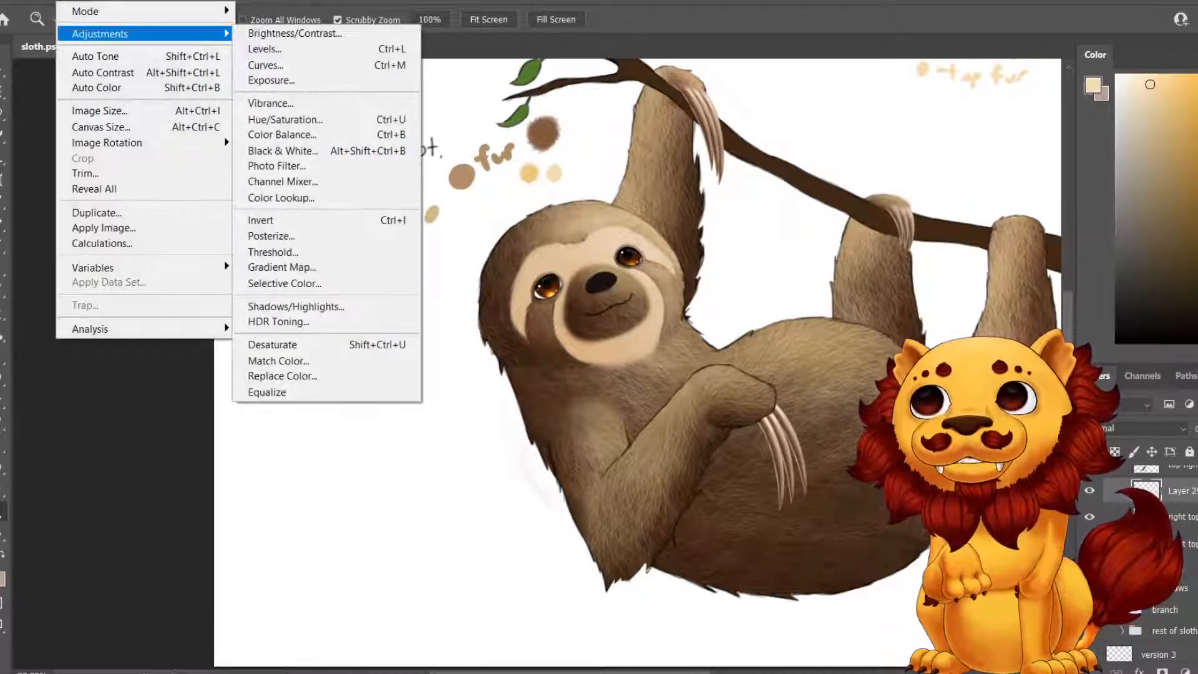
click(285, 119)
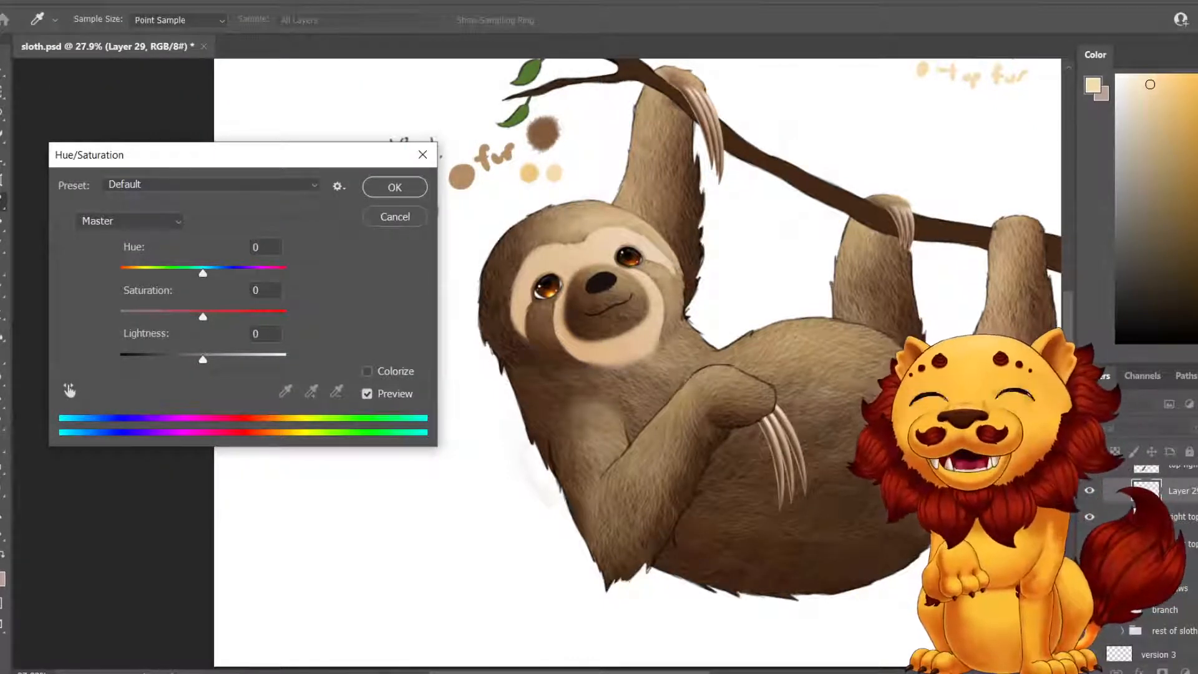
Adjust Layer 29's colour to saturation +19 and lightness -7.
drag(202, 317, 224, 316)
drag(203, 360, 197, 359)
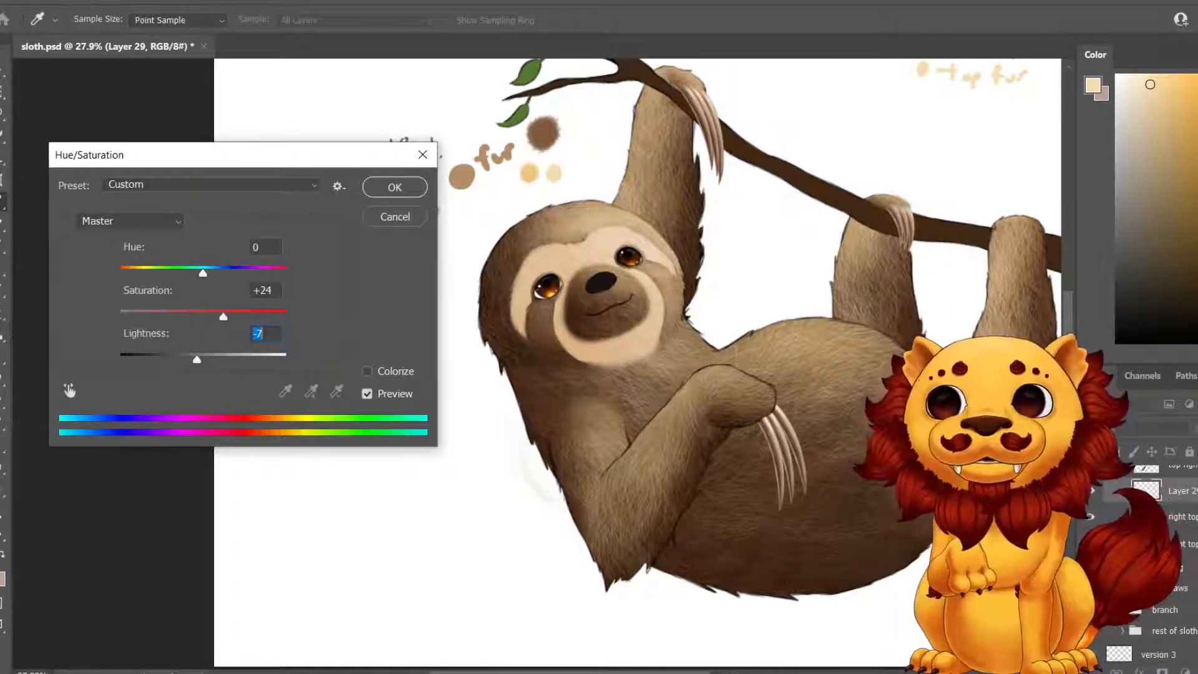
key(shift+Tab)
key(Down)
key(Down)
key(Down)
key(Down)
key(Down)
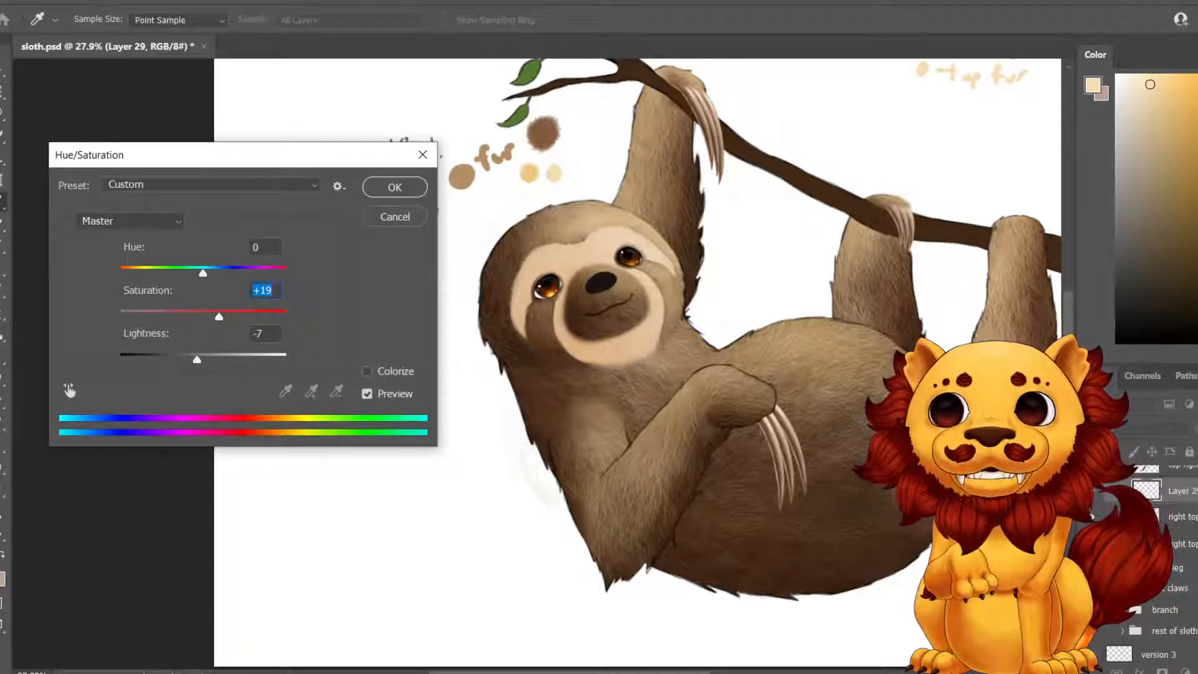
key(Return)
Nudge the Layer 29 fur slightly upward and erase its stray strokes outside the sloth's arm.
key(z)
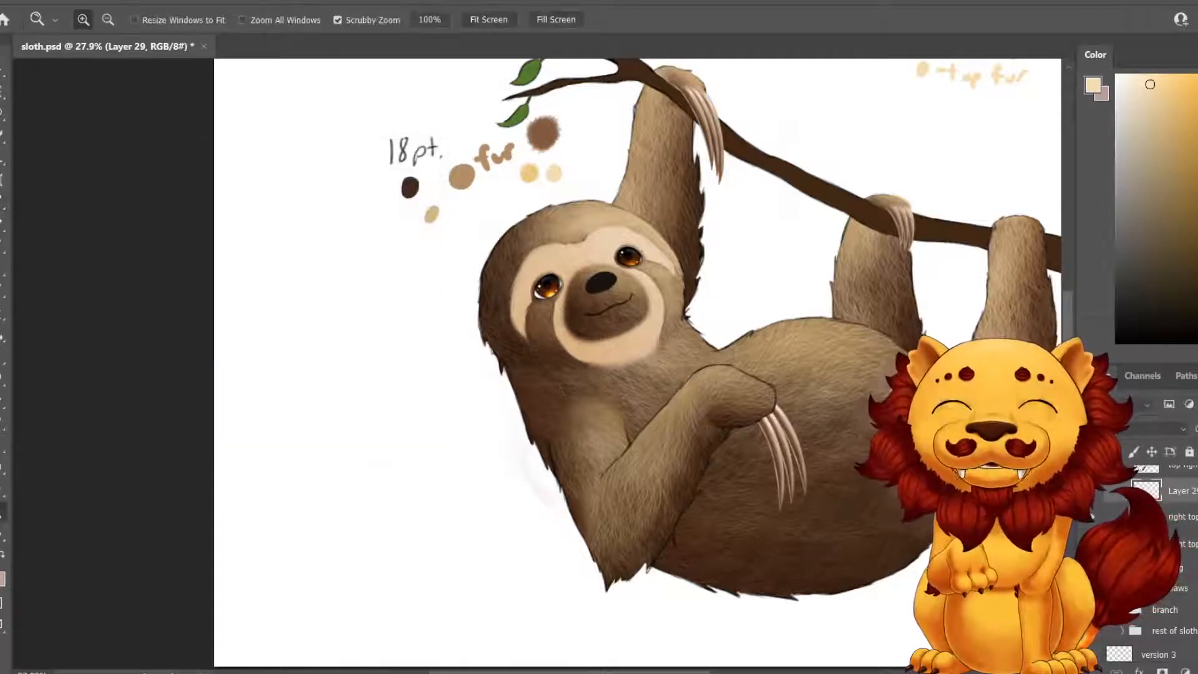
click(567, 385)
click(568, 385)
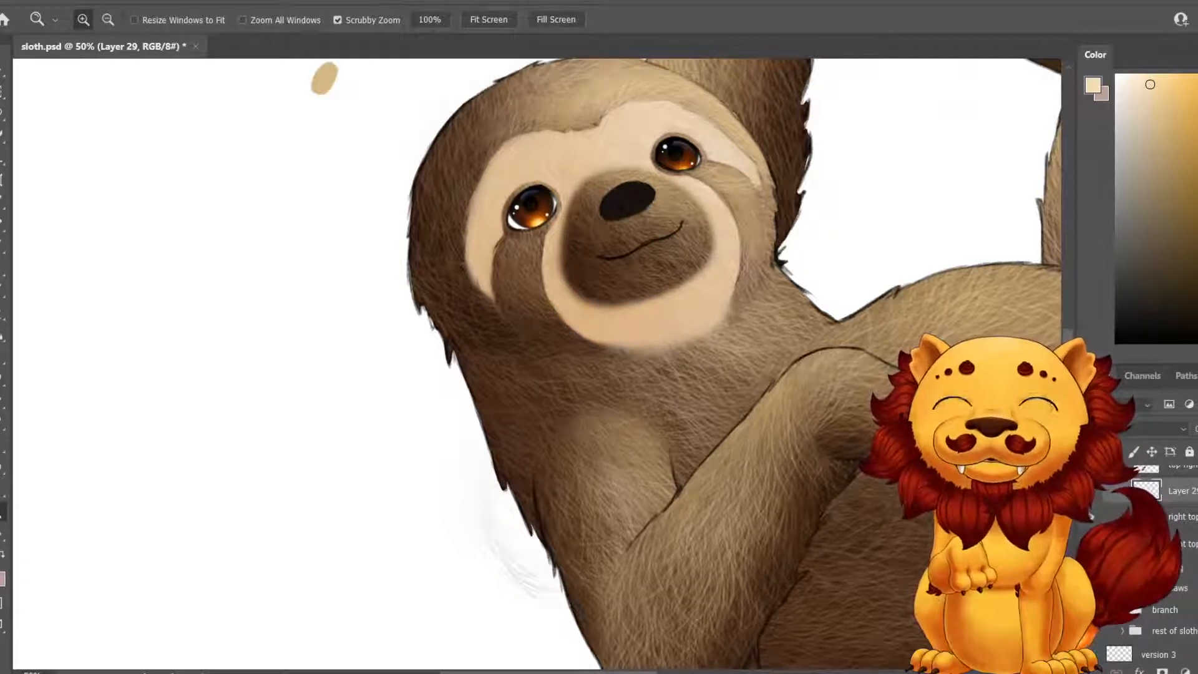
key(e)
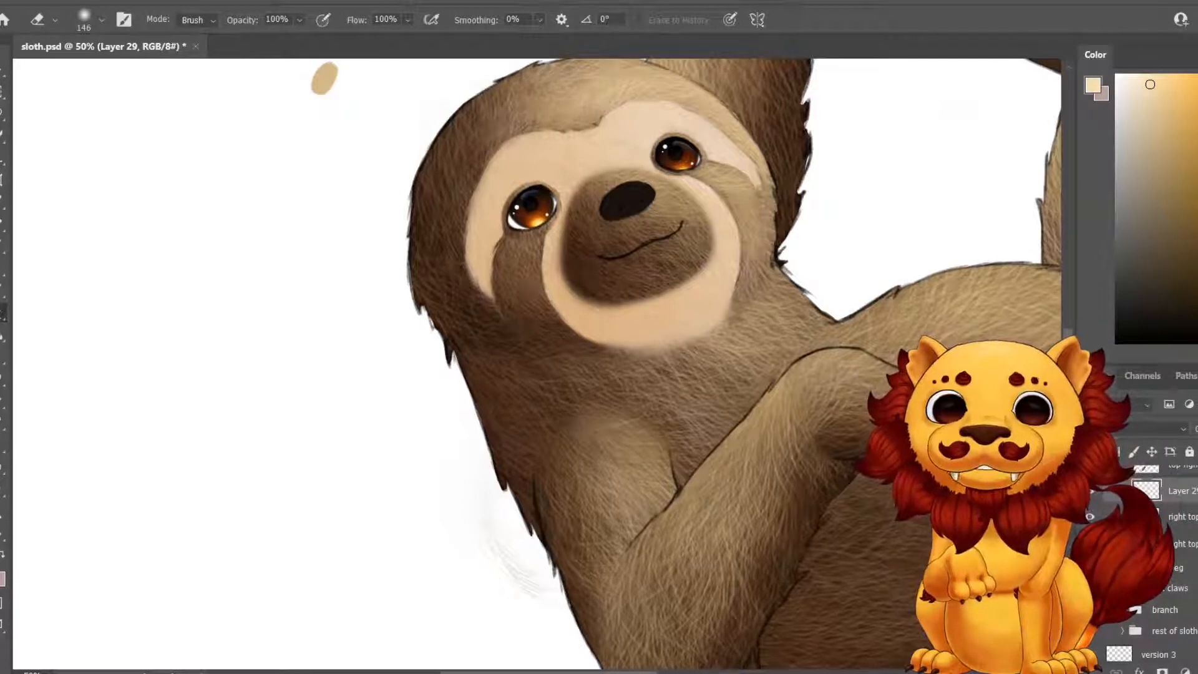
key(ctrl+t)
key(Up)
key(Up)
key(Up)
key(Up)
key(Up)
key(Up)
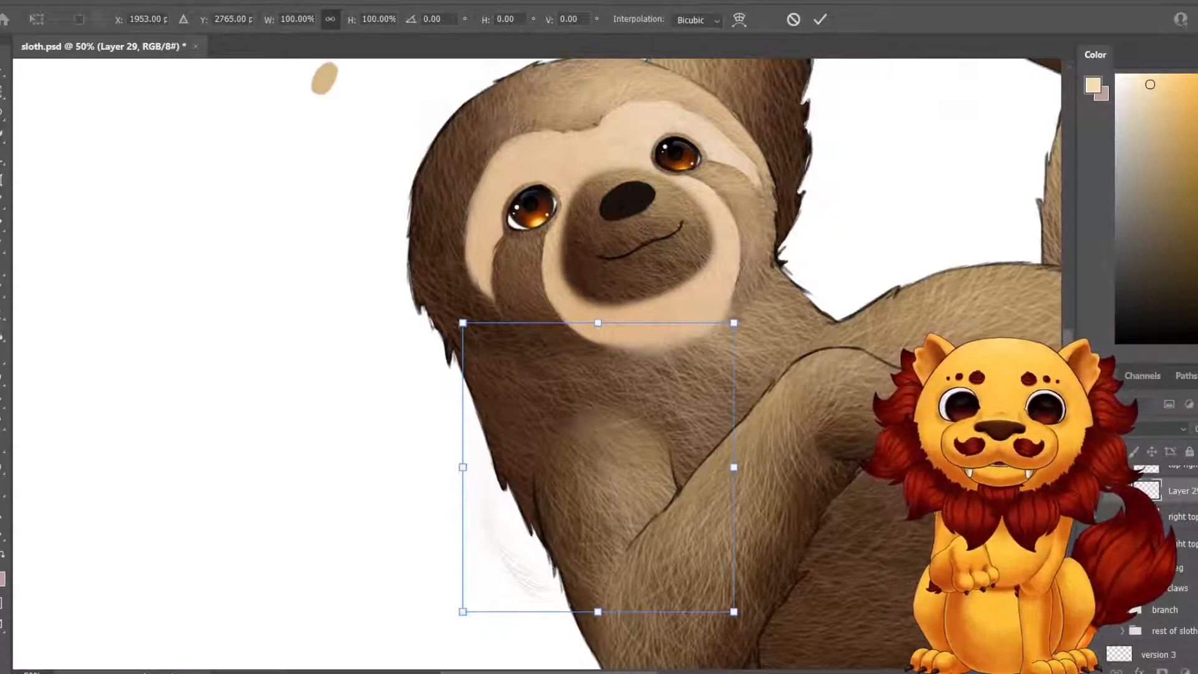
key(Return)
key(e)
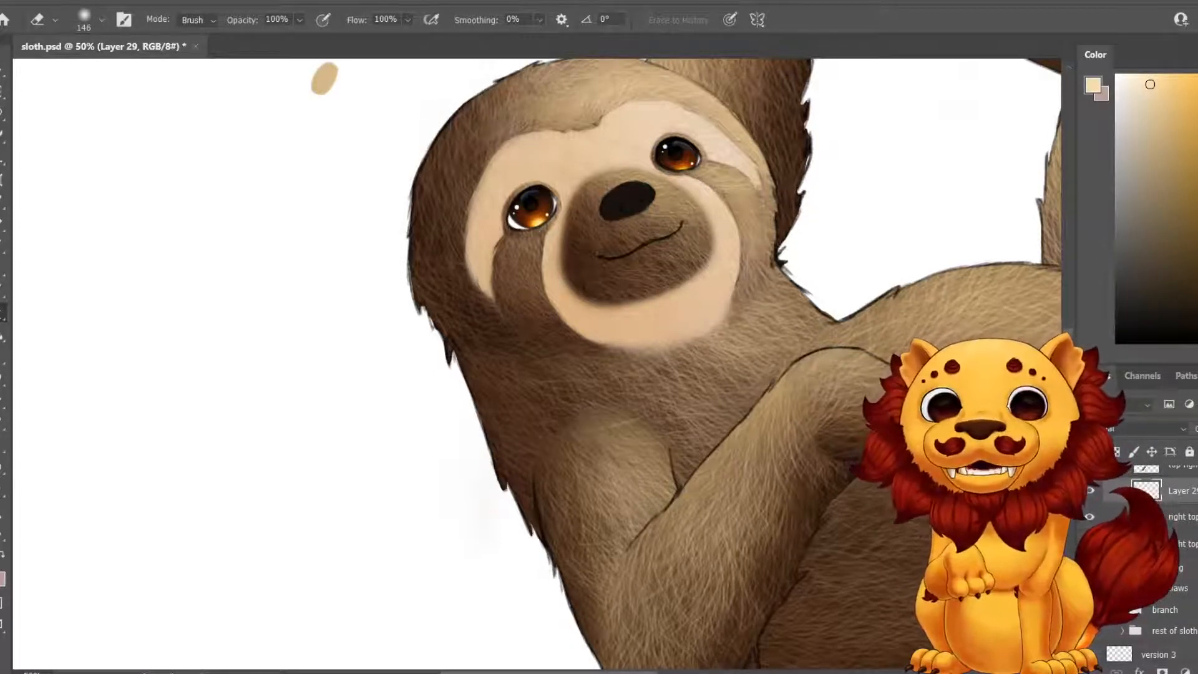
Nudge the trimmed fur slightly further up and rename its layer as right top arm fur.
key(ctrl+t)
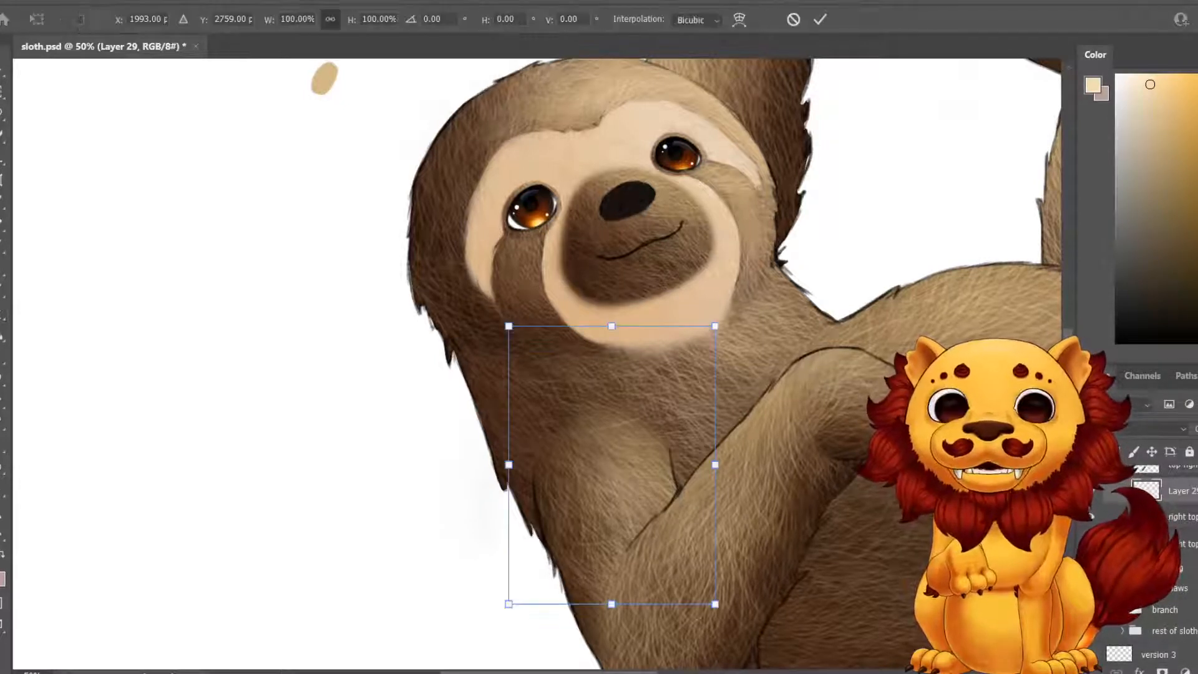
key(Up)
key(Up)
key(Up)
key(Up)
key(Up)
key(Up)
key(Up)
key(Up)
key(Return)
key(e)
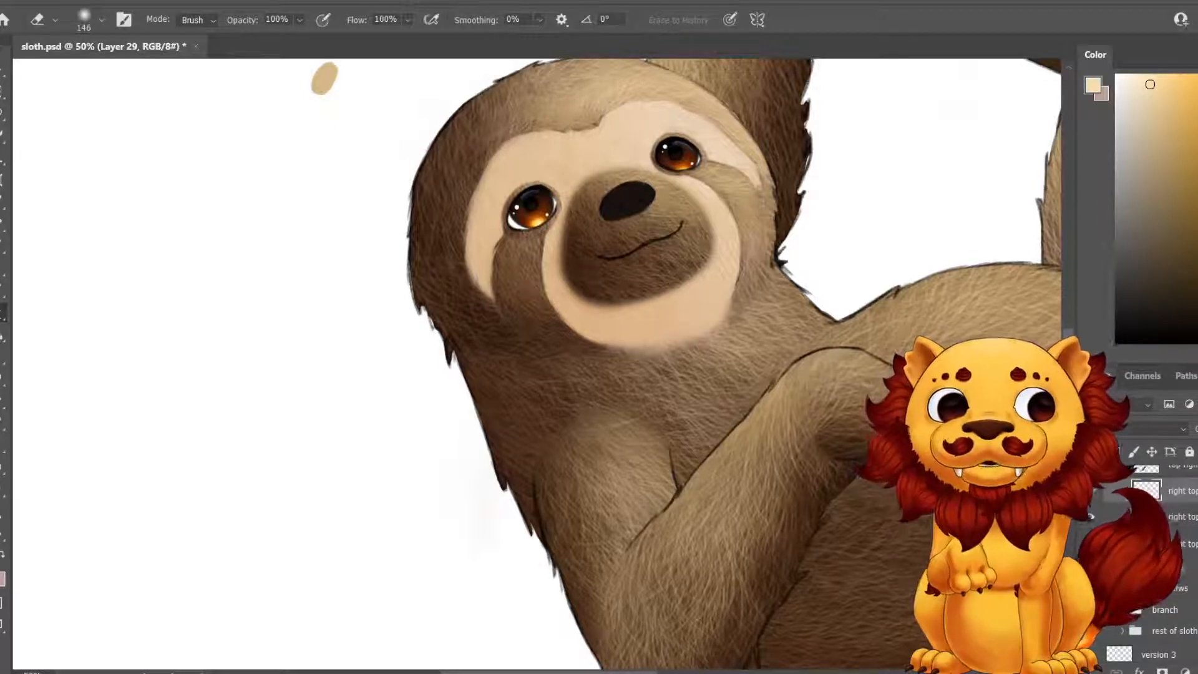
key(Return)
Toggle the top right arm layer's visibility to check its content and rename it as right bottom arm.
scroll(1153, 562, up, 2)
scroll(1153, 561, up, 2)
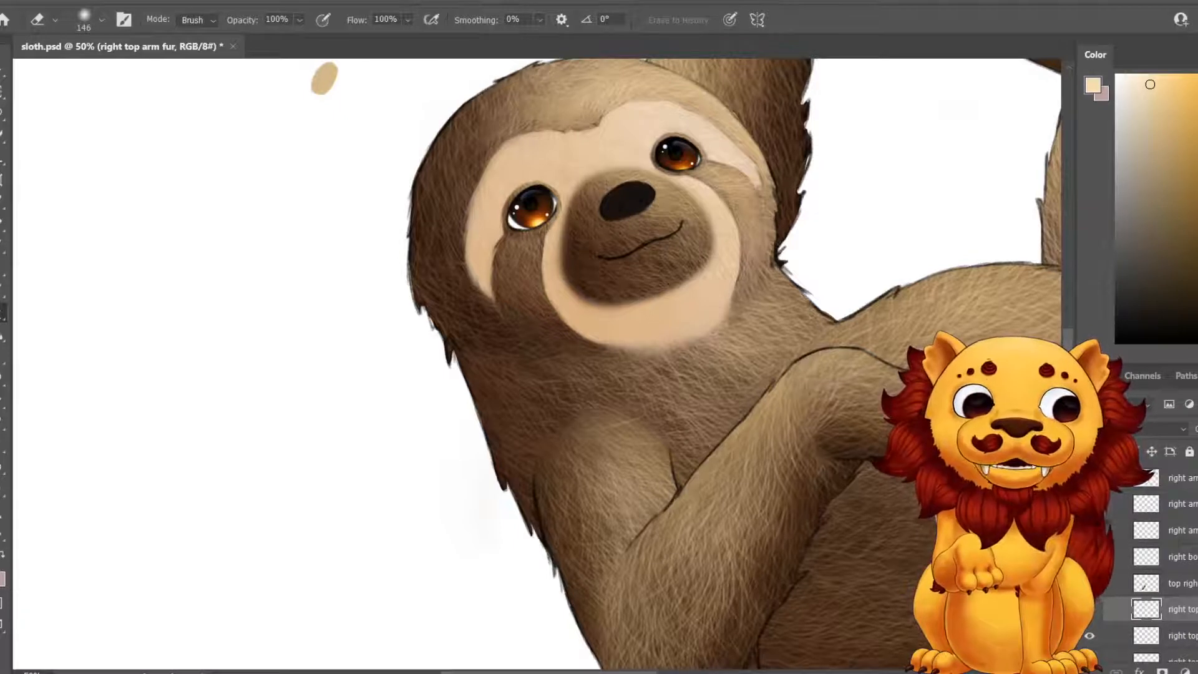
click(1181, 584)
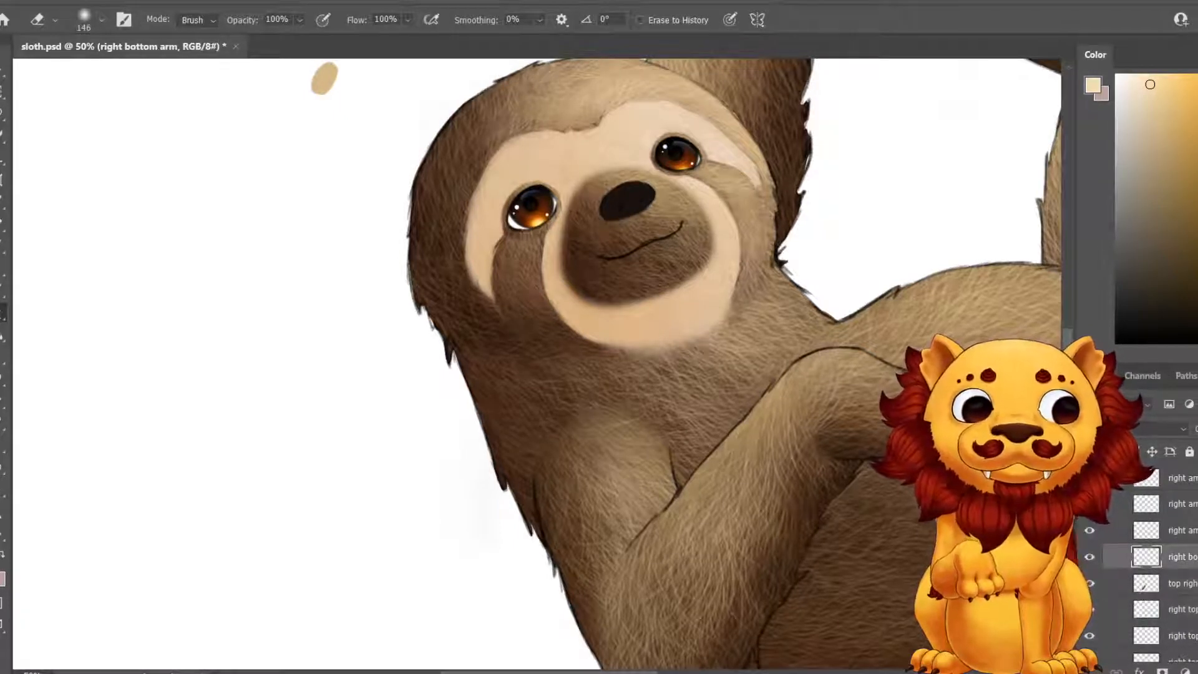
double_click(1181, 583)
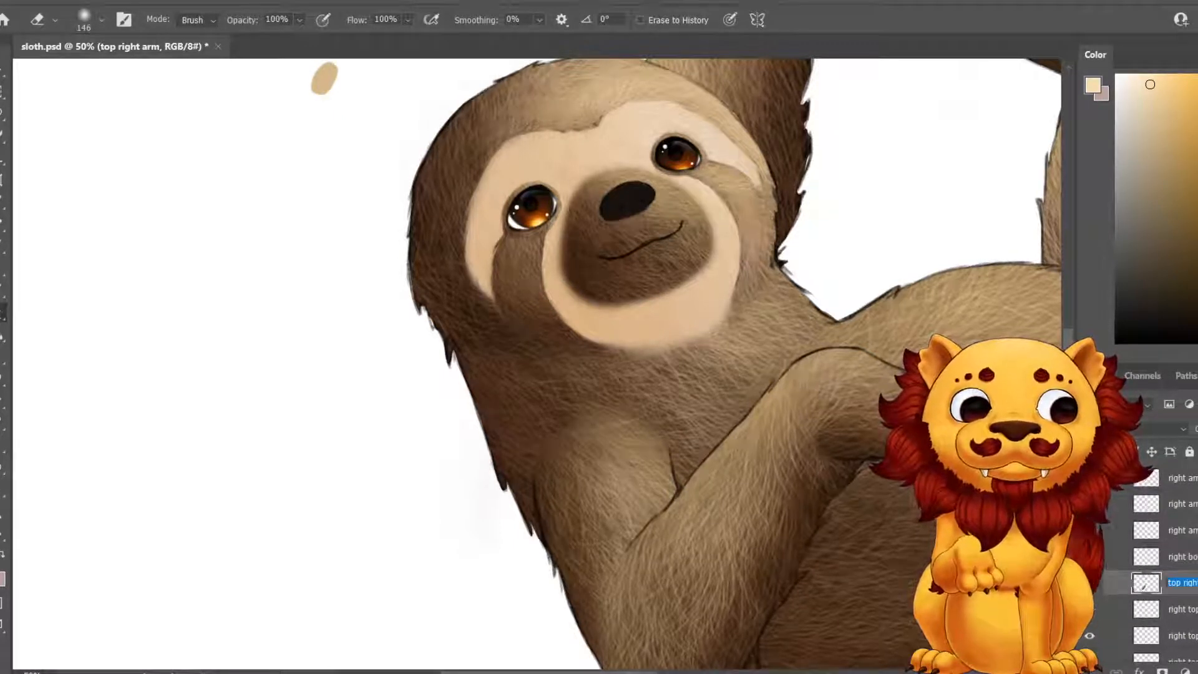
click(1089, 583)
click(1089, 583)
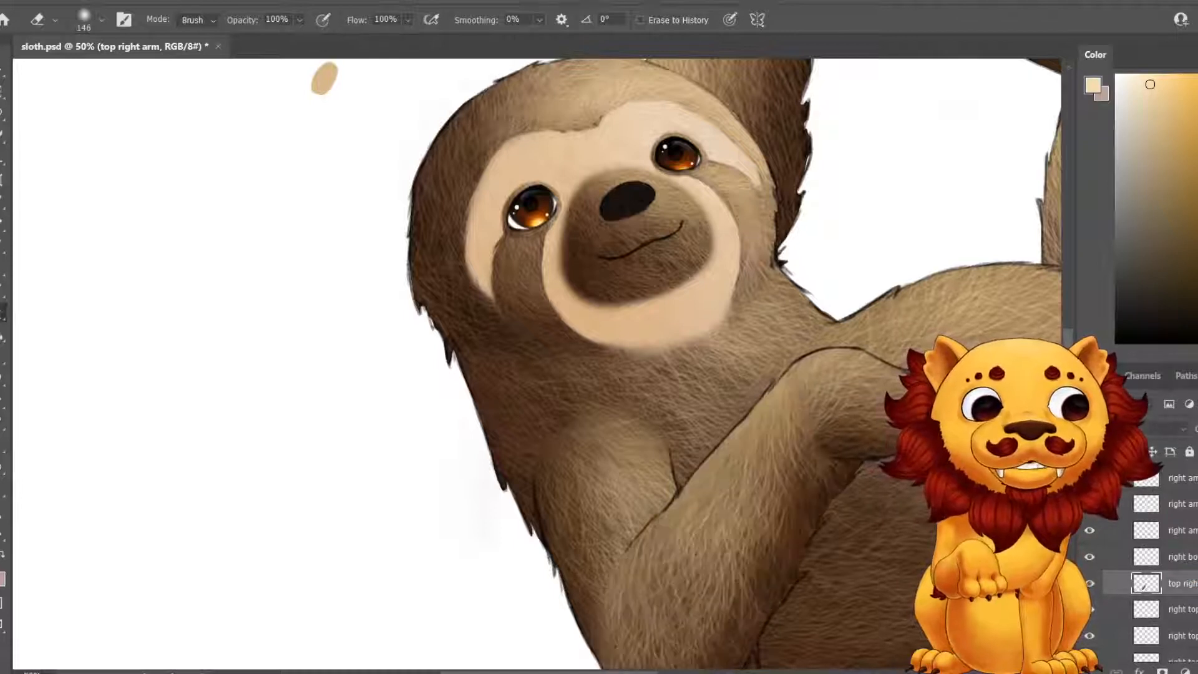
click(1188, 583)
drag(1187, 582, 1197, 582)
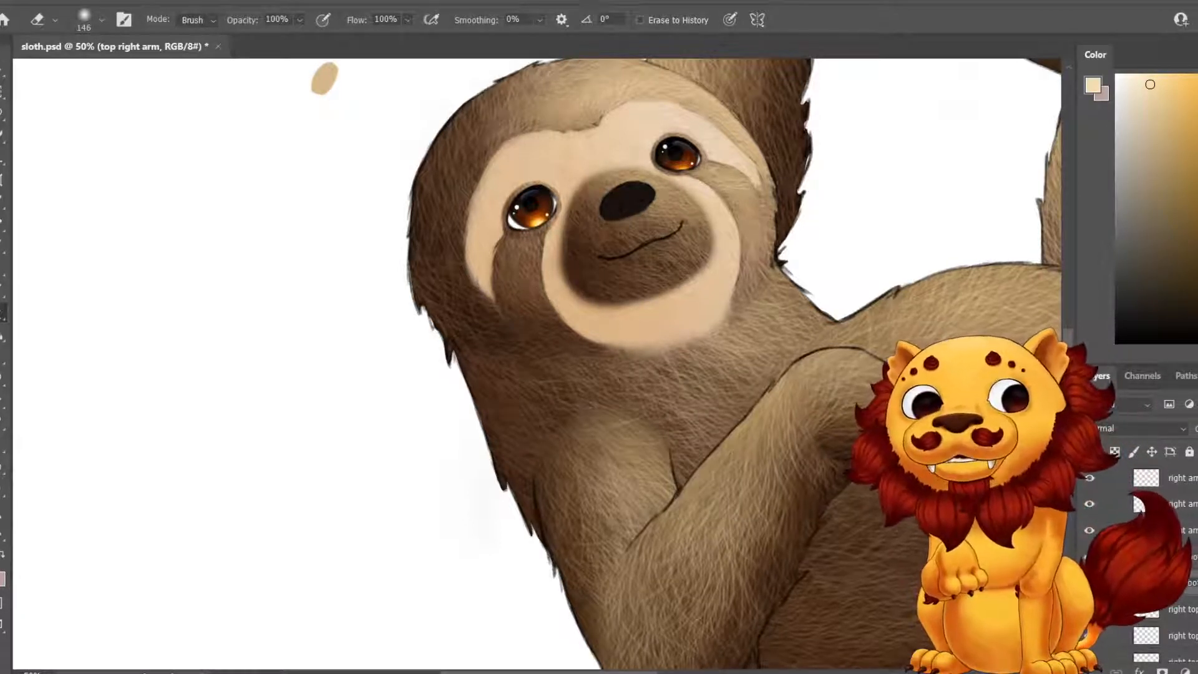
key(Return)
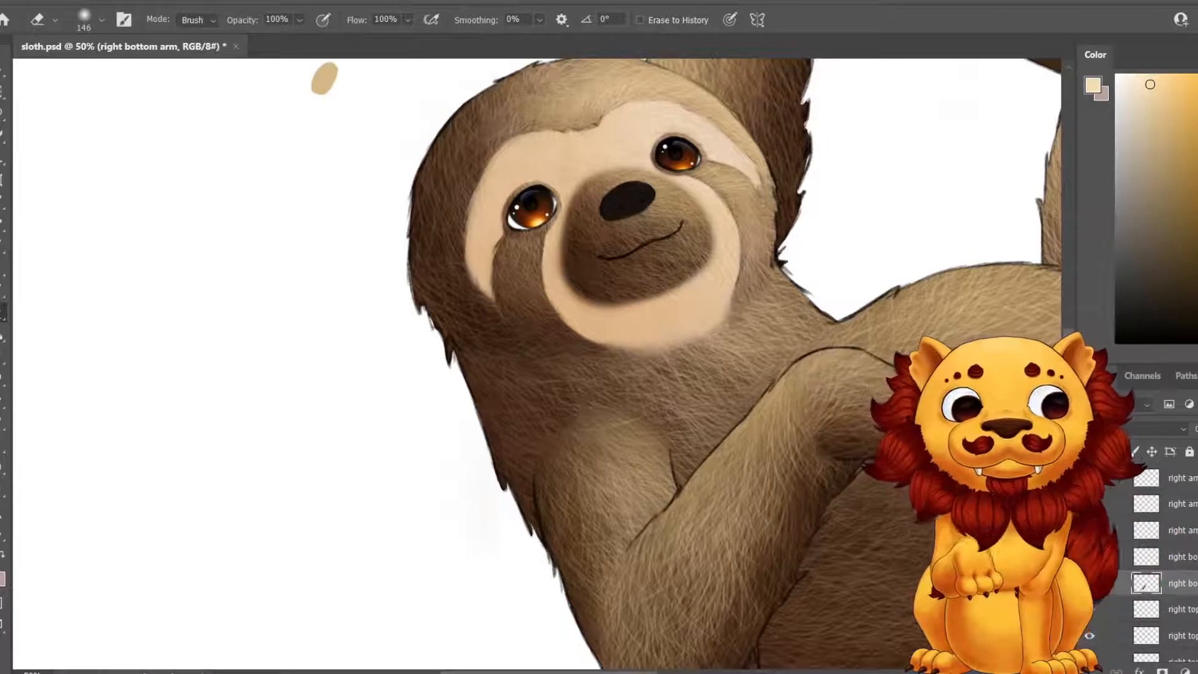
click(1089, 582)
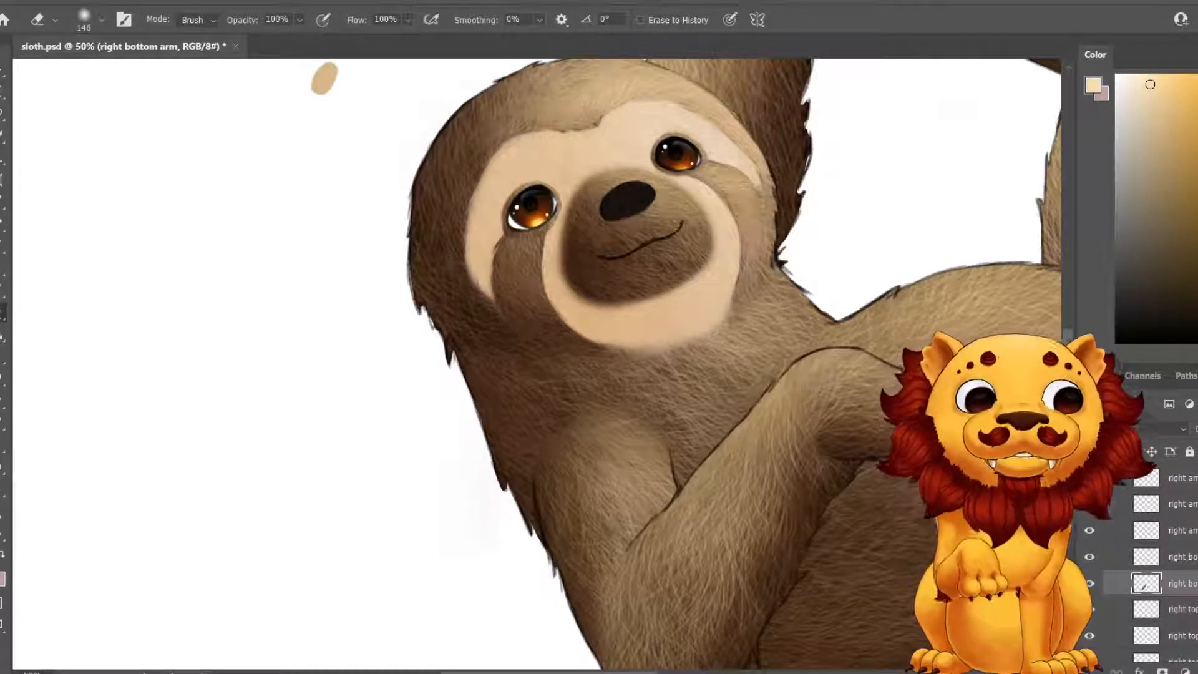
Add a new layer above right bottom arm and name it right bottom arm fur.
key(ctrl+shift+alt+n)
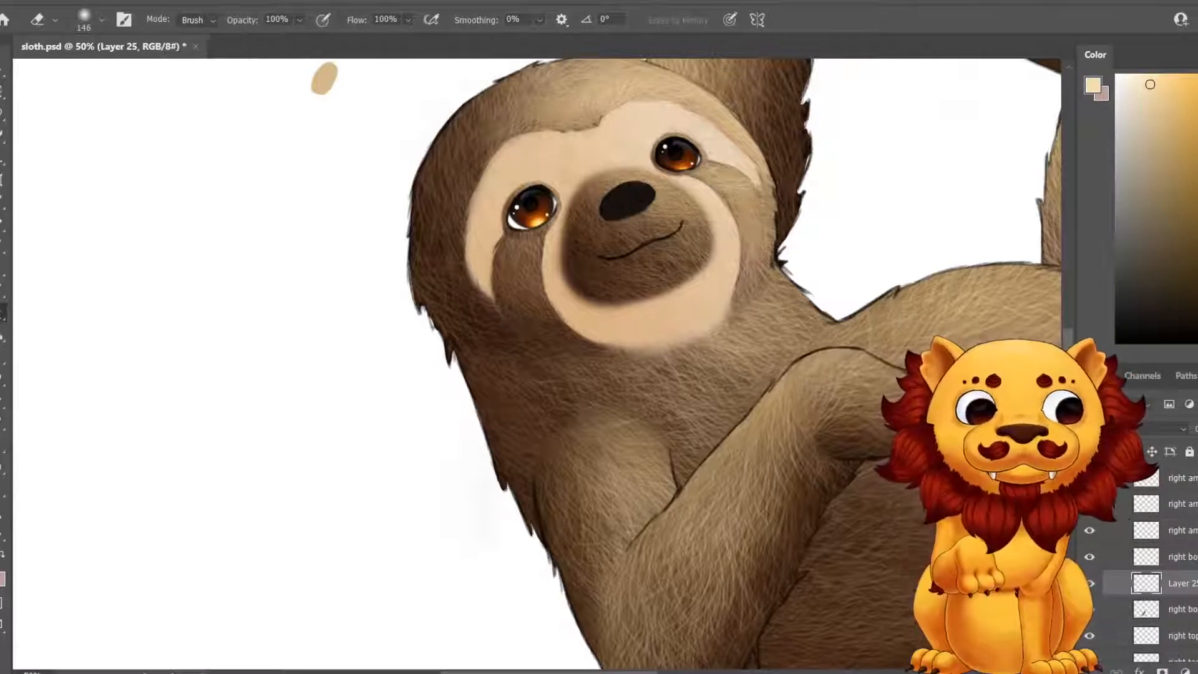
double_click(1182, 582)
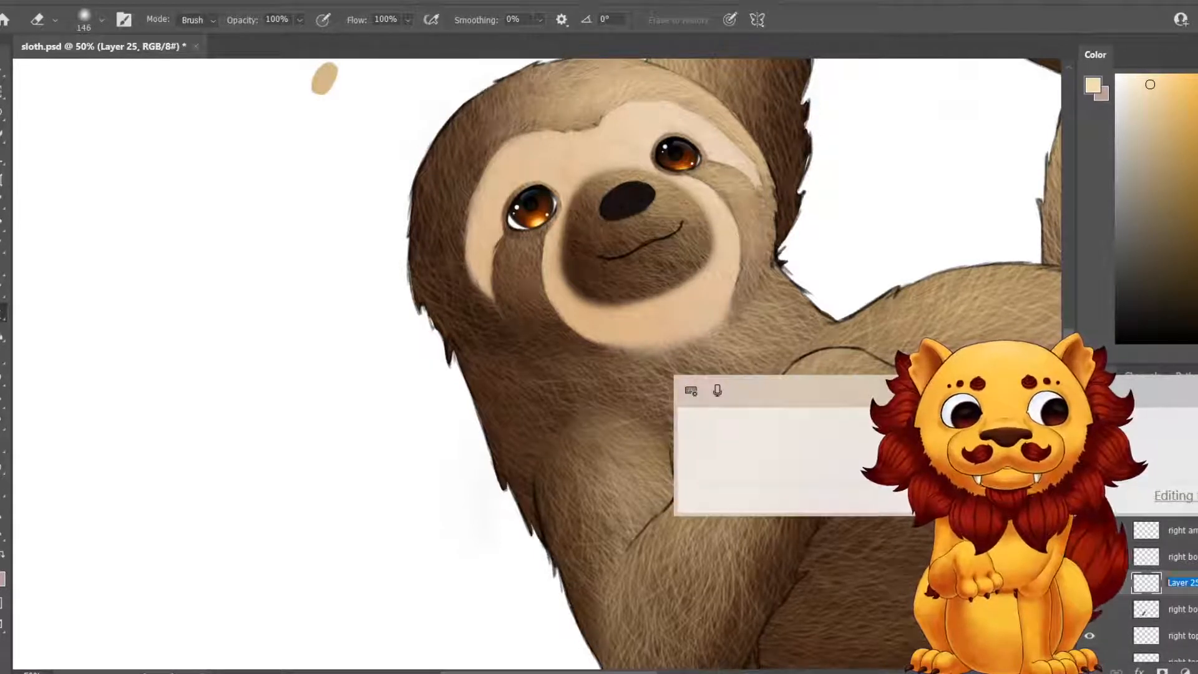
text(right bo)
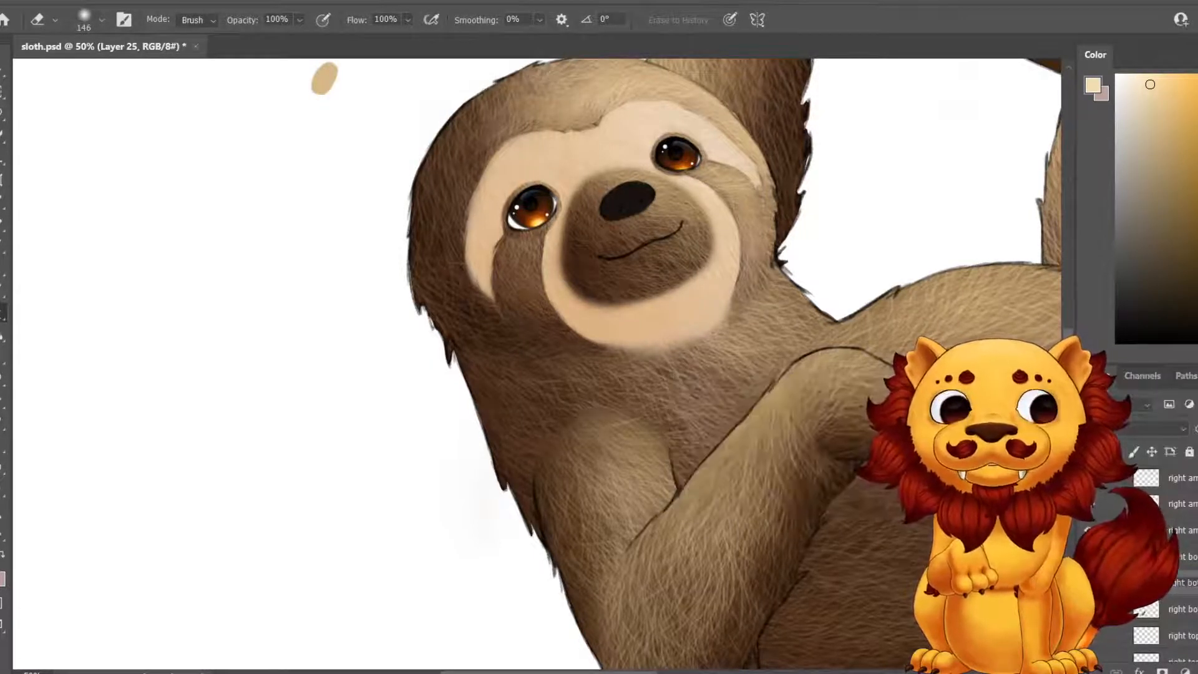
key(Return)
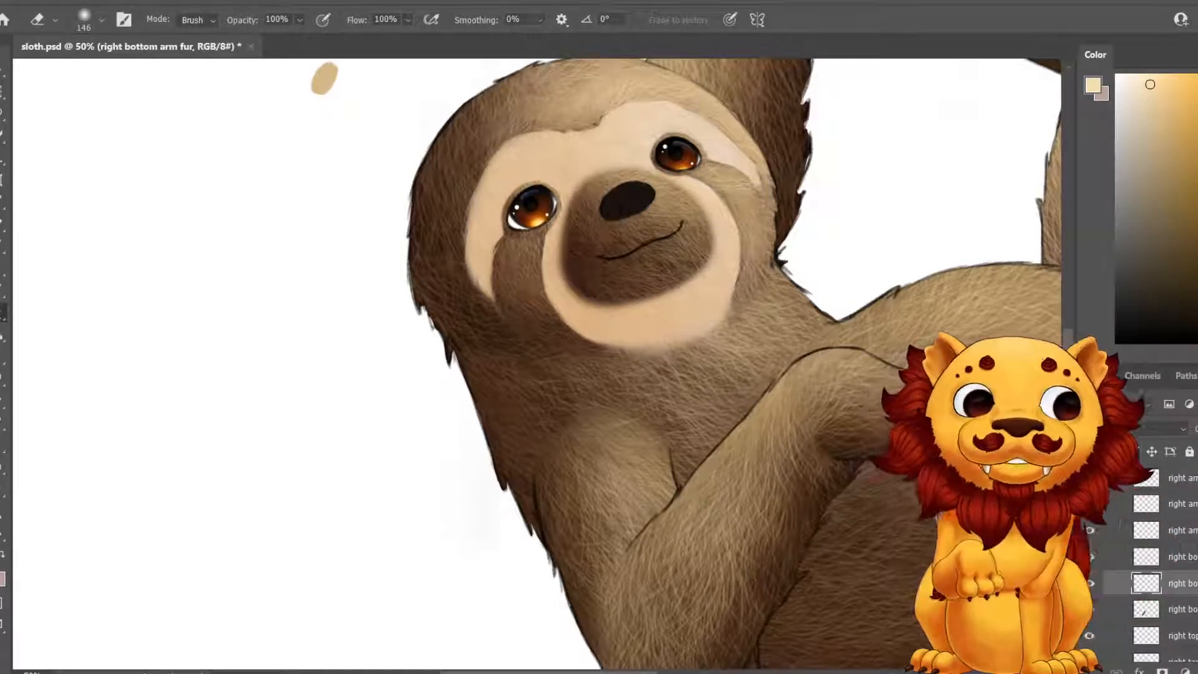
Paint a base over the sloth's lower arm in the dark brown 18pt swatch colour, using a 322 px Soft Round Pressure Opacity brush.
drag(561, 187, 484, 549)
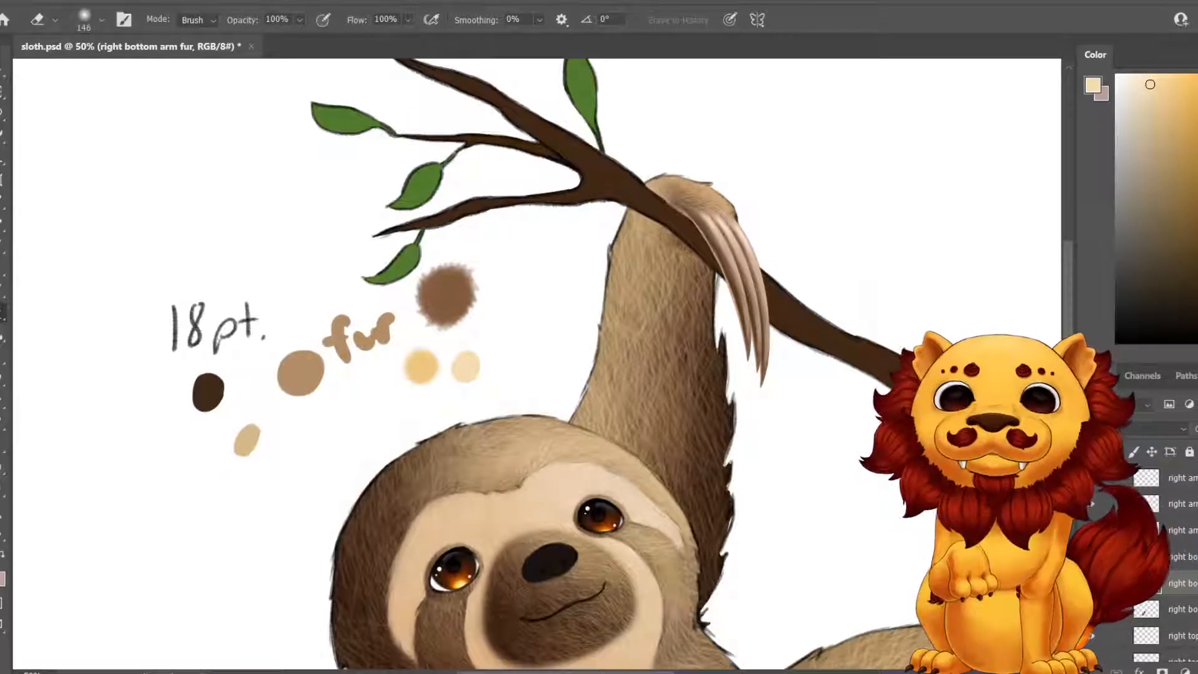
key(i)
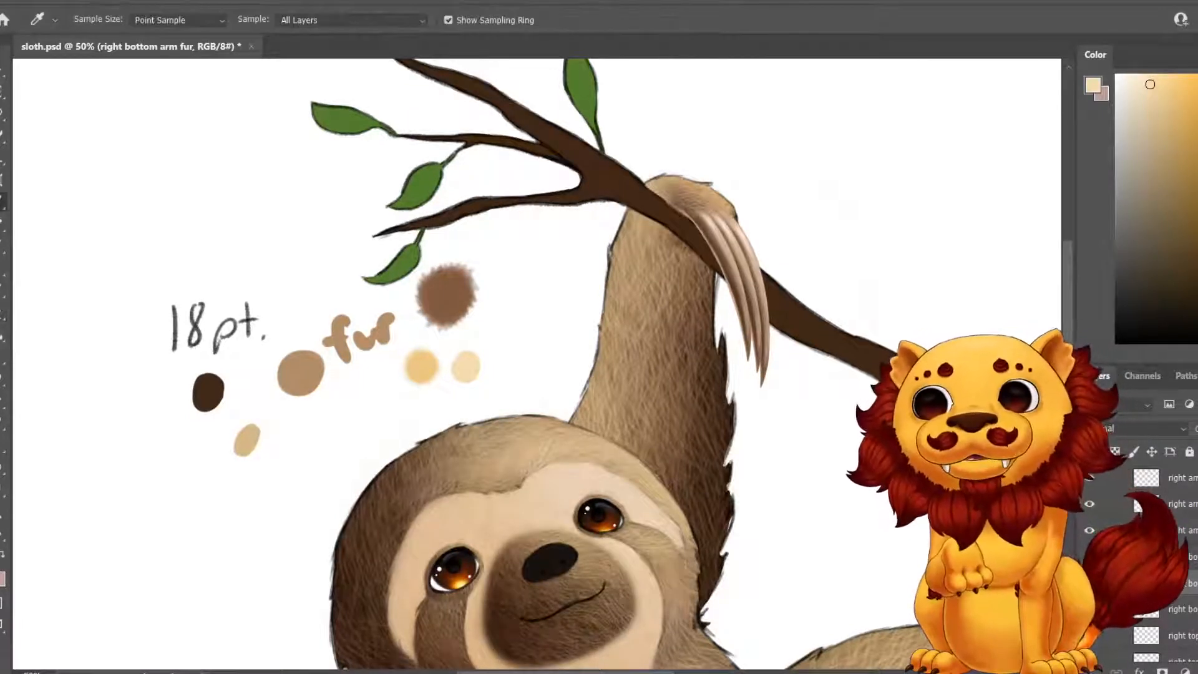
click(207, 392)
drag(499, 562, 549, 130)
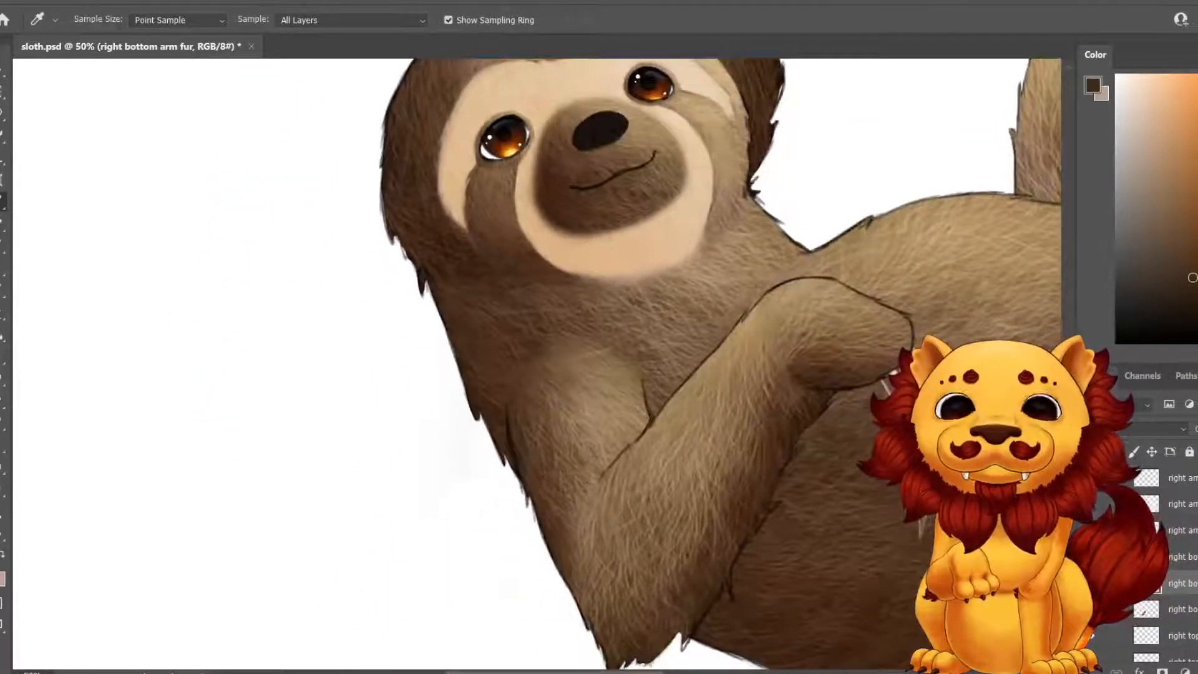
key(b)
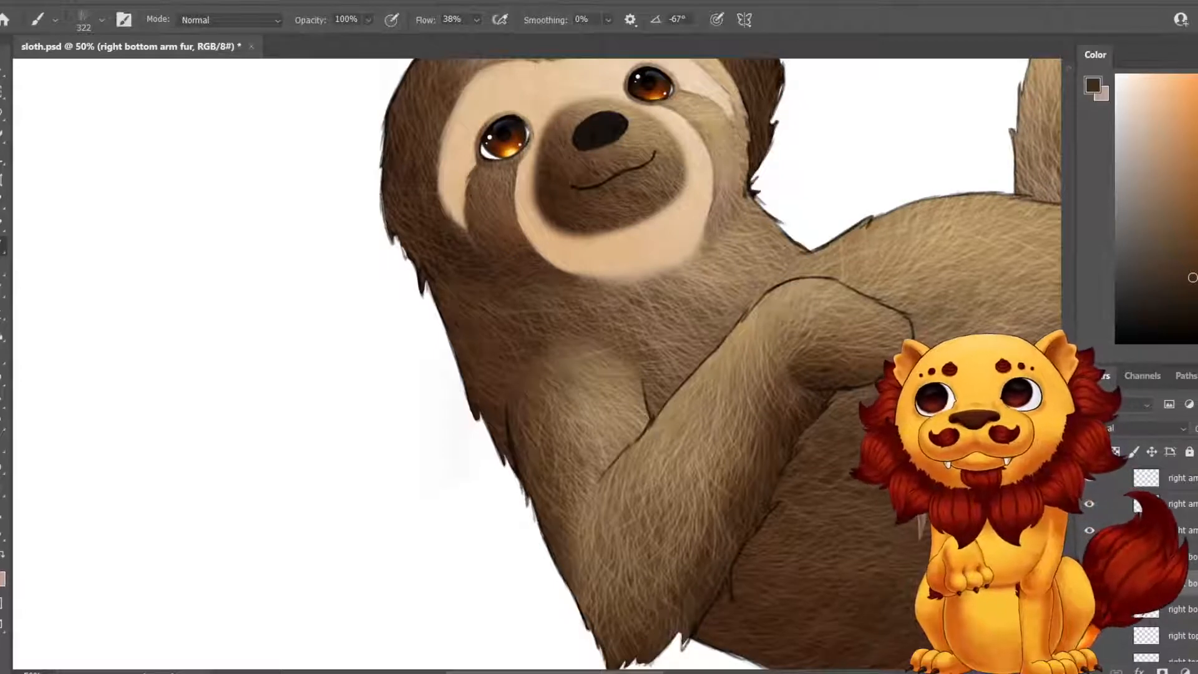
click(101, 20)
click(257, 308)
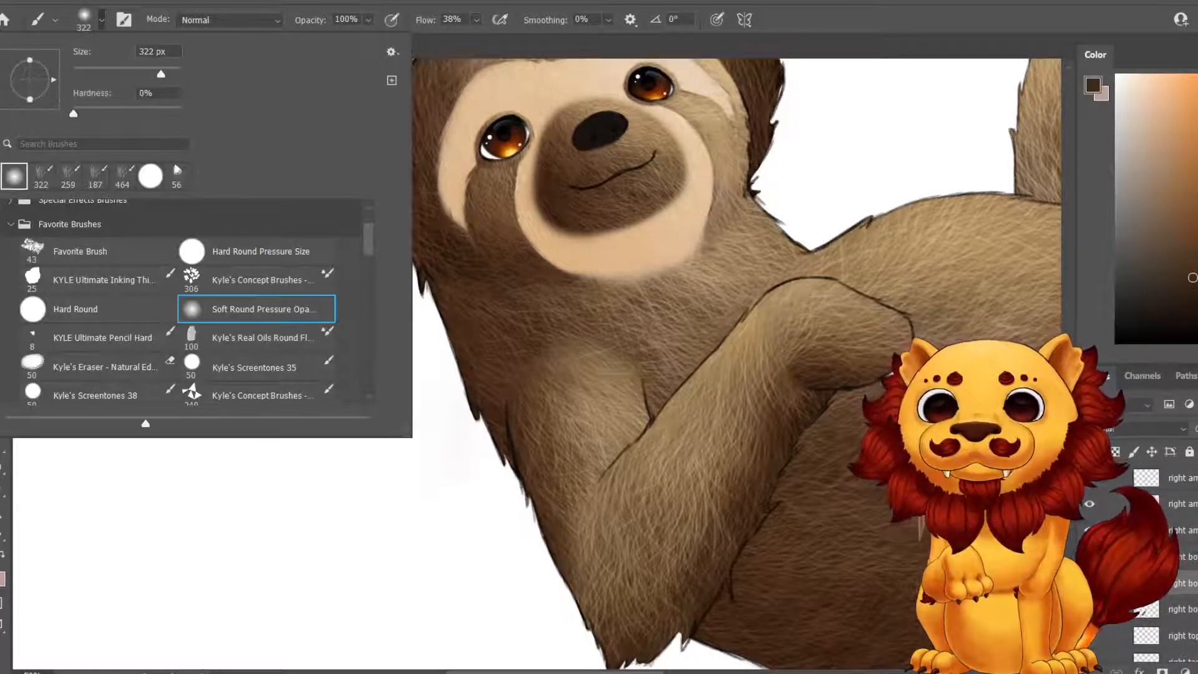
mouse_move(583, 530)
mouse_down()
mouse_move(583, 602)
mouse_move(602, 499)
mouse_move(592, 602)
mouse_up()
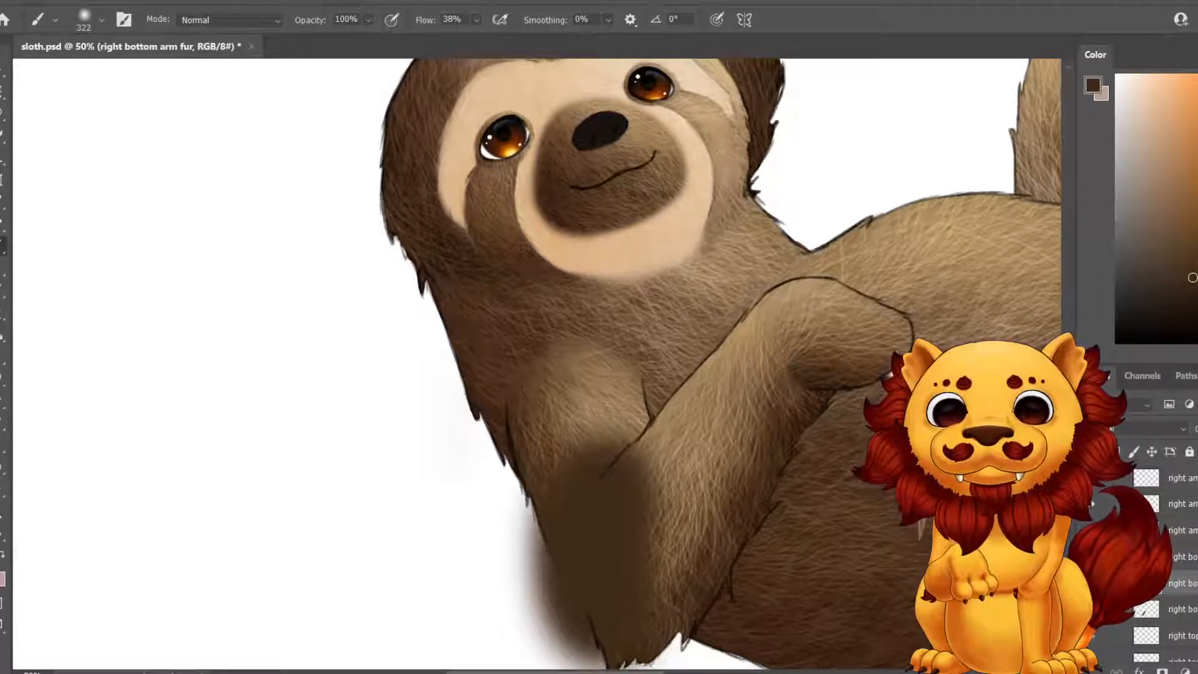
Sample the brown fur swatch and paint it over the dark base of the lower arm on a new layer.
mouse_move(661, 131)
mouse_down()
mouse_move(492, 401)
mouse_move(373, 666)
mouse_move(637, 196)
mouse_move(685, 63)
mouse_up()
key(i)
click(885, 133)
key(ctrl+shift+alt+n)
key(b)
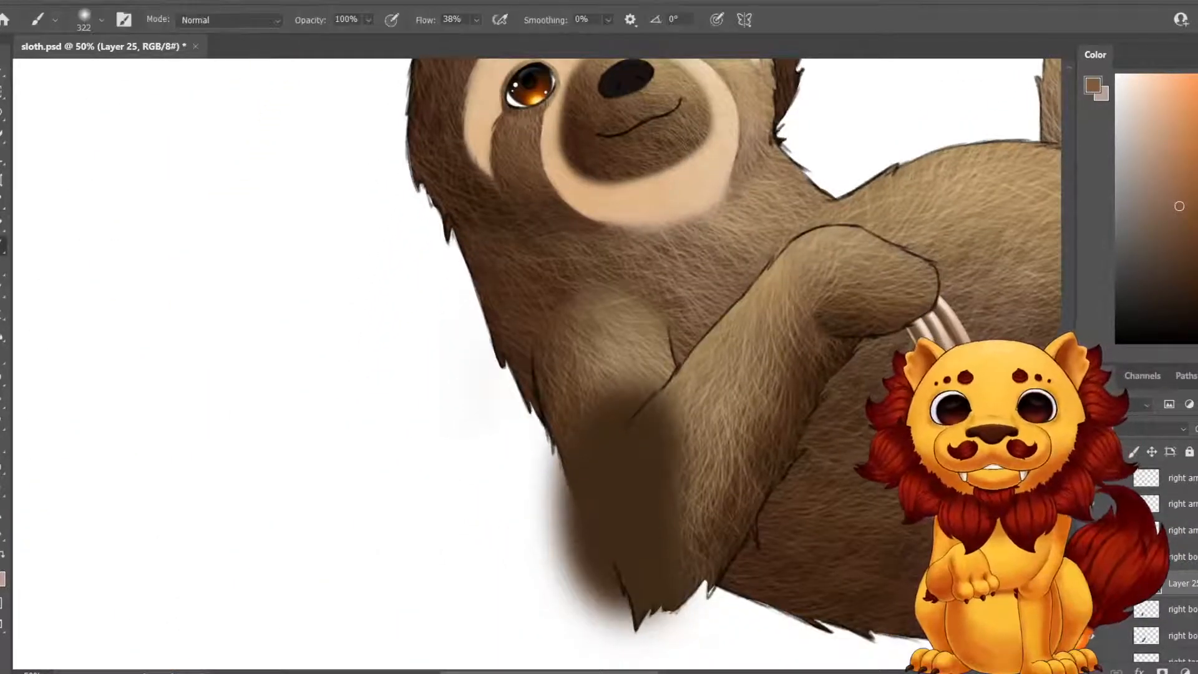
drag(599, 536, 608, 483)
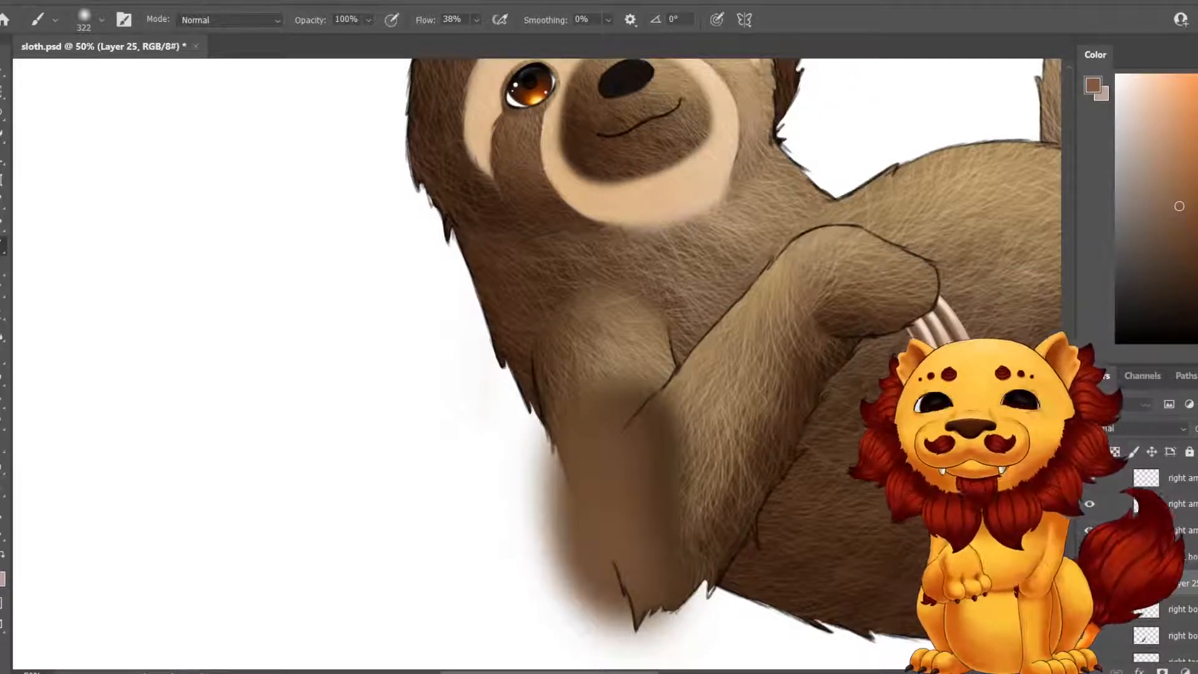
Sample the yellow highlight swatch and softly paint it over the middle of the lower arm.
drag(649, 138, 341, 614)
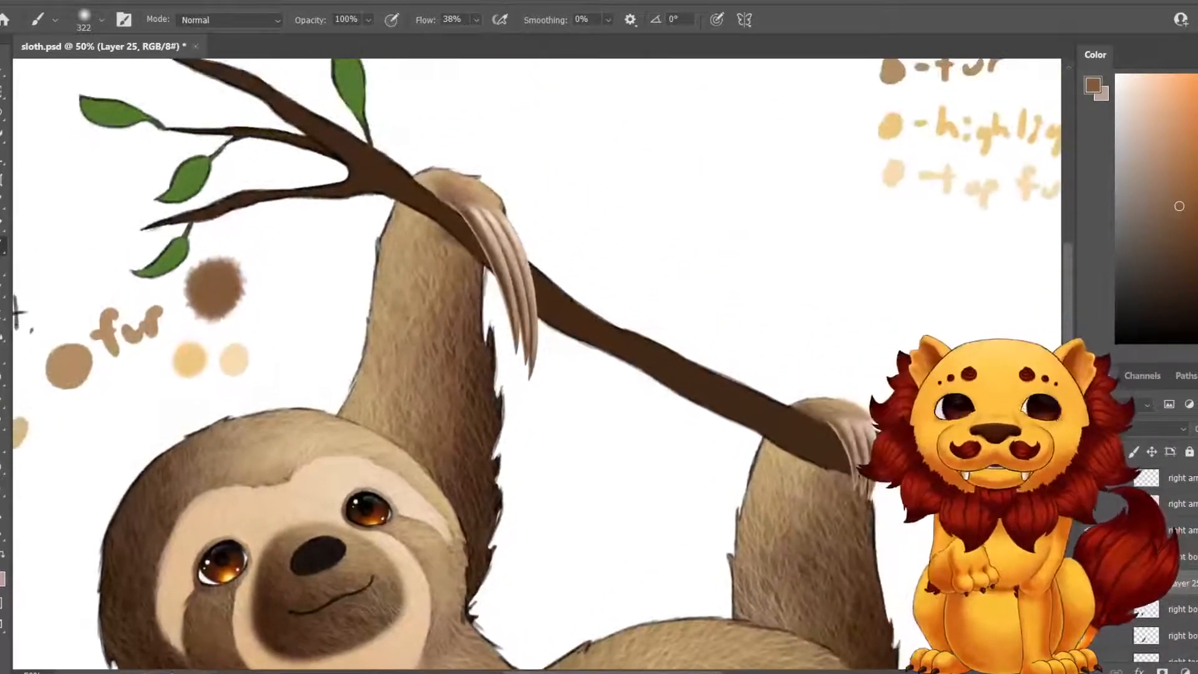
key(i)
drag(748, 187, 762, 220)
click(868, 225)
drag(474, 580, 662, 119)
key(b)
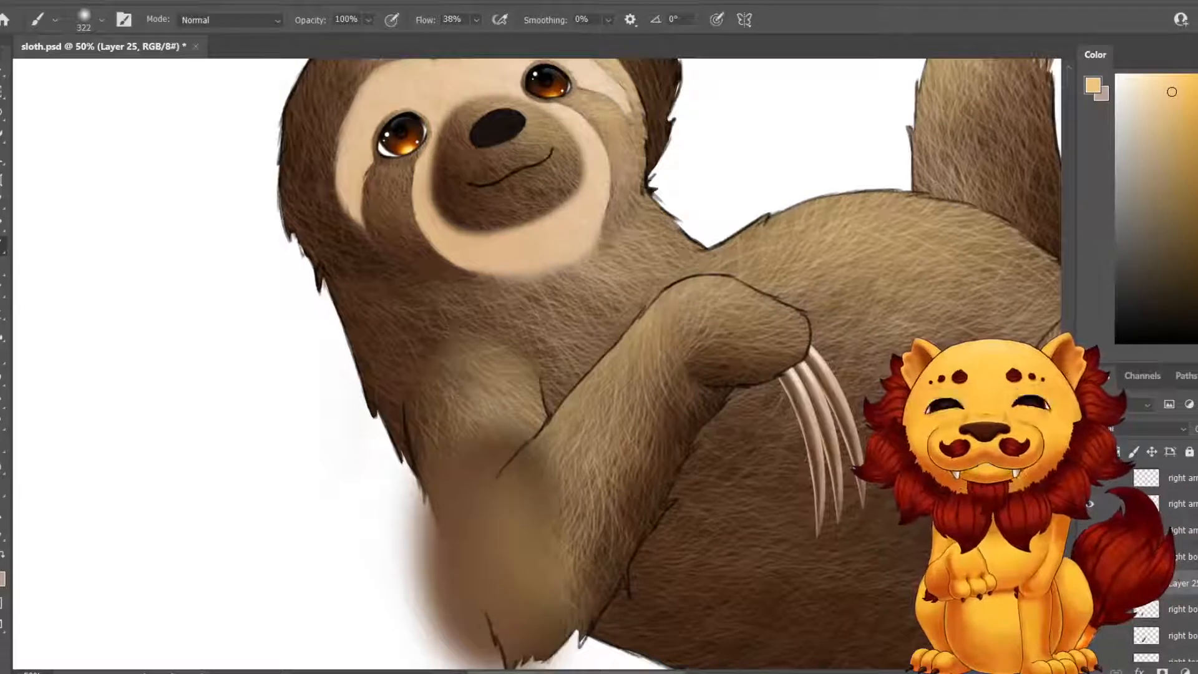
Set Layer 25's blend mode to Multiply and add a new layer directly above right bottom arm fur.
click(1138, 428)
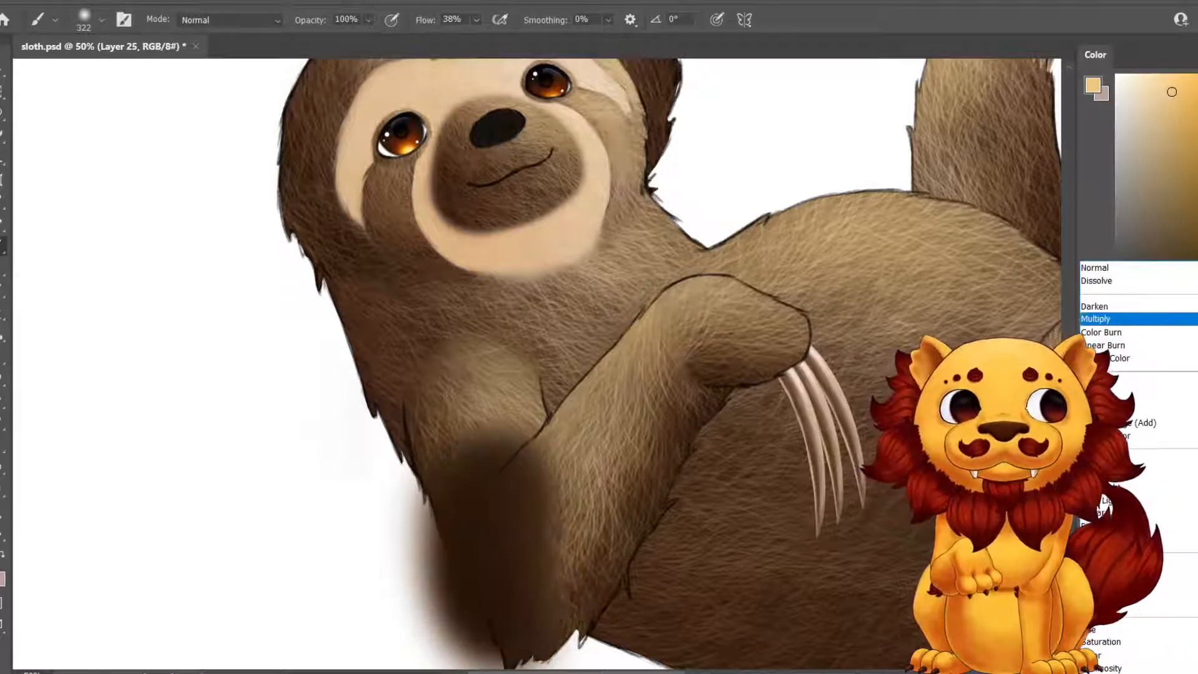
click(1101, 319)
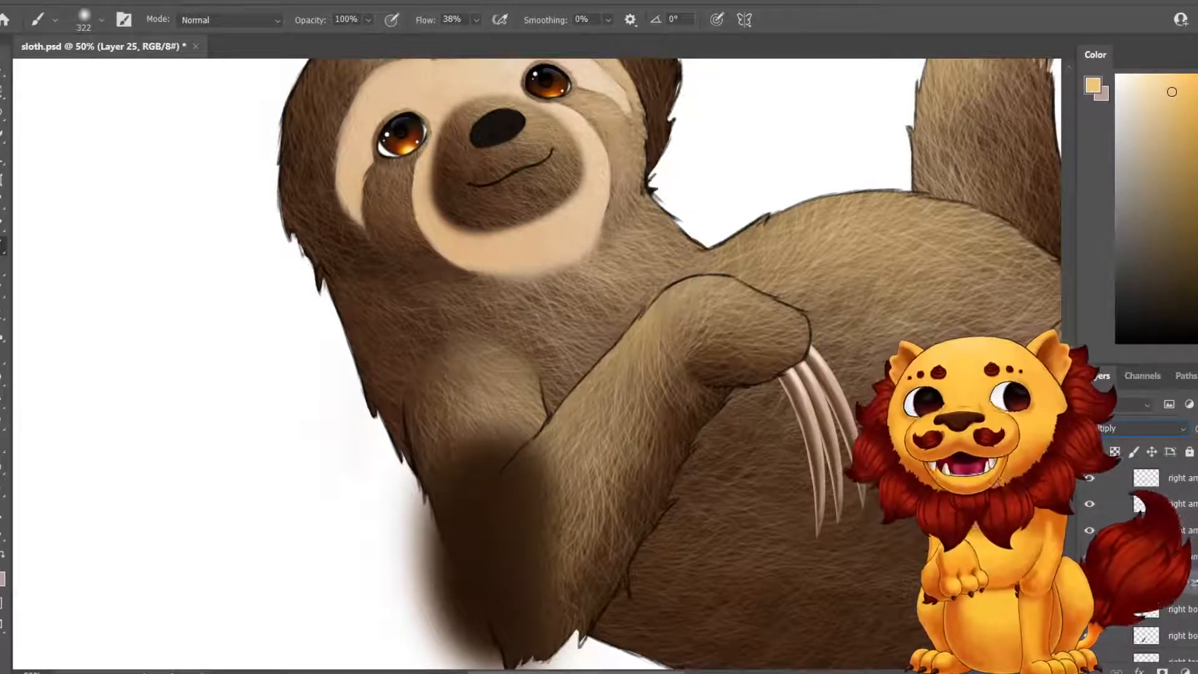
click(1181, 608)
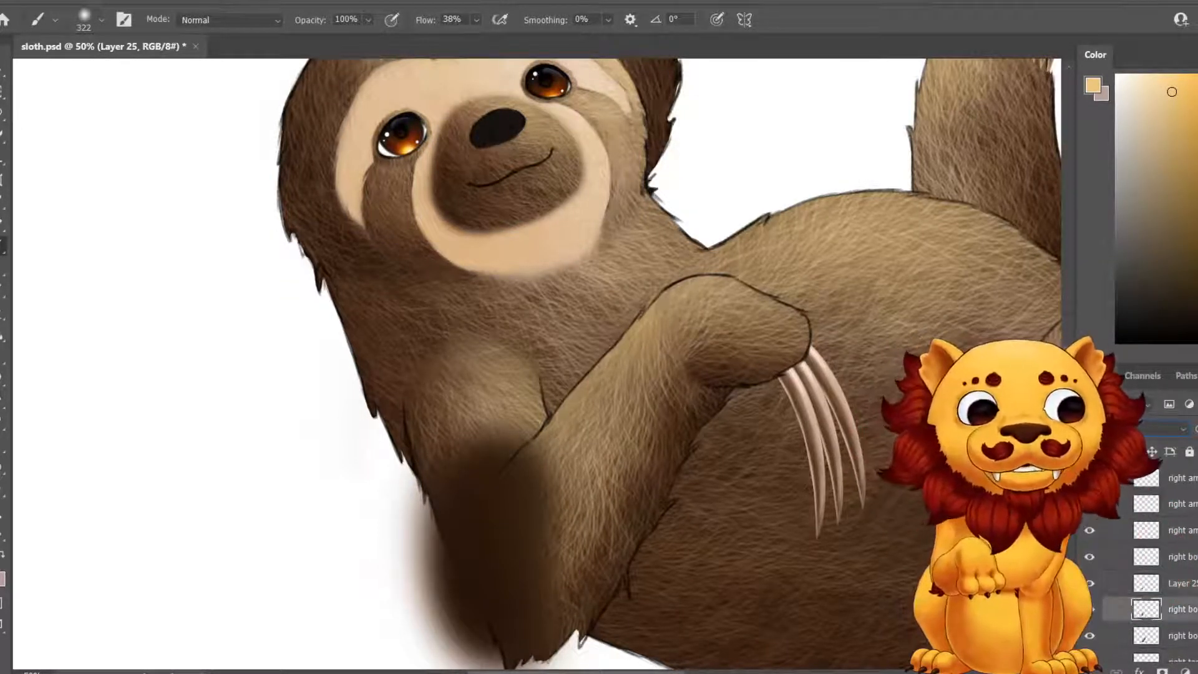
key(ctrl+alt+shift+n)
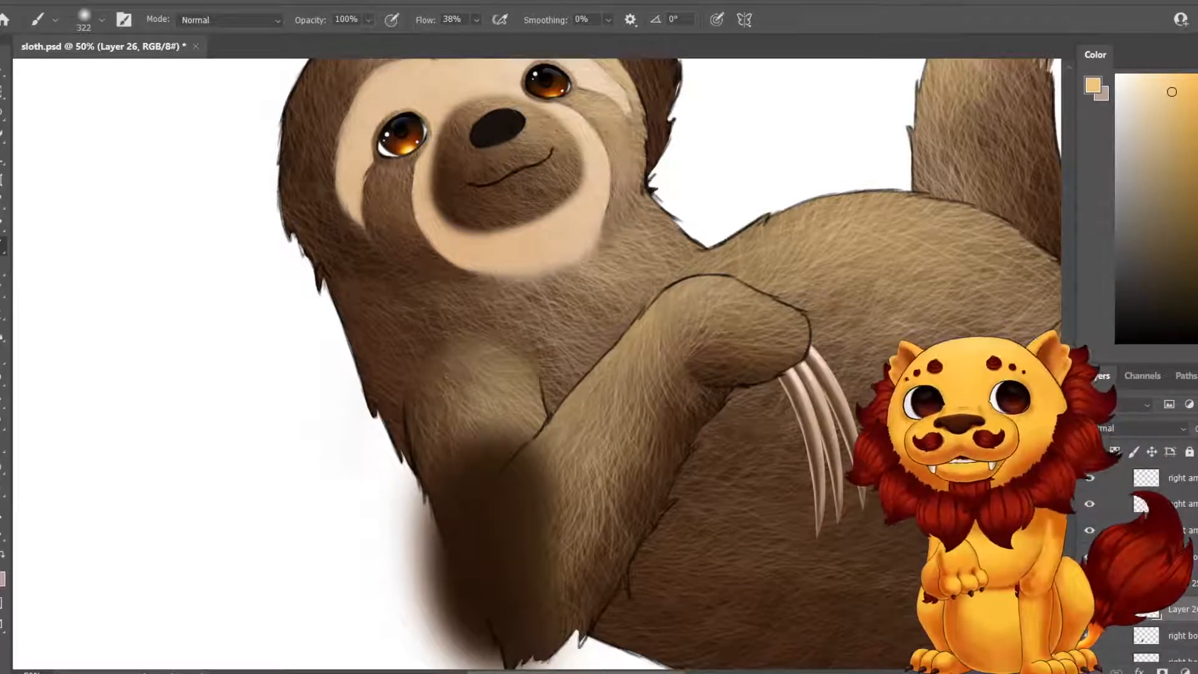
drag(611, 225, 437, 471)
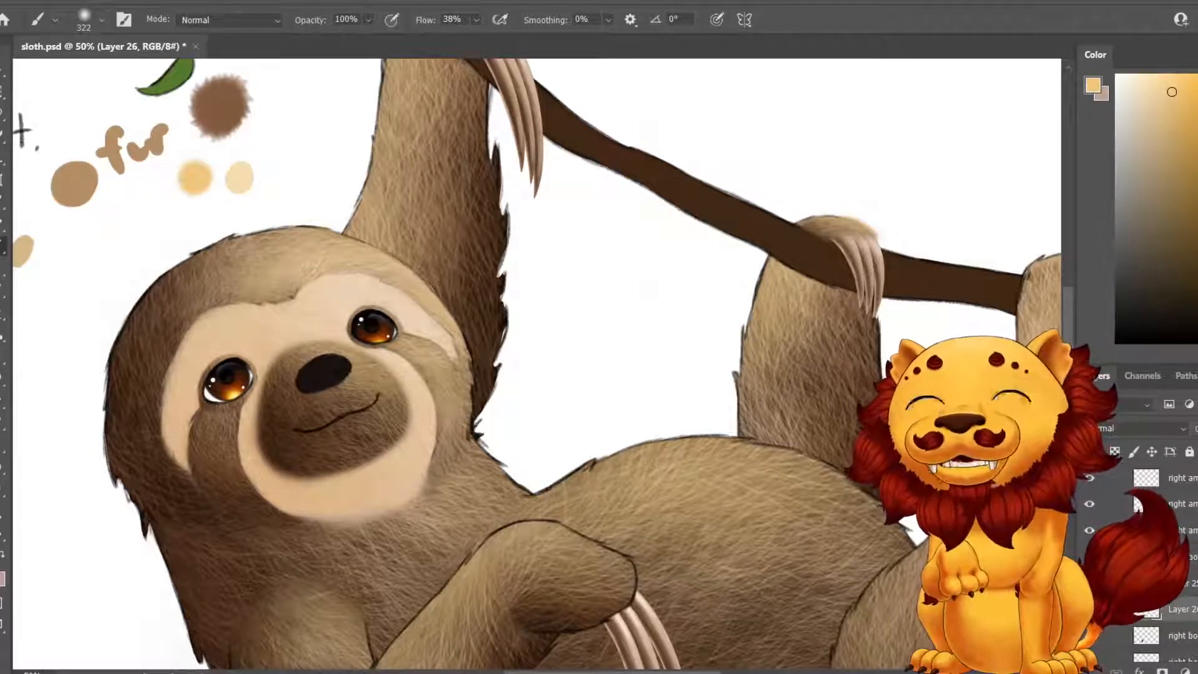
Sample the brown fur colour from the colour notes and switch to the recently used 322 px fur brush angled at -67°.
scroll(537, 361, up, 5)
scroll(537, 362, right, 3)
key(i)
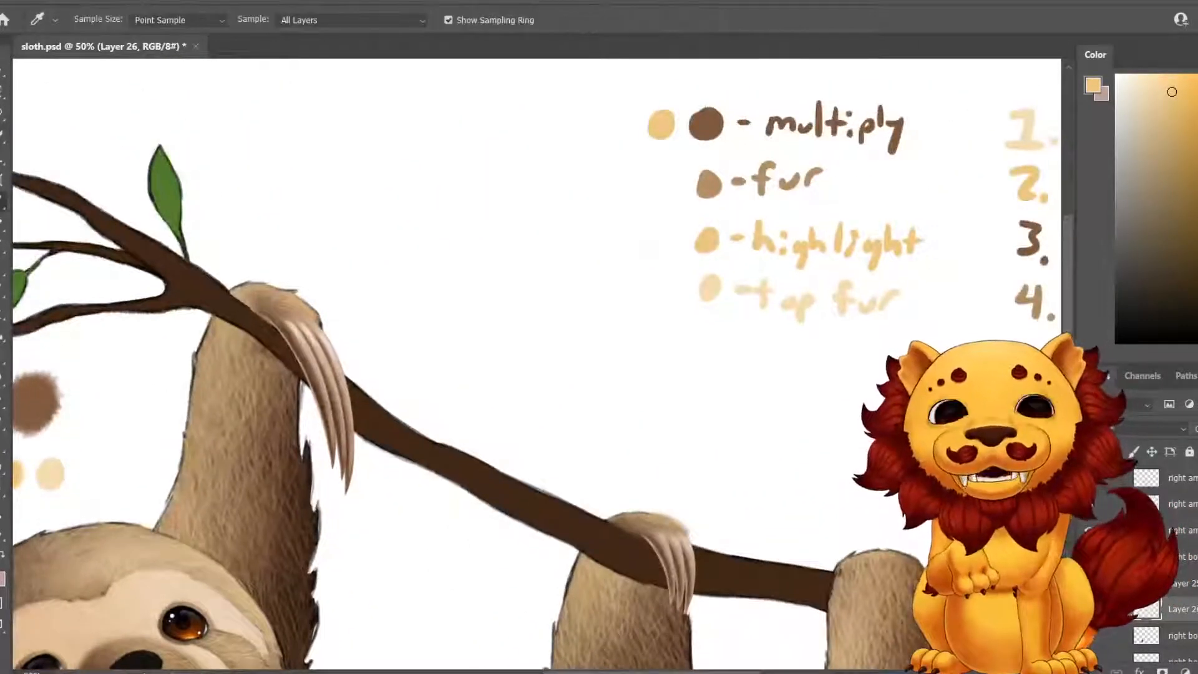
click(709, 185)
drag(436, 593, 727, 126)
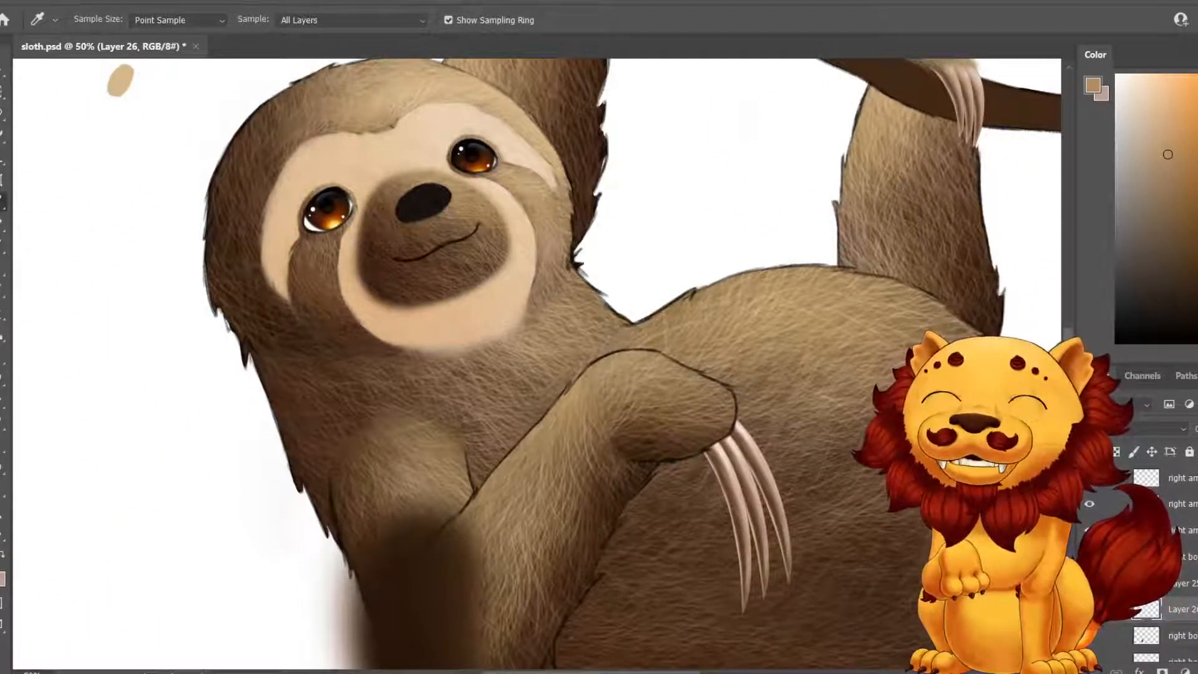
drag(499, 468, 622, 265)
key(b)
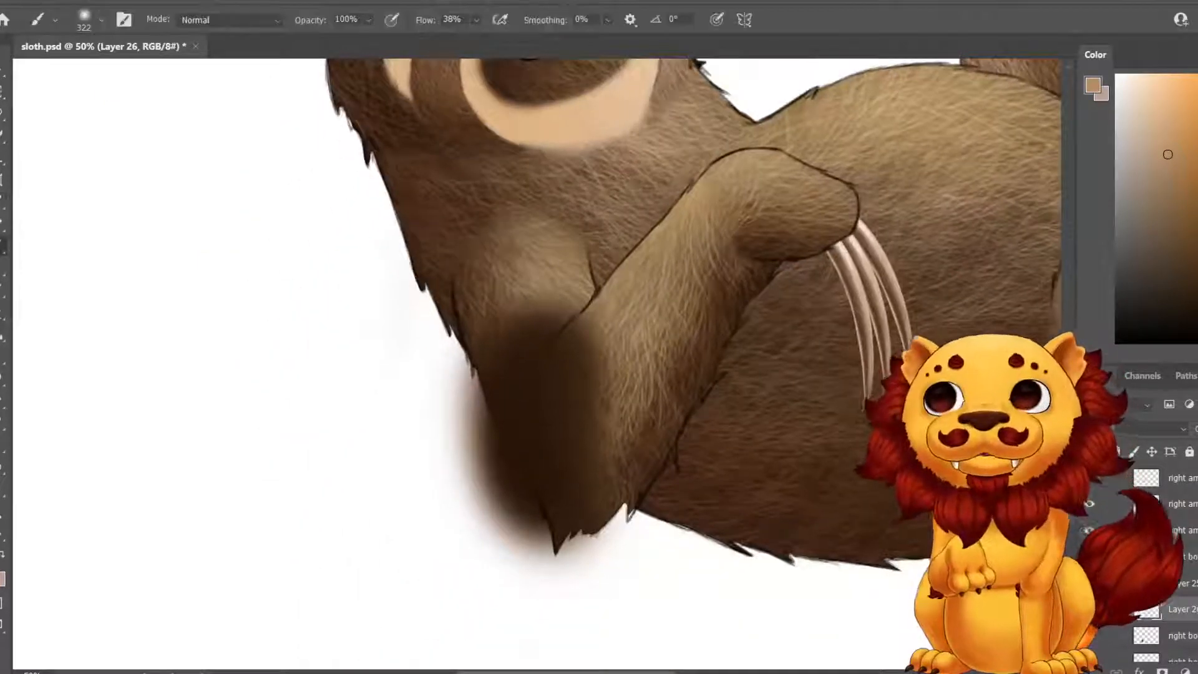
click(101, 20)
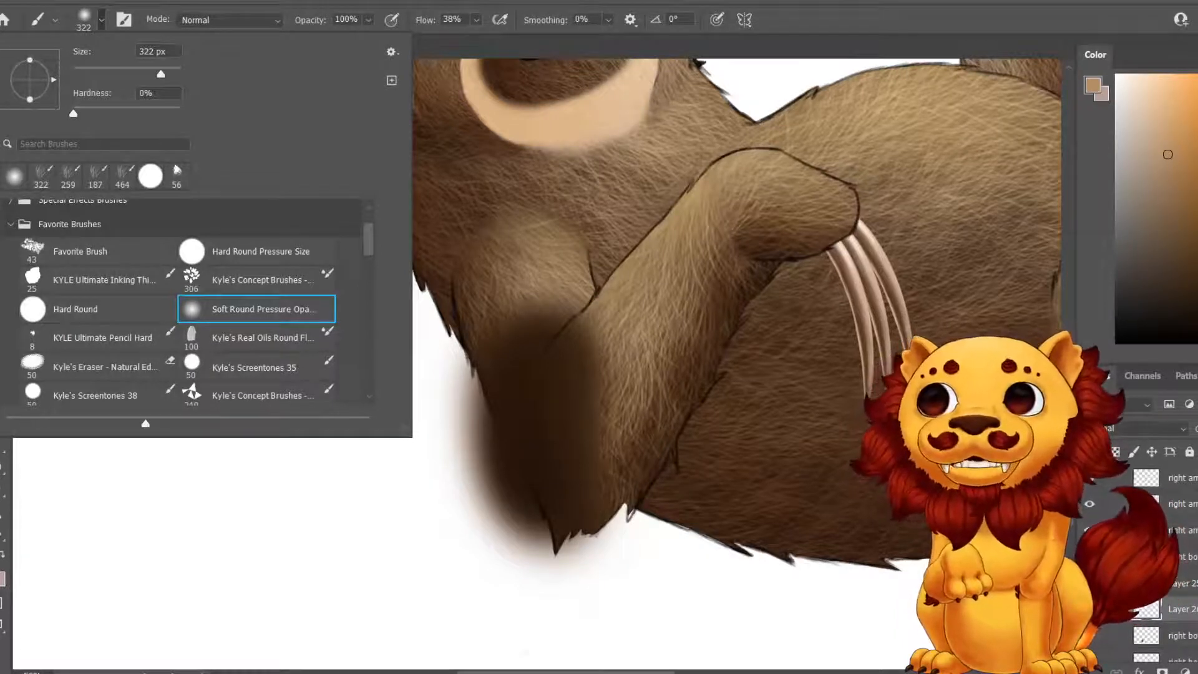
click(41, 177)
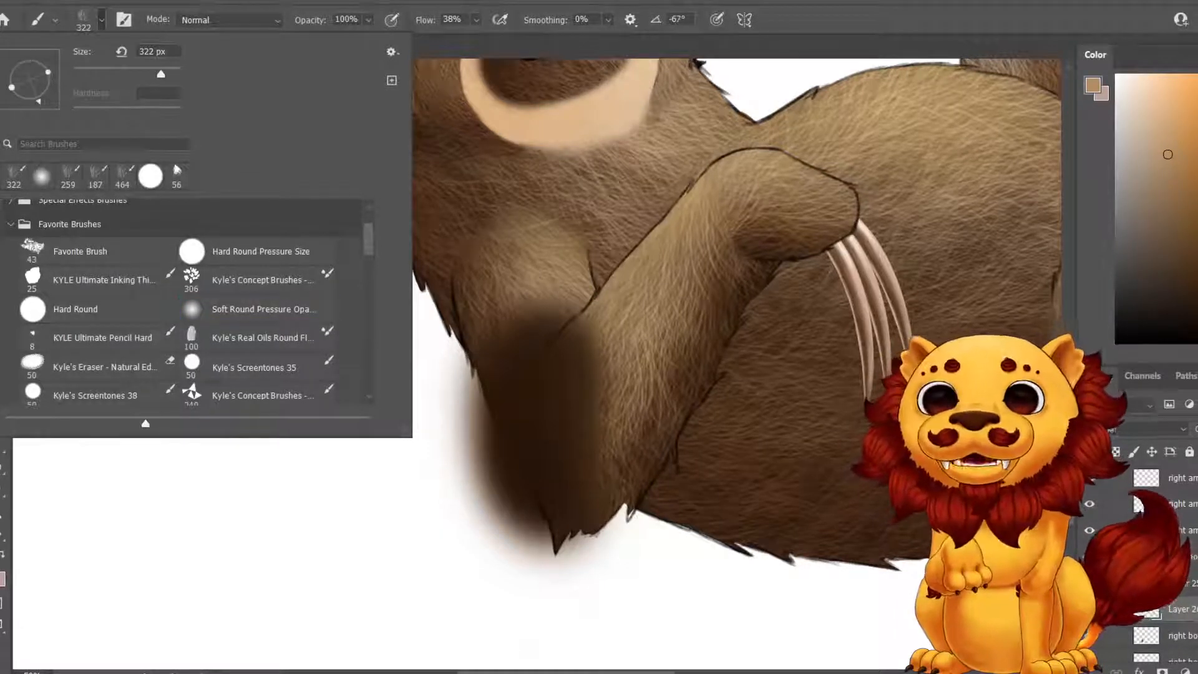
drag(561, 359, 555, 417)
key(ctrl+z)
drag(577, 340, 564, 409)
mouse_move(538, 355)
mouse_down()
mouse_move(533, 443)
mouse_move(585, 502)
mouse_up()
key(ctrl+z)
key(ctrl+z)
key(ctrl+z)
key(ctrl+z)
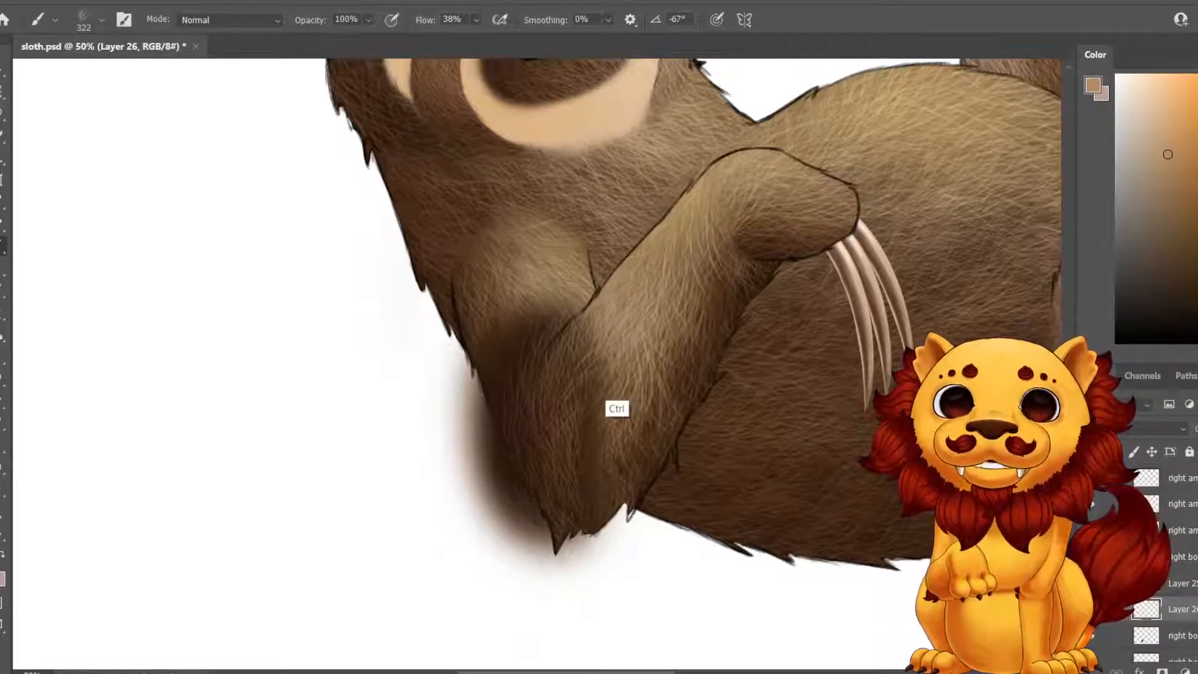
key(ctrl+z)
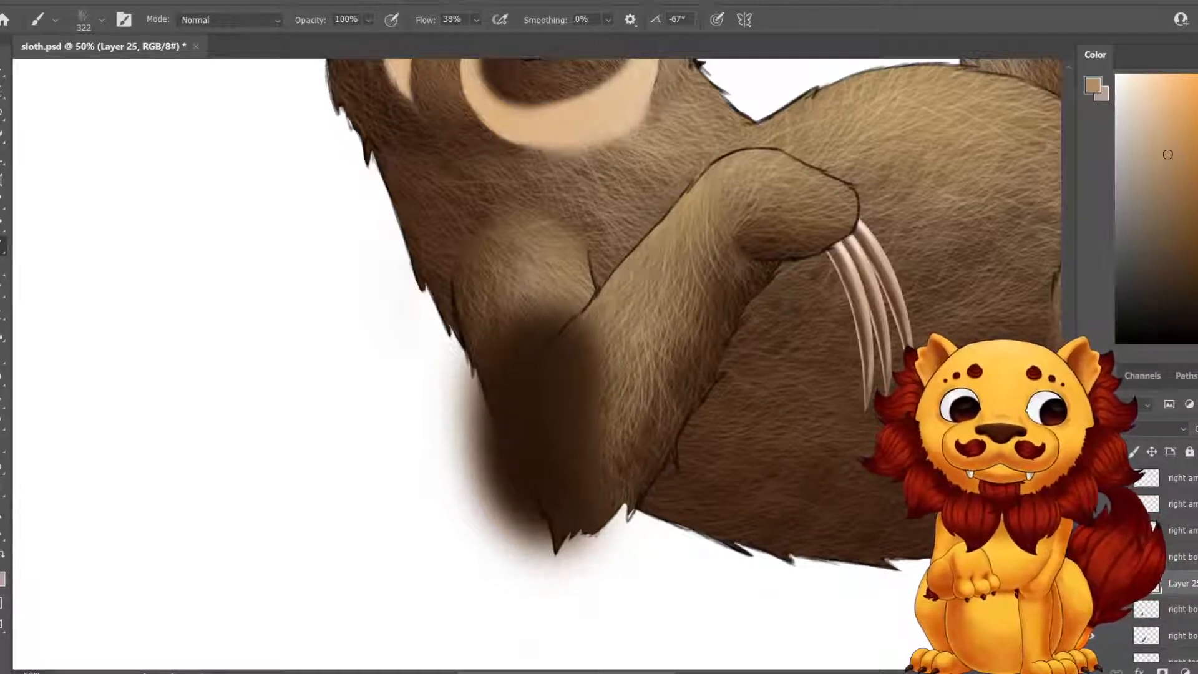
Add a new layer below Layer 25 and paint brown fur strokes down the sloth's lower arm to the elbow.
click(1181, 609)
key(ctrl+alt+shift+n)
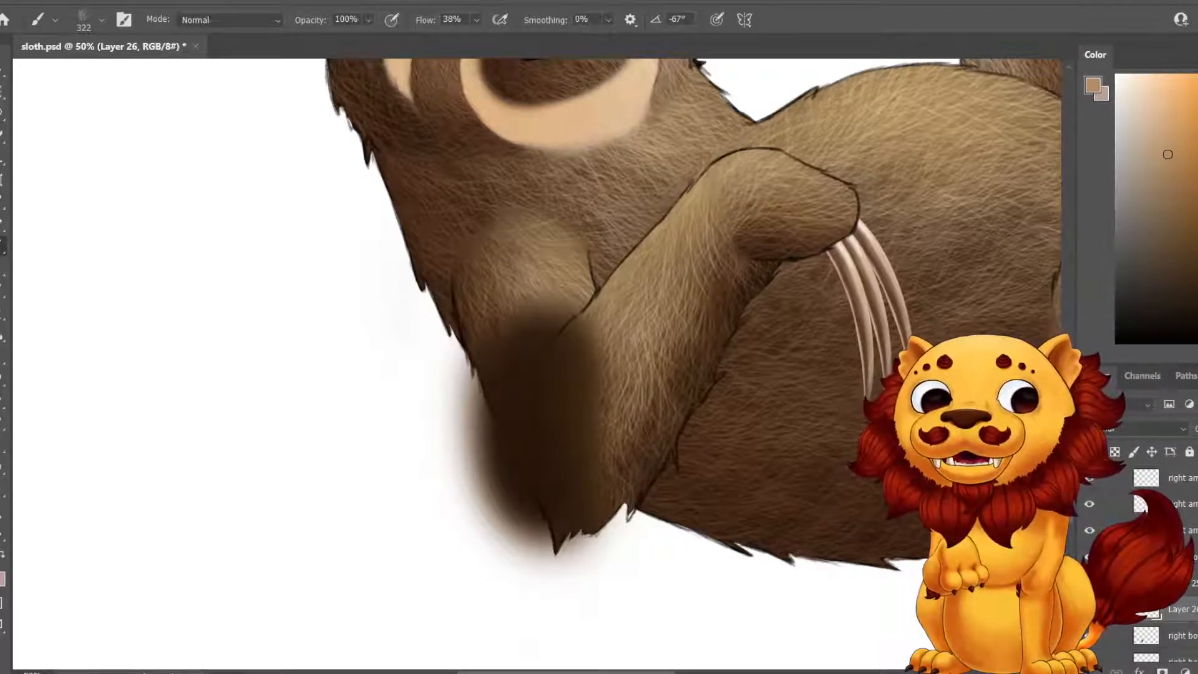
mouse_move(562, 337)
mouse_down()
mouse_move(555, 430)
mouse_move(575, 508)
mouse_up()
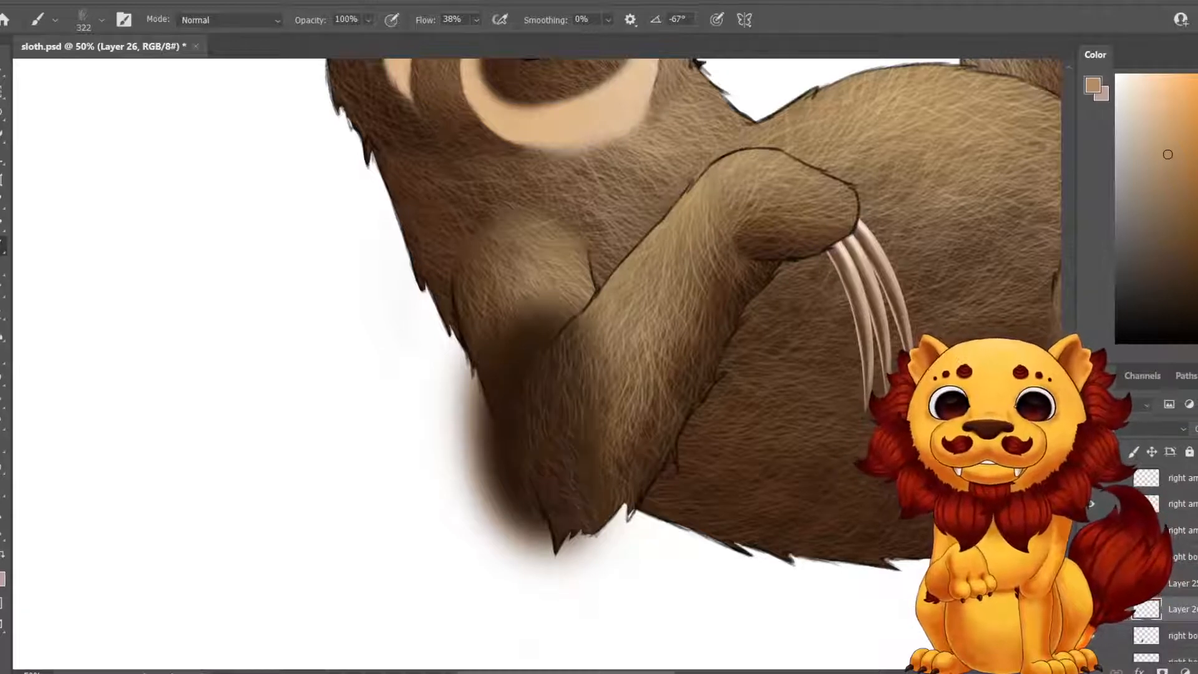
drag(586, 452, 593, 514)
drag(580, 369, 585, 480)
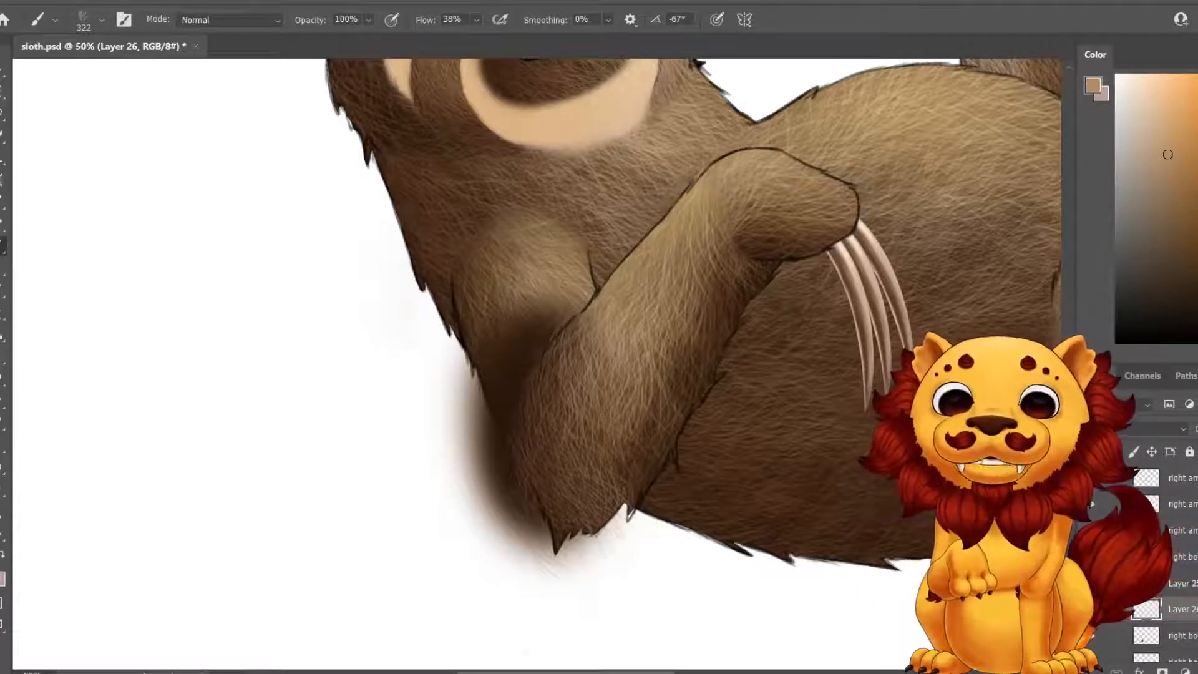
Sample the pale top fur colour from the colour notes and add a new layer directly above Layer 25.
drag(624, 281, 358, 601)
scroll(537, 365, up, 4)
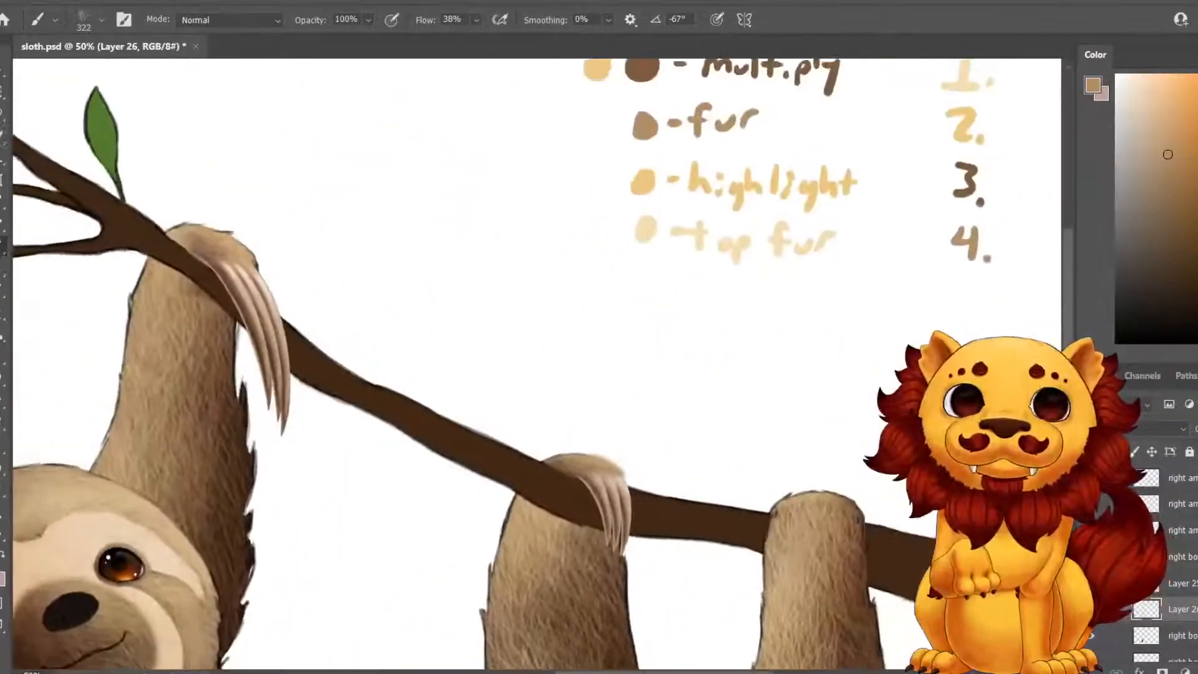
key(i)
click(585, 305)
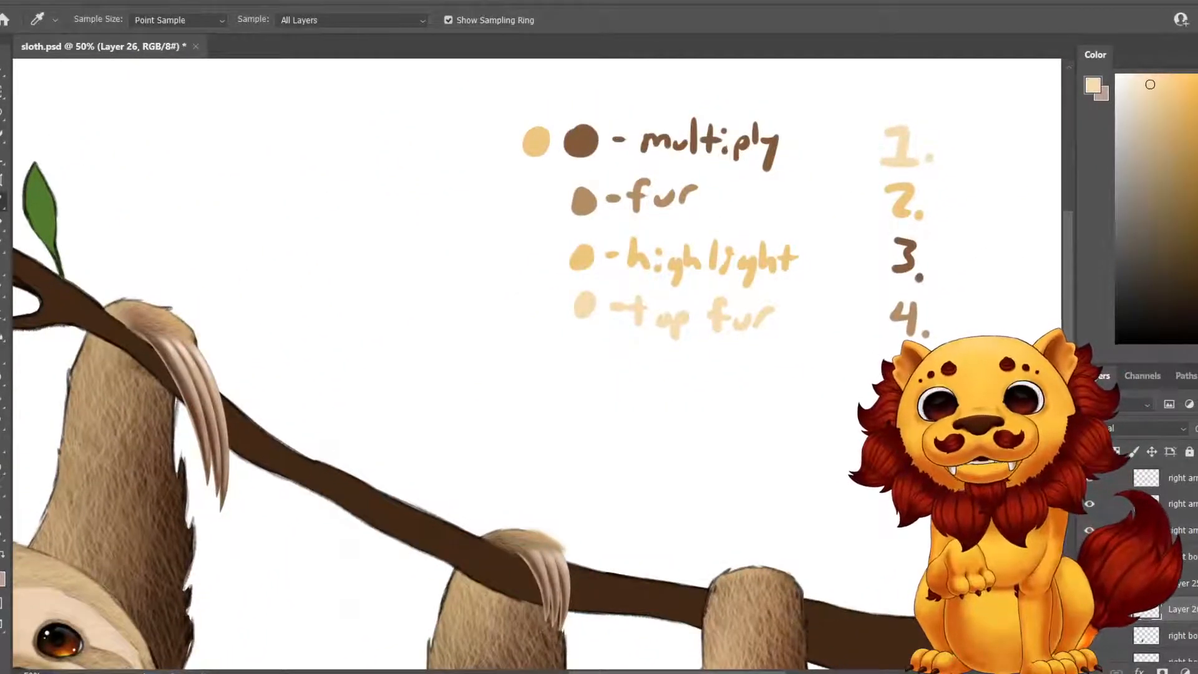
drag(281, 580, 670, 133)
drag(387, 530, 585, 304)
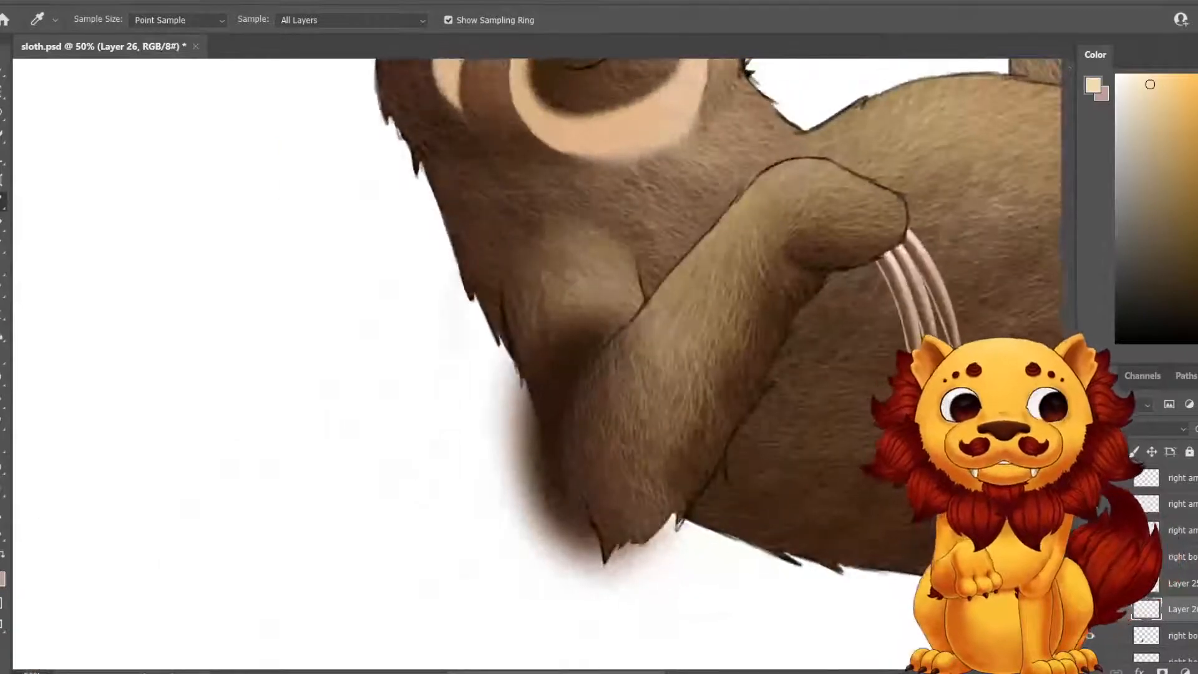
key(ctrl+shift+alt+n)
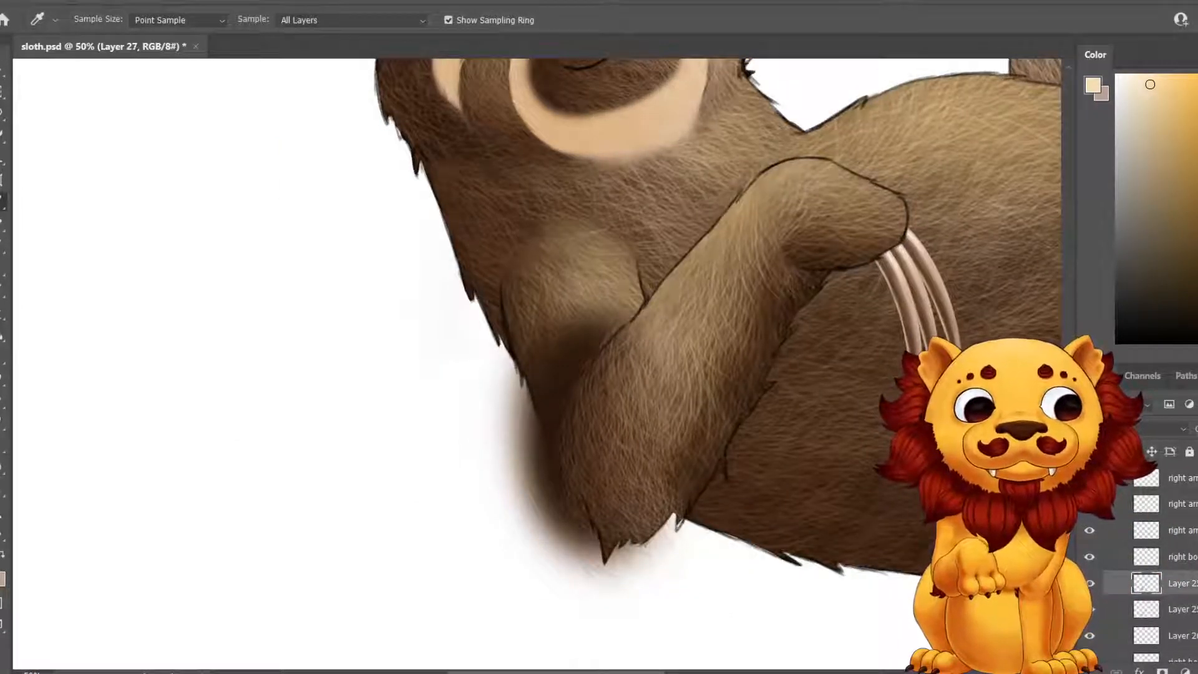
key(b)
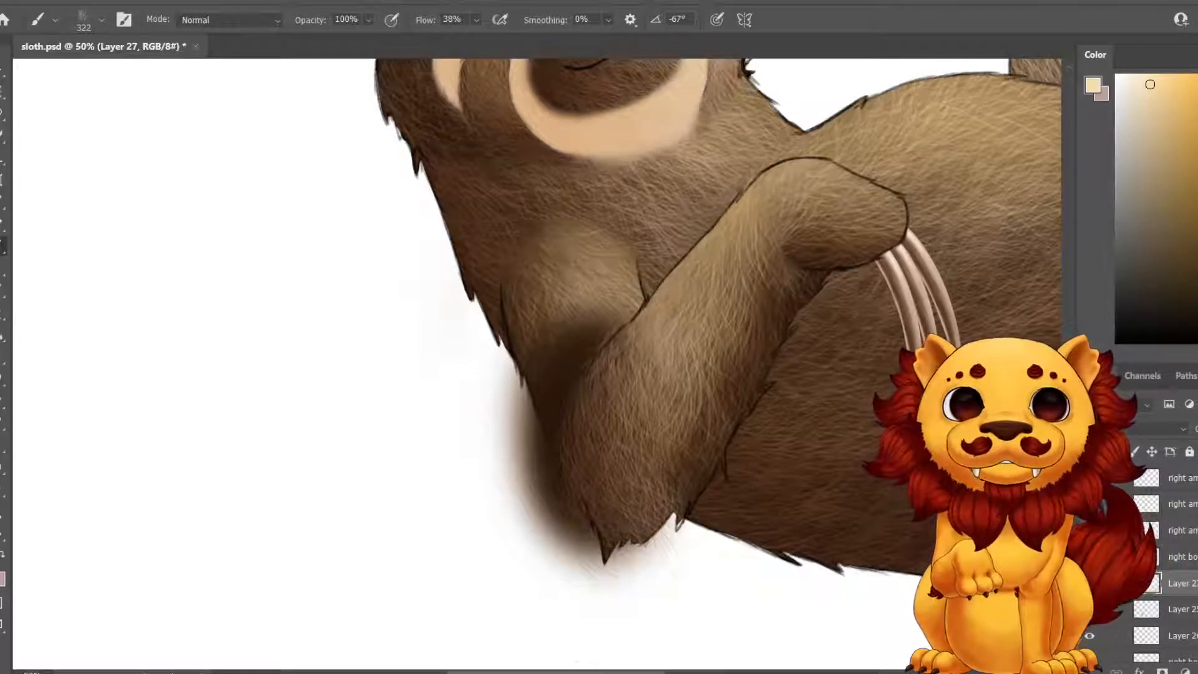
Merge Layers 25, 26 and 27 with the right arm fur layer directly beneath them into a single layer.
key(e)
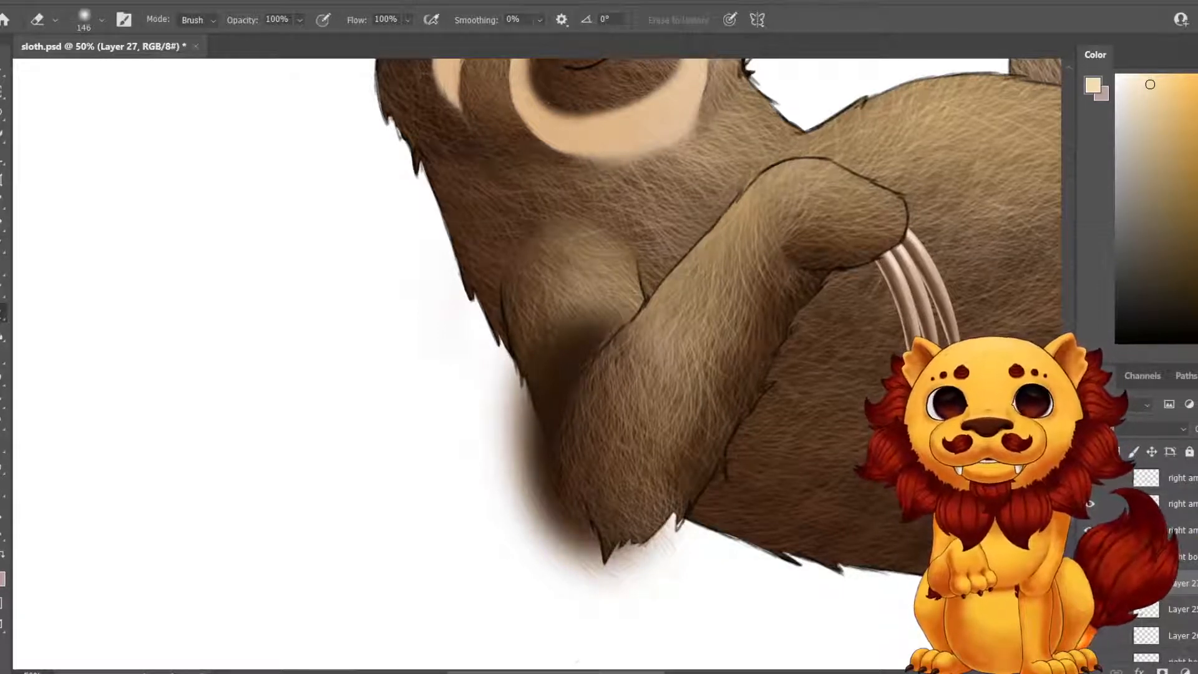
scroll(1154, 561, down, 3)
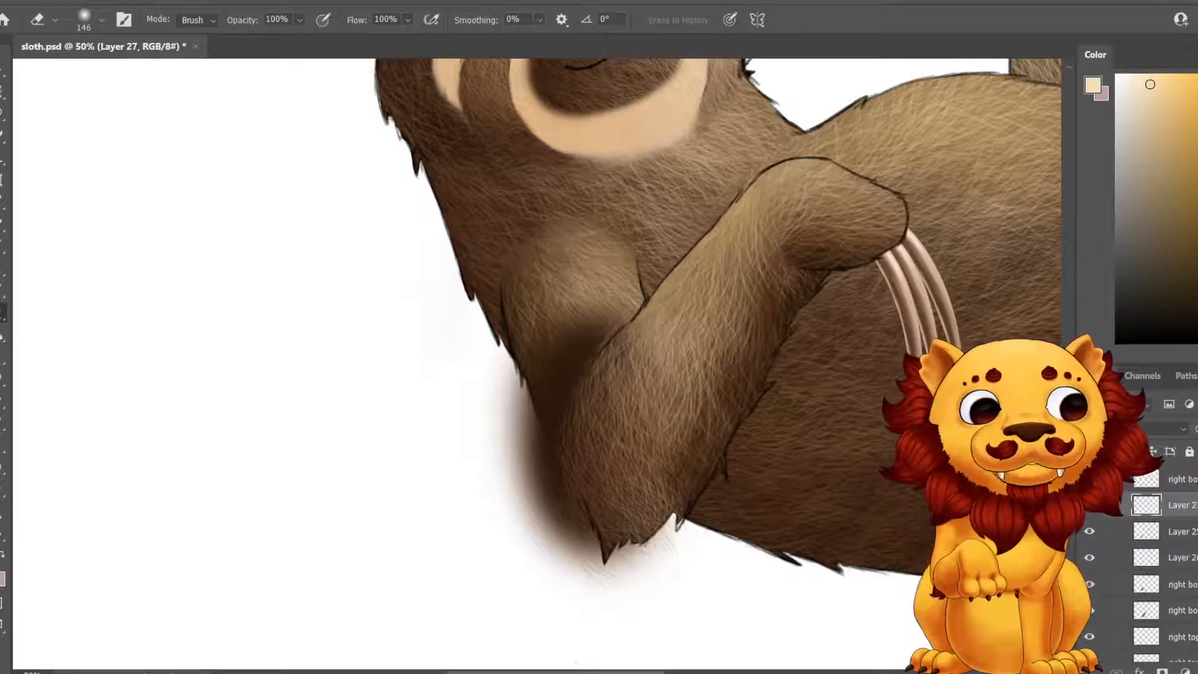
ctrl+click(1188, 584)
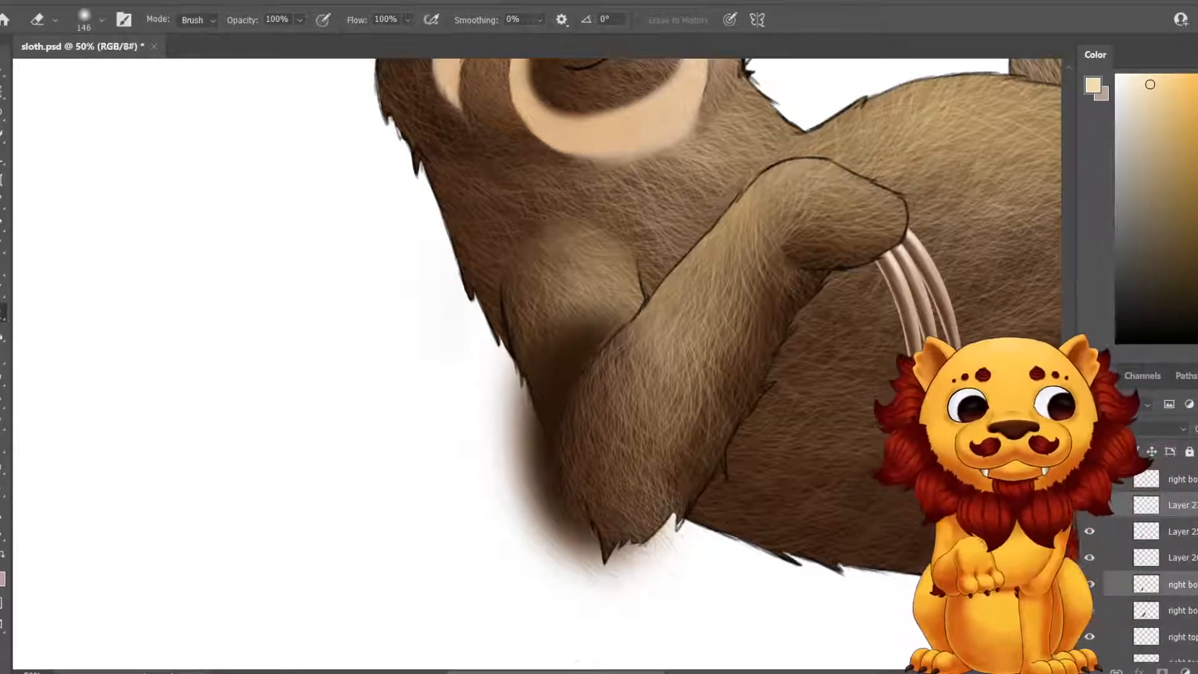
click(1153, 584)
shift+click(1154, 507)
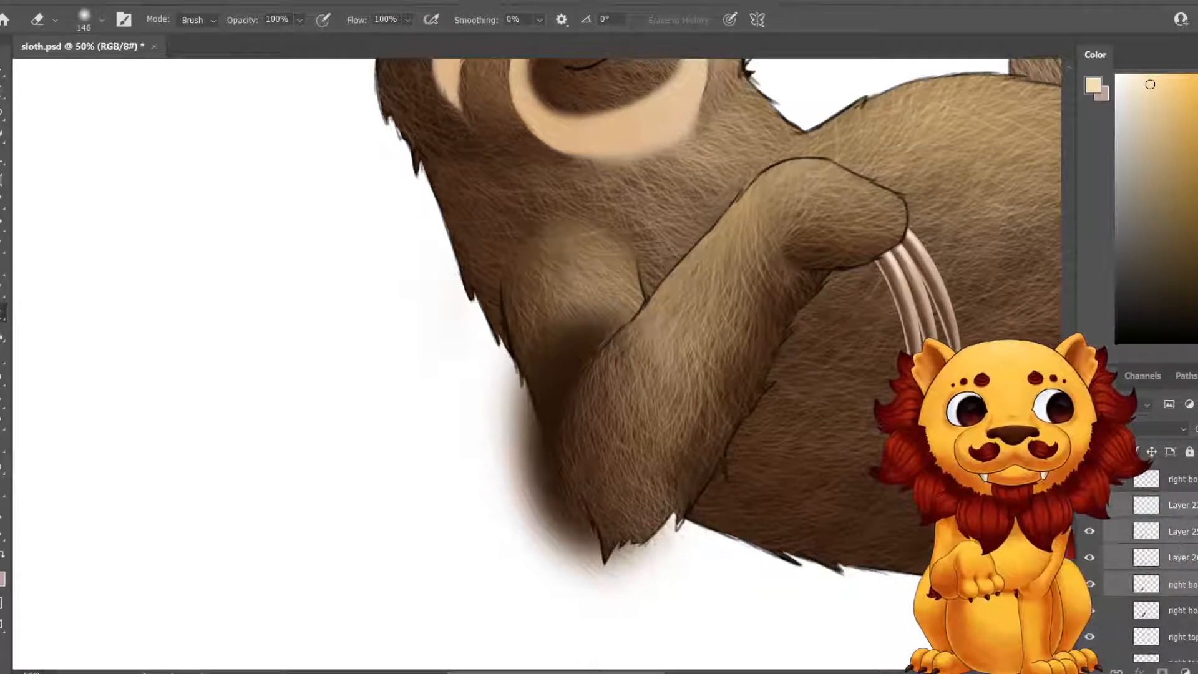
key(ctrl+e)
Erase the excess dark paint around the lower arm and elbow with a soft 146 px eraser, and save the document.
mouse_move(564, 327)
mouse_down()
mouse_move(521, 411)
mouse_move(583, 362)
mouse_move(524, 433)
mouse_move(511, 477)
mouse_up()
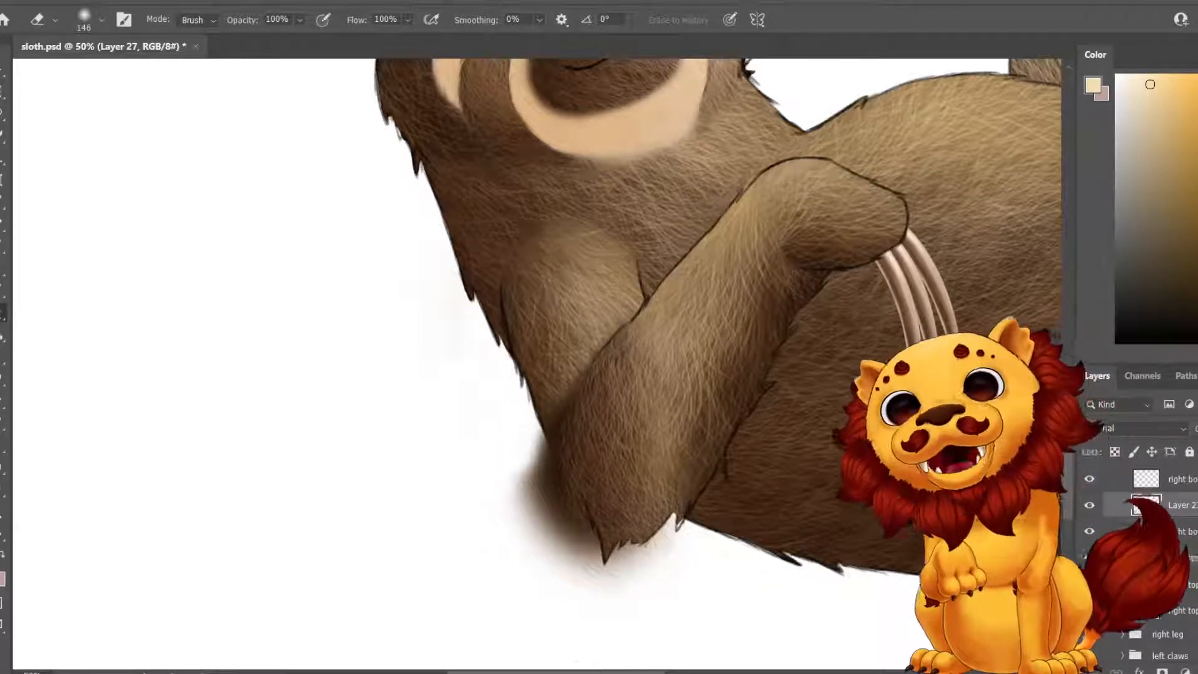
drag(662, 343, 677, 518)
drag(658, 468, 648, 558)
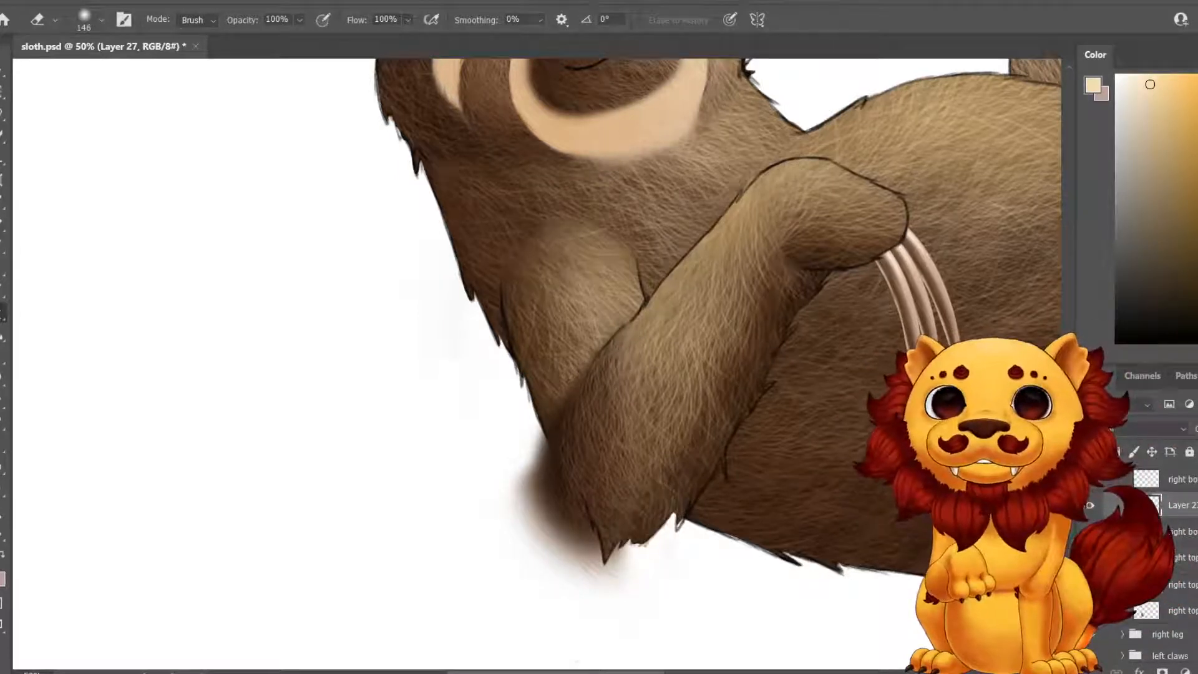
drag(613, 344, 588, 367)
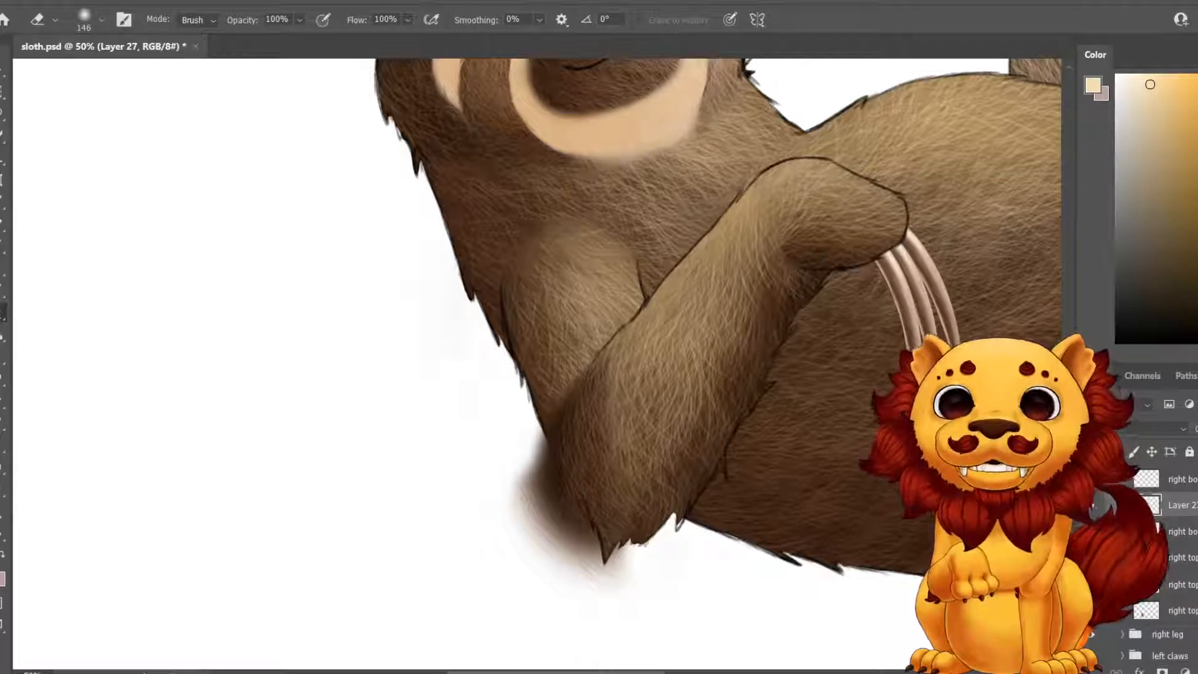
mouse_move(517, 458)
mouse_down()
mouse_move(575, 571)
mouse_move(559, 530)
mouse_move(589, 570)
mouse_up()
mouse_move(562, 465)
mouse_down()
mouse_move(589, 543)
mouse_move(618, 561)
mouse_move(621, 549)
mouse_move(585, 525)
mouse_move(555, 437)
mouse_move(561, 477)
mouse_move(605, 381)
mouse_move(592, 414)
mouse_up()
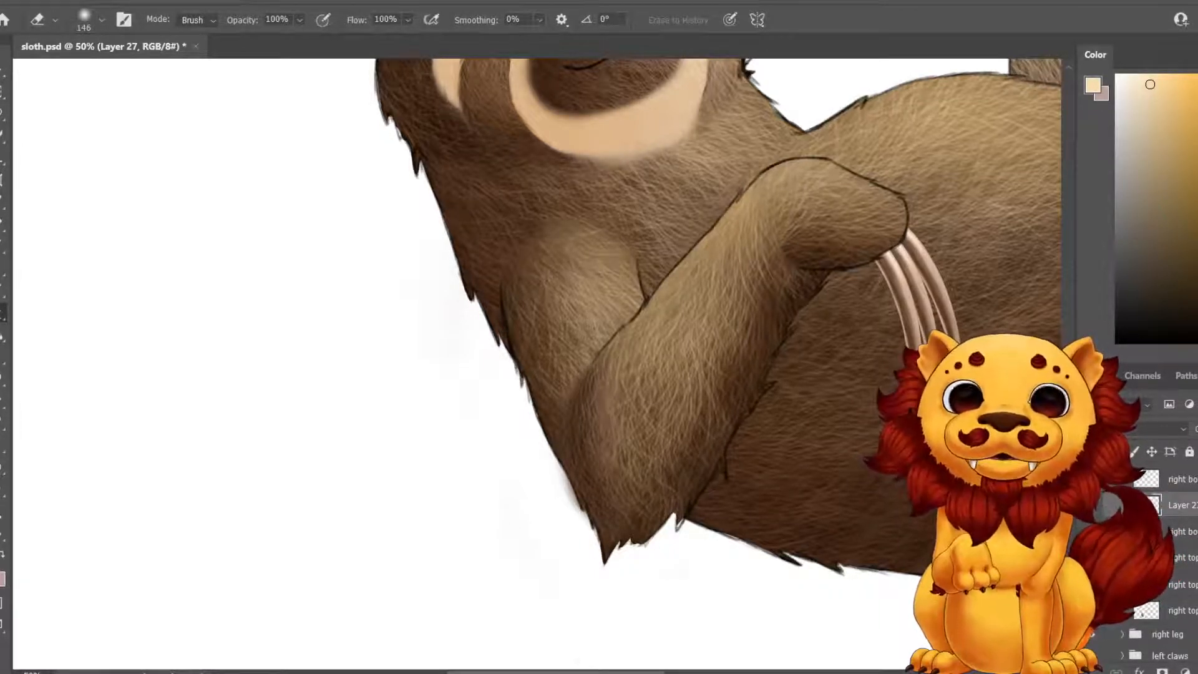
drag(579, 479, 576, 399)
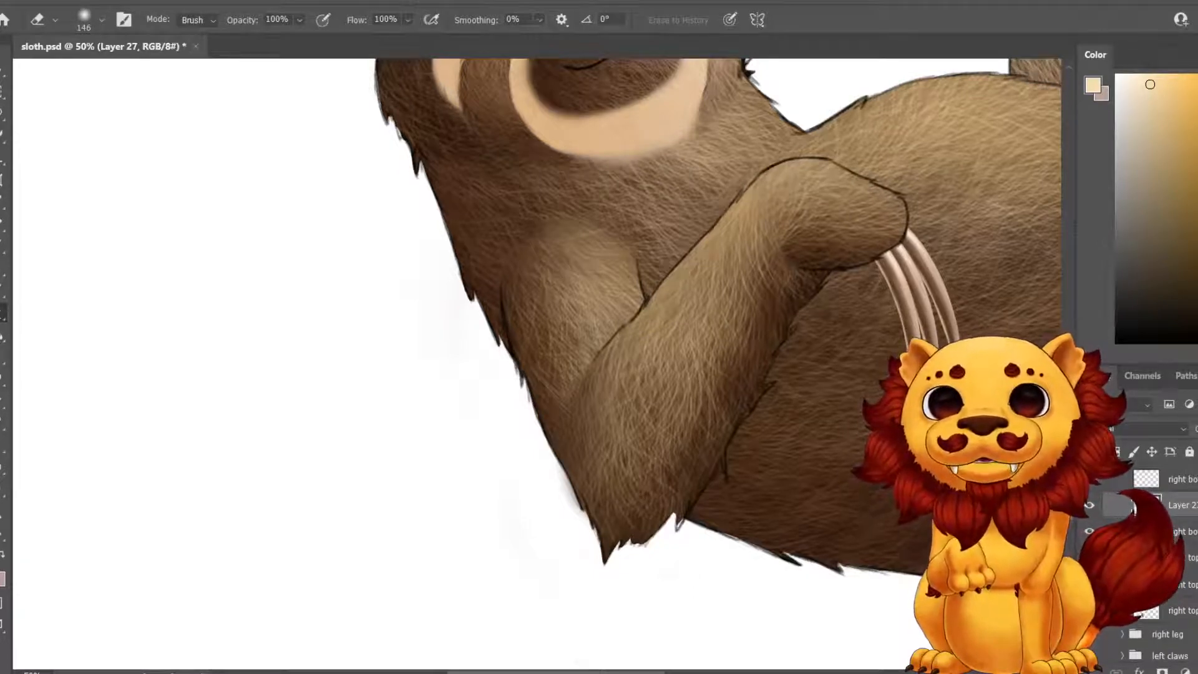
click(10, 1)
click(38, 174)
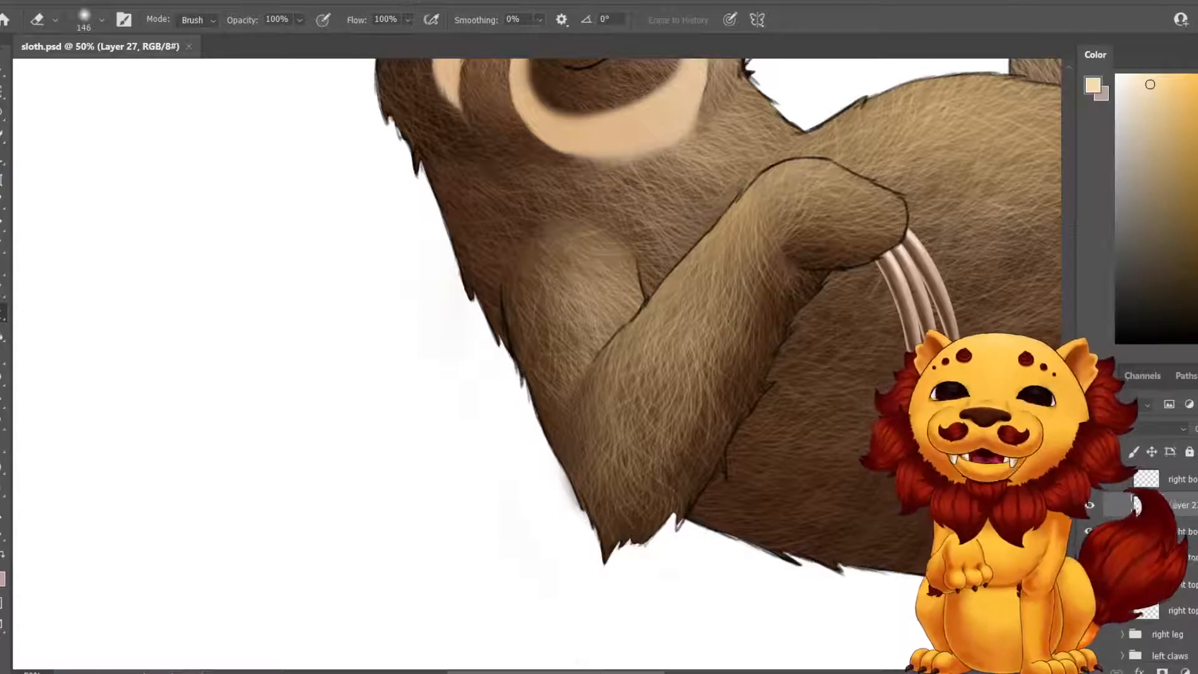
Erase the leftover smudge outside the elbow's outer edge and save the document again.
key(z)
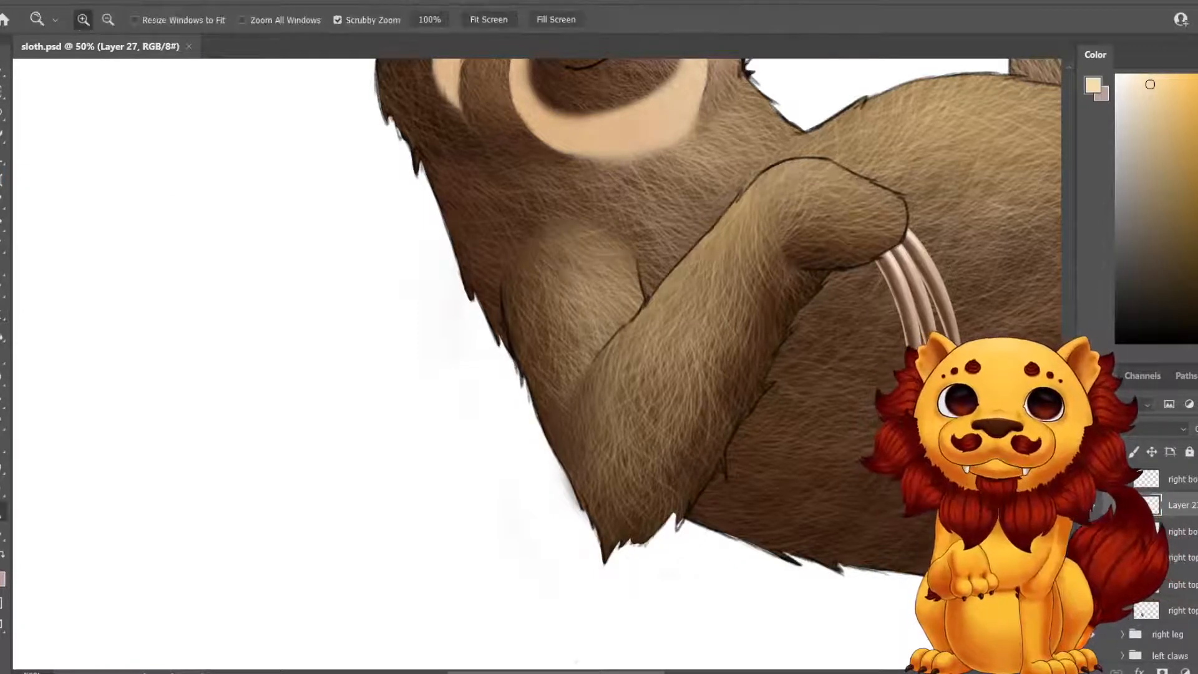
key(e)
drag(561, 487, 568, 507)
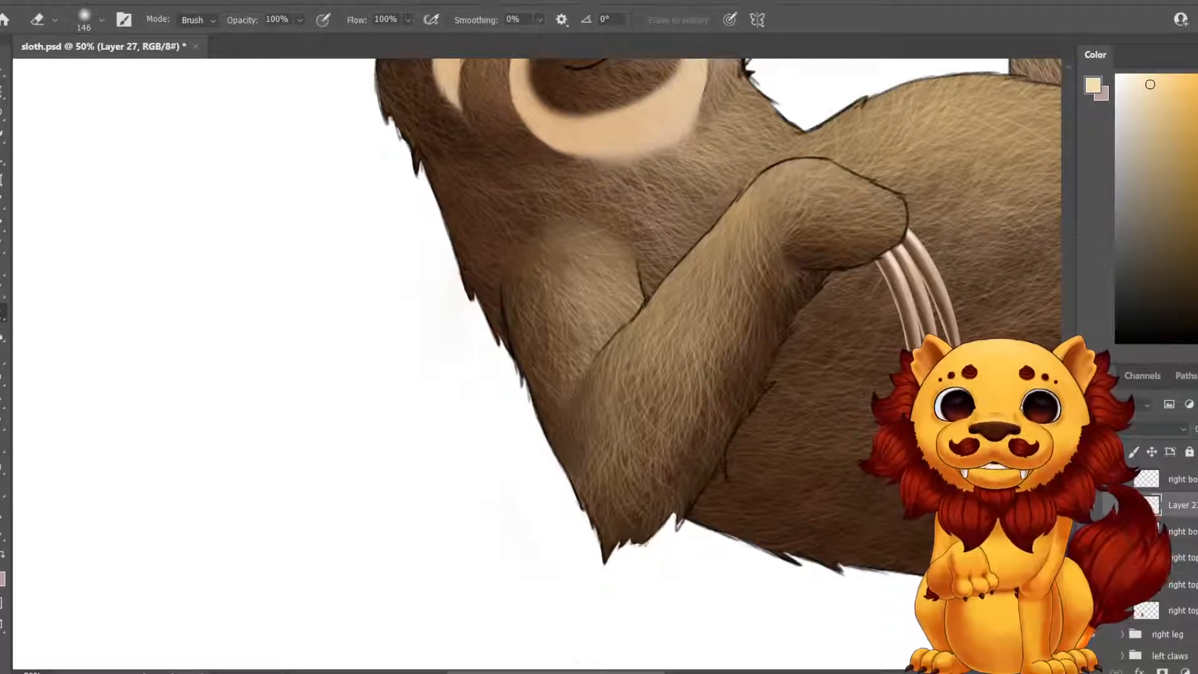
key(z)
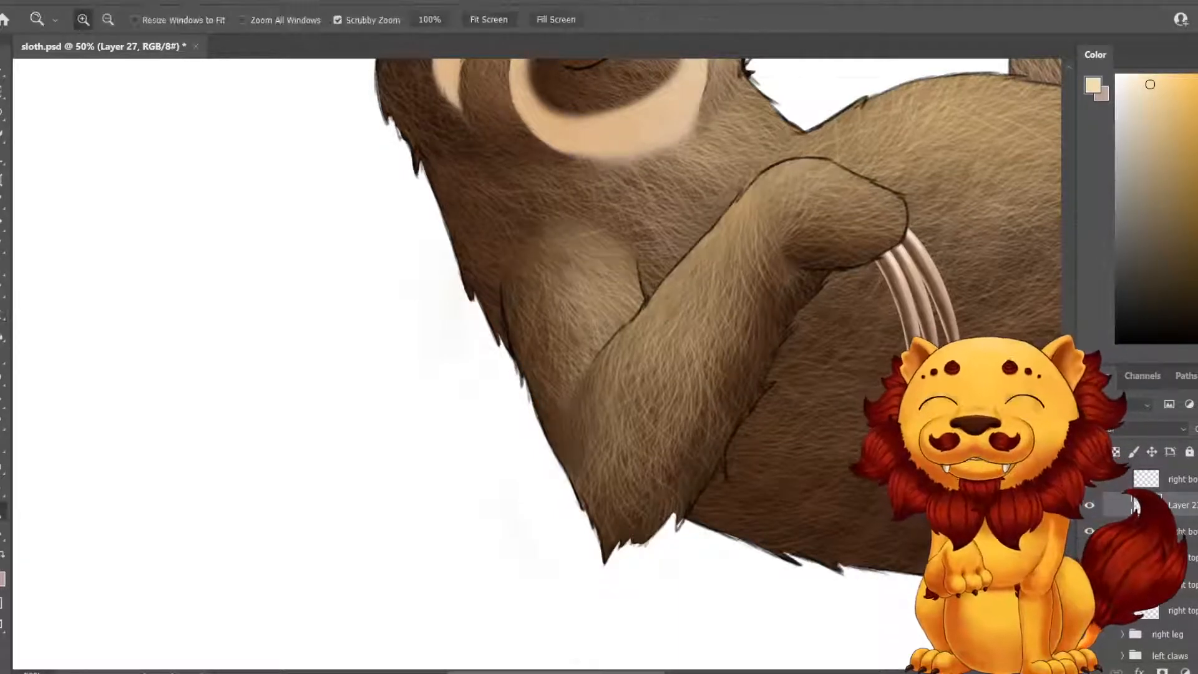
key(ctrl+0)
key(ctrl+0)
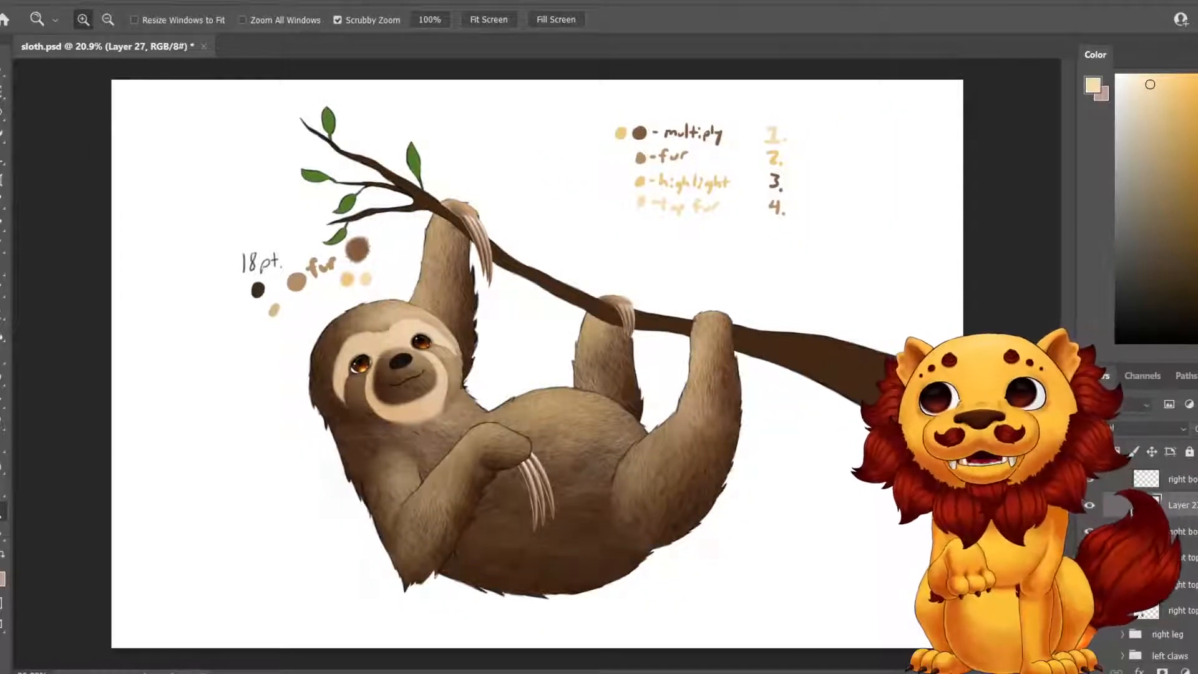
click(8, 3)
click(38, 175)
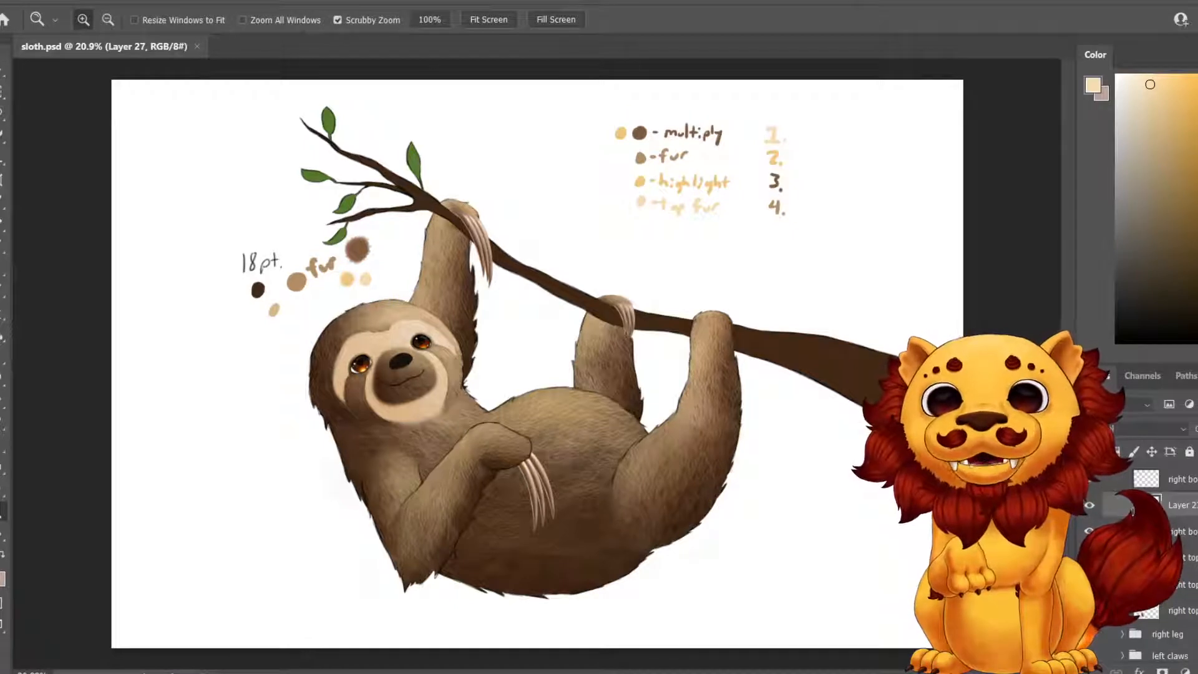
Rename the merged Layer 27 as "right bottom arm fur".
click(529, 465)
click(529, 465)
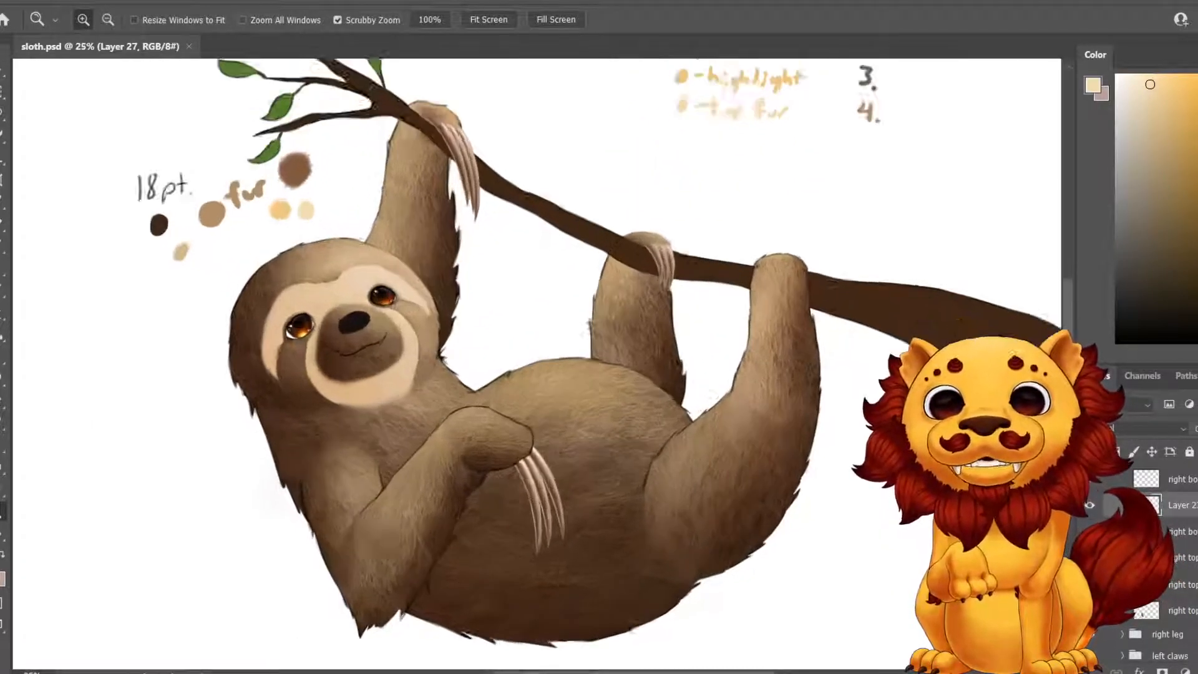
click(523, 437)
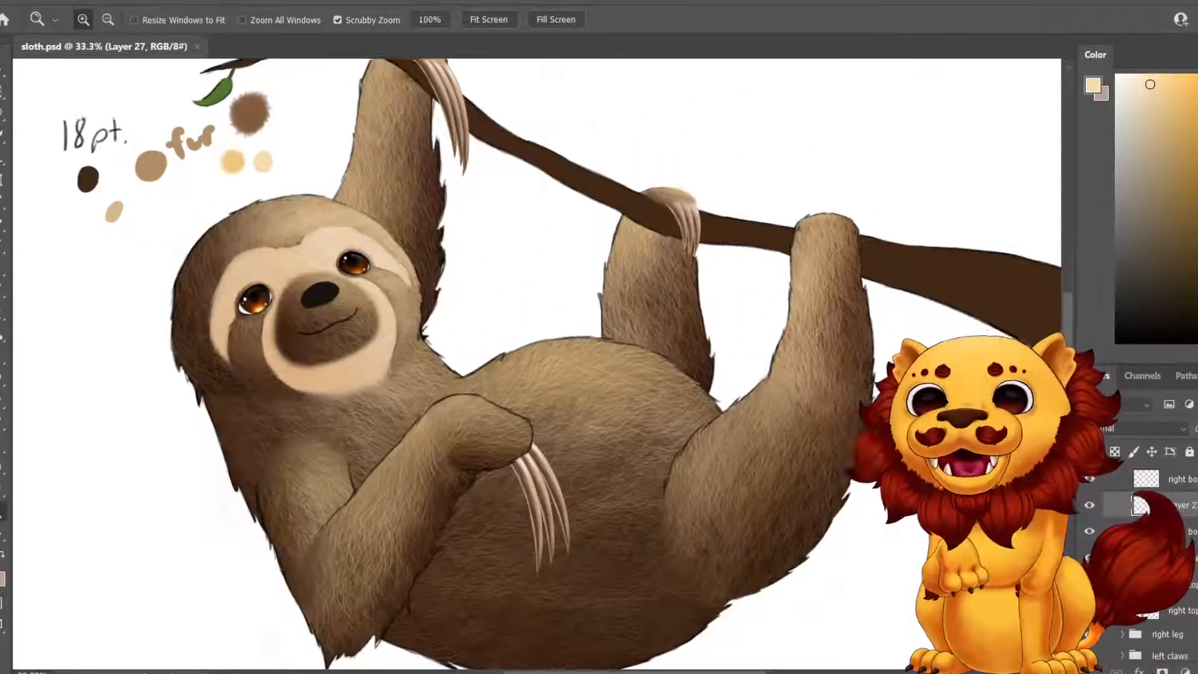
drag(534, 299, 390, 300)
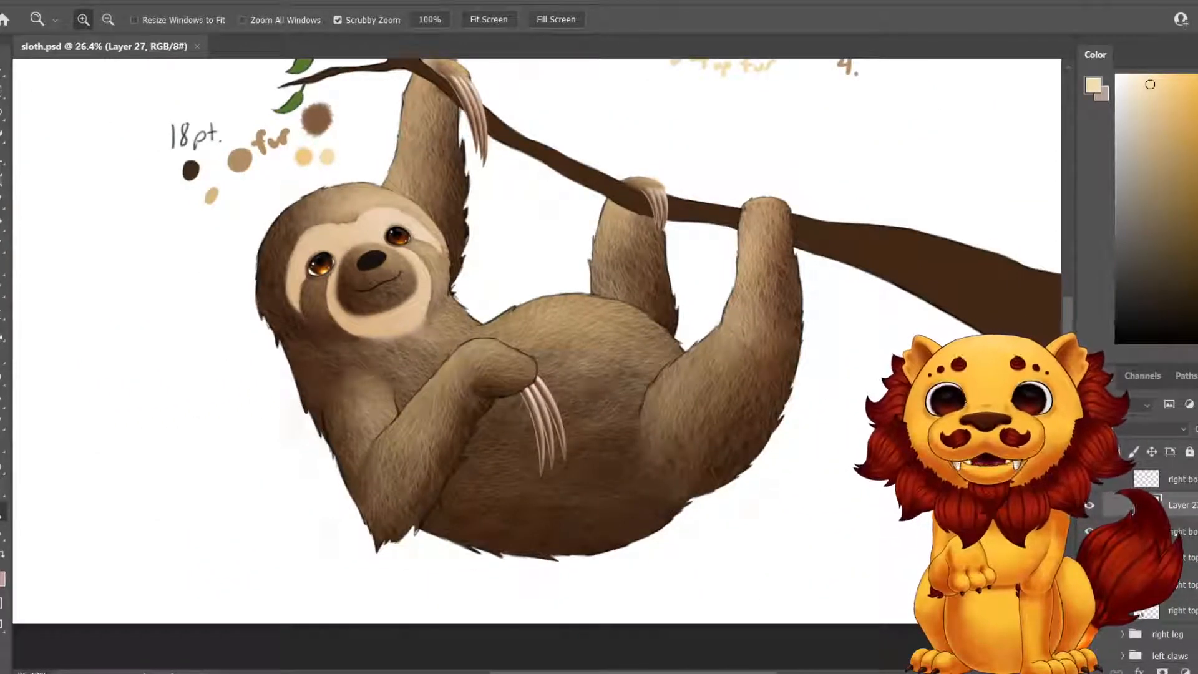
click(1089, 505)
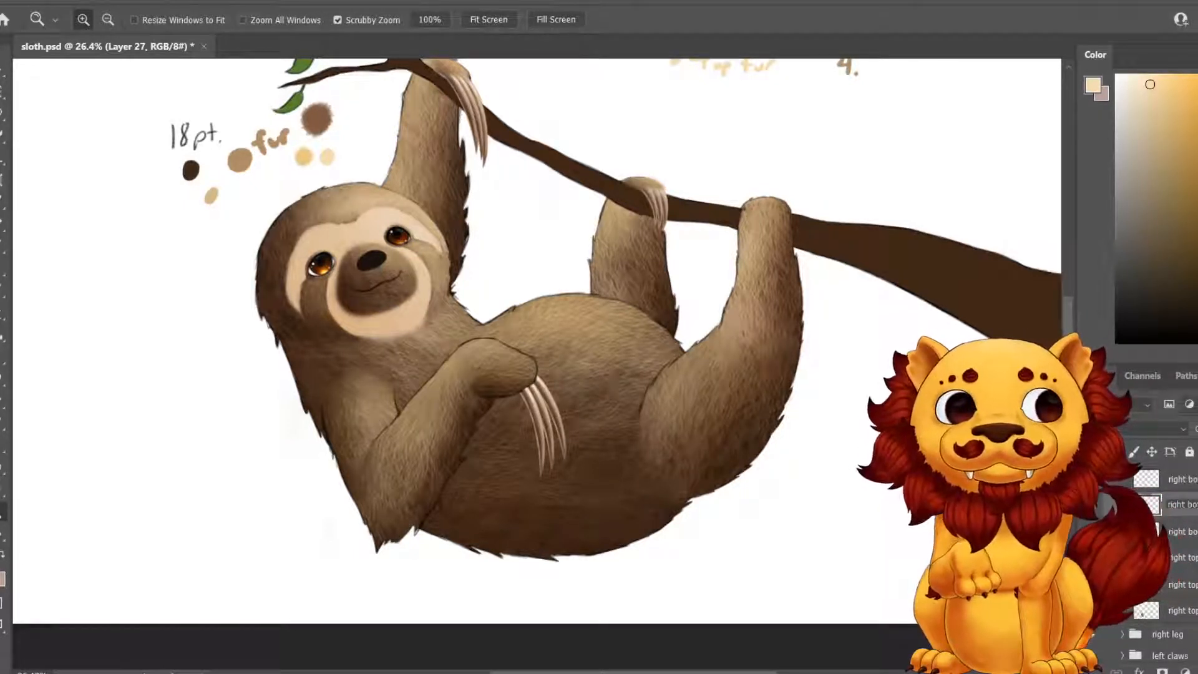
key(Return)
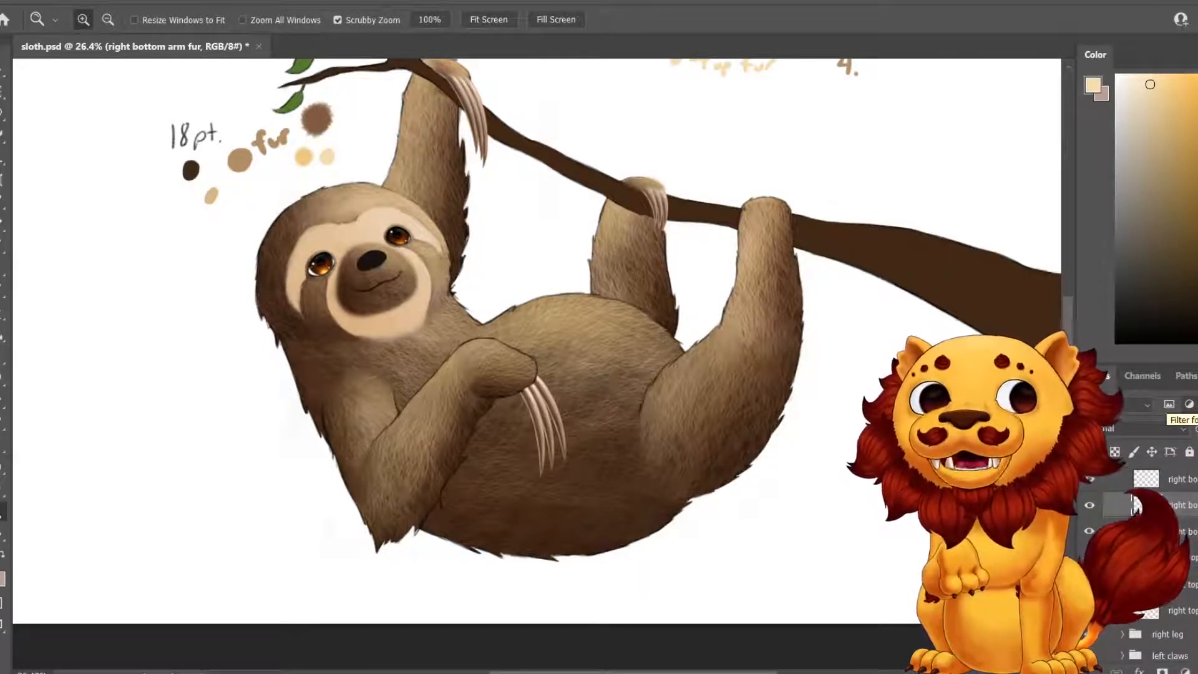
Save the document and expand the "rest of sloth" layer group.
click(12, 1)
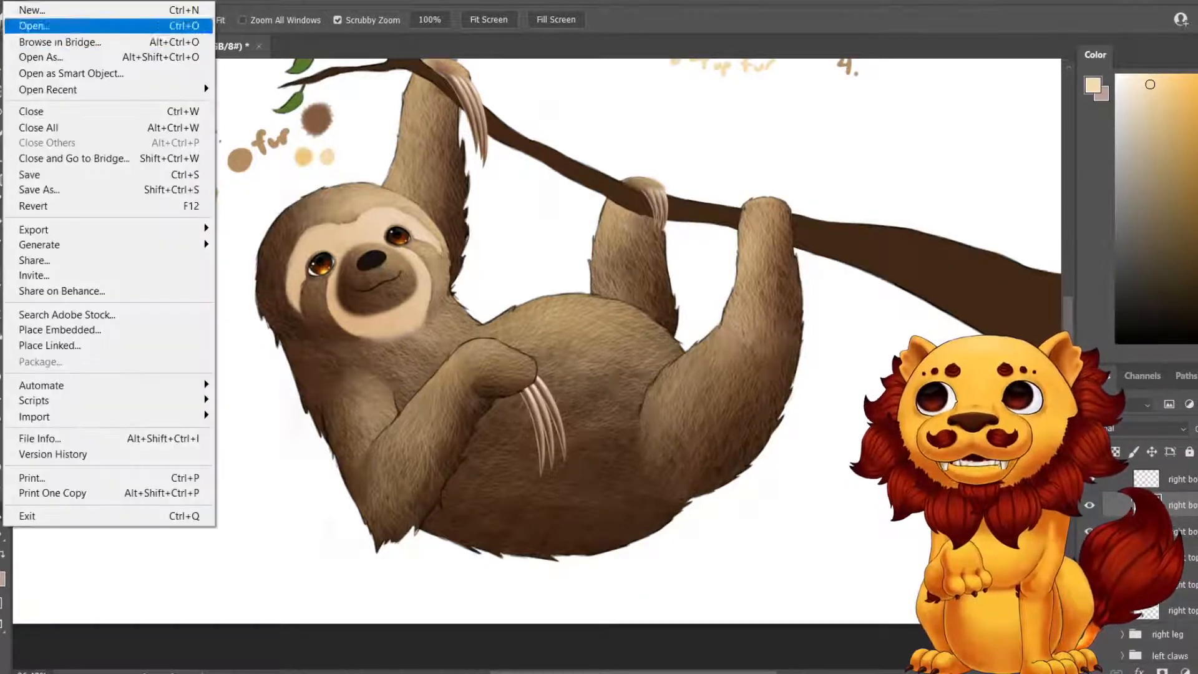
click(67, 171)
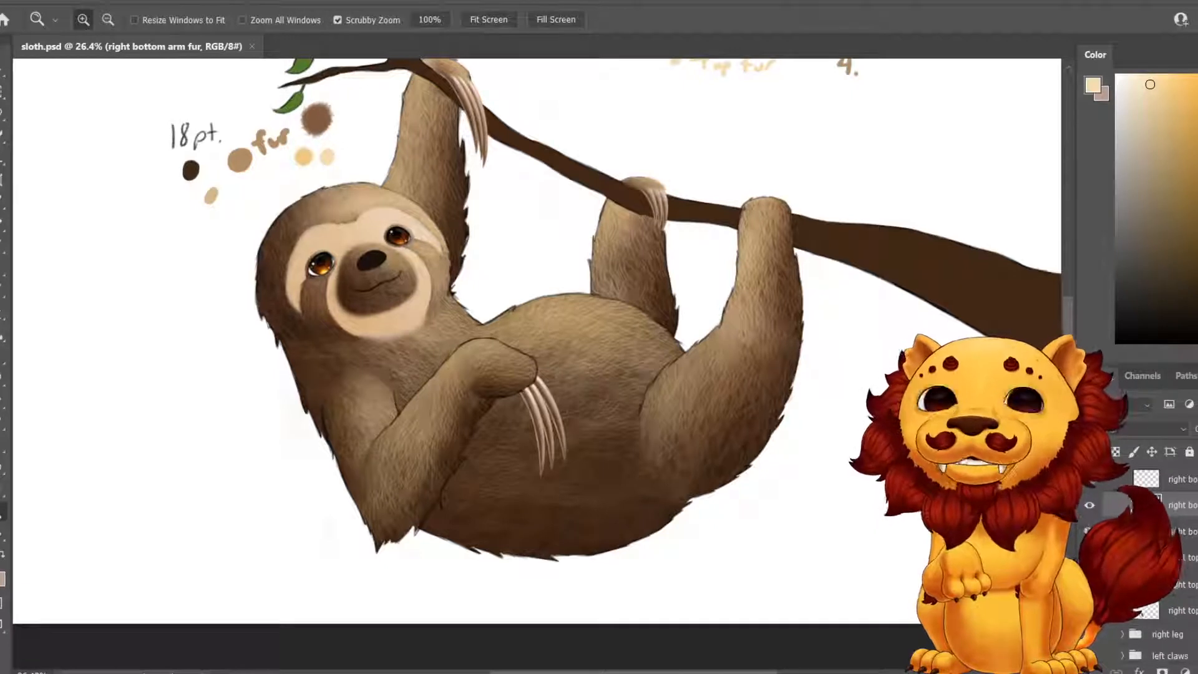
scroll(1164, 562, down, 3)
scroll(1164, 561, up, 9)
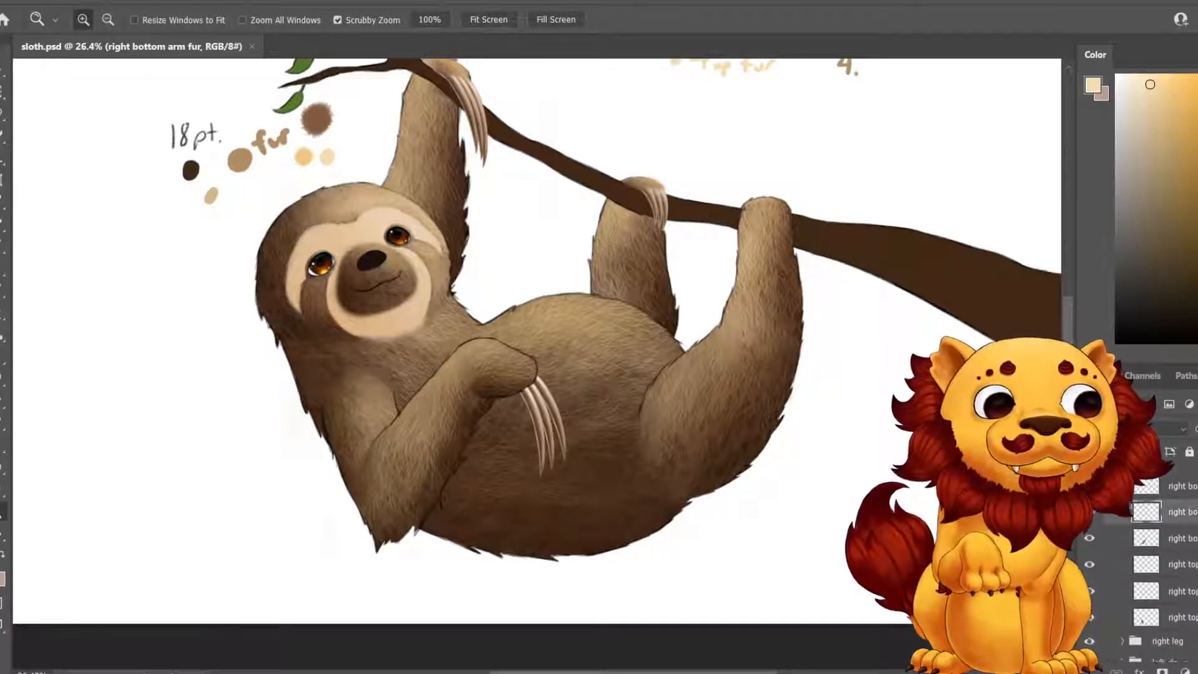
scroll(1160, 562, down, 10)
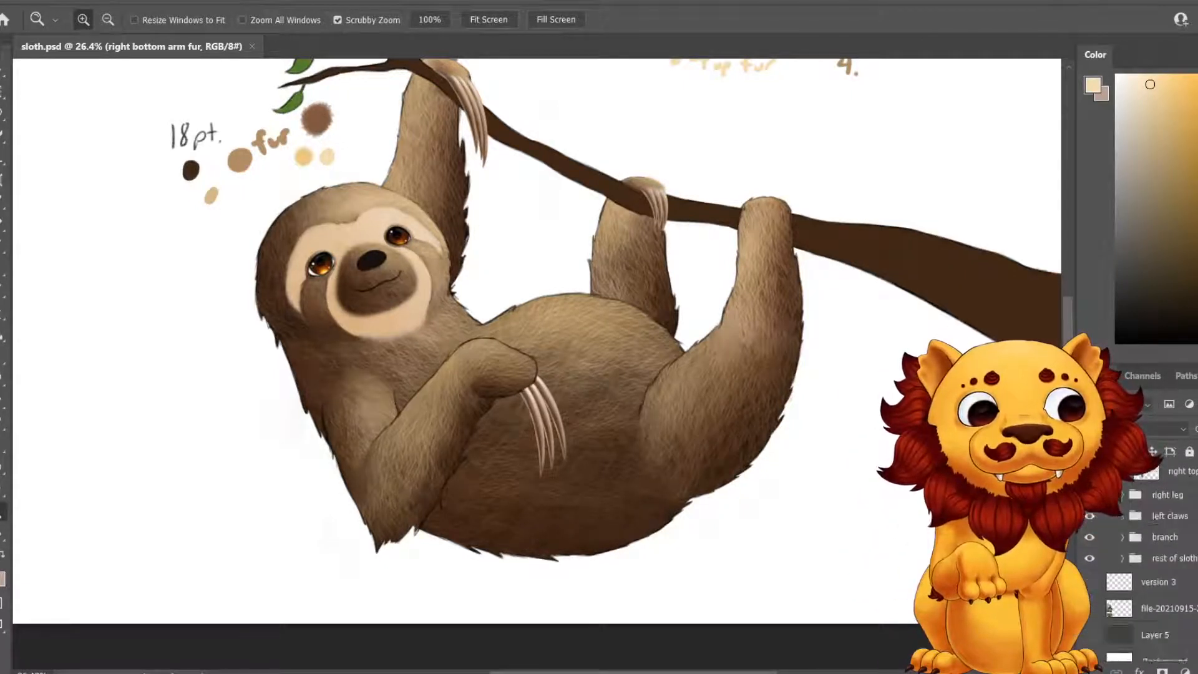
click(1122, 547)
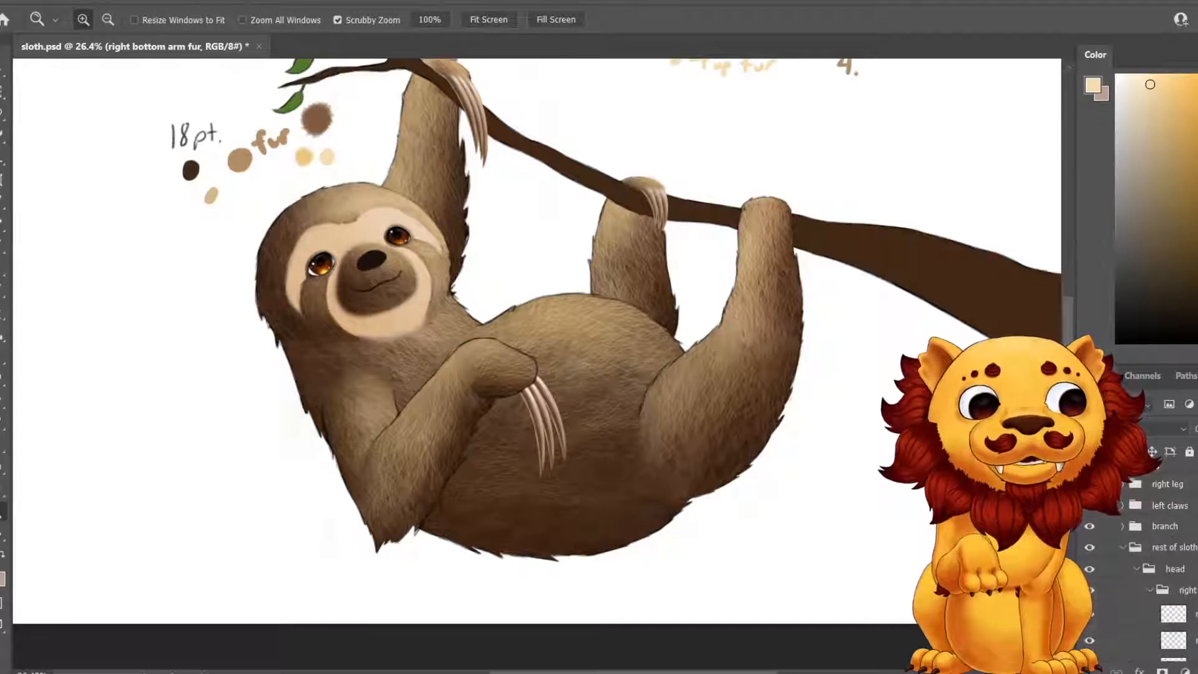
Hide the "right arm" and "right leg" layer groups, and collapse the "right arm" group.
scroll(1160, 562, up, 10)
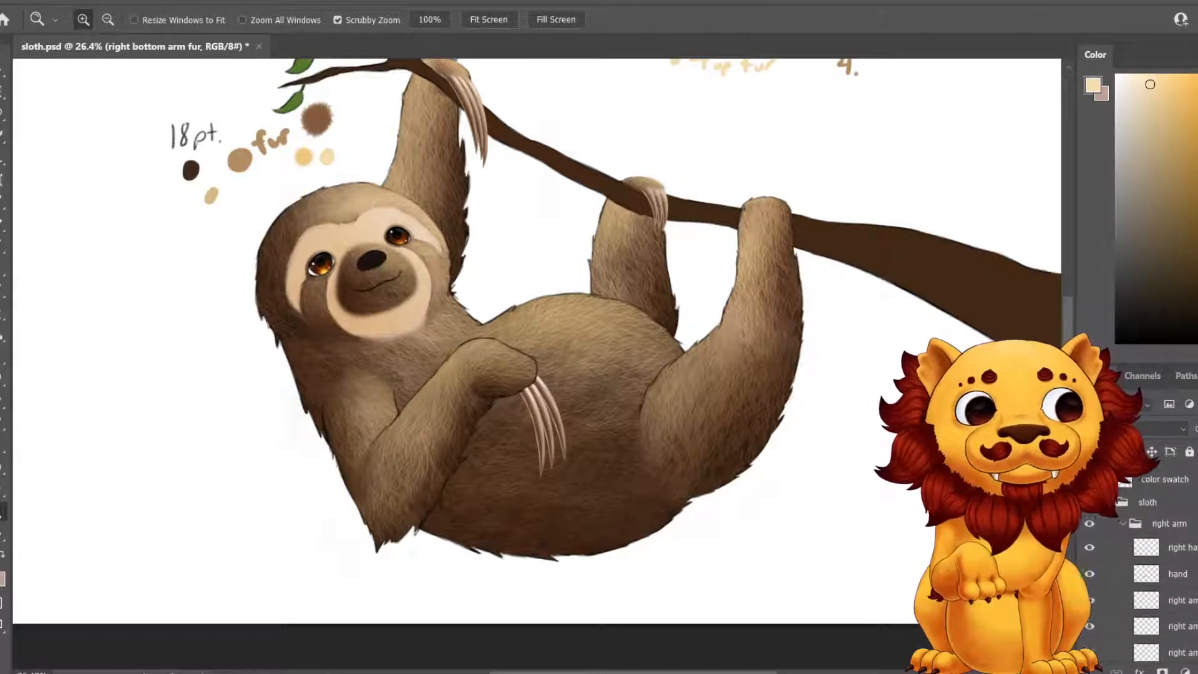
click(1089, 519)
click(1122, 519)
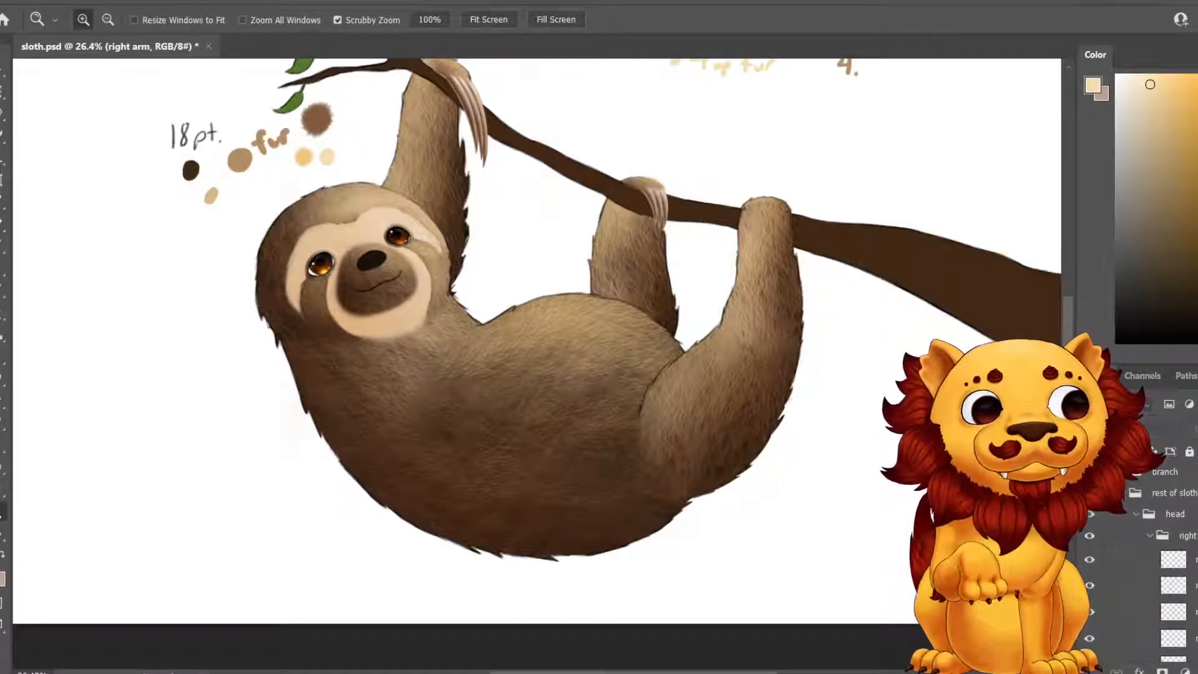
scroll(1160, 549, up, 3)
click(1088, 510)
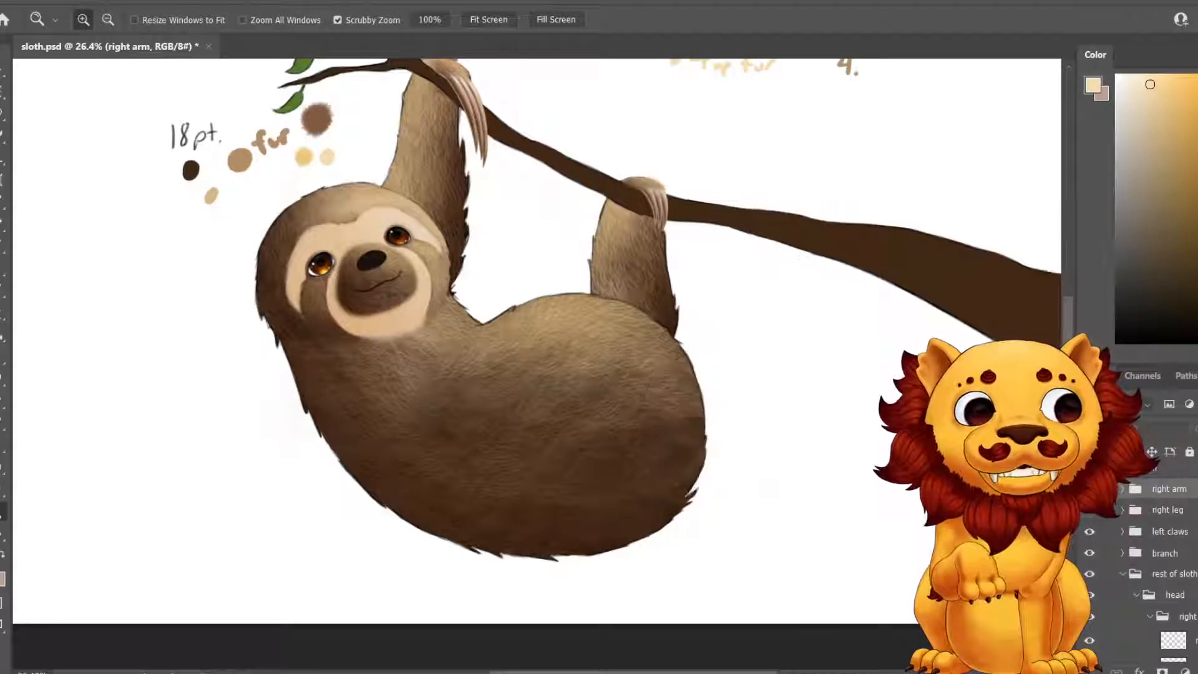
Identify the unnamed fur layer in the "body" group by toggling its visibility, and rename it "belly".
scroll(1160, 561, down, 7)
scroll(1173, 549, down, 3)
scroll(1173, 549, down, 2)
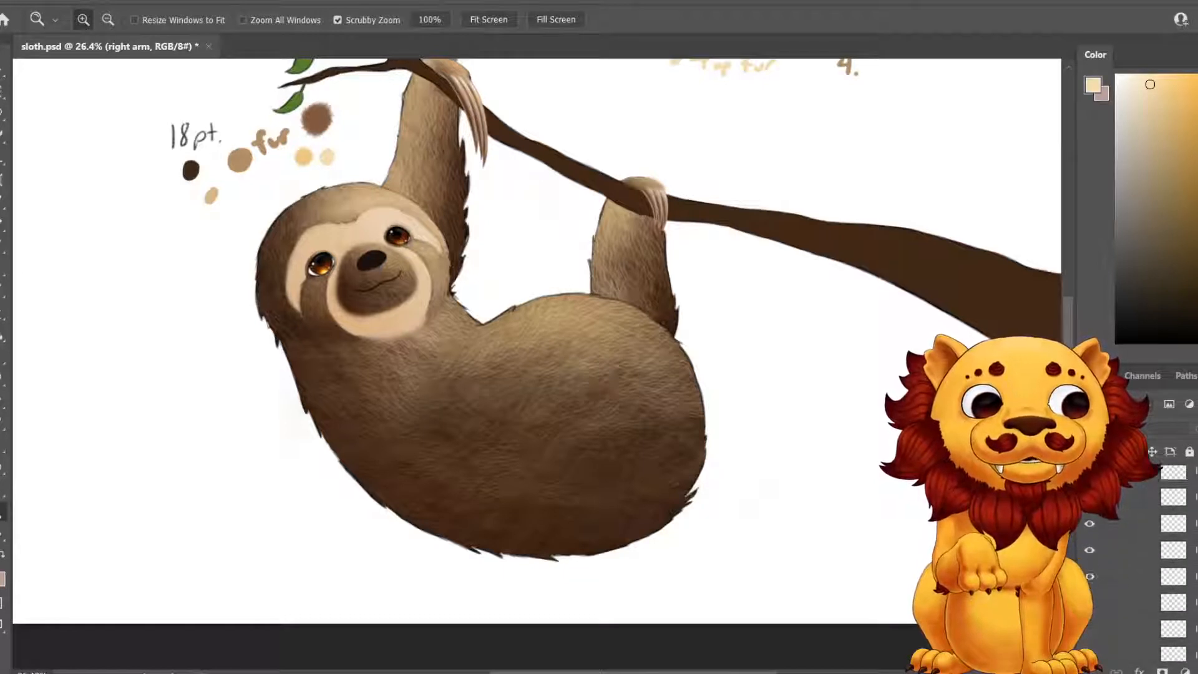
scroll(1172, 562, down, 3)
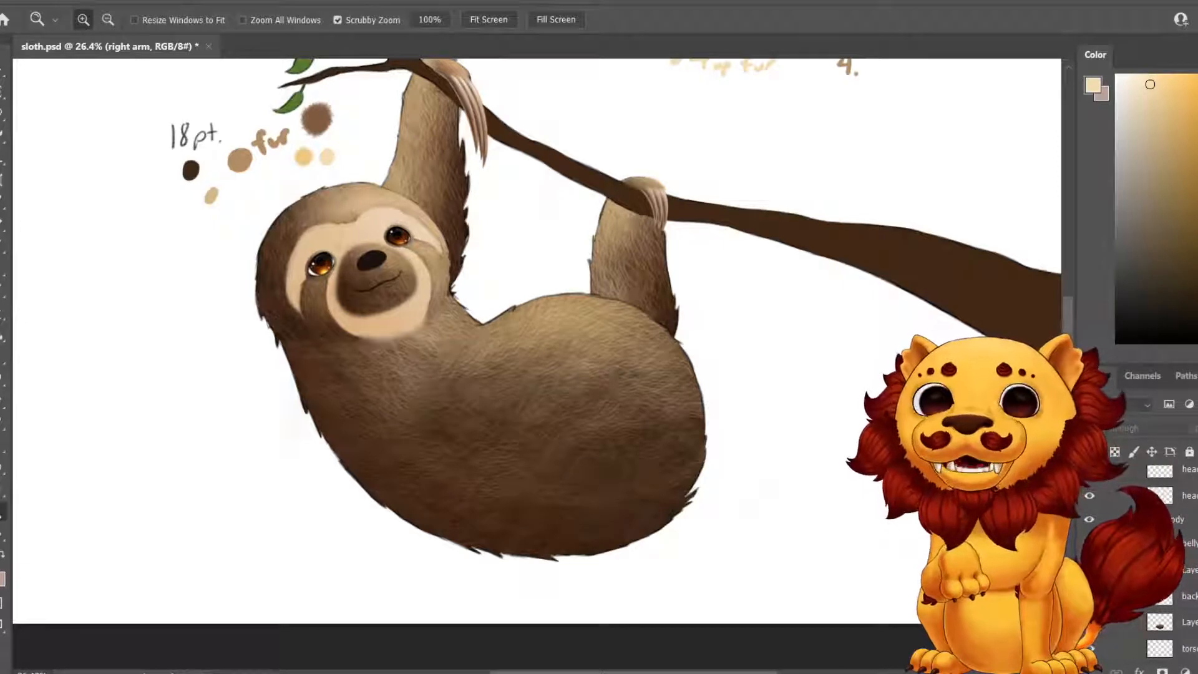
click(653, 457)
click(648, 460)
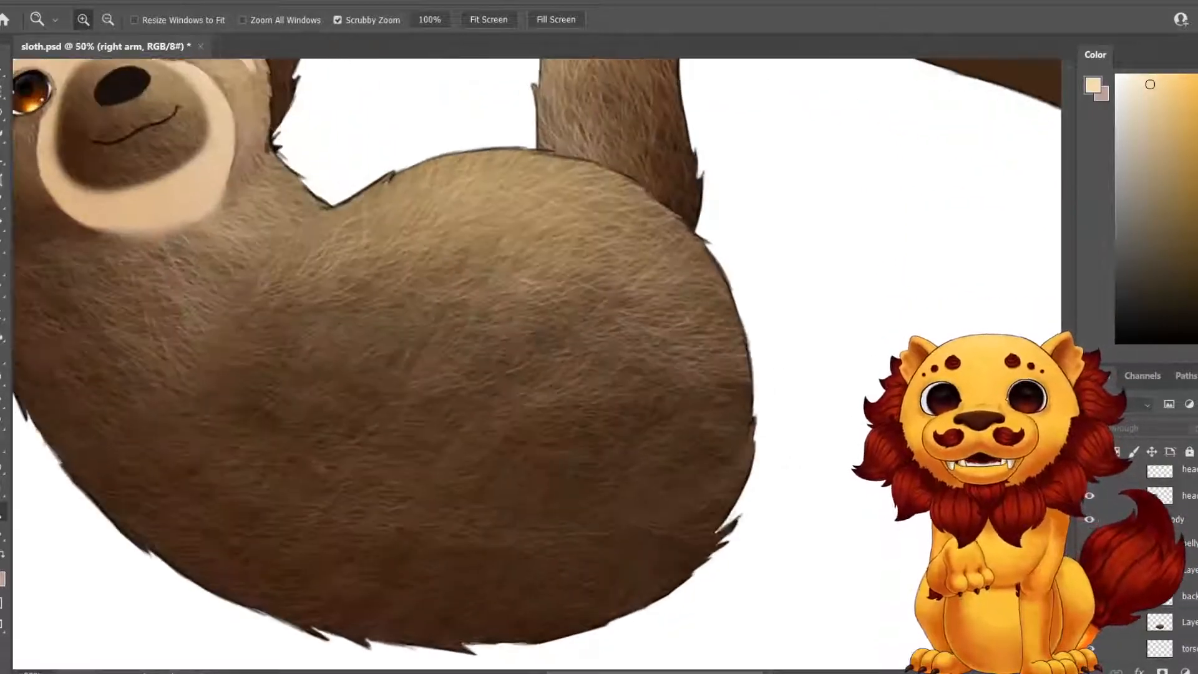
alt+click(641, 393)
drag(641, 393, 772, 426)
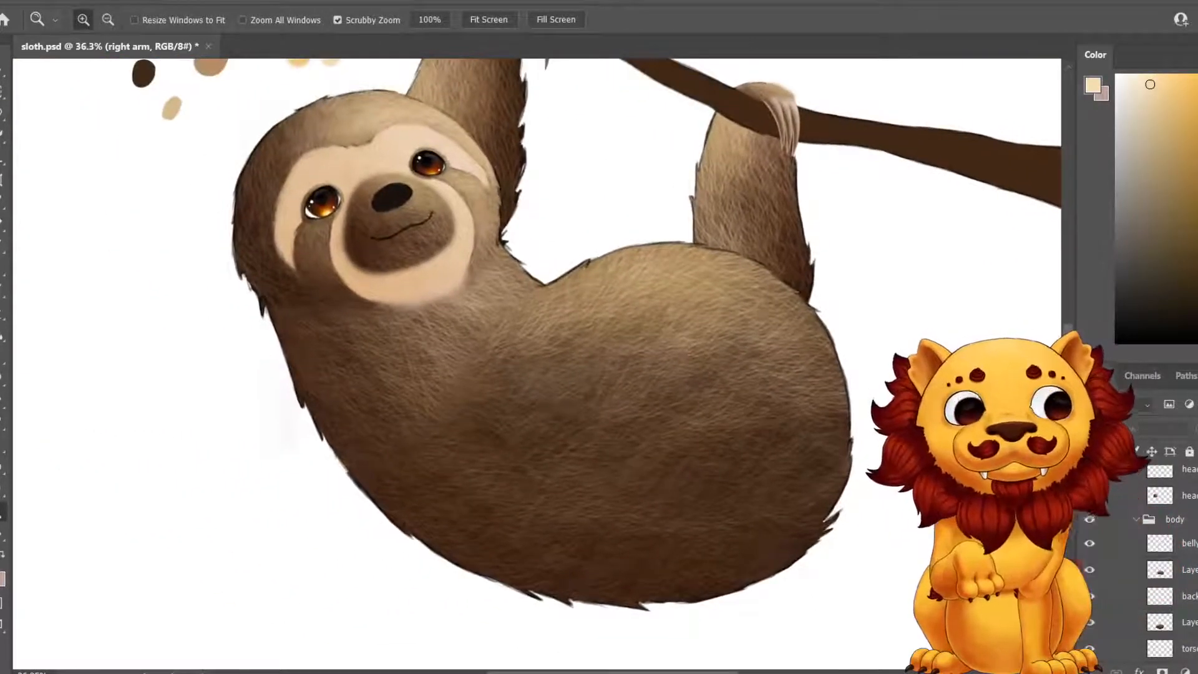
click(1089, 569)
click(1089, 570)
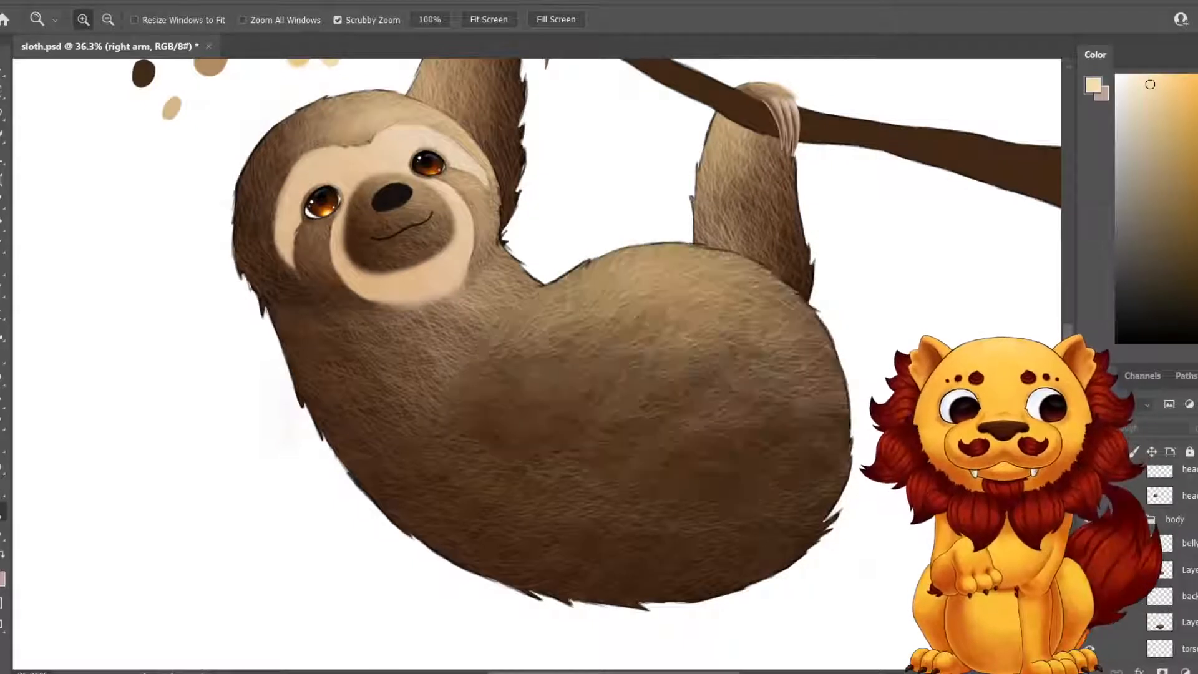
double_click(1189, 569)
text(belly)
key(Return)
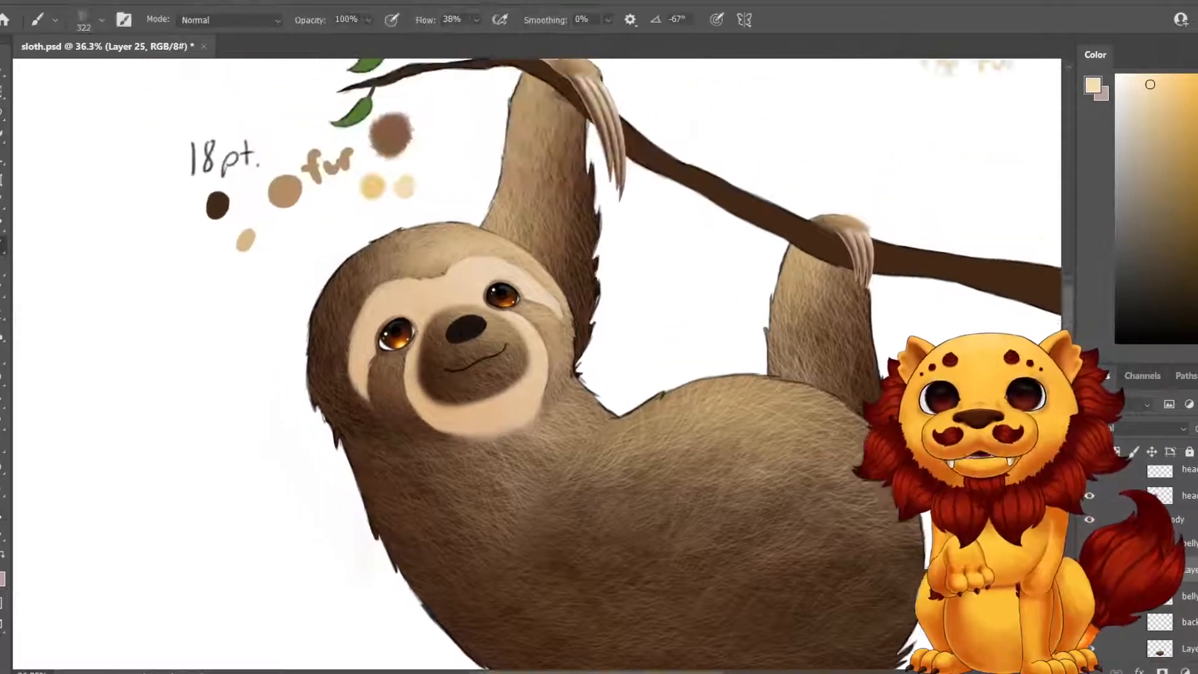
Paint dark brown shading, sampled from the darkest swatch, across the lower belly and up to the neck with the 322 px soft round brush.
drag(536, 355, 544, 373)
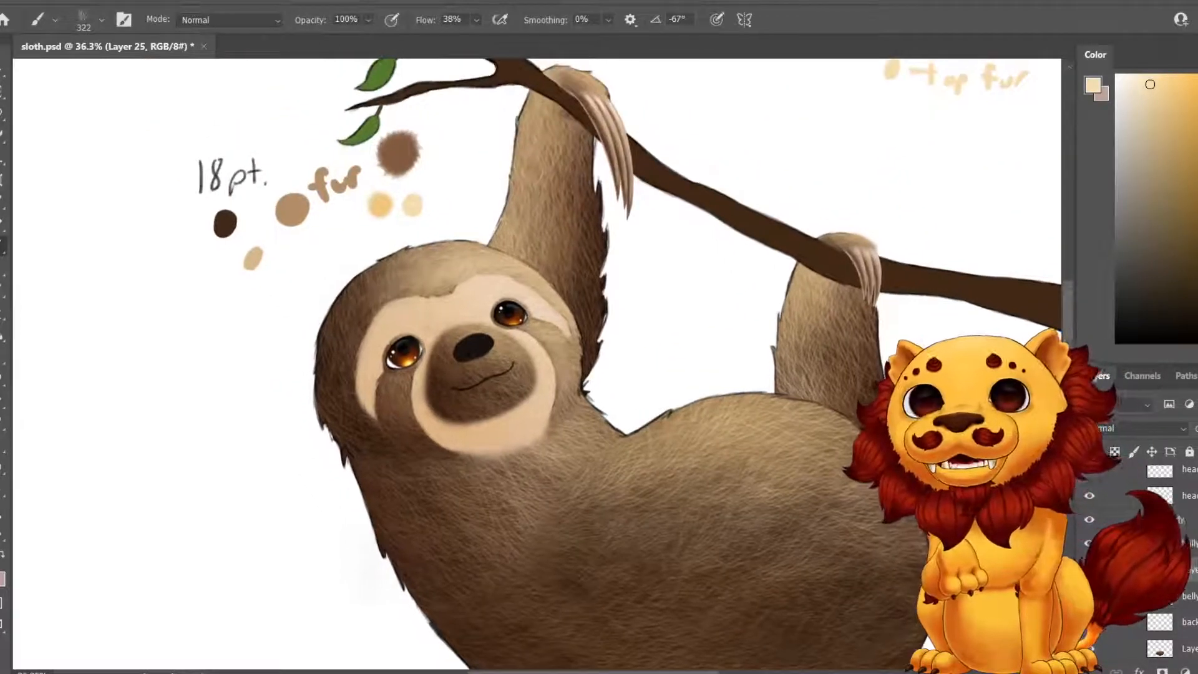
key(i)
click(225, 223)
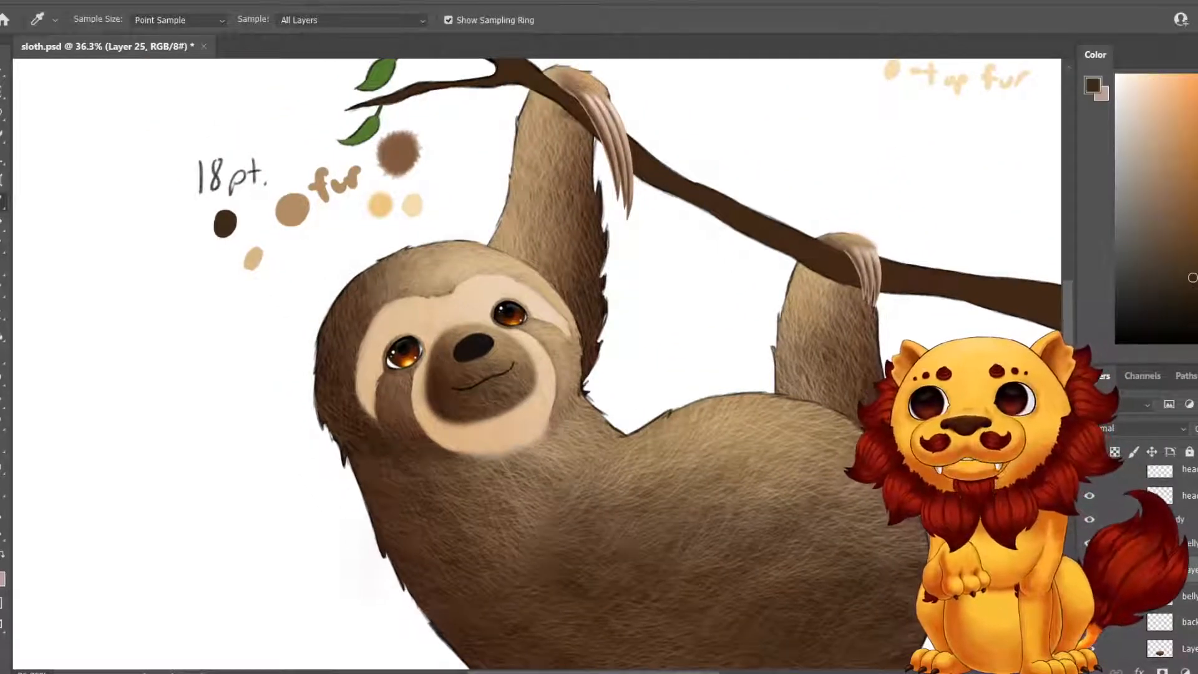
key(b)
drag(623, 436, 521, 208)
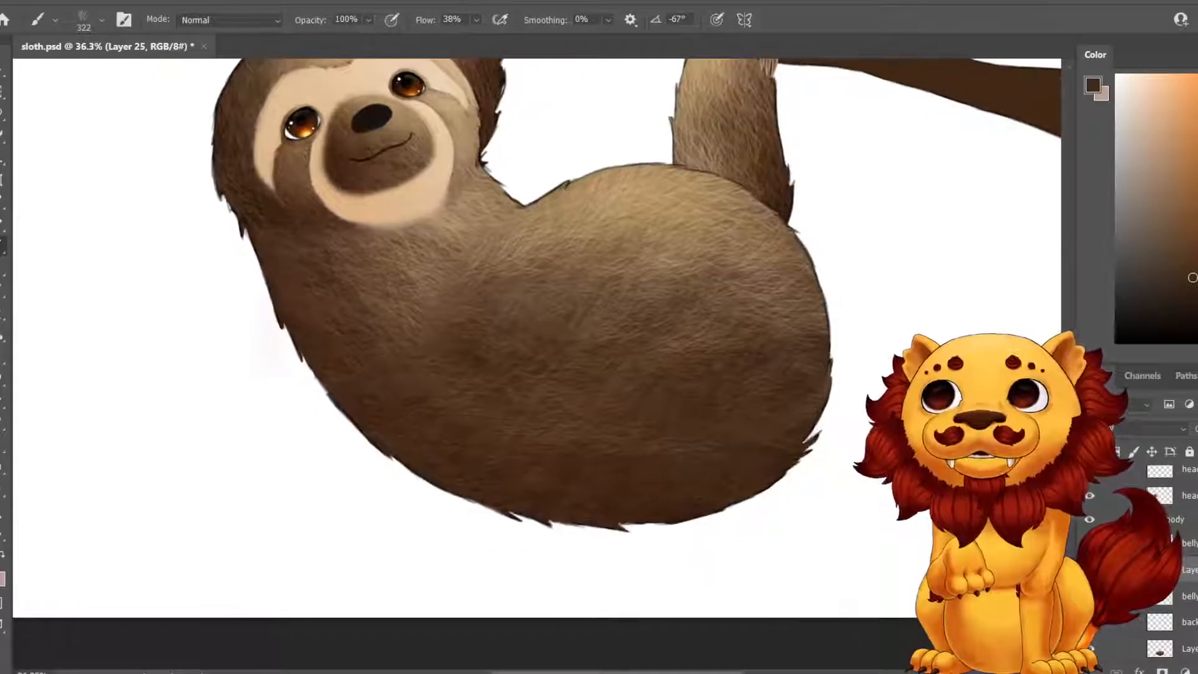
click(102, 20)
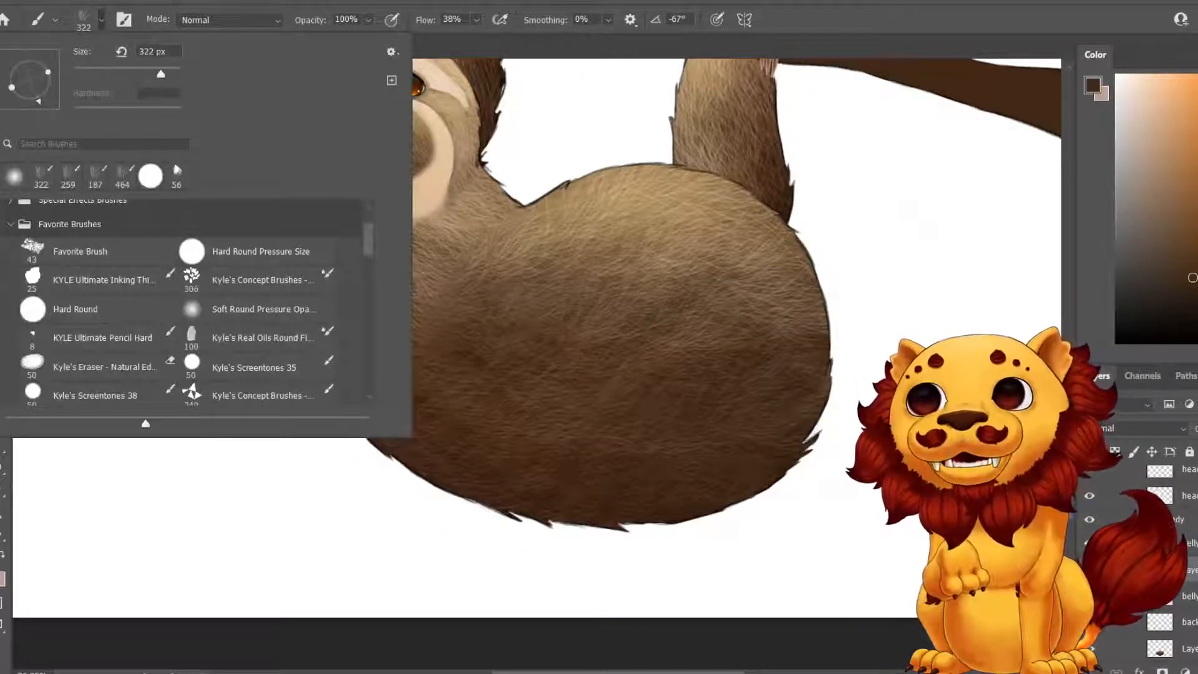
click(15, 176)
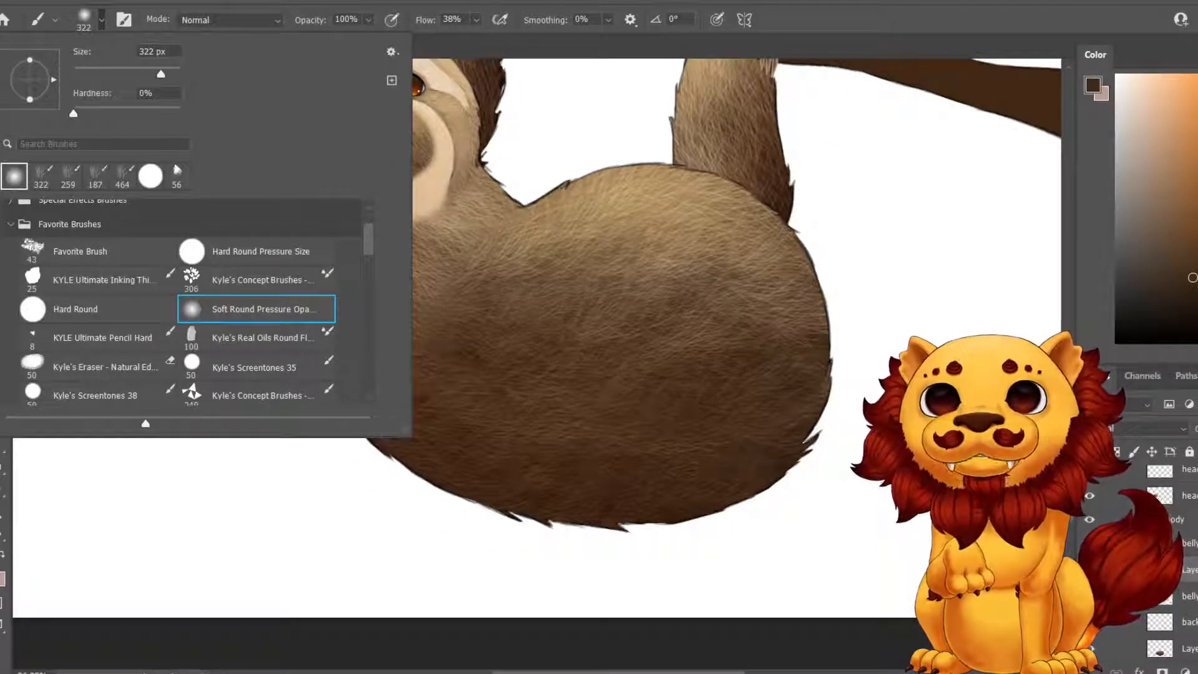
mouse_move(561, 427)
mouse_down()
mouse_move(468, 399)
mouse_move(436, 362)
mouse_move(661, 445)
mouse_up()
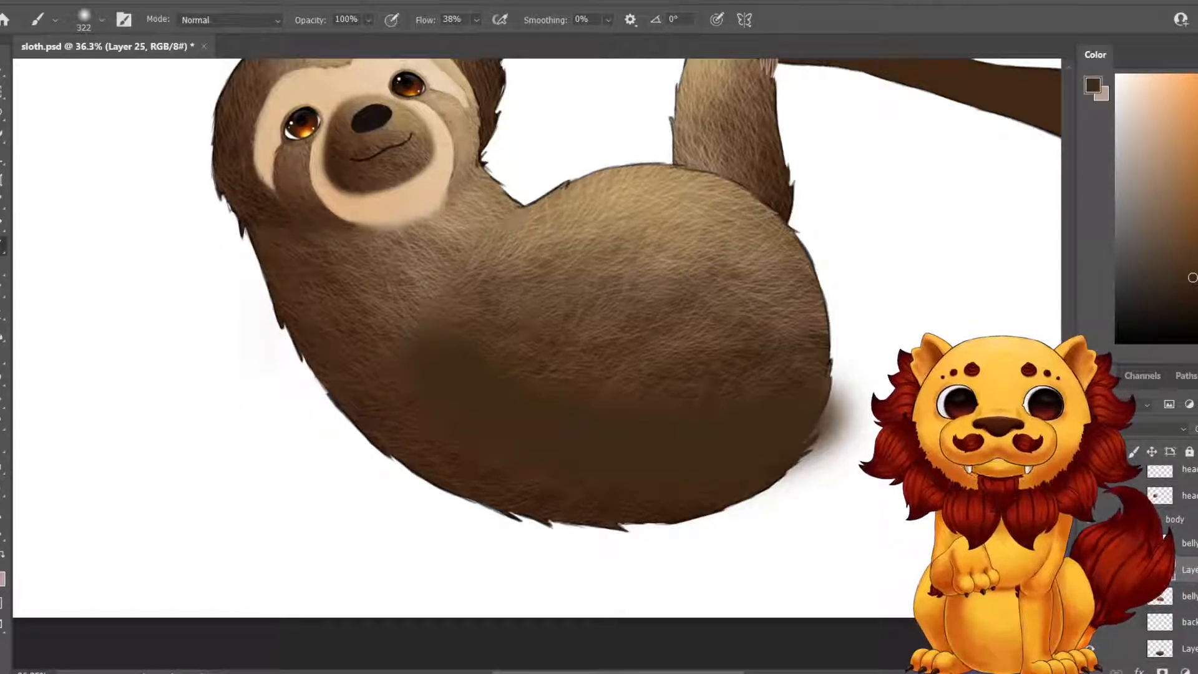
mouse_move(450, 349)
mouse_down()
mouse_move(439, 284)
mouse_move(501, 208)
mouse_up()
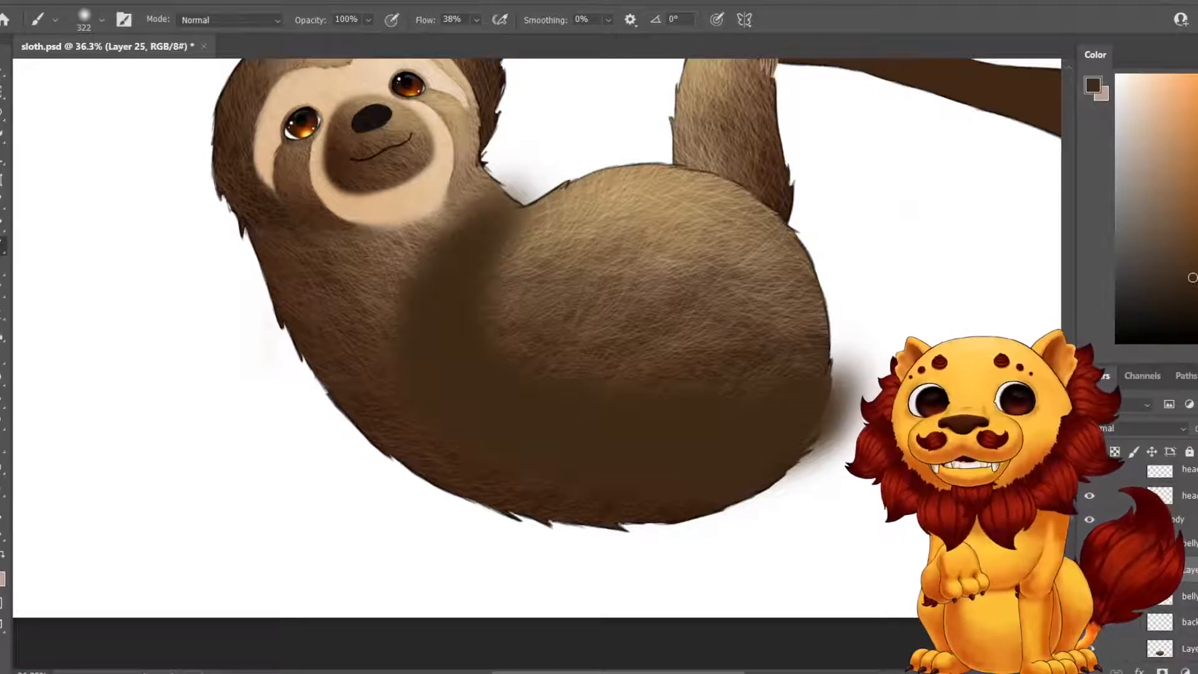
Sample the brown "multiply" swatch and paint it over the dark belly shading on Layer 26 with a 385 px soft brush.
drag(536, 206, 539, 526)
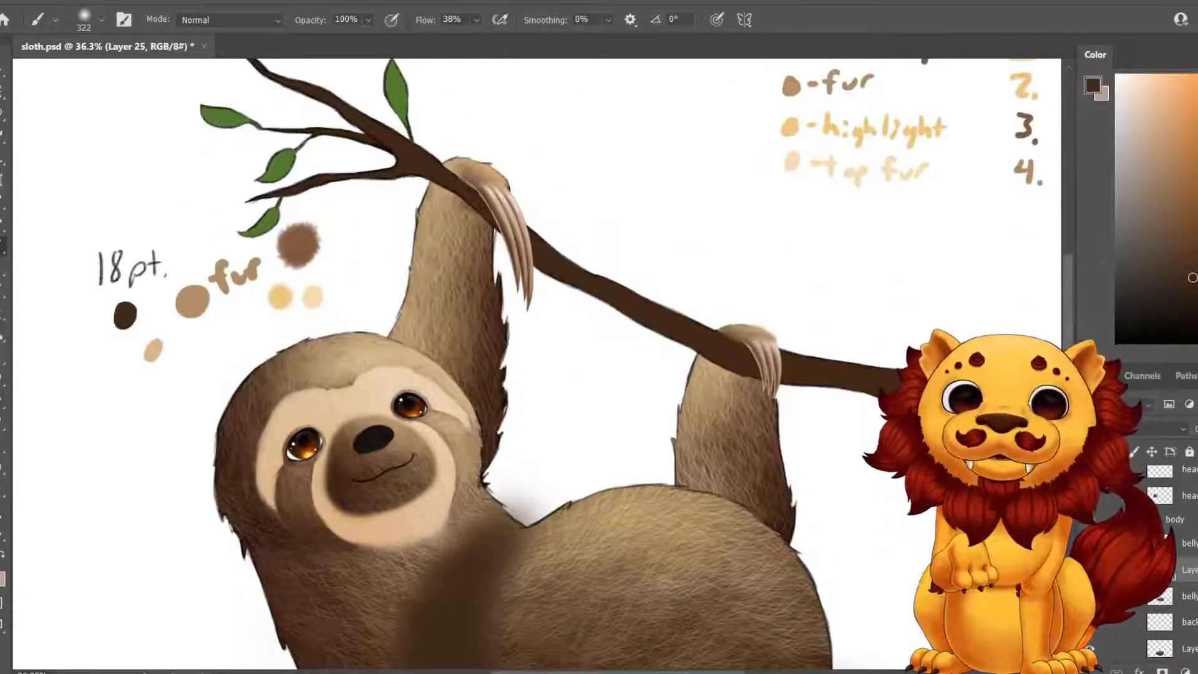
drag(537, 350, 469, 445)
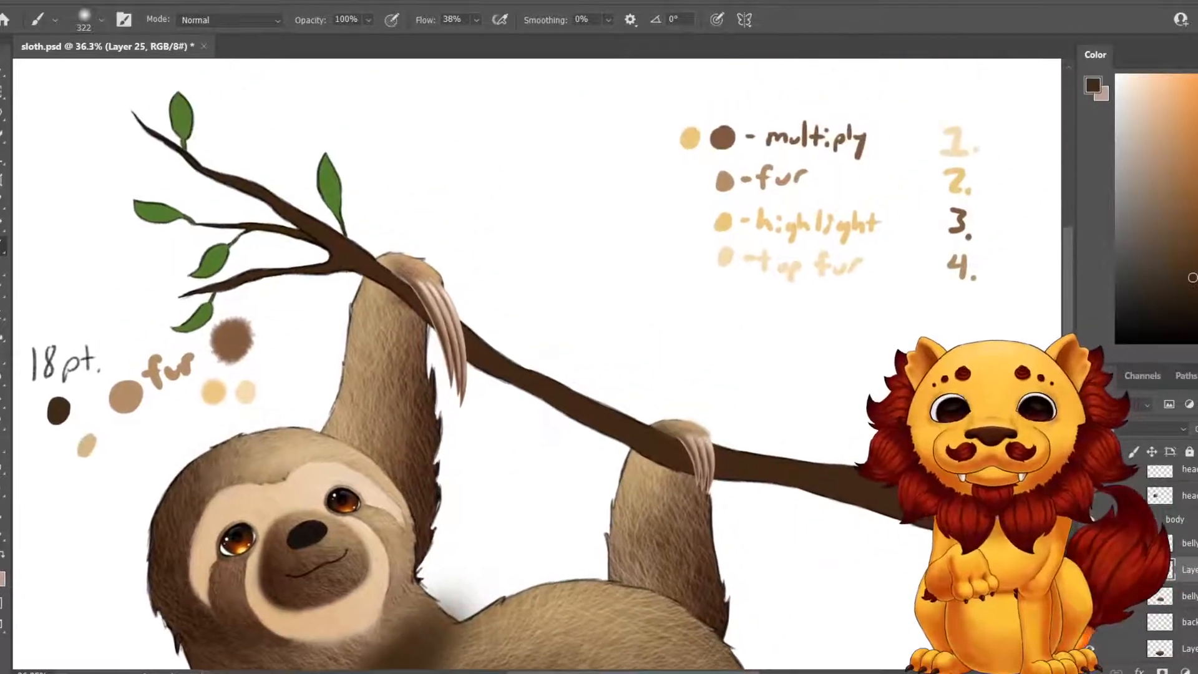
key(i)
click(722, 138)
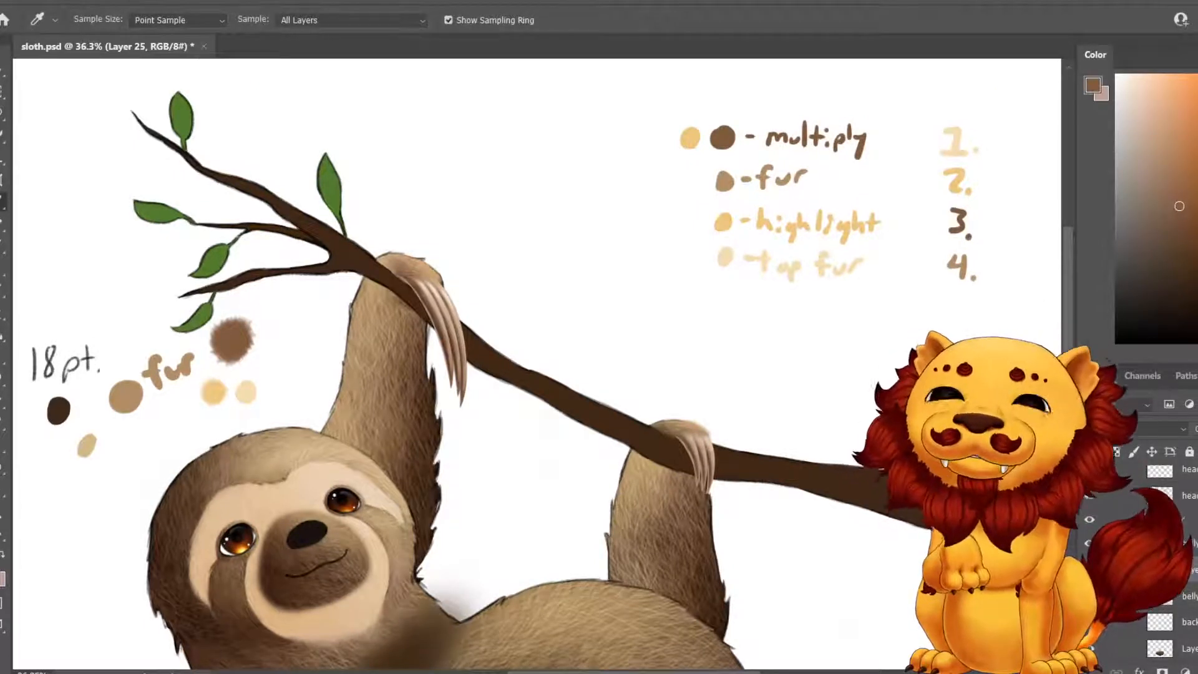
scroll(537, 362, down, 5)
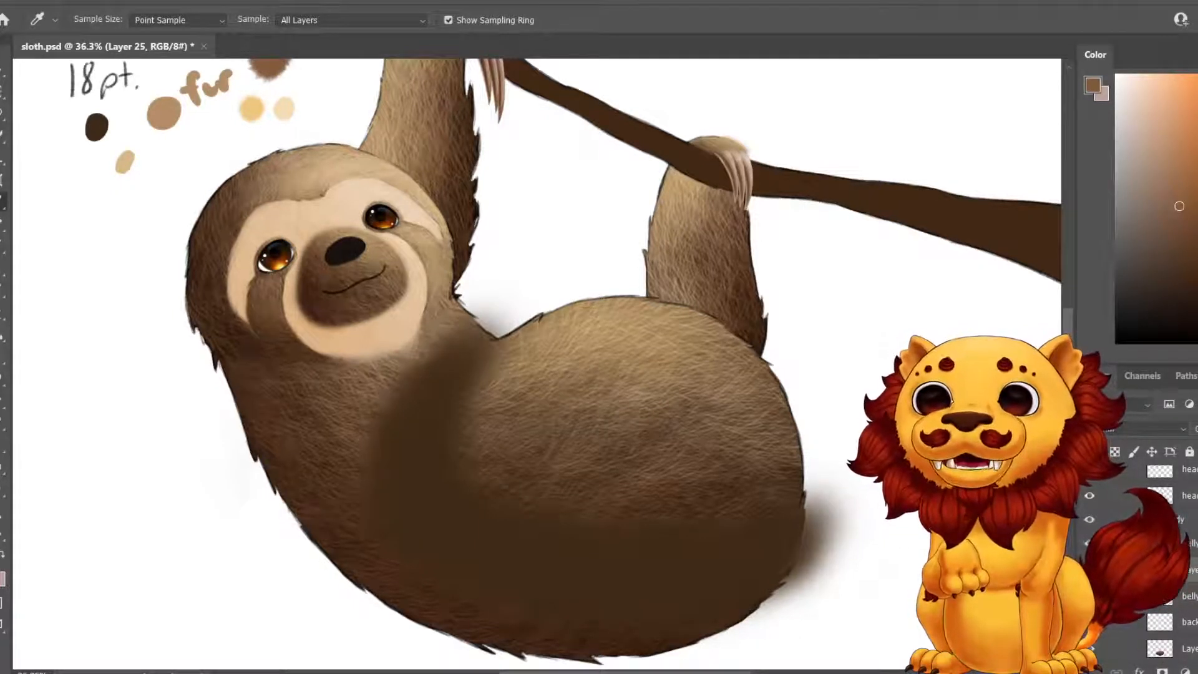
key(b)
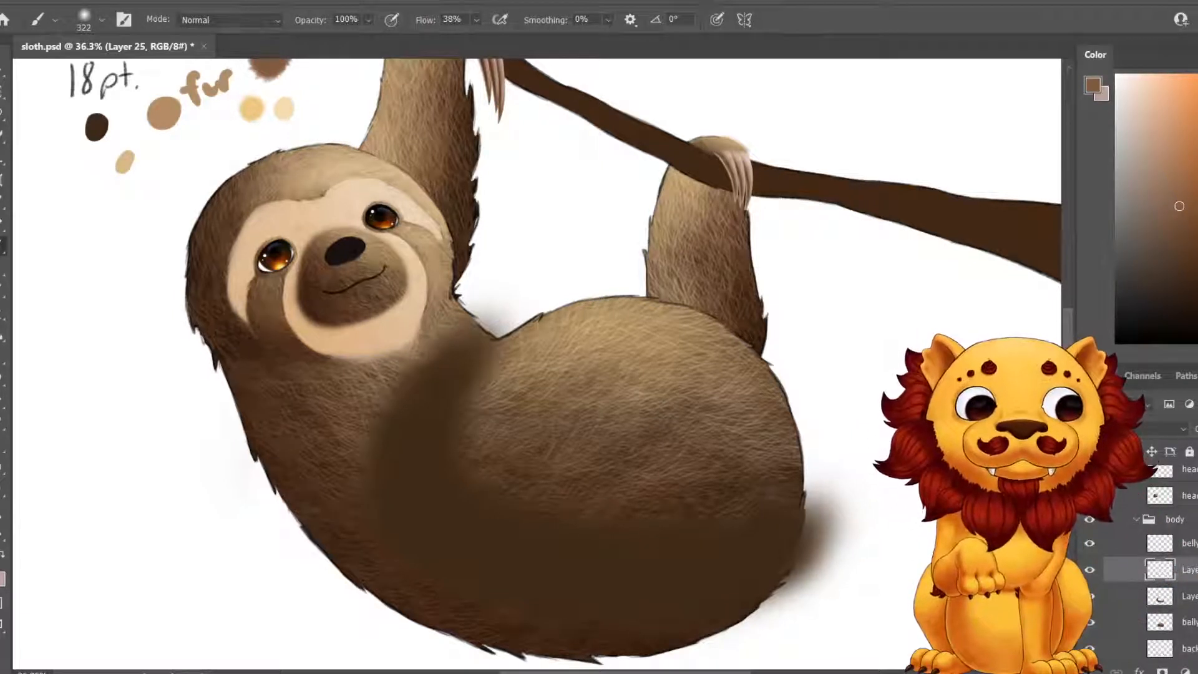
click(102, 20)
drag(161, 74, 165, 74)
mouse_move(430, 518)
mouse_down()
mouse_move(537, 593)
mouse_move(436, 480)
mouse_move(433, 412)
mouse_move(561, 580)
mouse_move(624, 580)
mouse_up()
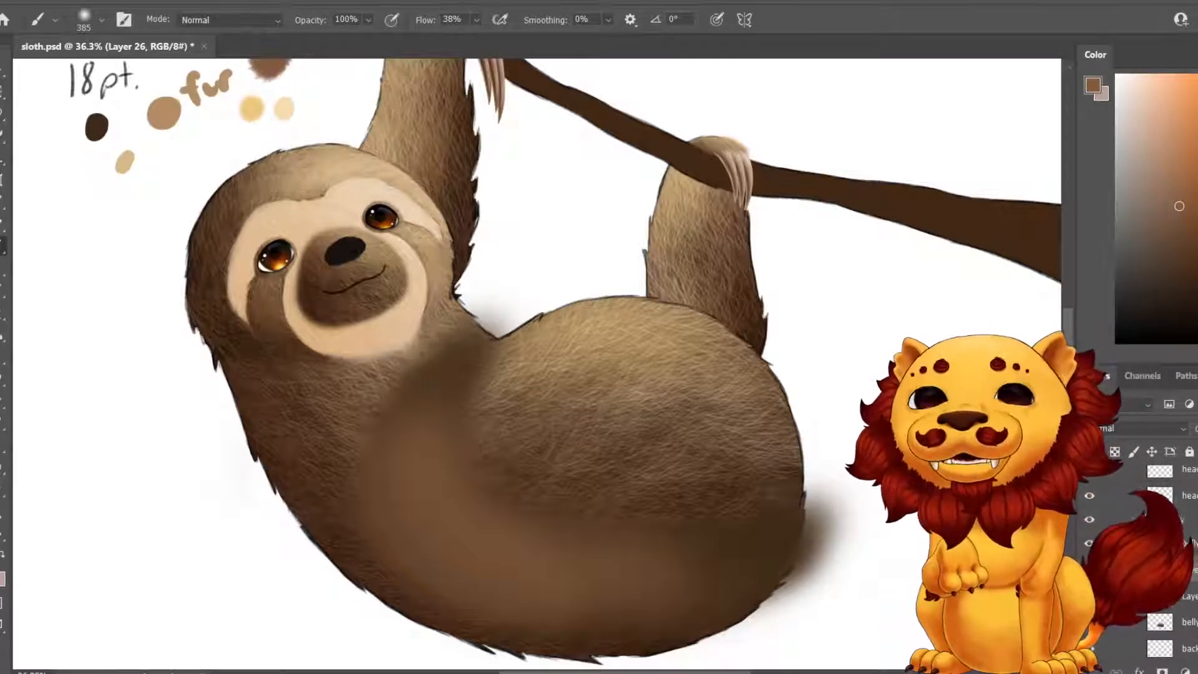
Sample the yellow "highlight" swatch and paint soft patches on the chest and the lower rear of the belly, undoing stray strokes.
drag(592, 206, 343, 591)
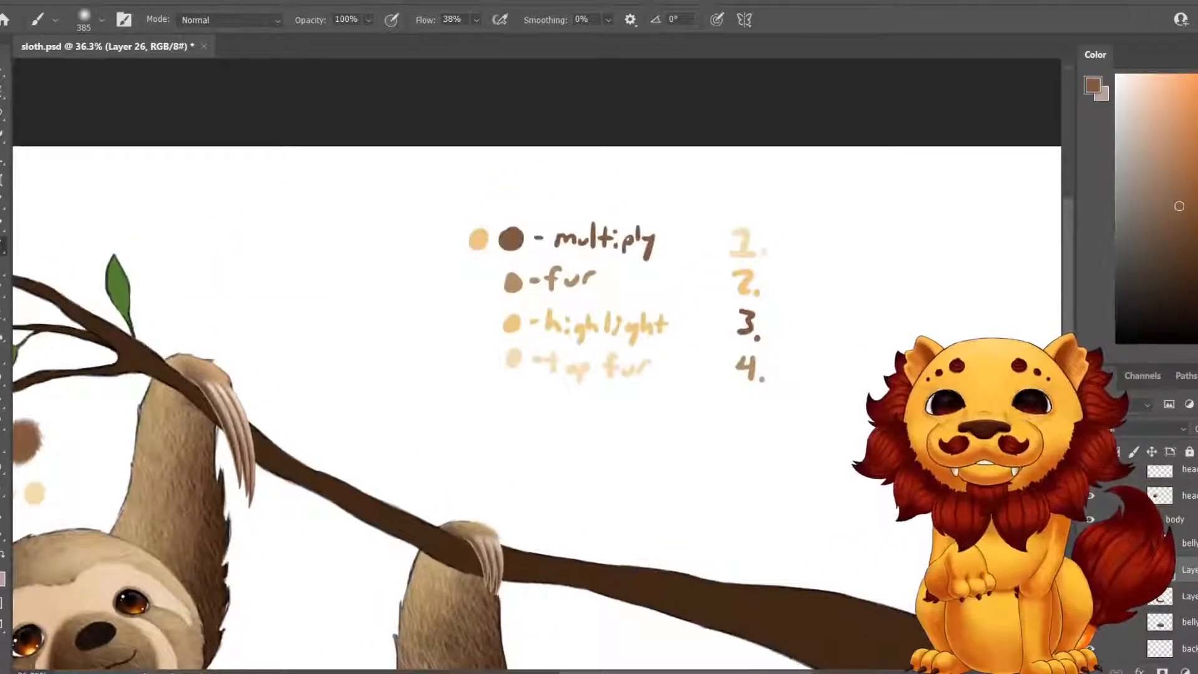
key(i)
click(511, 323)
drag(387, 562, 566, 155)
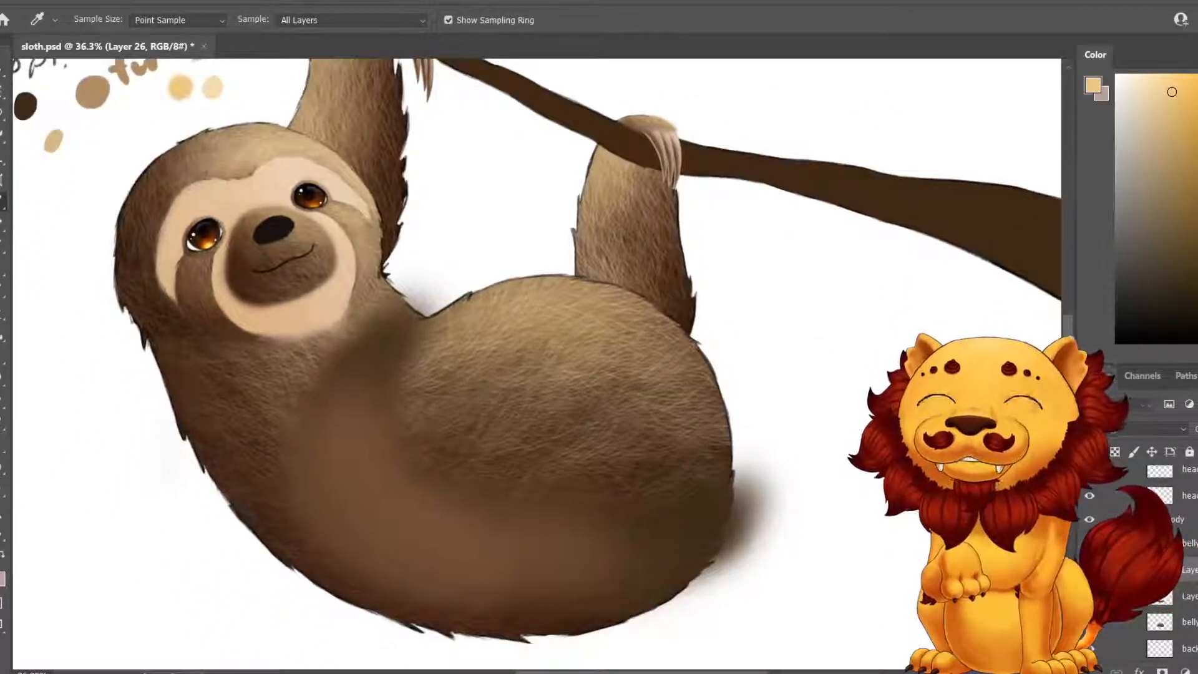
key(b)
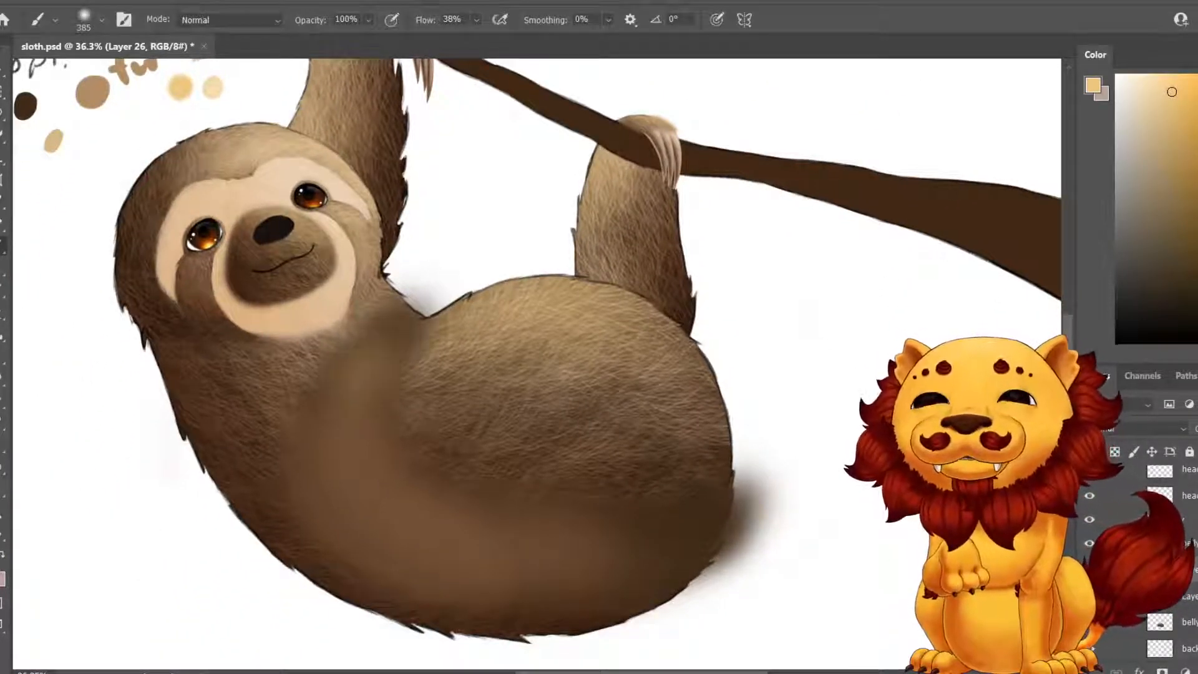
key(ctrl+z)
mouse_move(374, 371)
mouse_down()
mouse_move(343, 401)
mouse_move(367, 437)
mouse_up()
mouse_move(649, 552)
mouse_down()
mouse_move(711, 513)
mouse_move(698, 542)
mouse_move(658, 547)
mouse_up()
key(ctrl+z)
drag(726, 481, 692, 562)
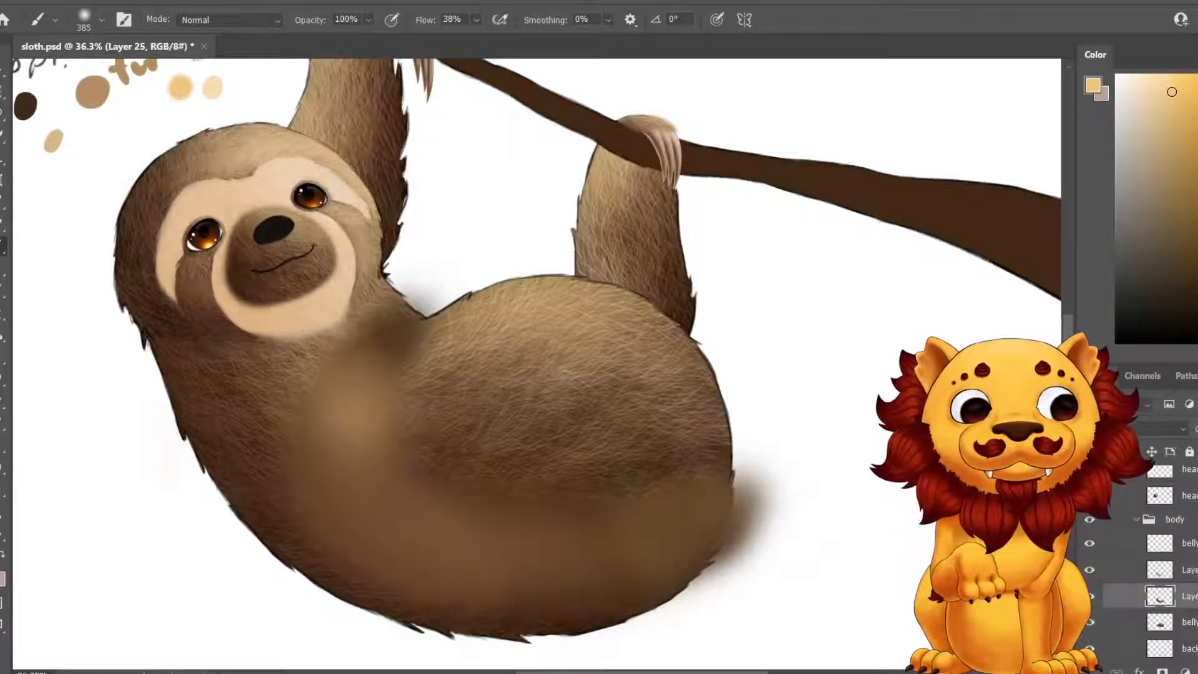
Touch up the yellow patch on the chest and set Layer 26's blend mode to Multiply.
drag(548, 249, 532, 480)
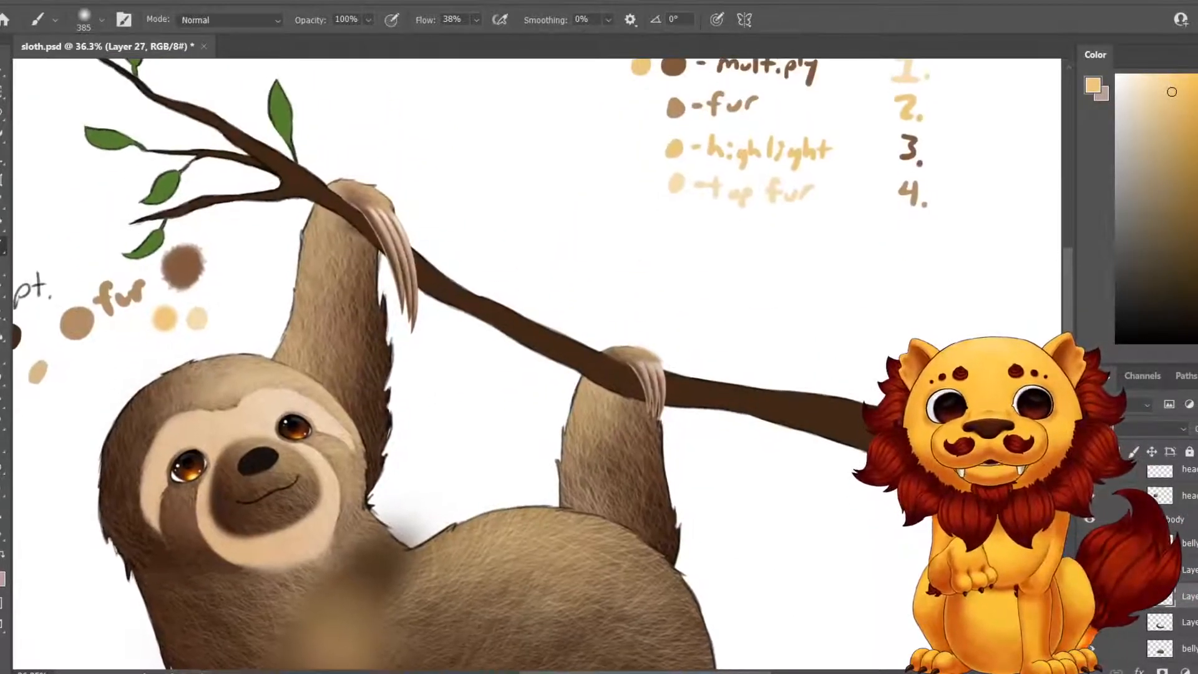
key(ctrl+z)
drag(343, 618, 340, 648)
click(1173, 429)
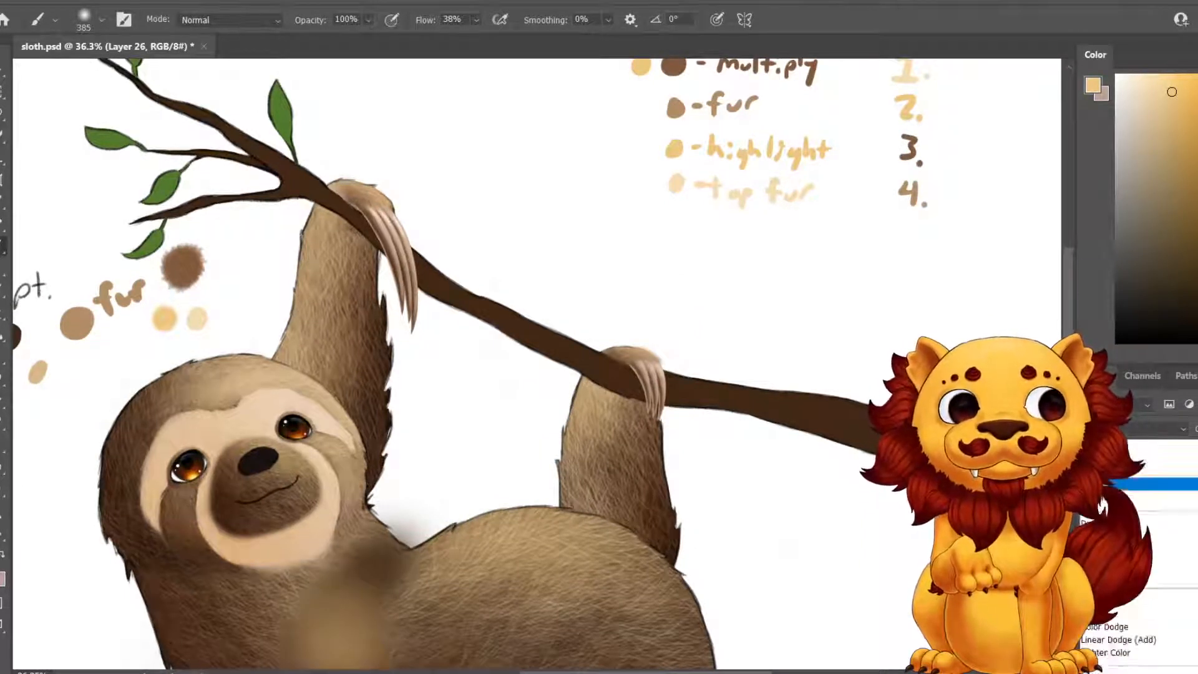
click(1160, 318)
Sample the brown "fur" swatch from the colour key as the painting colour.
drag(499, 468, 608, 293)
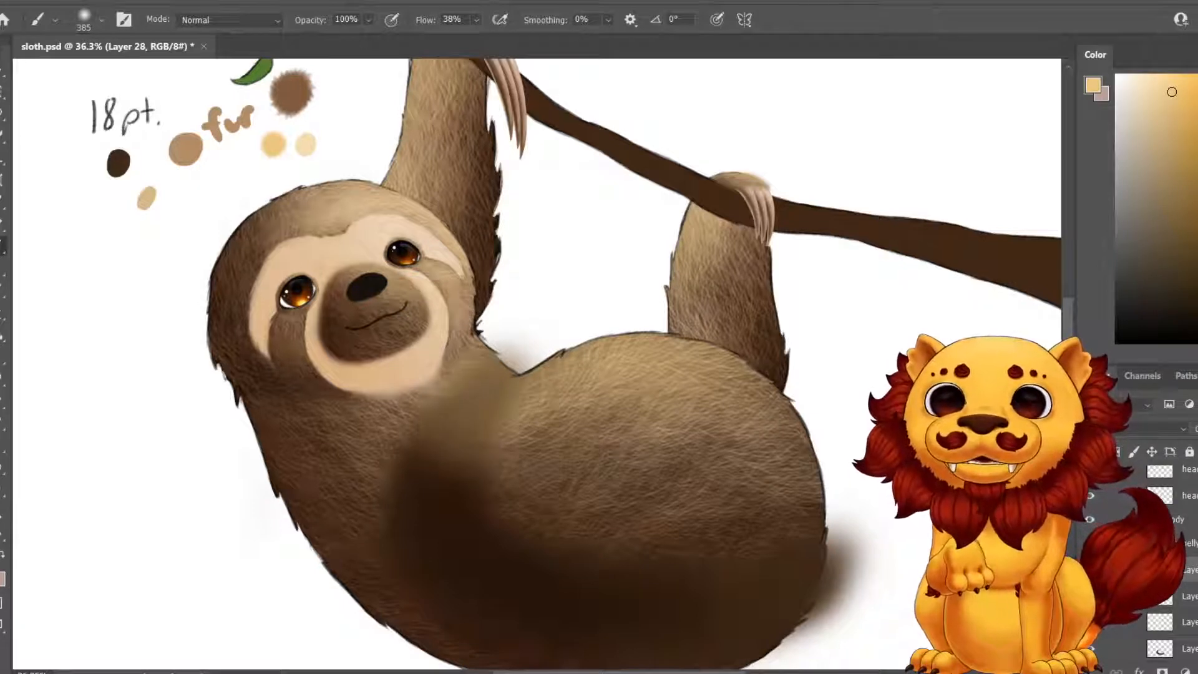
drag(531, 280, 407, 476)
key(i)
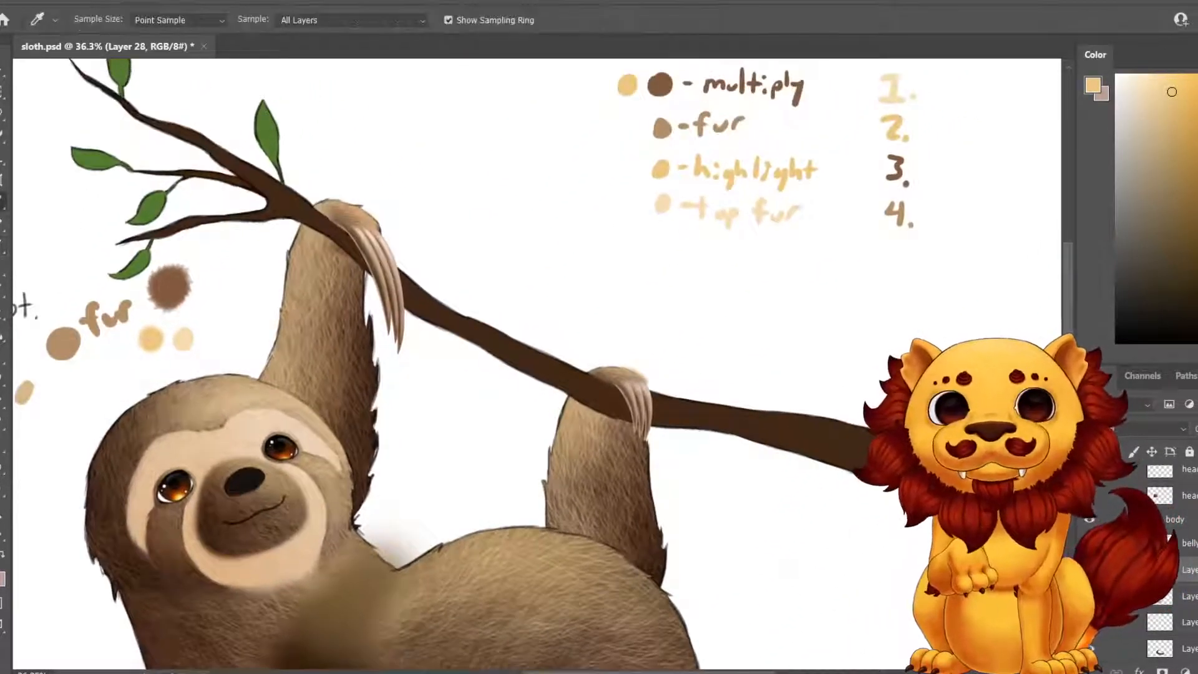
click(661, 128)
mouse_move(562, 406)
mouse_down()
mouse_move(585, 261)
mouse_move(622, 141)
mouse_up()
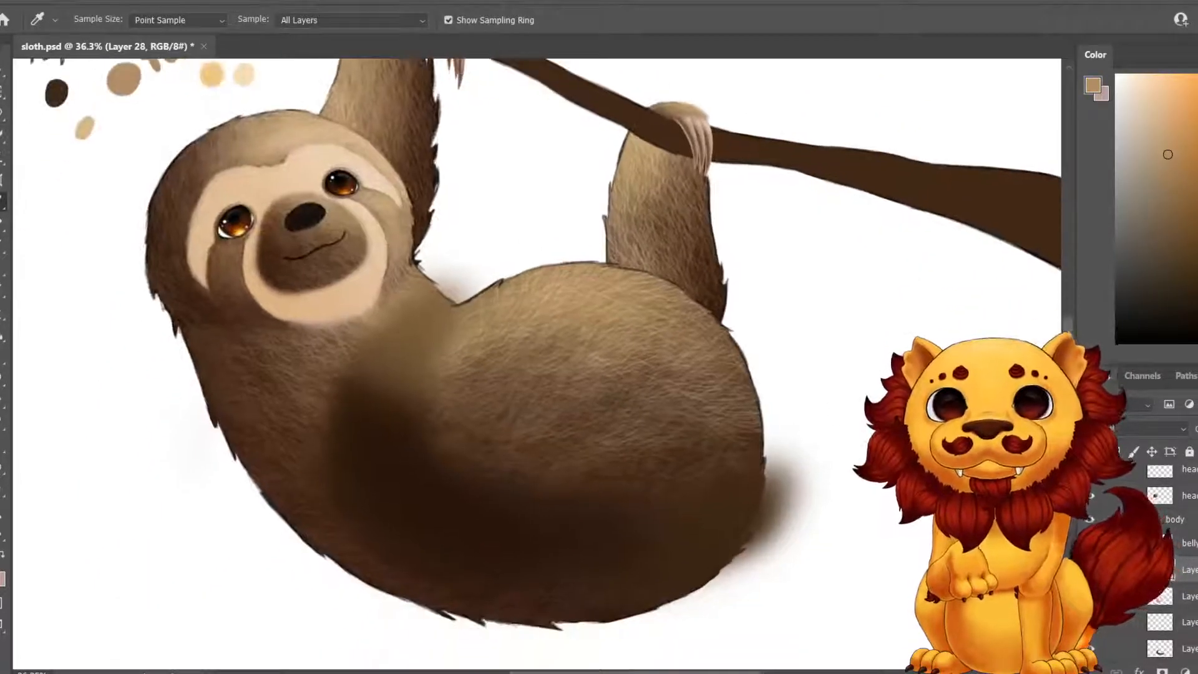
Enlarge the soft round eraser to 243 px and make Layer 27 the active layer.
key(e)
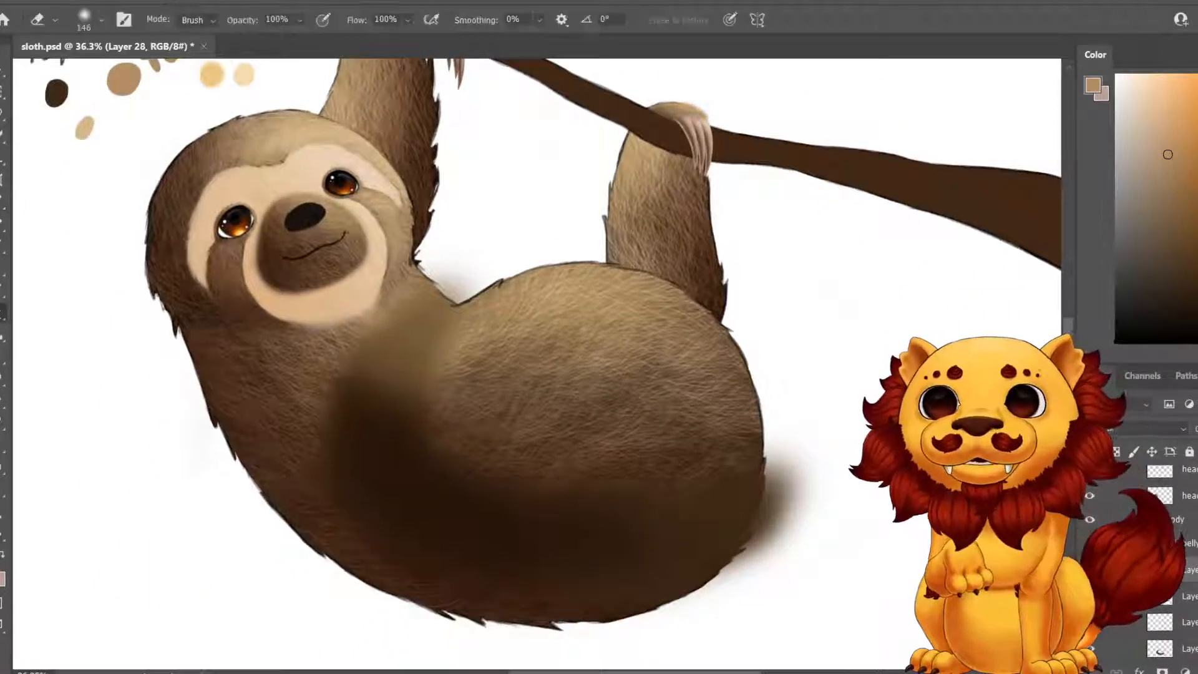
click(101, 20)
drag(139, 74, 156, 74)
key(Return)
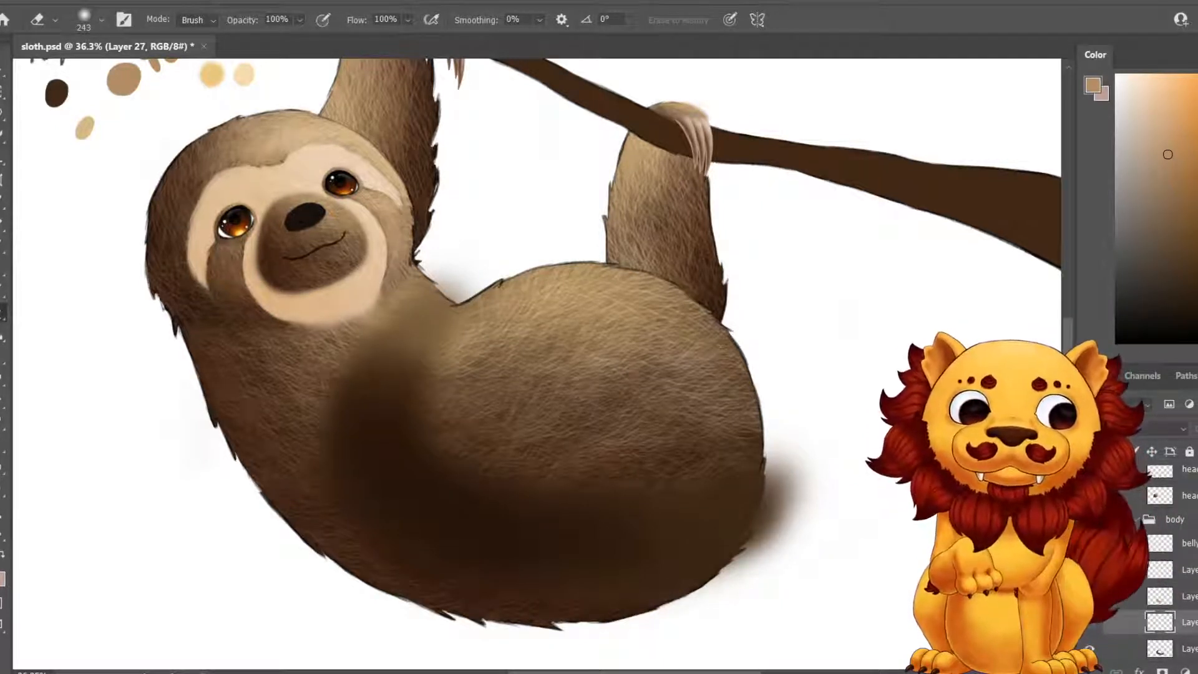
Switch from the soft round brush to the recent 322 px fur brush and enlarge it to 369 px.
key(b)
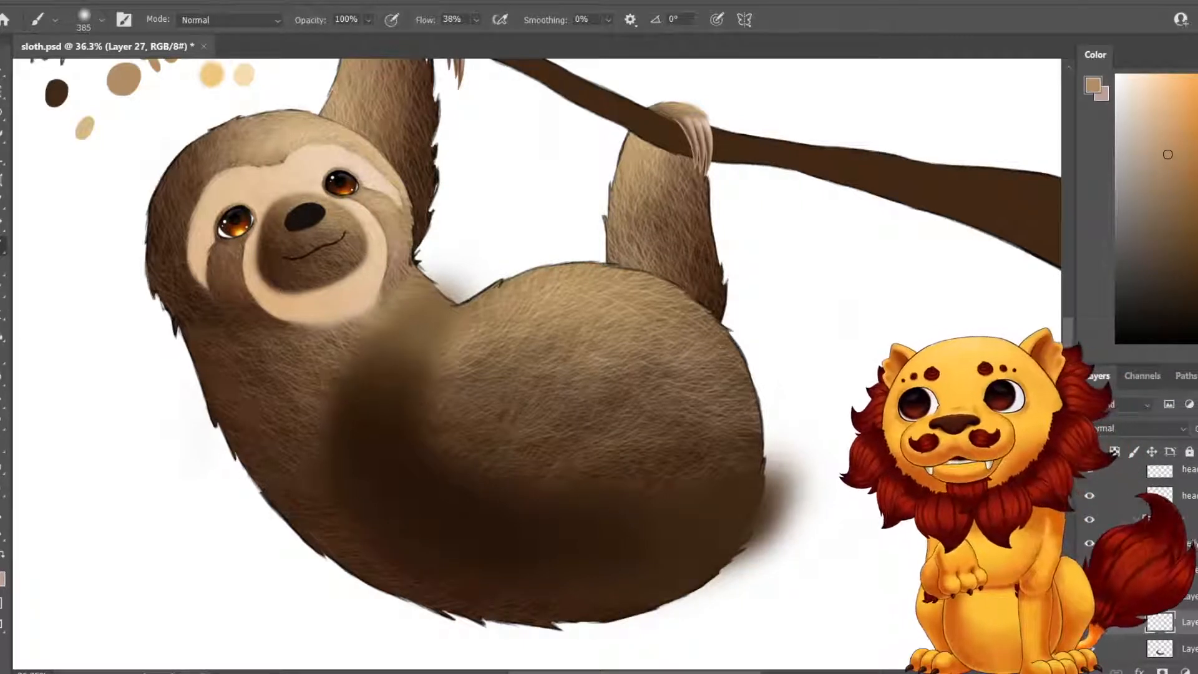
click(101, 20)
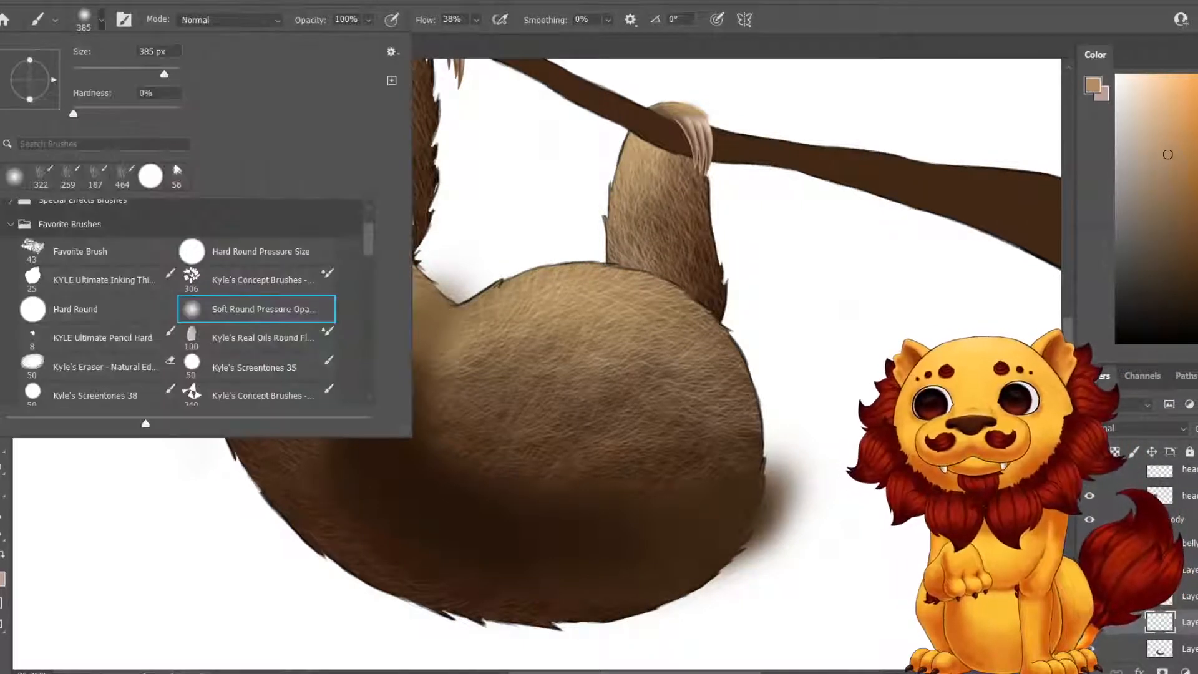
click(41, 174)
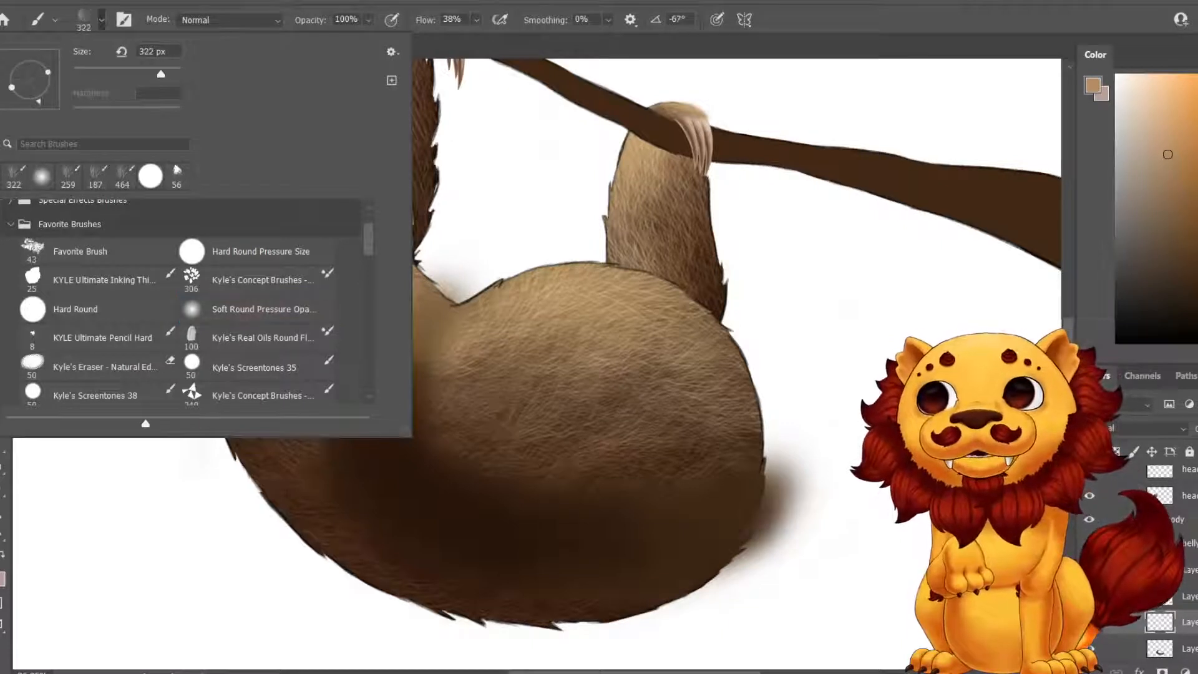
key(Return)
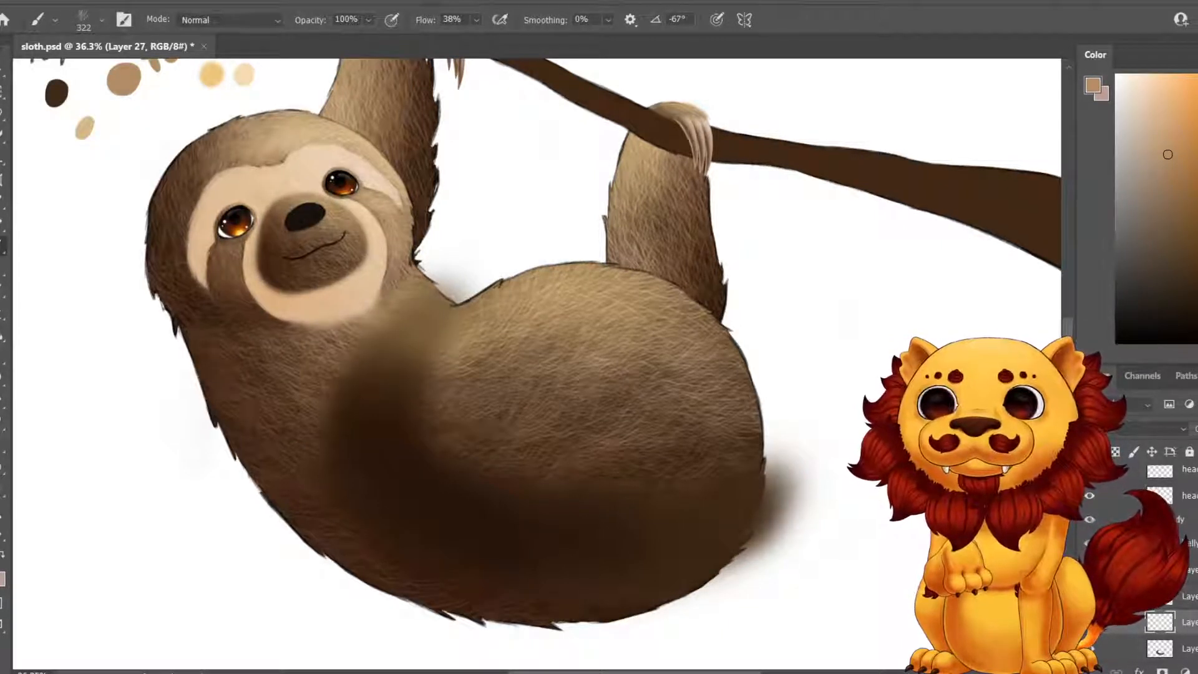
click(101, 20)
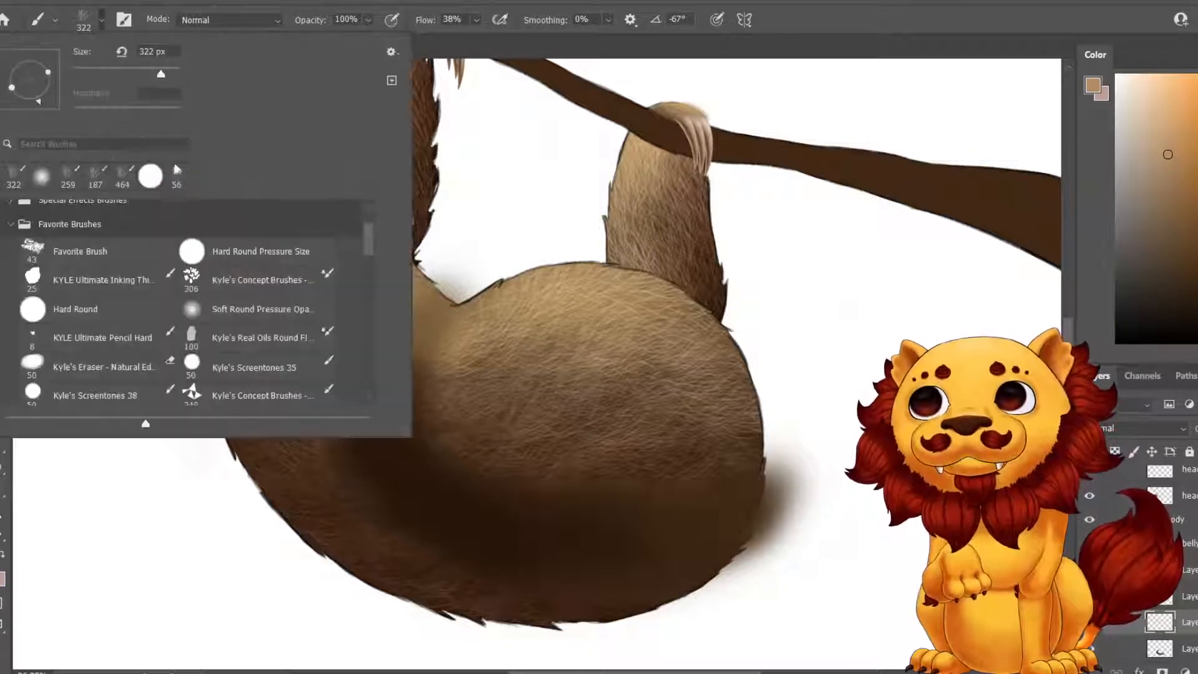
drag(160, 74, 163, 74)
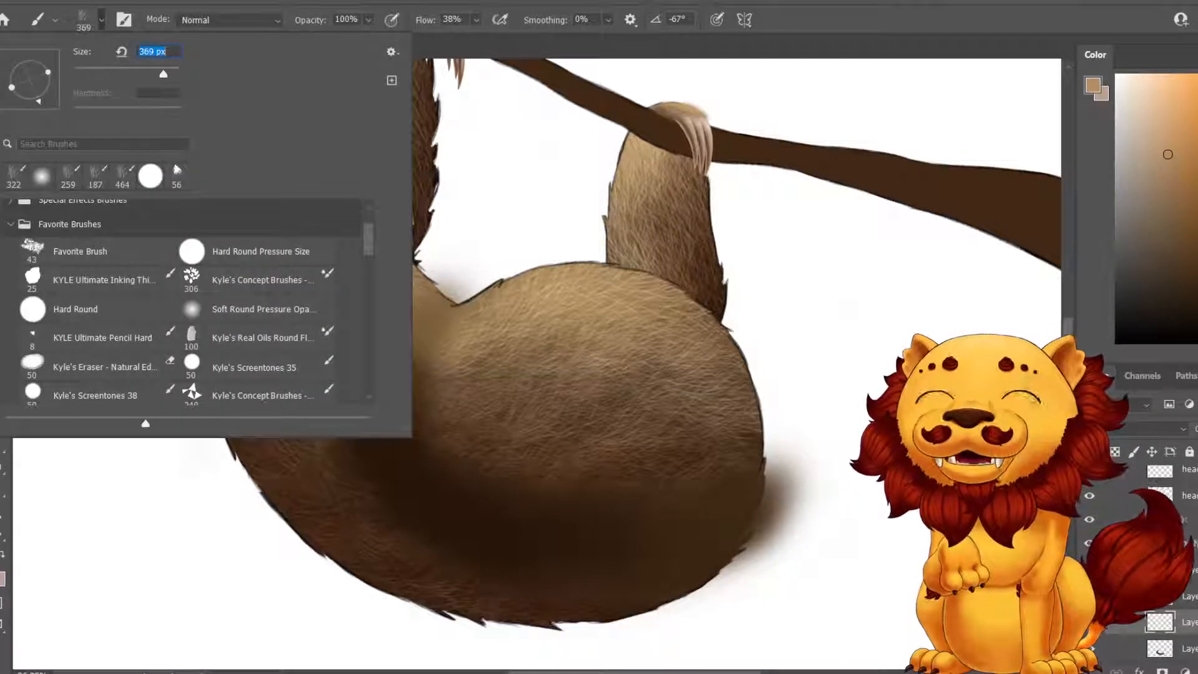
key(Return)
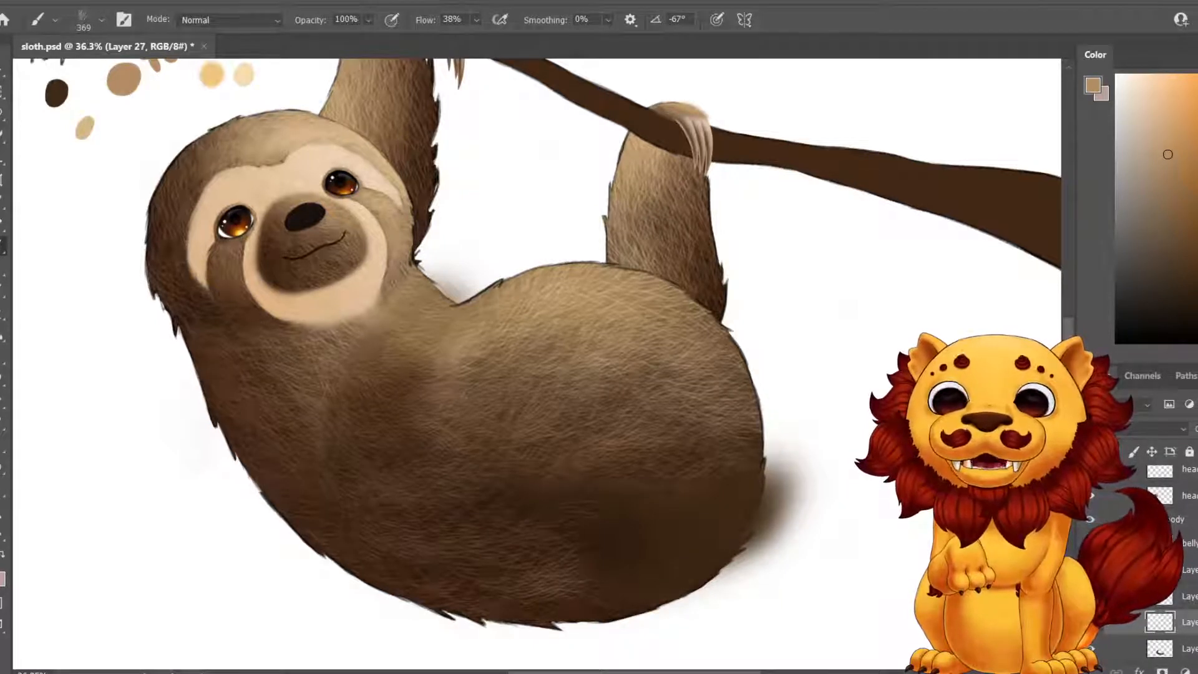
Paint brown fur strokes across the lower and rear belly on Layer 27, undoing the misplaced ones.
drag(543, 497, 665, 499)
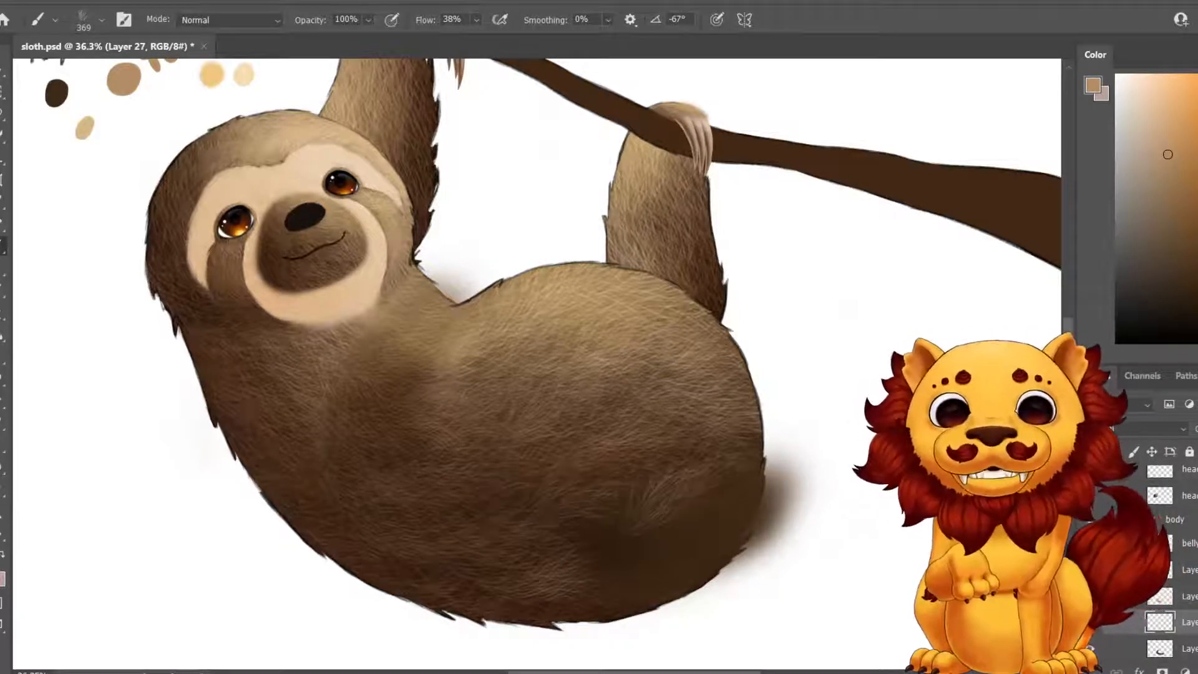
key(ctrl+z)
drag(586, 552, 751, 533)
mouse_move(583, 580)
mouse_down()
mouse_move(630, 605)
mouse_move(752, 530)
mouse_move(808, 530)
mouse_up()
key(ctrl+z)
drag(649, 587, 789, 540)
key(ctrl+z)
drag(664, 574, 717, 530)
key(ctrl+z)
mouse_move(642, 531)
mouse_down()
mouse_move(754, 490)
mouse_move(758, 464)
mouse_up()
drag(574, 502, 661, 471)
drag(518, 501, 595, 479)
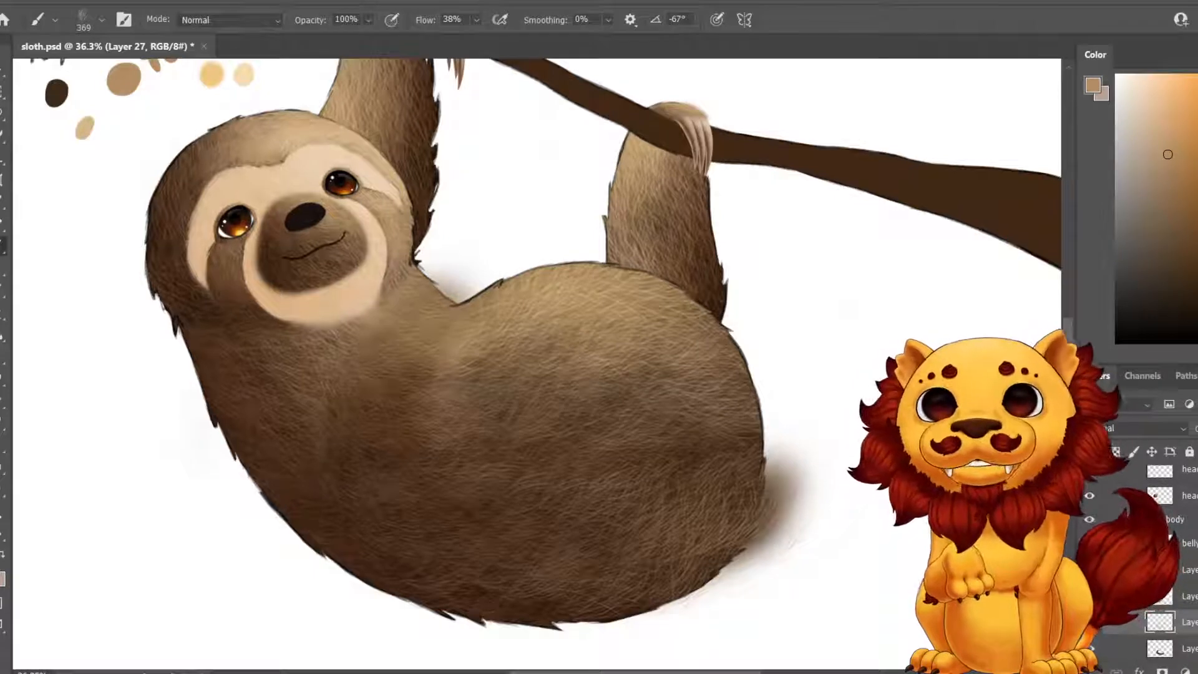
Sample the pale "top fur" swatch and add a new layer in the body group for the fur brush.
drag(536, 262, 488, 469)
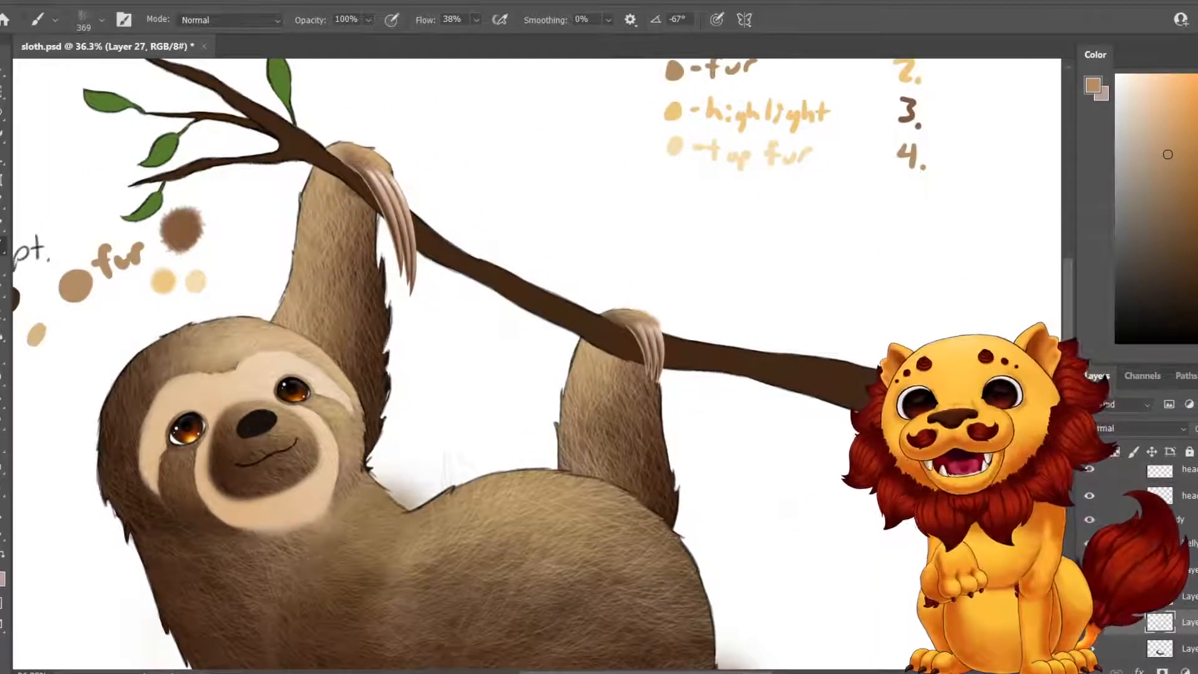
key(i)
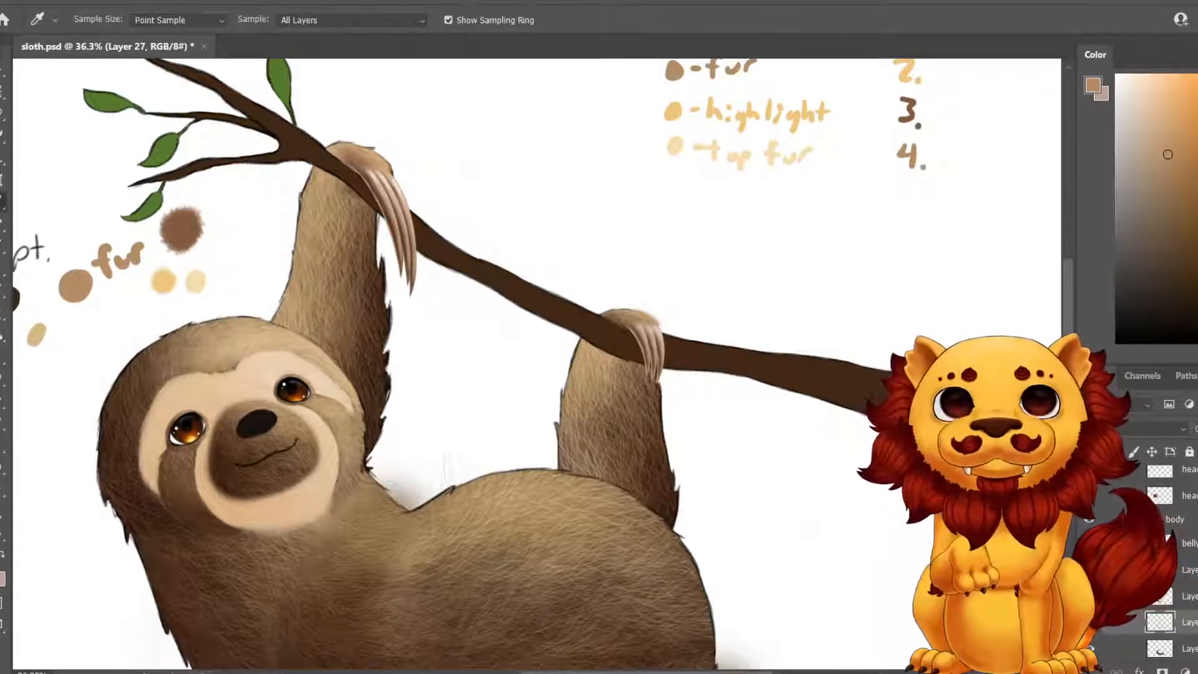
click(674, 147)
click(1187, 570)
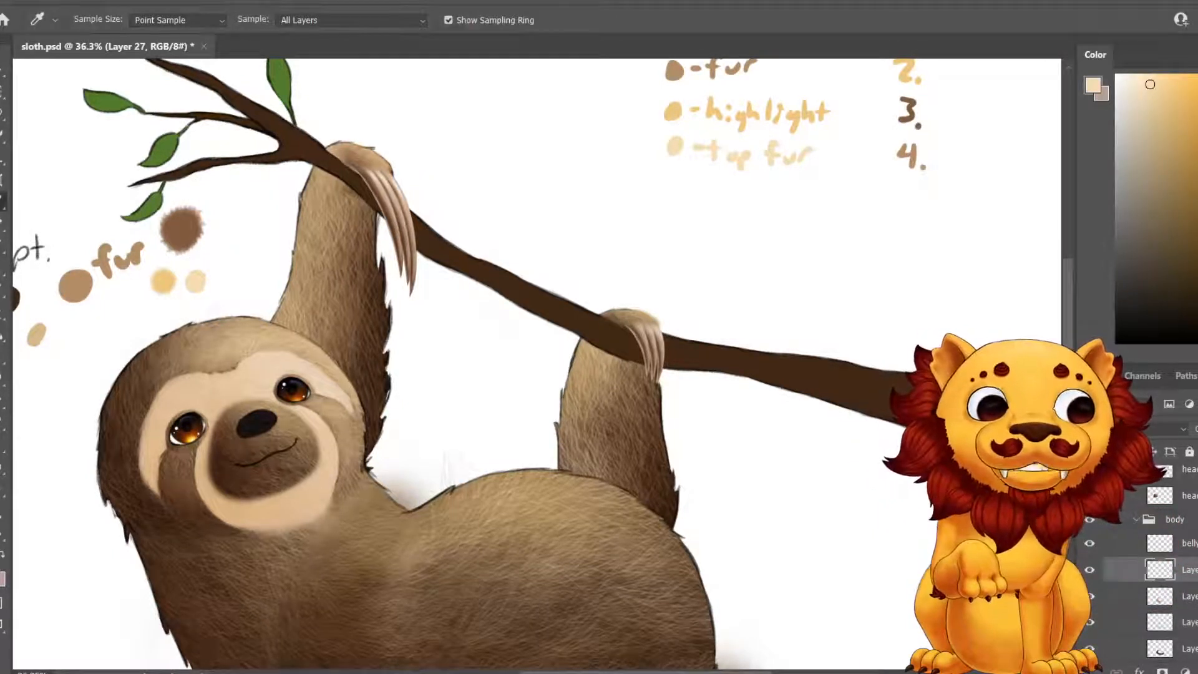
key(b)
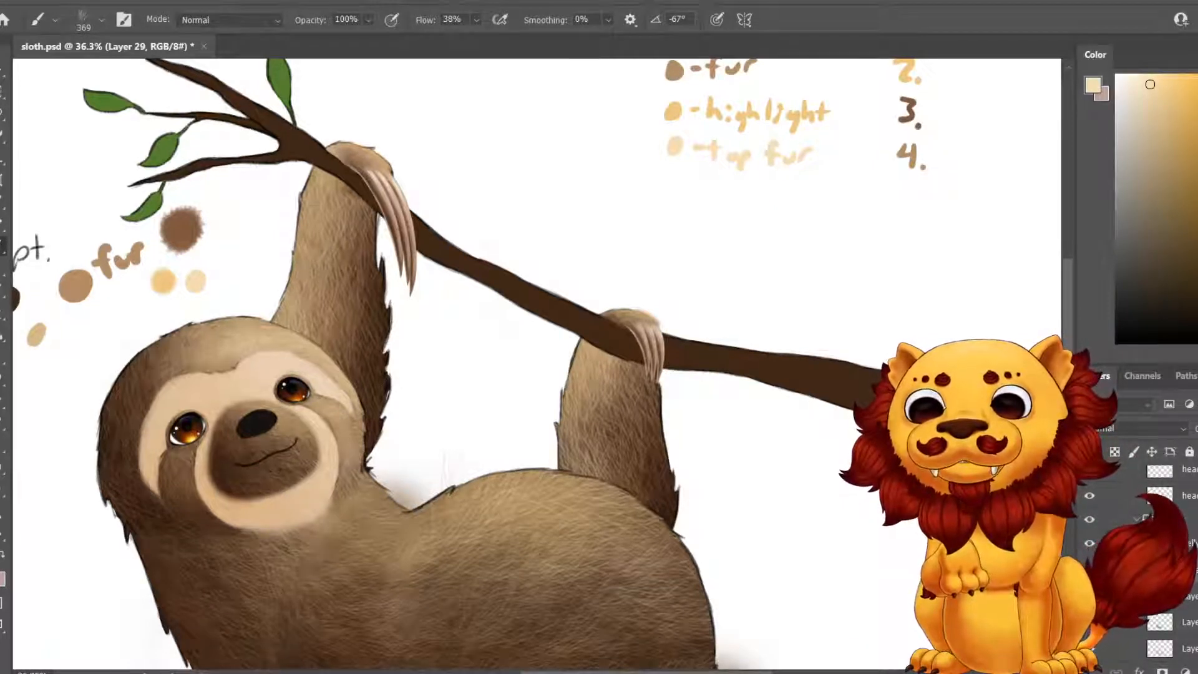
scroll(536, 364, down, 3)
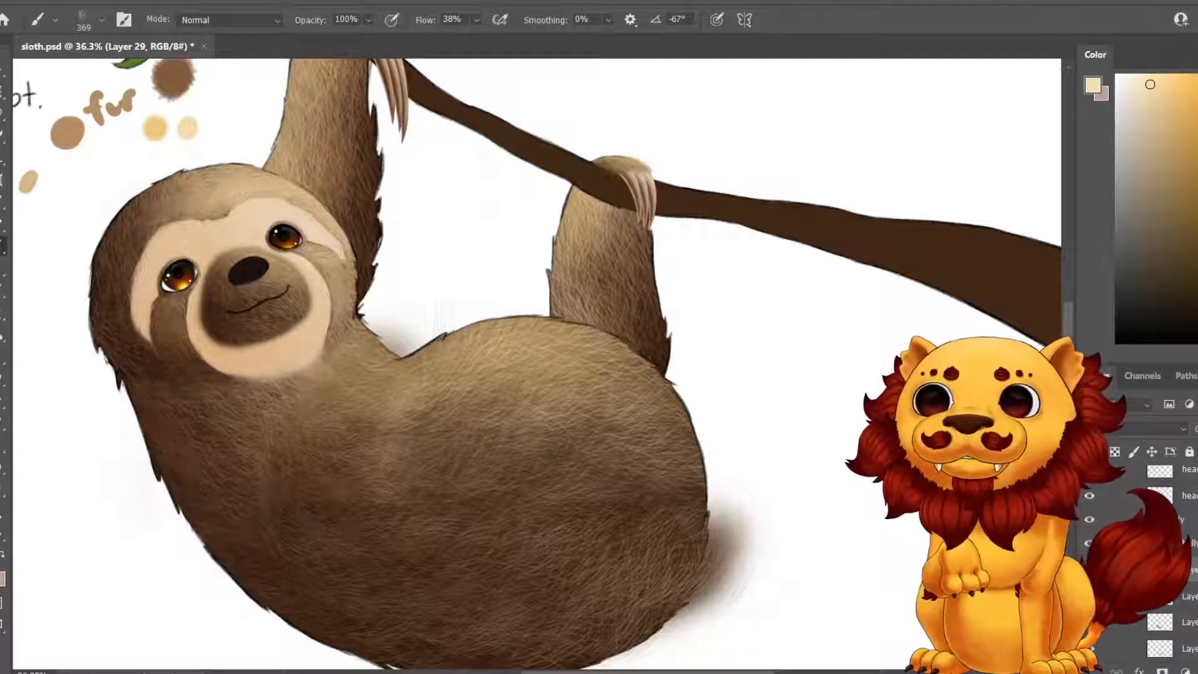
Merge the fur and shading layers above the belly base into a single layer.
scroll(1172, 568, up, 2)
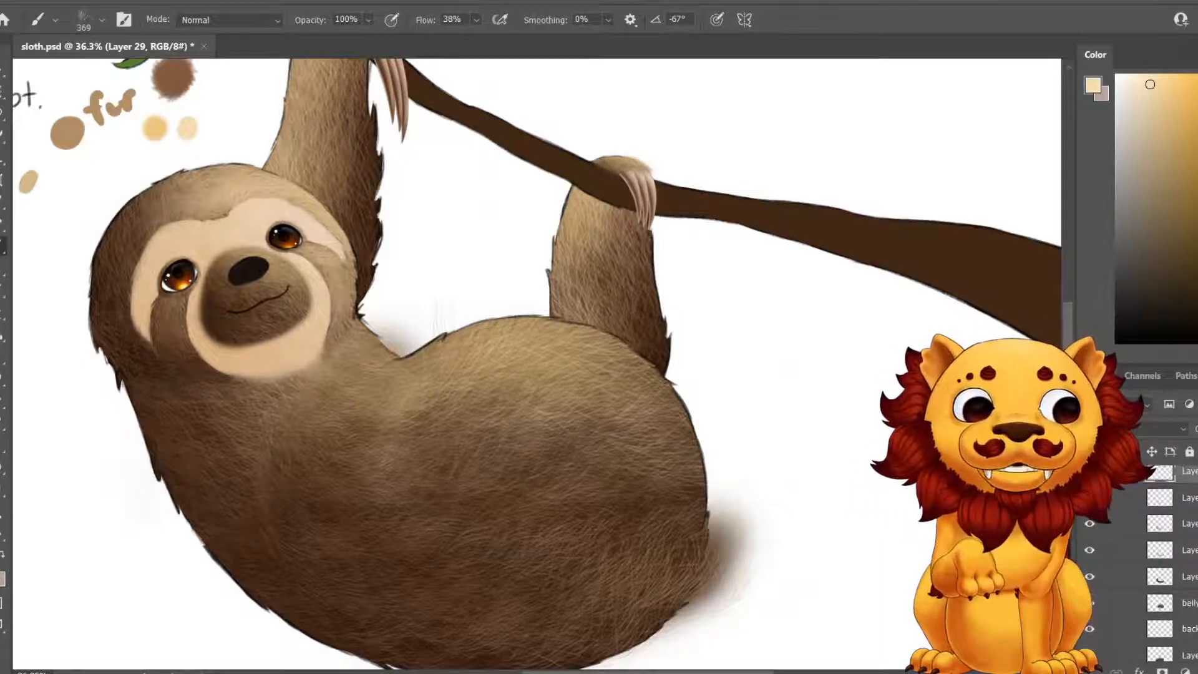
shift+click(1160, 580)
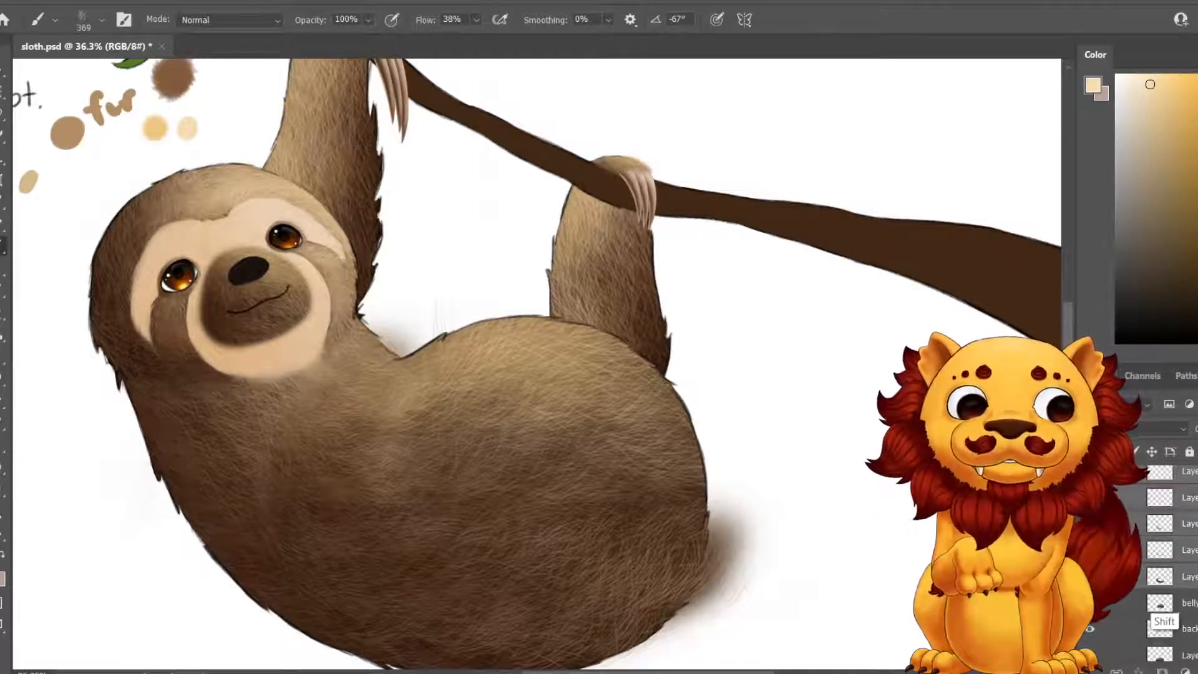
key(ctrl+e)
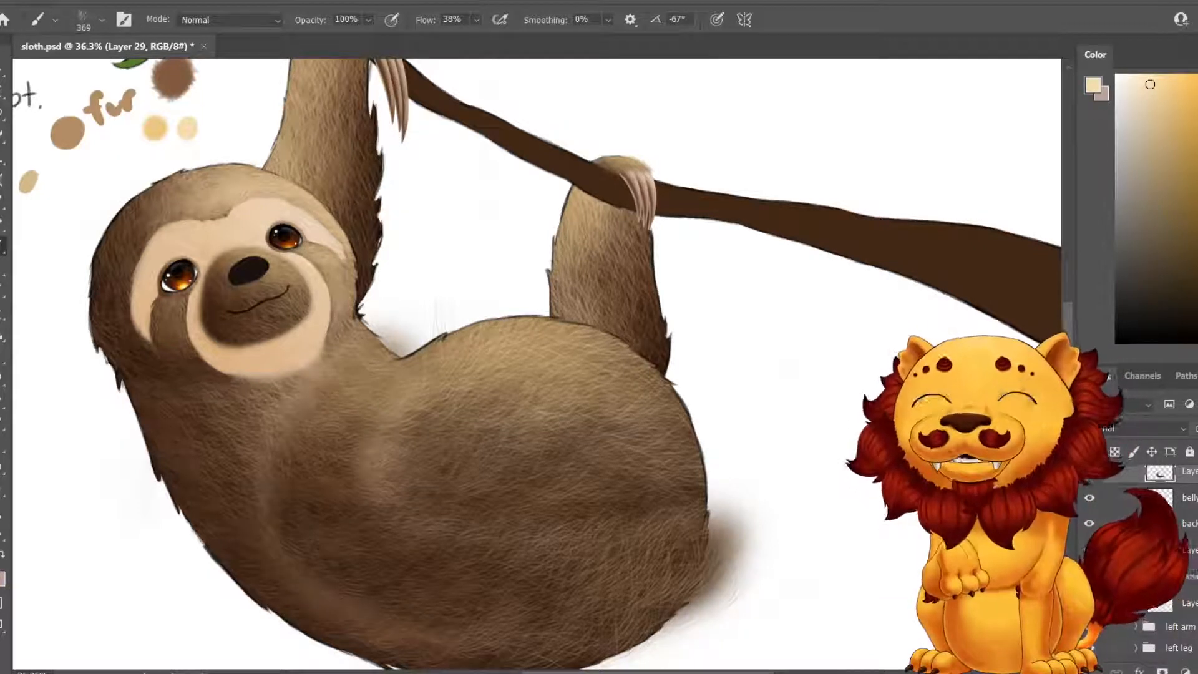
Erase the dark shading that spills outside the outline at the neck and behind the rear of the belly.
key(w)
key(e)
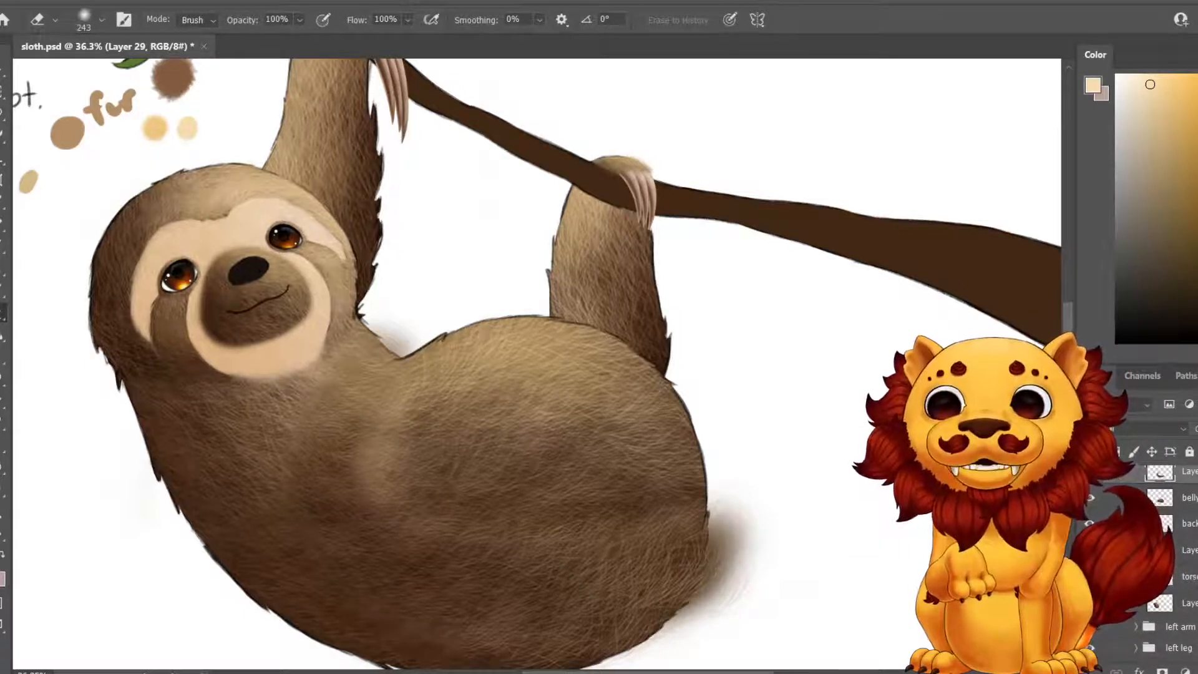
drag(382, 312, 405, 331)
mouse_move(729, 503)
mouse_down()
mouse_move(742, 574)
mouse_move(686, 624)
mouse_up()
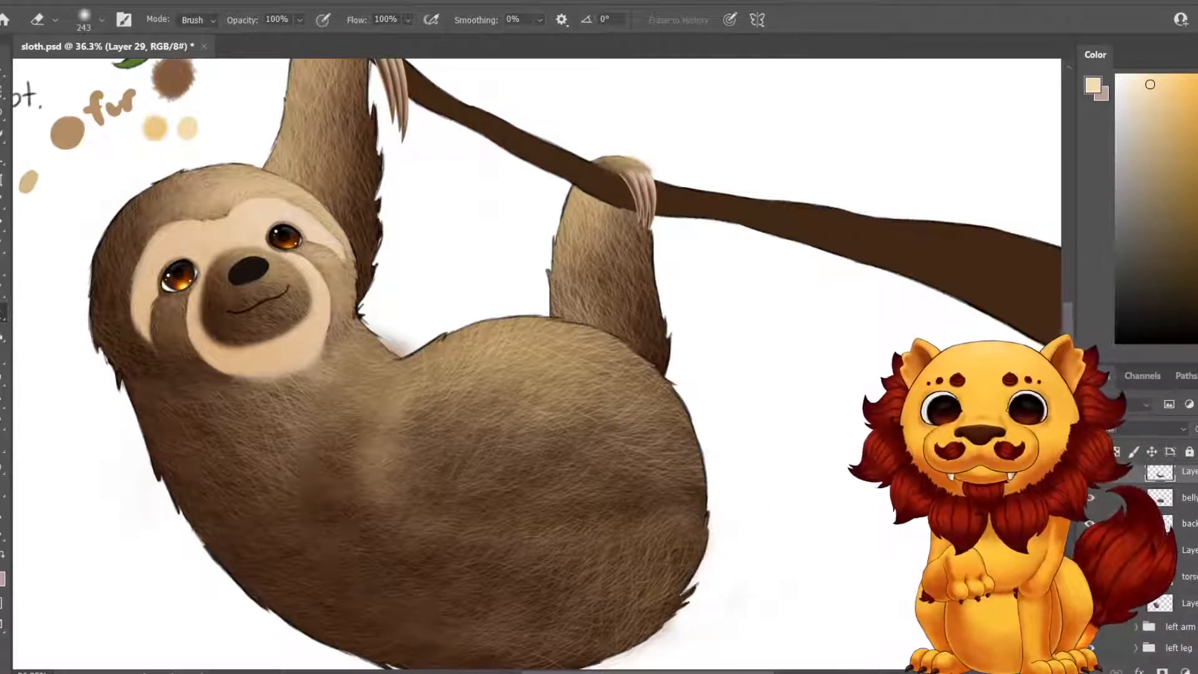
Set the eraser to 385 px and soften the merged fur along the belly's lower edge, undoing a stray stroke.
click(101, 20)
drag(156, 74, 163, 73)
key(Return)
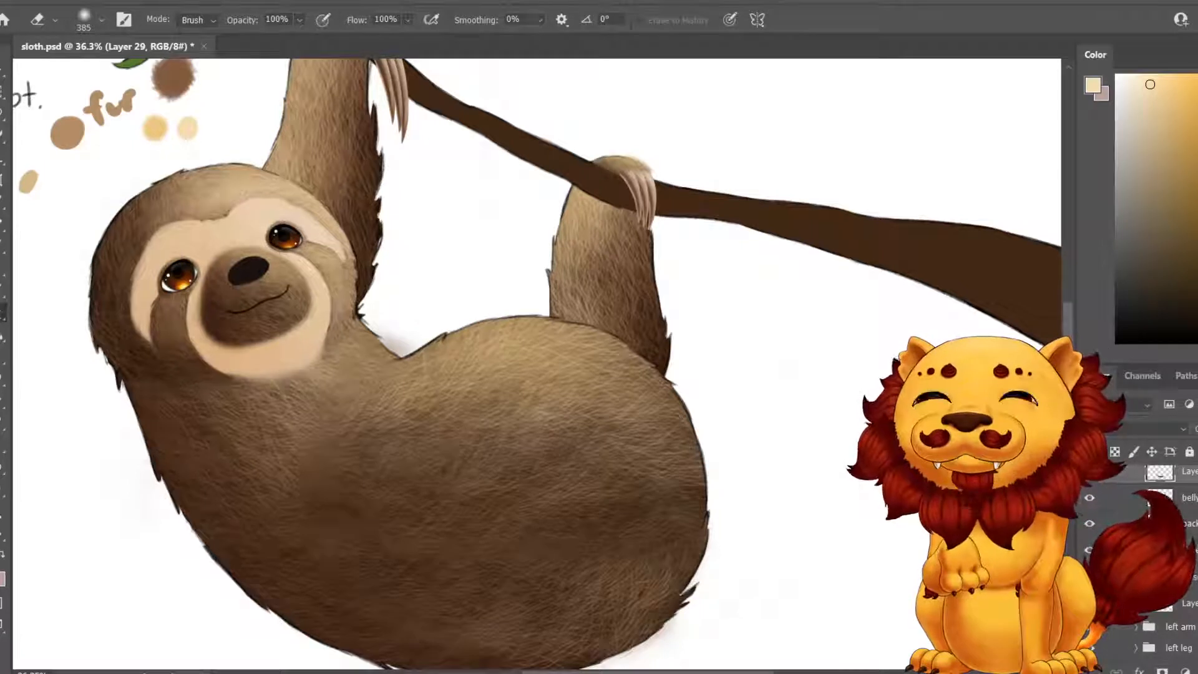
mouse_move(461, 663)
mouse_down()
mouse_move(646, 645)
mouse_move(671, 624)
mouse_up()
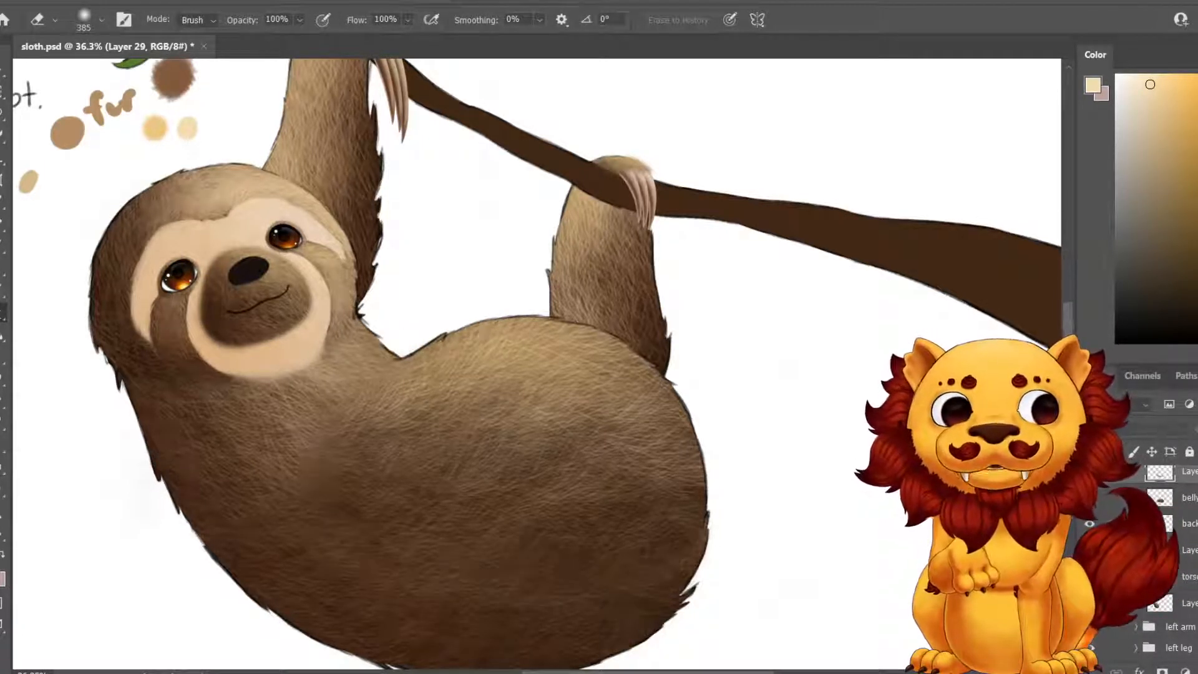
key(ctrl+z)
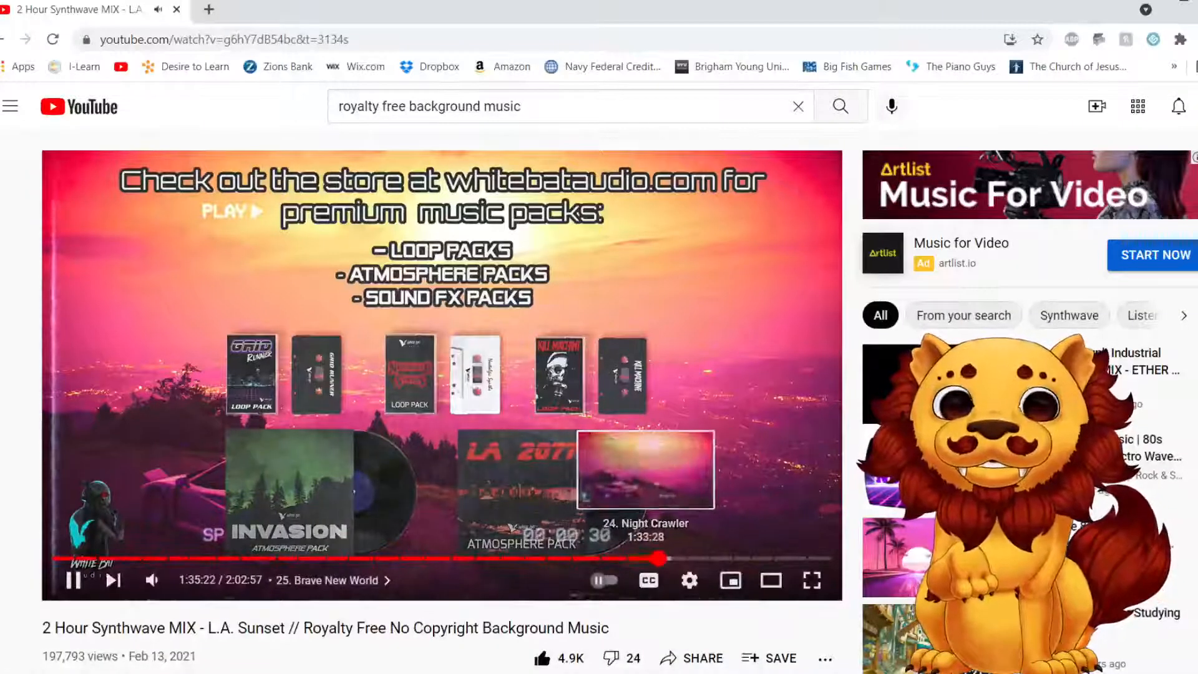
click(1145, 9)
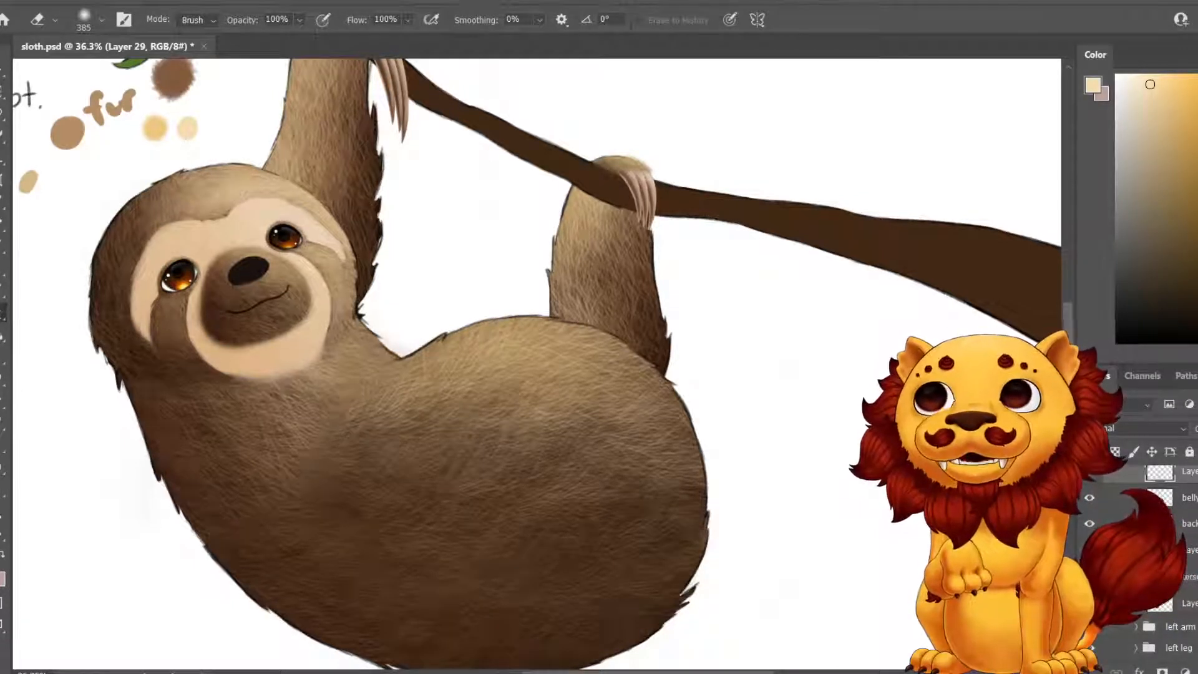
Reduce the eraser size to 51 px.
click(101, 20)
drag(163, 73, 99, 74)
click(101, 20)
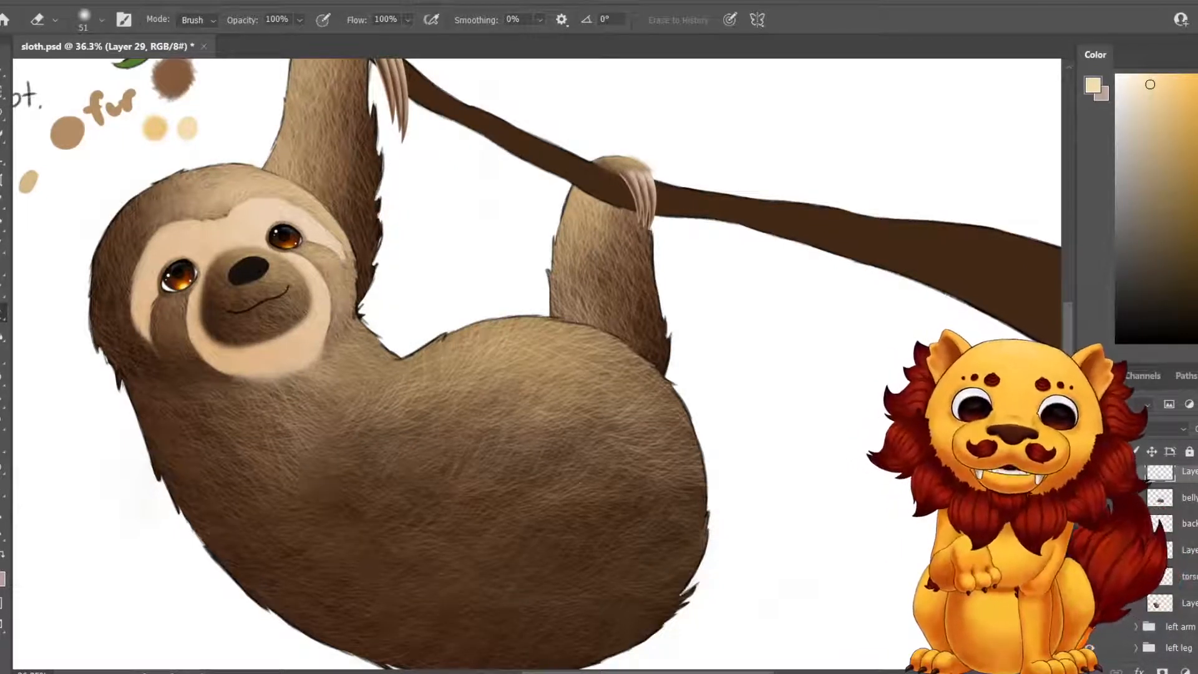
click(102, 20)
click(102, 20)
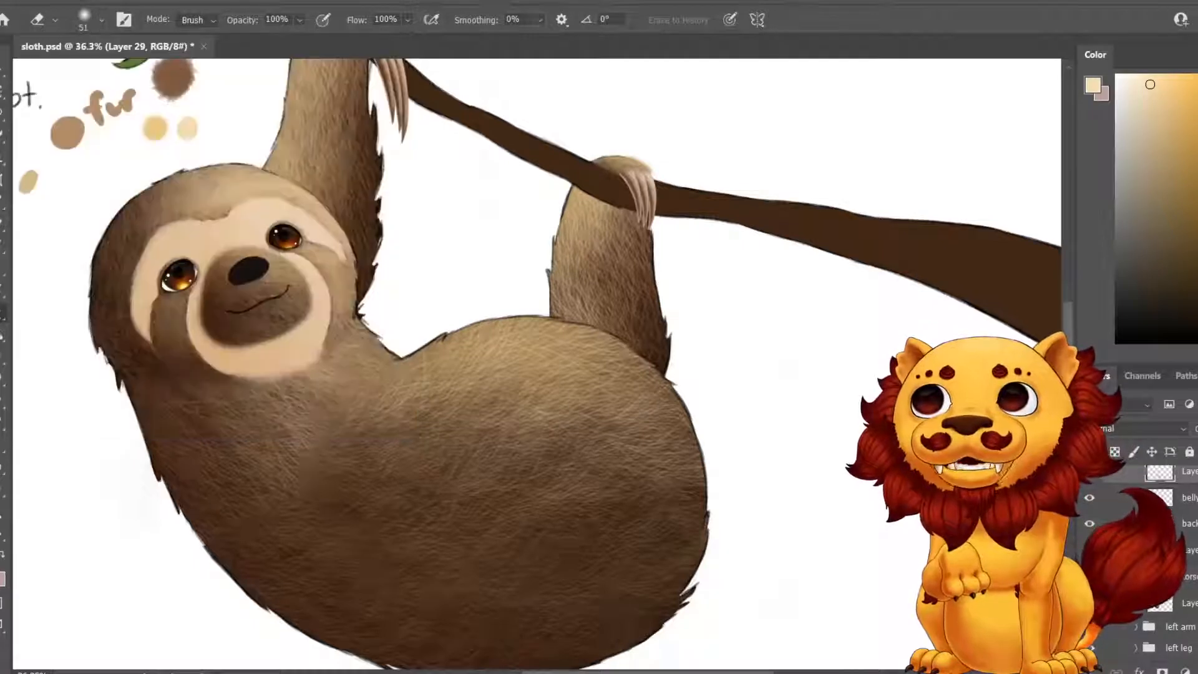
Save the sloth.psd document.
click(10, 1)
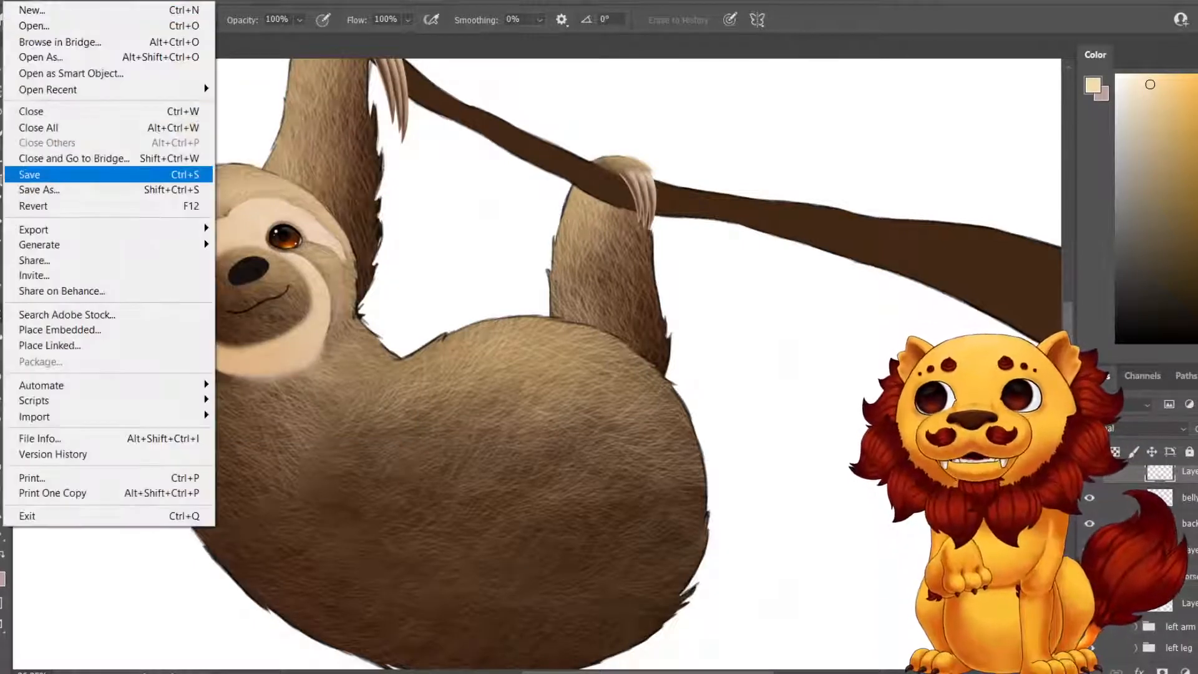
click(74, 175)
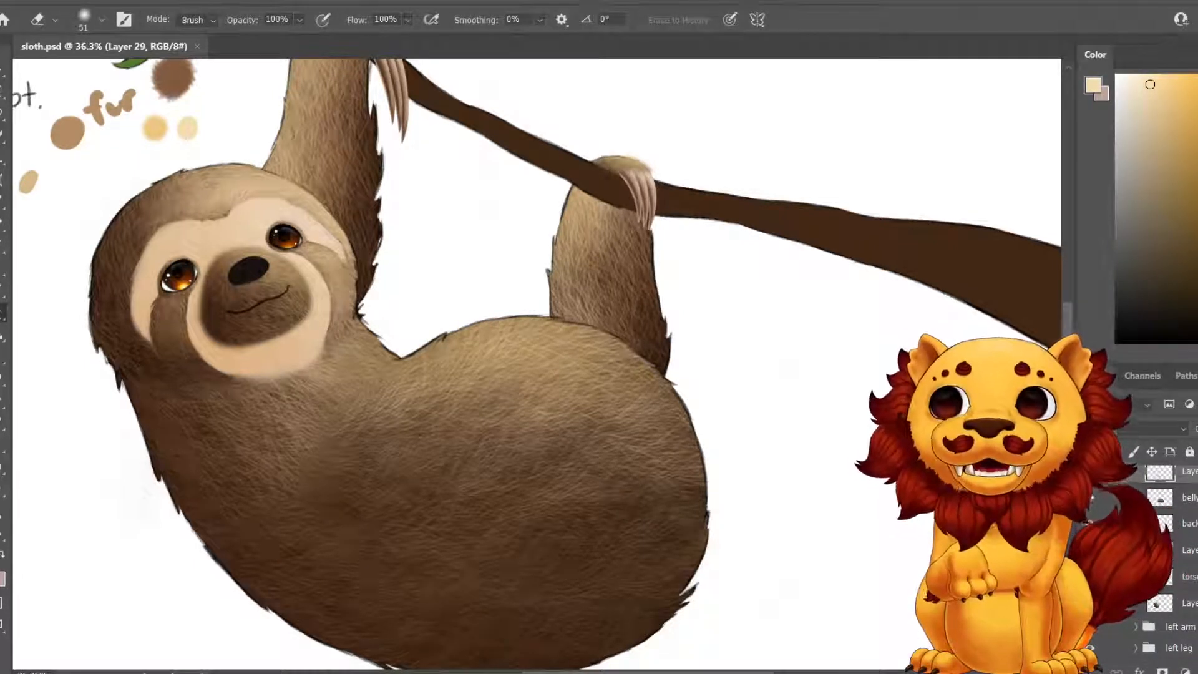
Set the soft eraser to 187 px and make the belly base layer active.
click(101, 20)
drag(102, 74, 150, 73)
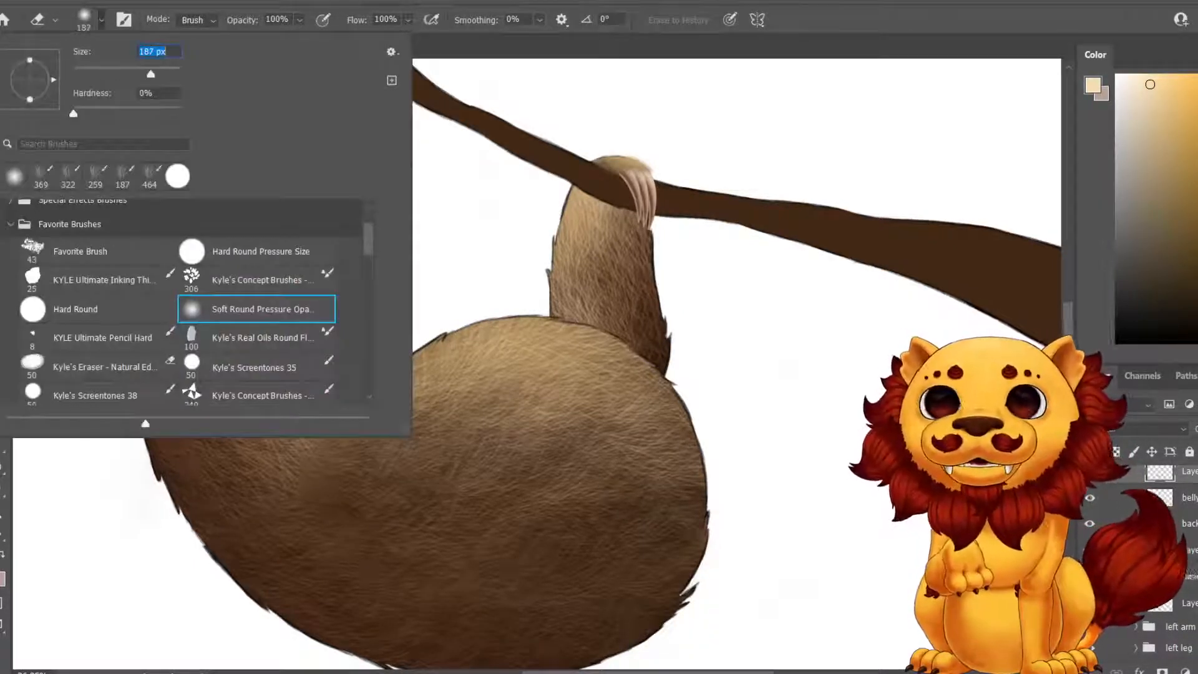
key(Return)
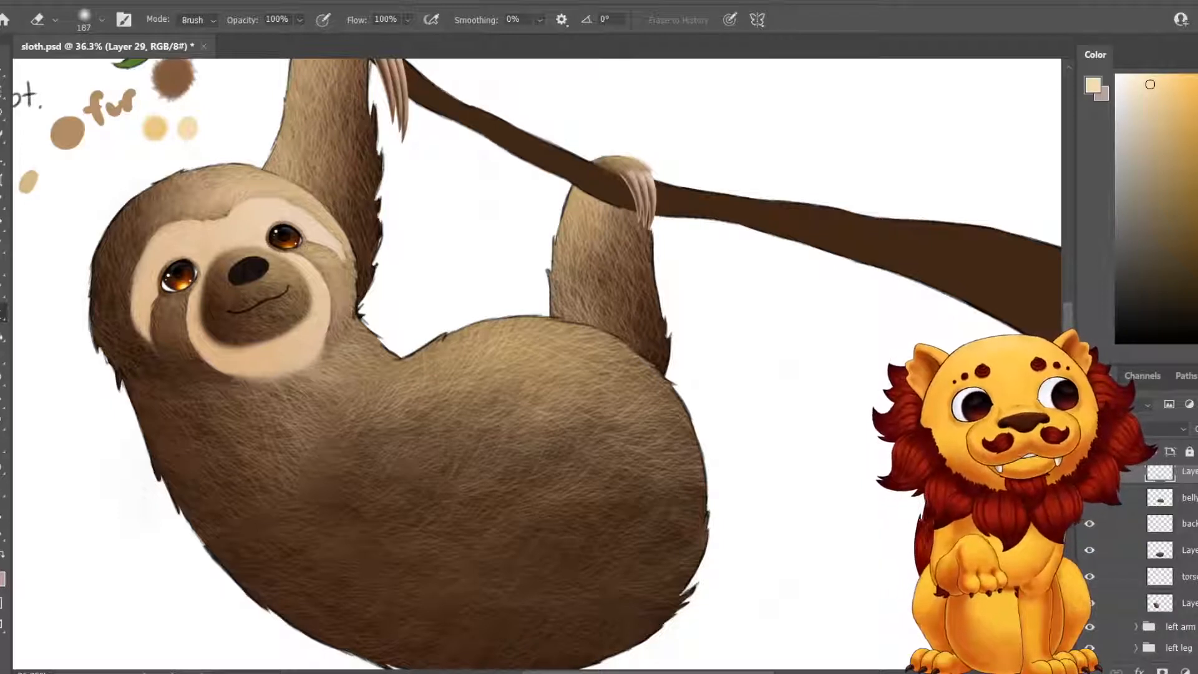
click(1187, 498)
scroll(1172, 537, up, 3)
scroll(1173, 599, down, 1)
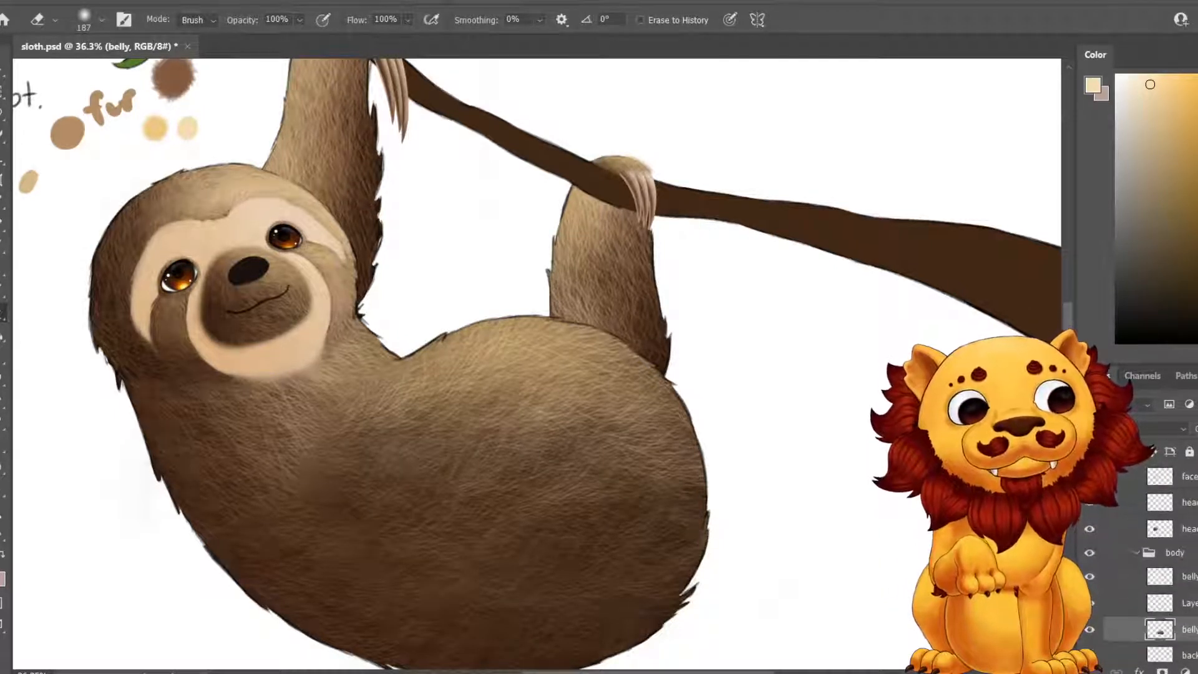
Rename Layer 29 in the body group as "belly fur" and save the document.
double_click(1188, 603)
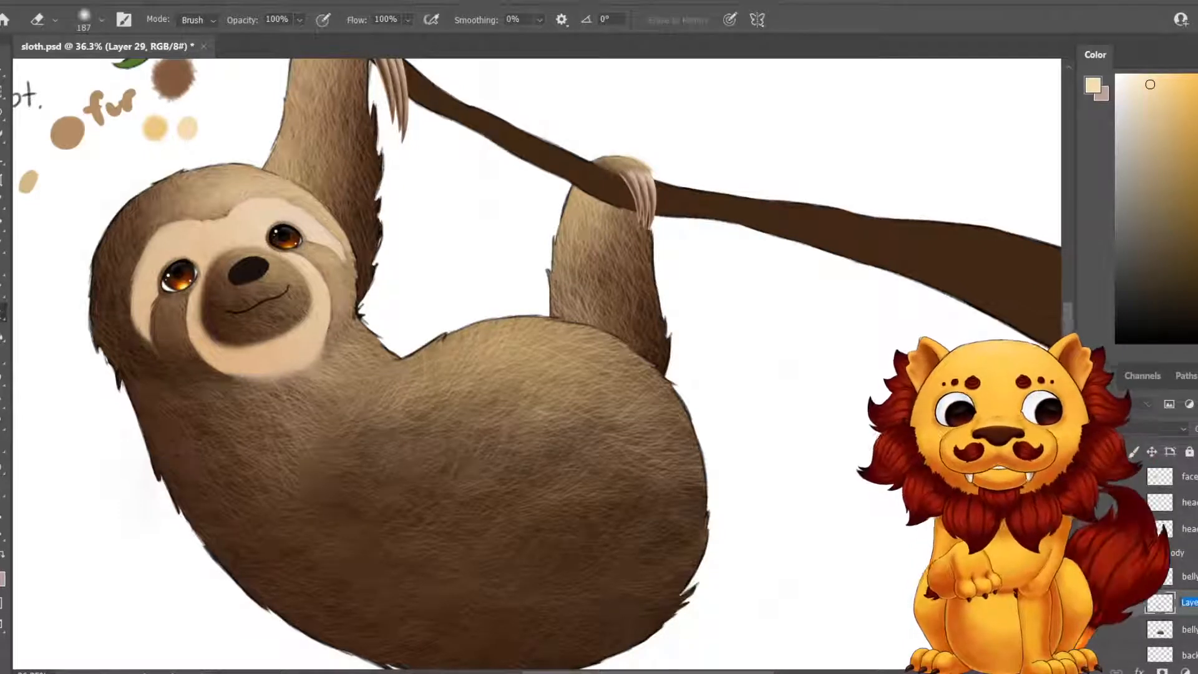
text(belly)
key(Return)
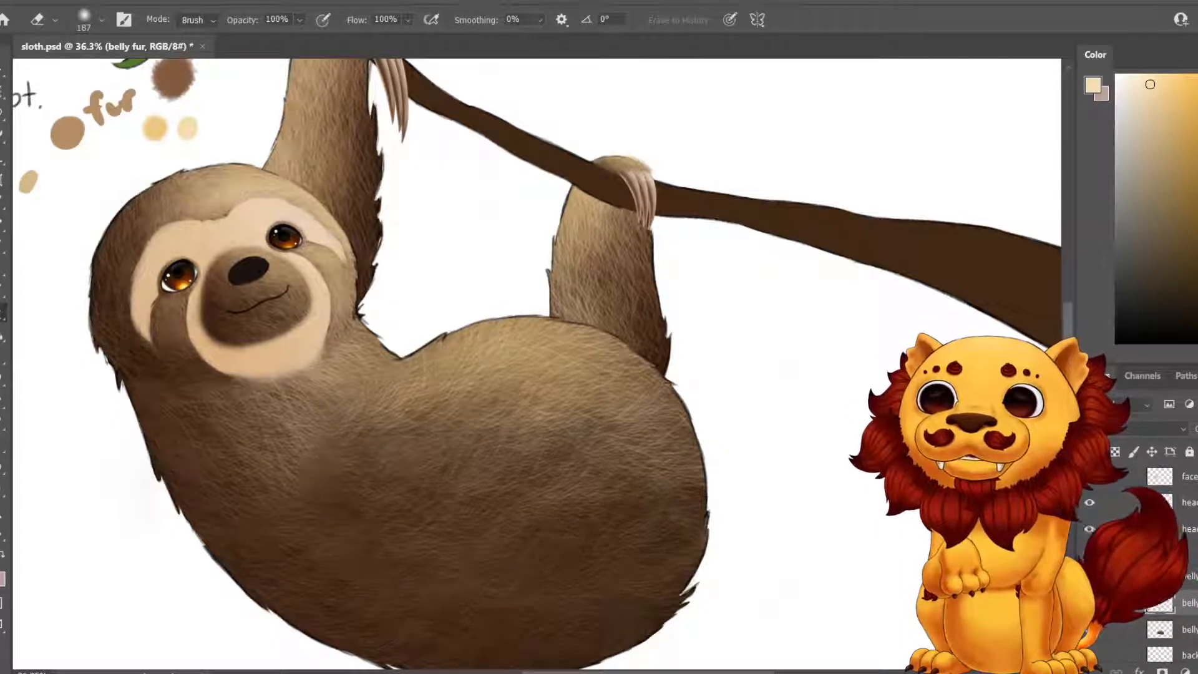
click(17, 2)
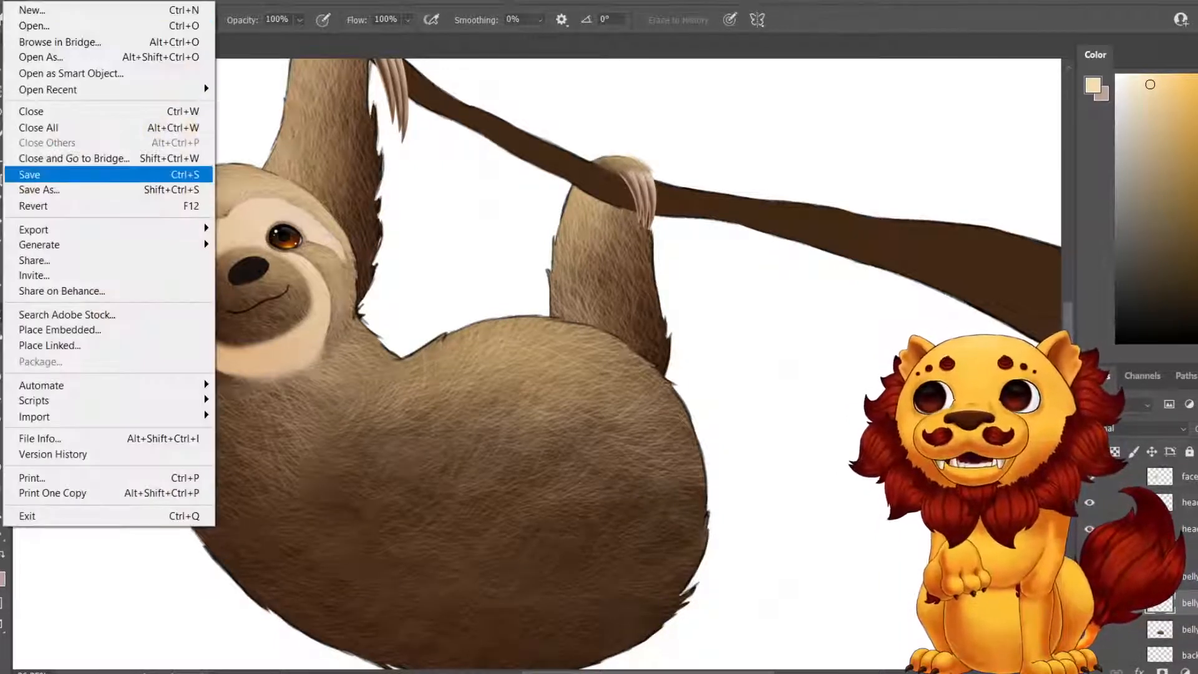
click(179, 174)
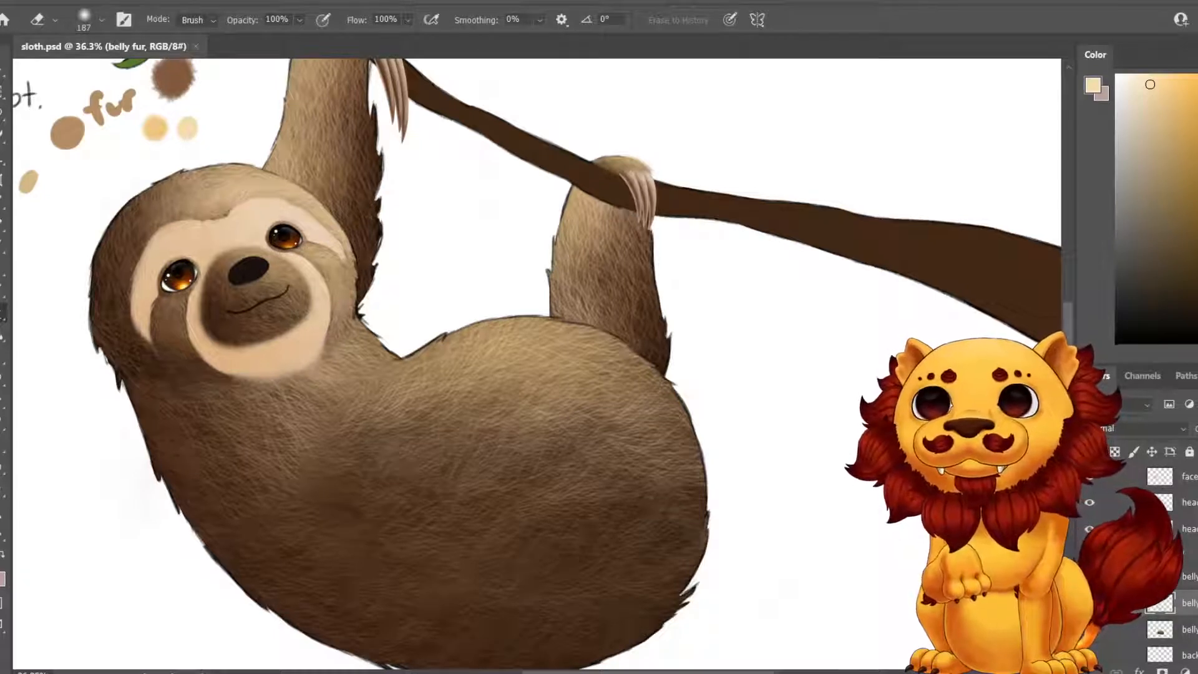
drag(499, 312, 612, 407)
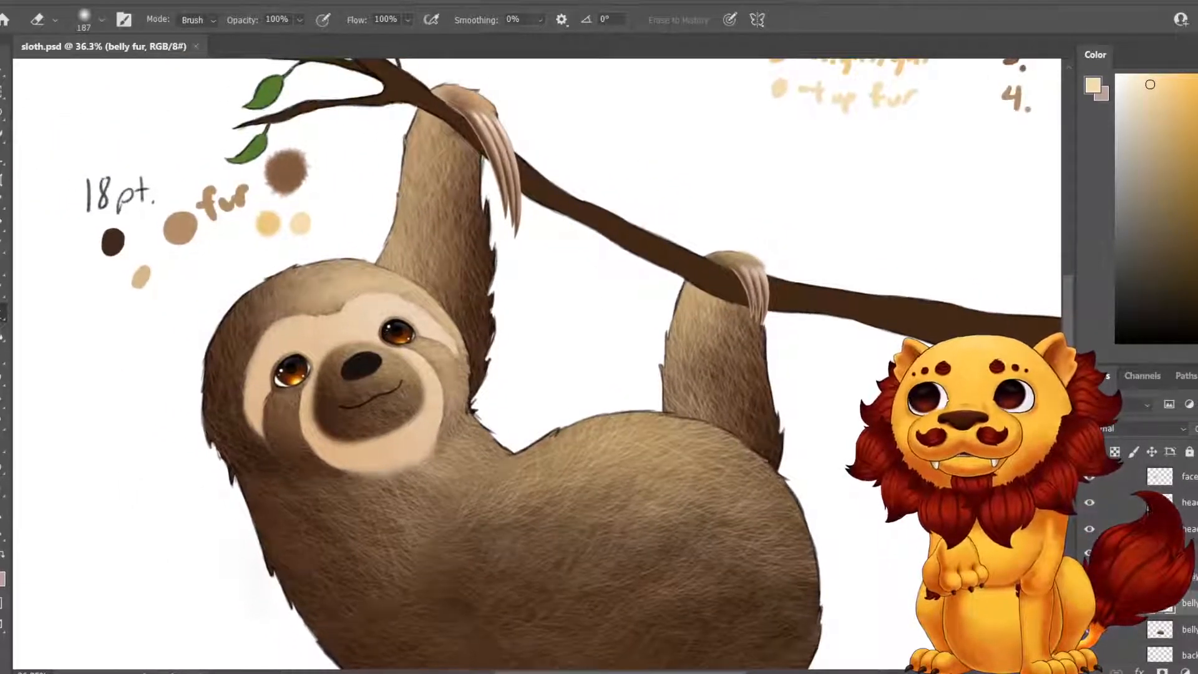
click(14, 1)
key(Escape)
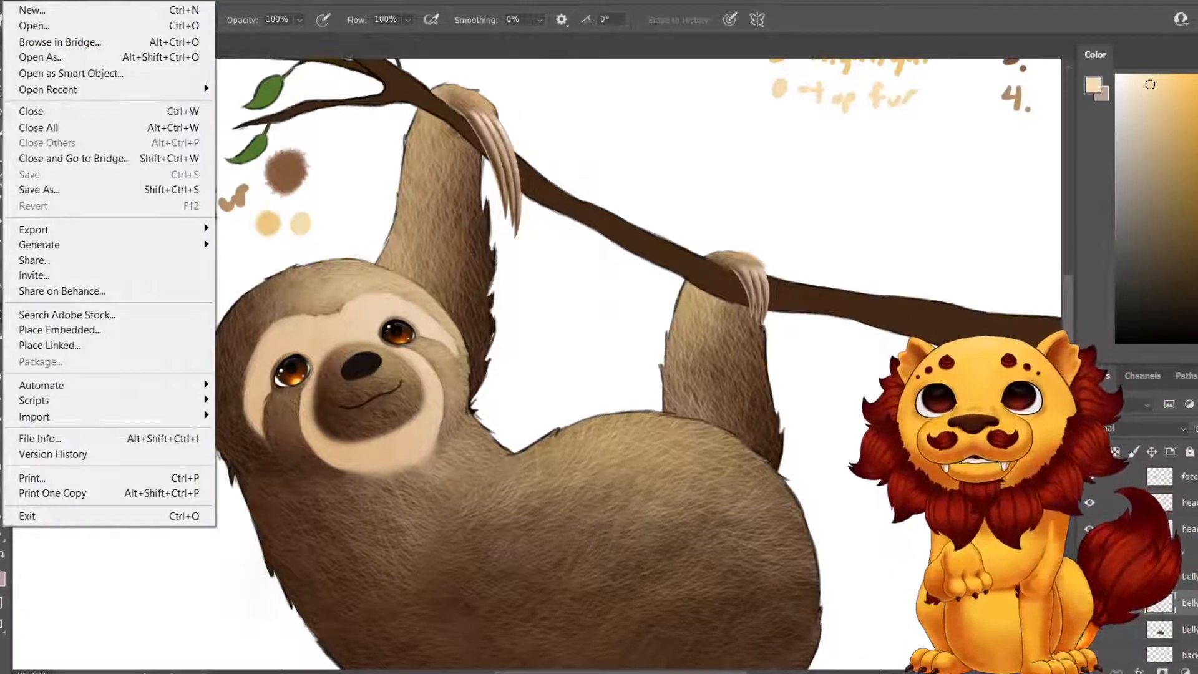
key(Escape)
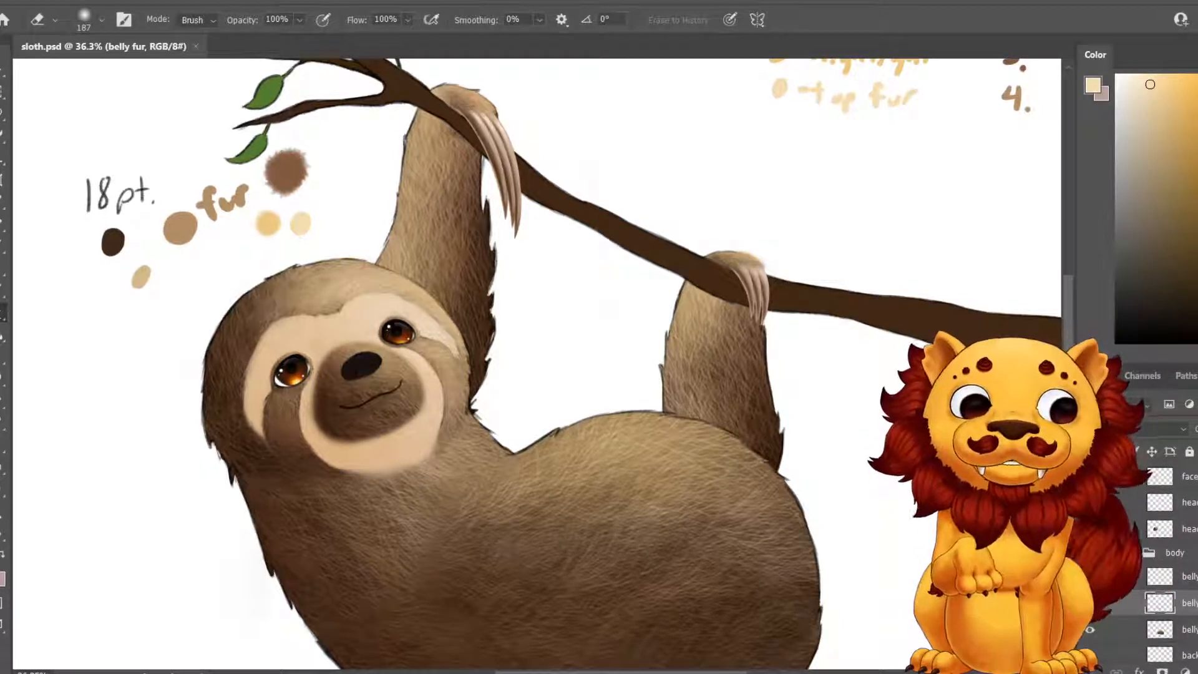
Make Layer 16 active and start a Hue/Saturation adjustment on it with the saturation at +27.
scroll(1160, 561, down, 3)
click(1187, 557)
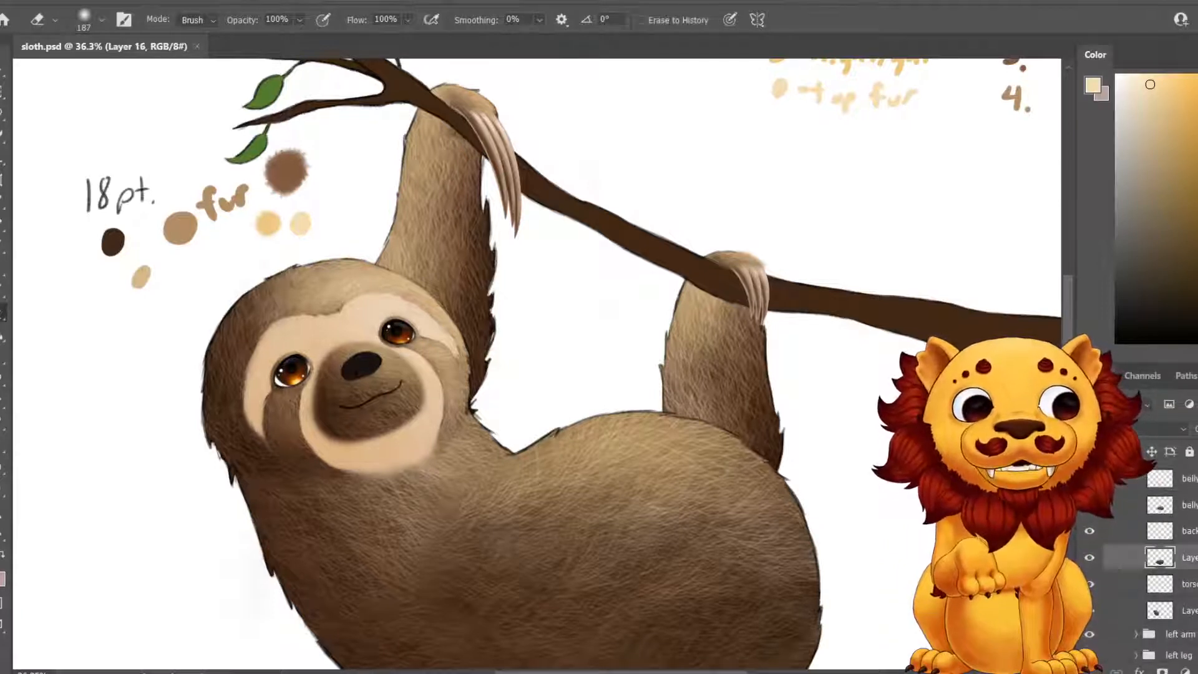
drag(536, 400, 556, 309)
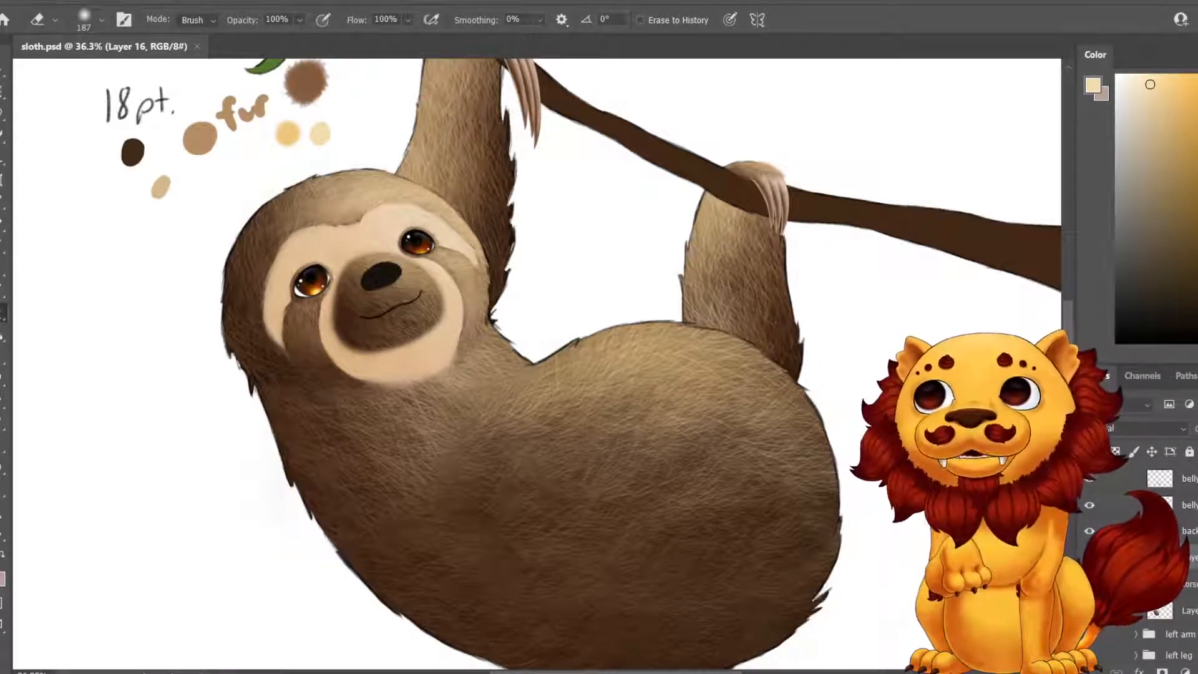
click(68, 2)
mouse_move(99, 34)
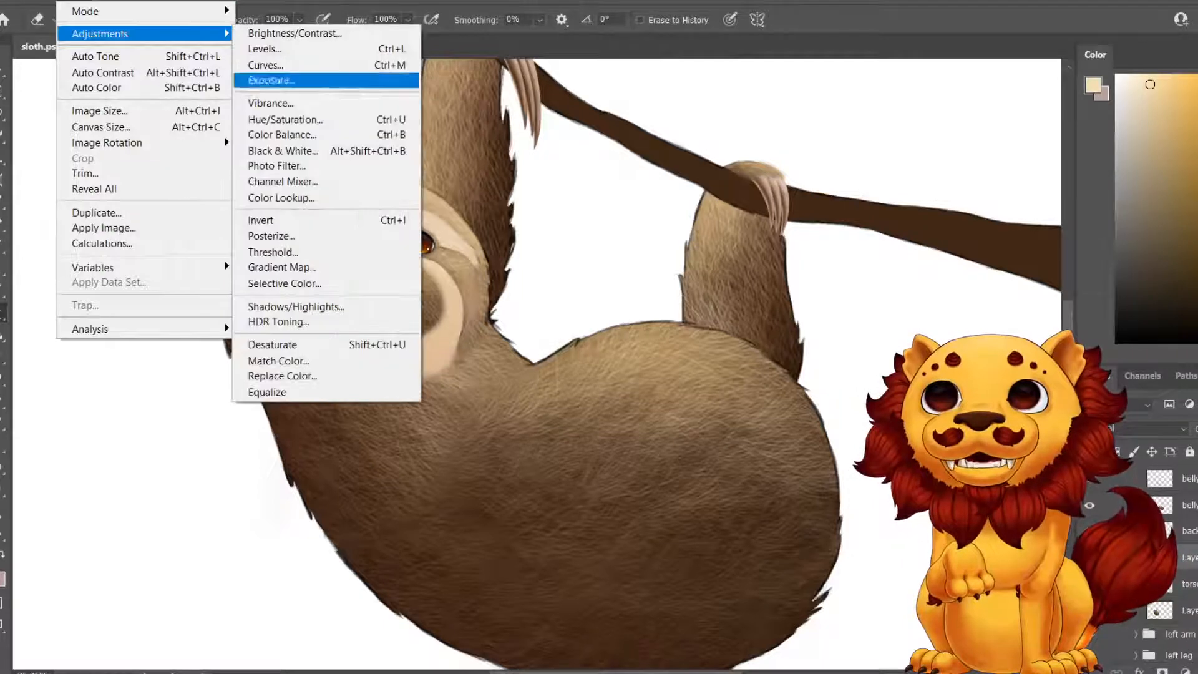
click(294, 120)
drag(203, 317, 259, 316)
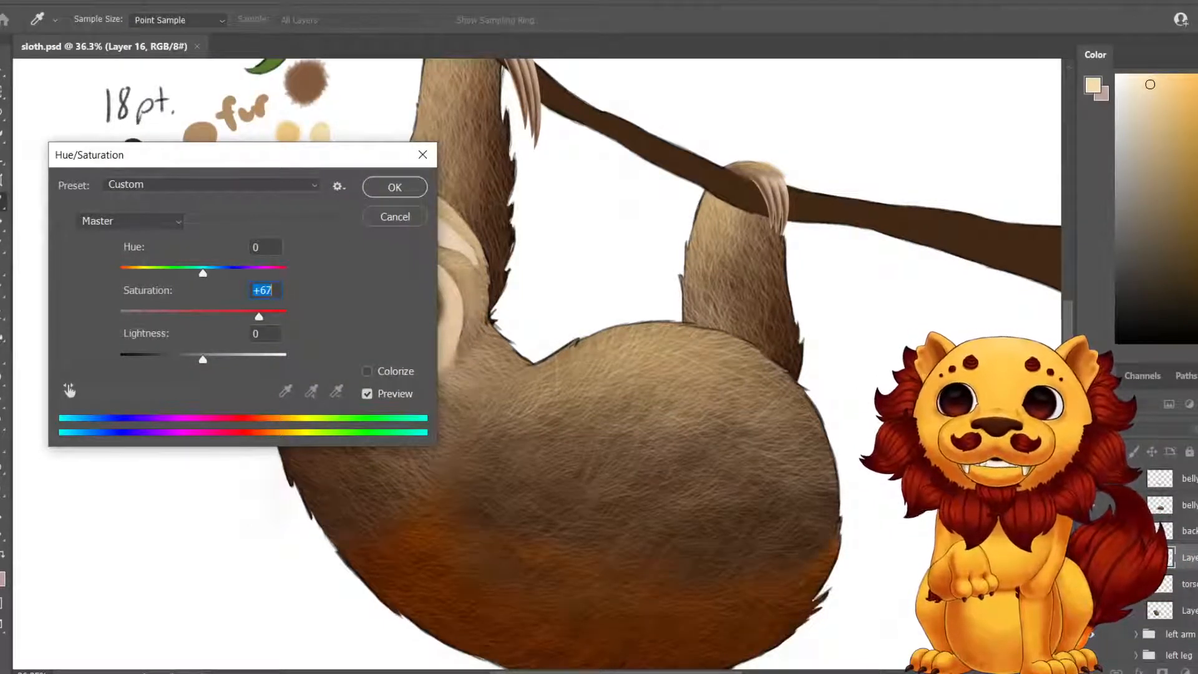
drag(624, 474, 720, 350)
drag(260, 317, 226, 316)
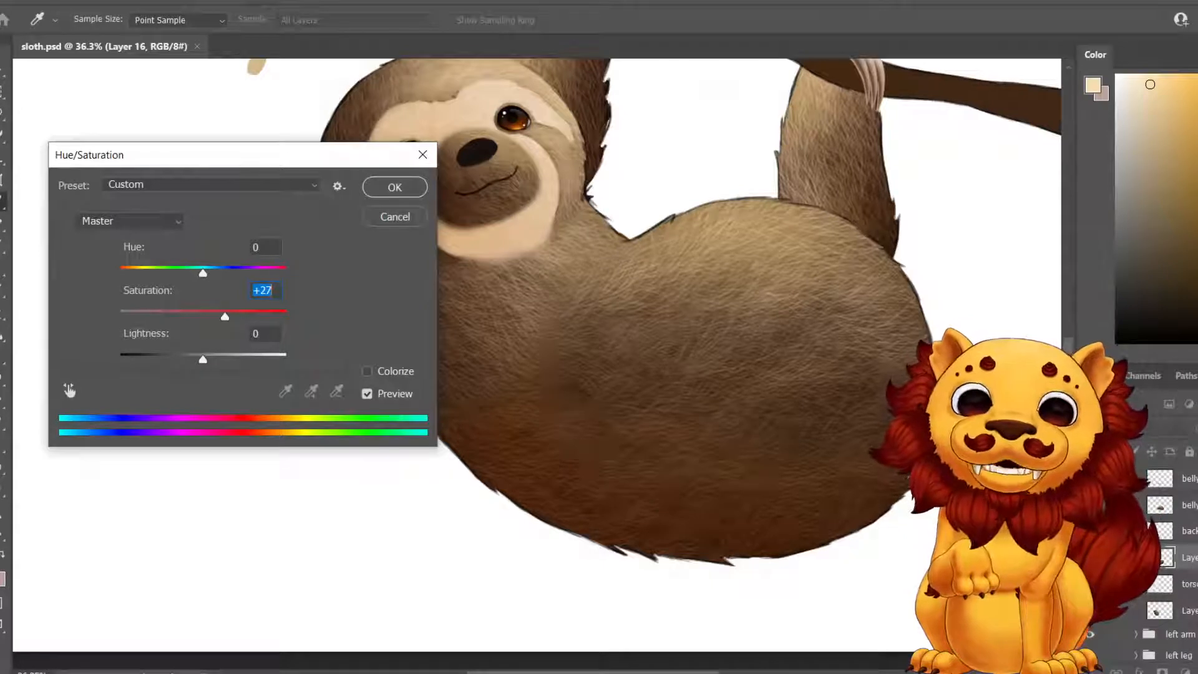
drag(661, 312, 687, 379)
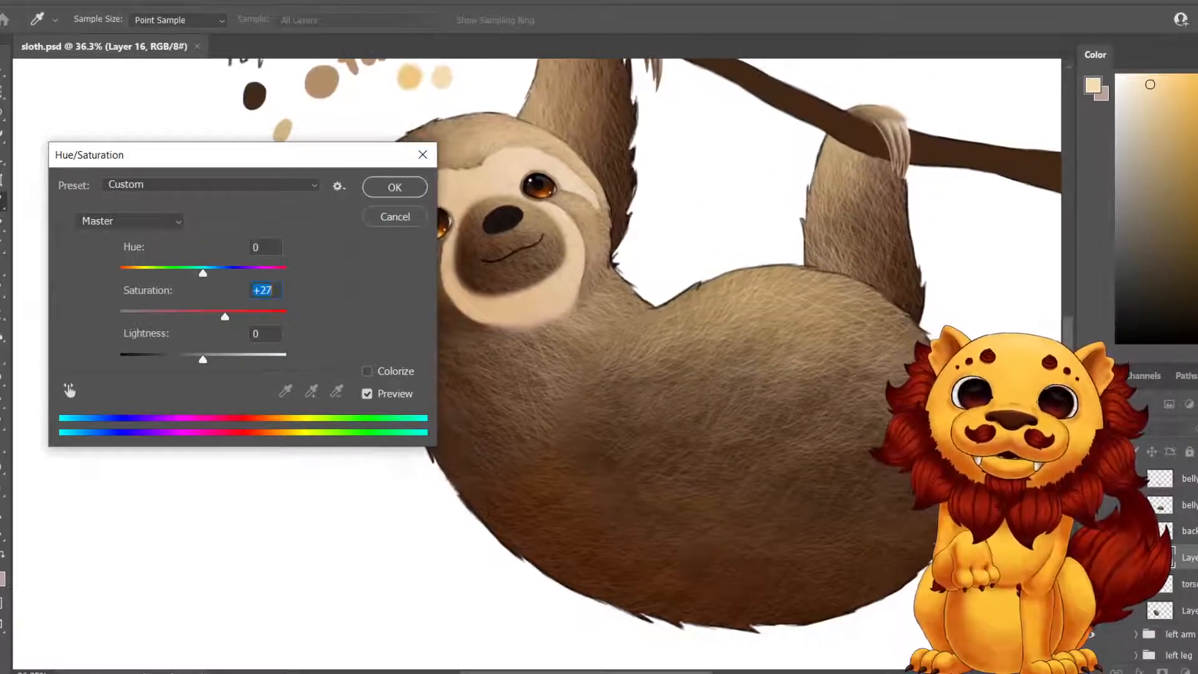
Set the hue of Layer 16's Hue/Saturation adjustment to -2.
drag(202, 273, 199, 273)
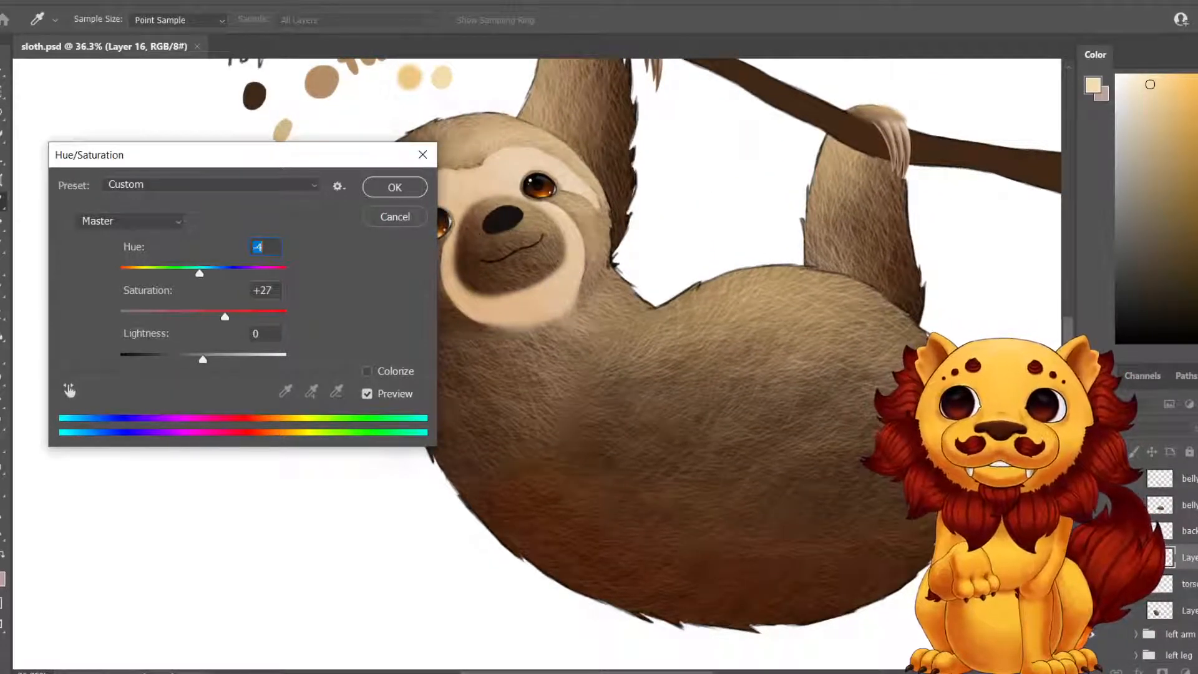
key(Up)
key(Up)
key(Up)
key(Up)
key(Up)
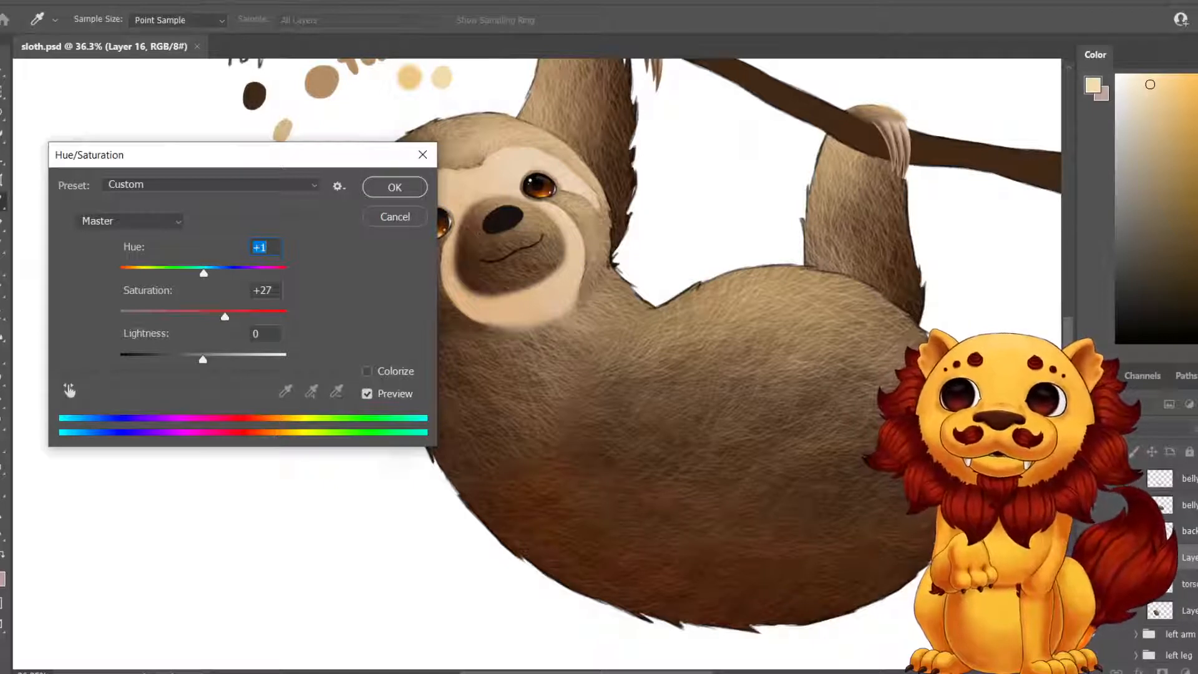
key(Down)
key(Down)
key(Down)
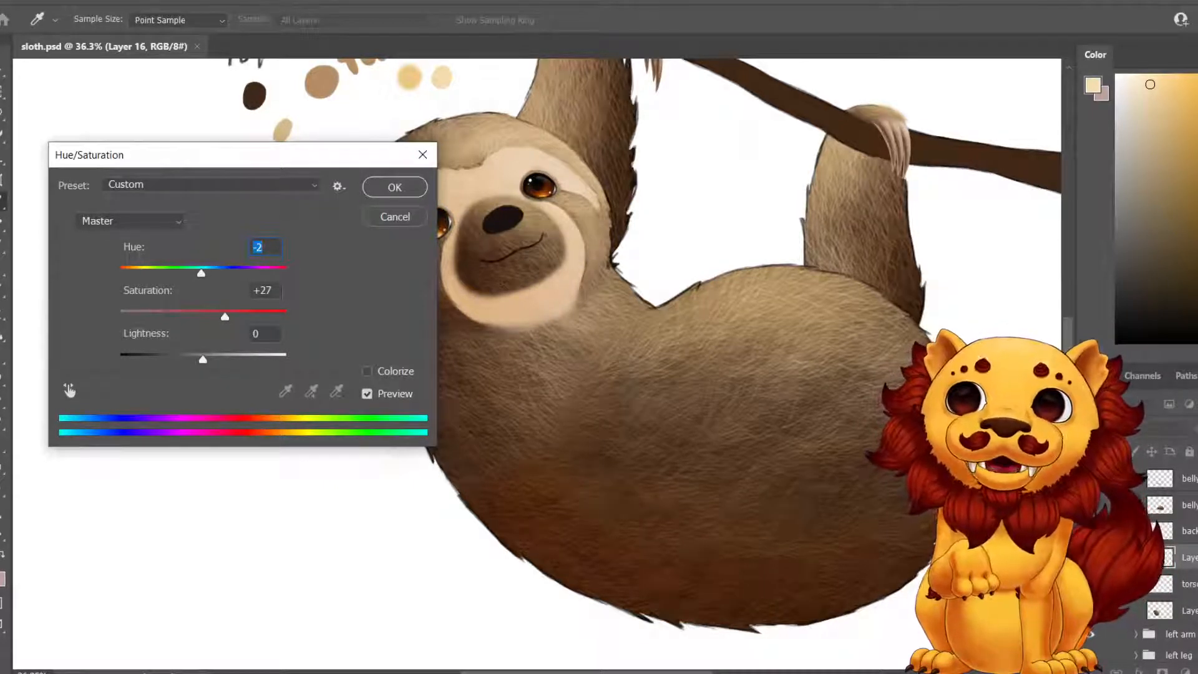
Set the saturation of Layer 16's adjustment to +10.
drag(226, 317, 206, 317)
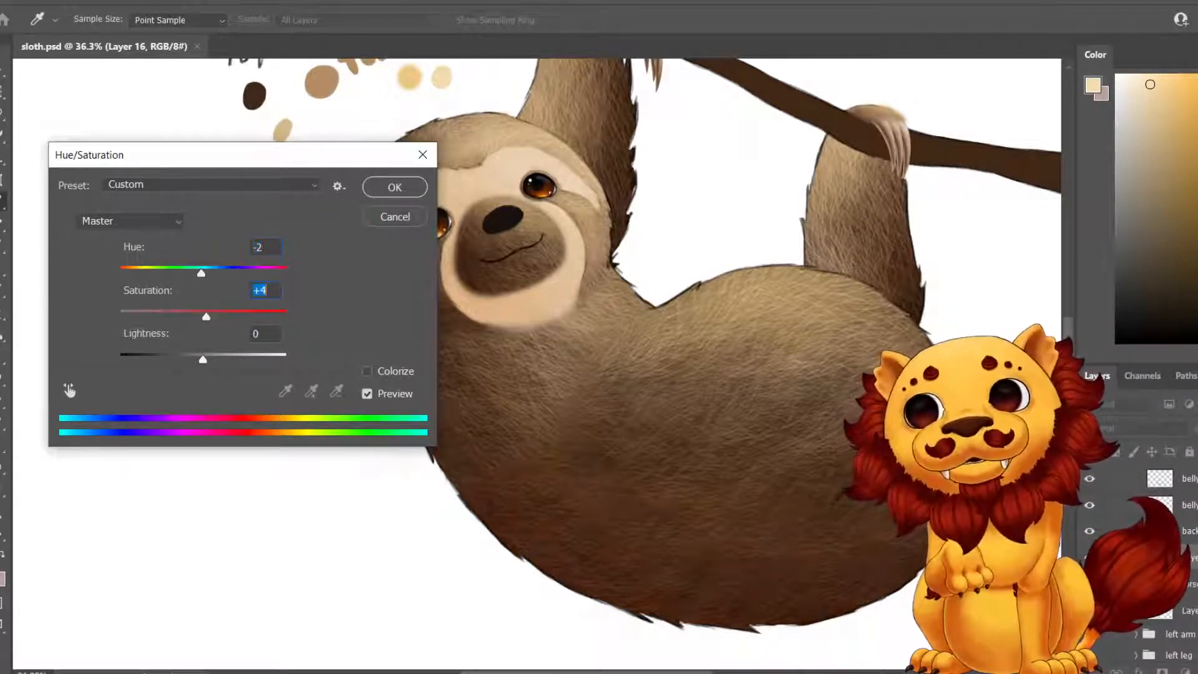
key(Up)
key(Up)
key(Up)
key(Up)
key(Up)
key(Up)
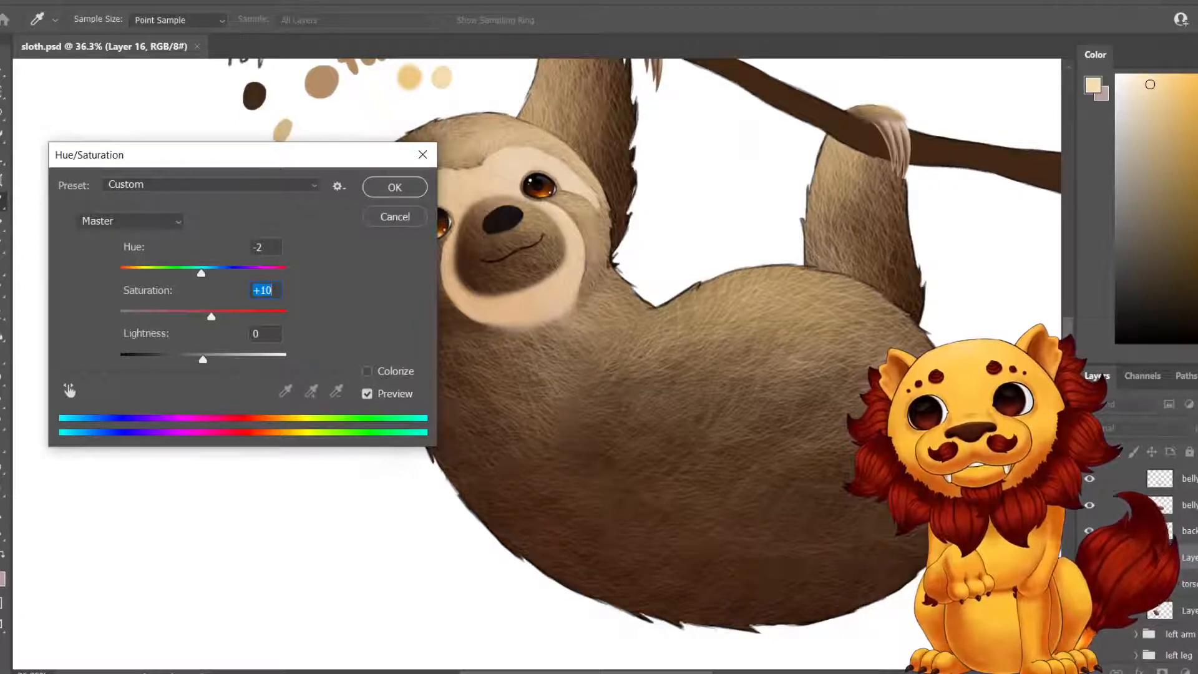
Darken the shading on the sloth's lower back by setting the adjustment's lightness to -46.
key(Tab)
key(Down)
key(Down)
key(Down)
key(Down)
key(Down)
key(Down)
key(Down)
key(Down)
key(Down)
key(Down)
key(Down)
key(Down)
key(Down)
key(Down)
key(Down)
key(Down)
key(Down)
key(Down)
key(Down)
key(Down)
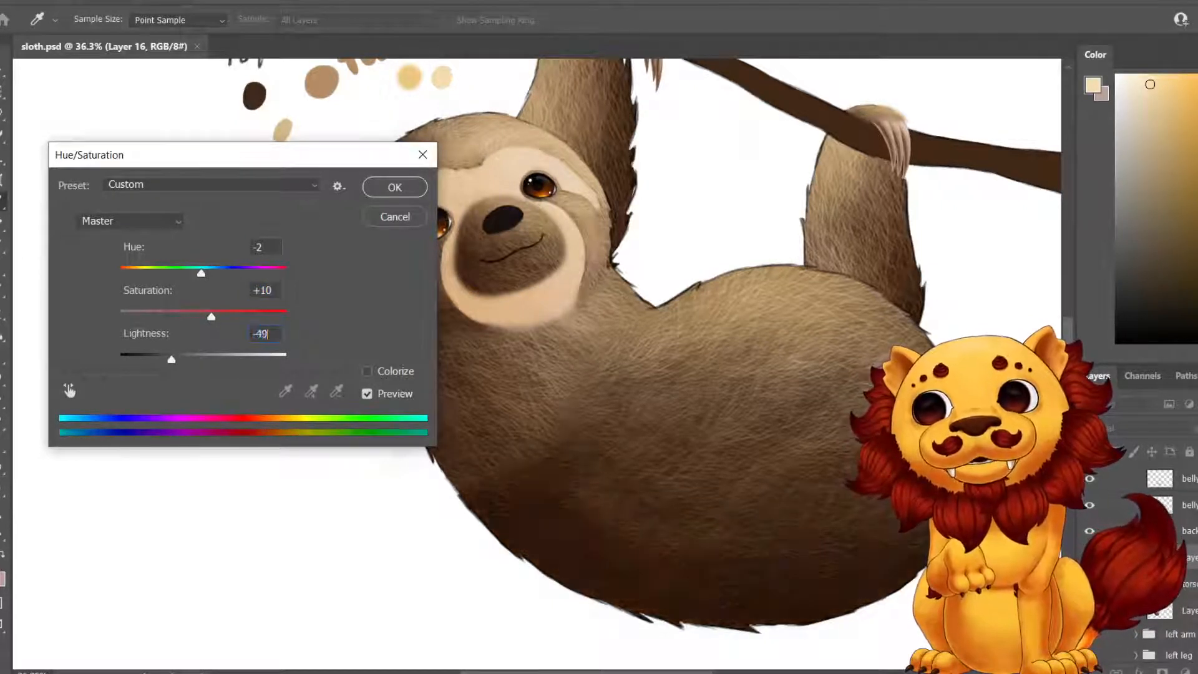
key(Up)
key(Up)
key(Up)
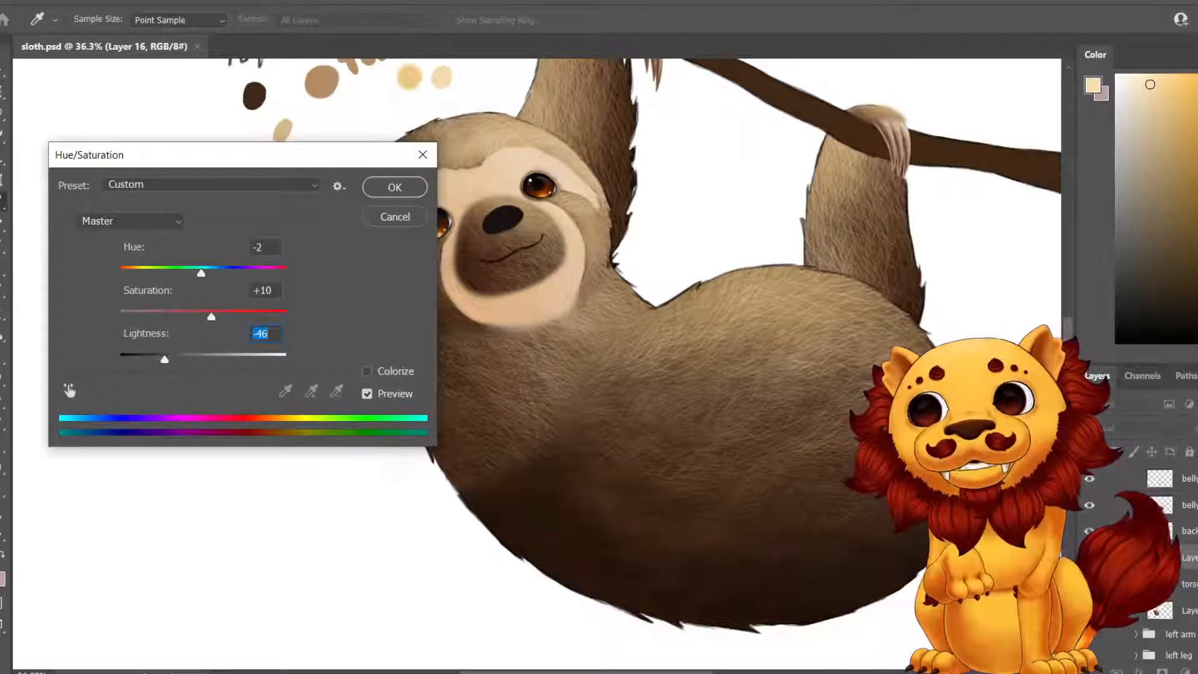
Set the saturation to +37, apply the adjustment to Layer 16 and return to the Eraser tool.
key(shift+Tab)
key(Up)
key(Up)
key(Up)
key(Up)
key(Up)
key(Up)
key(Up)
key(Up)
key(Up)
key(Up)
key(Up)
key(Up)
key(Up)
key(Up)
key(Up)
key(Up)
key(Up)
key(Up)
key(Up)
key(Up)
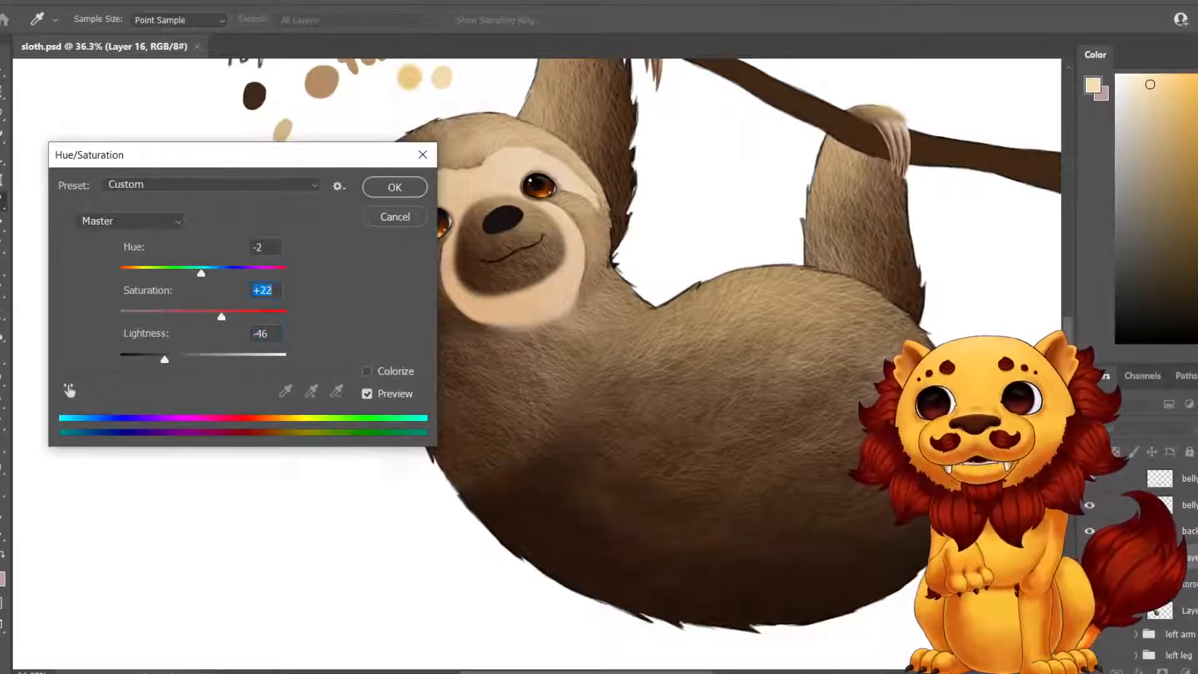
key(Up)
key(Up)
key(Up)
key(Up)
key(Up)
key(Up)
key(Up)
key(Up)
key(Up)
key(Up)
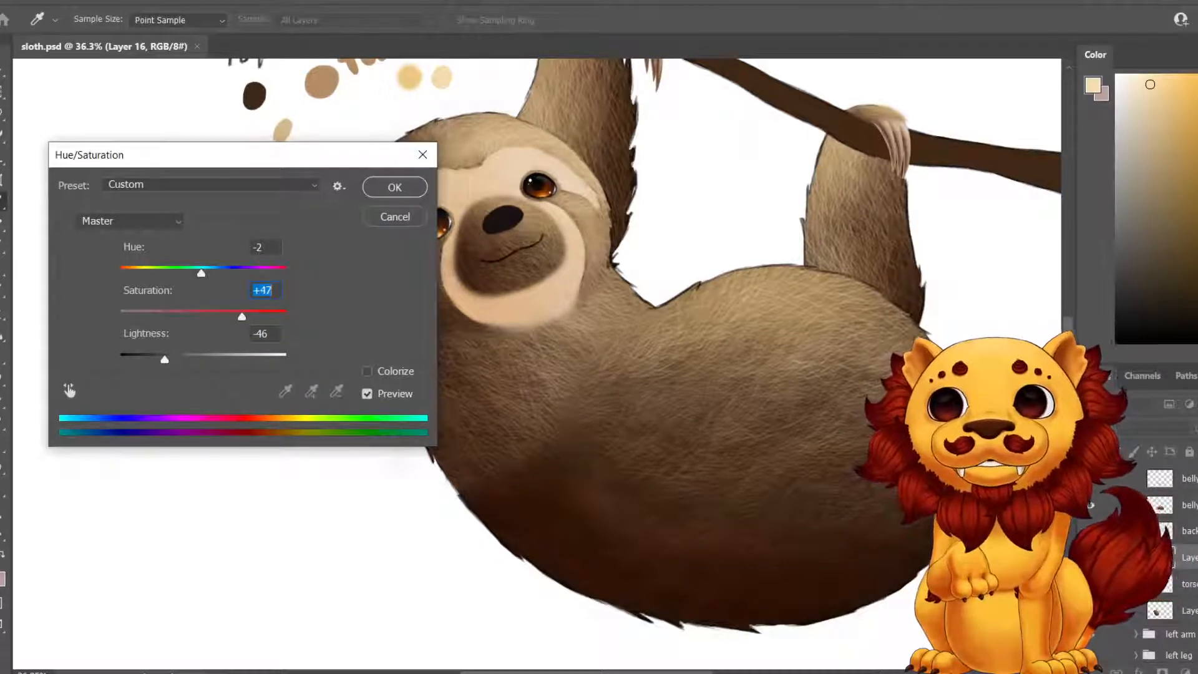
key(Down)
key(Down)
key(Down)
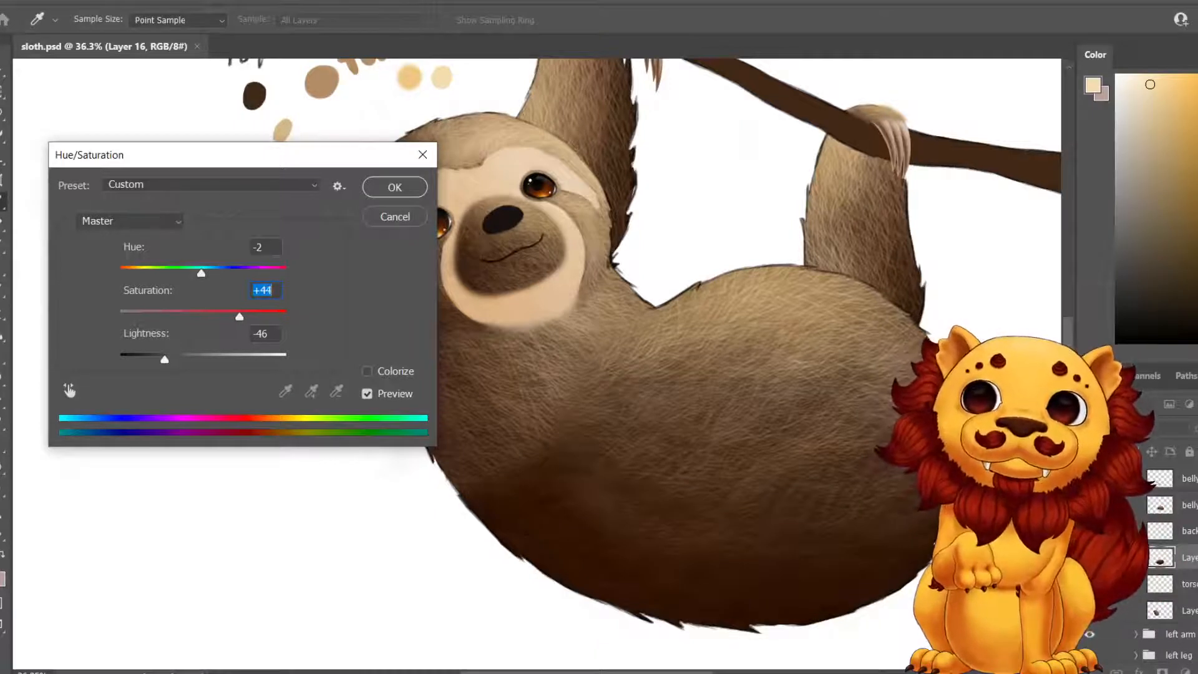
key(Down)
key(Down)
key(Down)
key(Down)
key(Down)
key(Down)
key(Down)
key(Down)
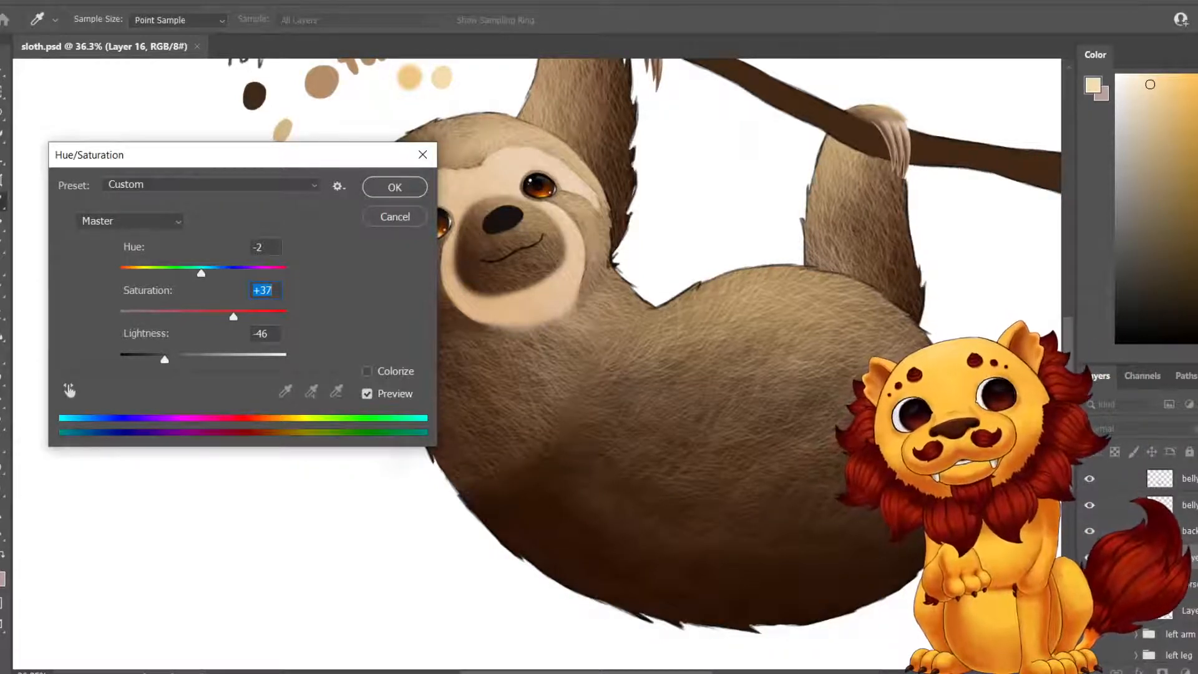
key(Return)
key(e)
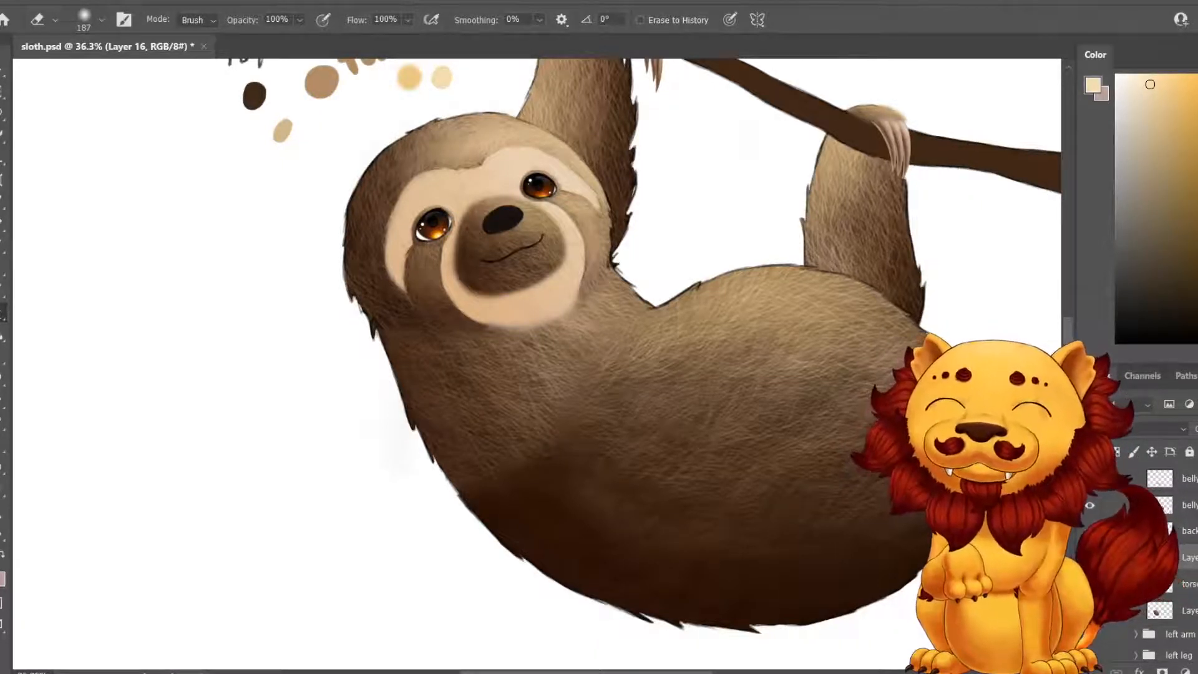
Save the document and rename Layer 16 as "back".
click(11, 1)
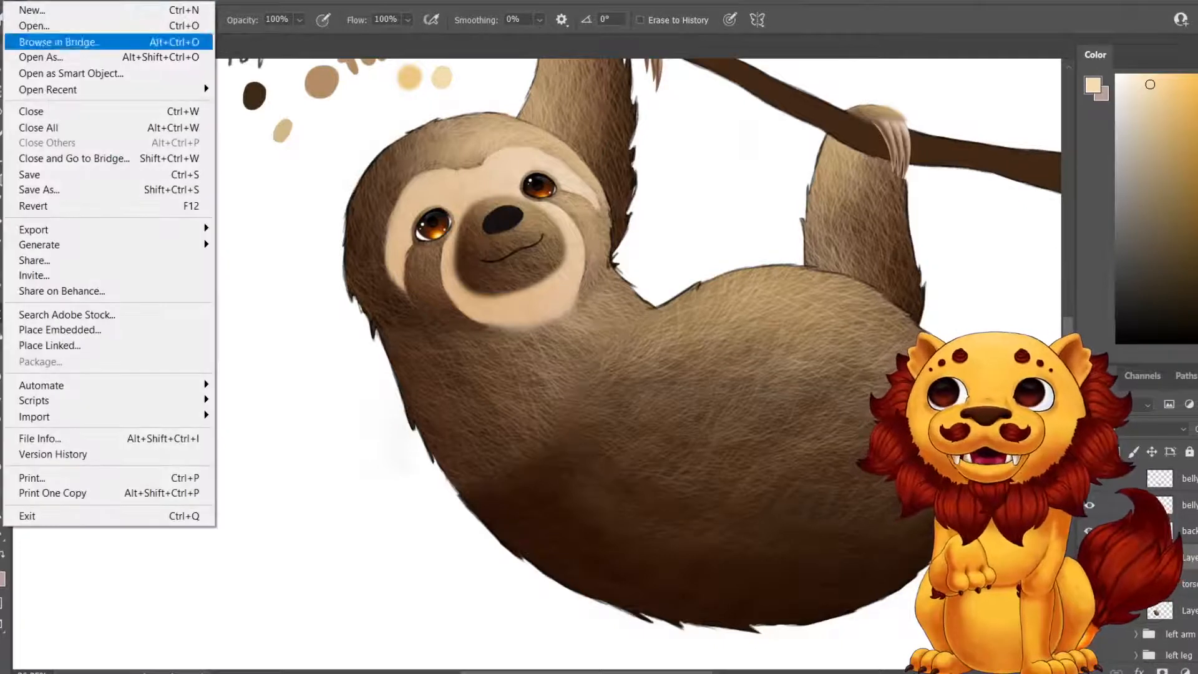
click(31, 175)
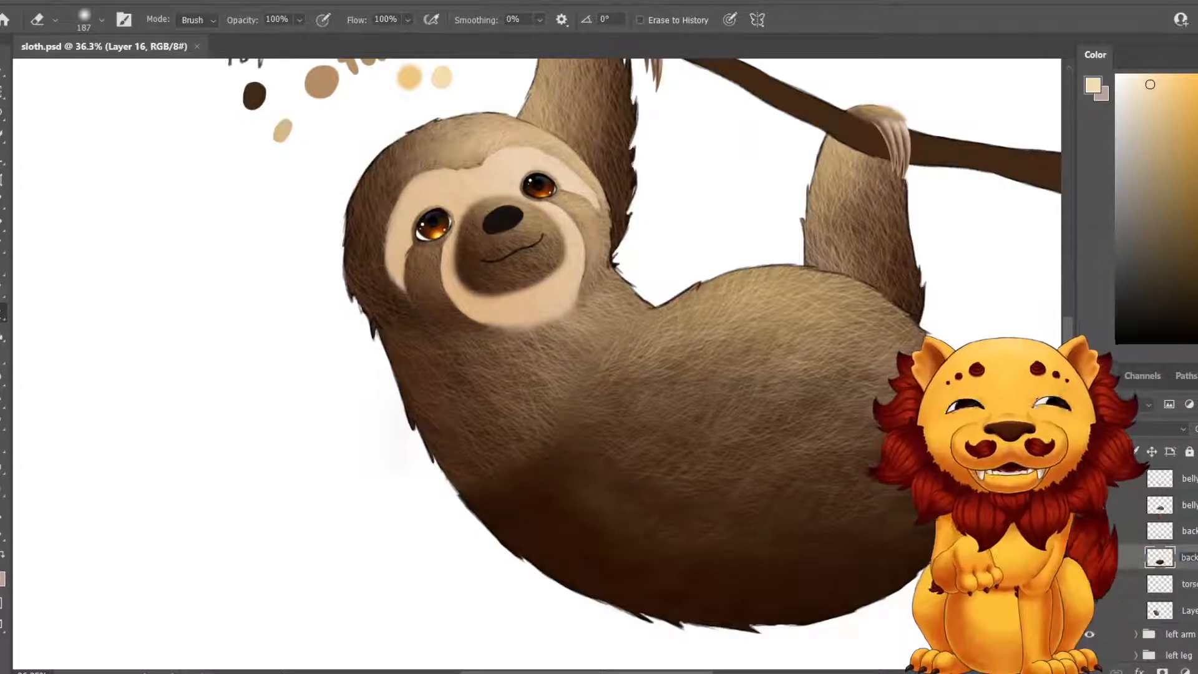
key(Return)
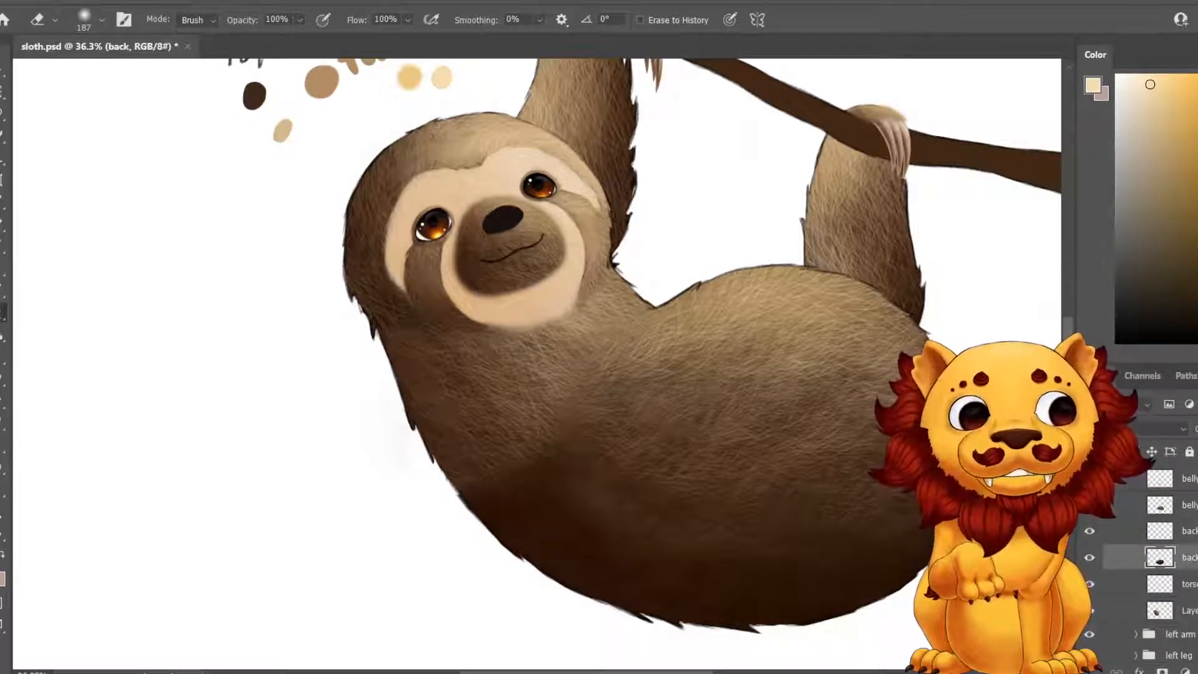
Apply a Hue/Saturation adjustment to the belly layer with saturation +15 and lightness -9.
click(1188, 505)
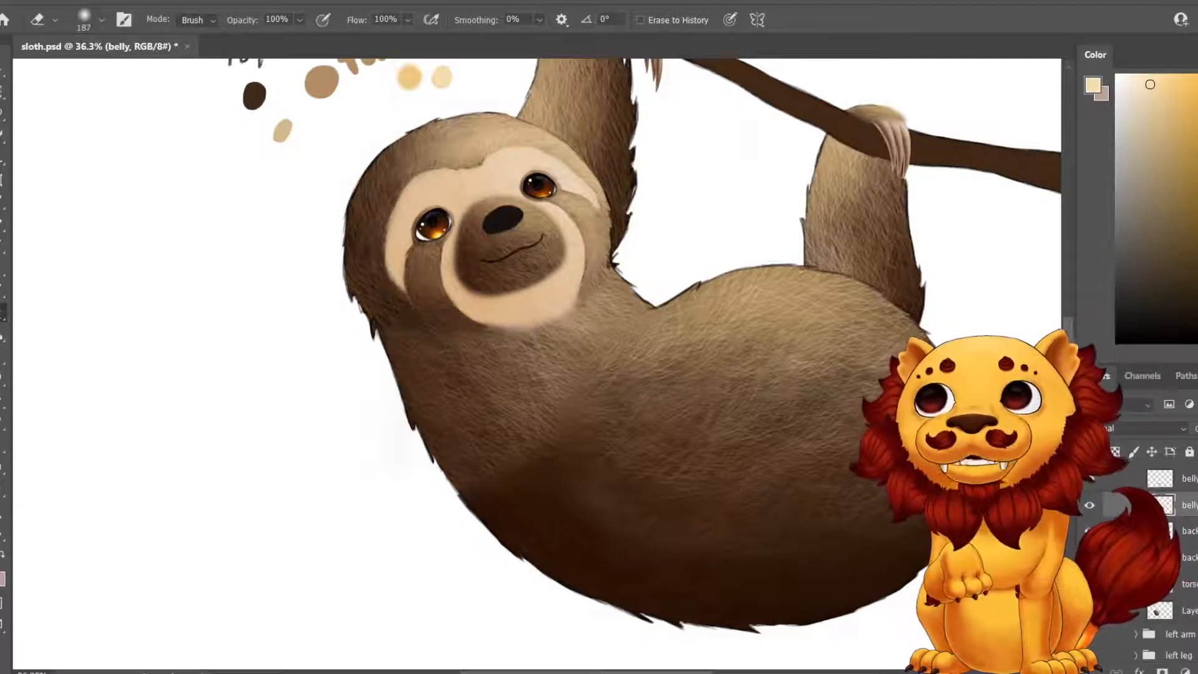
click(70, 1)
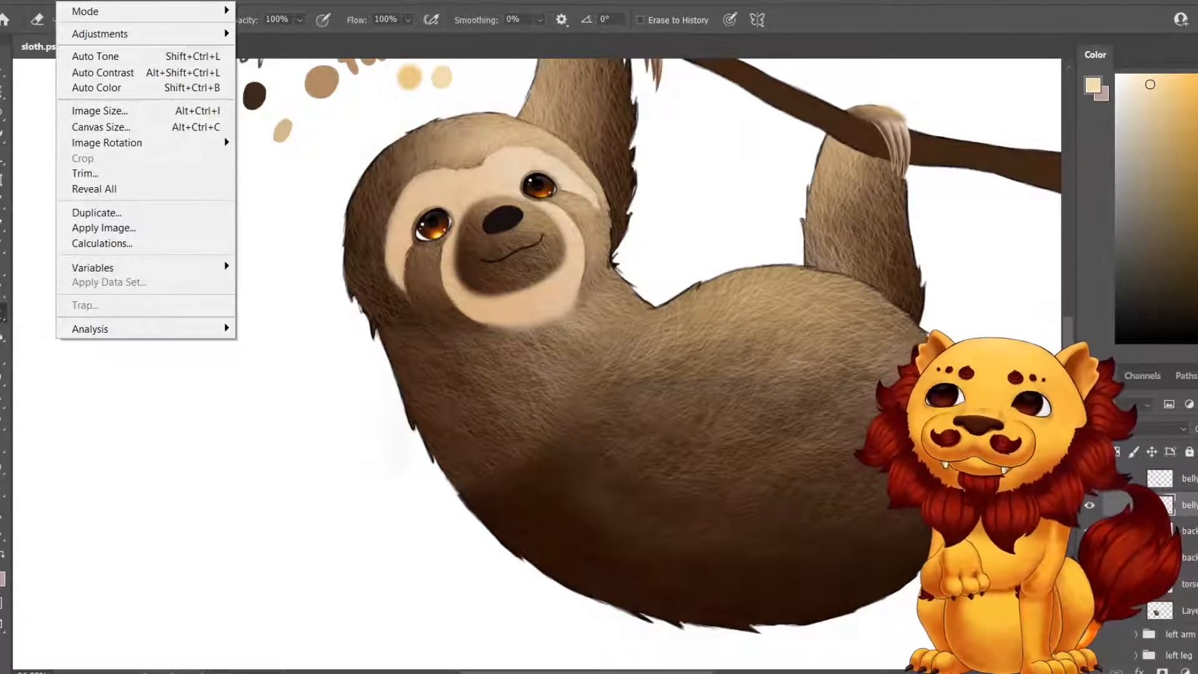
key(Down)
key(Down)
key(Down)
key(Down)
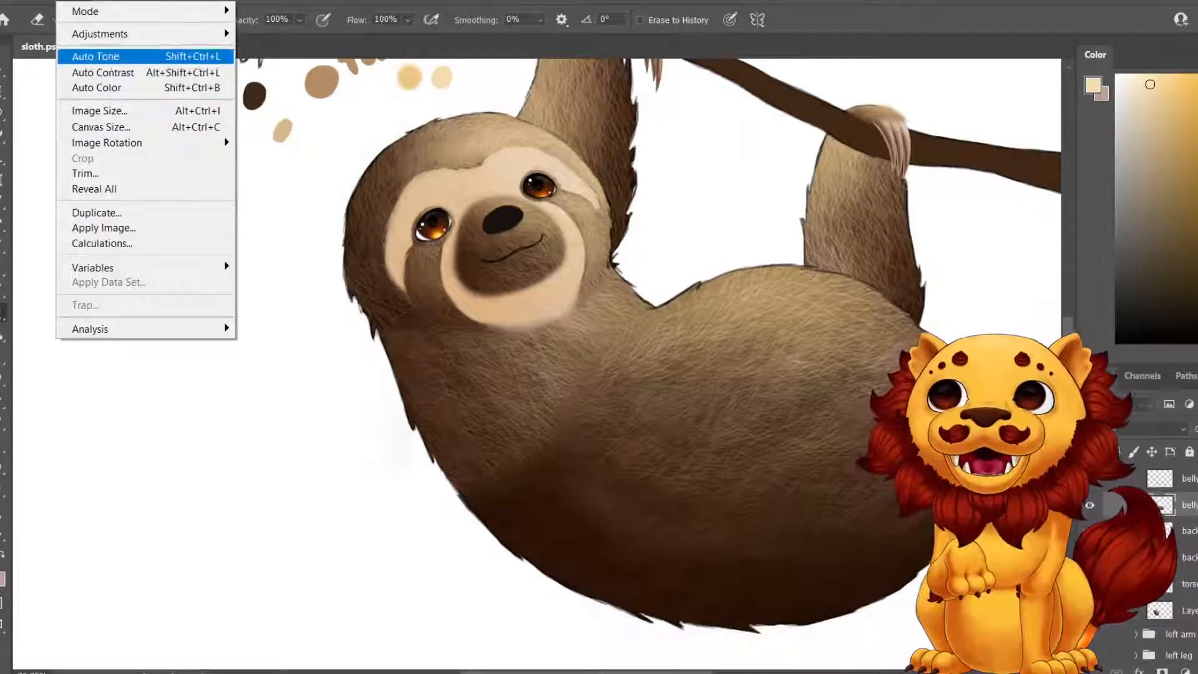
mouse_move(125, 34)
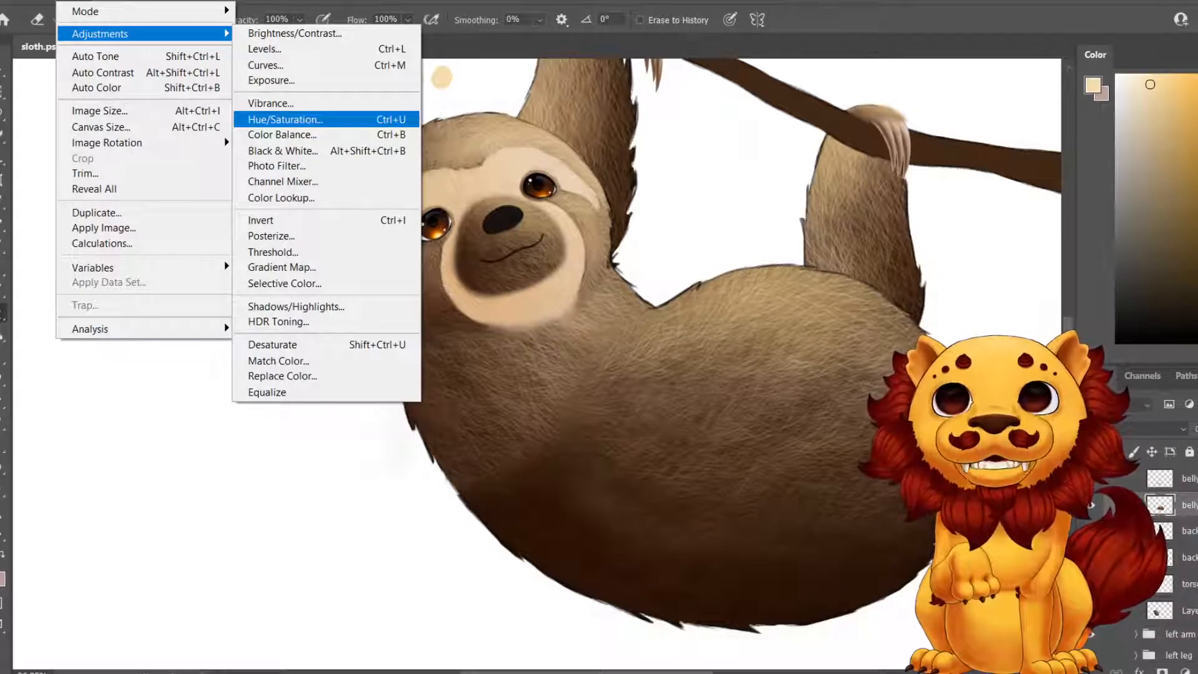
click(285, 119)
drag(203, 317, 215, 317)
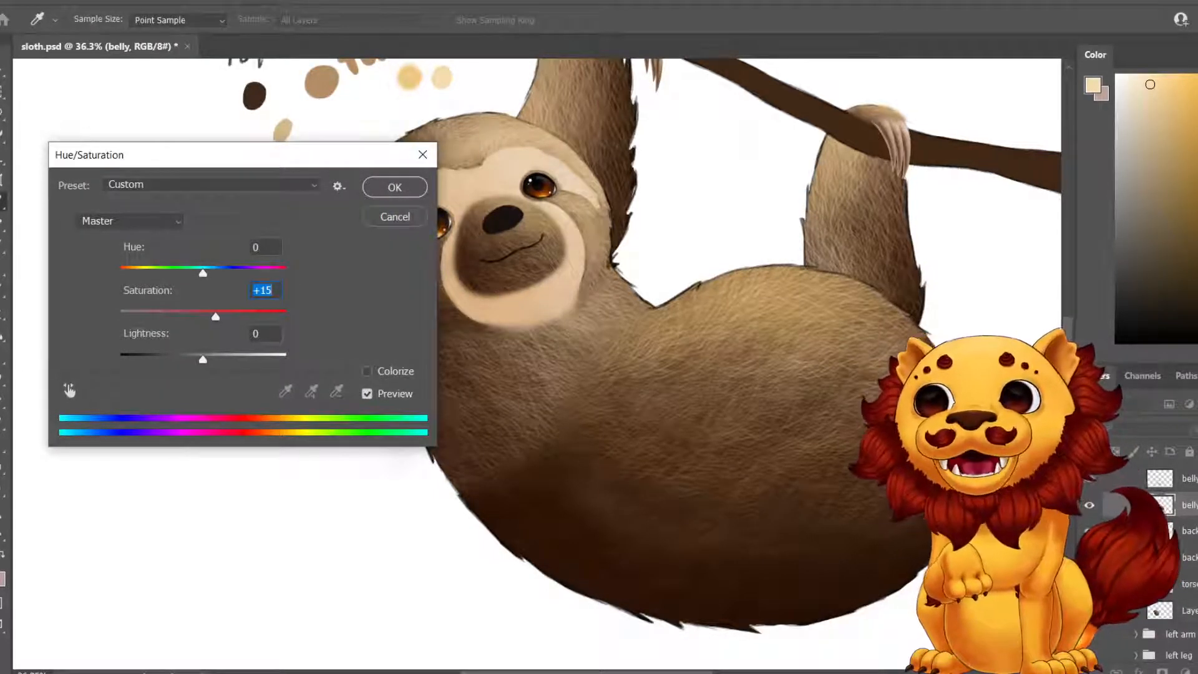
key(Tab)
text(-9)
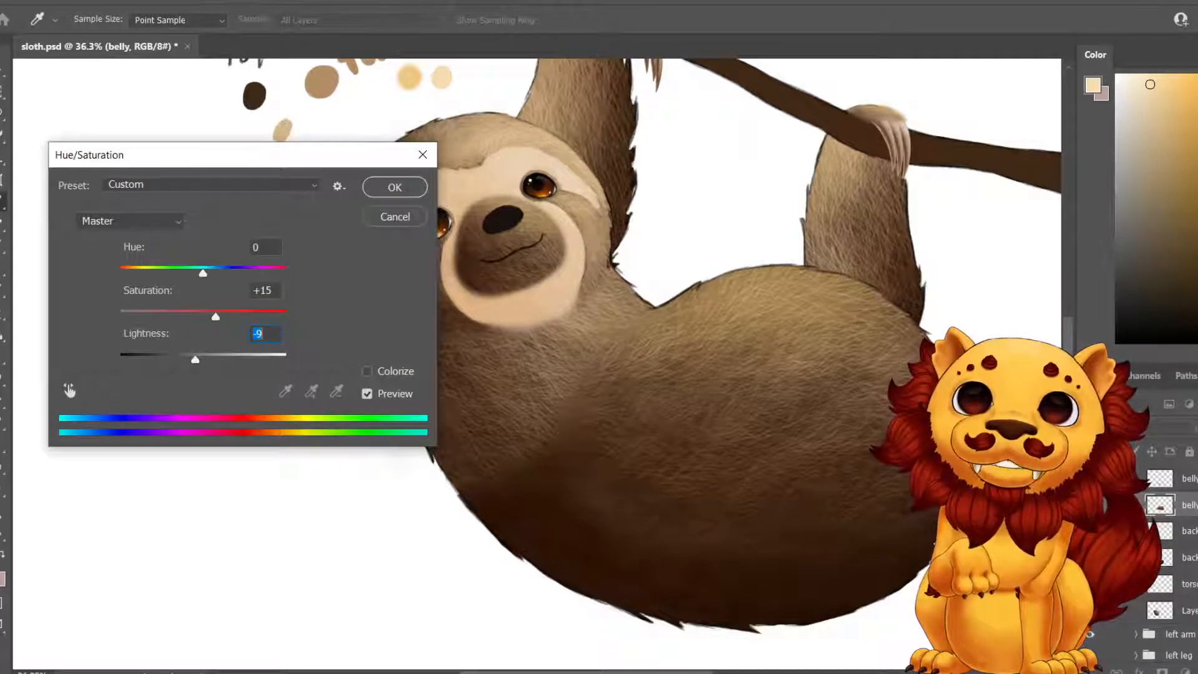
click(395, 187)
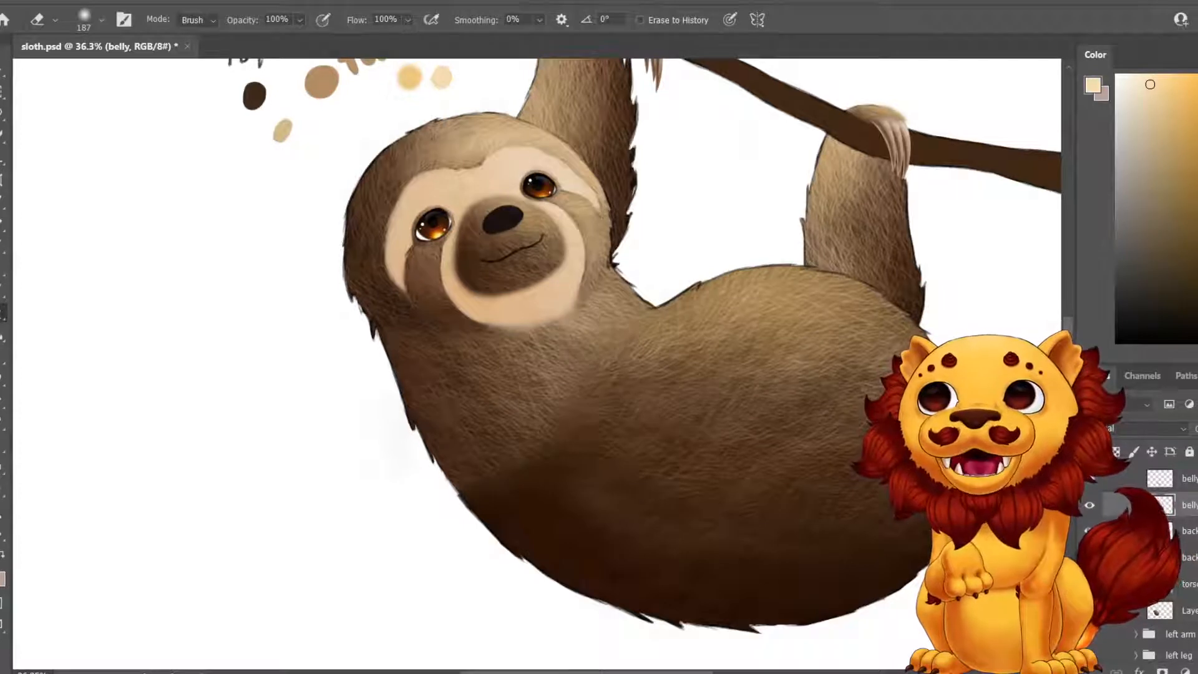
Save the document.
click(102, 19)
click(101, 20)
click(11, 1)
click(37, 174)
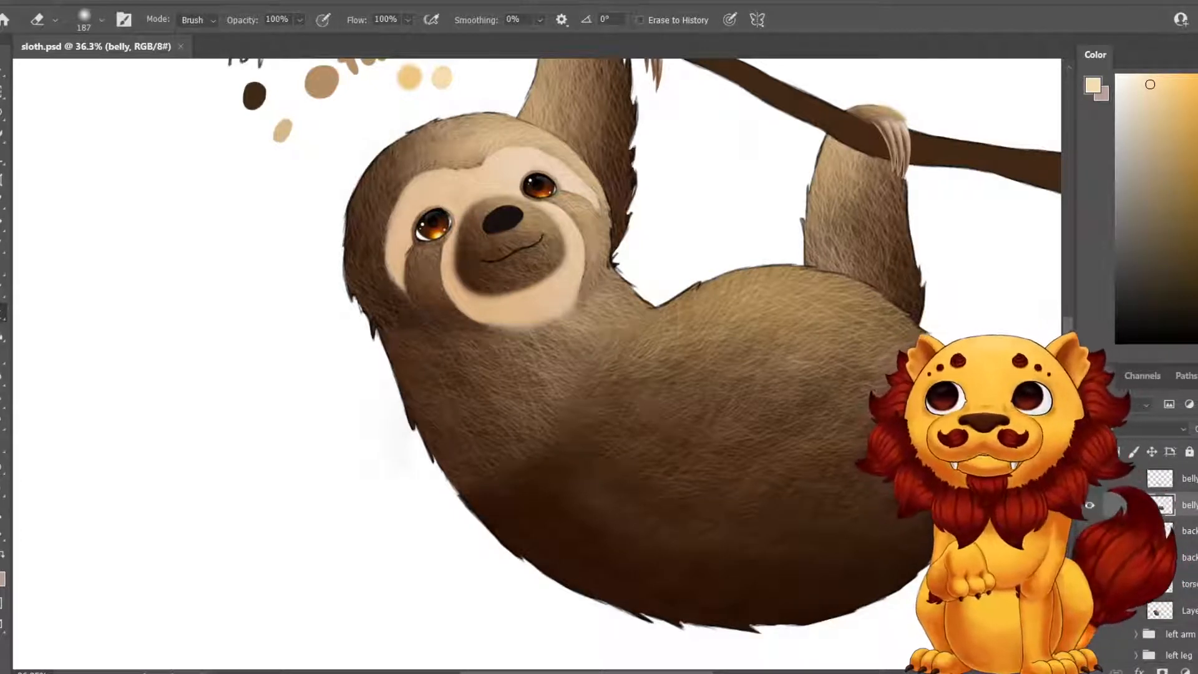
Apply a Brightness/Contrast adjustment to the belly layer with brightness 9 and contrast 22, returning to the Eraser tool.
click(70, 1)
mouse_move(113, 34)
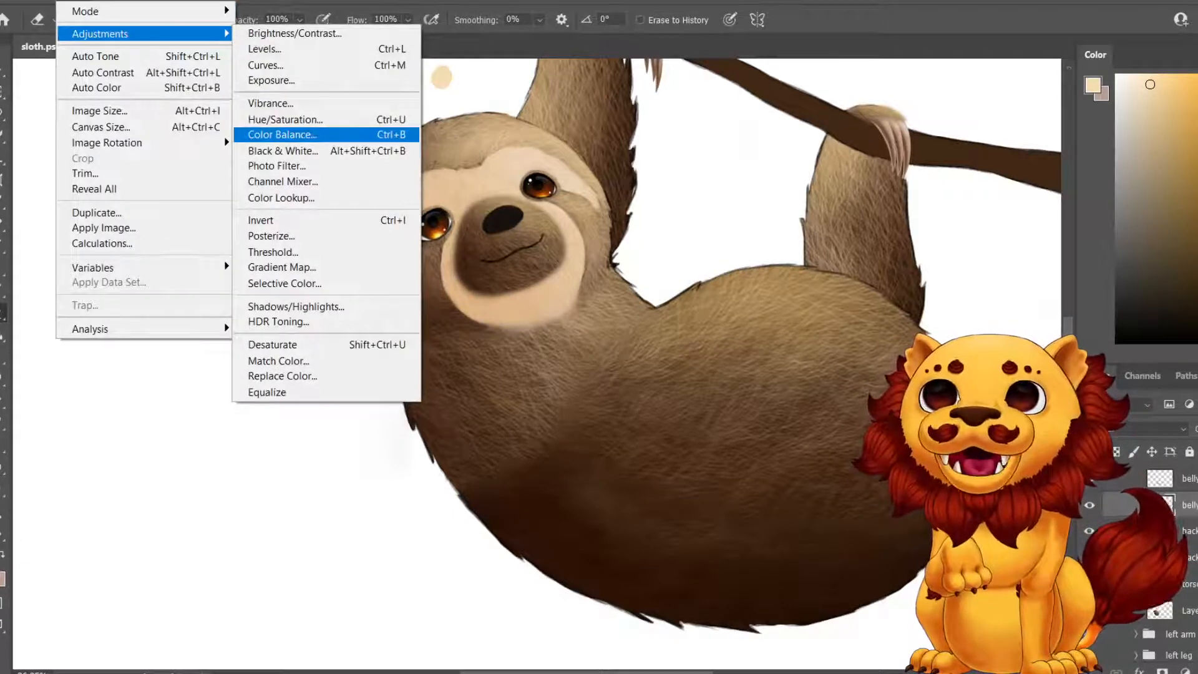
key(Up)
key(Up)
key(Up)
key(Up)
key(Up)
key(Up)
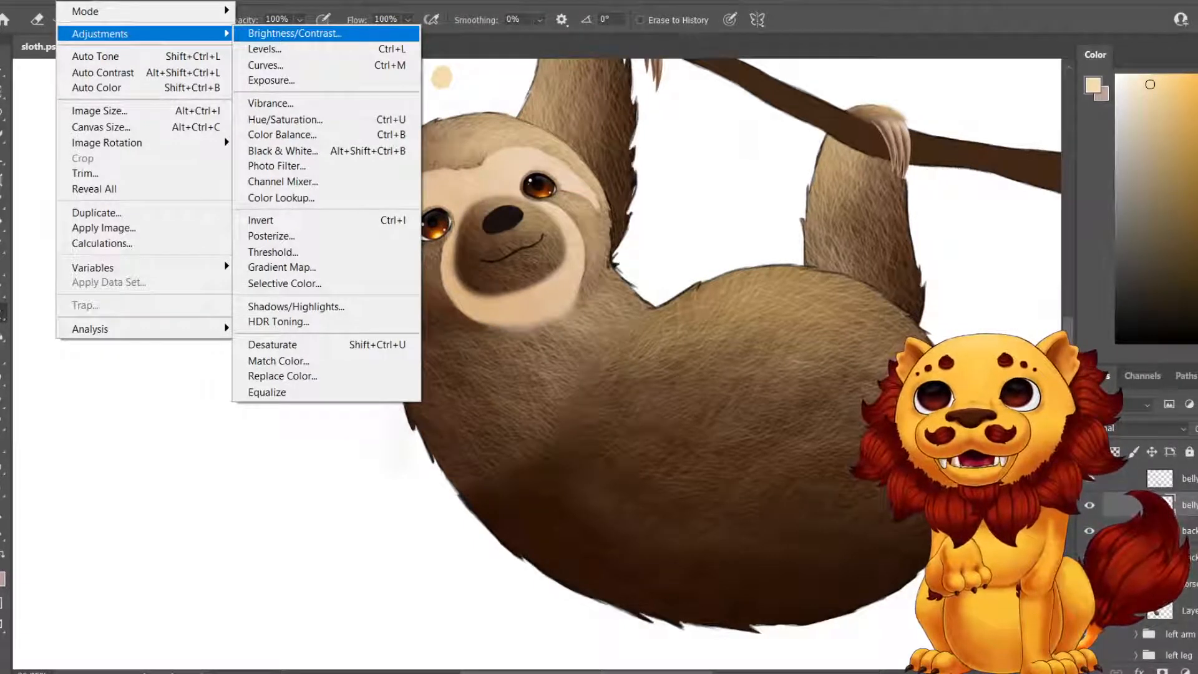
key(Return)
key(Tab)
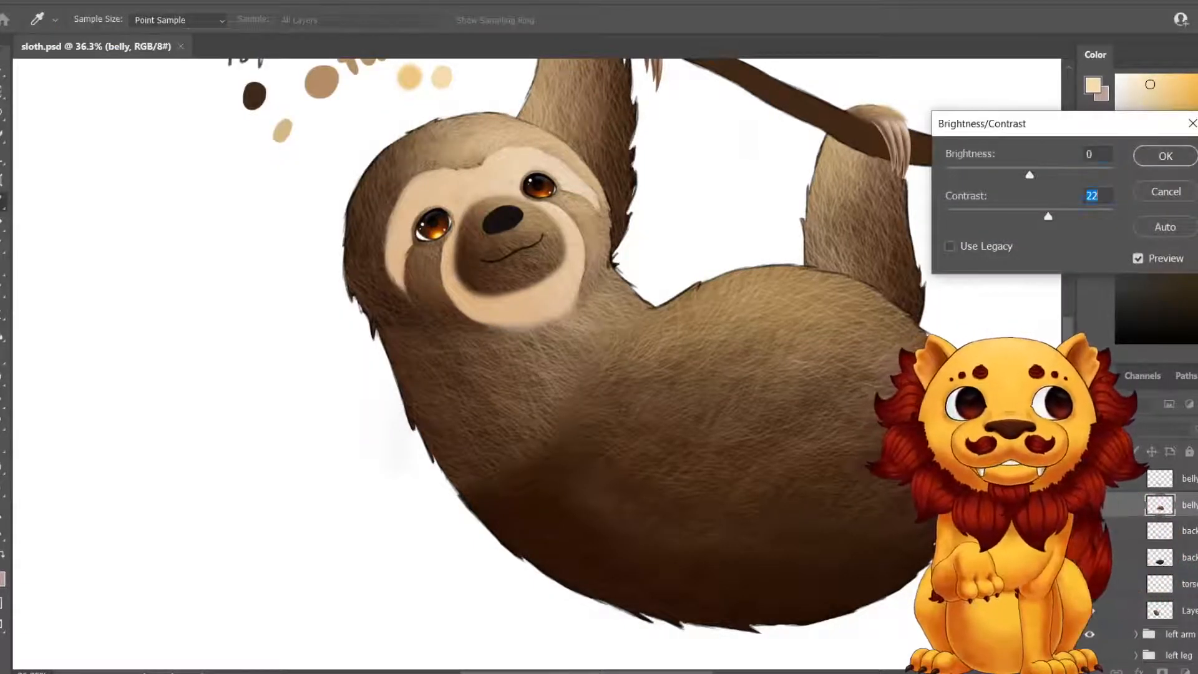
key(shift+Tab)
text(9)
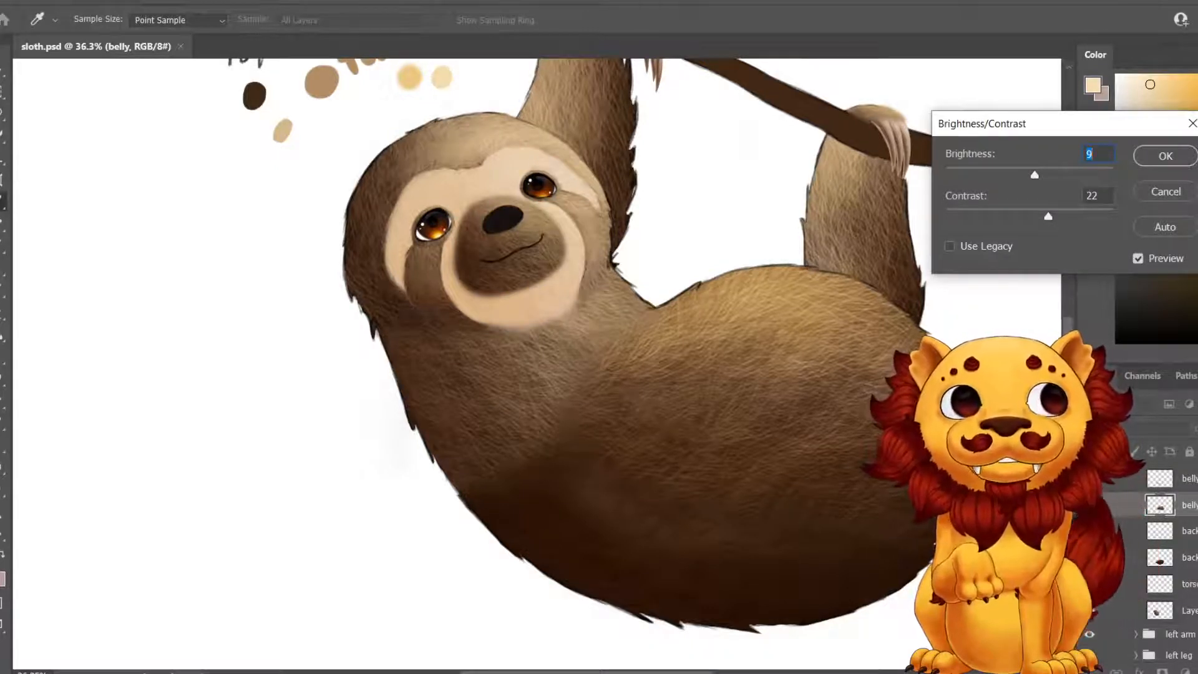
key(Return)
key(e)
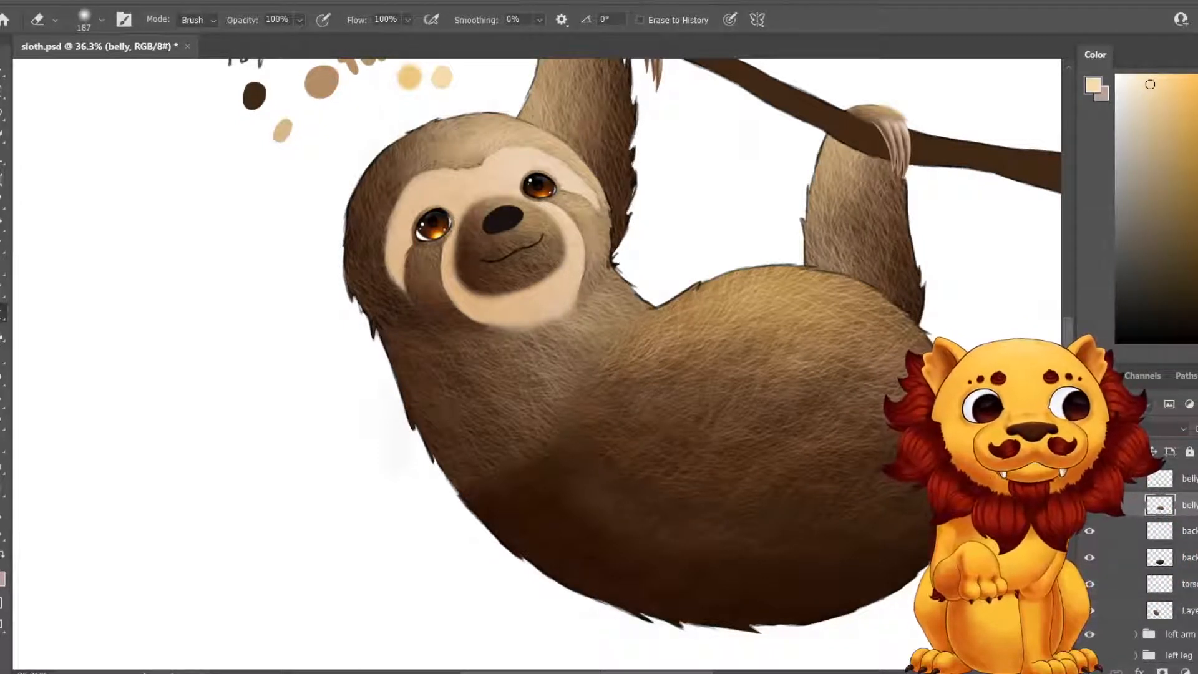
Start a Hue/Saturation adjustment on the belly fur layer with saturation +10 and lightness -27.
click(1187, 479)
click(70, 1)
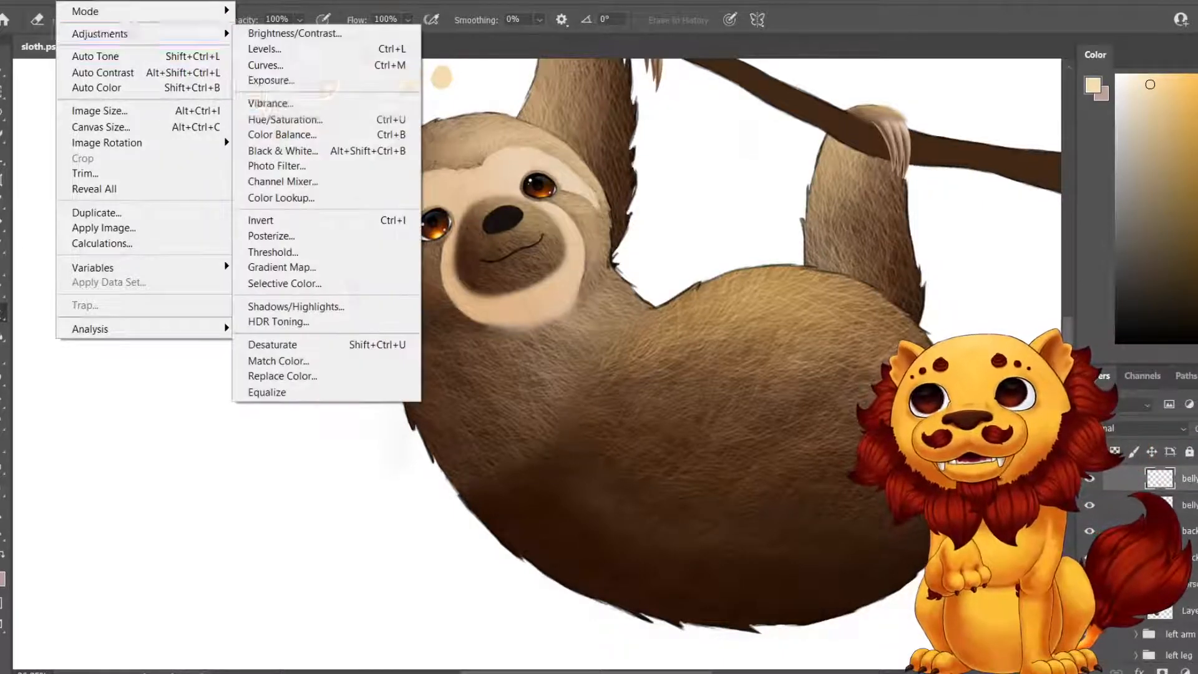
click(285, 119)
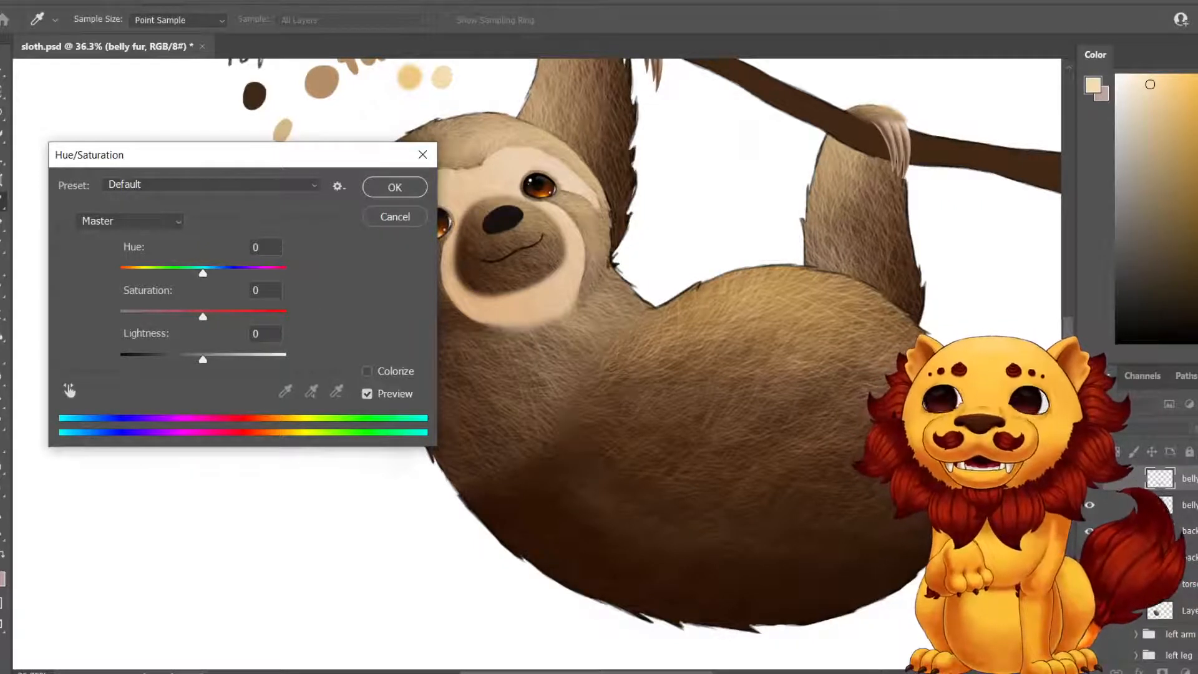
drag(203, 317, 211, 317)
key(Tab)
key(shift+Down)
key(Down)
key(Down)
key(shift+Down)
key(Down)
key(Down)
key(Down)
key(Down)
key(Down)
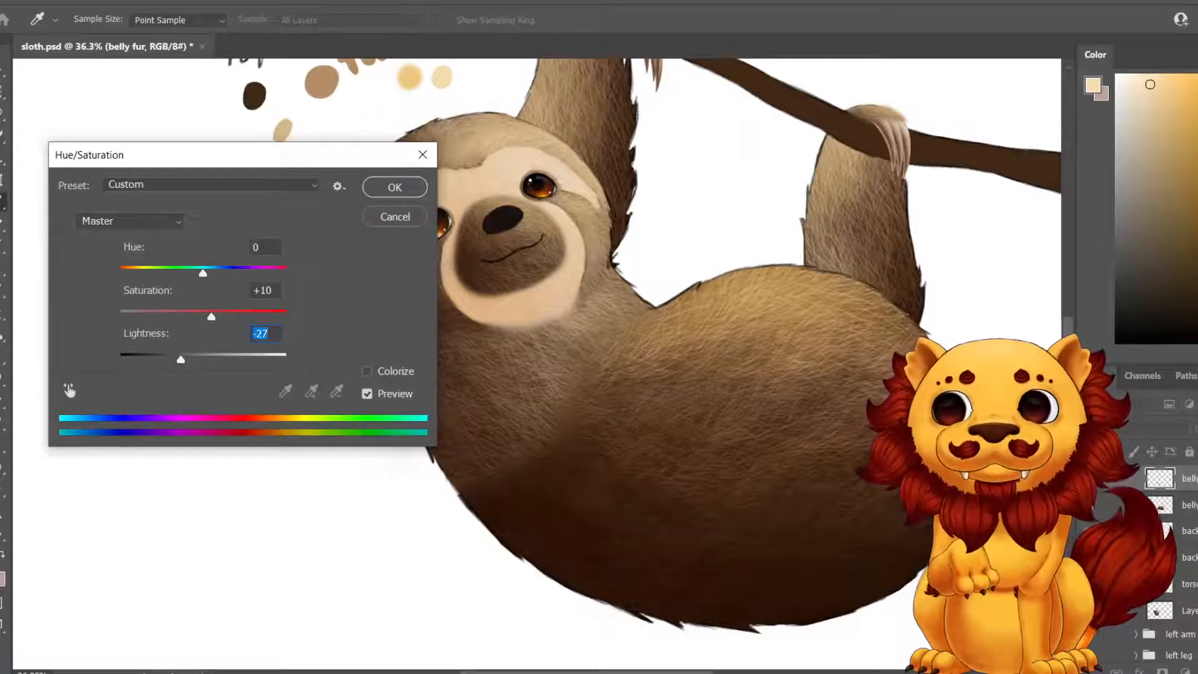
Refine the belly fur adjustment to saturation +12 and lightness -16, apply it and return to the Eraser tool.
key(shift+Up)
key(Up)
key(Up)
key(Up)
key(Up)
key(Up)
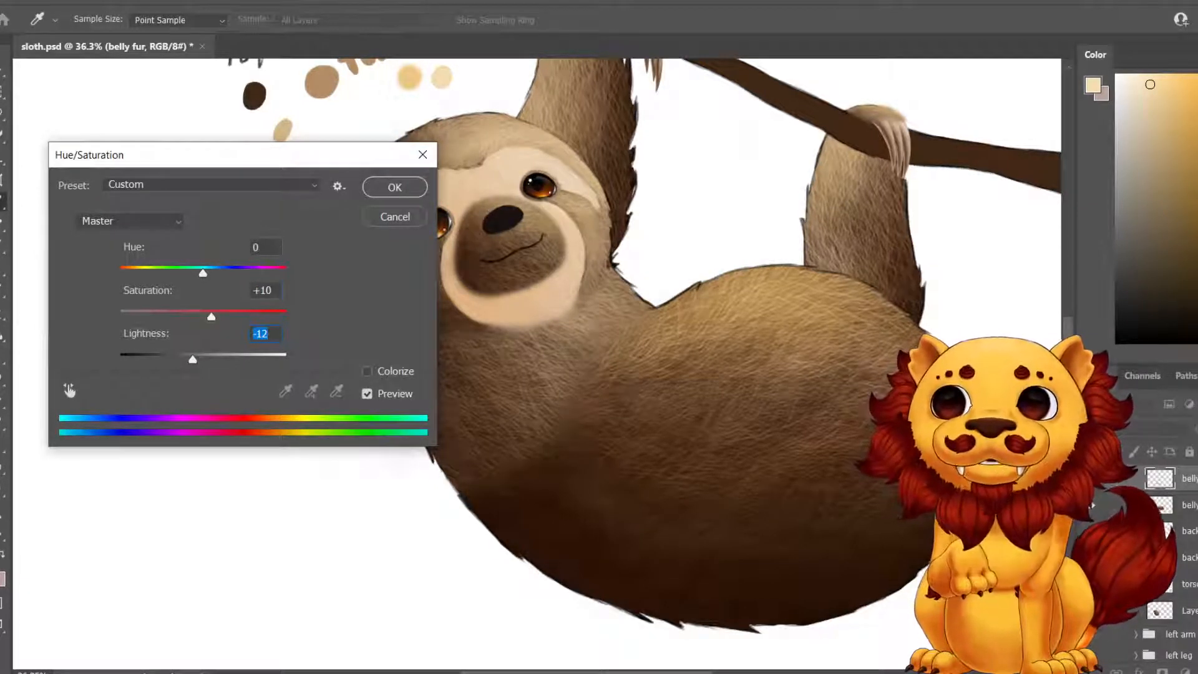
key(shift+Tab)
key(Up)
key(Up)
key(Tab)
key(Down)
key(Down)
key(Down)
key(Down)
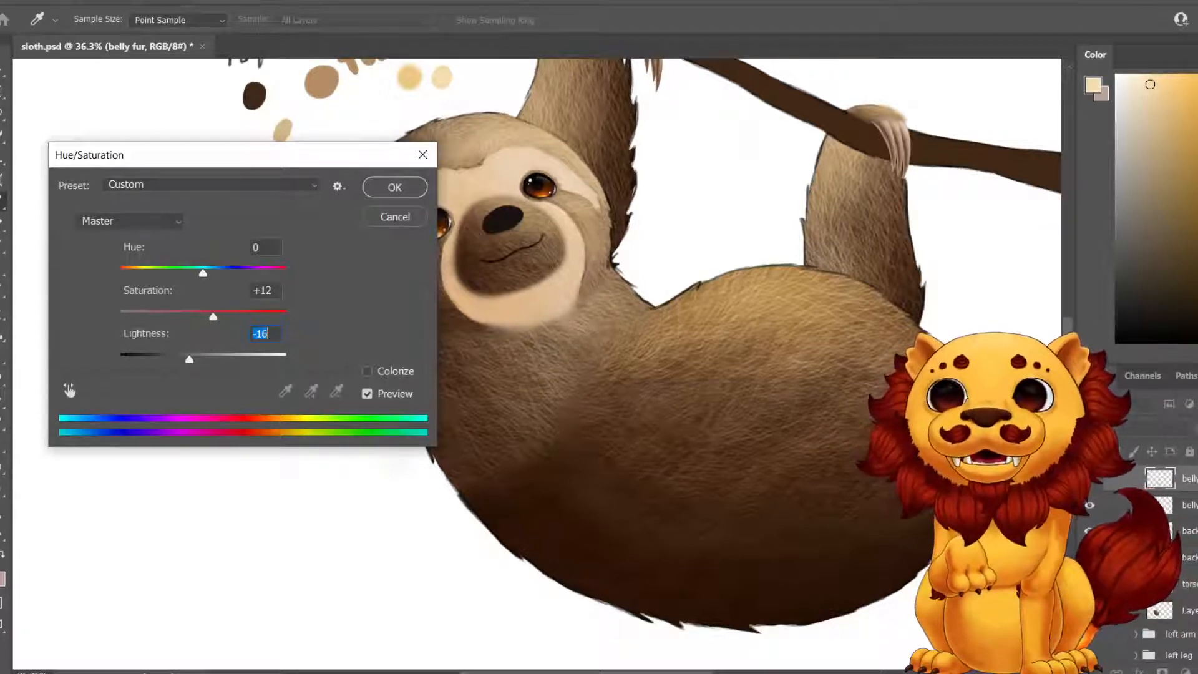
key(Return)
key(e)
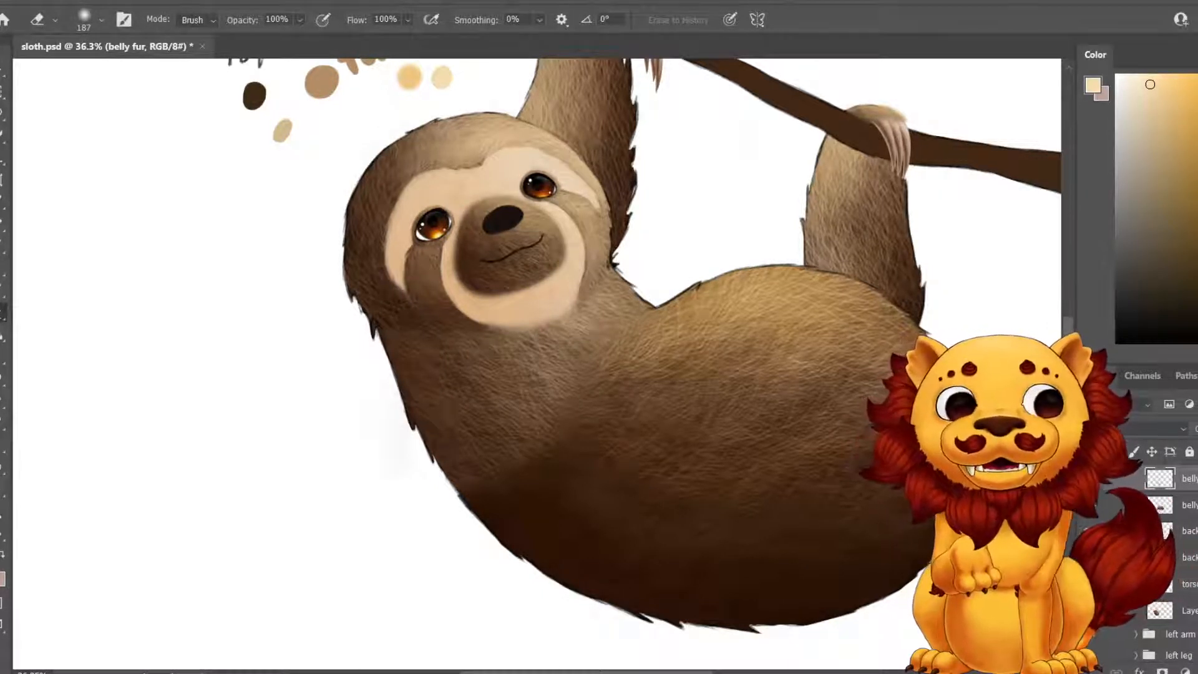
Hide the head layer to check which part of the sloth it holds, and undo the hiding.
scroll(1084, 553, up, 4)
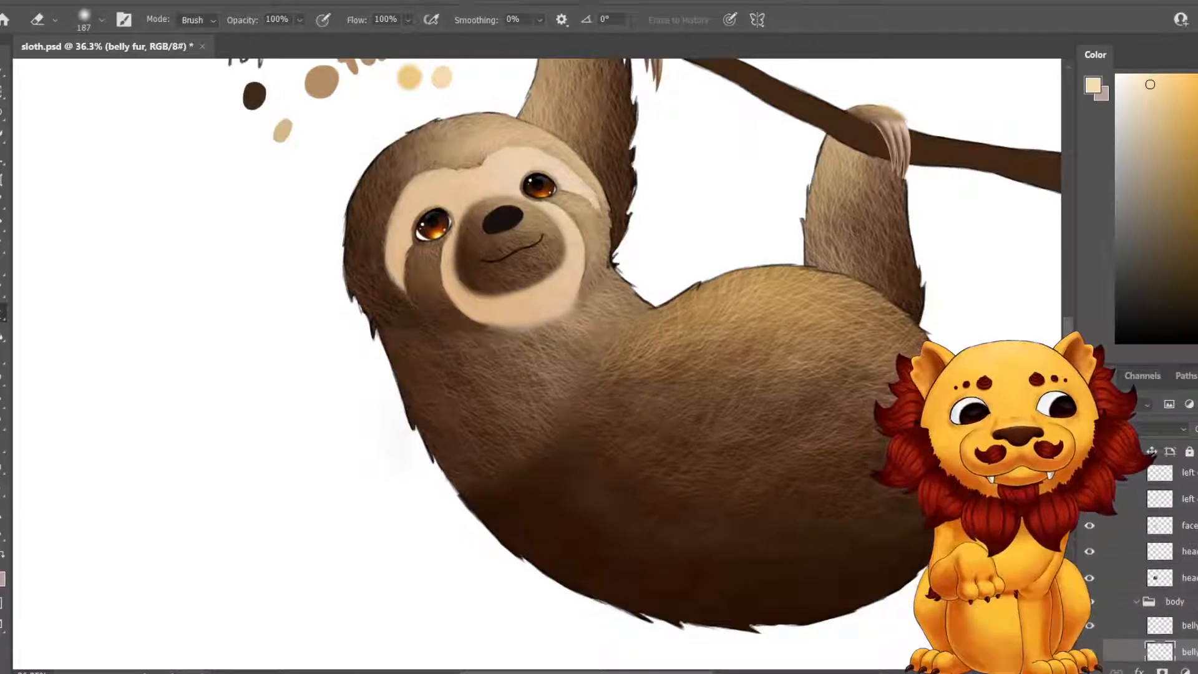
click(1089, 578)
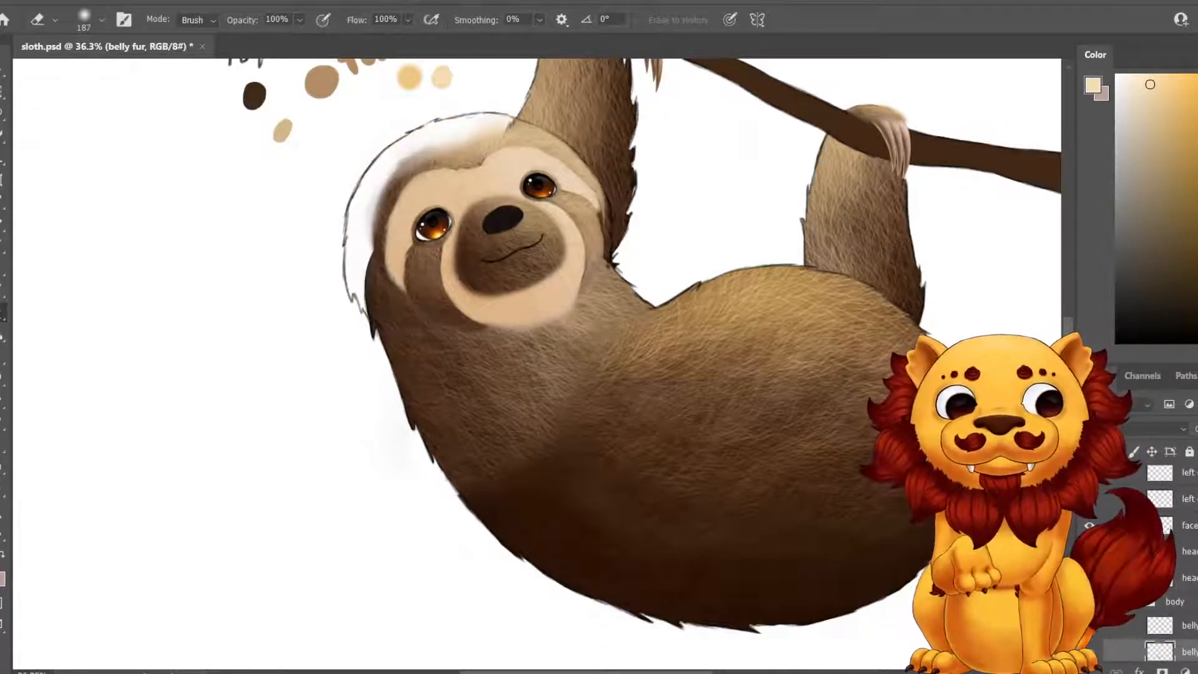
key(ctrl+z)
Save the document with the belly fur adjustment applied.
scroll(1166, 561, up, 2)
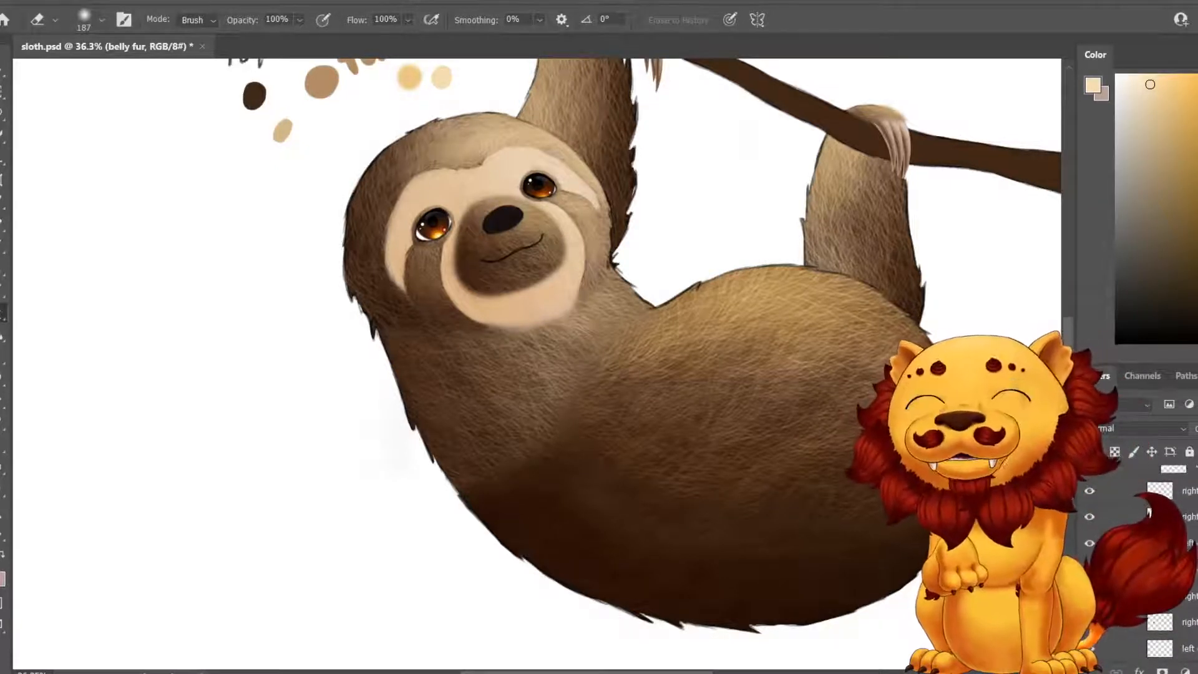
click(19, 2)
click(37, 175)
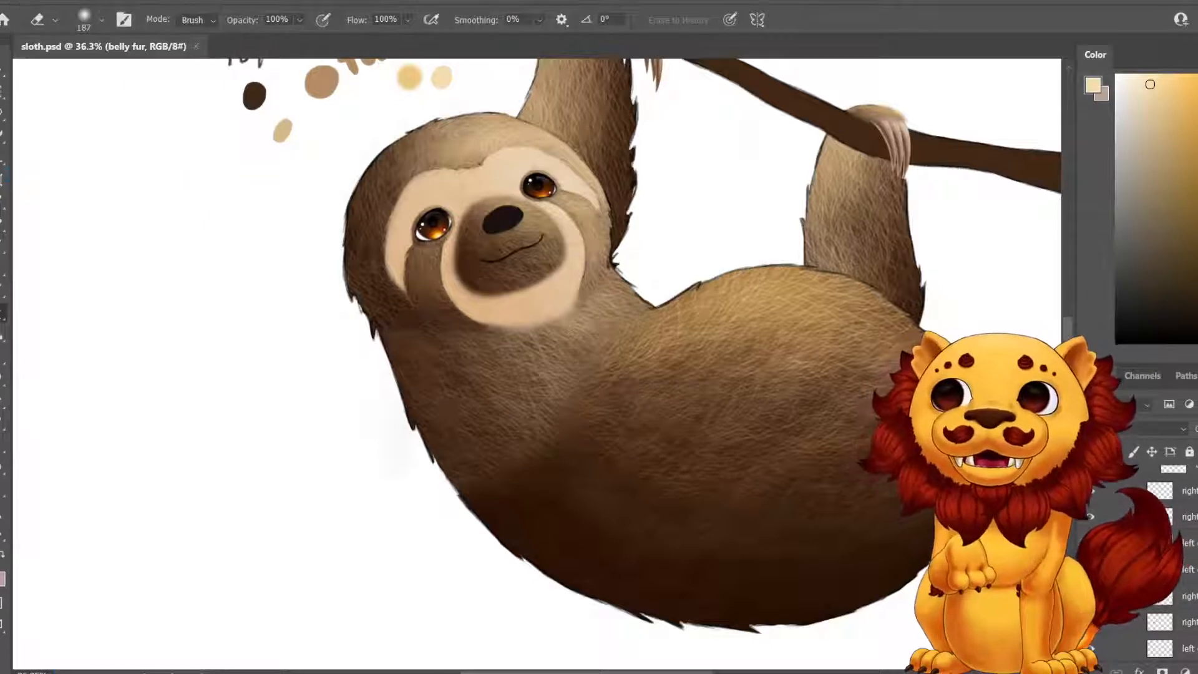
scroll(1160, 561, down, 5)
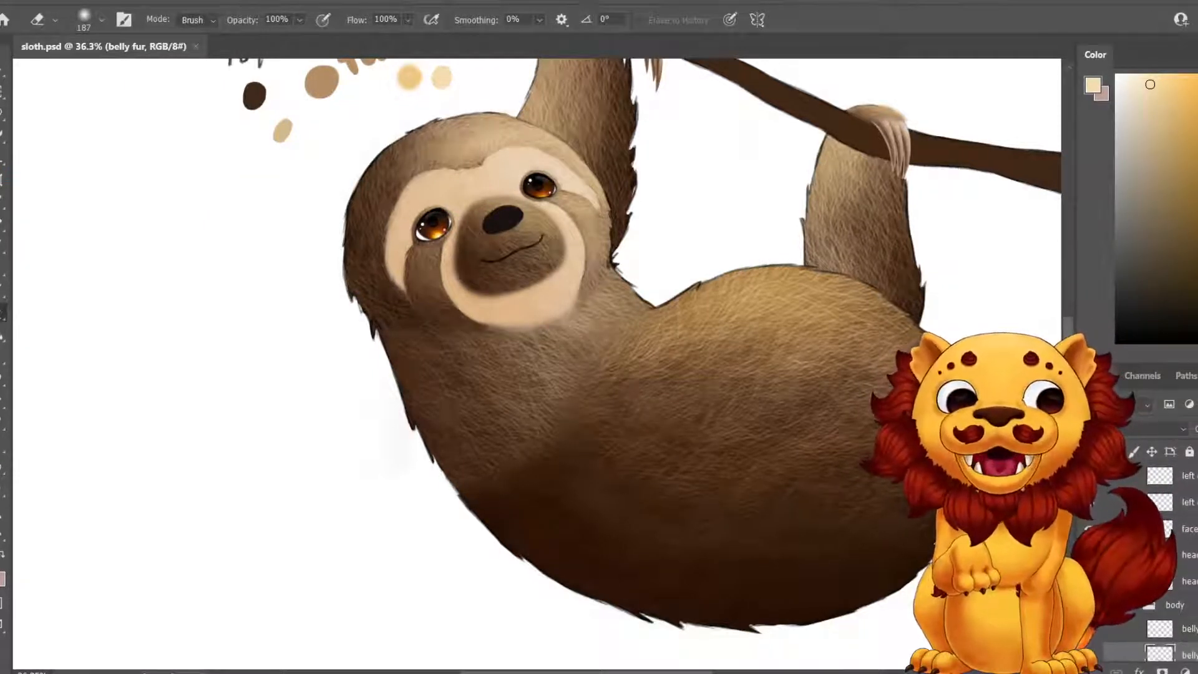
drag(504, 117, 356, 303)
key(ctrl+z)
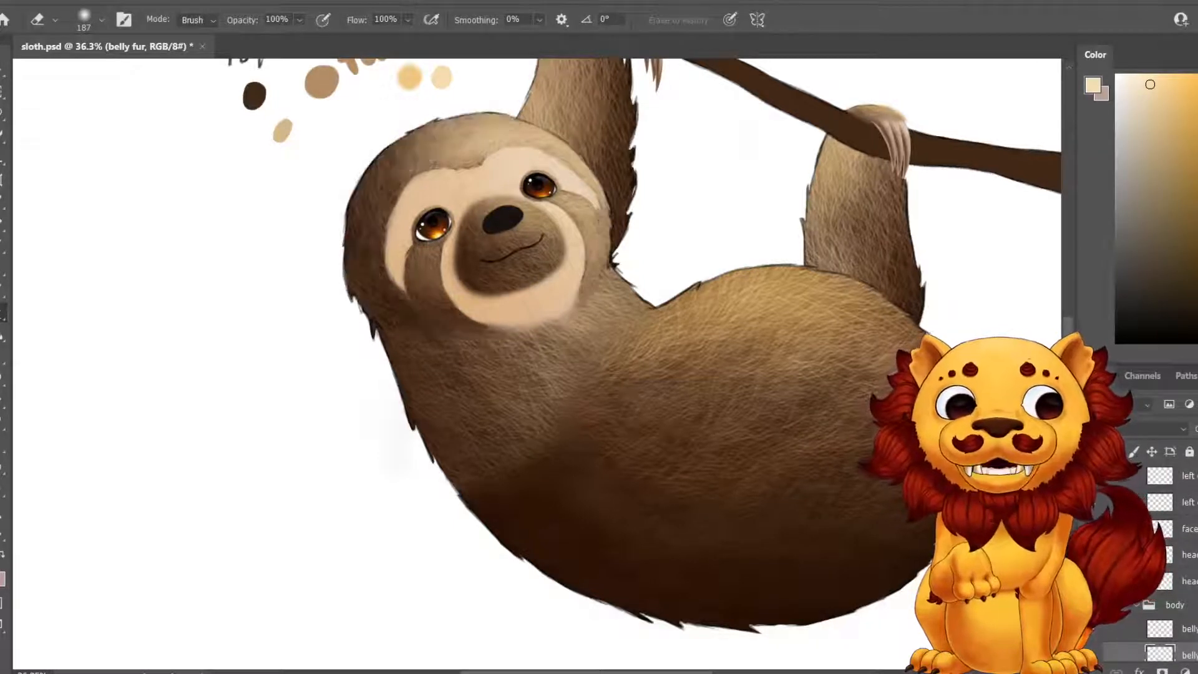
Apply a Hue/Saturation adjustment to the head layer with saturation +18 and lightness -8, returning to the Eraser tool.
click(1189, 581)
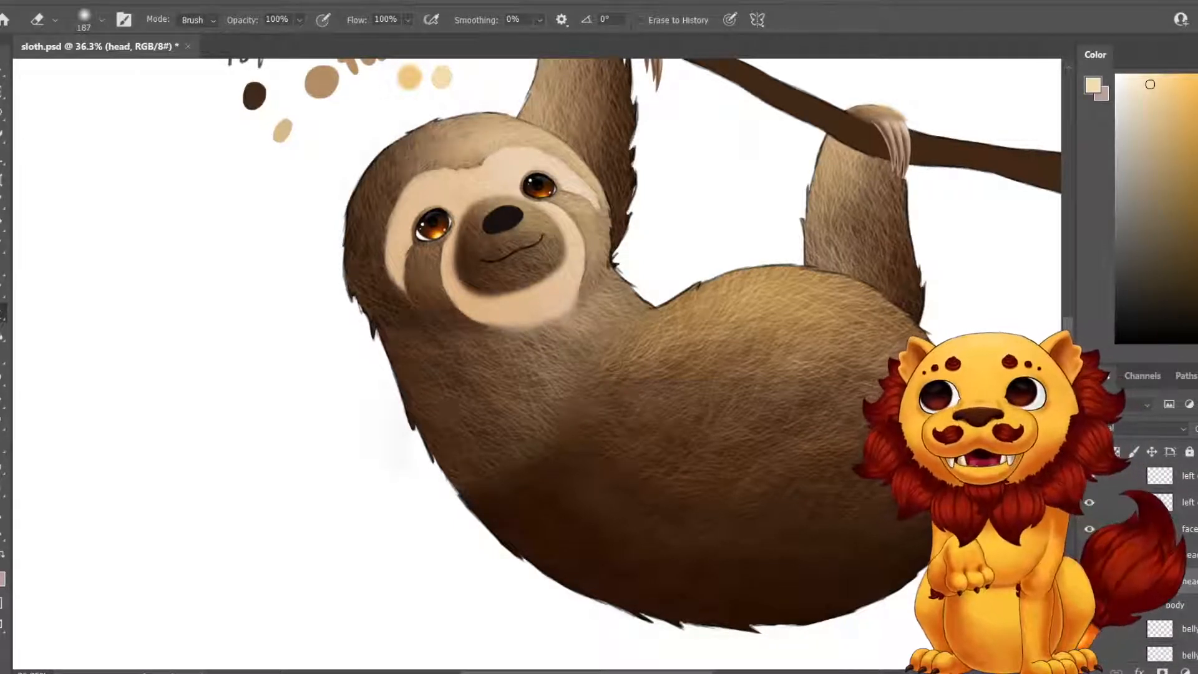
click(69, 2)
mouse_move(100, 33)
click(300, 119)
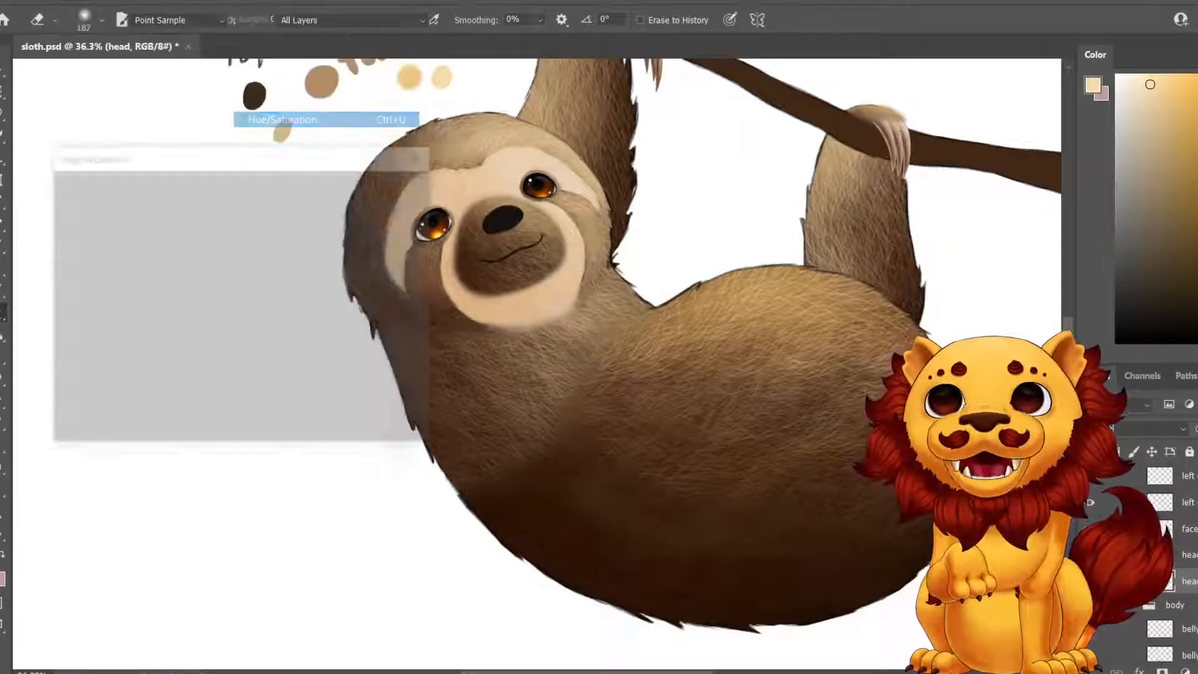
drag(262, 155, 203, 365)
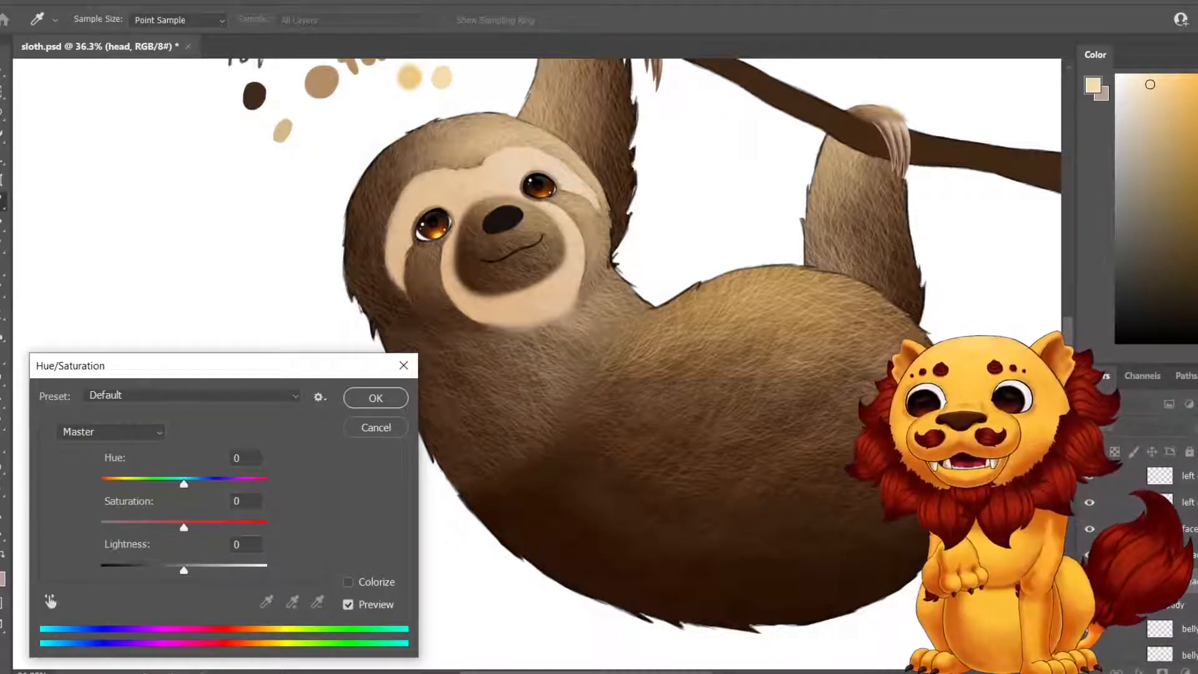
drag(183, 528, 196, 528)
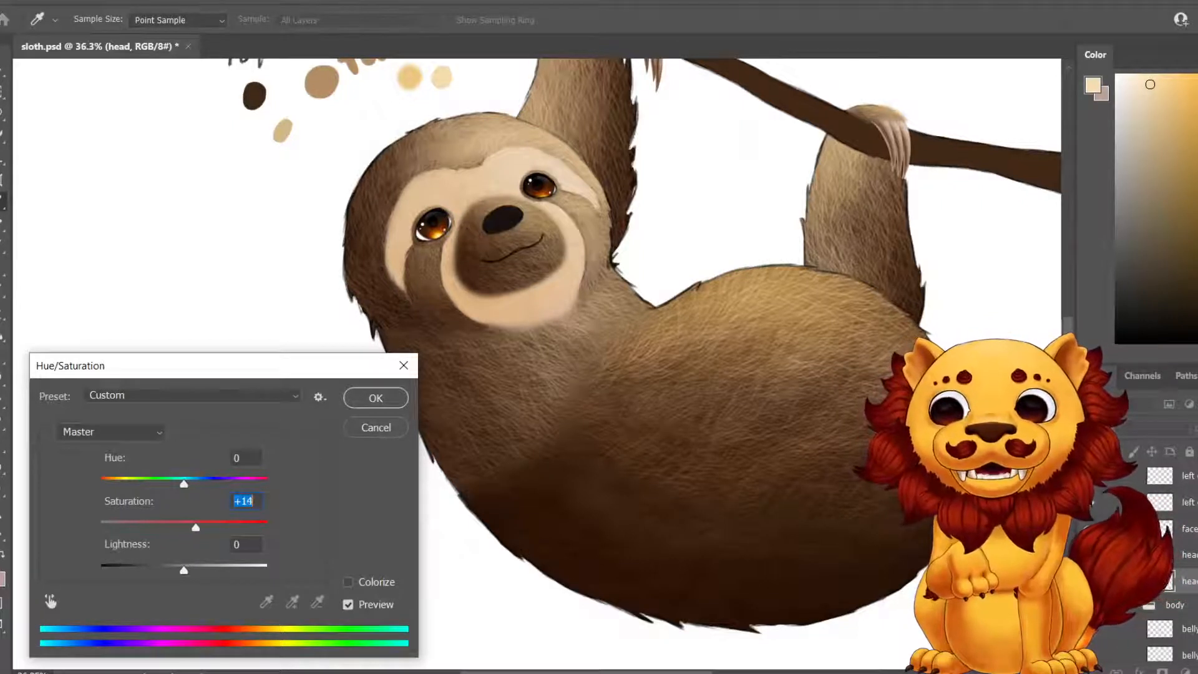
drag(184, 570, 177, 570)
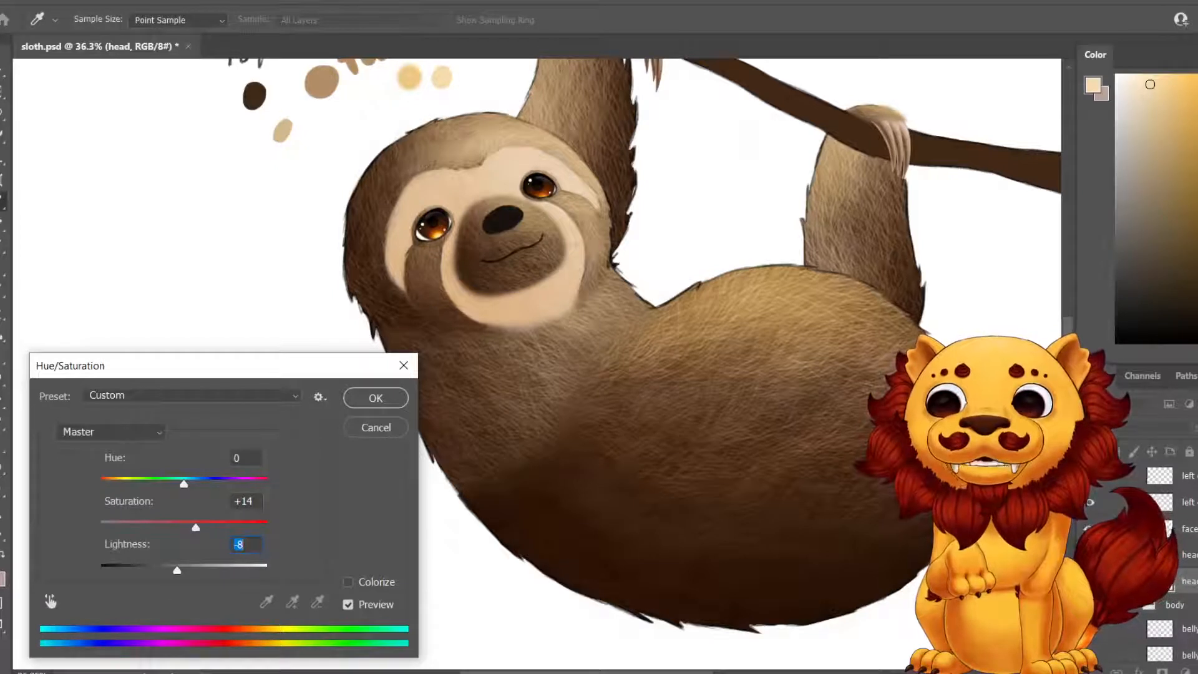
drag(195, 527, 199, 527)
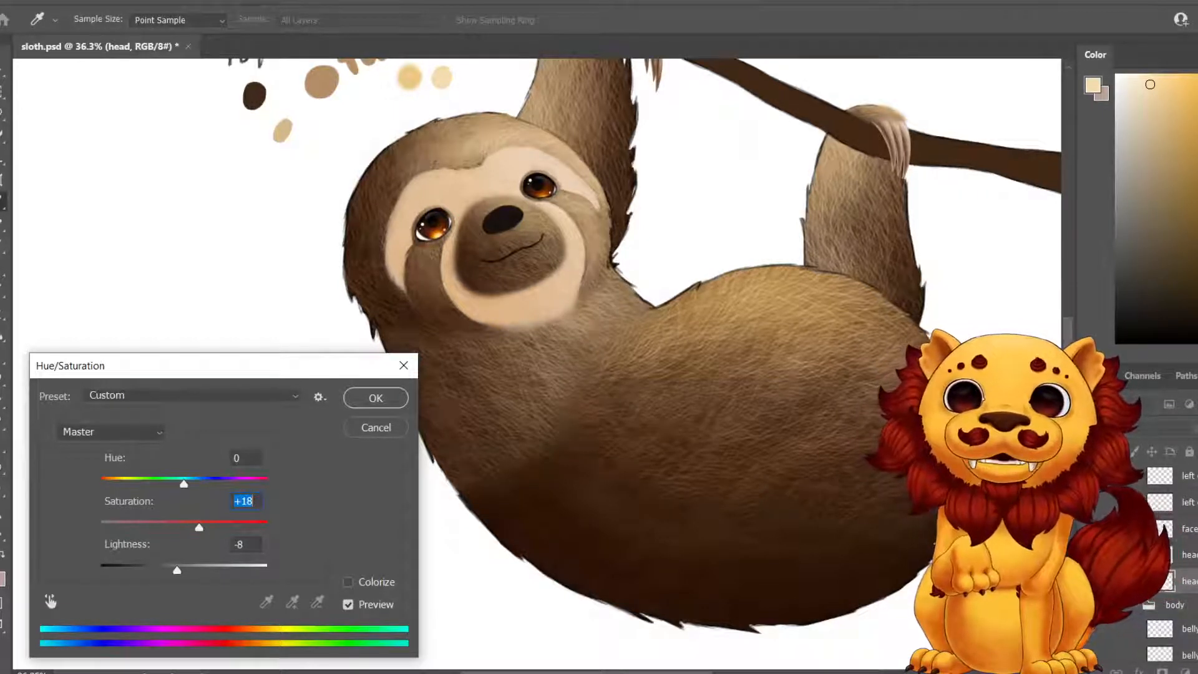
key(Return)
key(e)
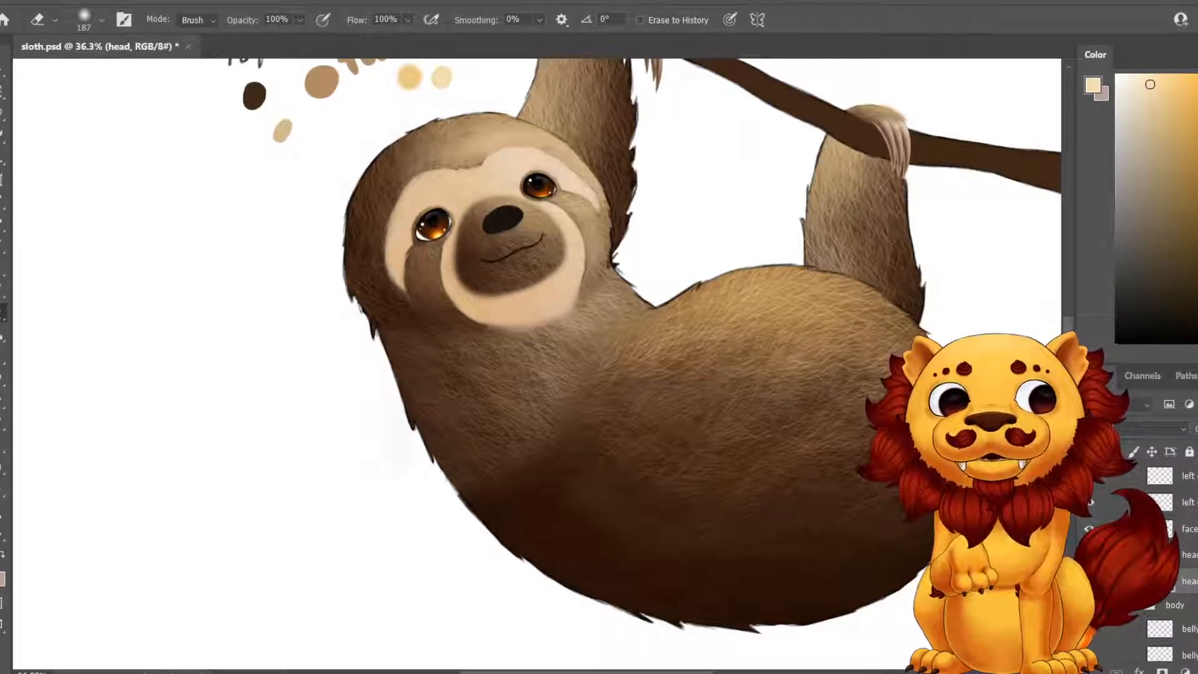
Compare the head before and after its colour adjustment by undoing and redoing the change.
drag(488, 141, 589, 174)
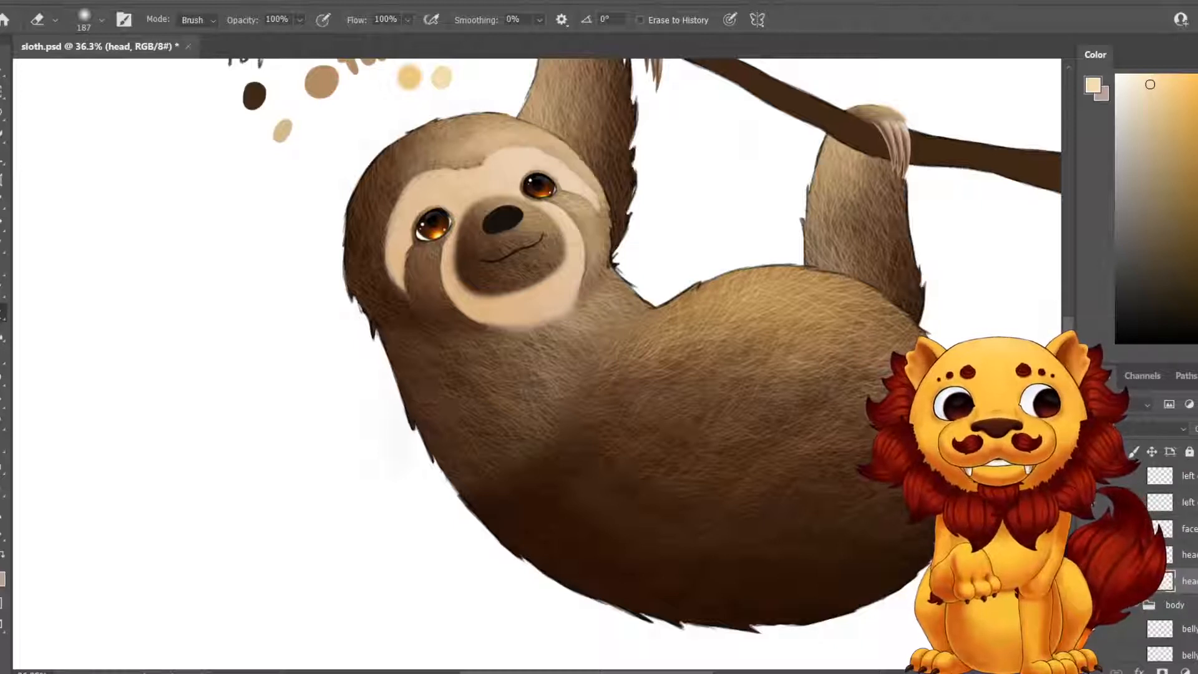
key(ctrl+z)
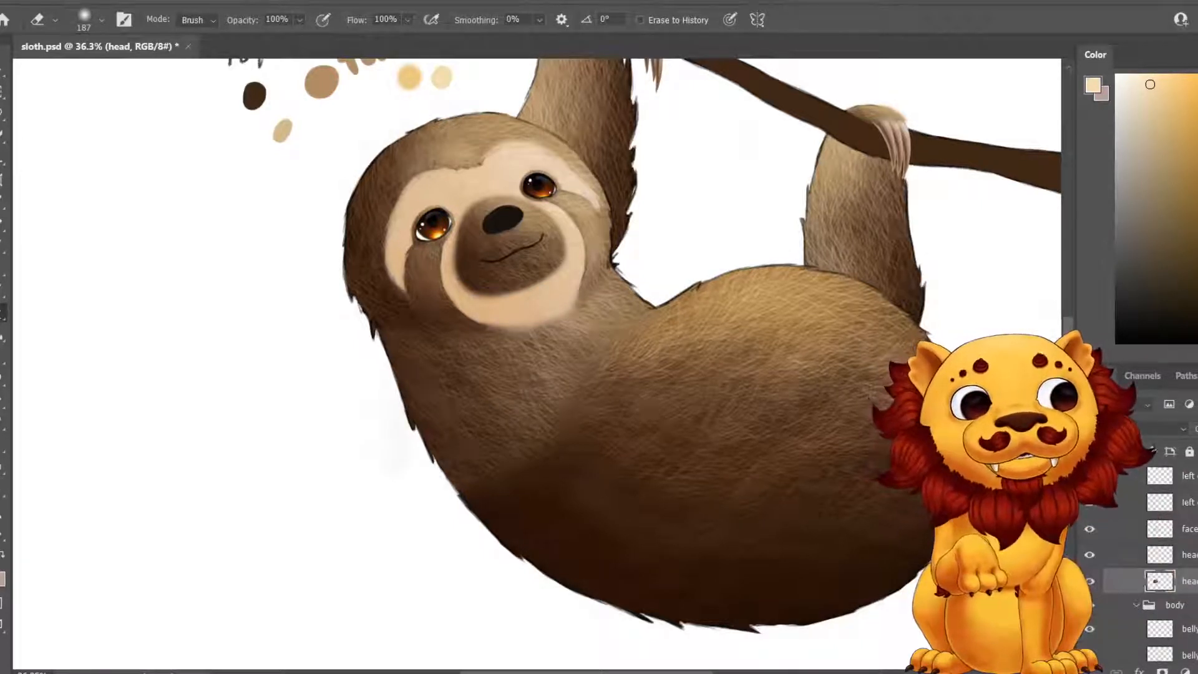
key(ctrl+shift+z)
Warp the left eyebrow layer slightly to reshape the brow's curve above the eye, and commit the transformation.
key(z)
click(509, 177)
click(509, 177)
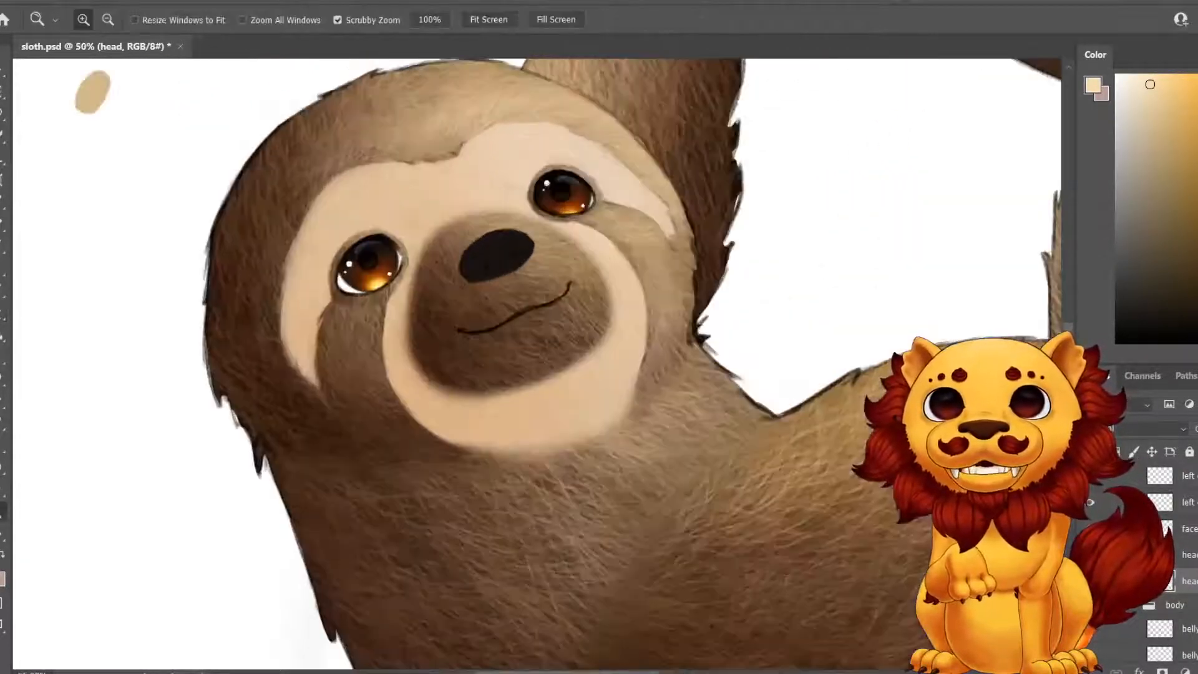
click(509, 177)
alt+click(509, 177)
drag(511, 152, 525, 239)
click(1188, 502)
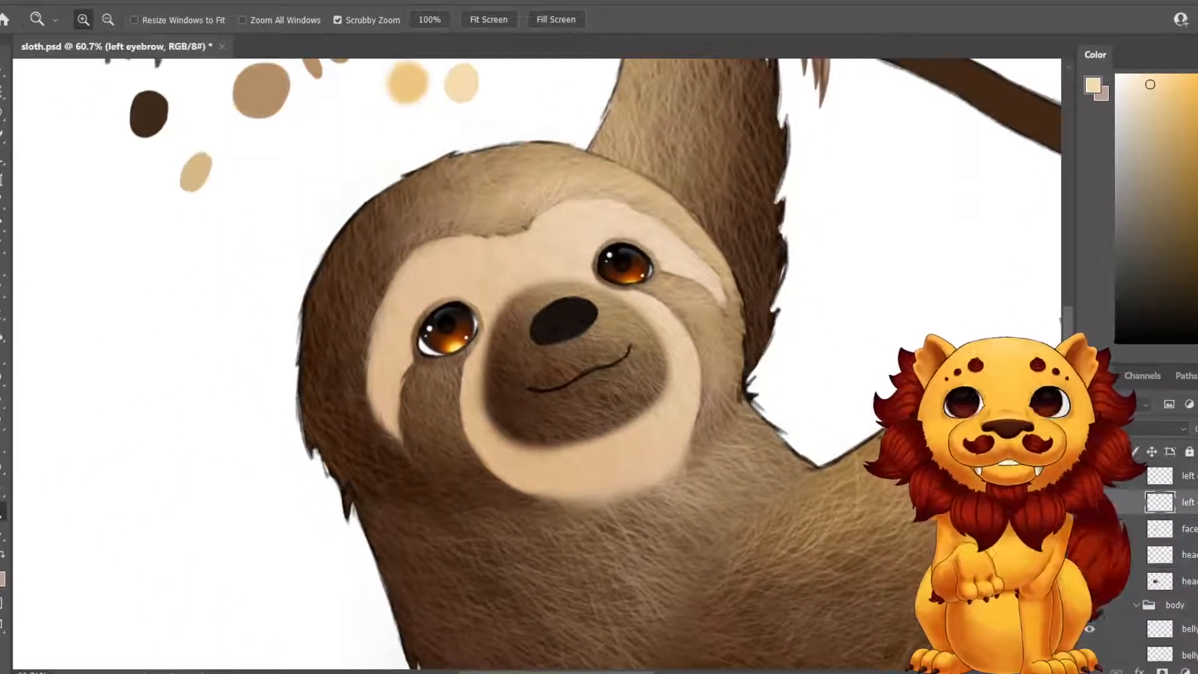
click(68, 2)
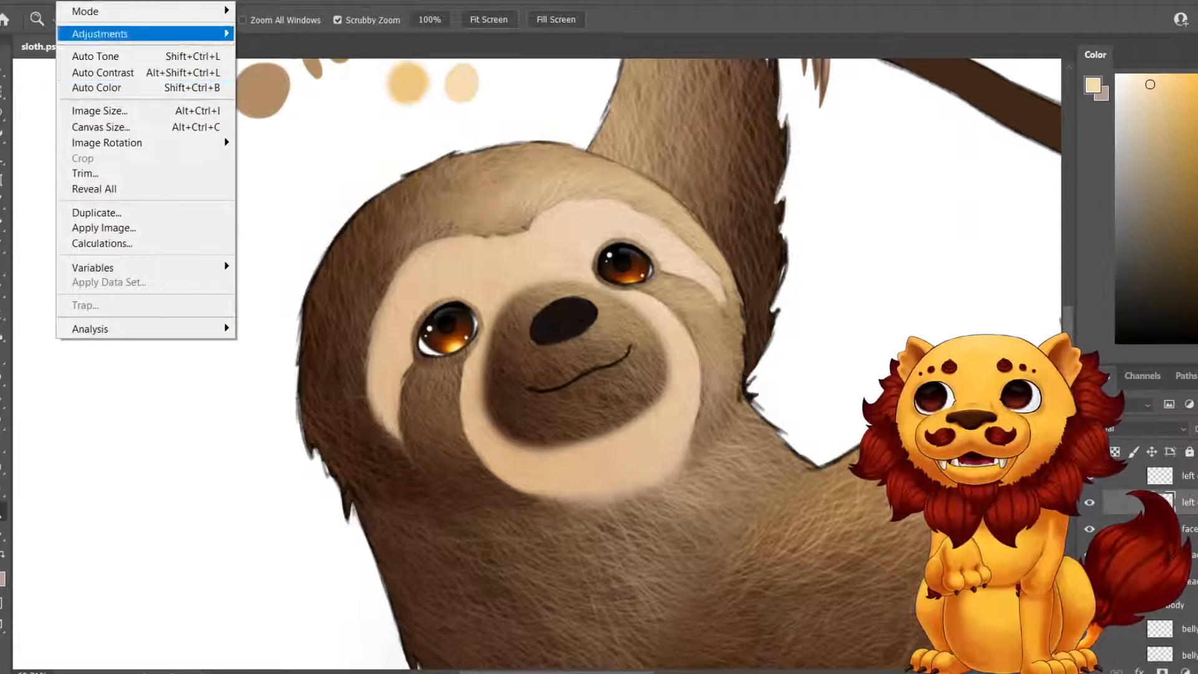
mouse_move(41, 1)
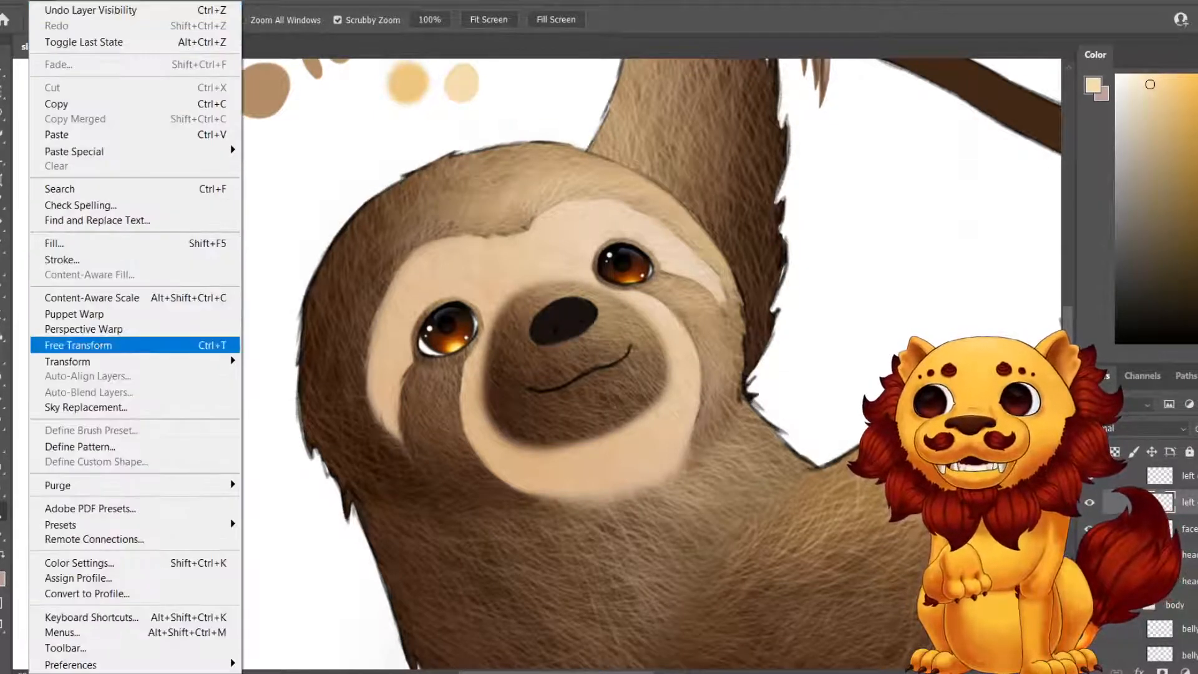
mouse_move(125, 361)
click(267, 469)
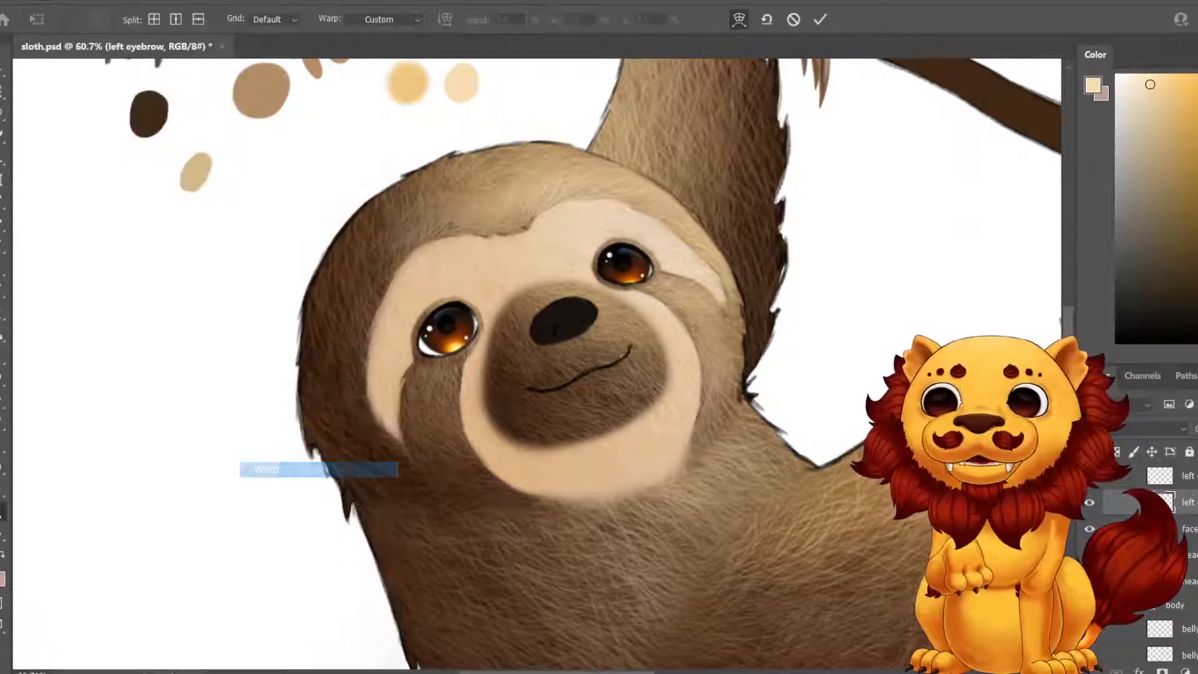
mouse_move(531, 114)
mouse_down()
mouse_move(543, 129)
mouse_move(532, 109)
mouse_move(537, 123)
mouse_move(510, 119)
mouse_up()
mouse_move(655, 218)
mouse_down()
mouse_move(662, 205)
mouse_move(659, 224)
mouse_up()
drag(511, 119, 512, 117)
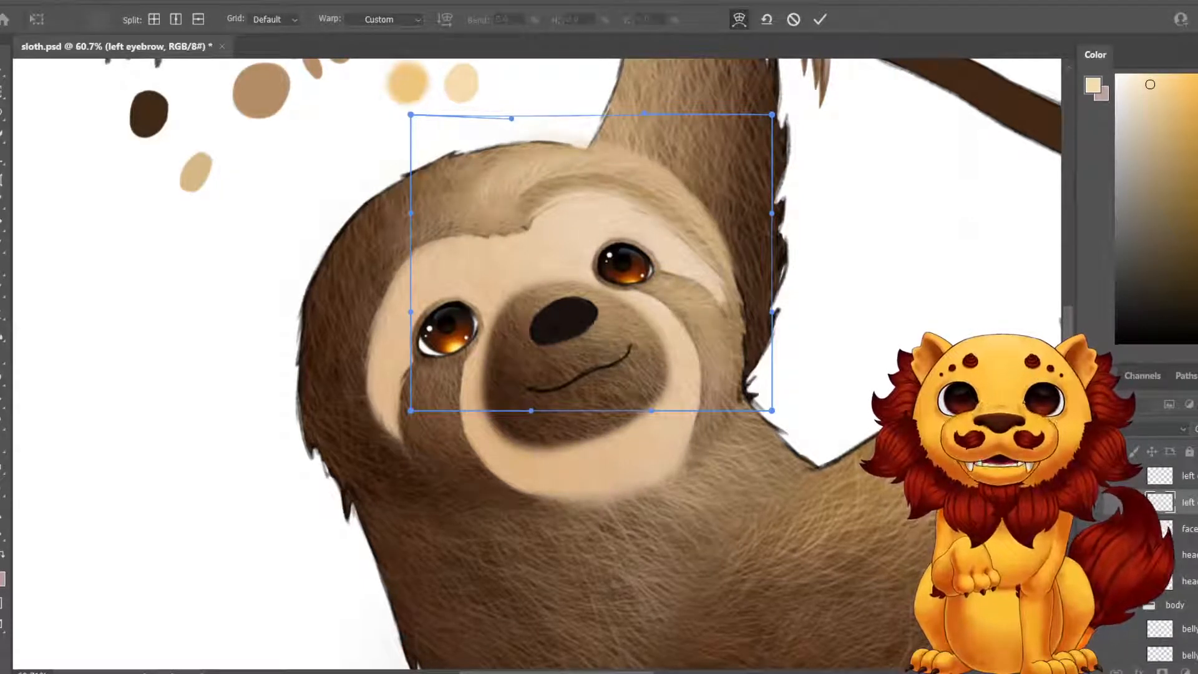
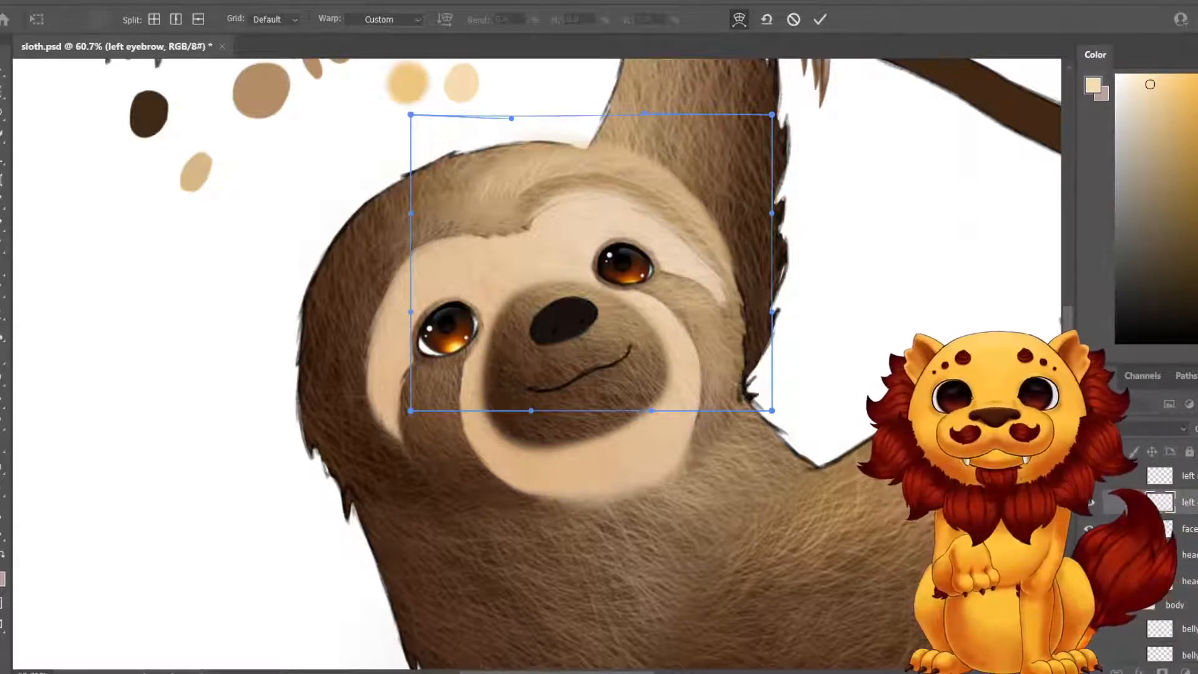
key(Return)
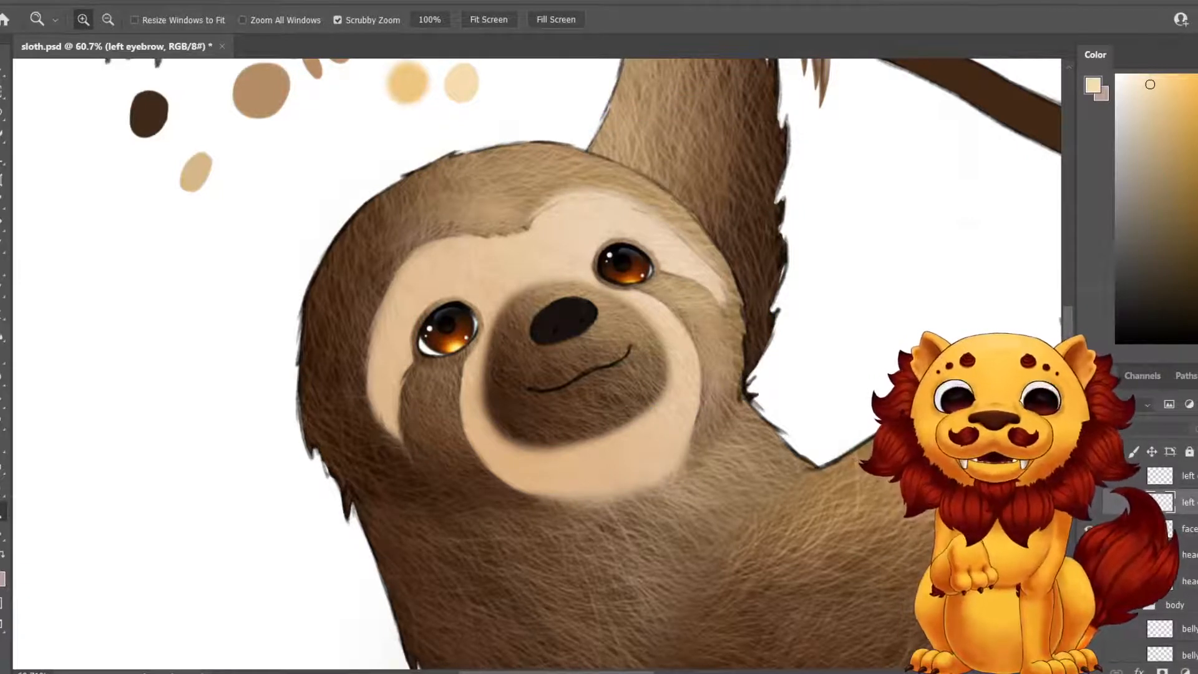
Undo the last two changes to the left eyebrow and save the document.
key(ctrl+z)
key(ctrl+z)
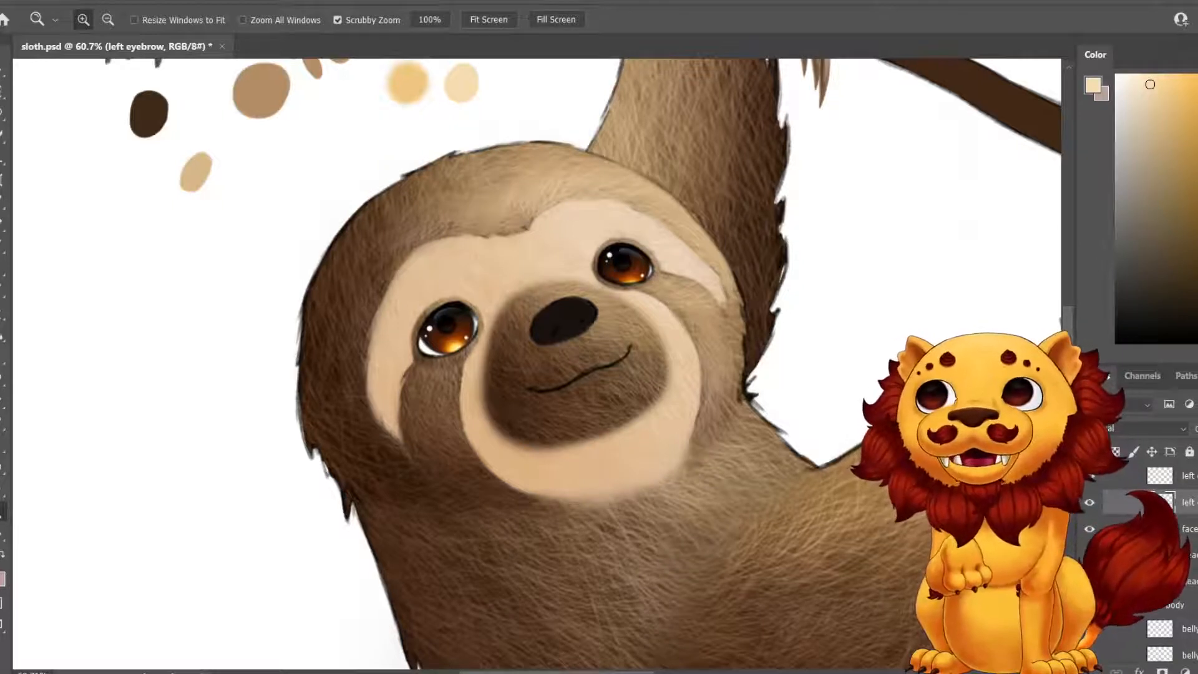
click(8, 1)
click(62, 174)
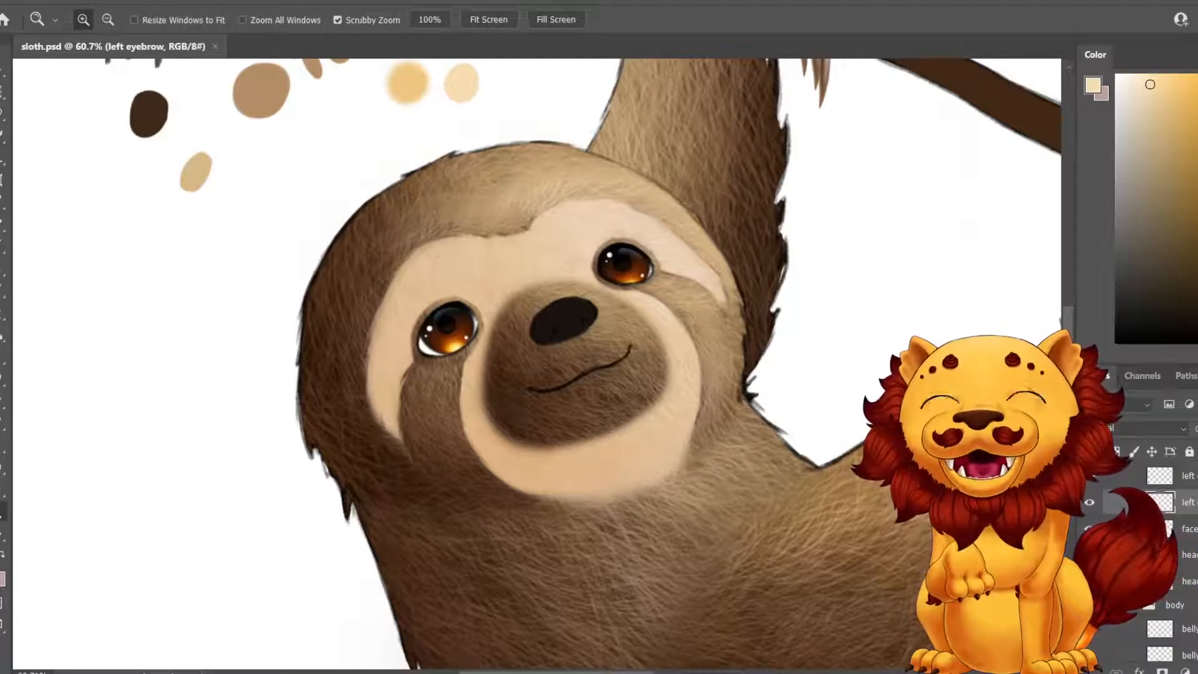
click(14, 1)
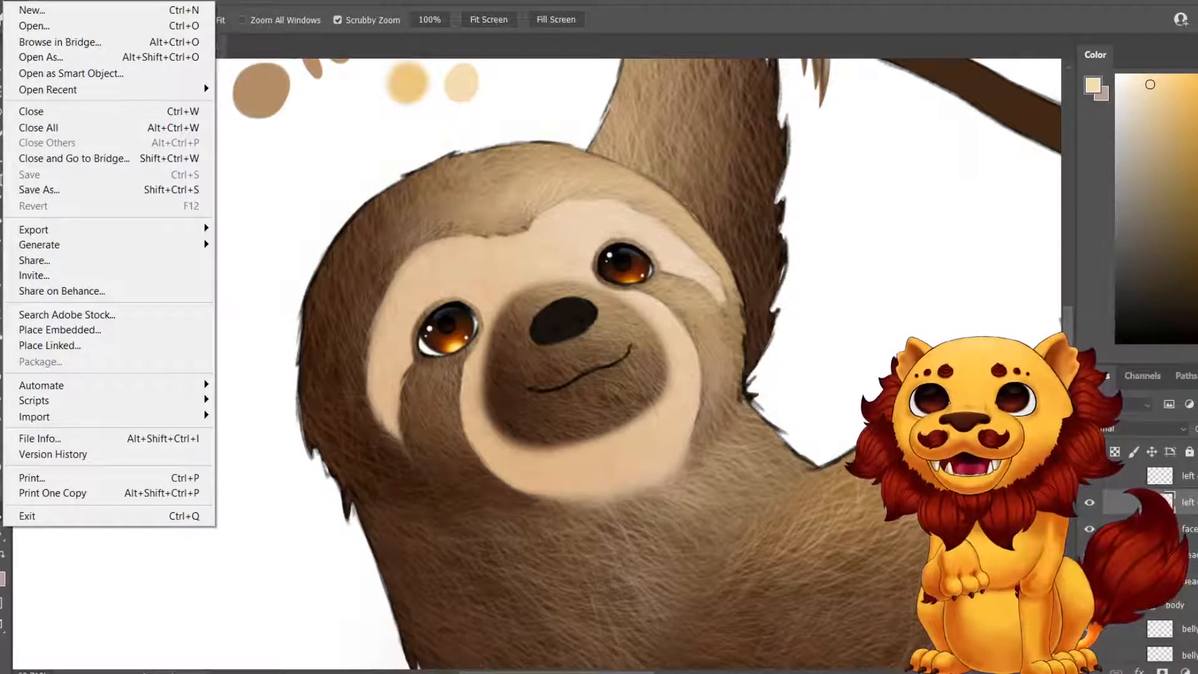
key(Escape)
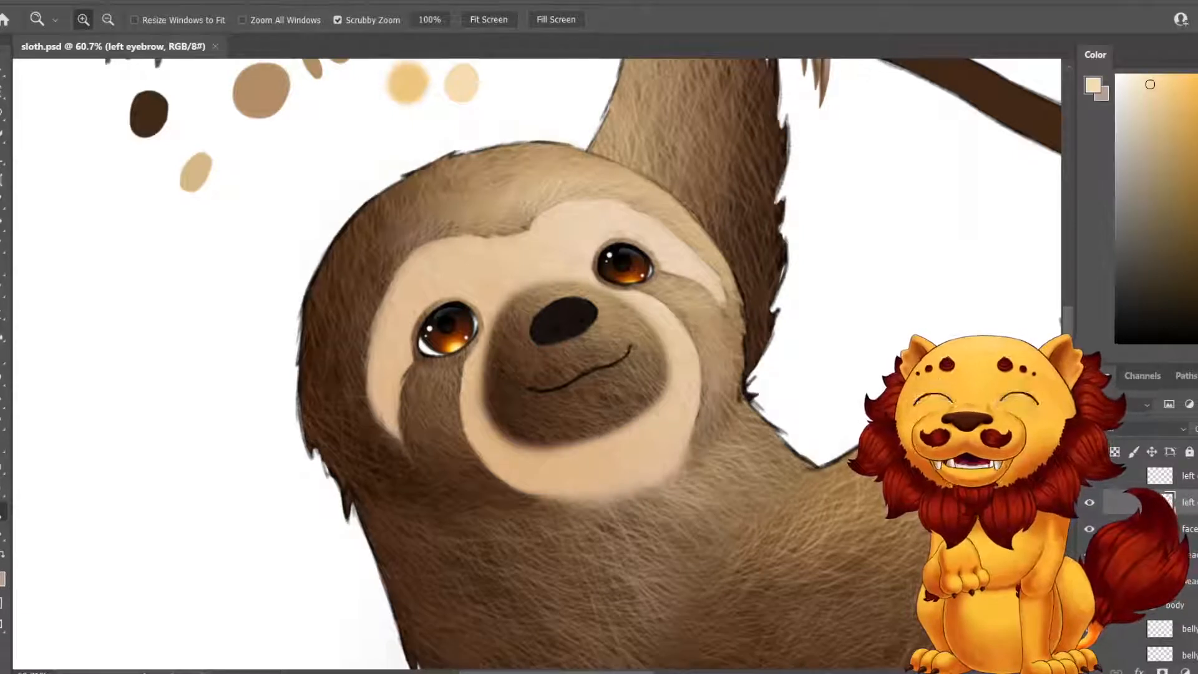
Apply a Hue/Saturation adjustment to the left eyebrow layer with saturation +13 and lightness -5.
drag(640, 235, 577, 235)
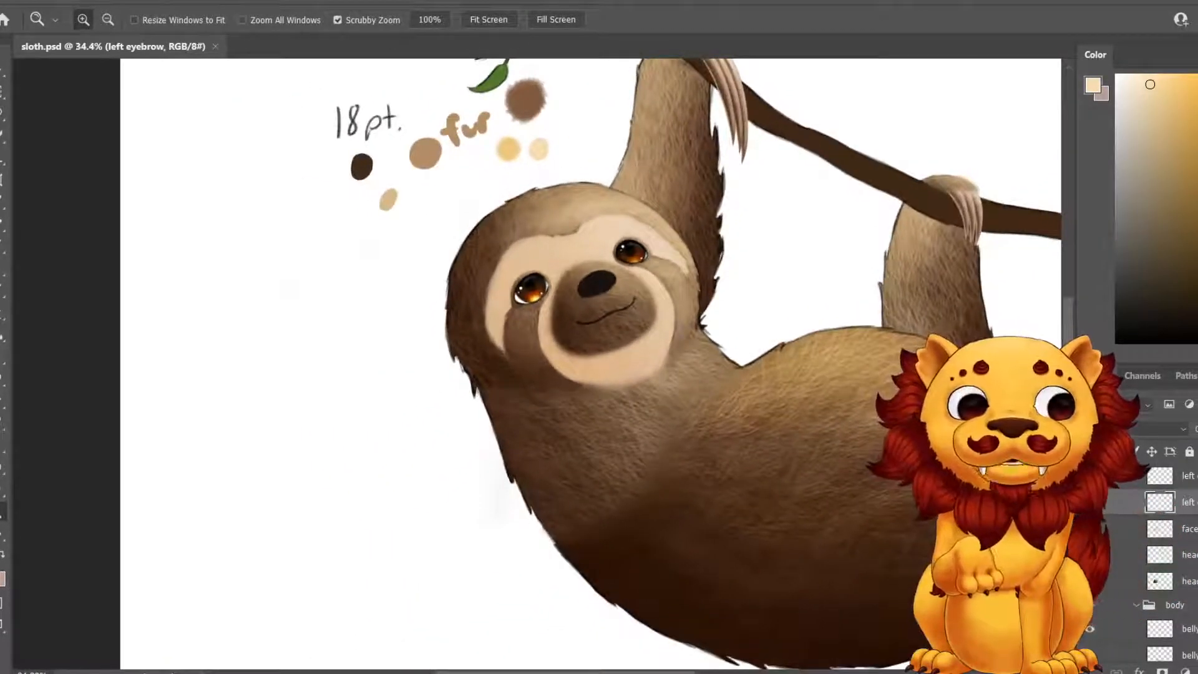
click(69, 1)
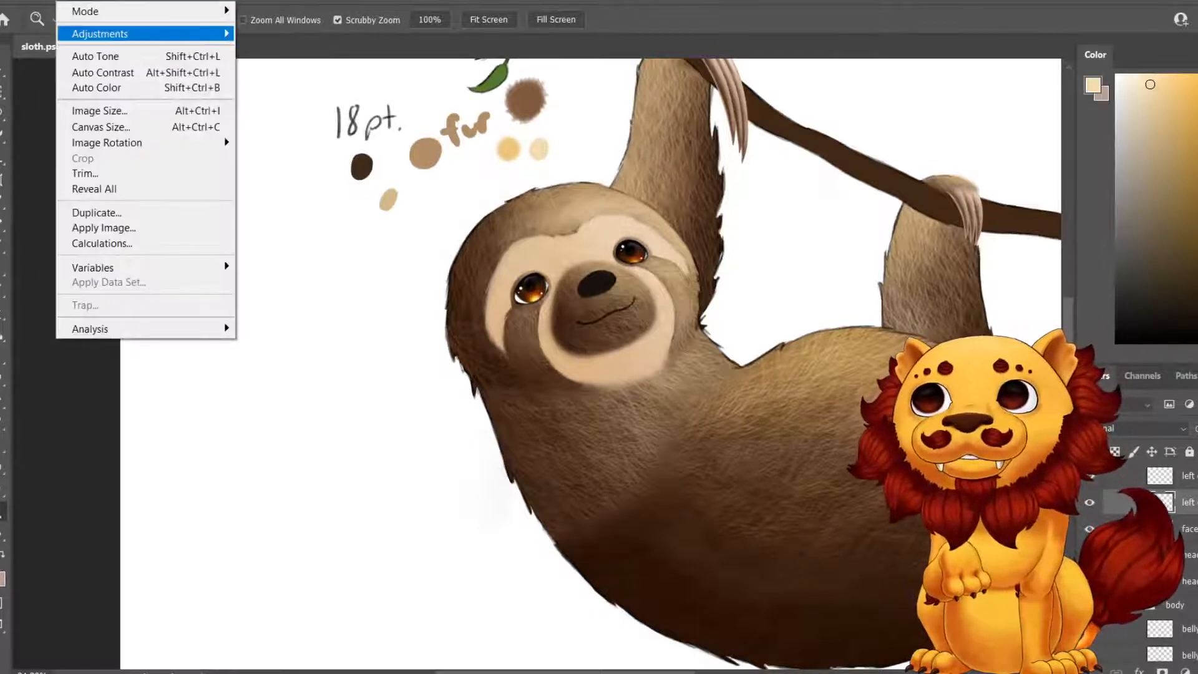
mouse_move(100, 34)
key(Return)
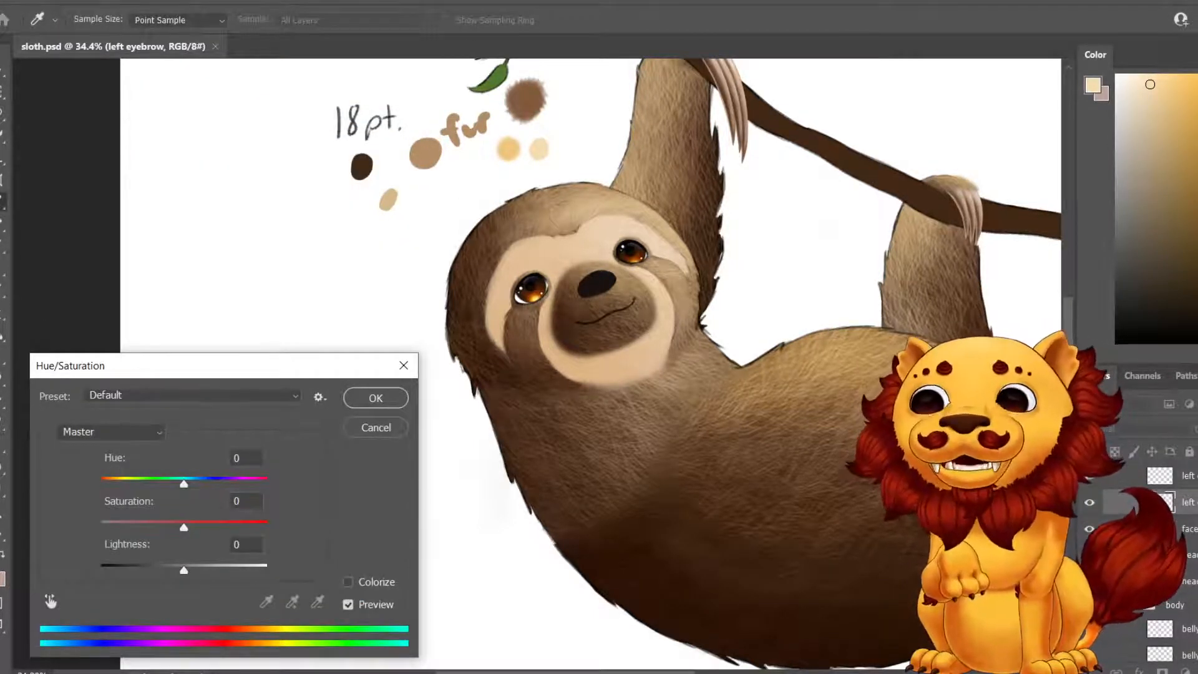
drag(183, 528, 190, 528)
key(Up)
key(Up)
key(Up)
key(Up)
key(Up)
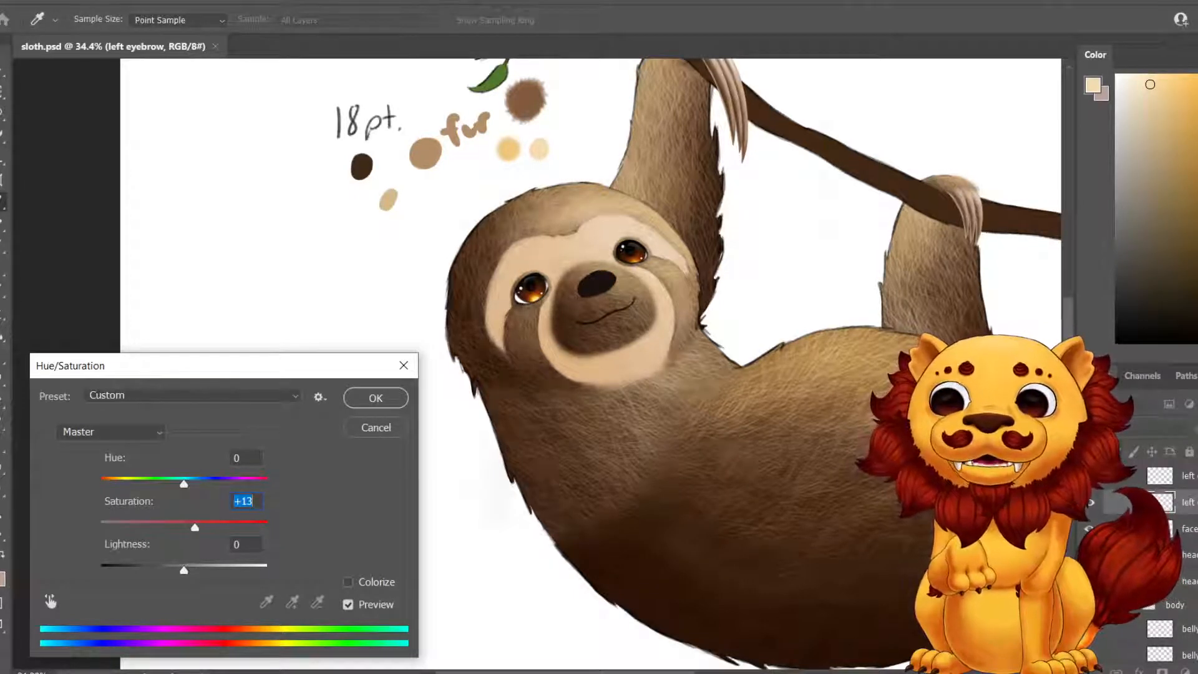
key(Tab)
key(Down)
key(Down)
key(Down)
key(Down)
key(Down)
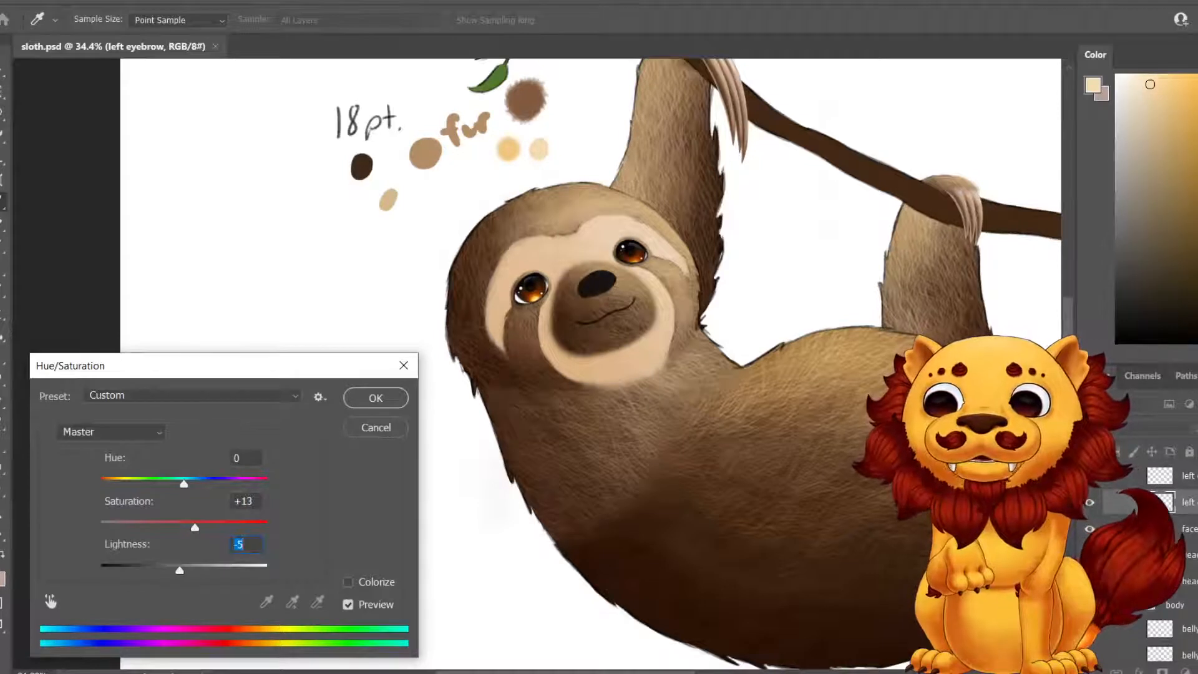
key(Up)
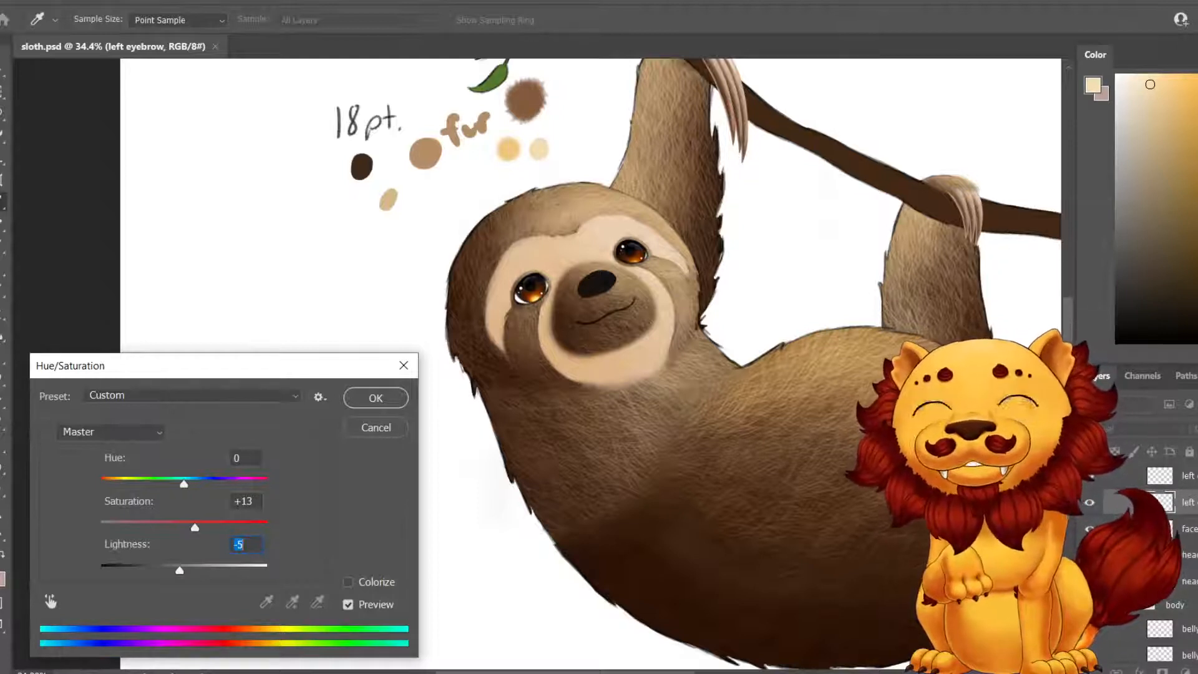
key(Return)
key(z)
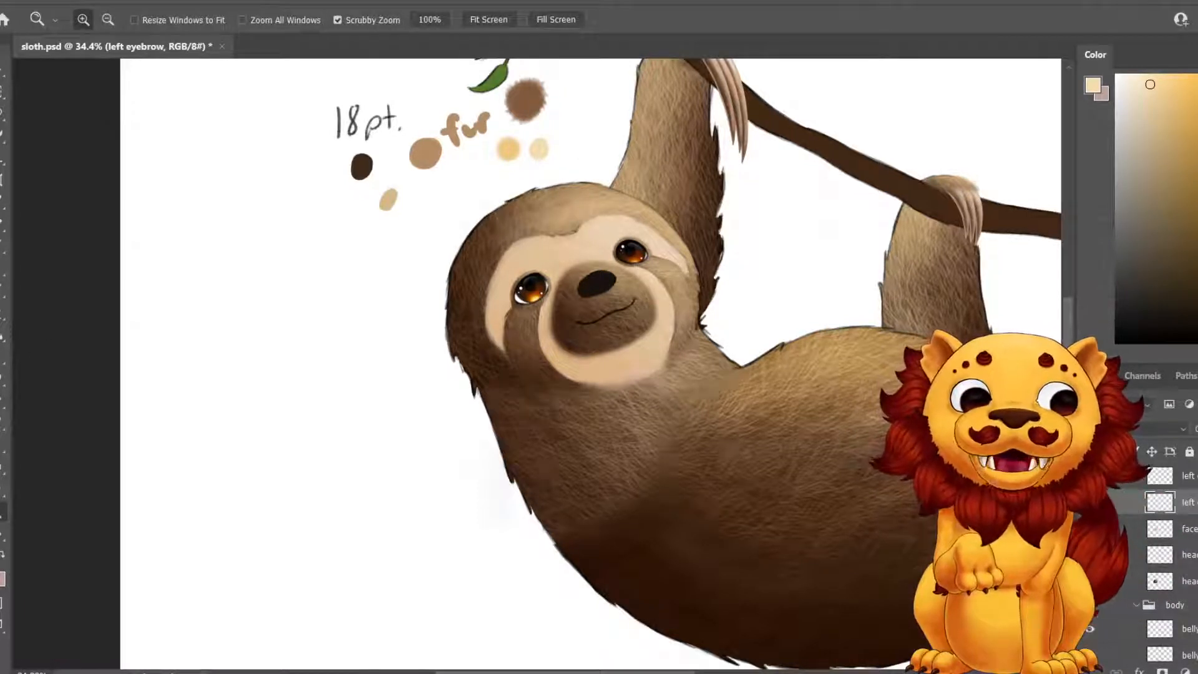
Apply a Hue/Saturation adjustment to the right eyebrow layer with saturation +12 and lightness -4, and save the document.
scroll(1173, 562, up, 3)
click(1185, 605)
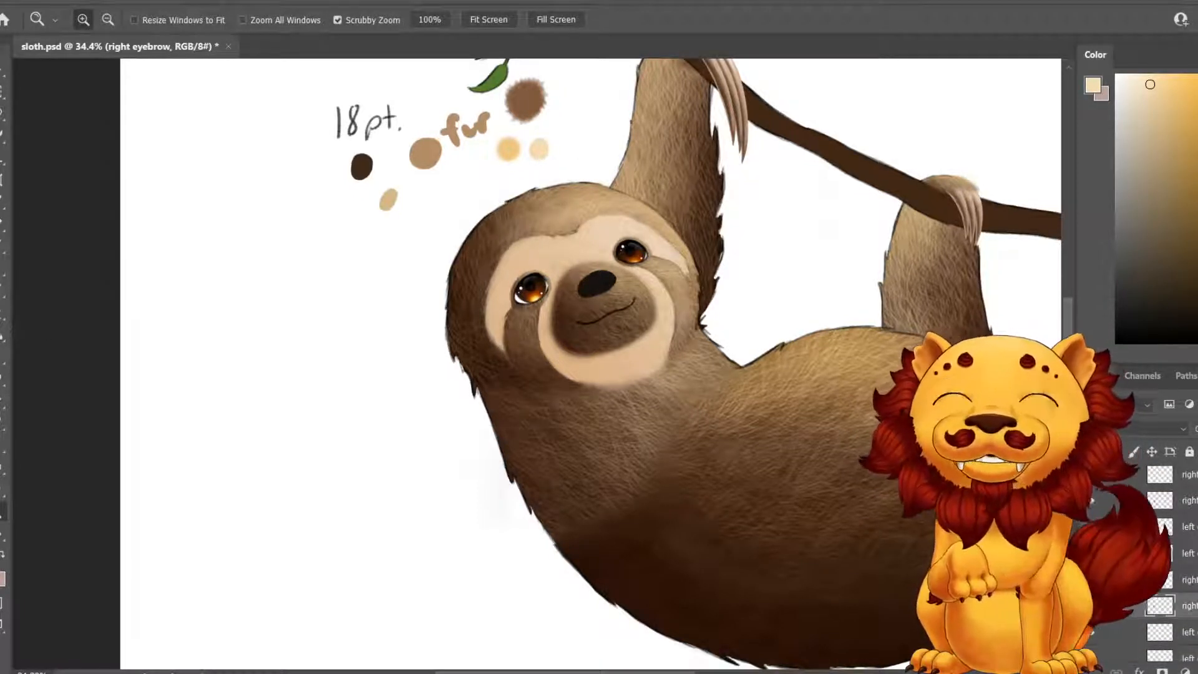
click(70, 1)
mouse_move(100, 34)
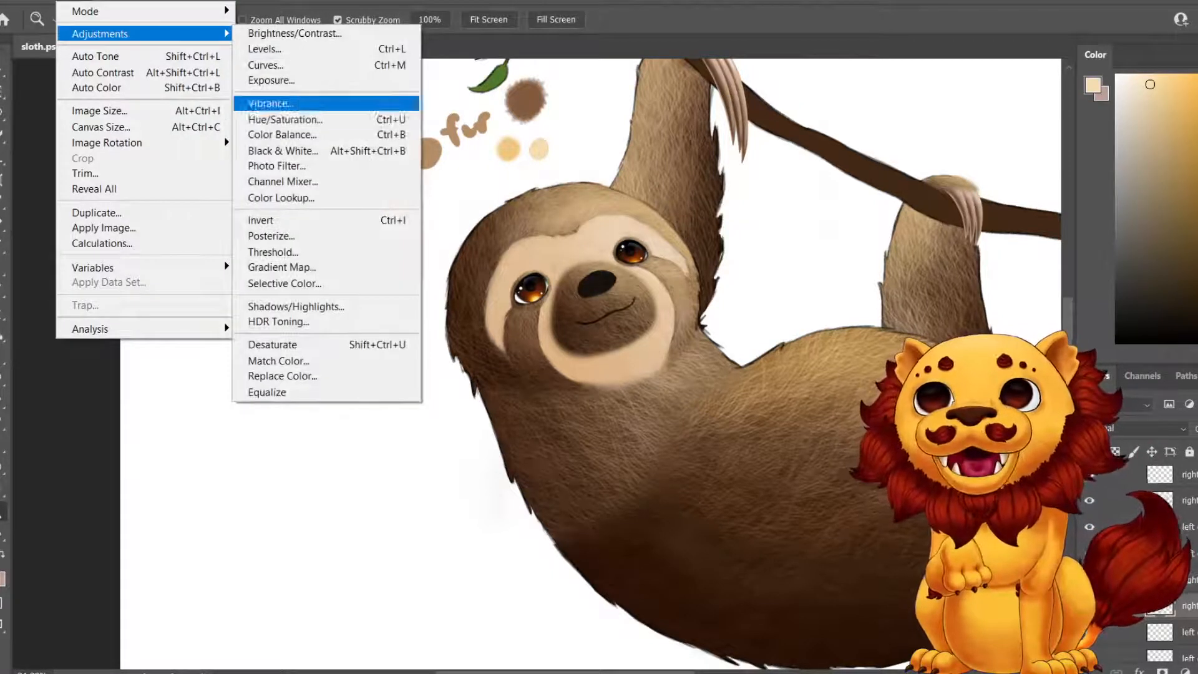
key(Return)
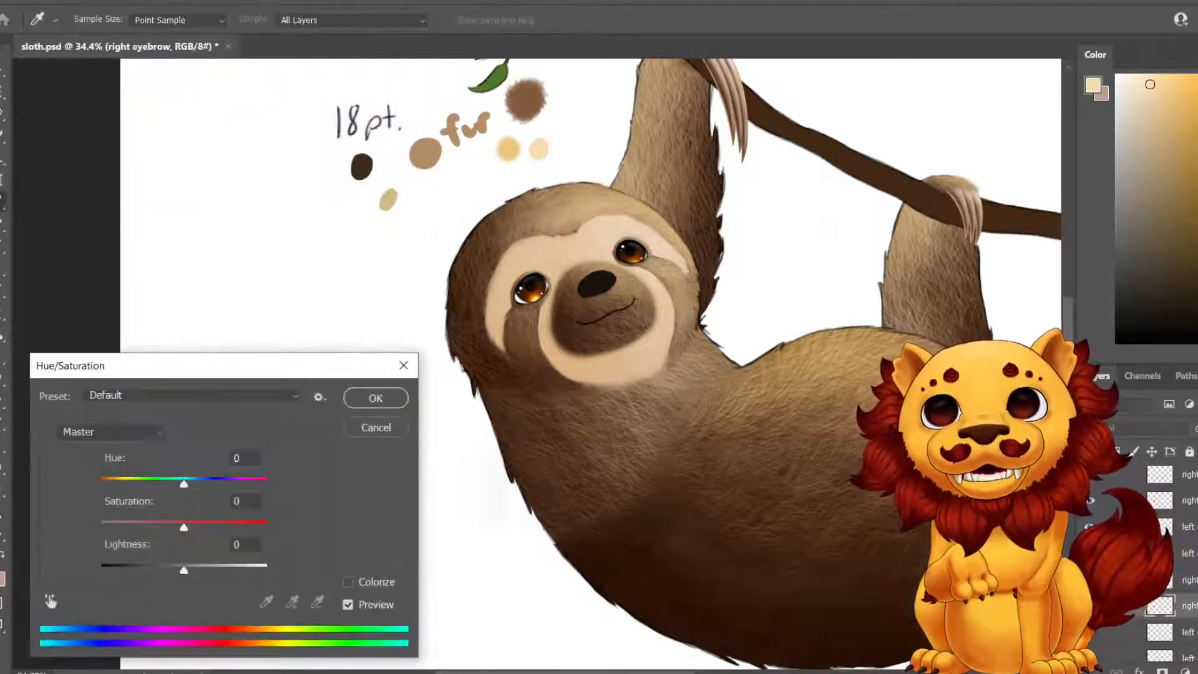
drag(183, 528, 188, 527)
key(Up)
key(Up)
key(Up)
key(Up)
key(Up)
key(Up)
key(Up)
key(Up)
key(Tab)
key(Down)
key(Down)
key(Down)
key(Down)
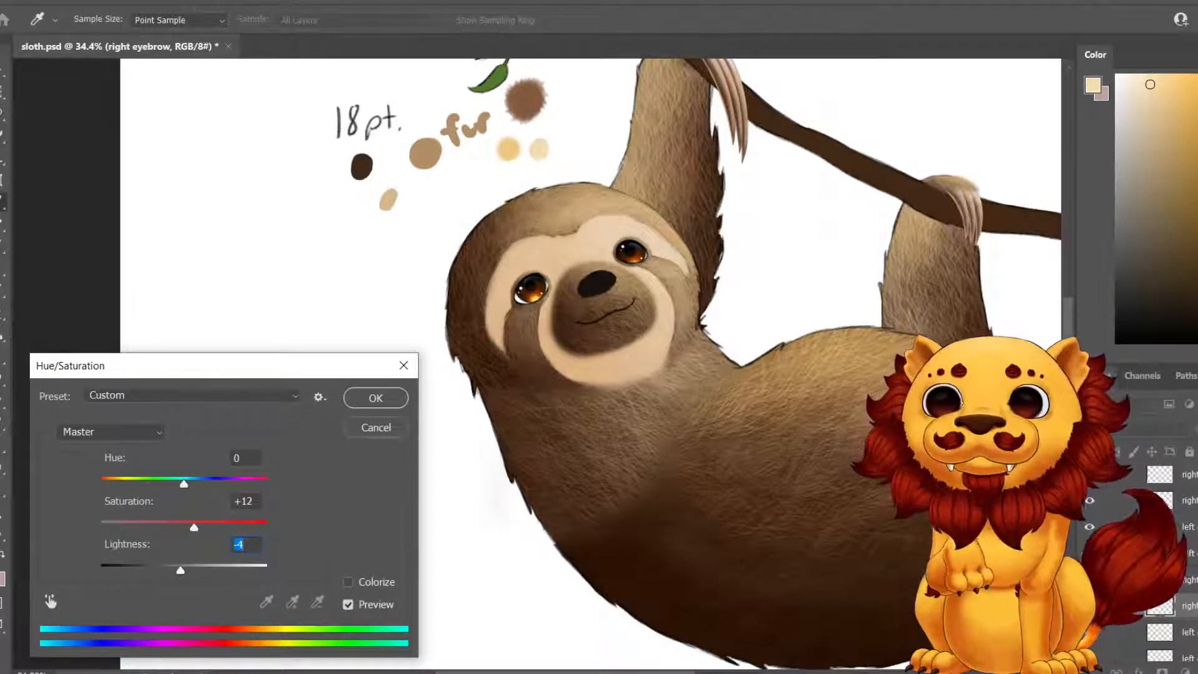
key(Return)
key(z)
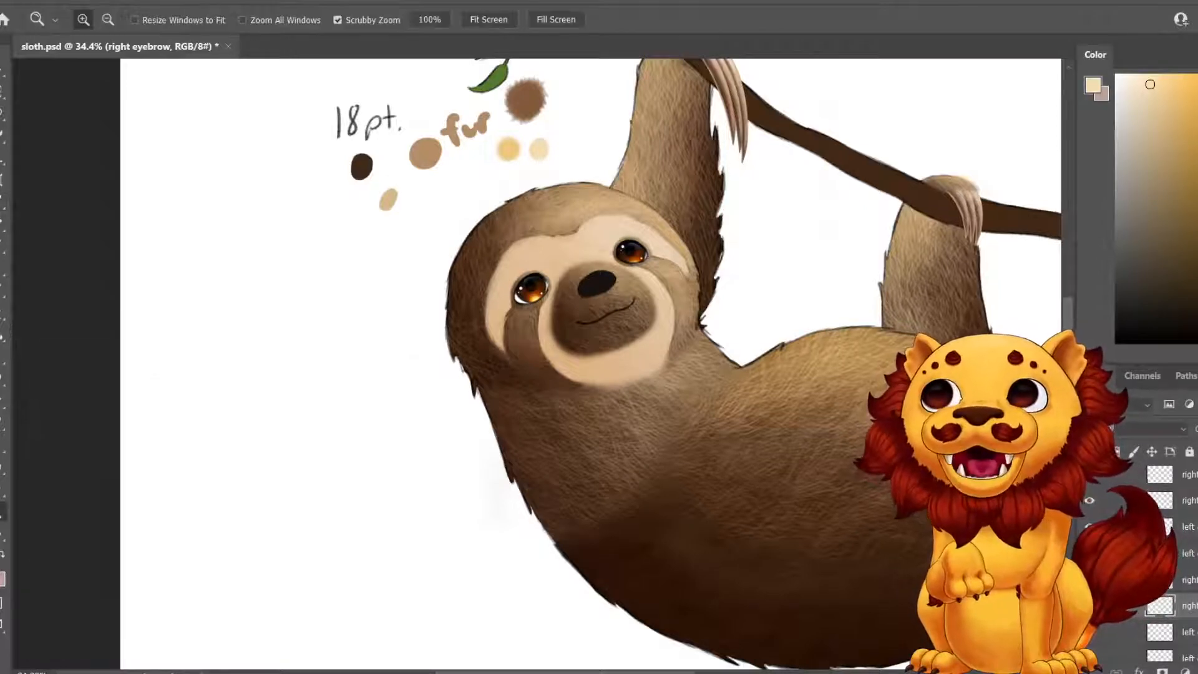
click(12, 1)
click(37, 175)
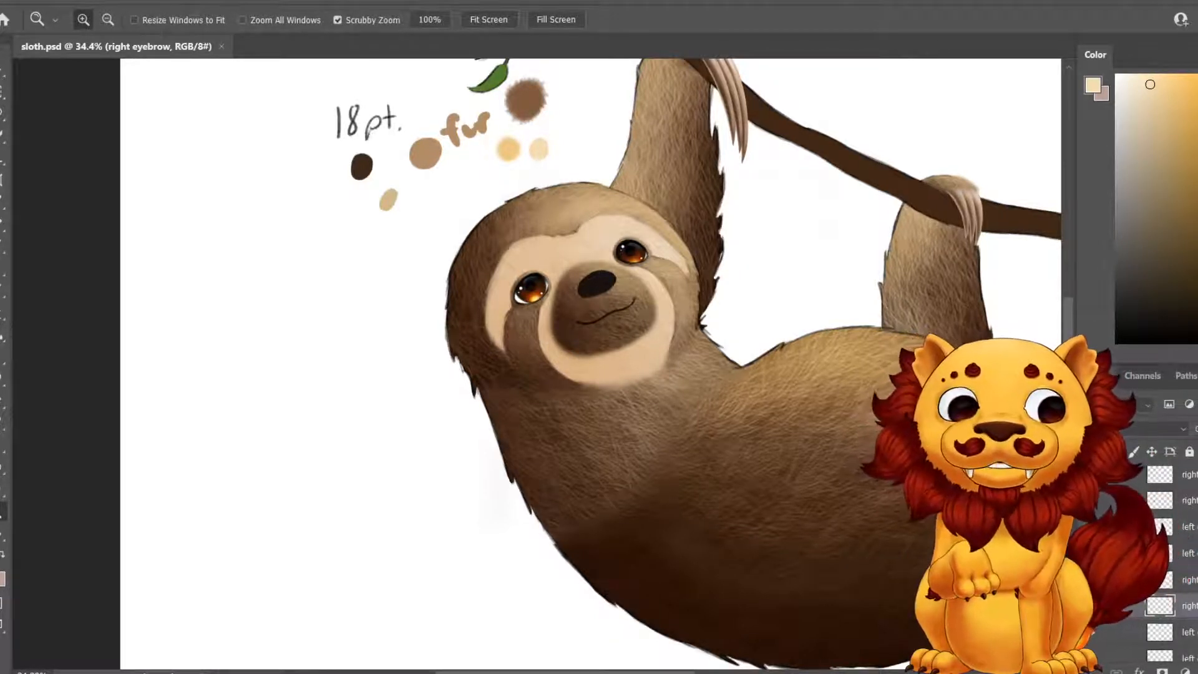
Apply a Hue/Saturation adjustment to the left eye streak layer with saturation +8 and lightness -2.
click(1188, 553)
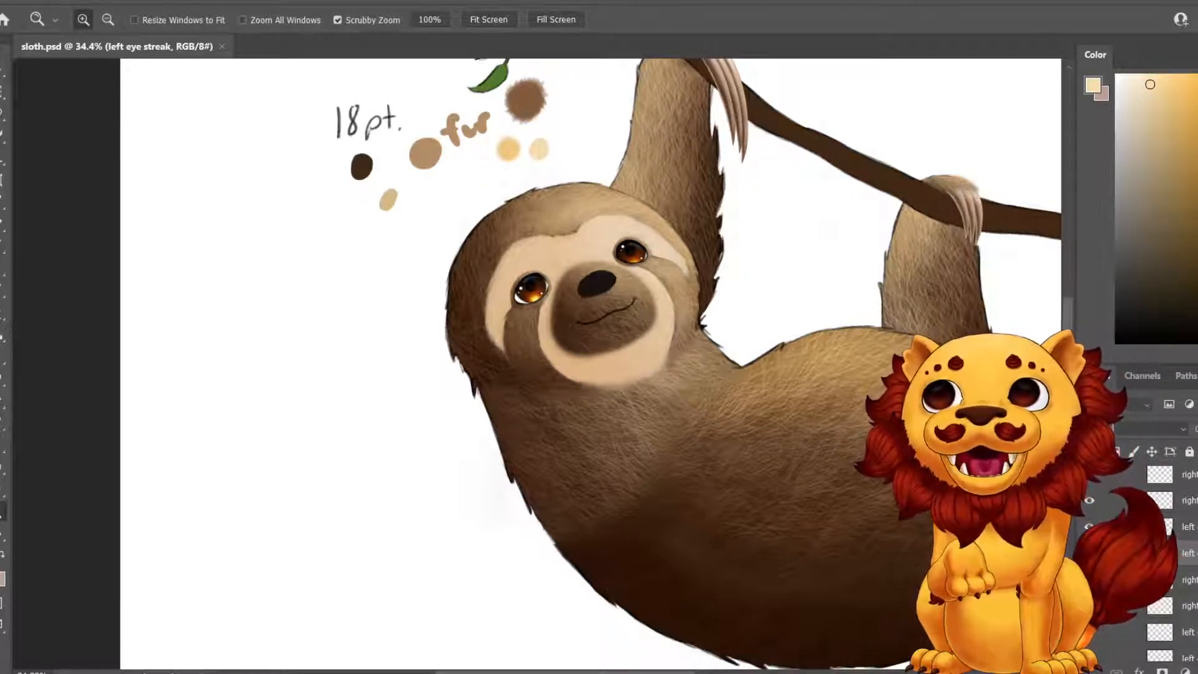
click(70, 1)
mouse_move(112, 34)
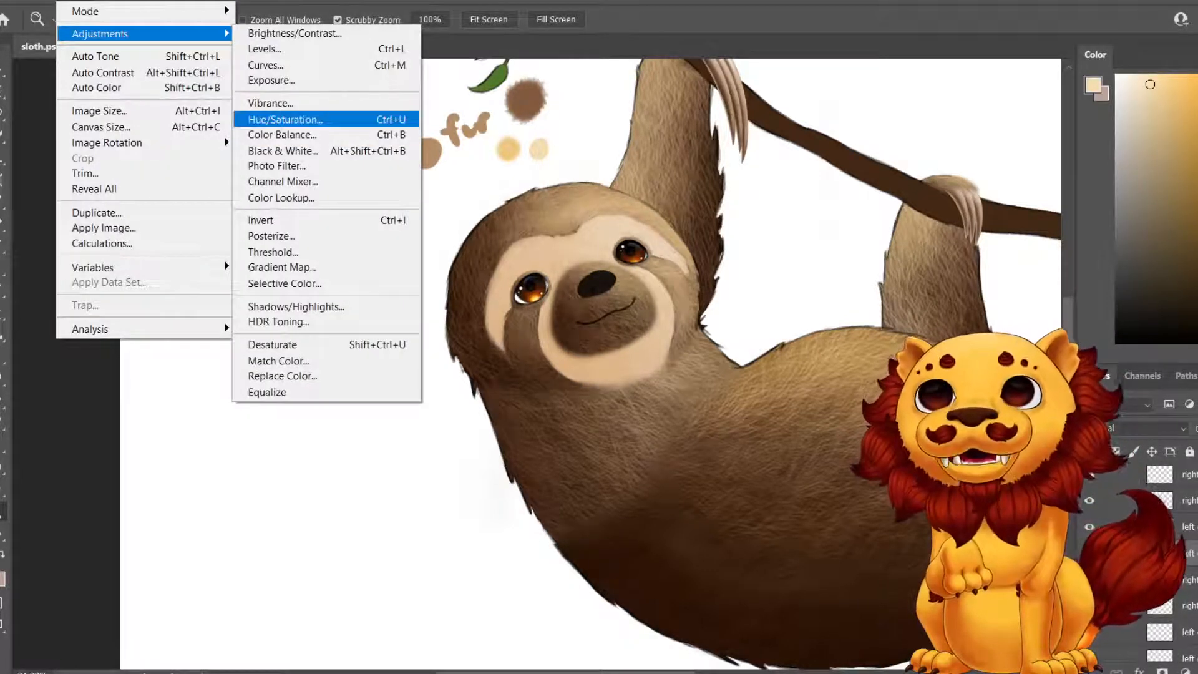
click(285, 120)
drag(183, 527, 191, 527)
drag(184, 570, 181, 569)
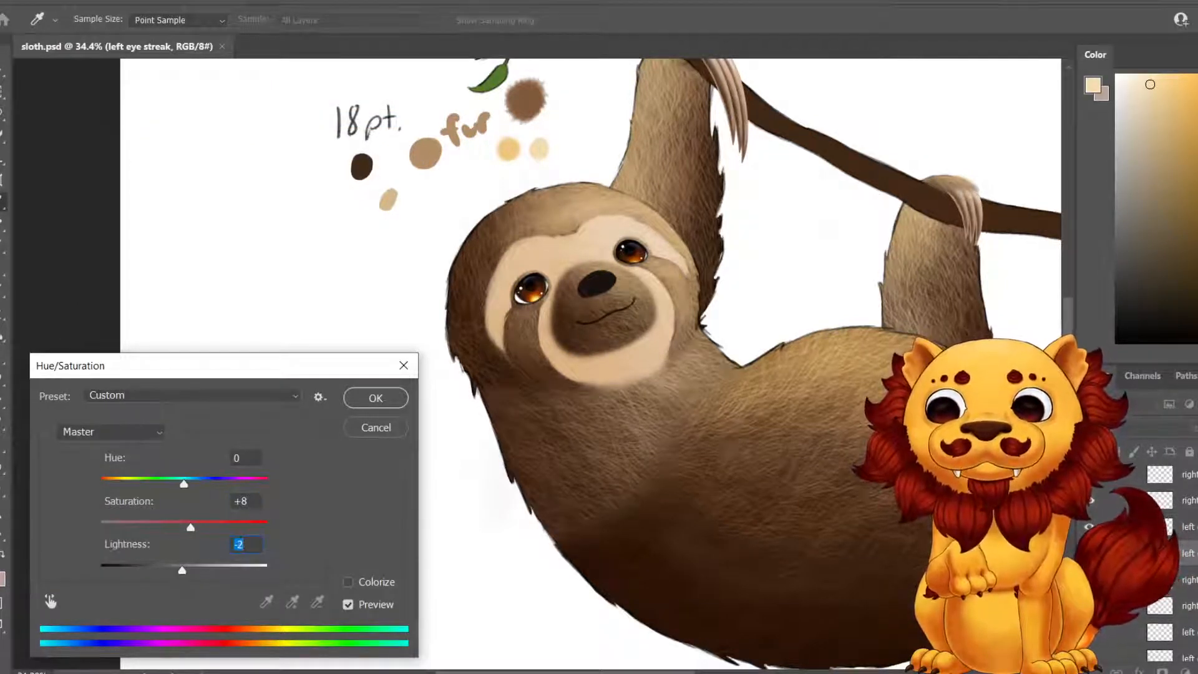
key(Return)
key(z)
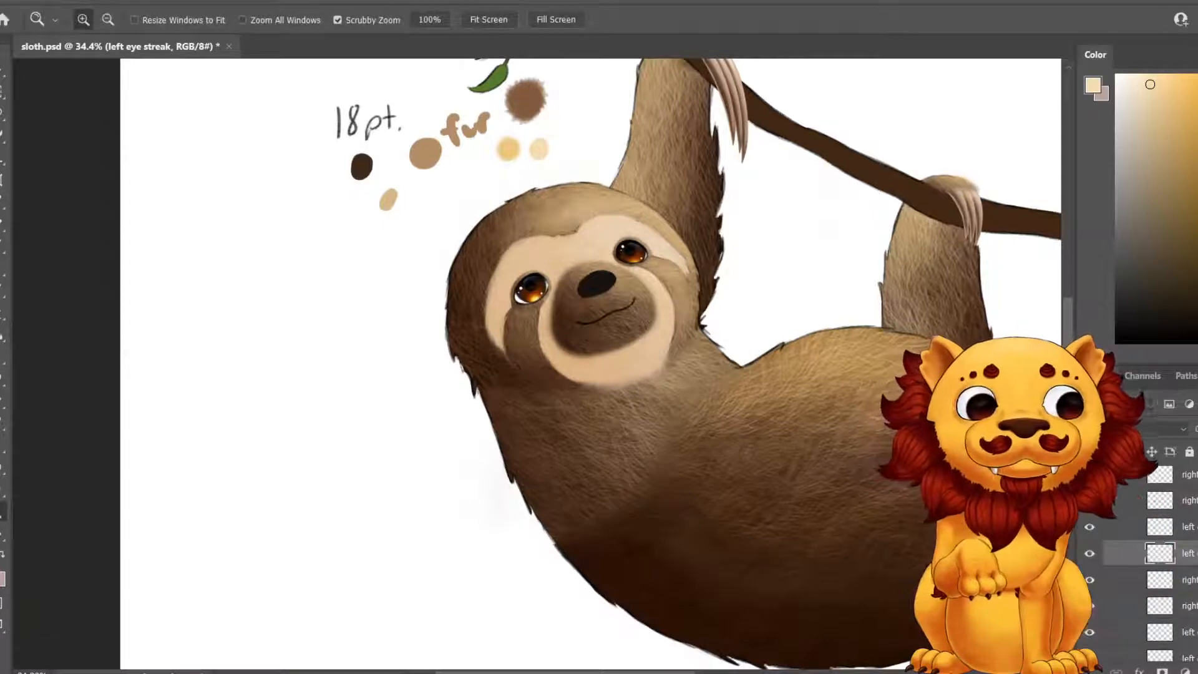
Apply a Hue/Saturation adjustment to the right eye streak layer with saturation +9 and lightness -6, and save the document.
click(1185, 500)
click(69, 1)
mouse_move(100, 33)
click(285, 119)
drag(183, 528, 192, 527)
drag(183, 569, 179, 569)
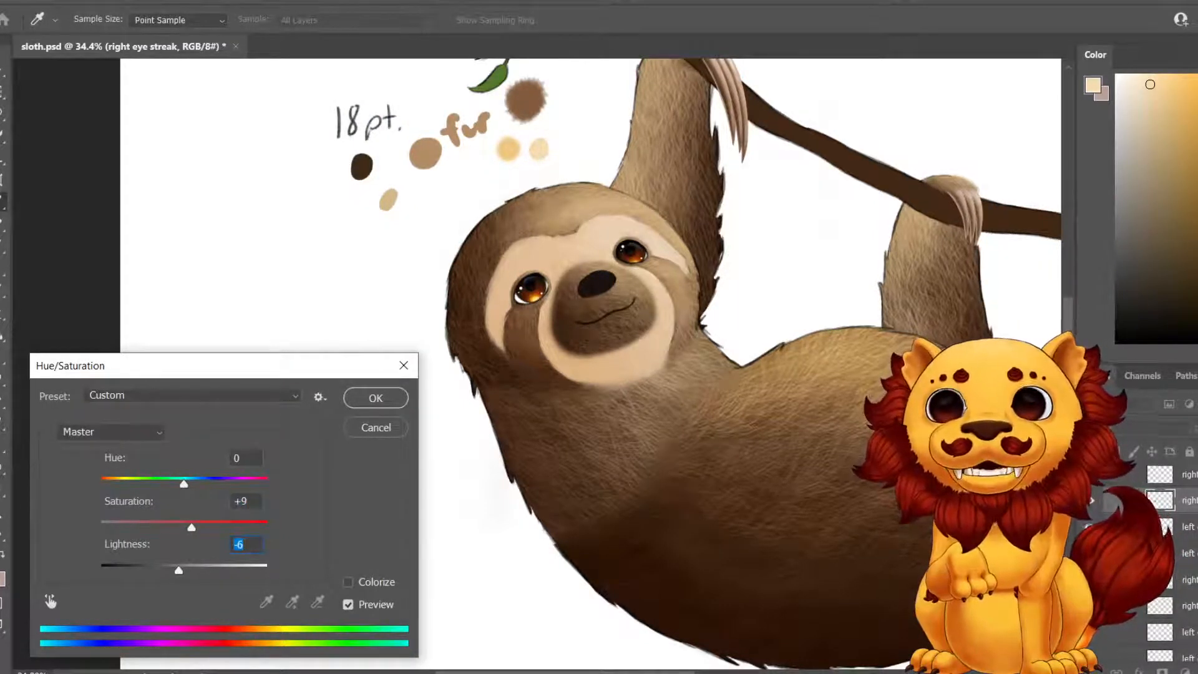
click(376, 397)
click(9, 1)
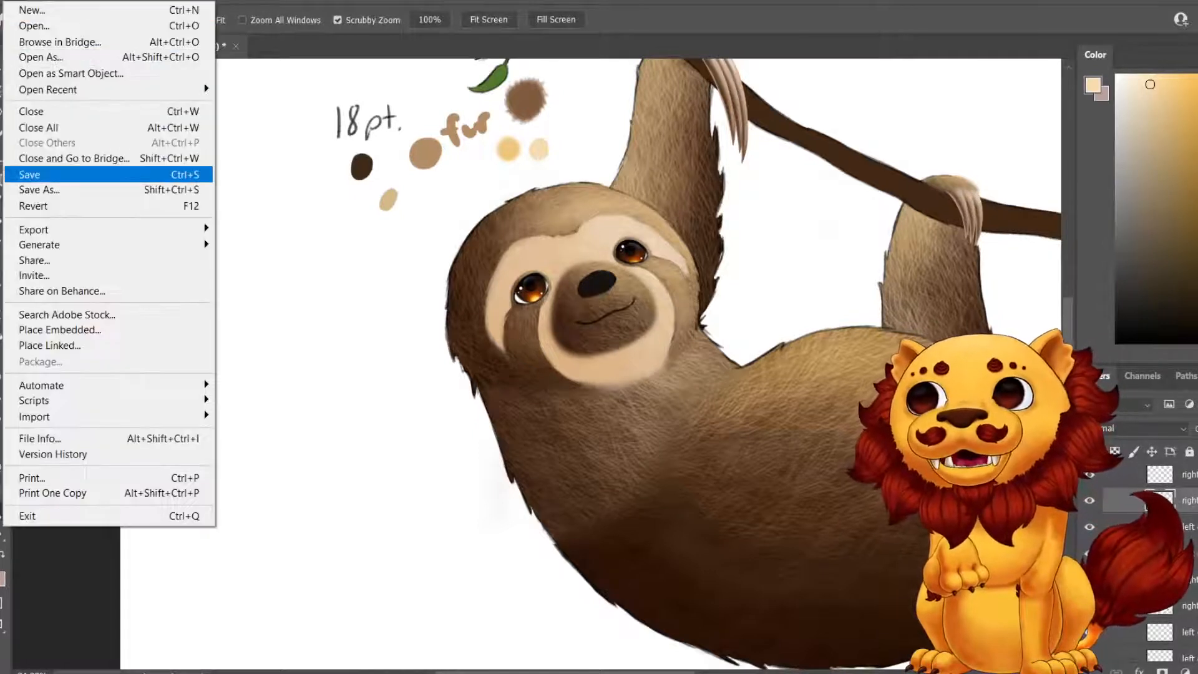
click(34, 175)
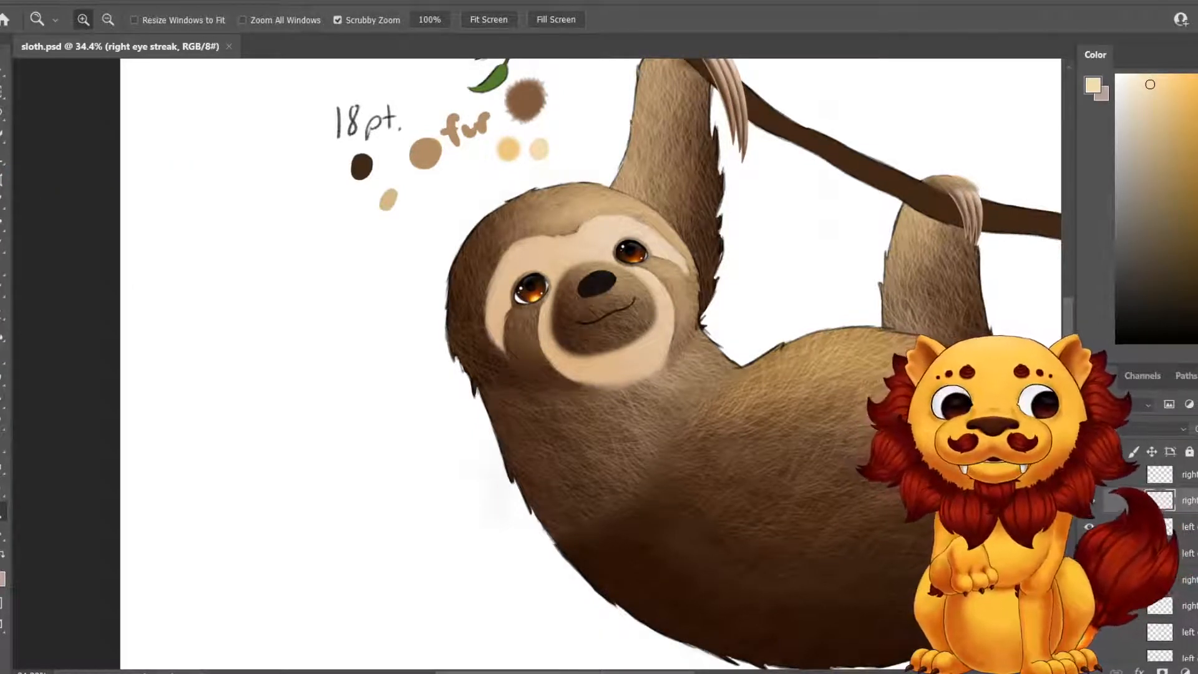
Apply a second Hue/Saturation adjustment to the right eye streak layer with saturation +6 and lightness -10, and save the document.
click(68, 2)
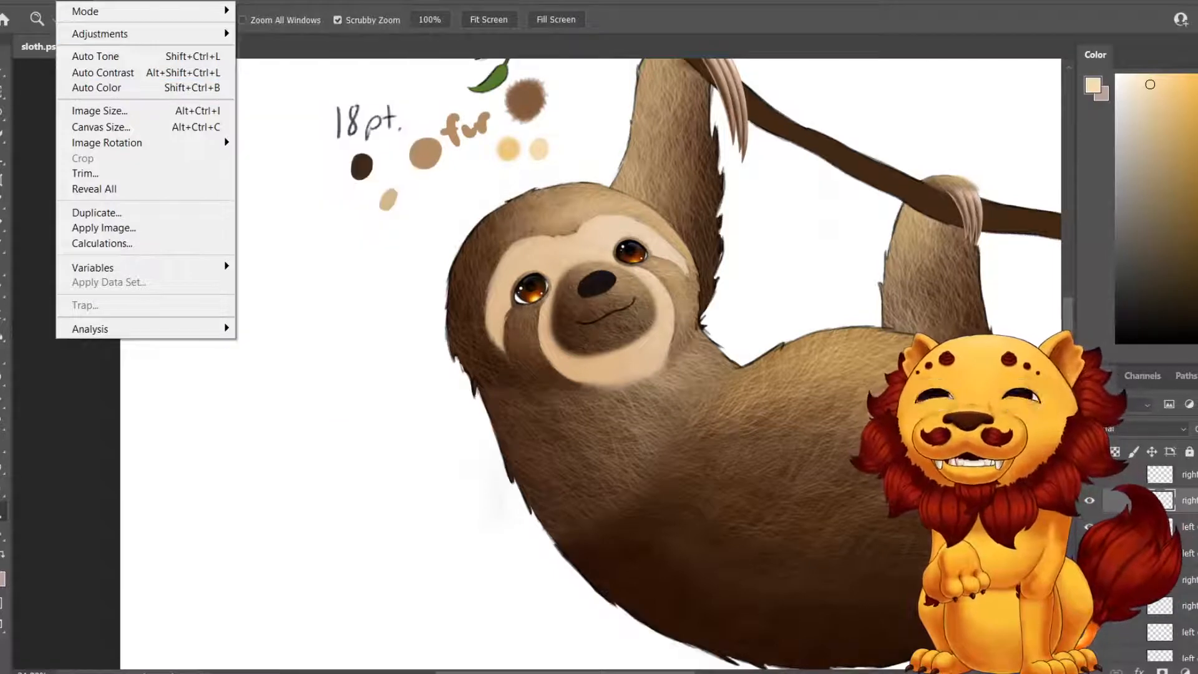
mouse_move(138, 33)
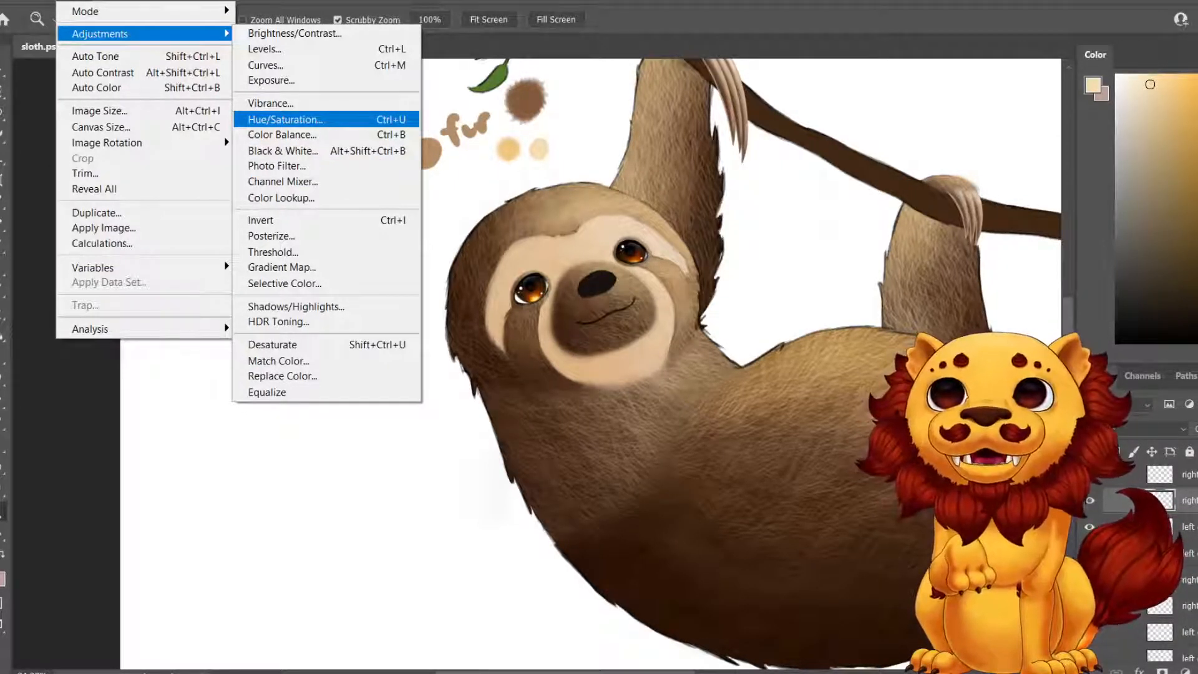
click(286, 119)
drag(184, 570, 176, 570)
key(shift+Tab)
key(Up)
key(Up)
key(Up)
key(Up)
key(Up)
key(Up)
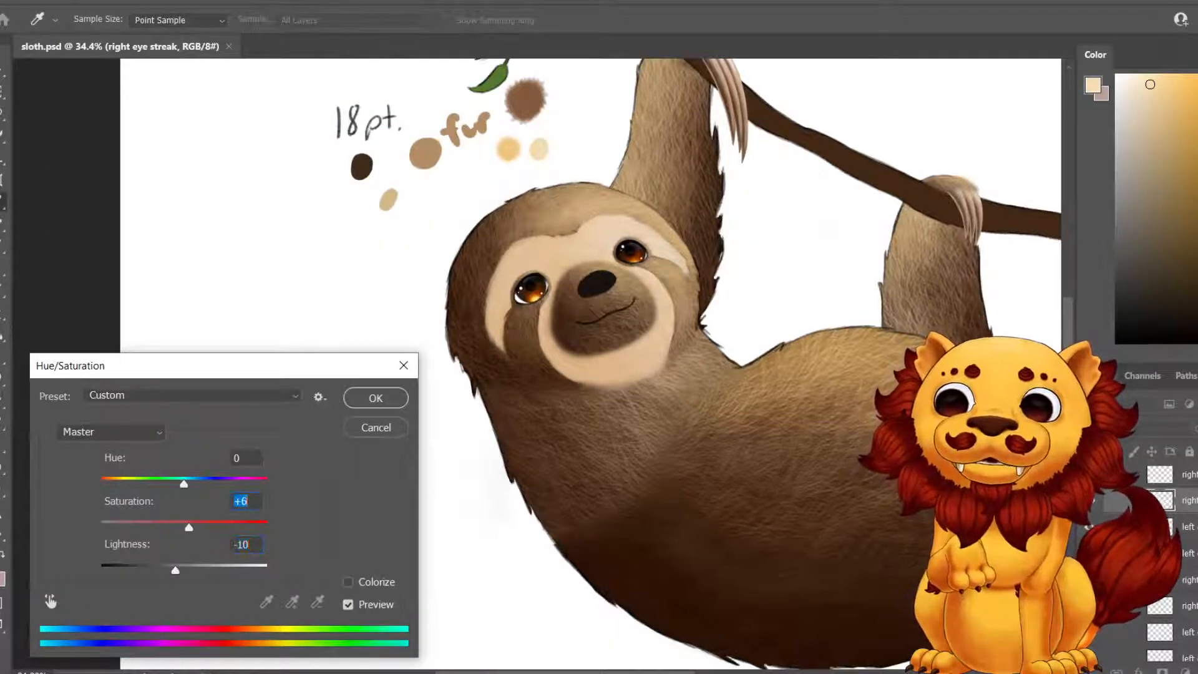
key(Return)
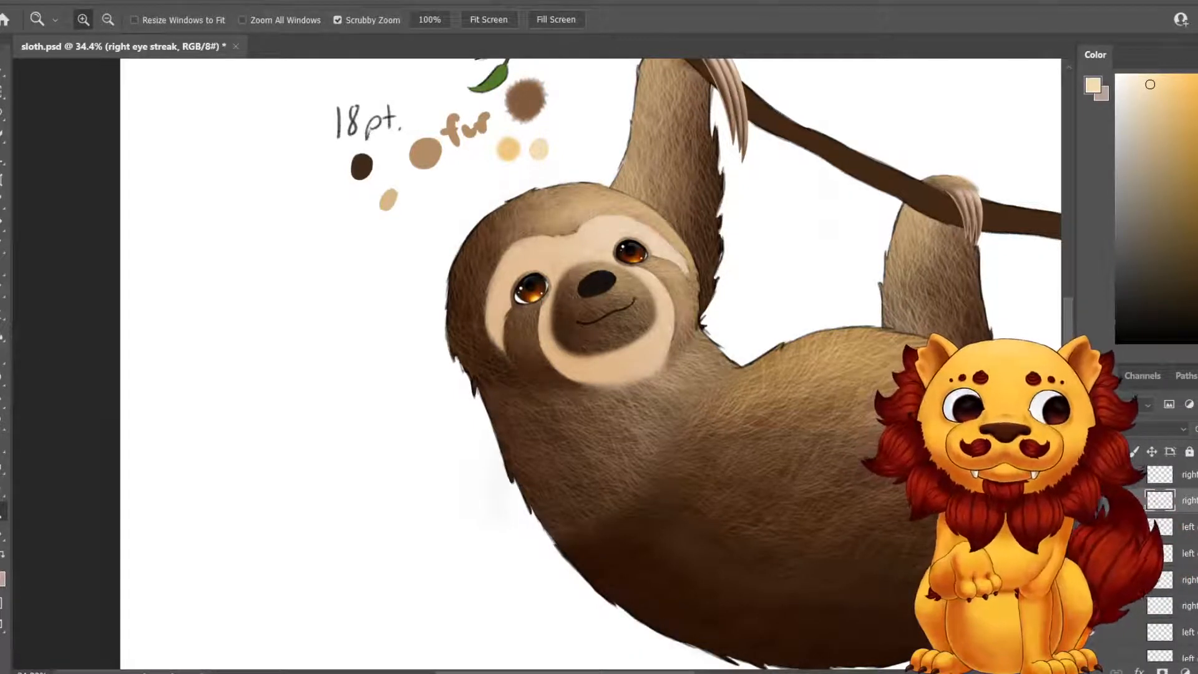
scroll(1160, 561, up, 4)
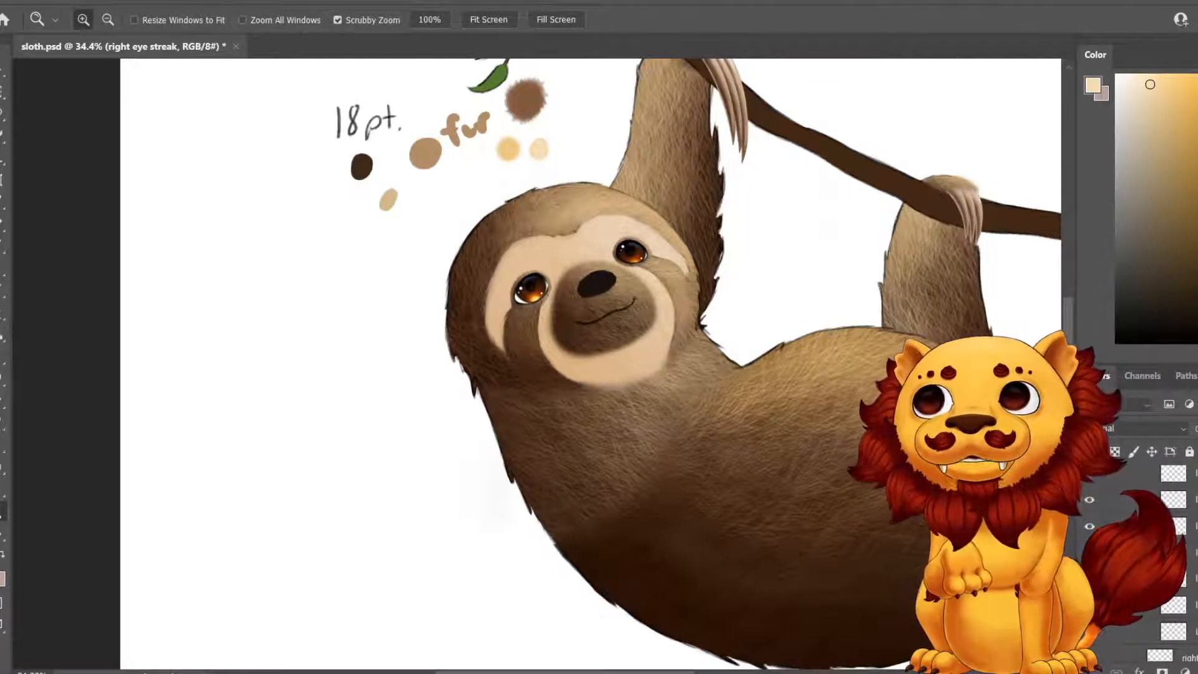
click(10, 2)
click(37, 174)
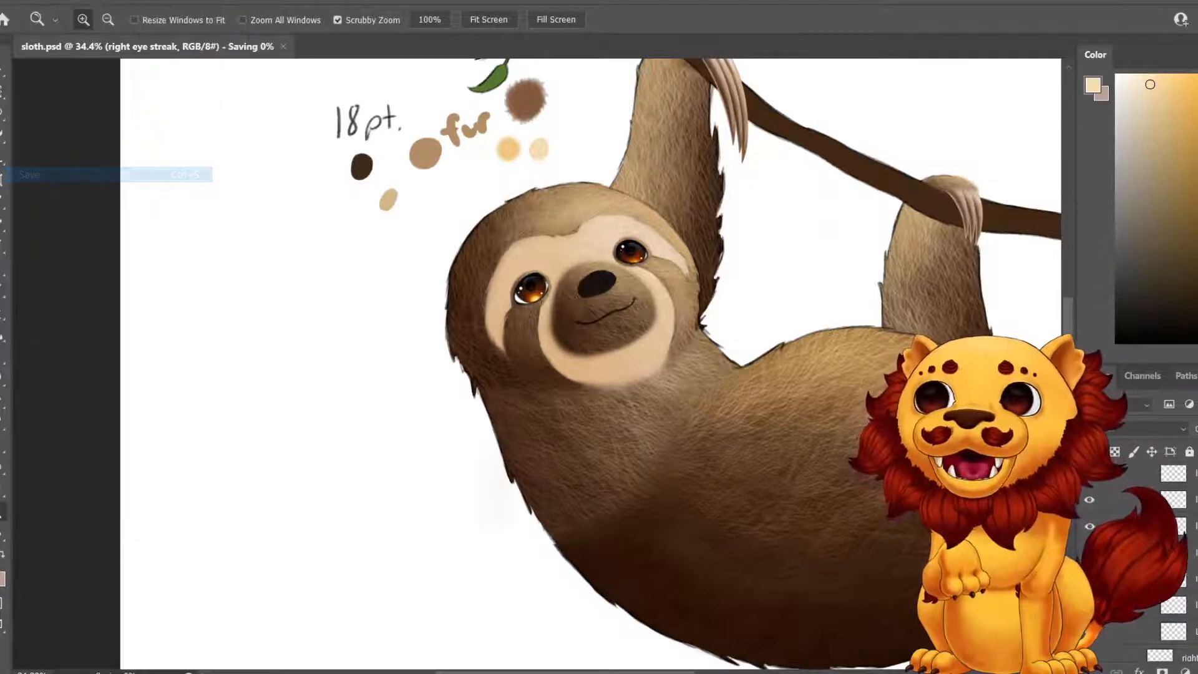
Apply a Hue/Saturation adjustment to the snout layer with saturation +12 and lightness 0, and save the document.
scroll(1173, 561, up, 5)
click(1185, 597)
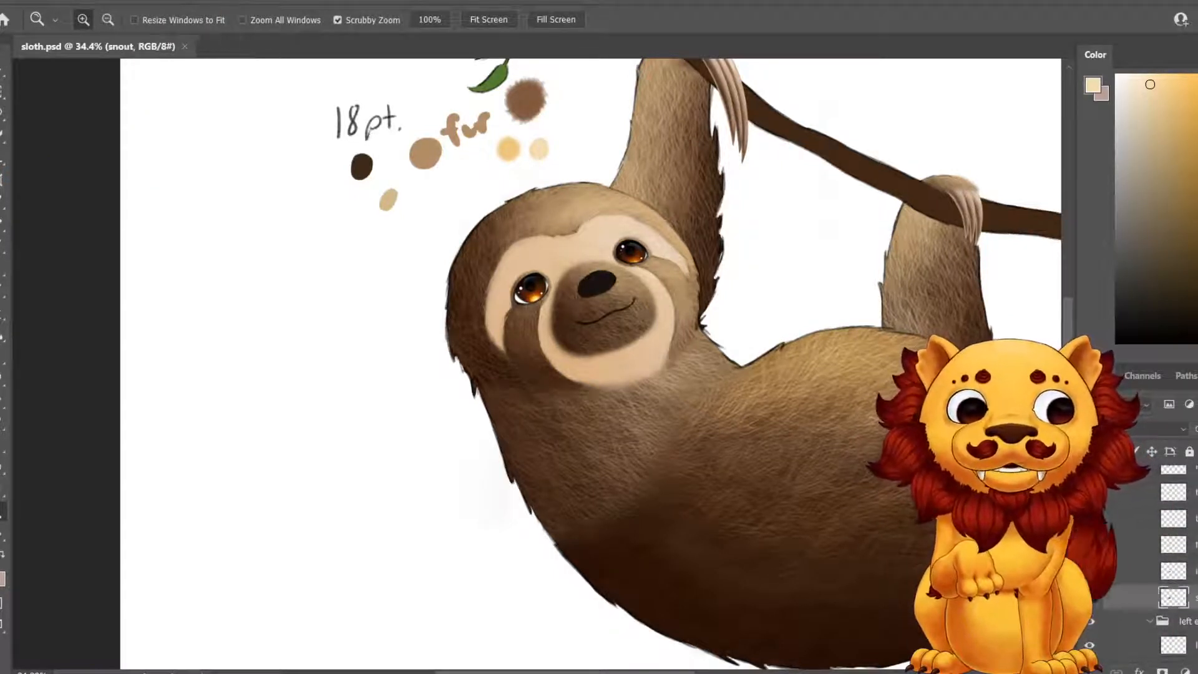
click(70, 1)
mouse_move(100, 34)
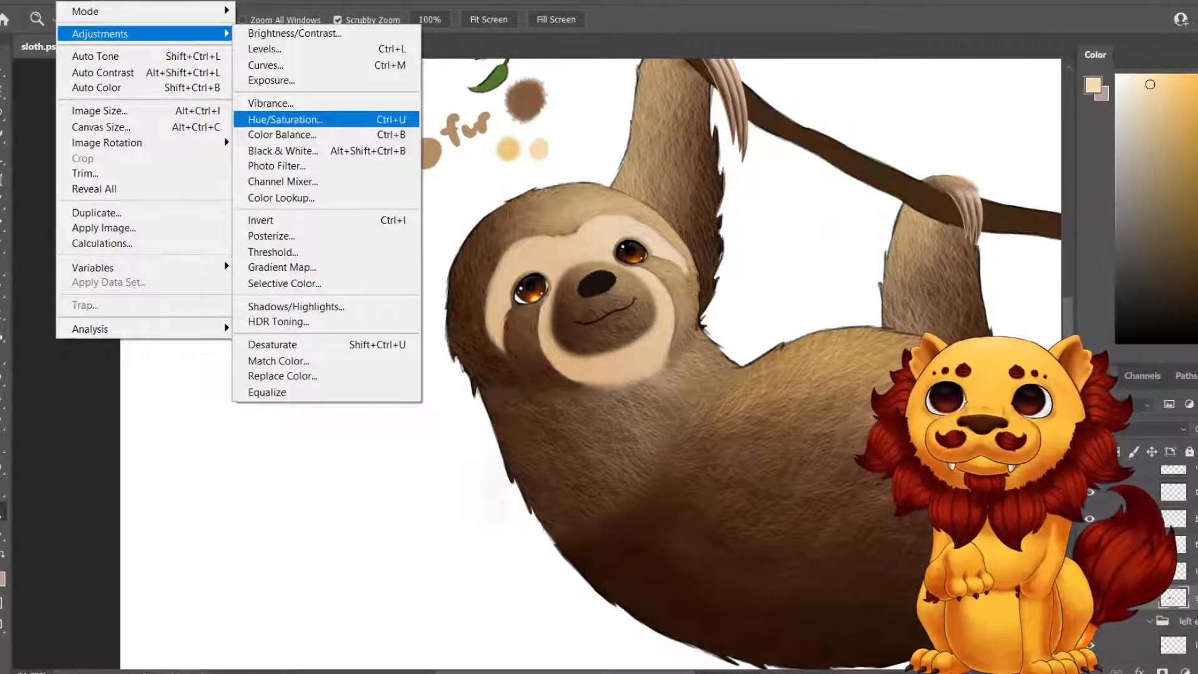
click(286, 120)
drag(184, 527, 194, 527)
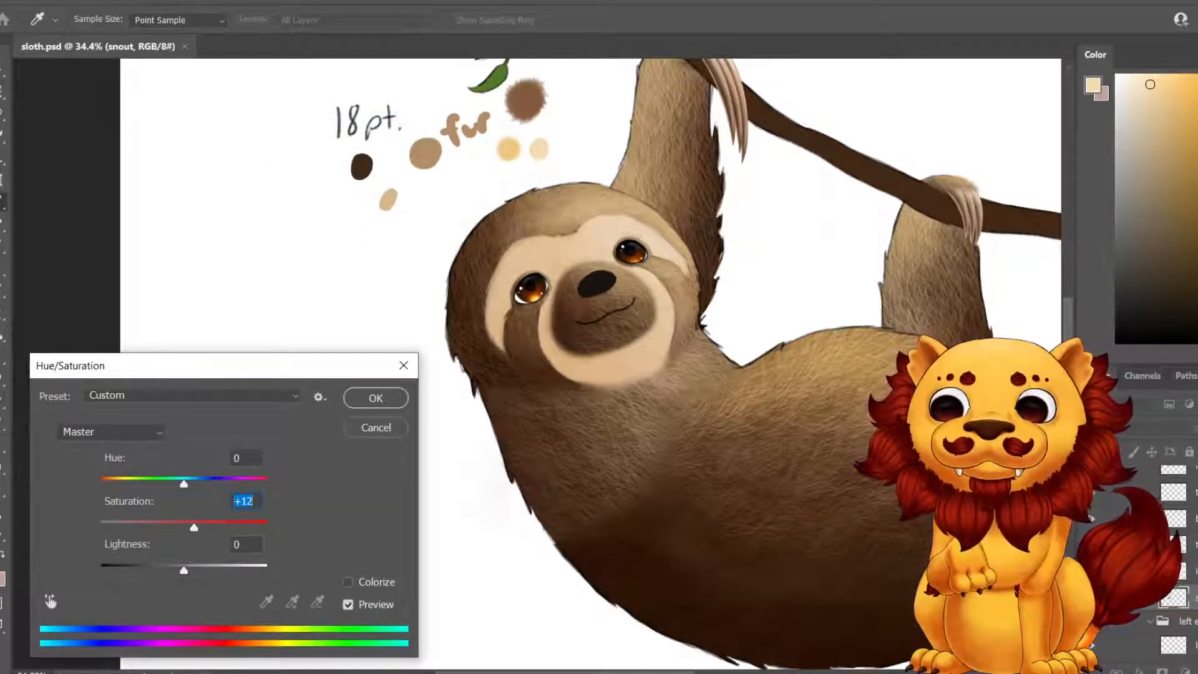
drag(183, 570, 181, 570)
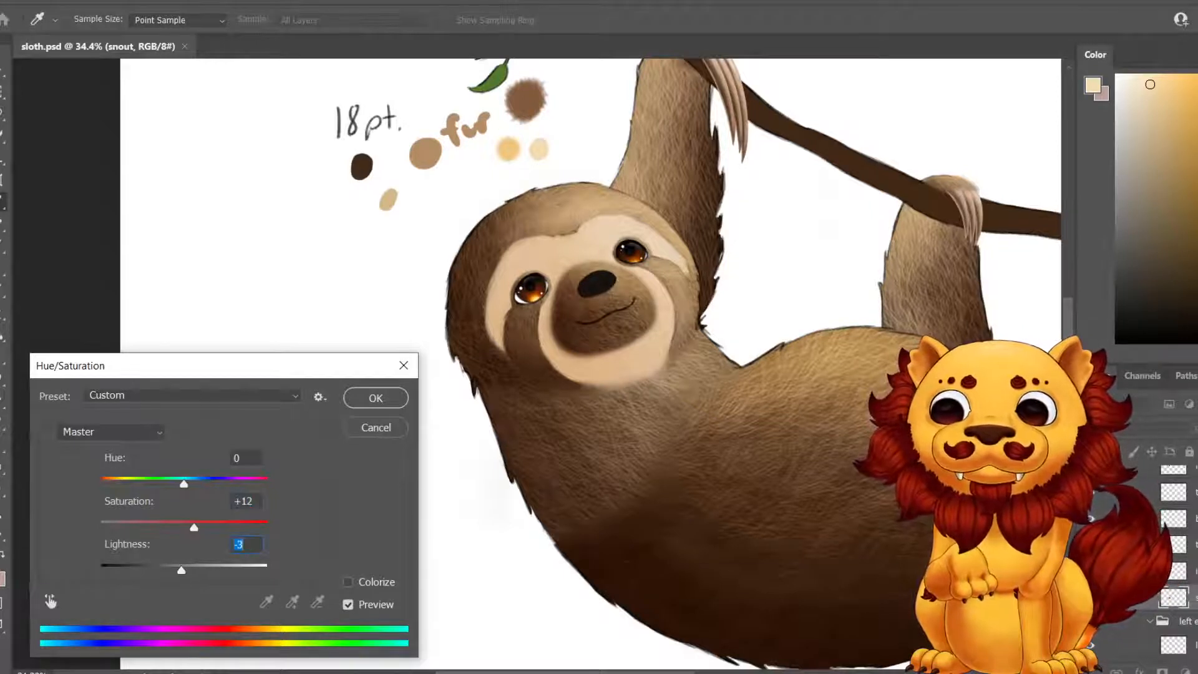
key(Up)
key(Up)
key(Up)
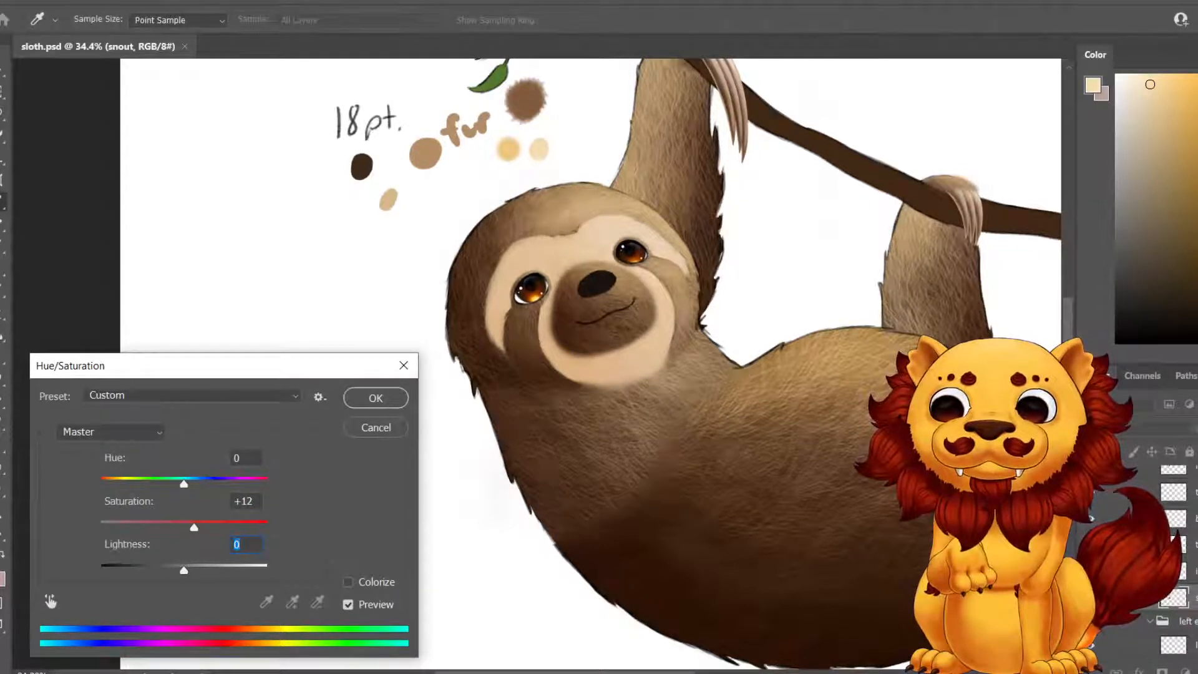
key(Return)
key(z)
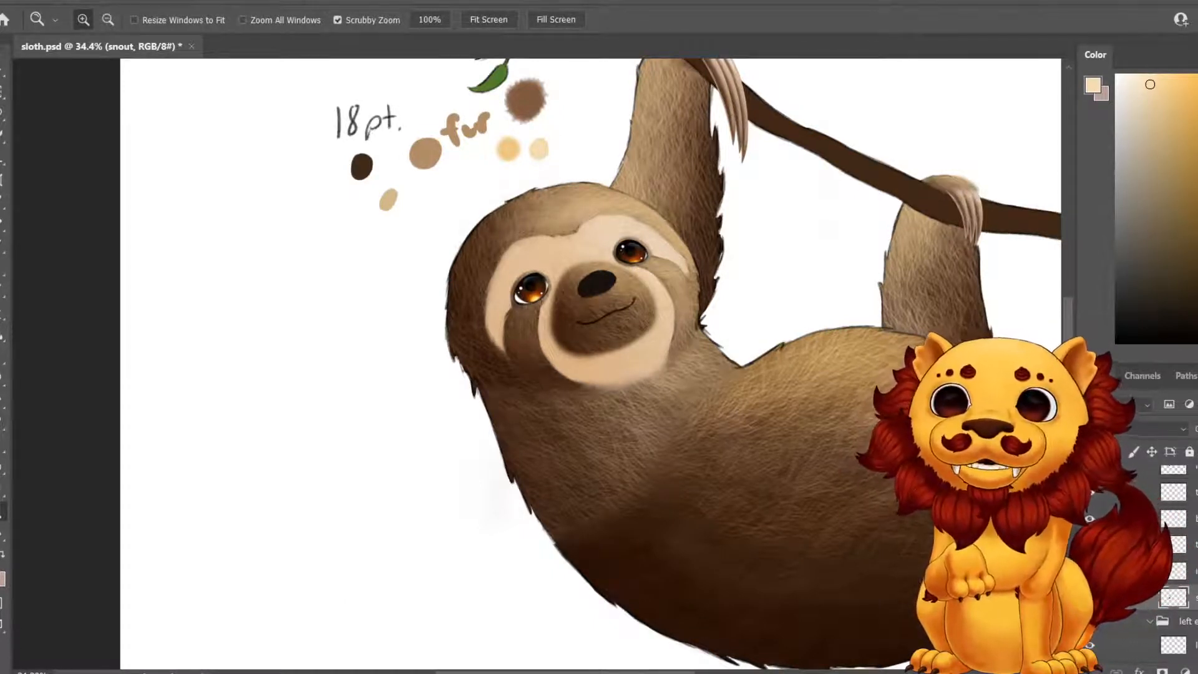
click(12, 1)
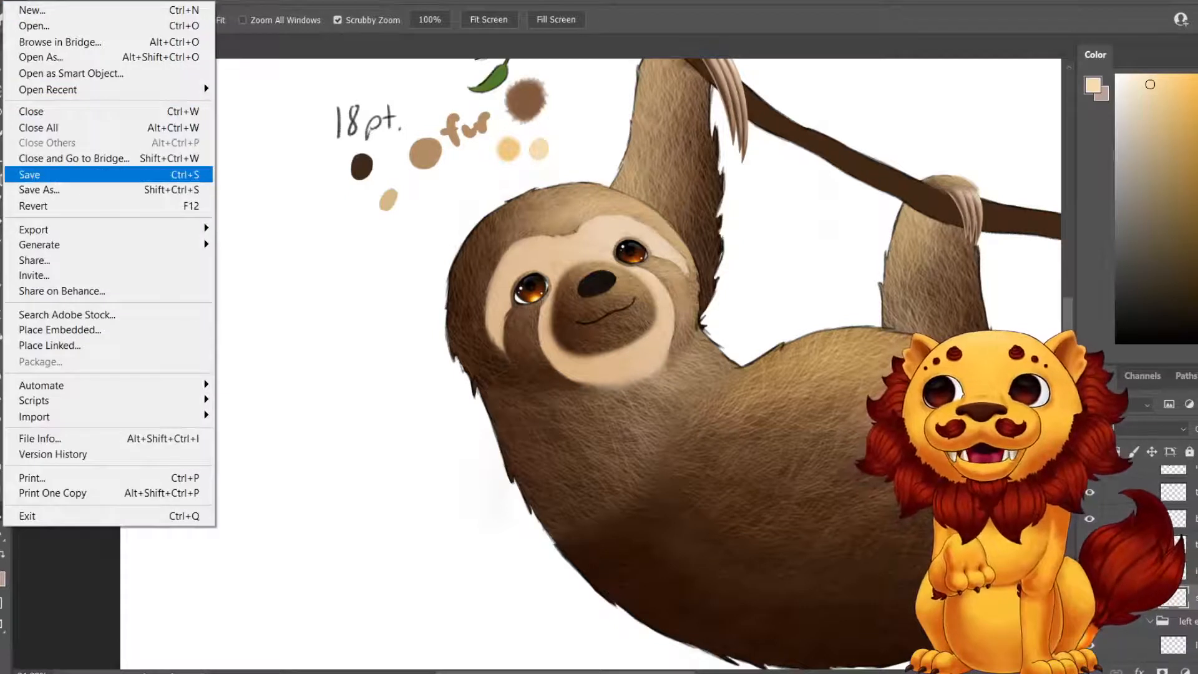
click(38, 174)
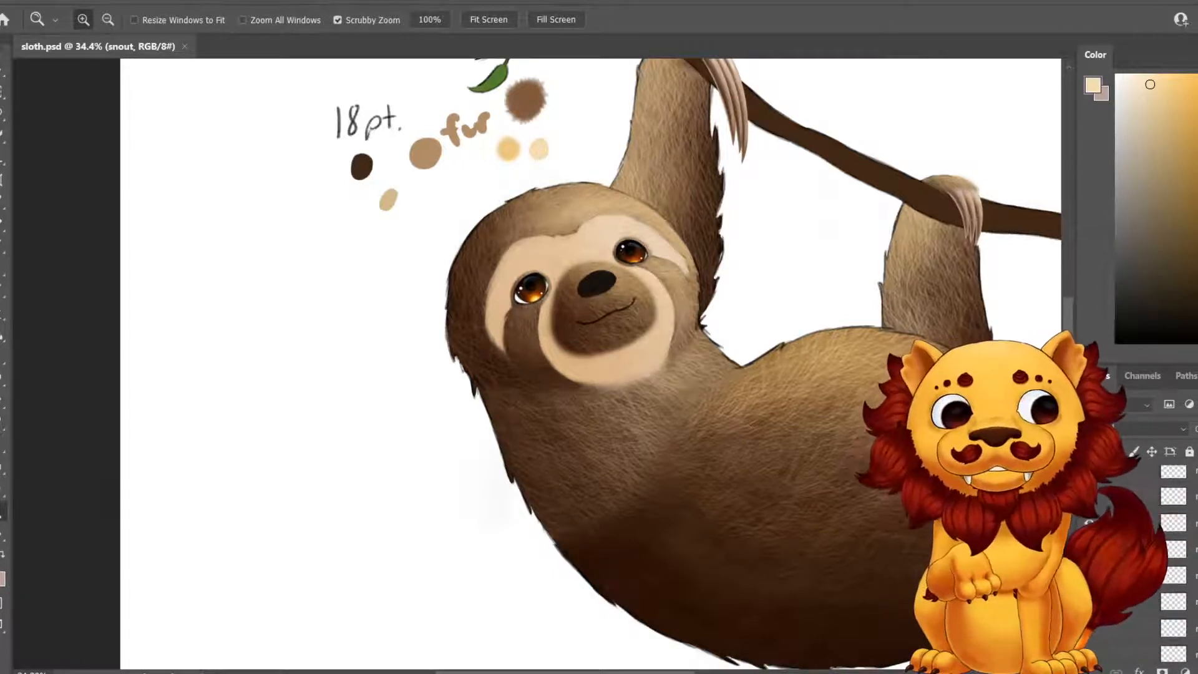
Start a Hue/Saturation adjustment on Layer 14 of the torso with saturation +14 and lightness -7.
scroll(1161, 548, up, 2)
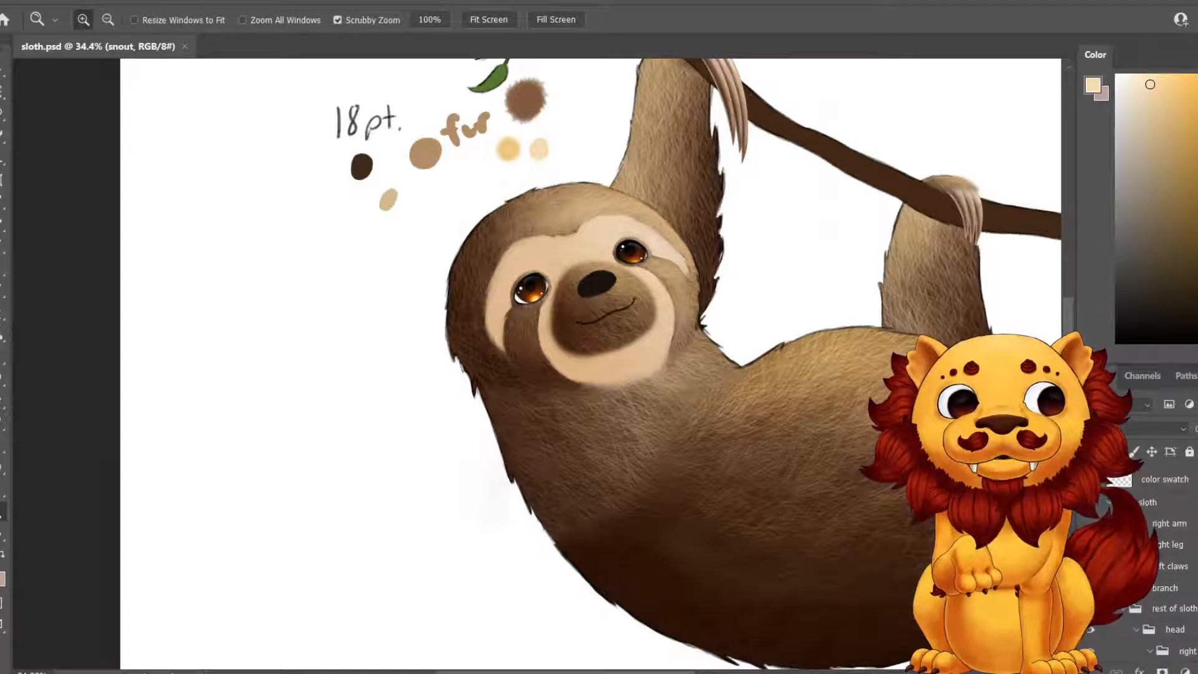
scroll(1160, 549, down, 2)
scroll(1172, 561, down, 1)
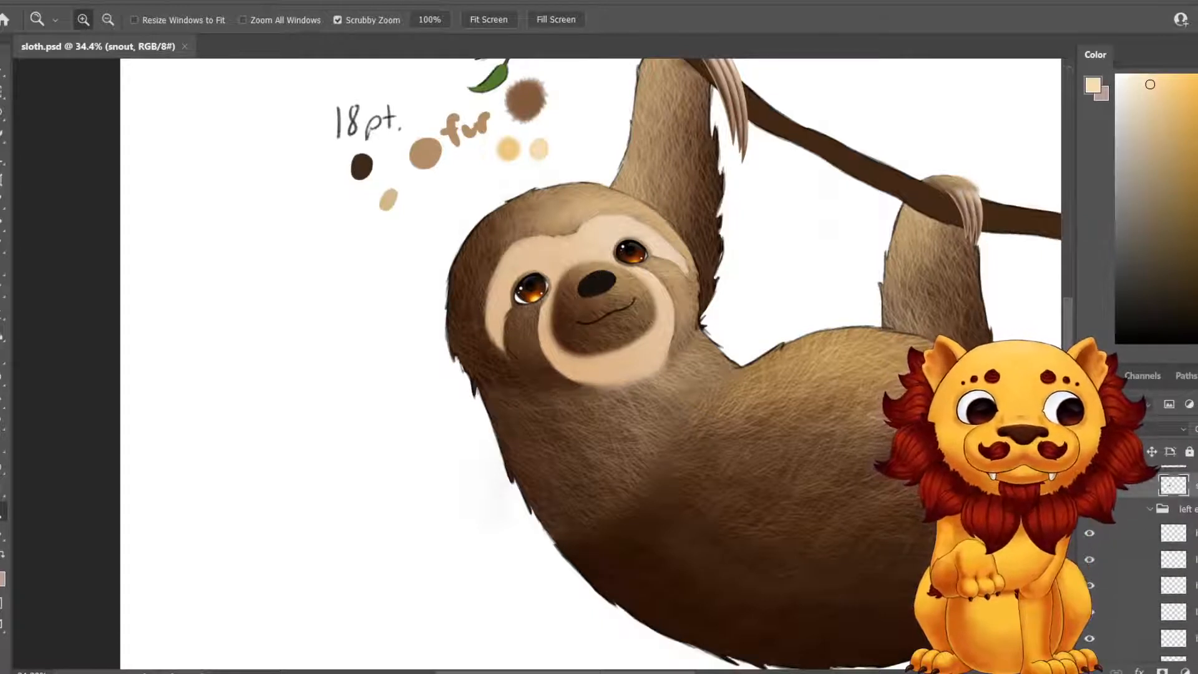
scroll(1167, 561, down, 5)
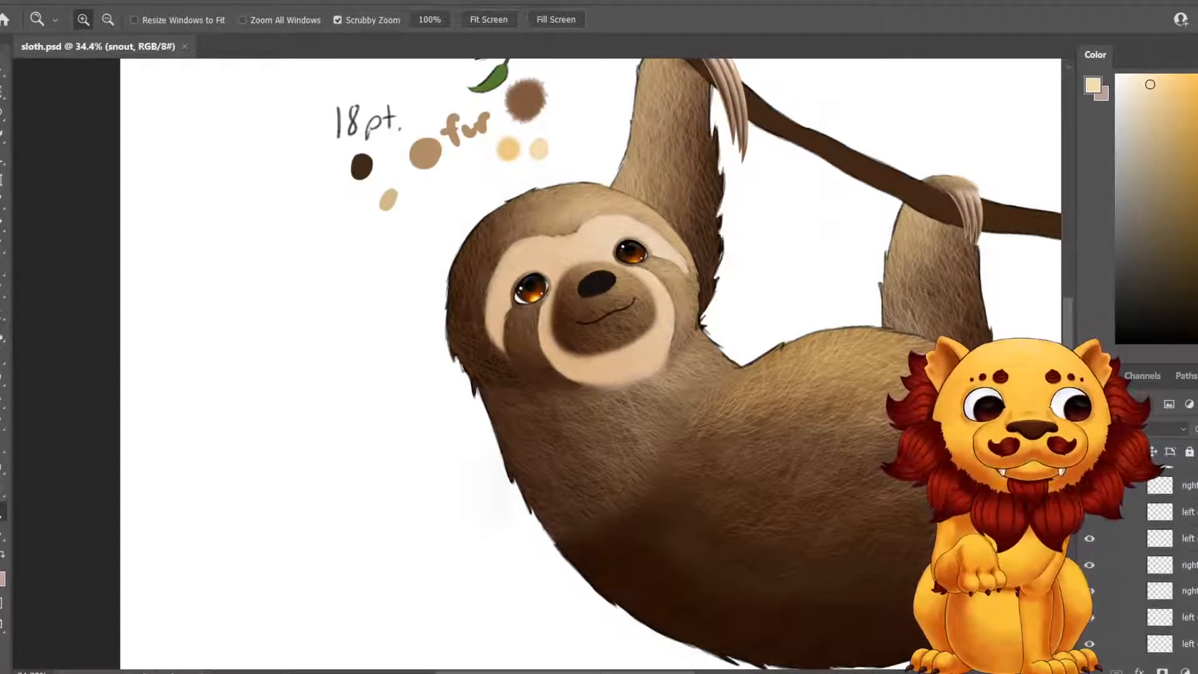
scroll(1166, 561, down, 3)
scroll(1166, 562, down, 1)
scroll(1166, 561, down, 1)
click(1188, 567)
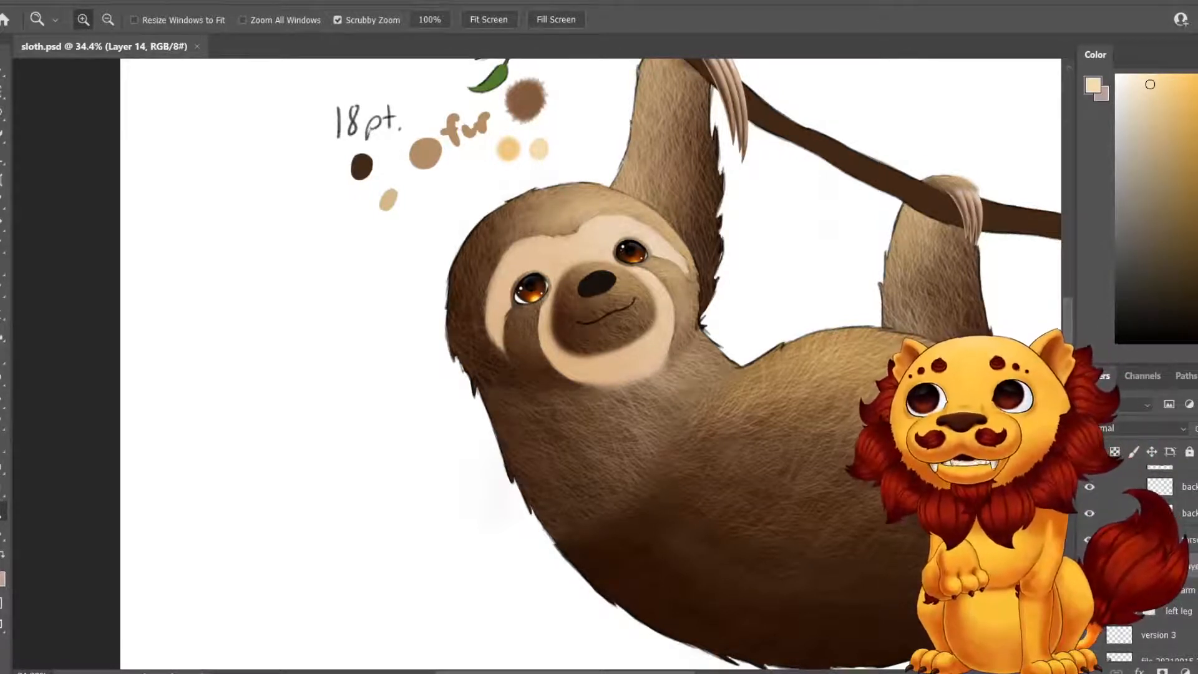
click(68, 1)
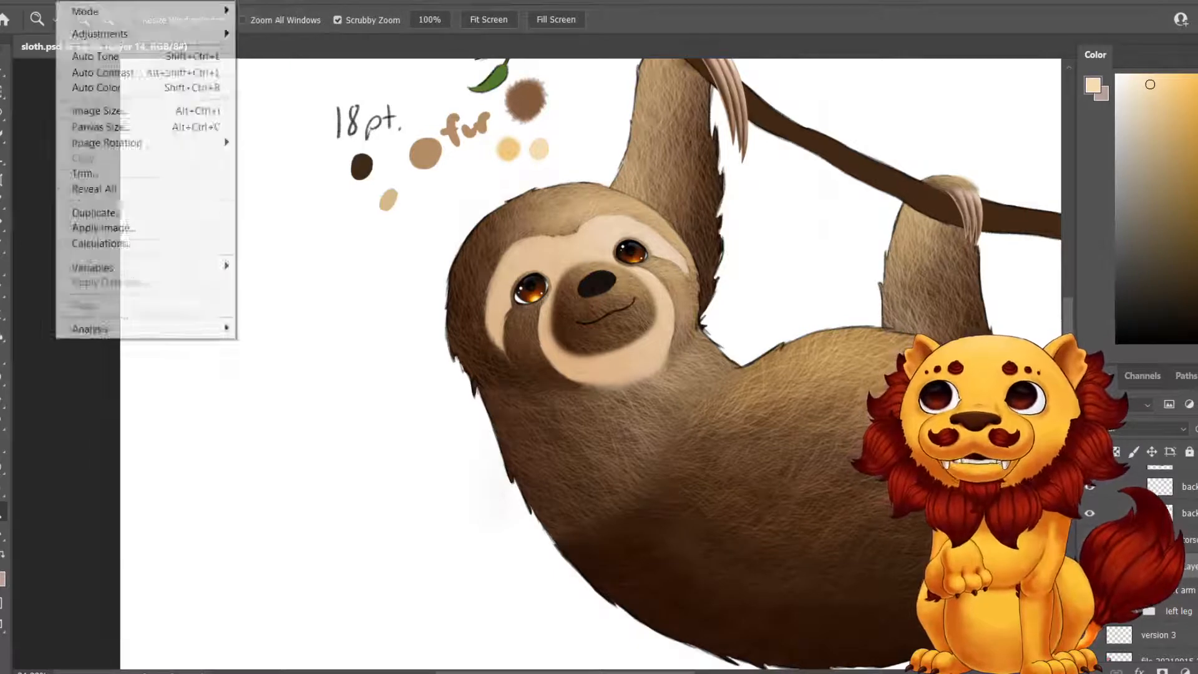
key(Down)
key(Right)
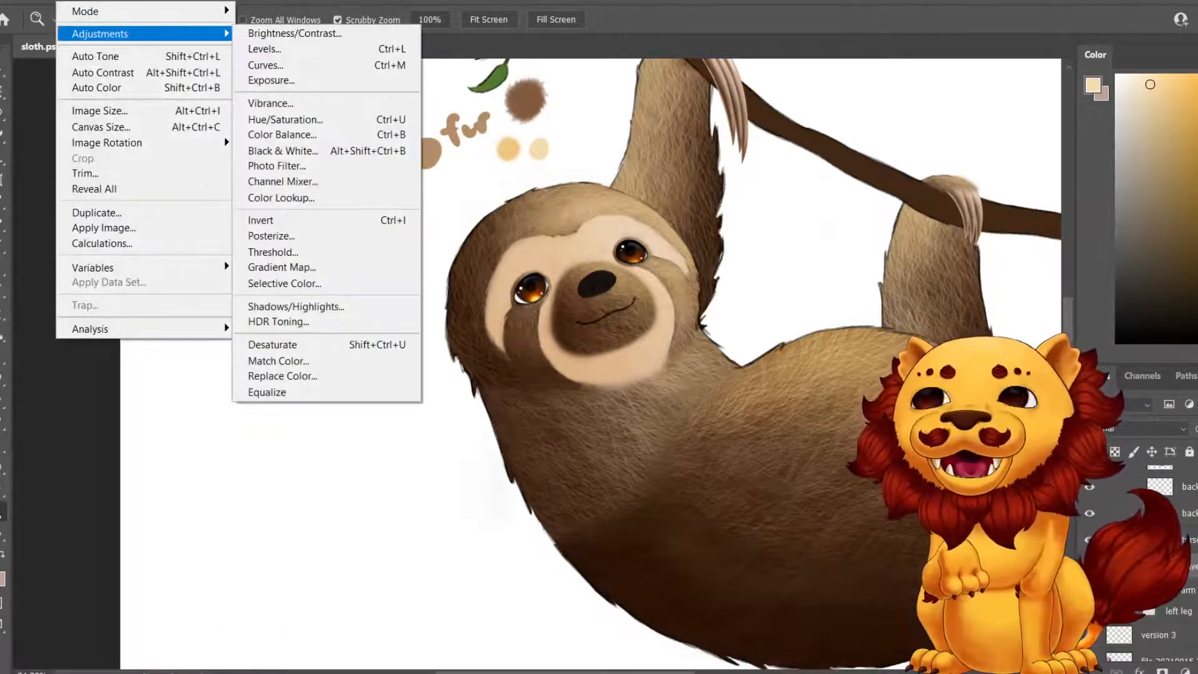
key(Left)
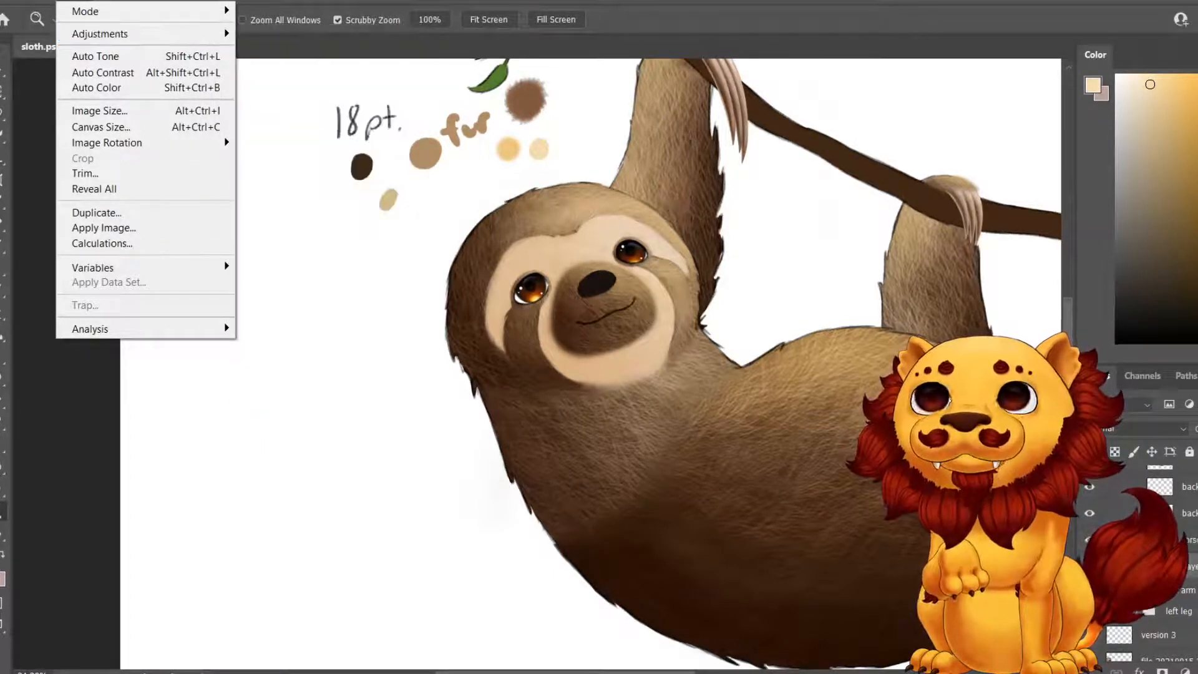
key(Right)
click(286, 120)
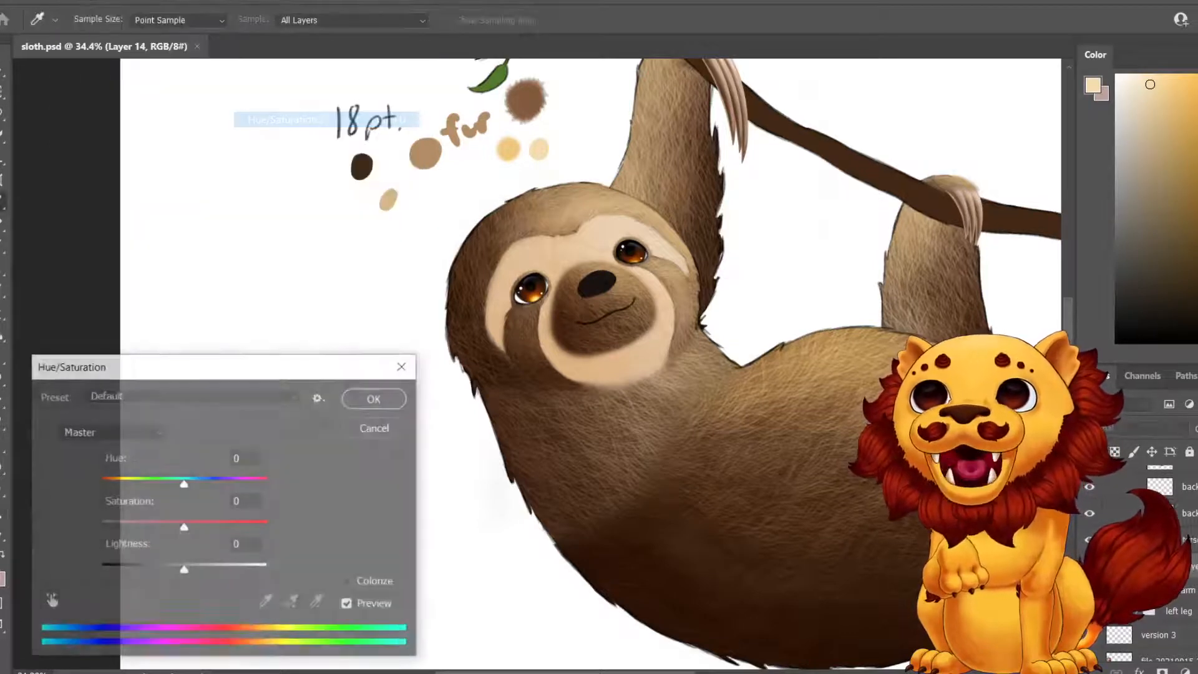
drag(184, 527, 195, 527)
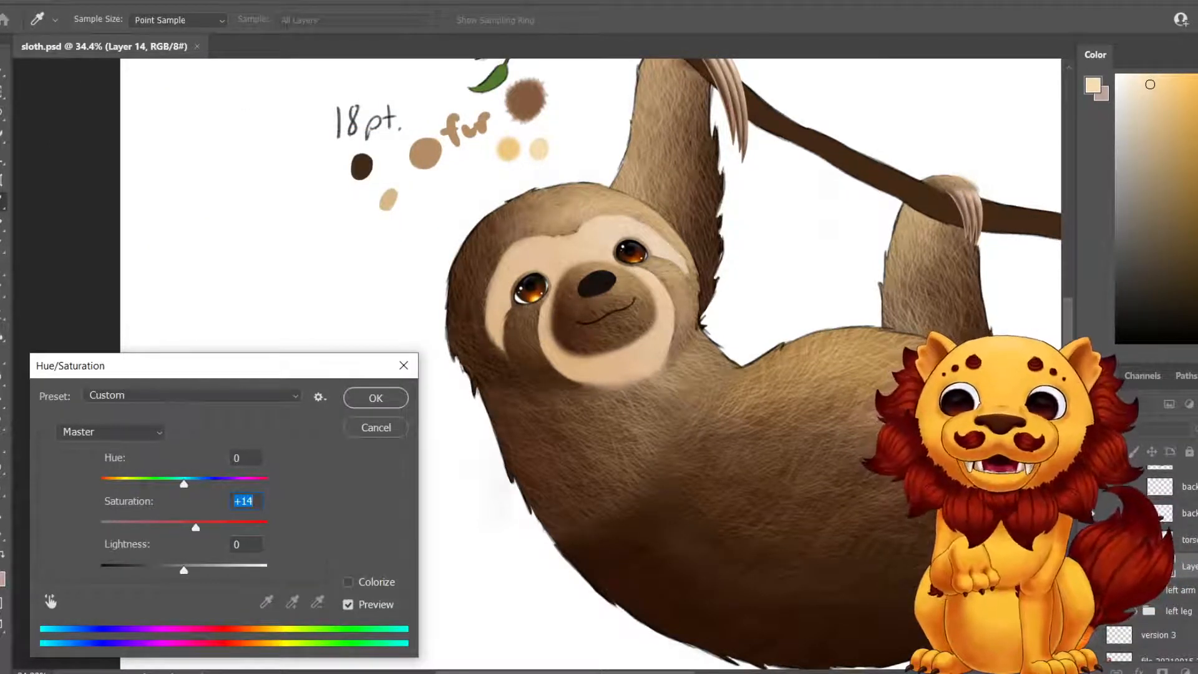
key(Tab)
key(Down)
key(Down)
key(Down)
key(Down)
key(Down)
key(Down)
key(Down)
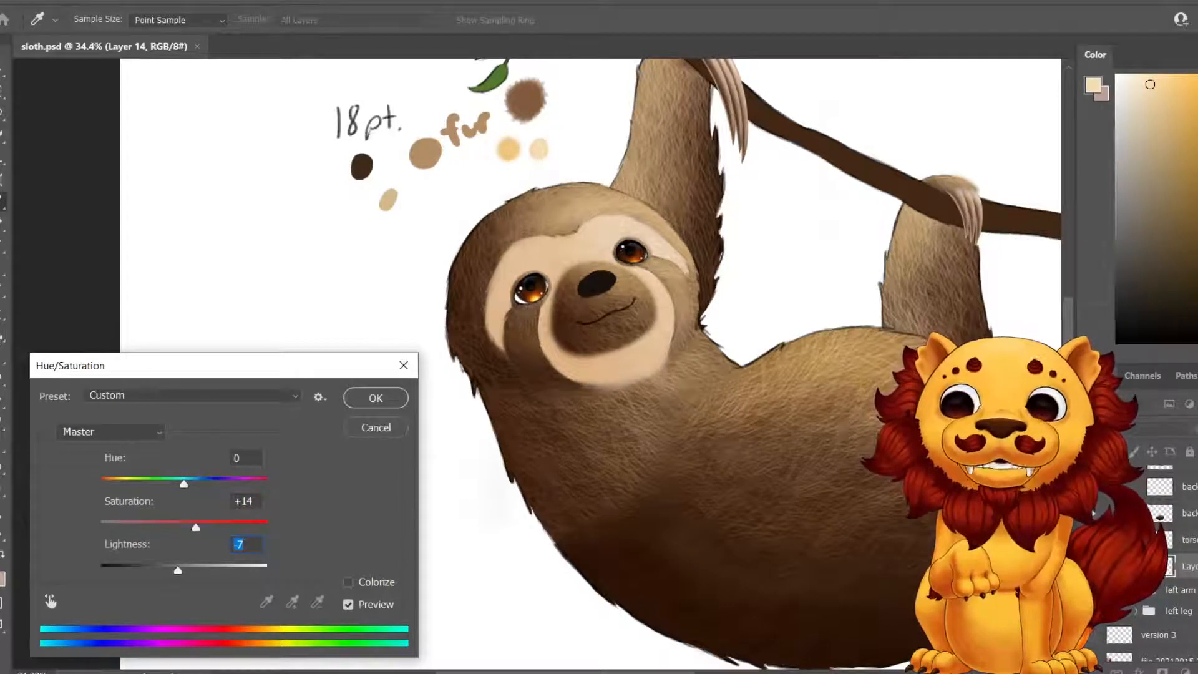
Raise the saturation of Layer 14's Hue/Saturation adjustment to +30 and apply it.
key(shift+Tab)
key(Up)
key(Up)
key(Up)
key(Up)
key(Up)
key(Up)
key(Up)
key(Up)
key(Down)
key(Down)
key(Down)
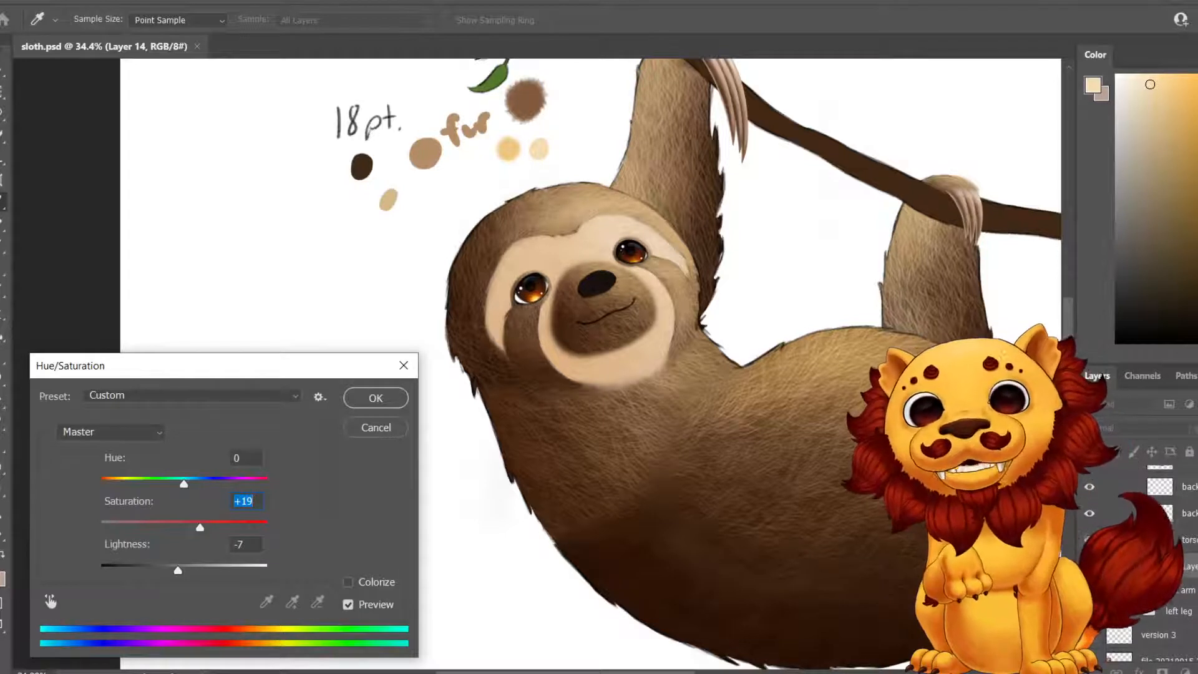
key(Up)
key(Up)
key(Up)
key(Up)
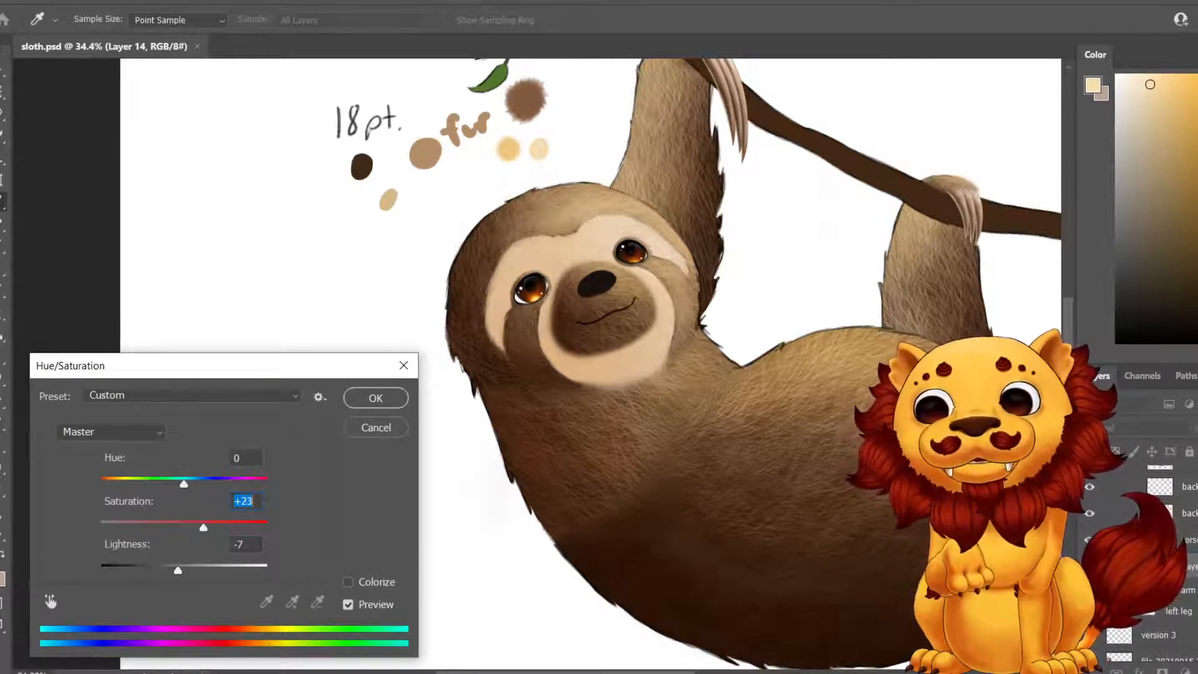
key(Up)
key(Up)
key(Up)
key(Up)
key(Up)
key(Up)
key(Up)
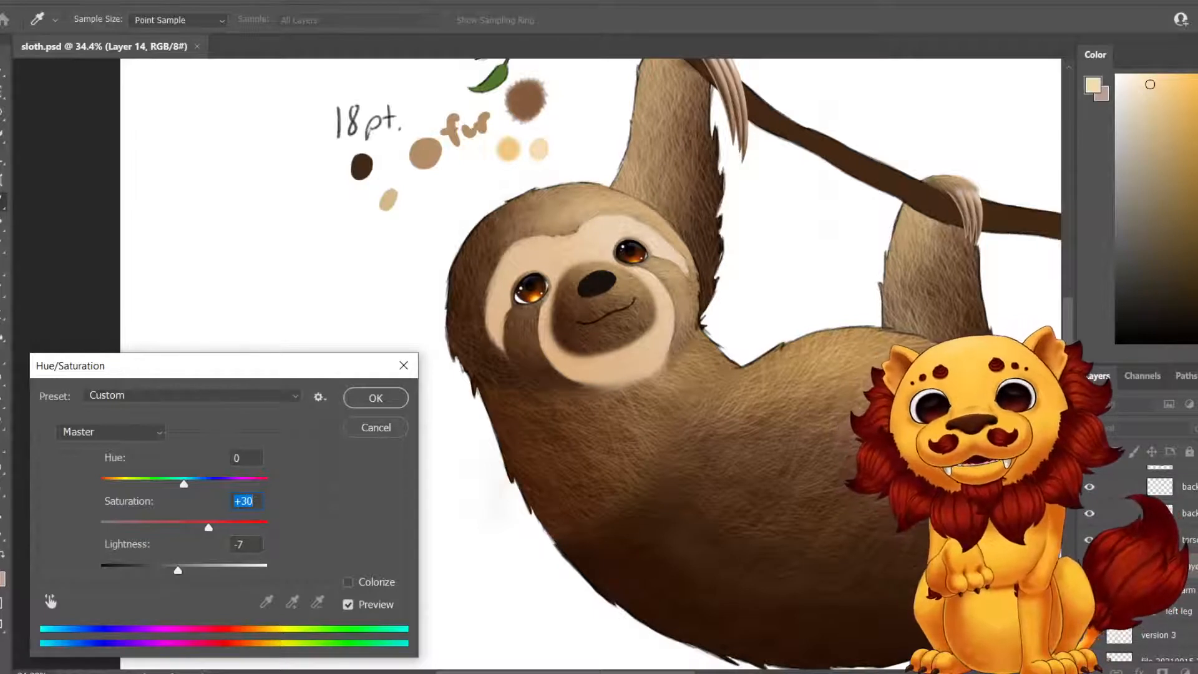
key(Return)
key(z)
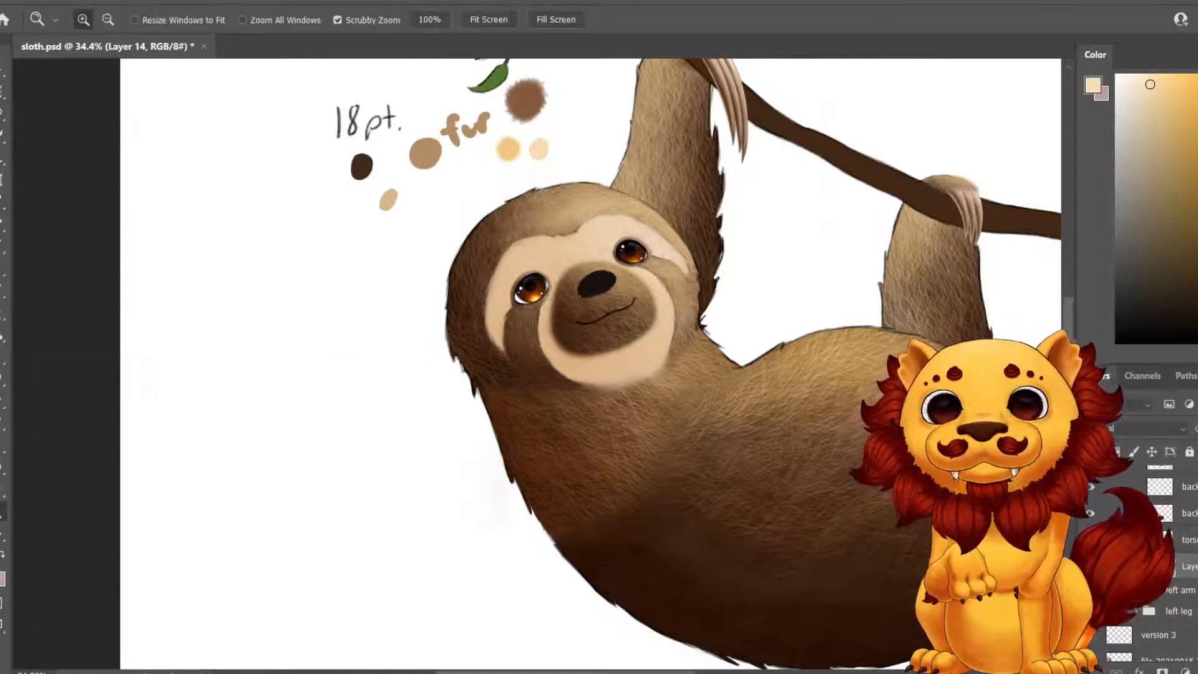
Sample the dark brown swatch below the 18pt. note as the painting colour and save the document.
key(i)
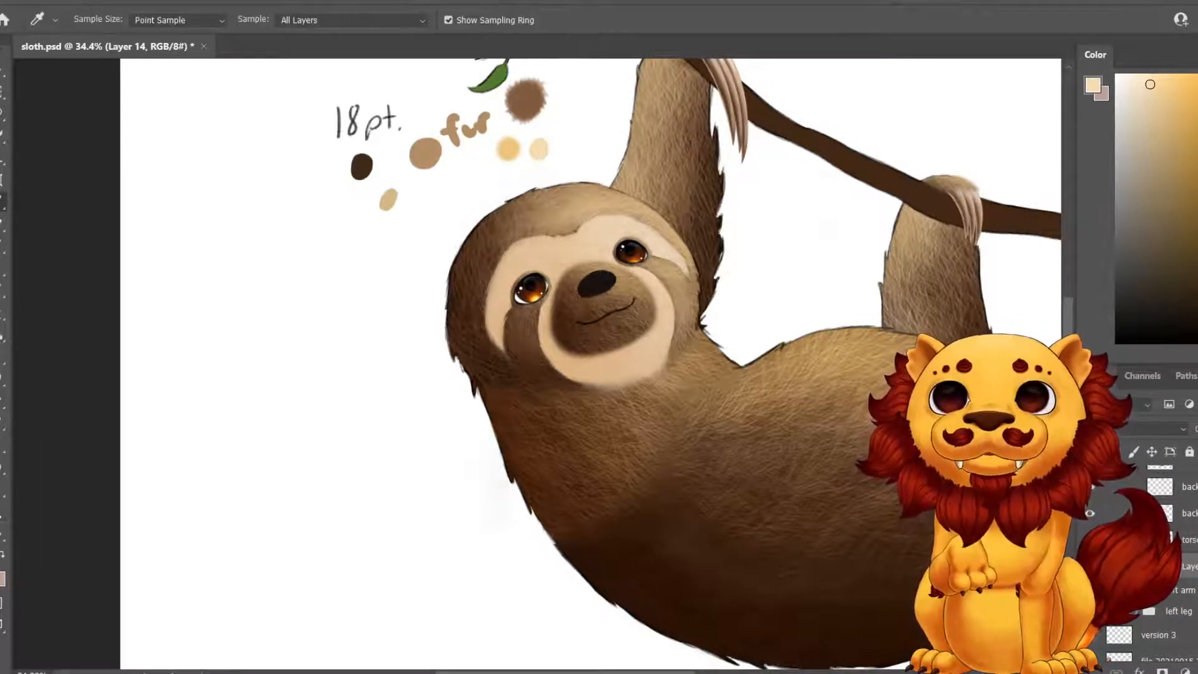
click(362, 166)
key(b)
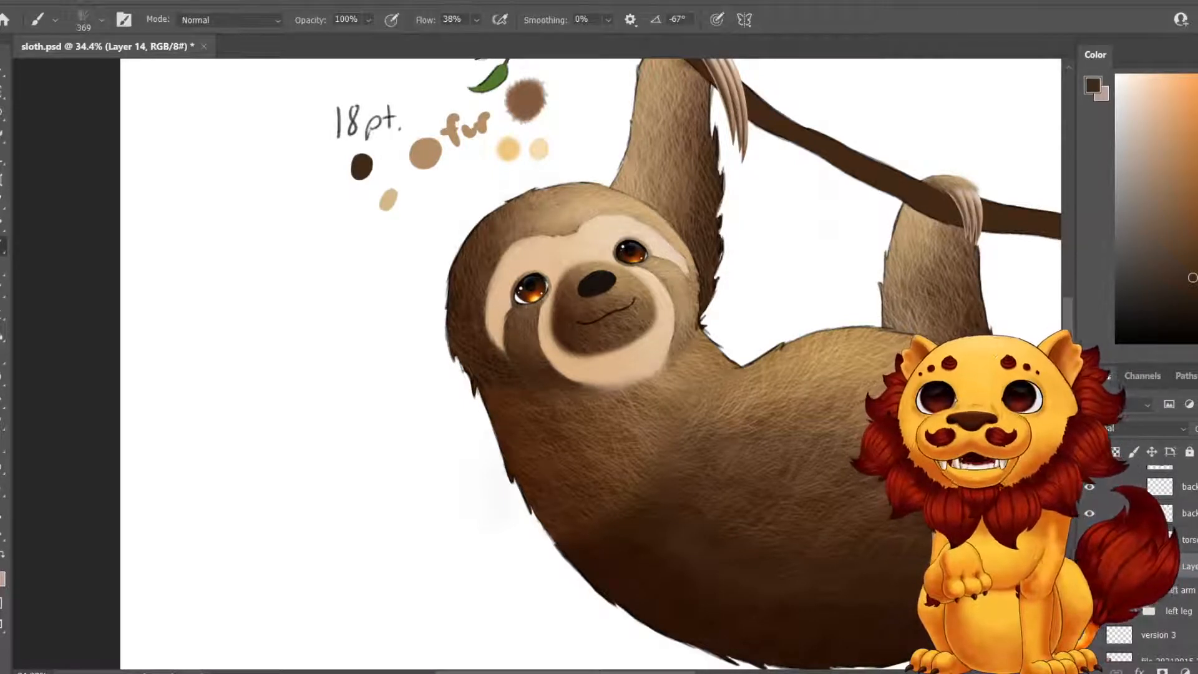
click(10, 2)
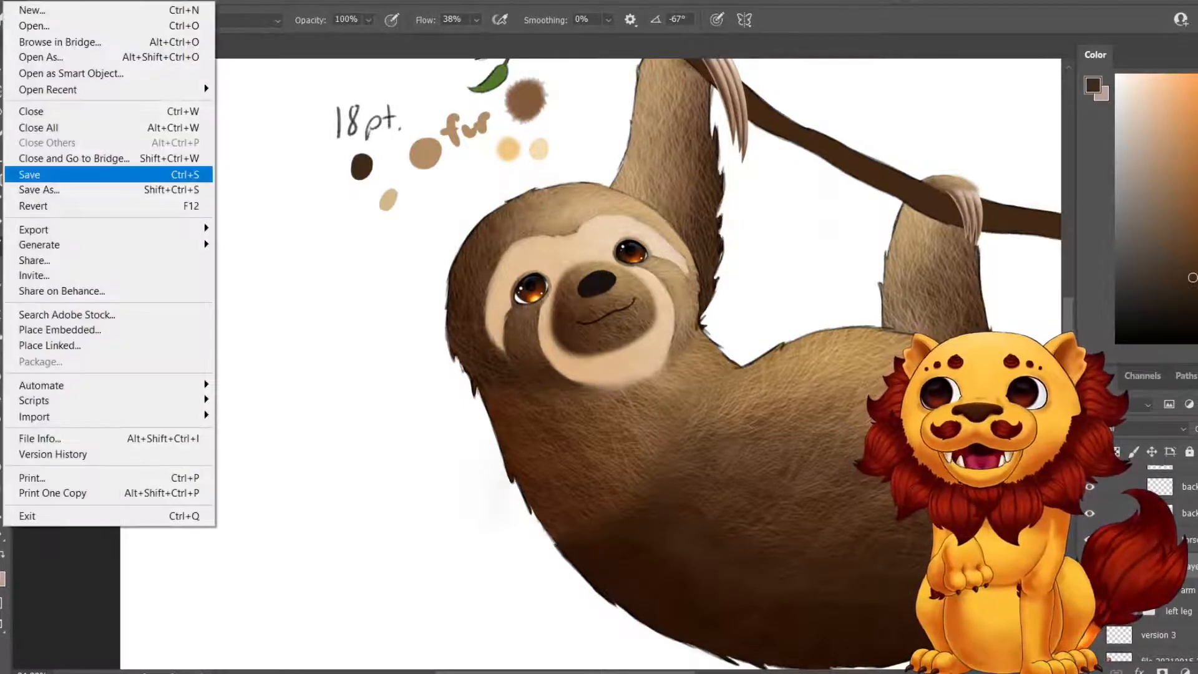
click(36, 174)
Choose the Soft Round Pressure Opacity brush and sample a brown from the fur below the snout.
click(101, 20)
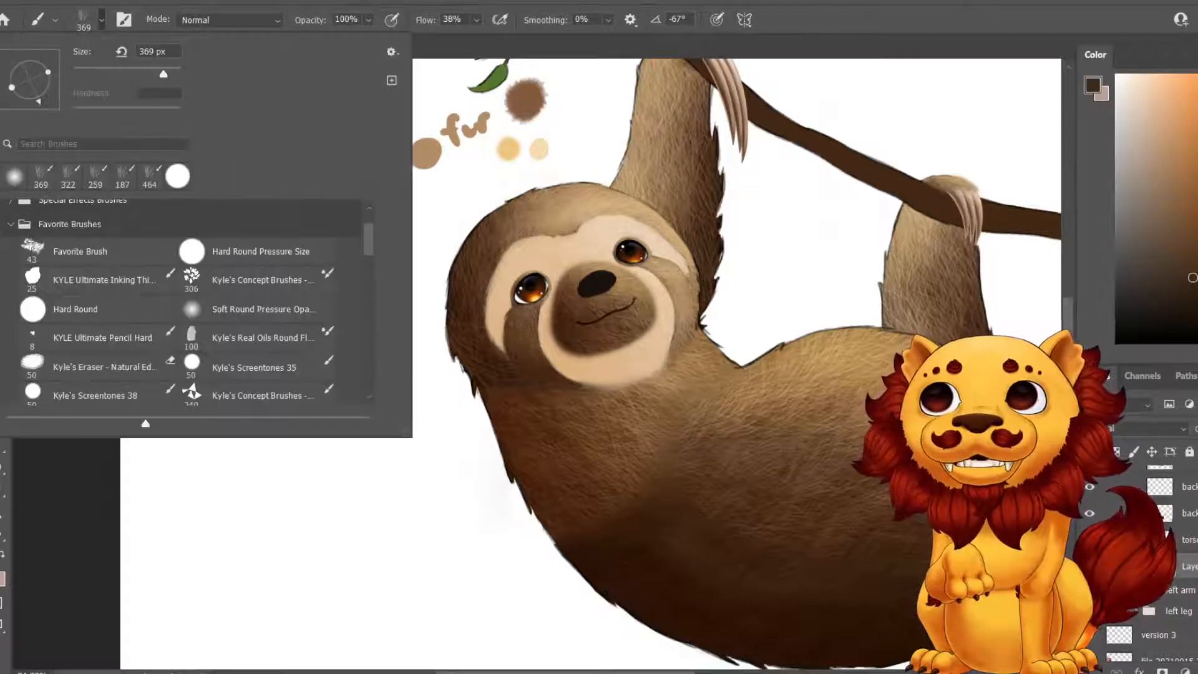
click(256, 309)
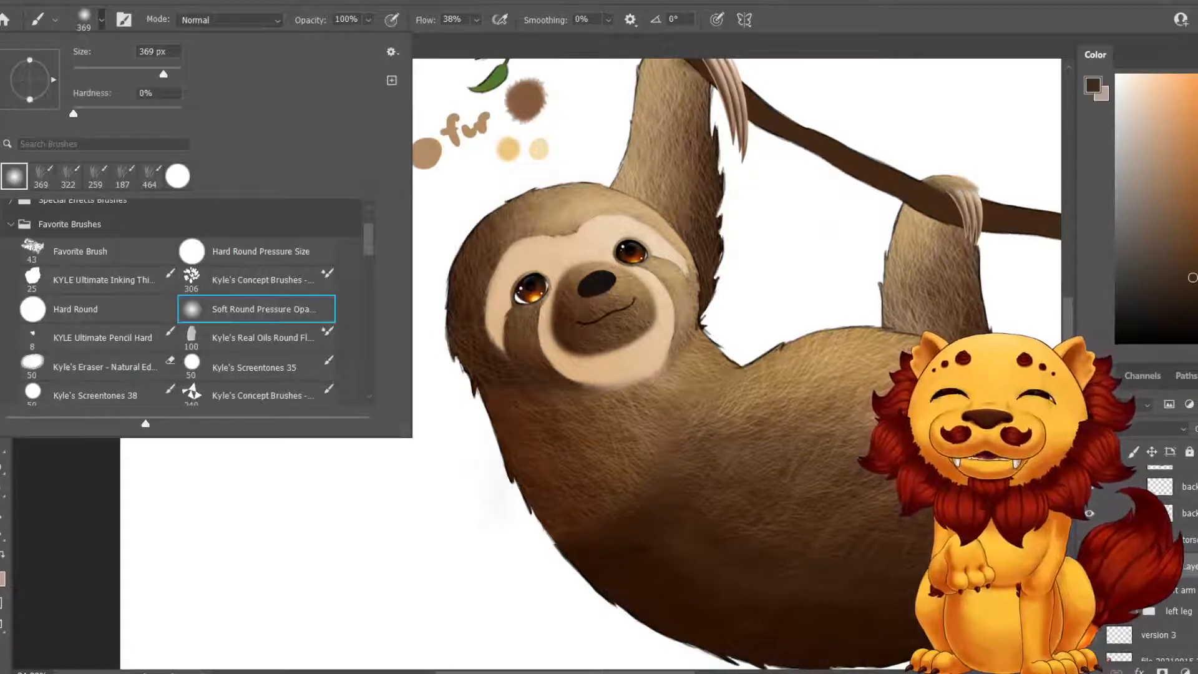
key(Escape)
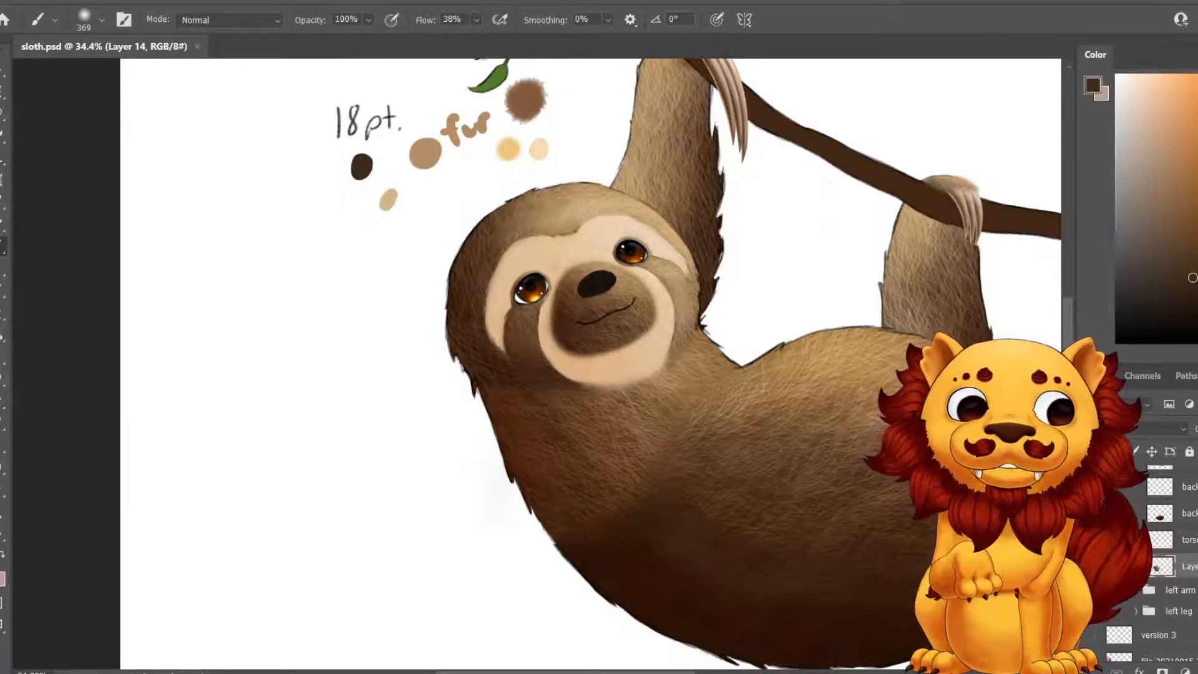
scroll(718, 499, up, 5)
alt+click(646, 394)
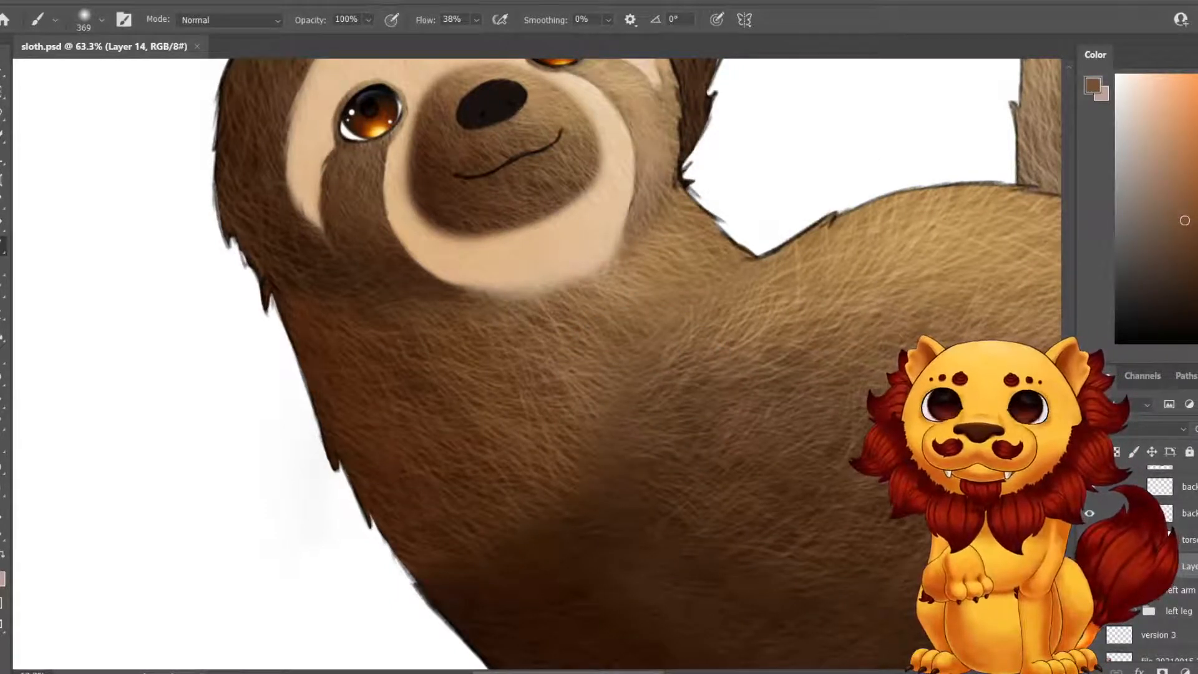
Sample a different brown as the foreground colour for painting the chest.
key(z)
drag(585, 163, 522, 164)
drag(561, 206, 538, 407)
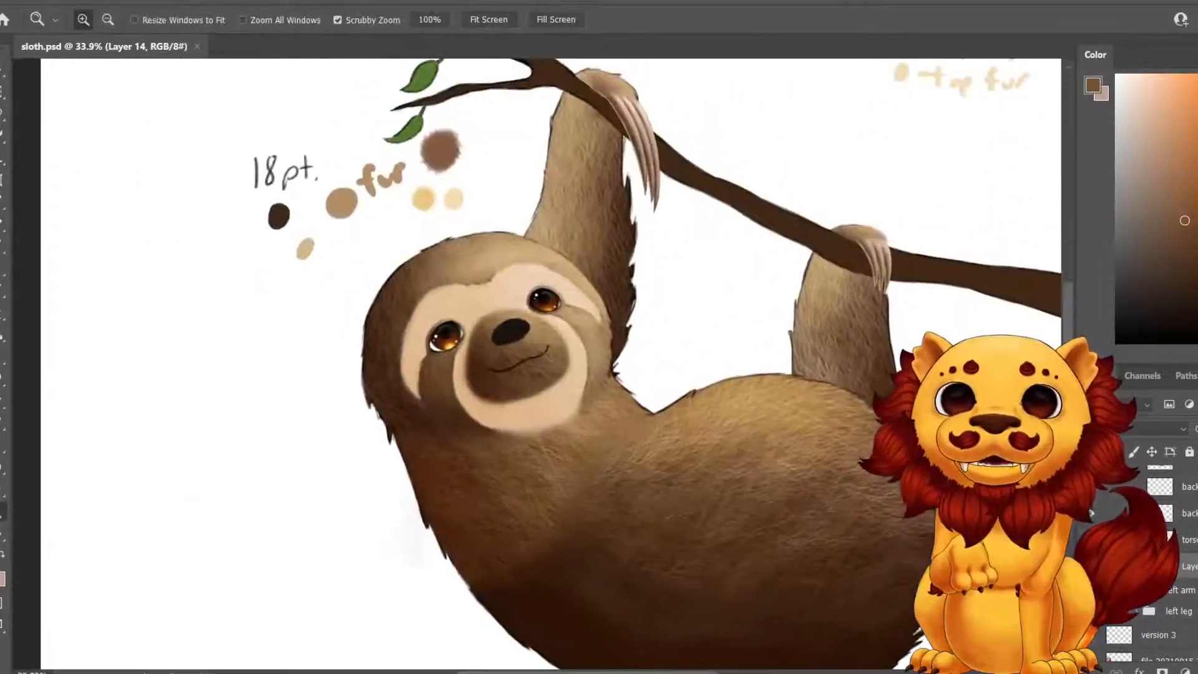
key(i)
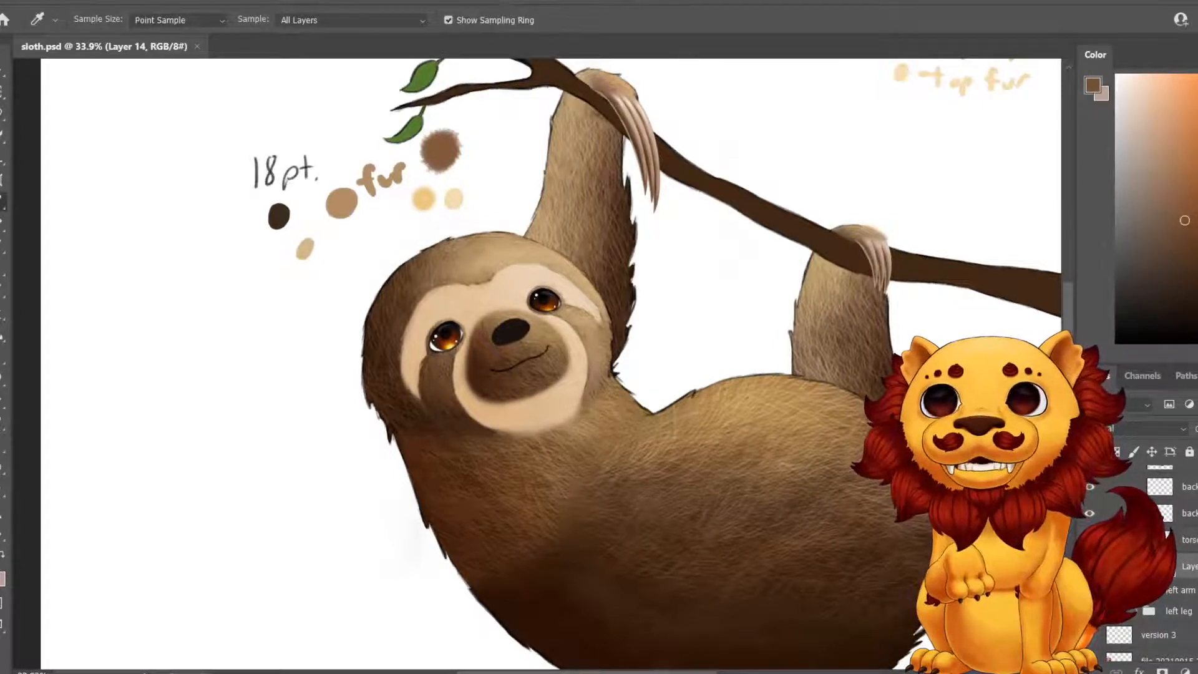
drag(623, 281, 618, 227)
click(784, 67)
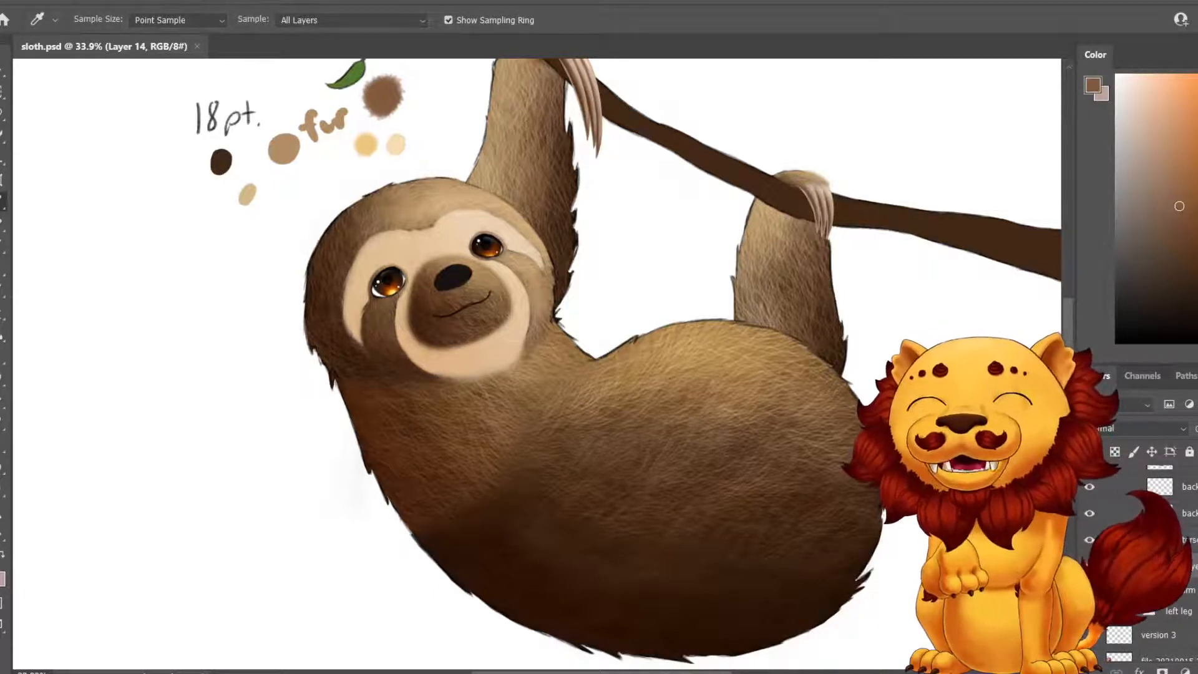
On a new layer, paint the chest brown inside a selection loaded from Layer 14's outline.
ctrl+click(1160, 566)
key(ctrl+alt+shift+n)
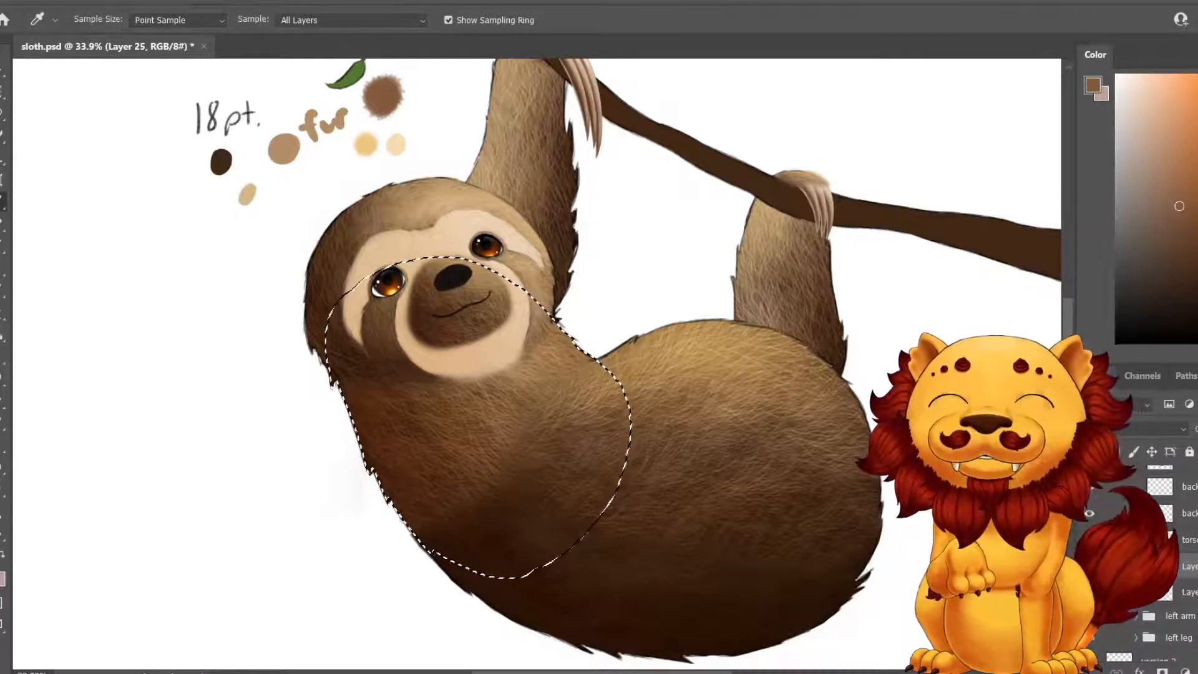
key(b)
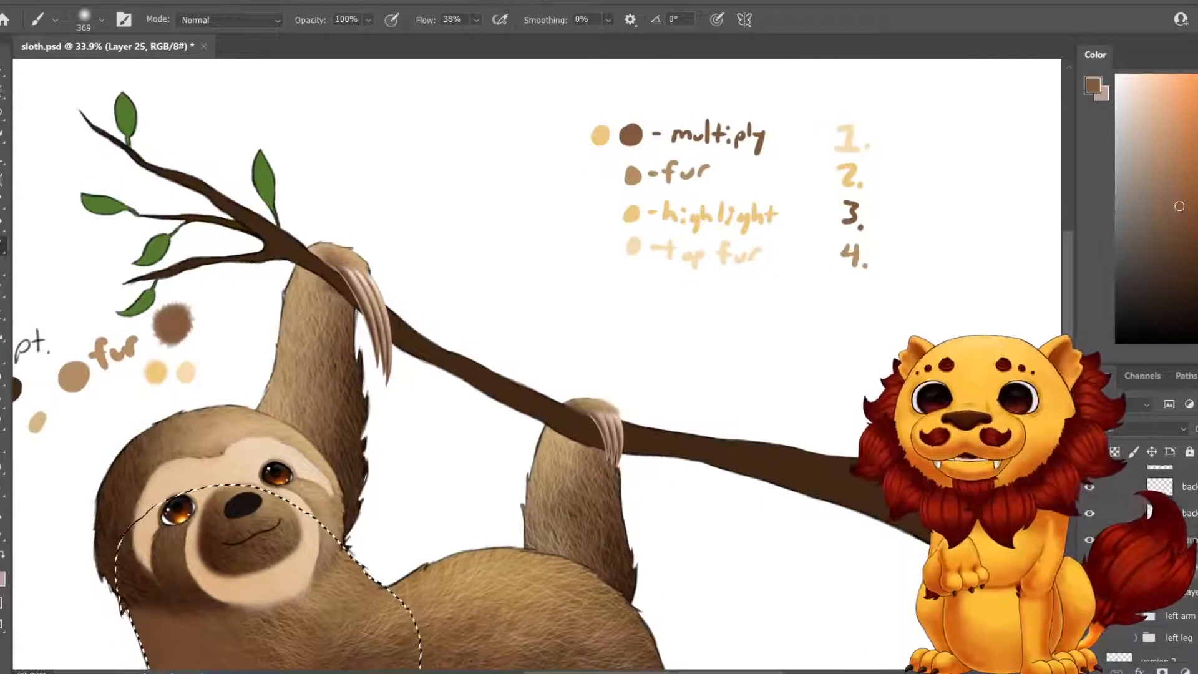
Sample the yellow swatch beside the multiply note and brush it softly over the chest at 417 px with Soft Round Pressure Opacity.
key(i)
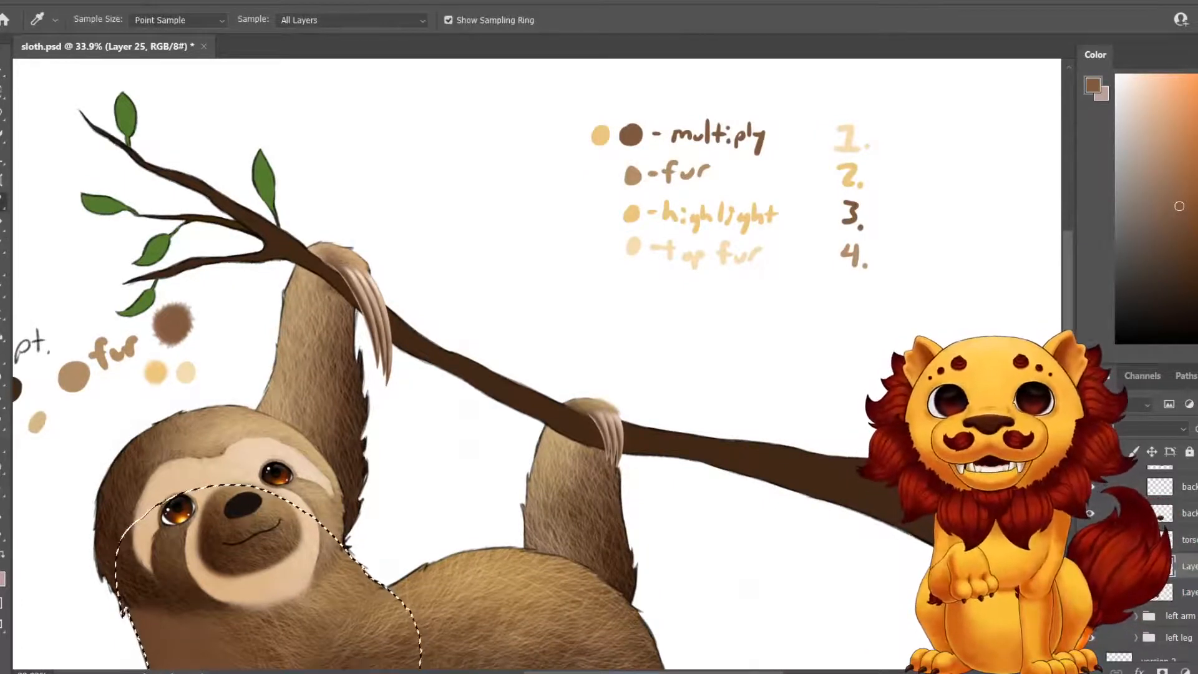
click(600, 134)
drag(436, 499, 608, 225)
key(b)
drag(405, 362, 446, 419)
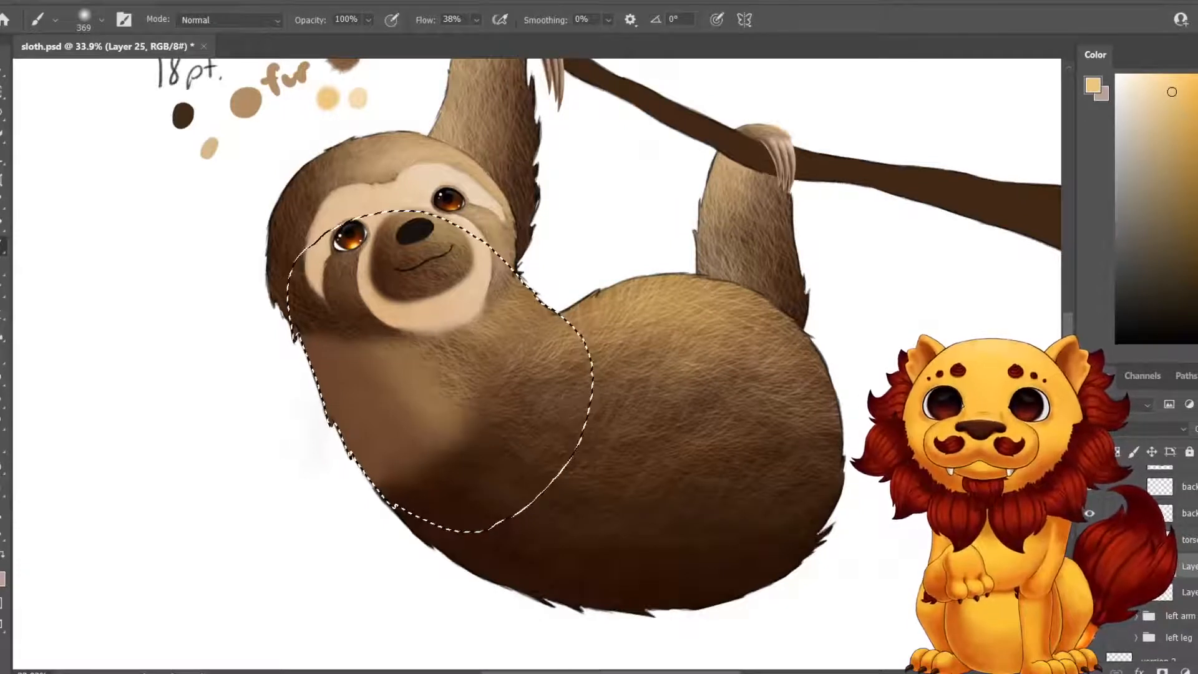
click(102, 19)
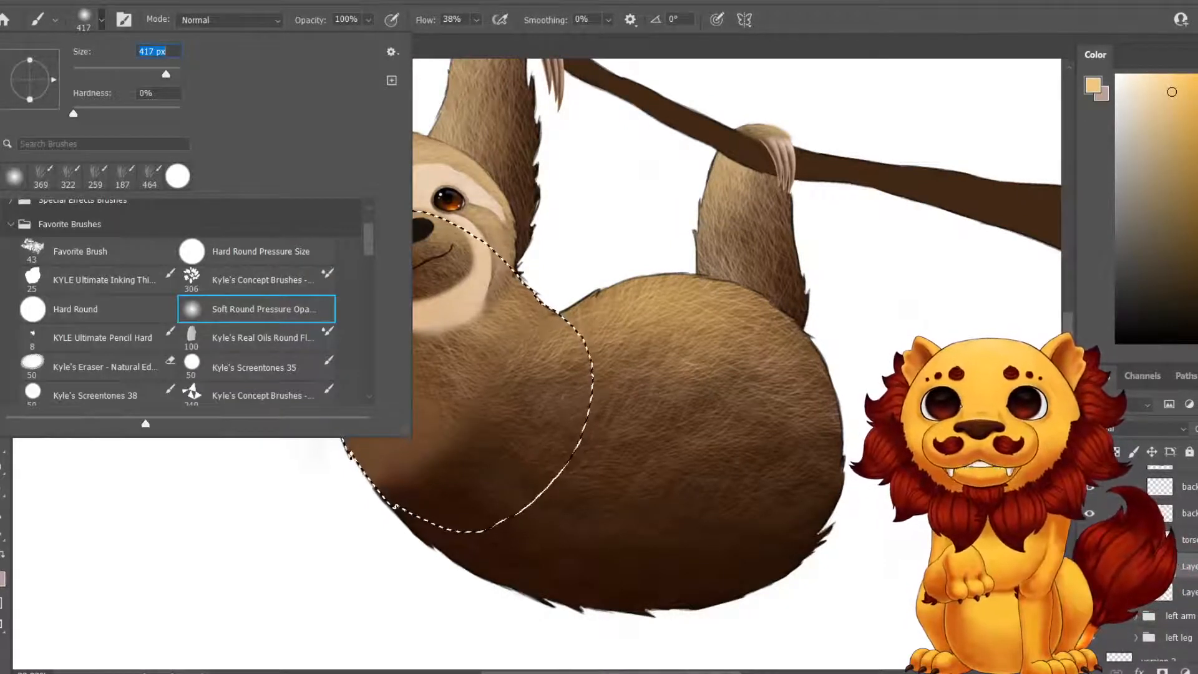
key(Return)
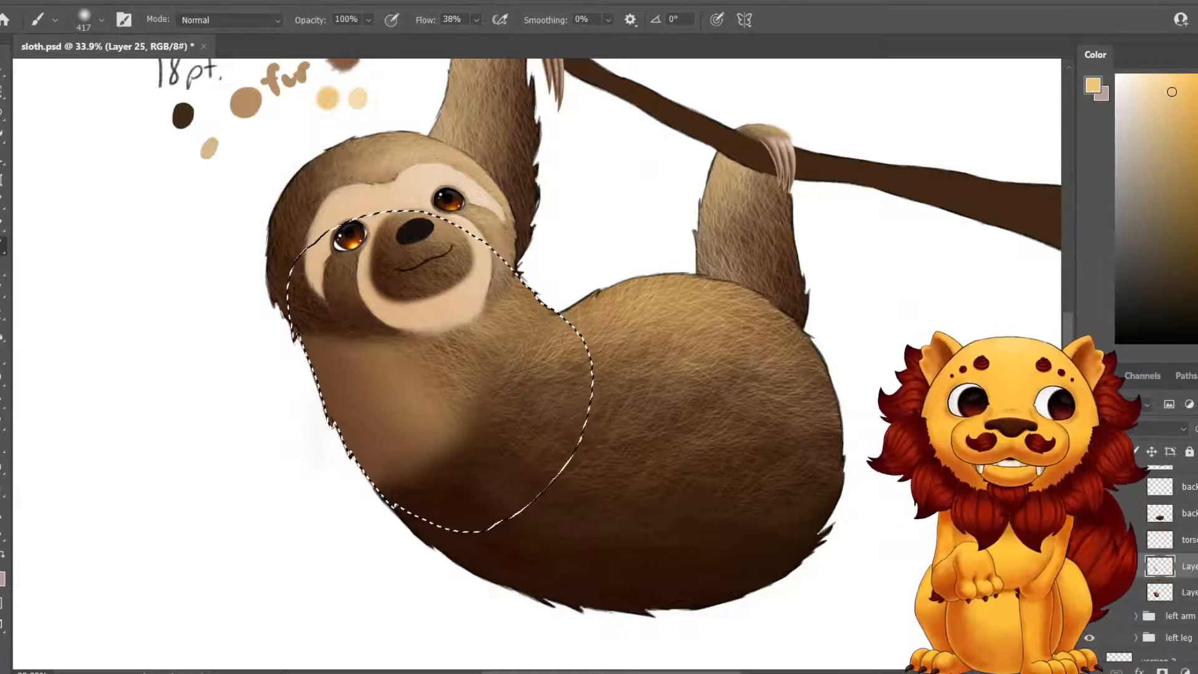
Set the chest shading layer's blend mode to Multiply and remove the selection.
click(1161, 429)
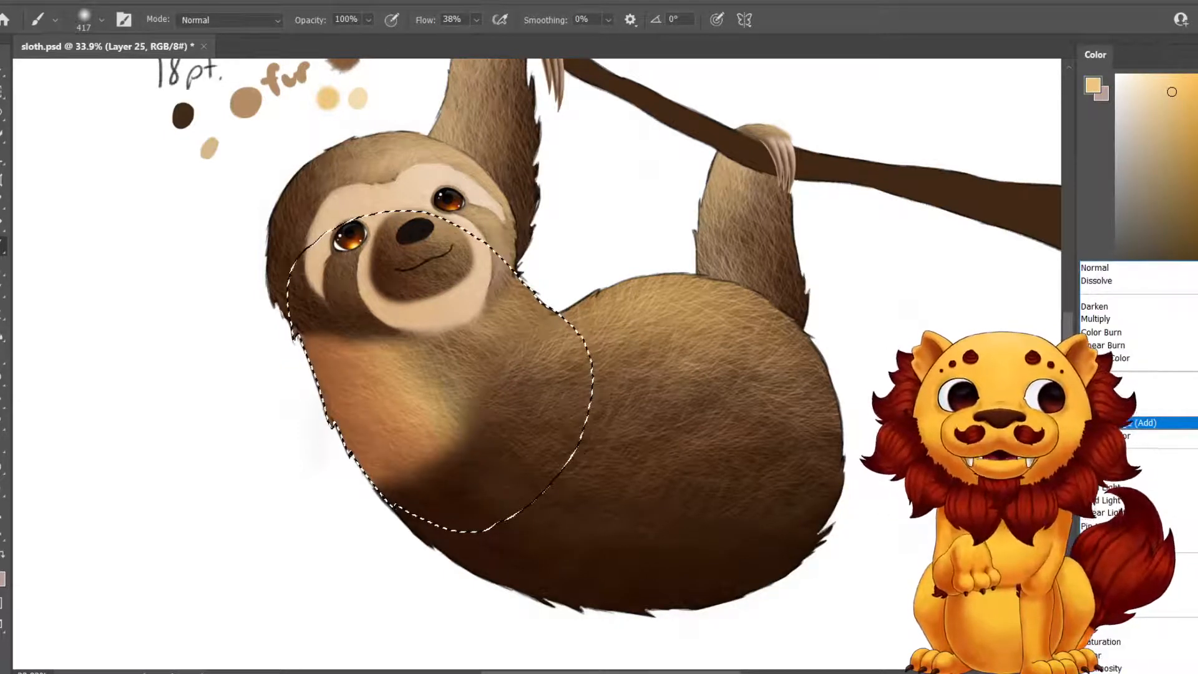
key(Down)
key(Return)
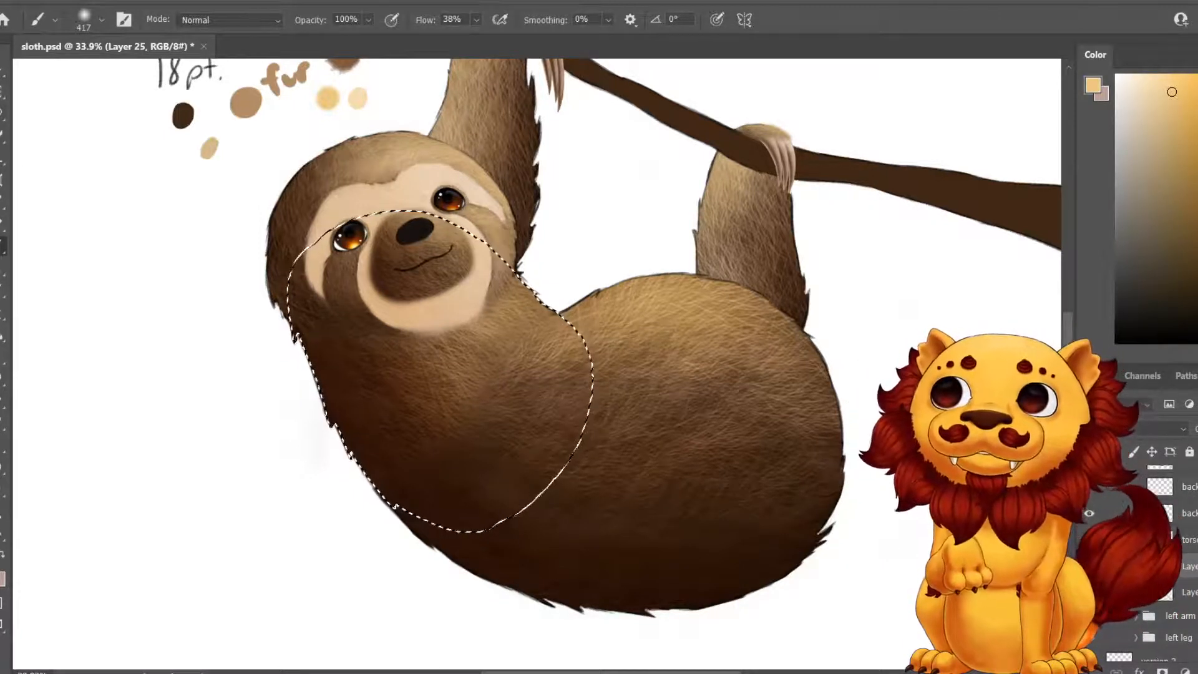
key(l)
key(ctrl+d)
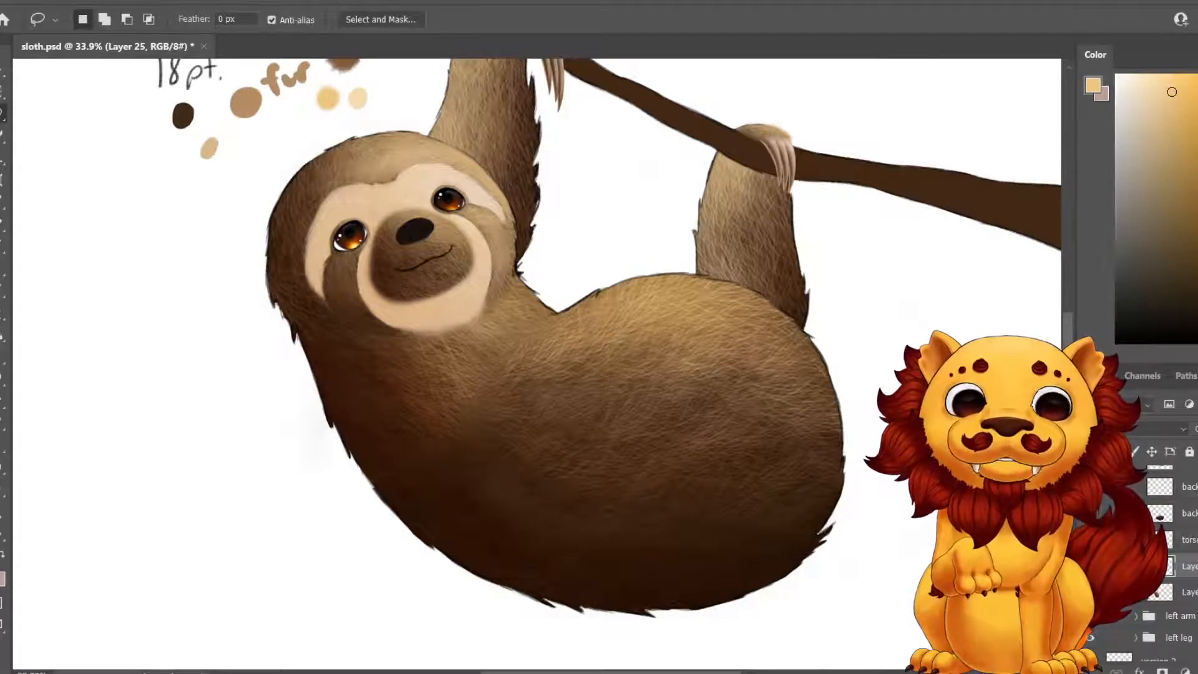
Save the sloth document with the shaded chest.
drag(536, 312, 568, 396)
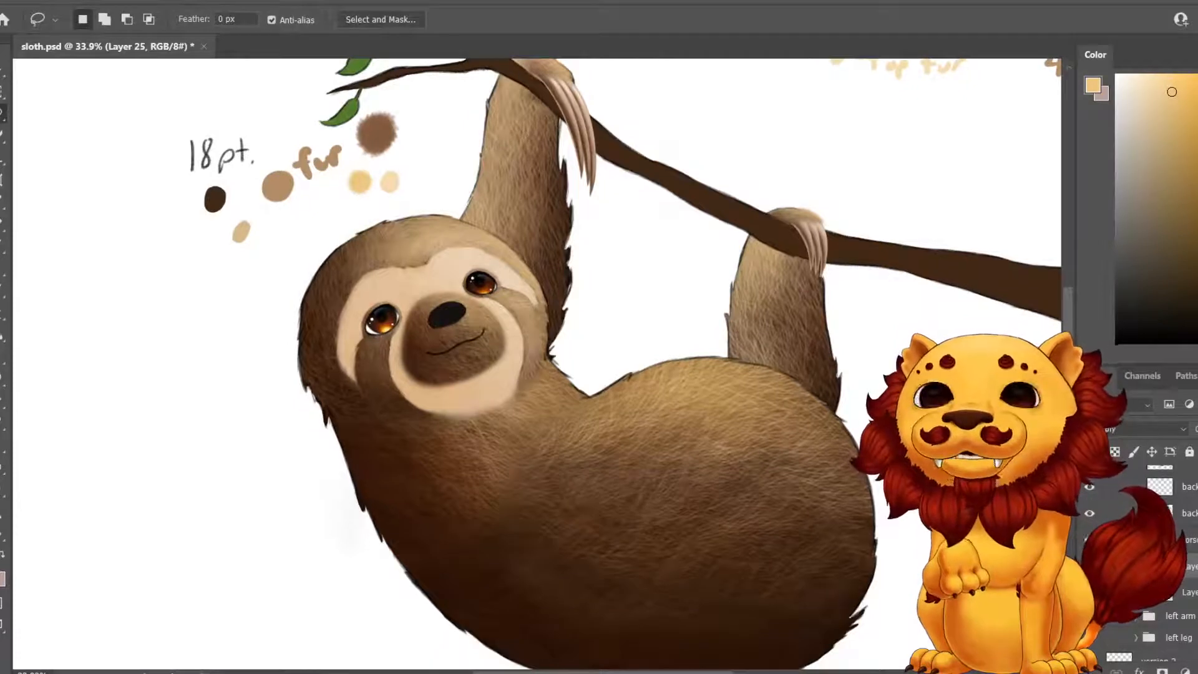
key(z)
click(10, 1)
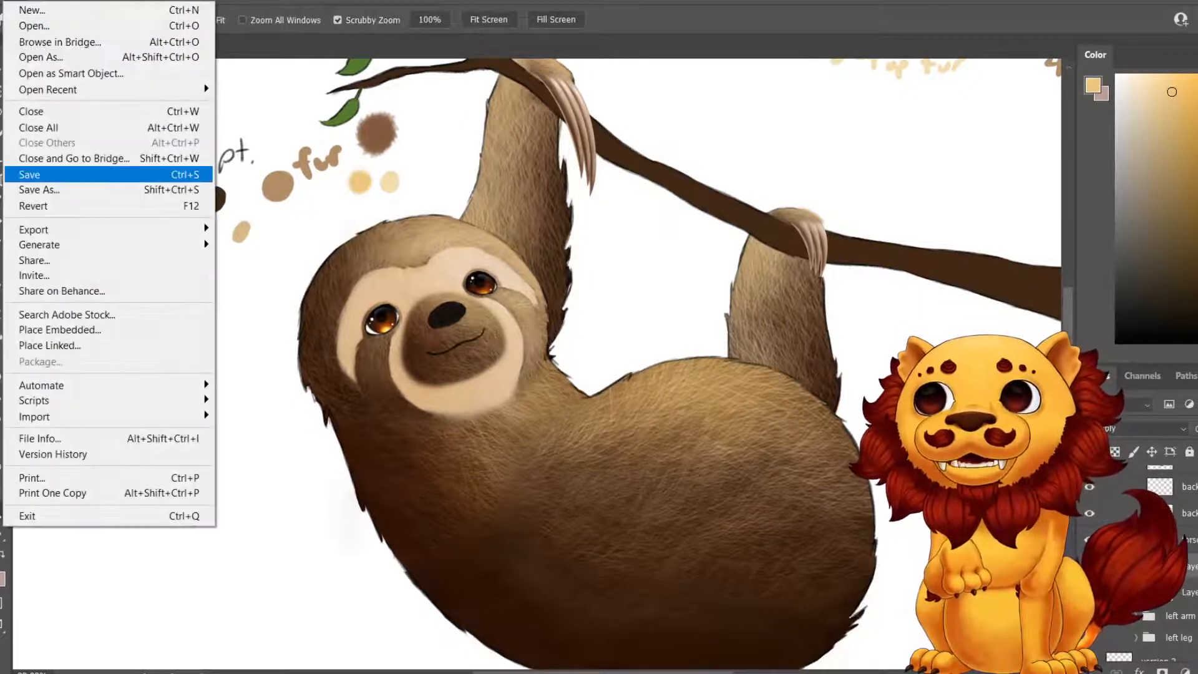
click(6, 174)
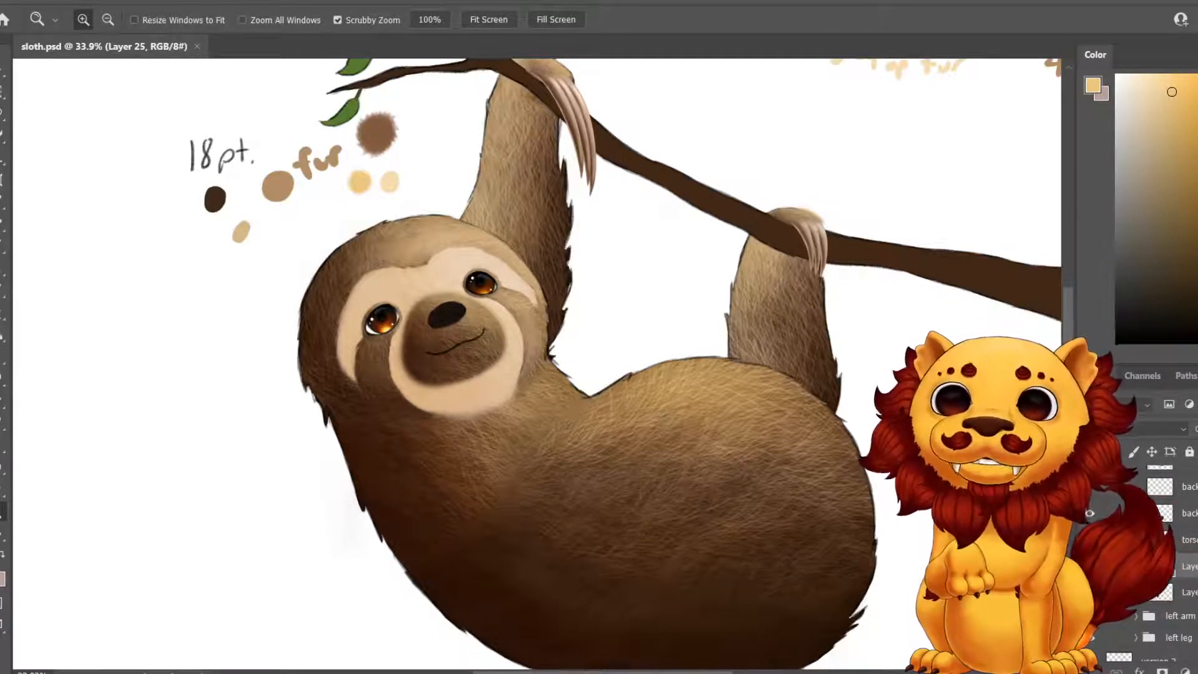
Examine the chest shading against the whole sloth illustration and again close up.
key(b)
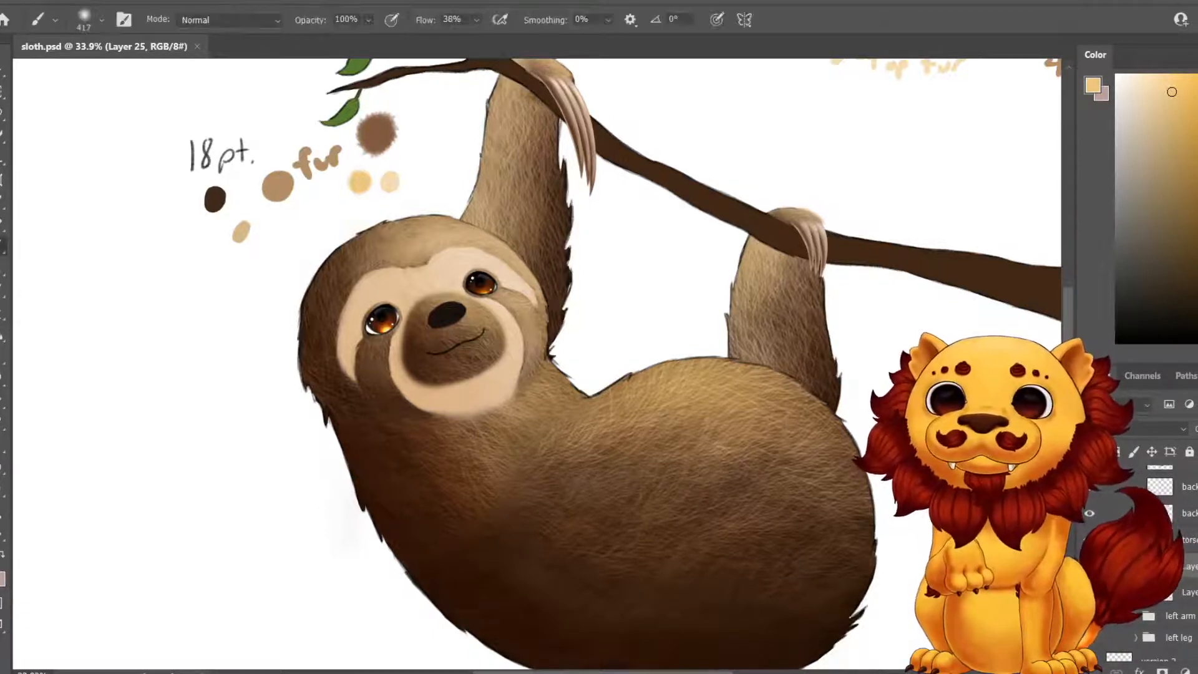
key(z)
drag(623, 461, 552, 461)
click(14, 1)
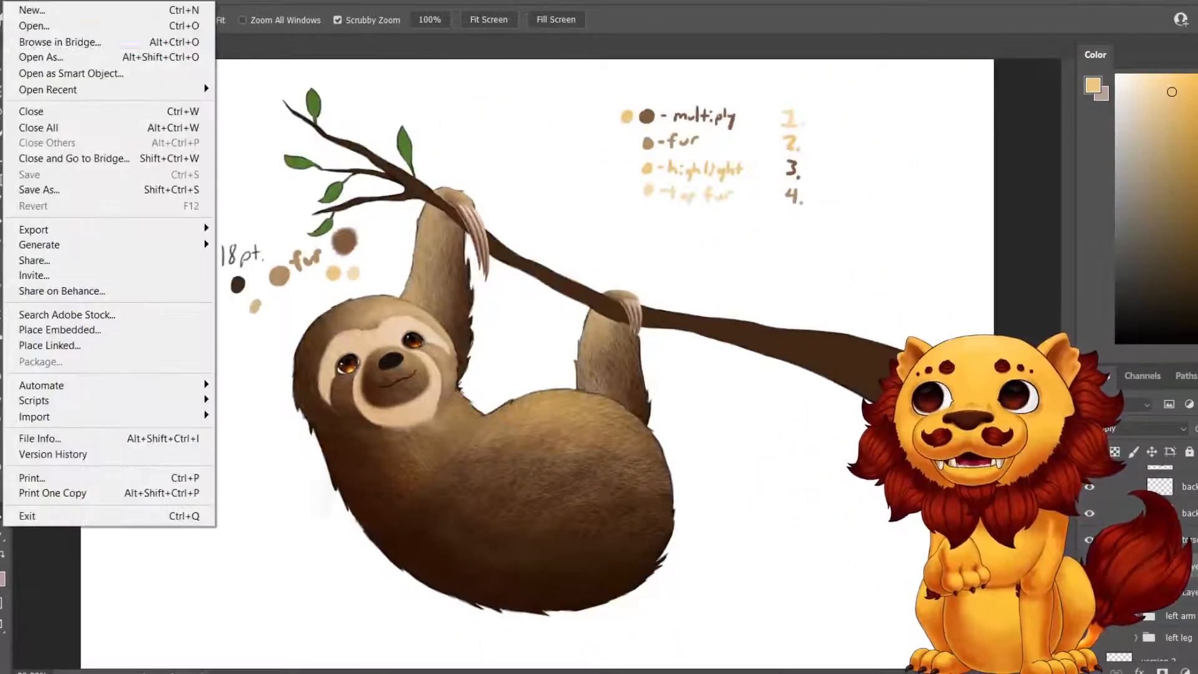
key(Escape)
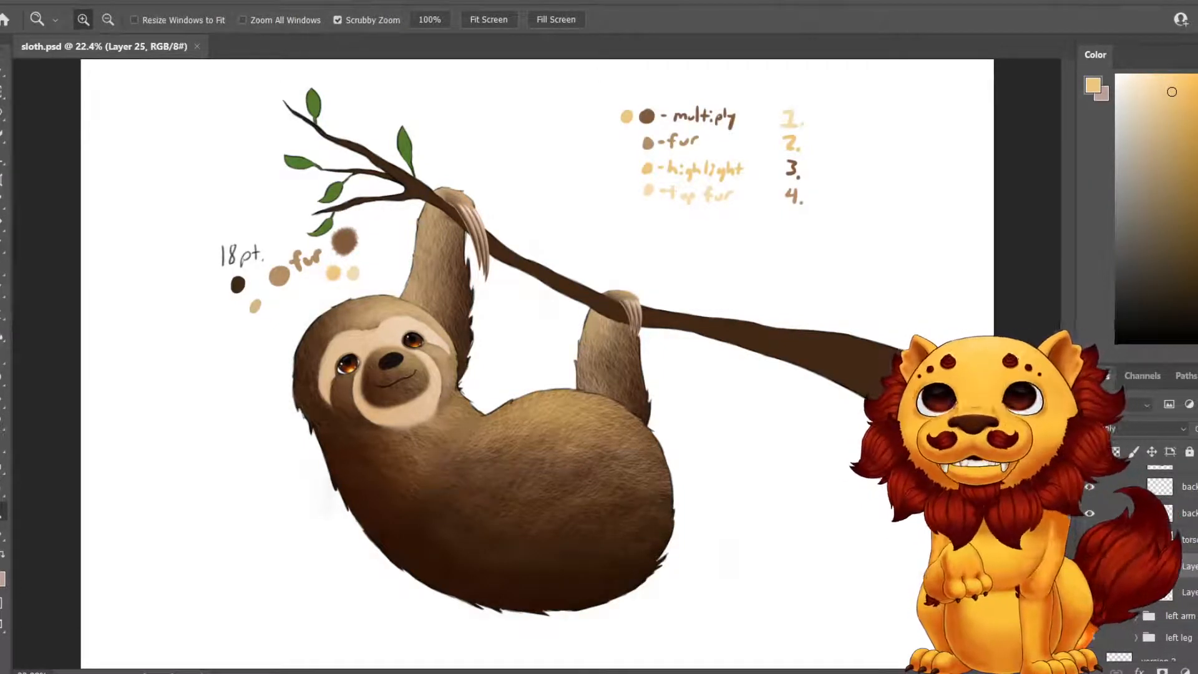
click(484, 539)
click(484, 539)
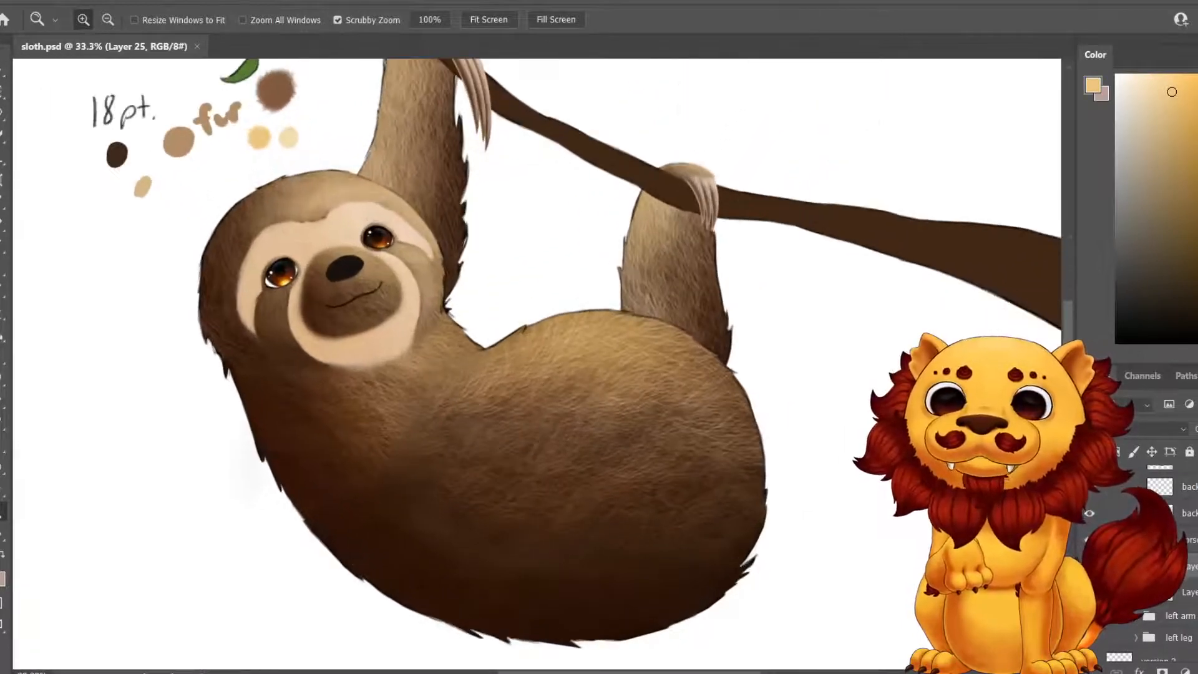
click(484, 539)
scroll(494, 466, down, 3)
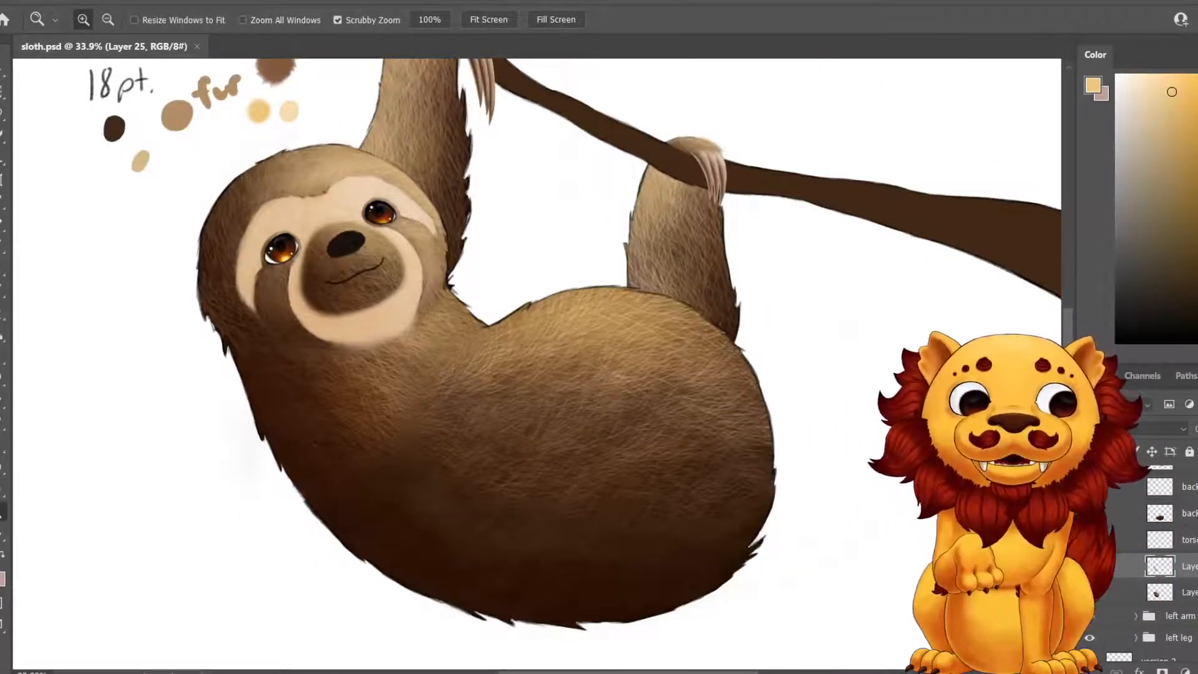
Rename Layer 14 as torso.
double_click(1189, 592)
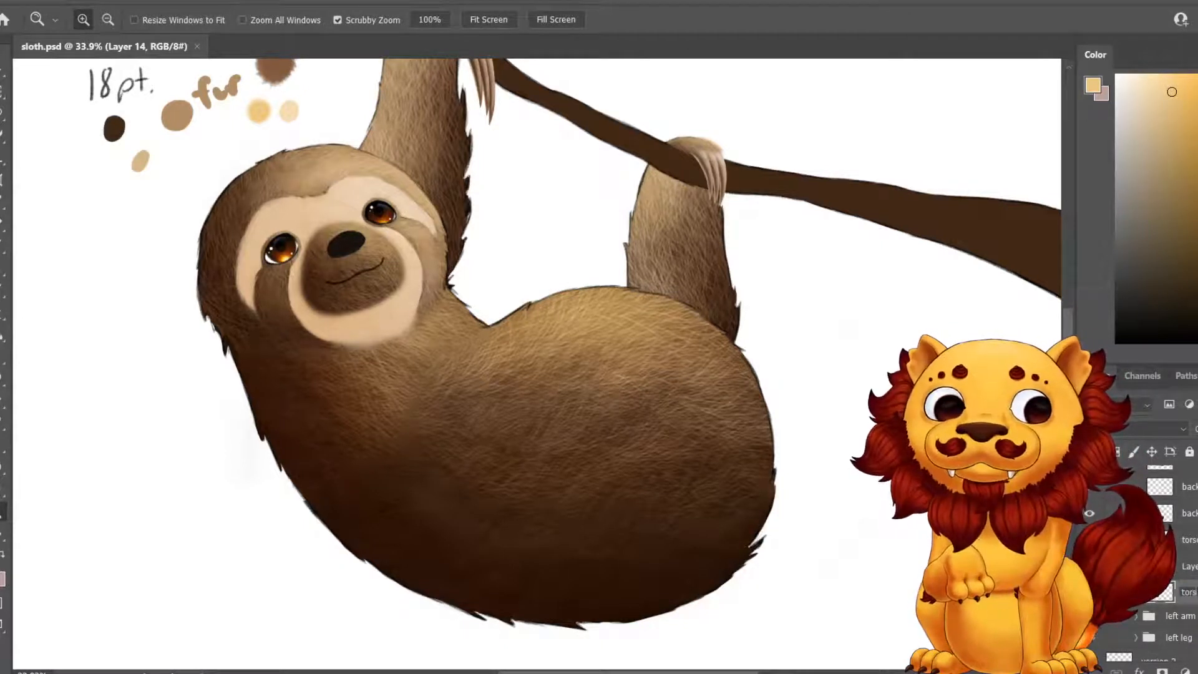
key(Return)
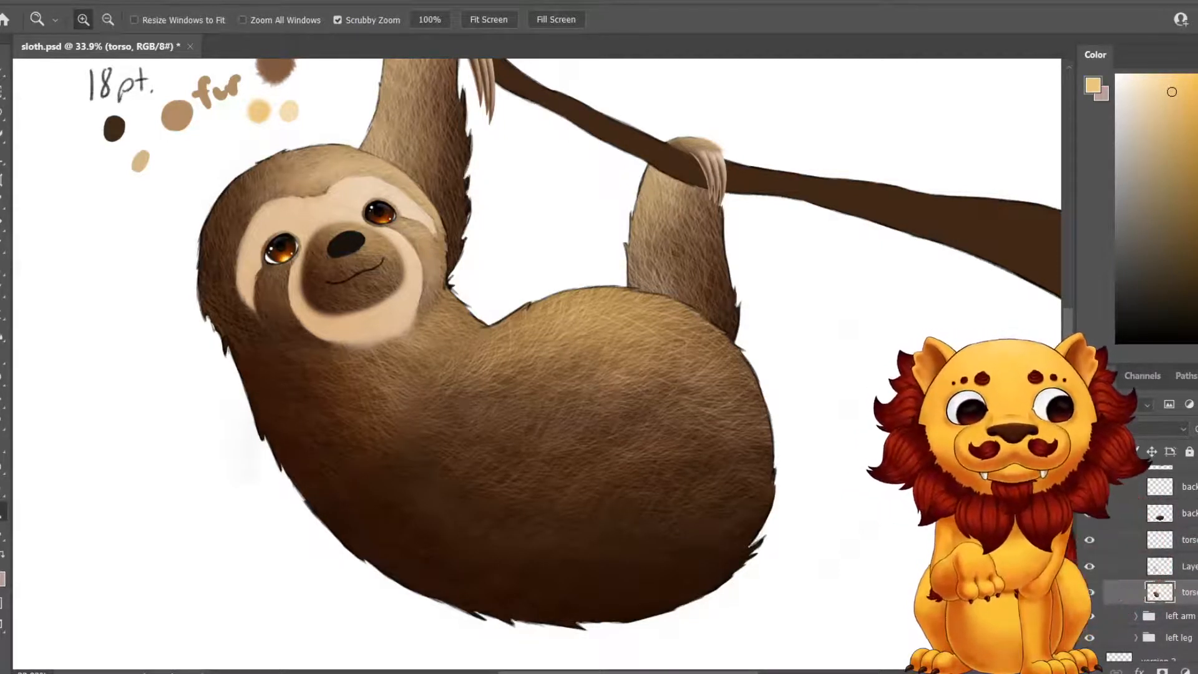
Add a new layer above the back layer and load the back's outline as a selection for painting.
click(1187, 513)
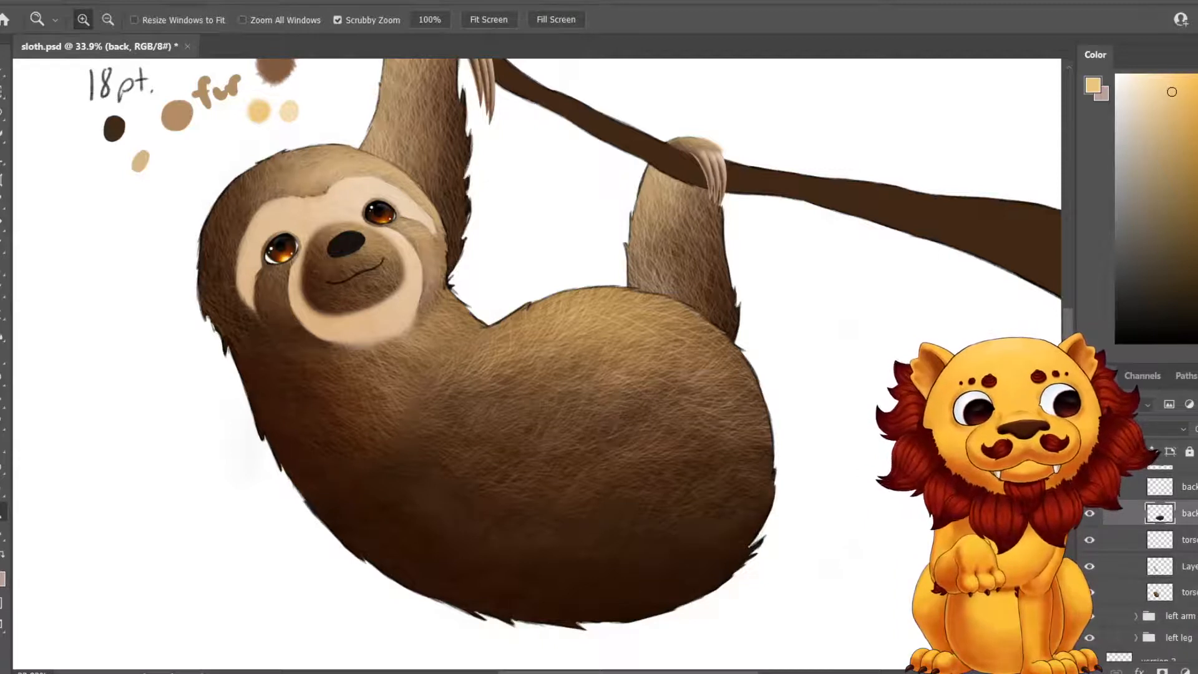
key(ctrl+alt+shift+n)
ctrl+click(1159, 540)
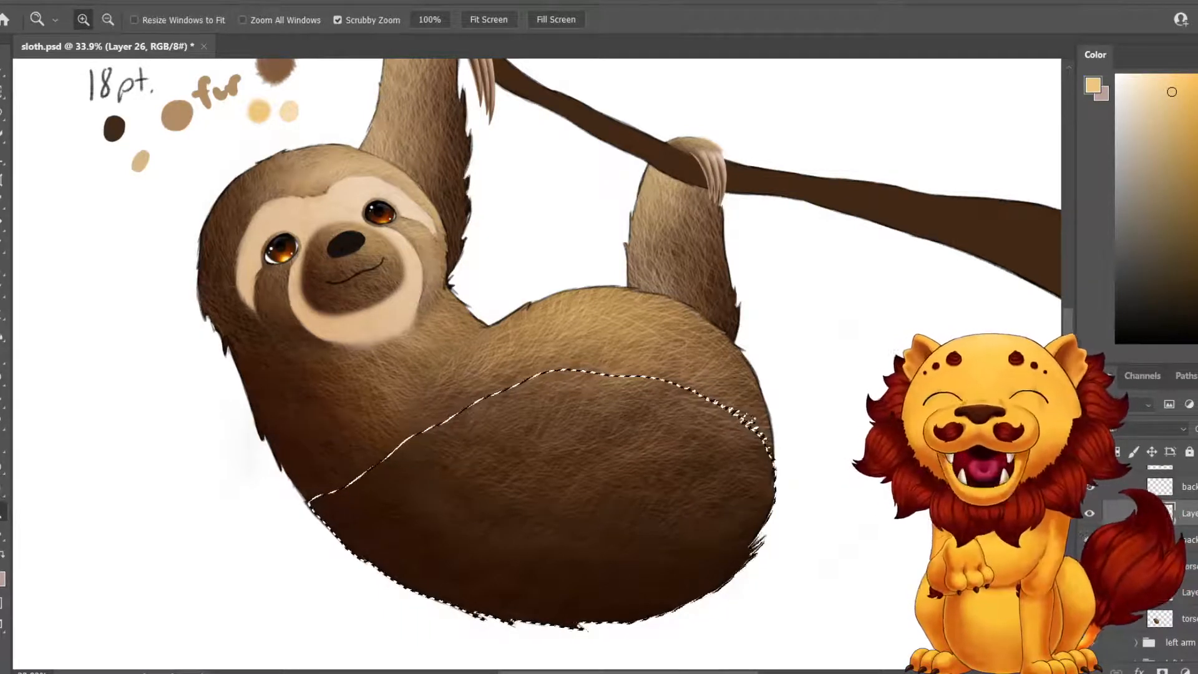
key(b)
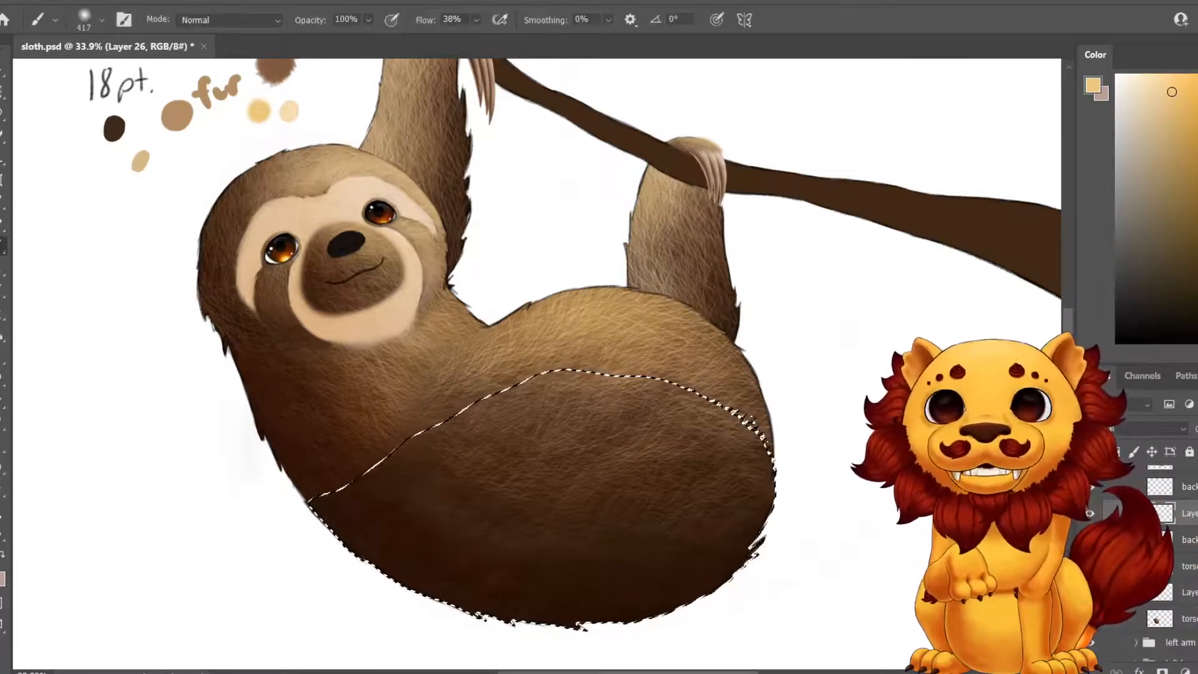
Sample the brown swatch beside the multiply note for the soft round brush and set the new layer's blend mode to Multiply.
mouse_move(562, 249)
mouse_down()
mouse_move(498, 509)
mouse_move(508, 576)
mouse_move(580, 324)
mouse_move(587, 140)
mouse_up()
key(i)
click(681, 200)
key(b)
click(102, 20)
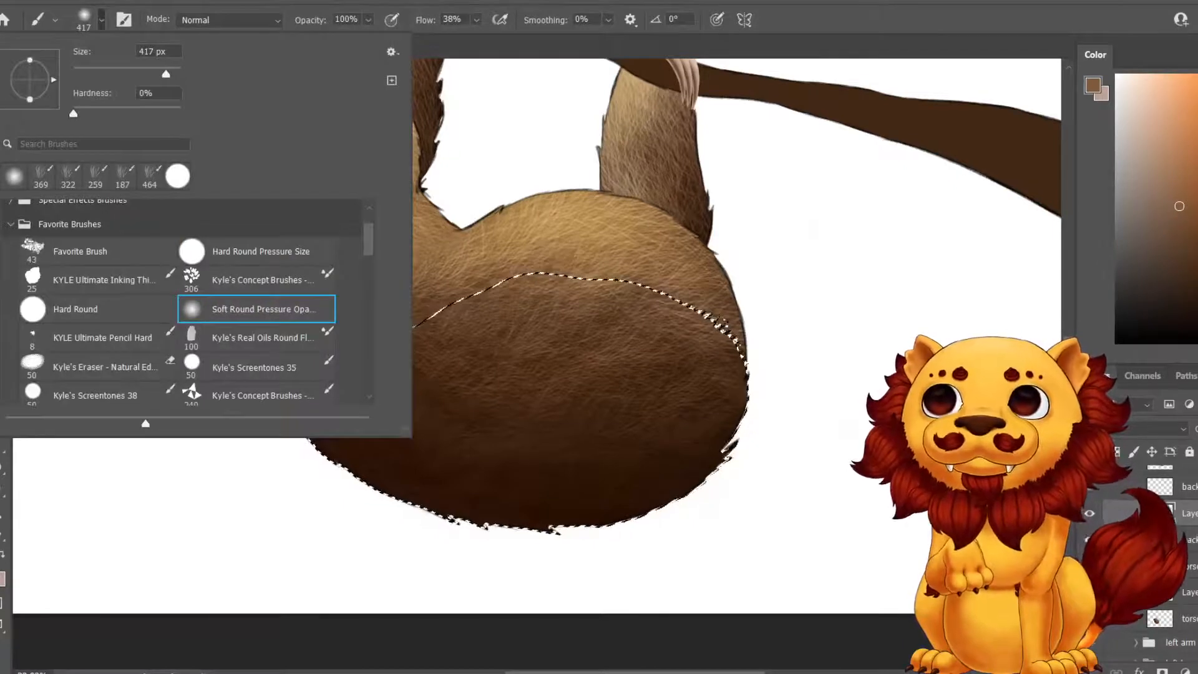
key(Escape)
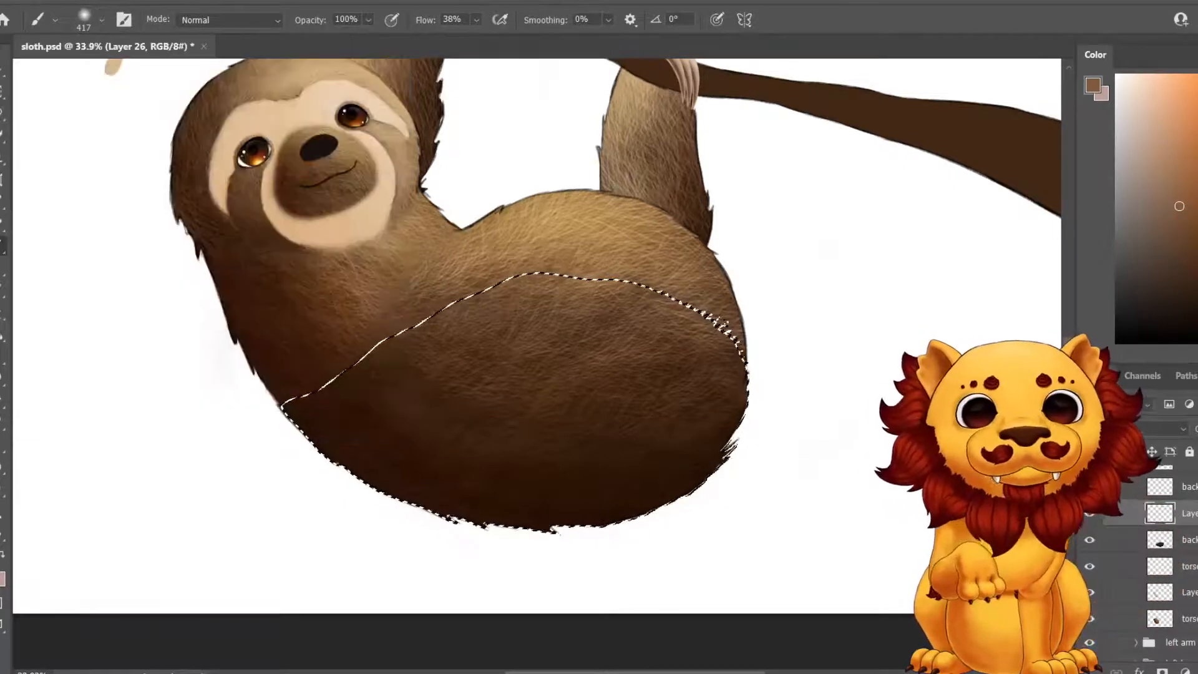
click(1170, 429)
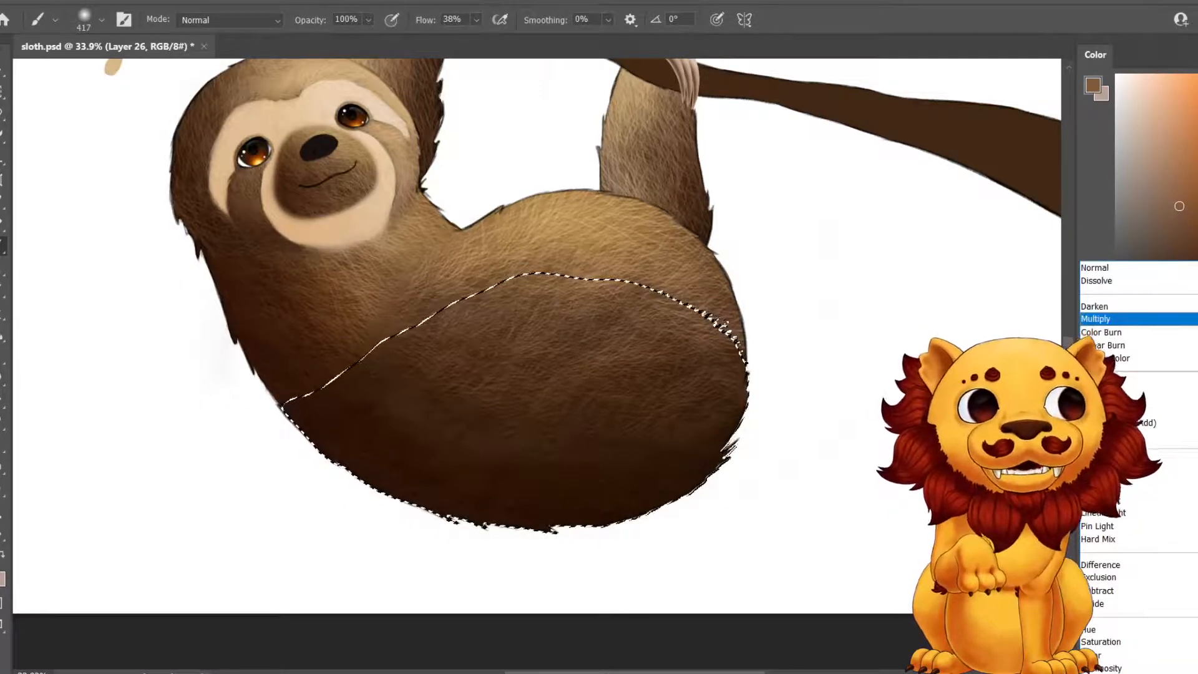
click(1107, 318)
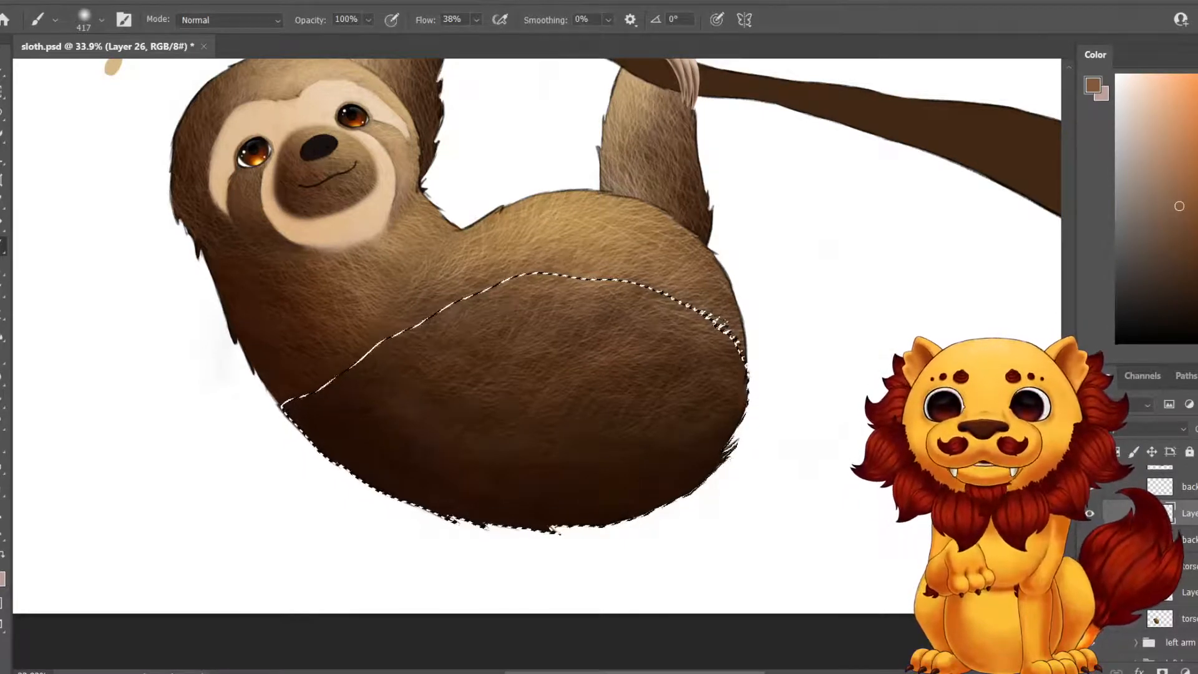
Sample the yellow swatch beside the multiply note and shift it to a more saturated yellow for painting the back.
mouse_move(531, 206)
mouse_down()
mouse_move(474, 430)
mouse_move(494, 539)
mouse_up()
key(i)
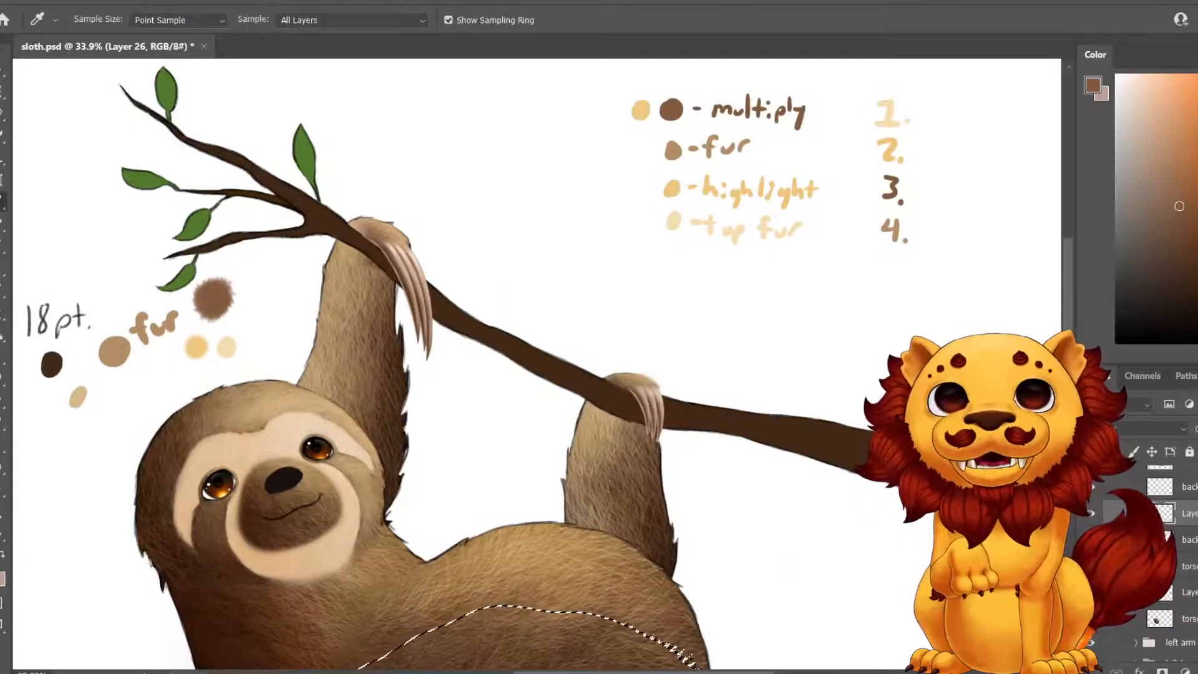
scroll(536, 361, down, 10)
key(b)
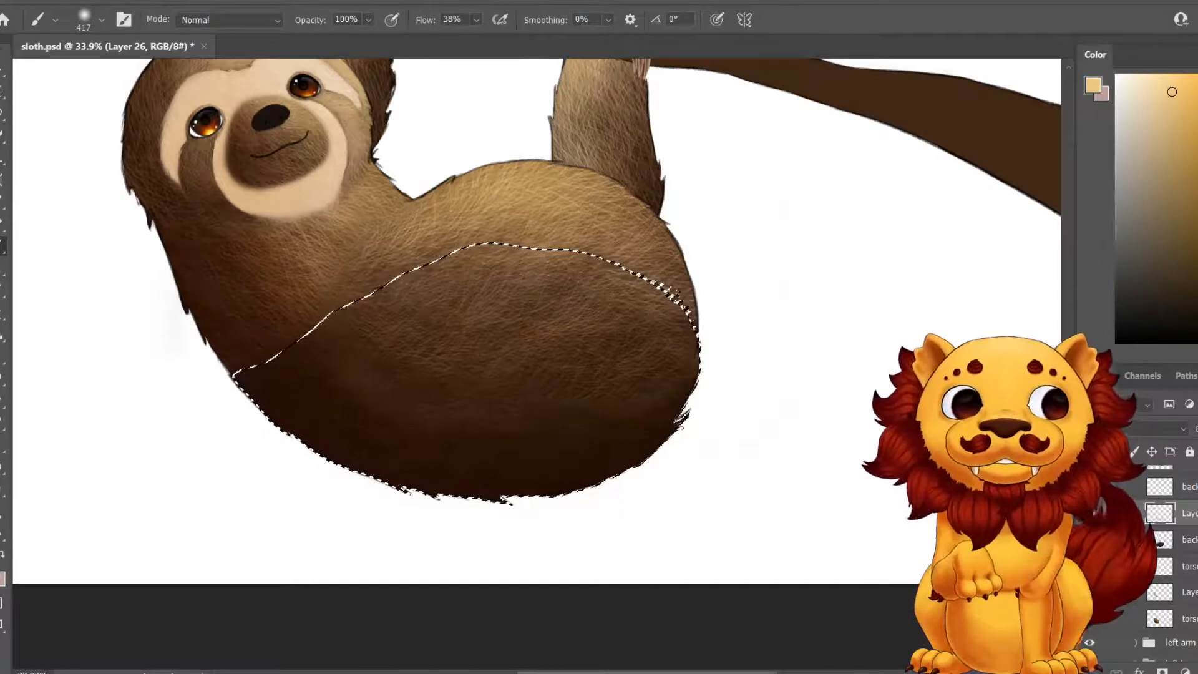
drag(1171, 92, 1186, 94)
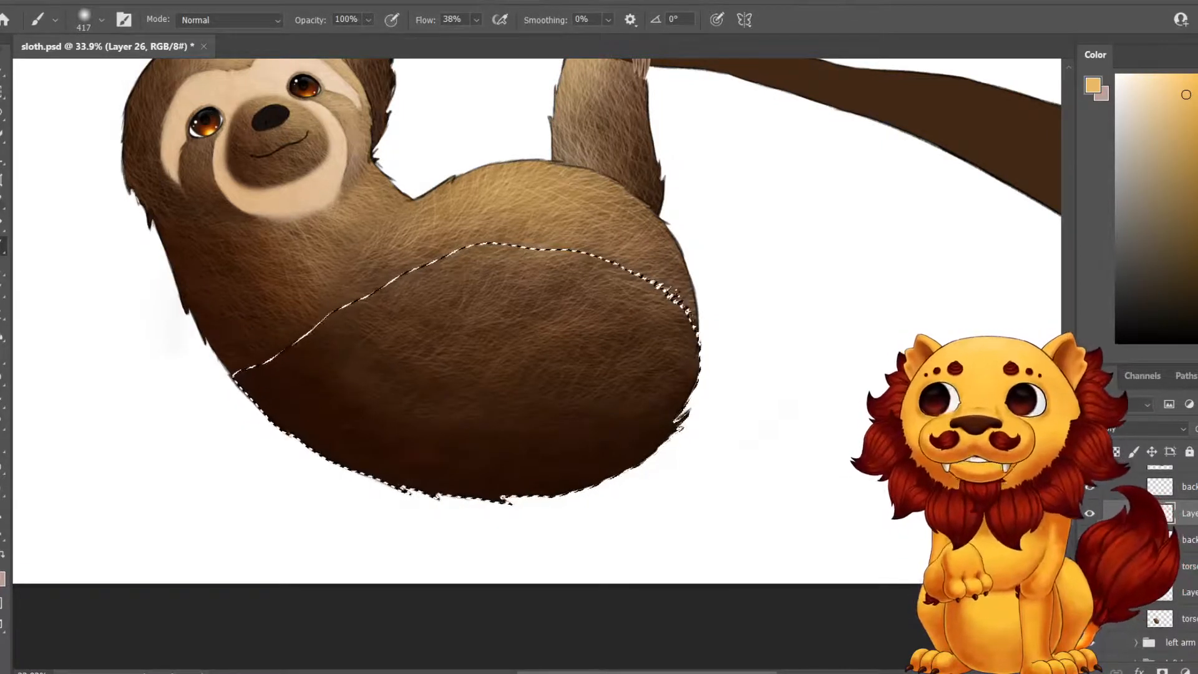
Remove the selection around the back and set the back shading layer's blend mode to Overlay.
key(l)
key(ctrl+d)
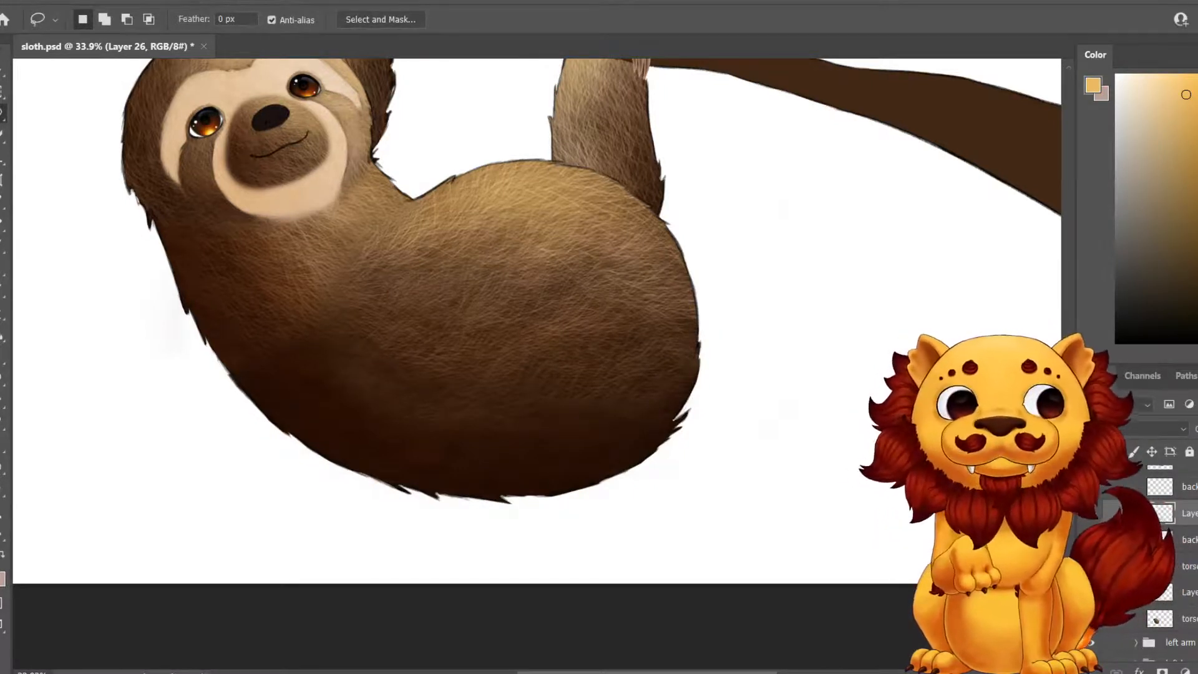
click(1172, 428)
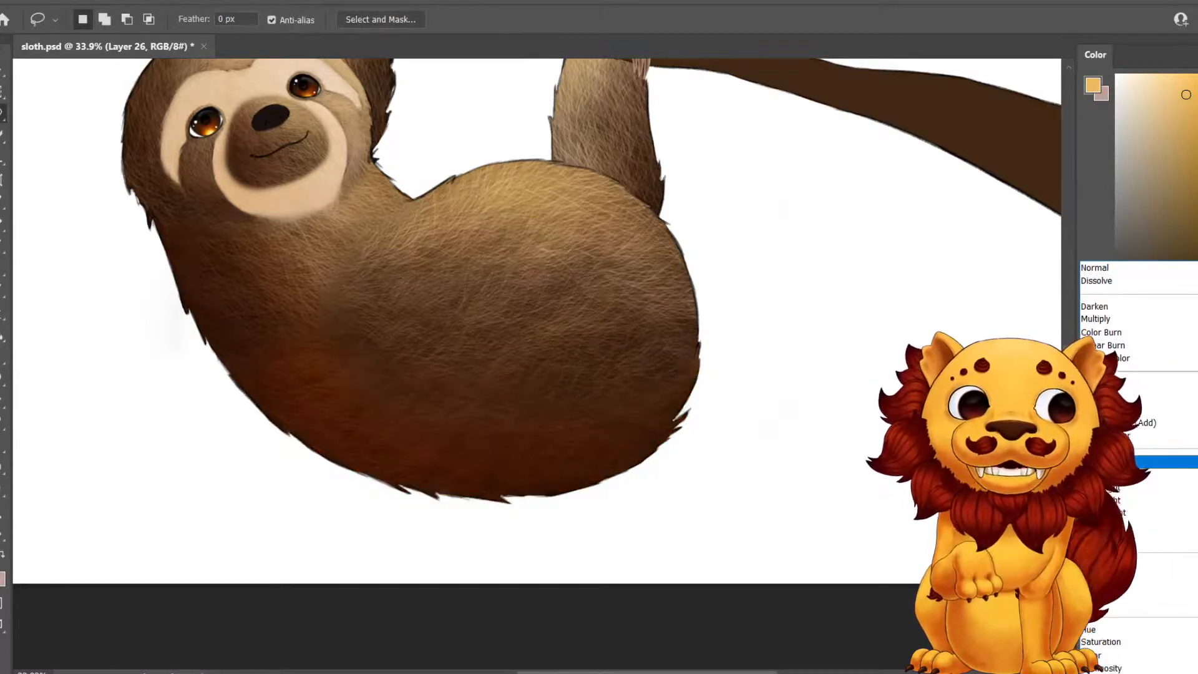
click(1154, 462)
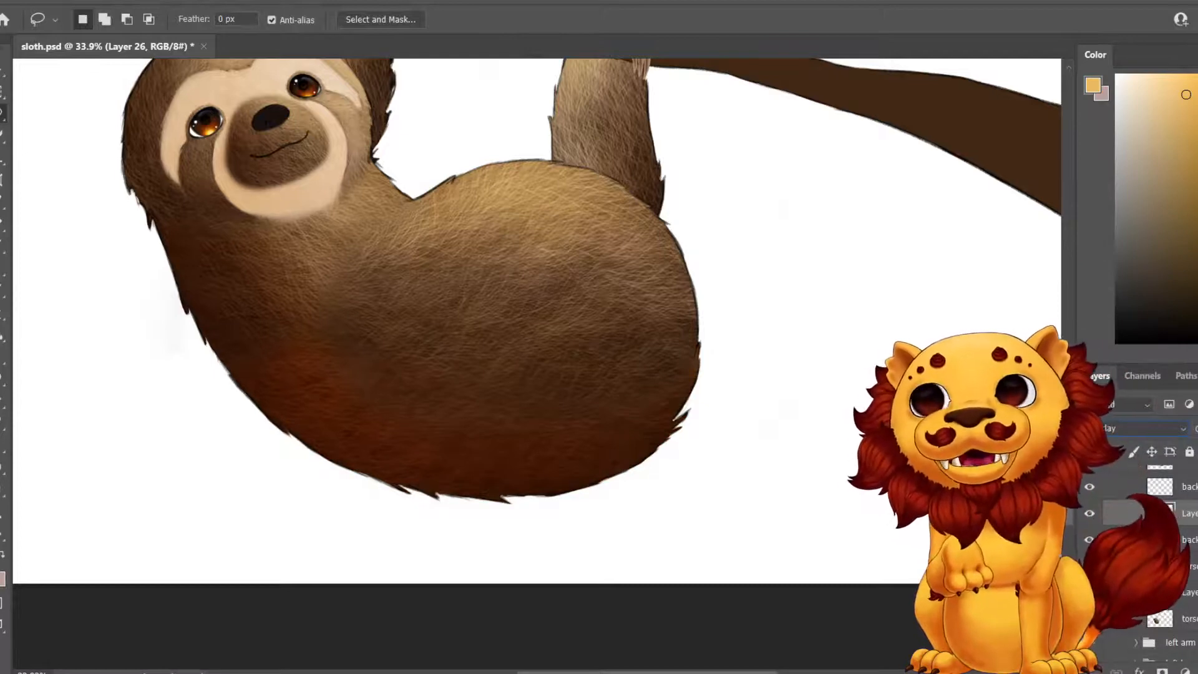
Start a Hue/Saturation adjustment on the back shading layer and lower its saturation to -47.
click(70, 1)
mouse_move(99, 34)
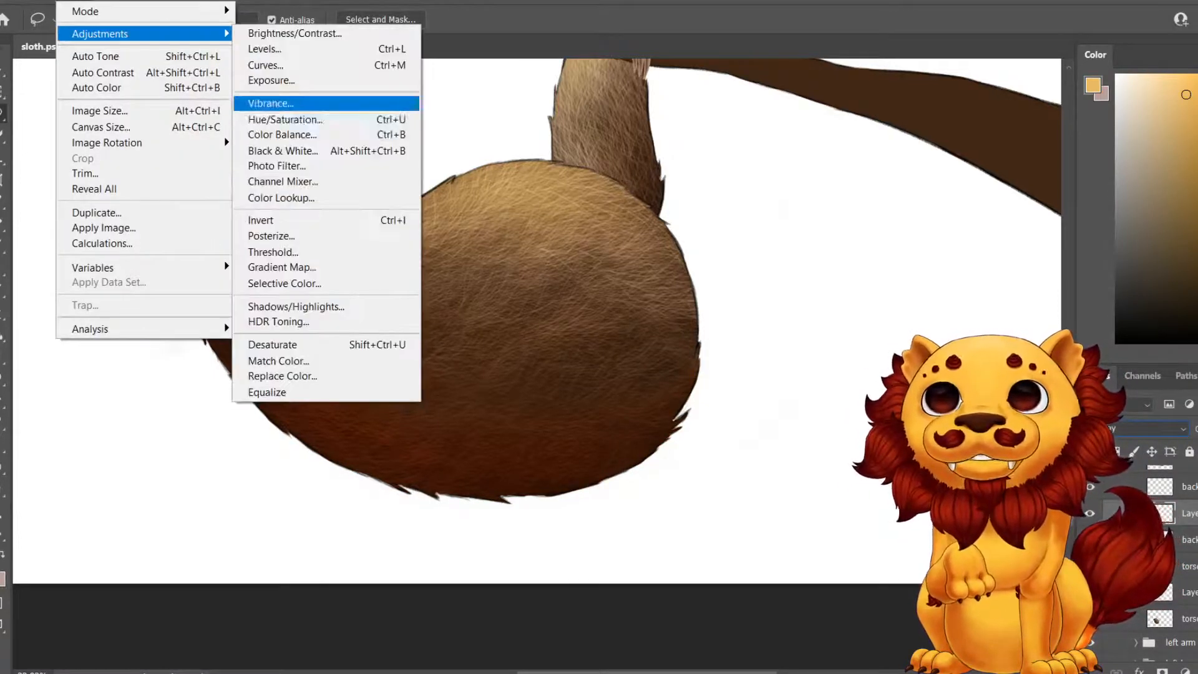
click(284, 119)
drag(219, 365, 31, 272)
drag(0, 434, 8, 433)
drag(69, 272, 954, 141)
drag(894, 303, 846, 303)
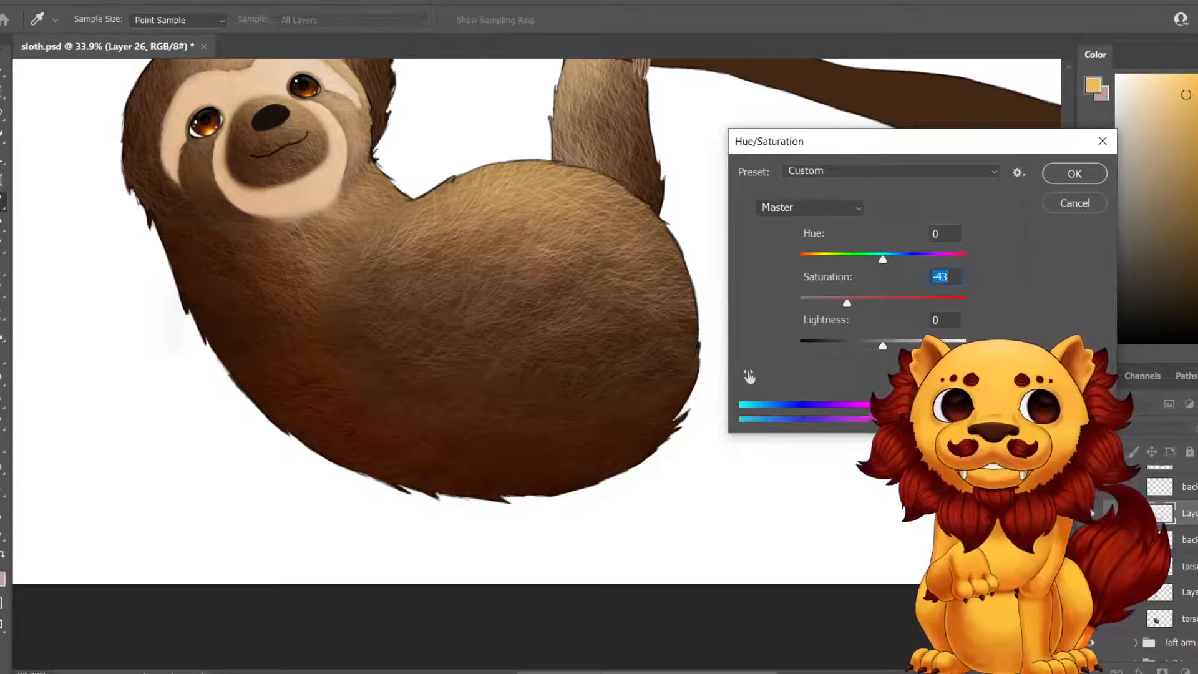
Shift the hue of the back shading layer to +17 in the Hue/Saturation adjustment.
key(shift+Tab)
key(Down)
key(Down)
key(Down)
key(Down)
key(Down)
key(Down)
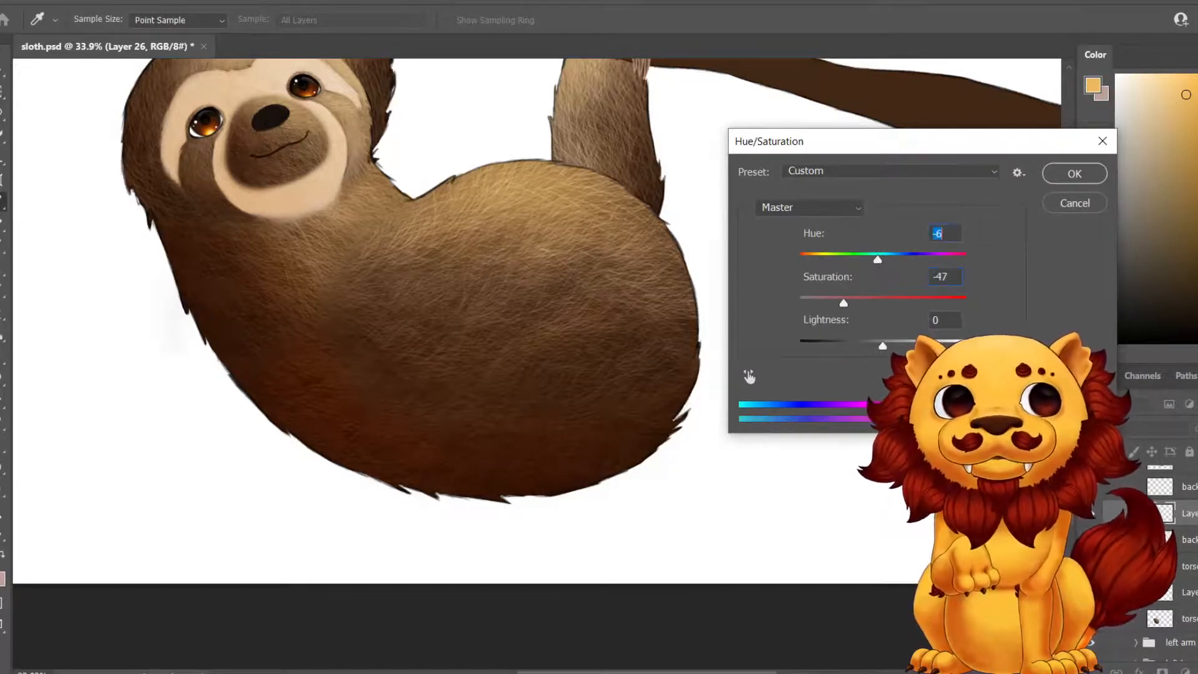
key(Up)
key(Up)
key(Up)
key(Up)
key(Up)
key(Up)
key(Up)
key(Up)
key(Up)
key(Up)
key(Up)
key(Up)
key(Up)
key(Up)
key(Up)
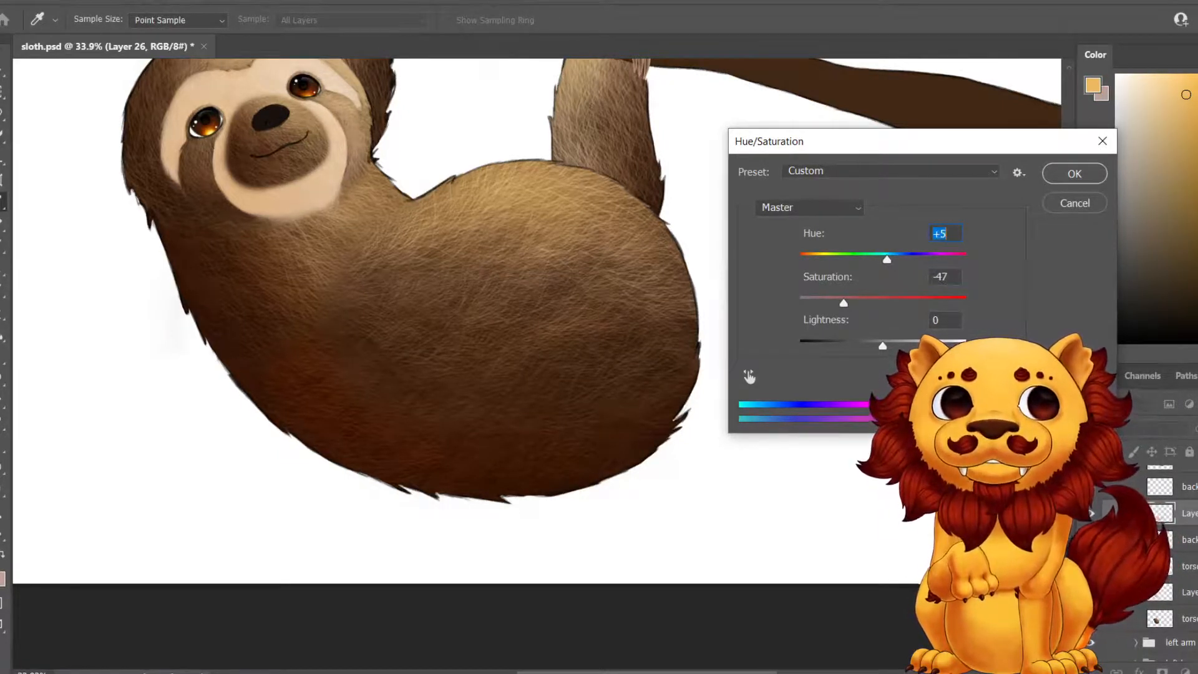
key(Up)
key(Up)
key(Up)
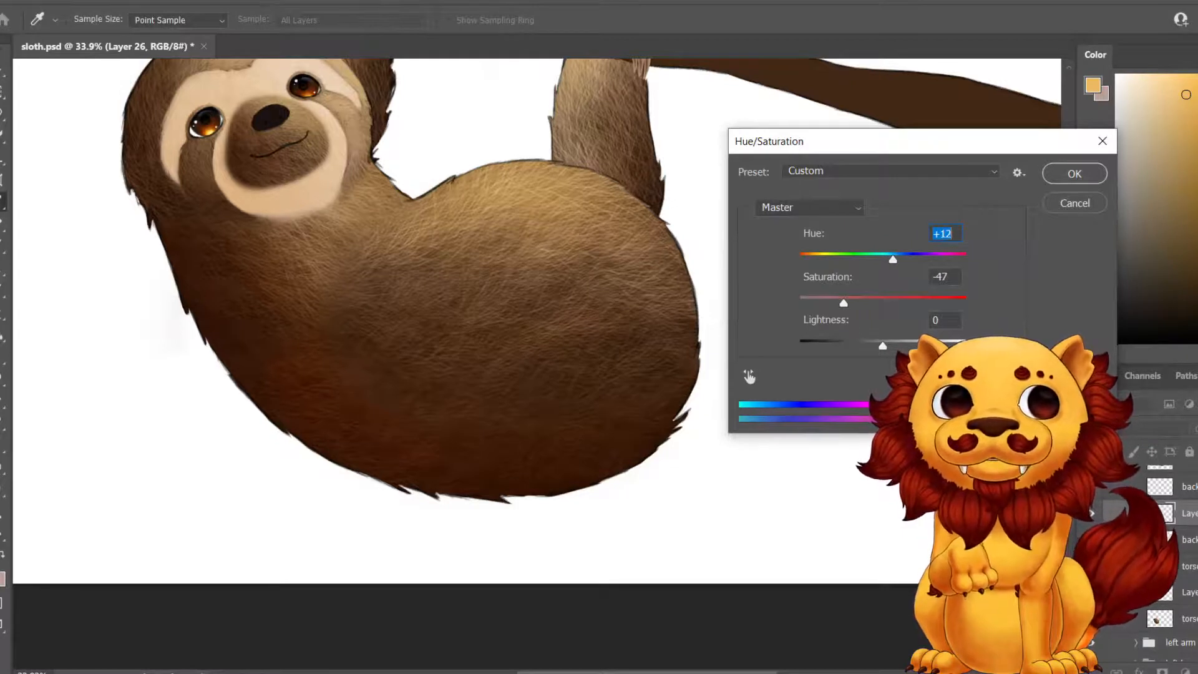
key(Up)
key(Up)
key(Up)
key(Up)
key(Up)
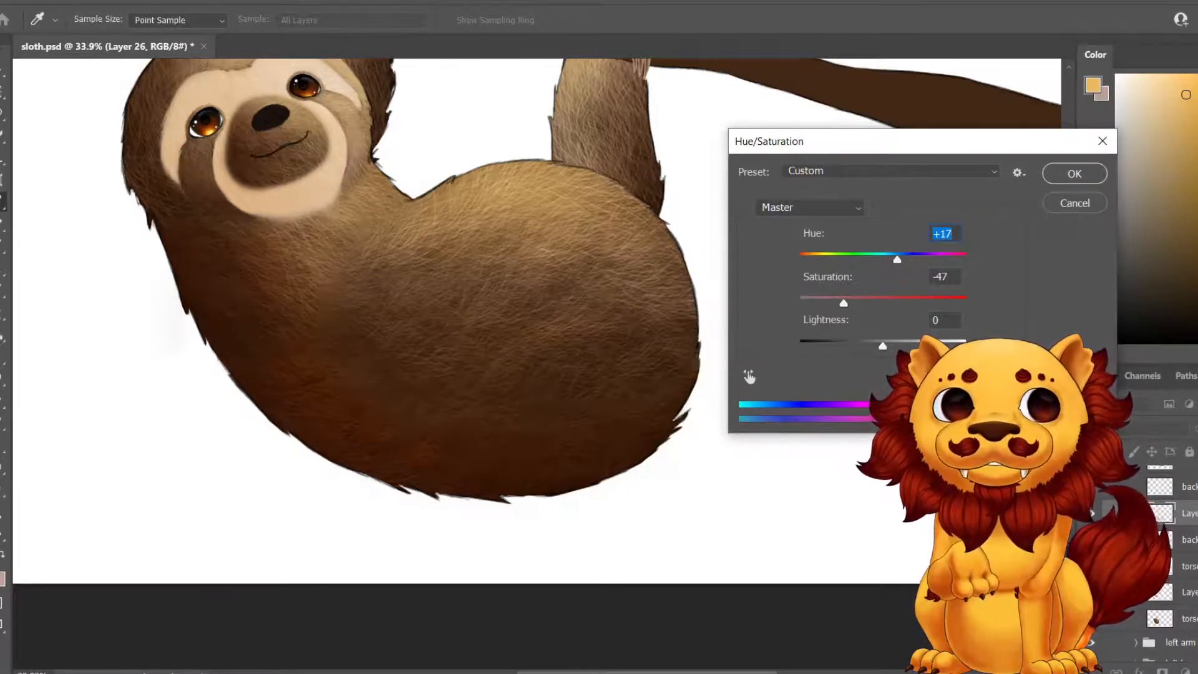
Lower the back shading layer's saturation to -63, apply the adjustment and save the document.
key(Tab)
key(shift+Down)
key(Down)
key(Down)
key(Down)
key(Down)
key(Down)
key(Down)
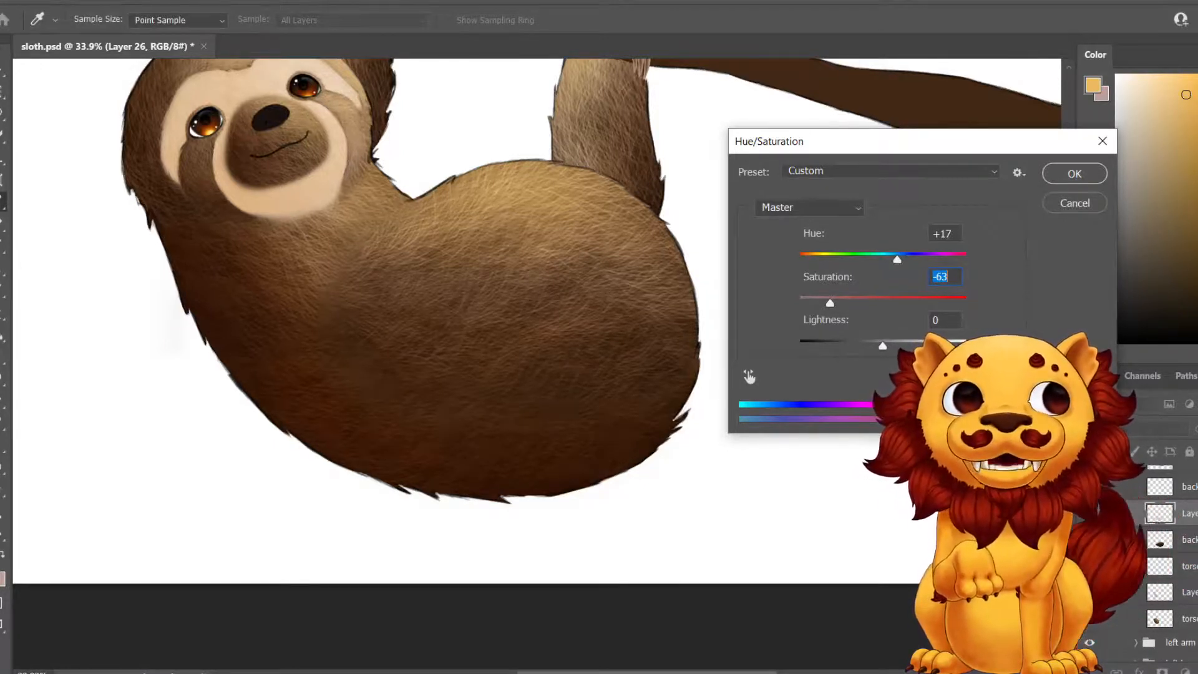
key(Return)
click(12, 2)
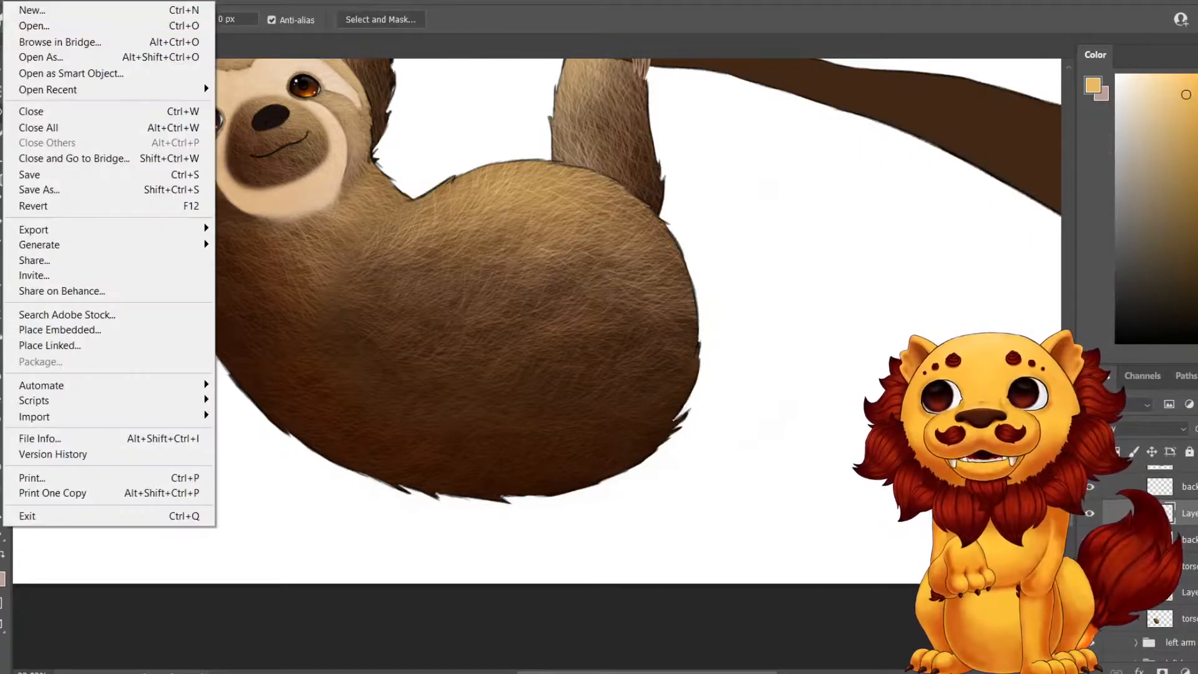
click(38, 174)
Undo the back shading layer with its adjustments, going back to the active selection around the chest on Layer 14.
drag(474, 280, 596, 479)
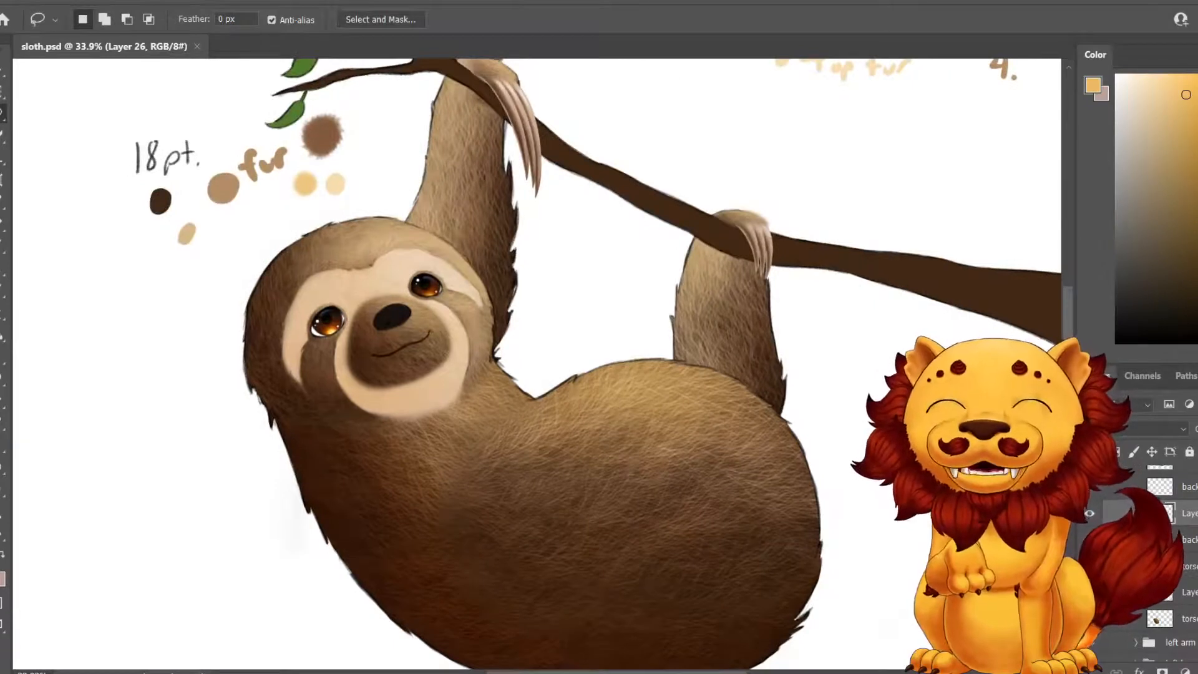
key(z)
drag(562, 399, 486, 400)
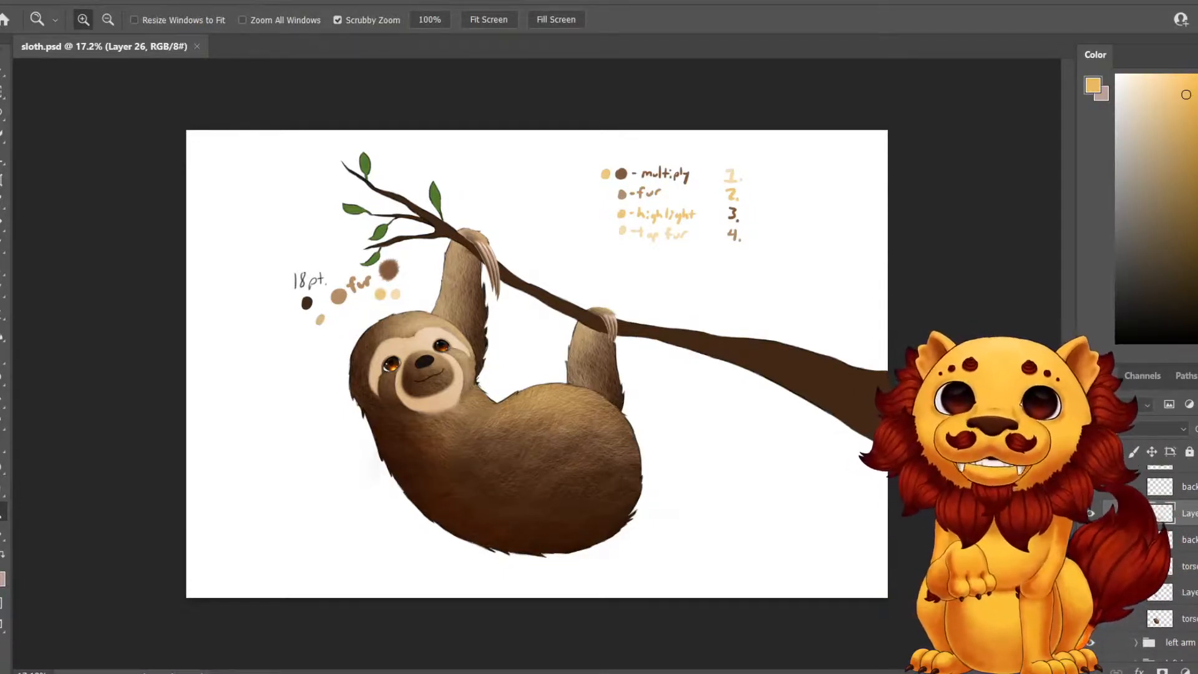
key(ctrl+z)
key(ctrl+z)
key(ctrl+z)
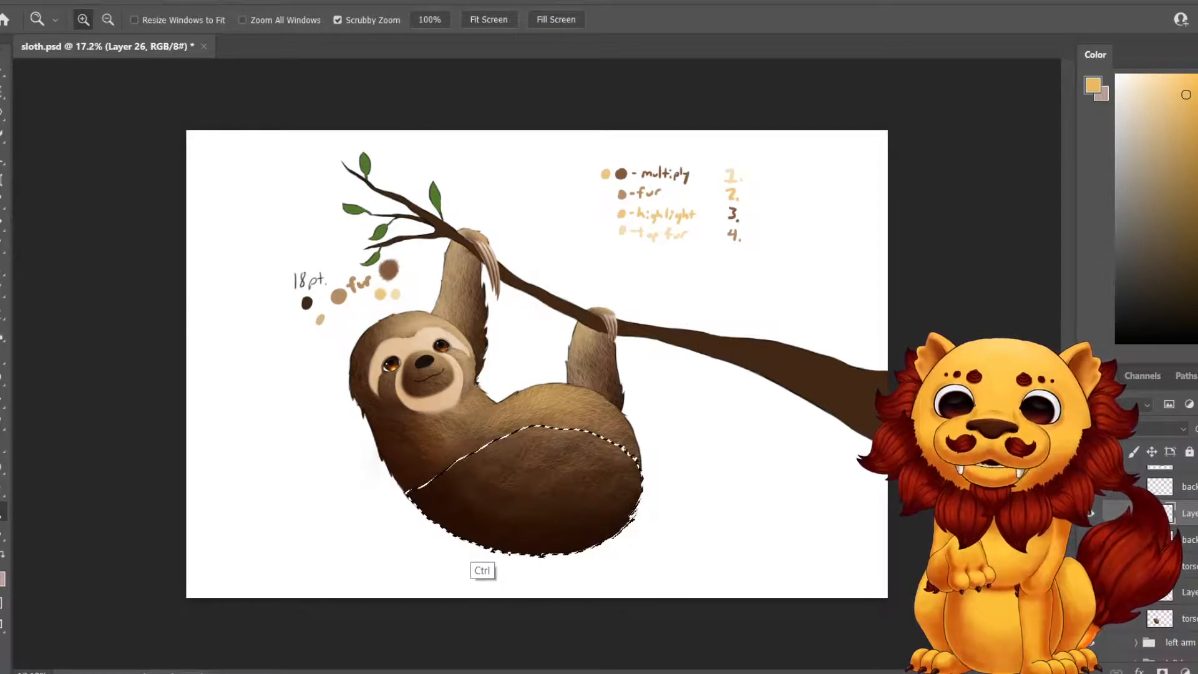
key(ctrl)
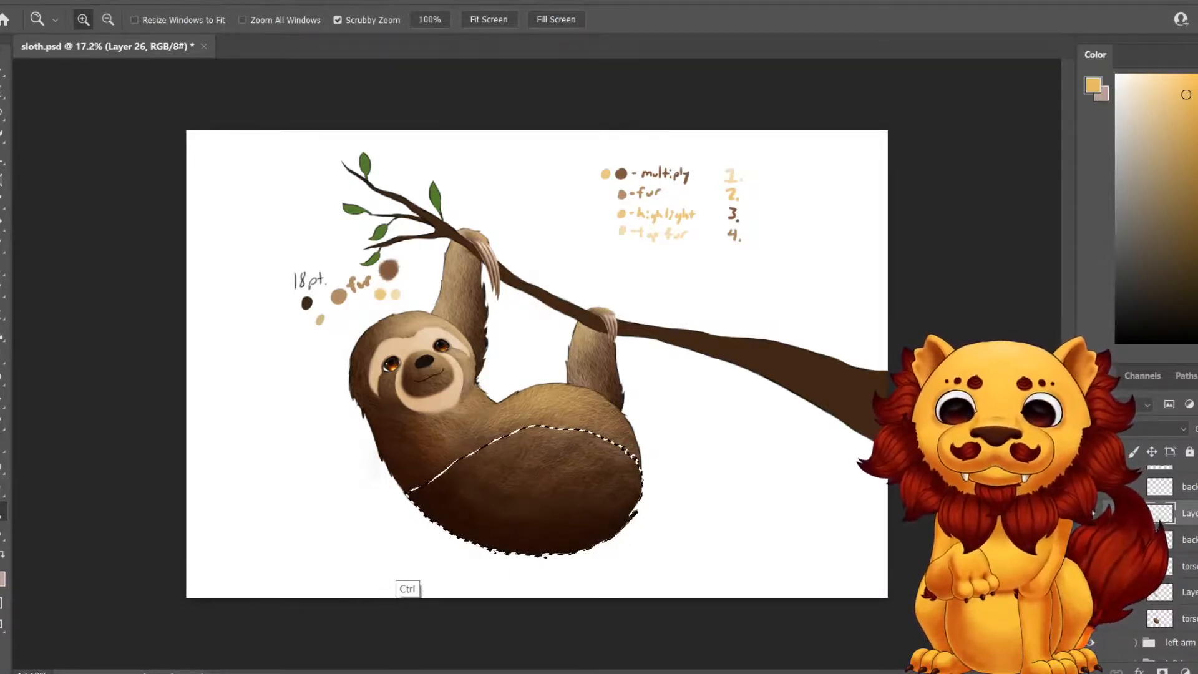
key(ctrl+z)
key(ctrl+z)
key(ctrl+z)
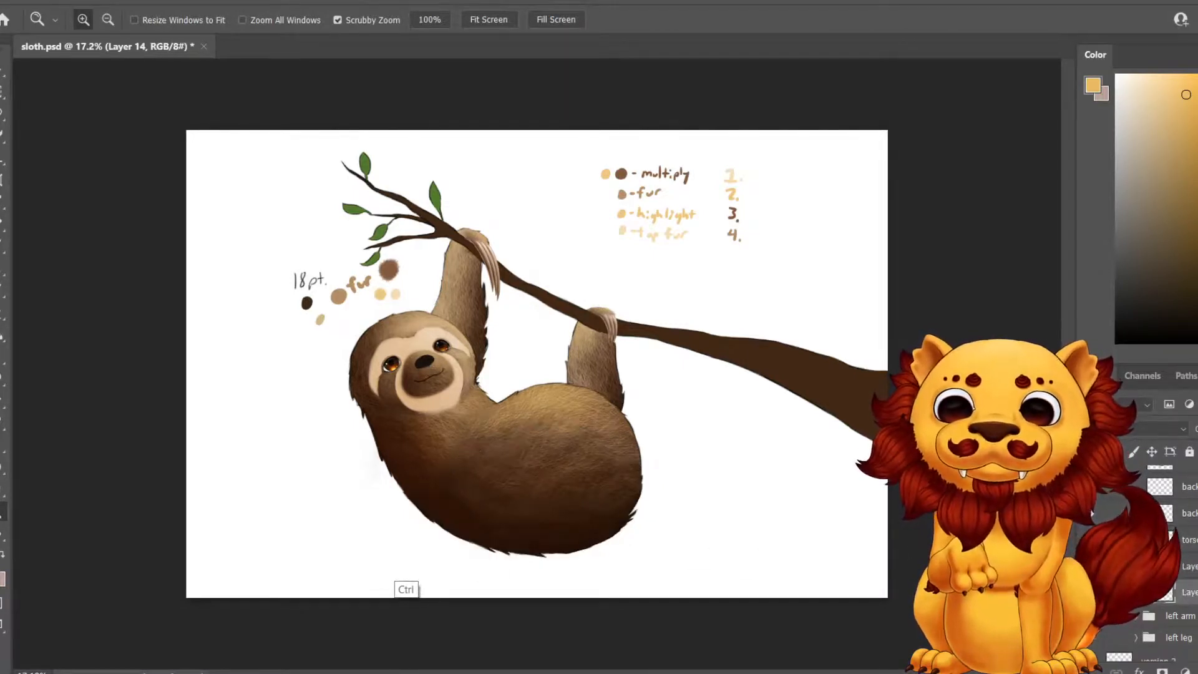
key(ctrl+z)
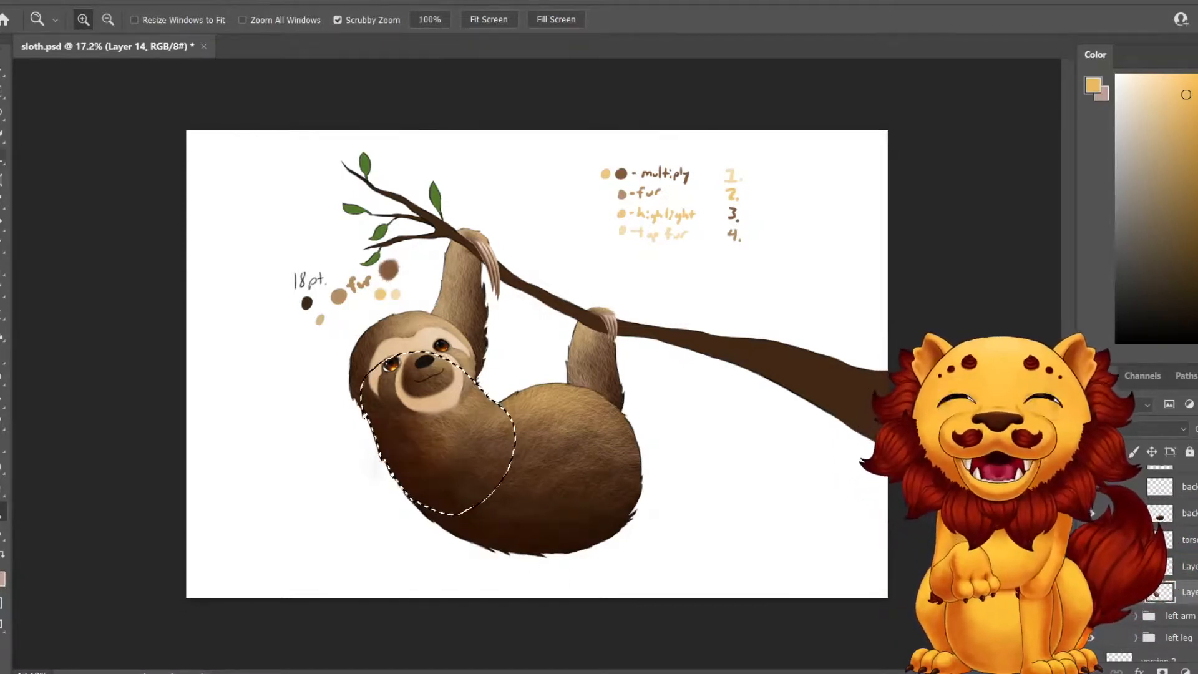
Remove the selection around the sloth's chest and save the document.
key(l)
key(ctrl+d)
click(10, 1)
click(7, 174)
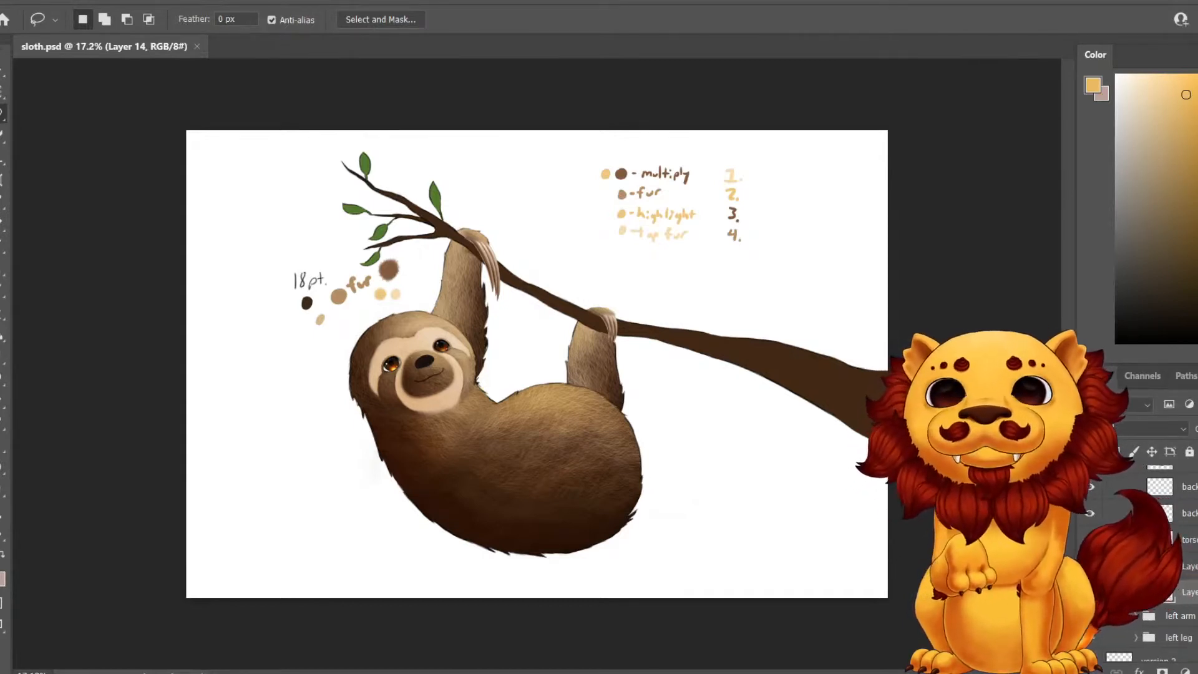
click(13, 1)
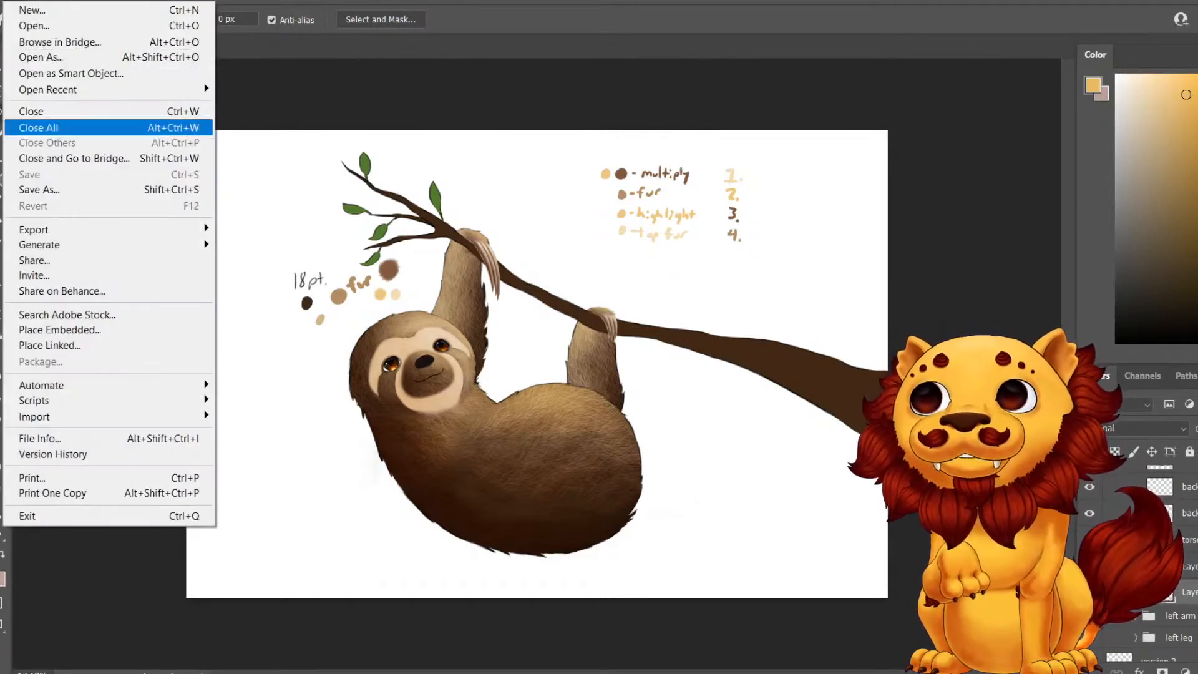
key(Escape)
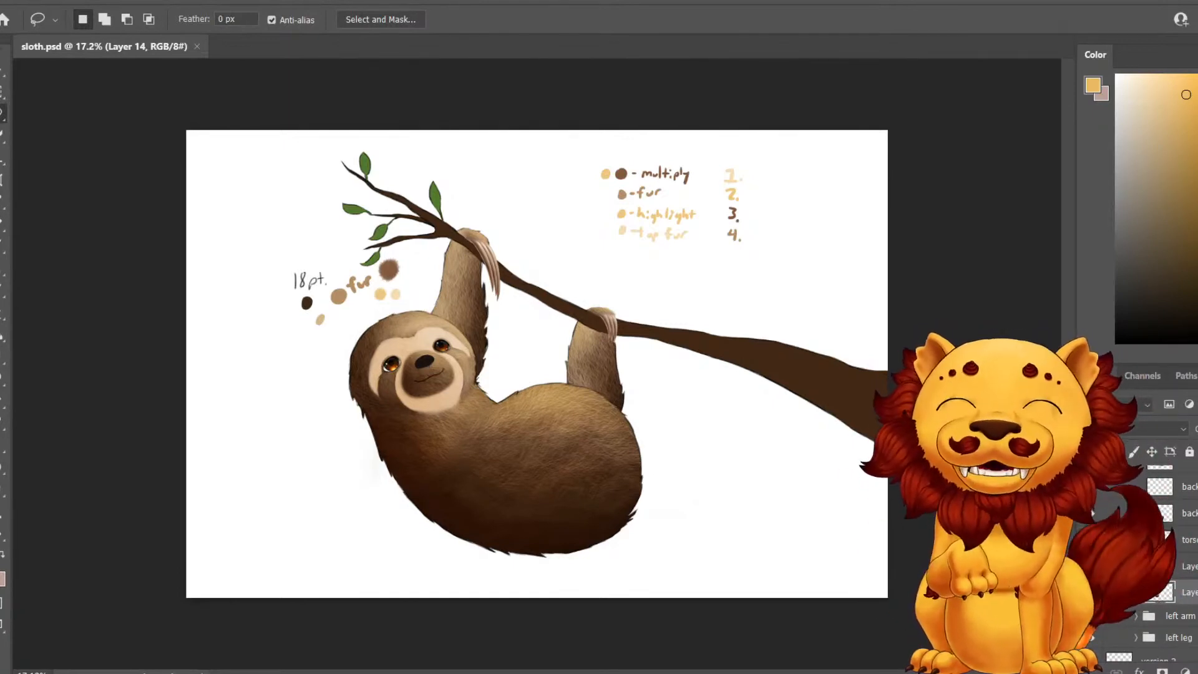
key(alt+Tab)
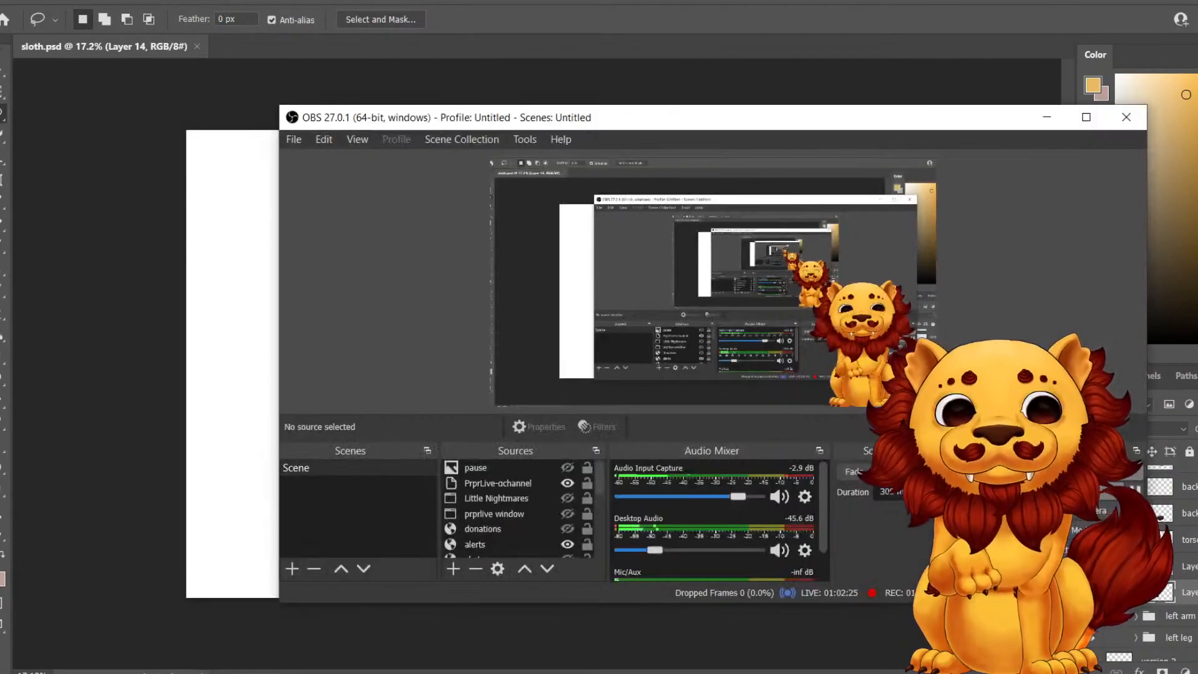